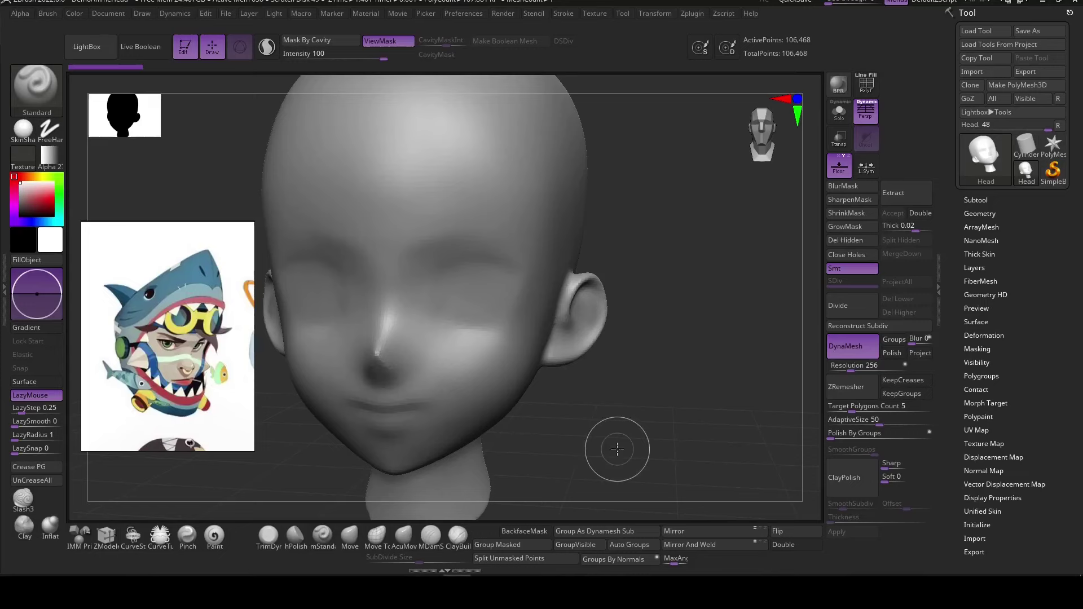
Hide the neck with a SelectLasso, leaving only the head and ears visible.
{"action": "left_click_drag", "start_coordinate": [621, 425], "coordinate": [634, 400]}
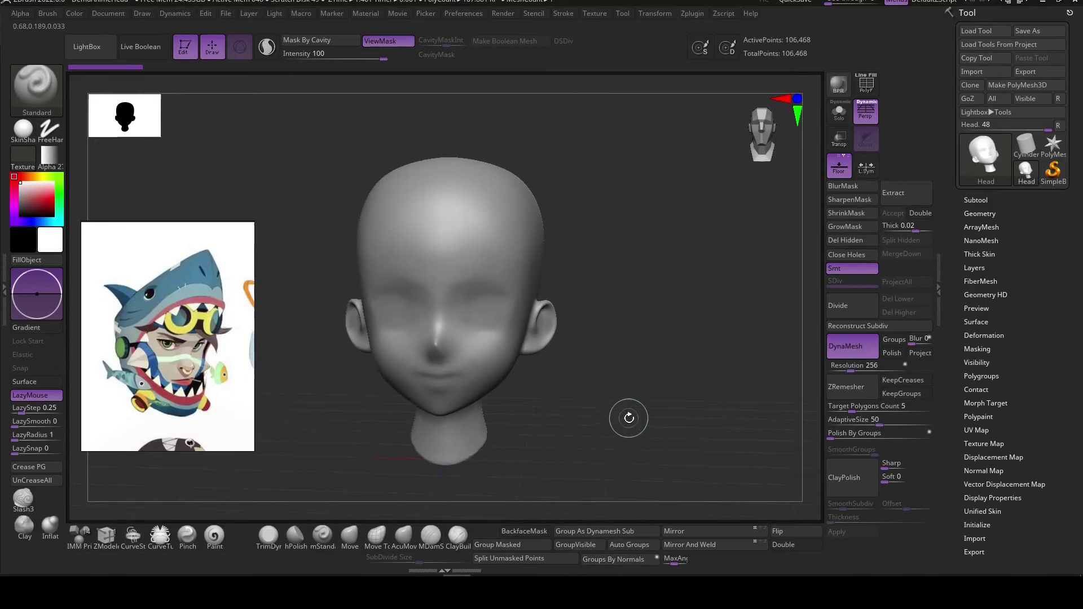
{"action": "key", "text": "ctrl+shift+b"}
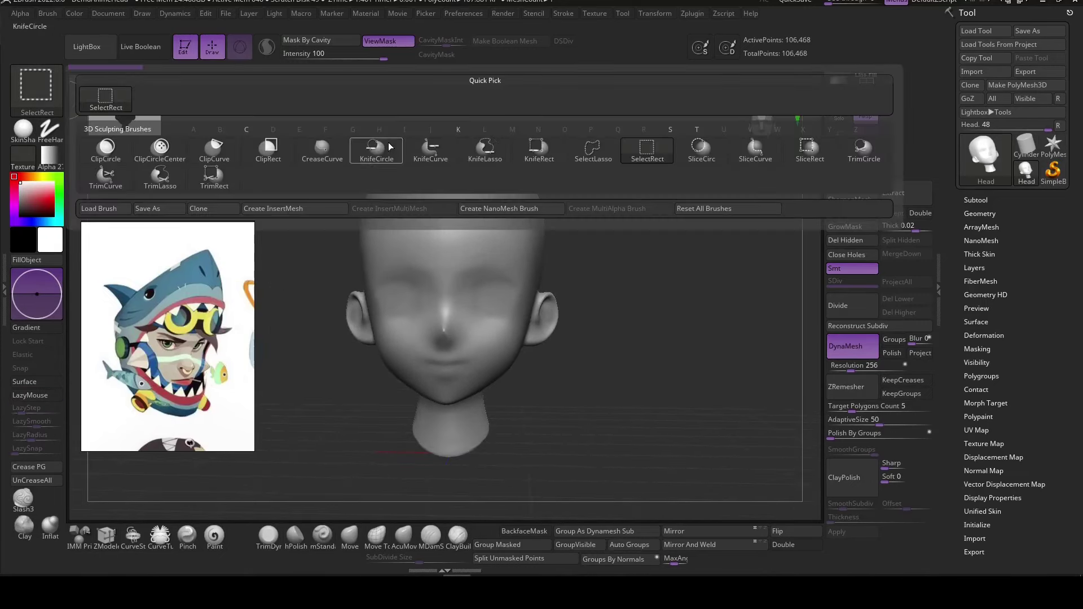
{"action": "key", "text": "s"}
{"action": "key", "text": "l"}
{"action": "left_click_drag", "start_coordinate": [606, 345], "coordinate": [810, 235]}
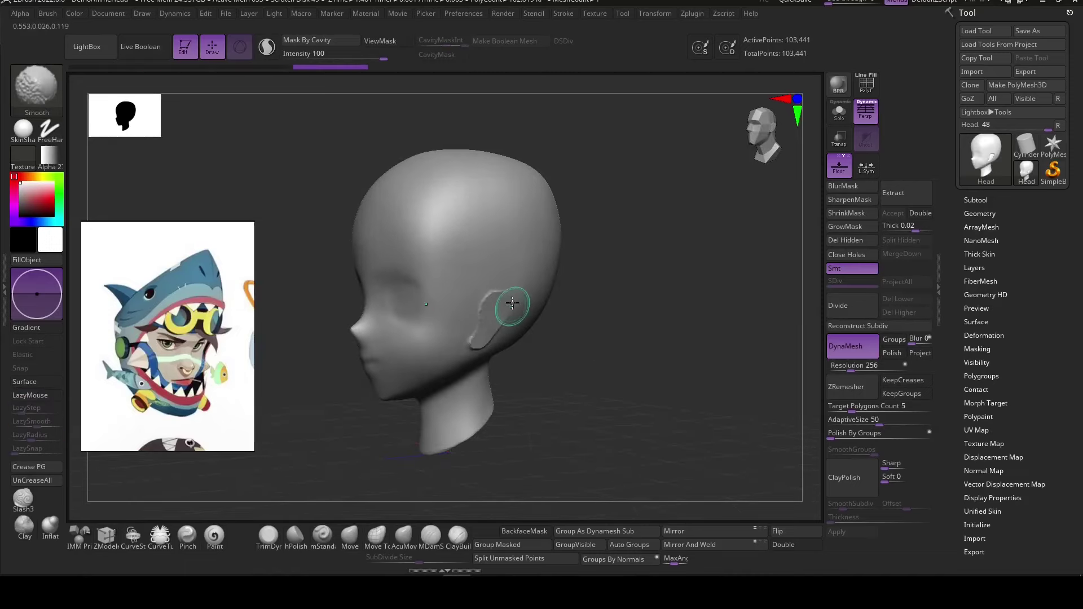
{"action": "mouse_move", "coordinate": [573, 413]}
{"action": "left_mouse_down", "text": "ctrl+shift"}
{"action": "mouse_move", "coordinate": [527, 361]}
{"action": "mouse_move", "coordinate": [564, 440]}
{"action": "left_mouse_up", "text": "ctrl+shift"}
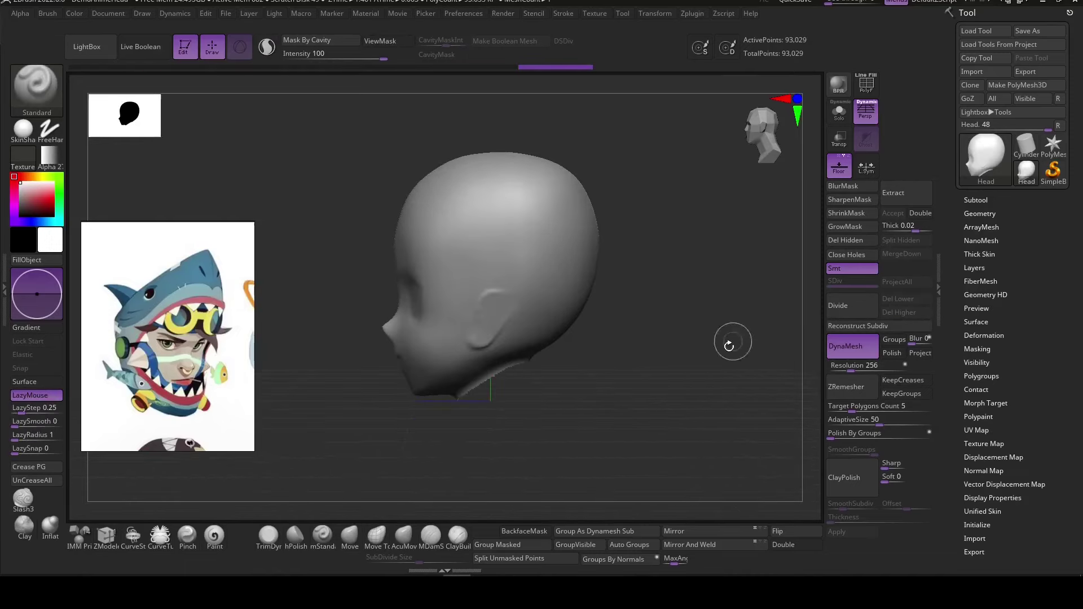
{"action": "left_click_drag", "start_coordinate": [726, 344], "coordinate": [601, 392]}
Switch to the ClayBuildup brush and zoom in close on the head.
{"action": "key", "text": "b"}
{"action": "key", "text": "c"}
{"action": "key", "text": "b"}
{"action": "mouse_move", "coordinate": [710, 330]}
{"action": "left_mouse_down"}
{"action": "mouse_move", "coordinate": [568, 437]}
{"action": "mouse_move", "coordinate": [590, 353]}
{"action": "mouse_move", "coordinate": [553, 363]}
{"action": "left_mouse_up"}
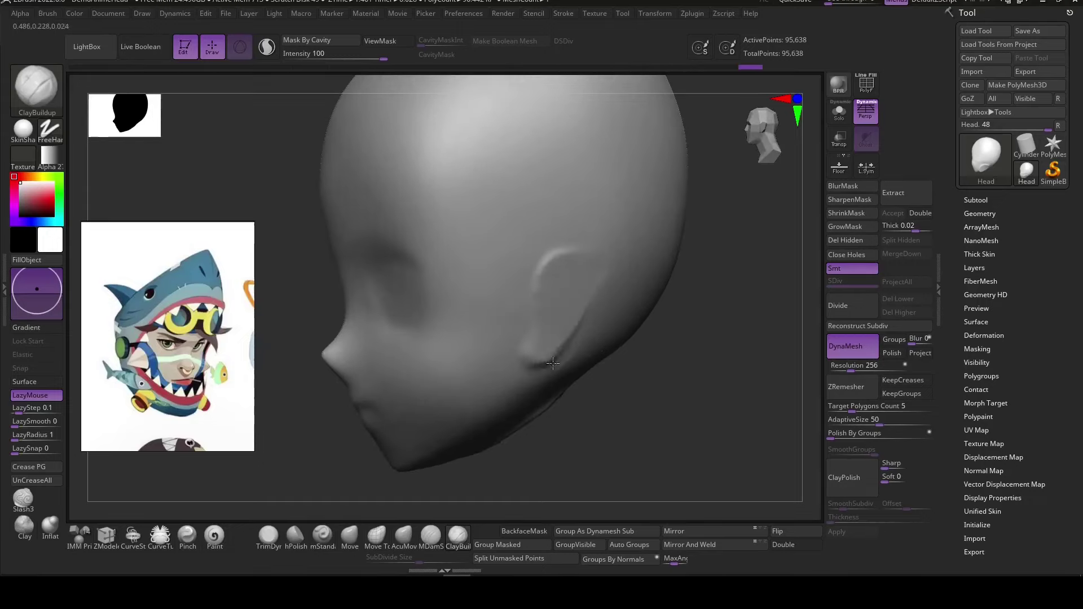
Build up clay on the upper forehead with ClayBuildup.
{"action": "left_click_drag", "start_coordinate": [597, 394], "coordinate": [607, 387]}
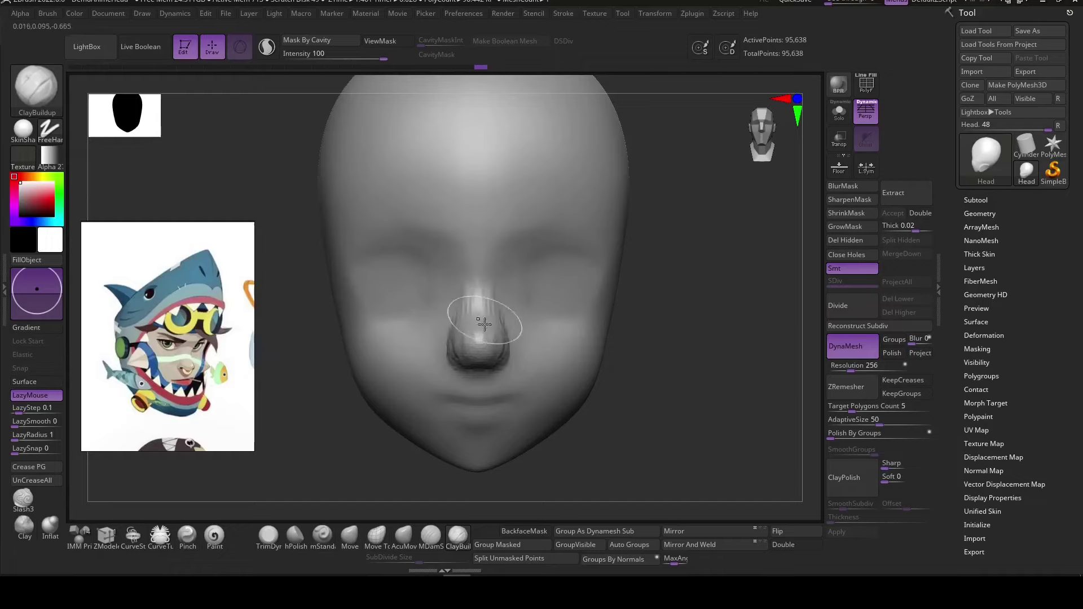
{"action": "mouse_move", "coordinate": [500, 338]}
{"action": "left_mouse_down"}
{"action": "mouse_move", "coordinate": [609, 435]}
{"action": "mouse_move", "coordinate": [494, 342]}
{"action": "left_mouse_up"}
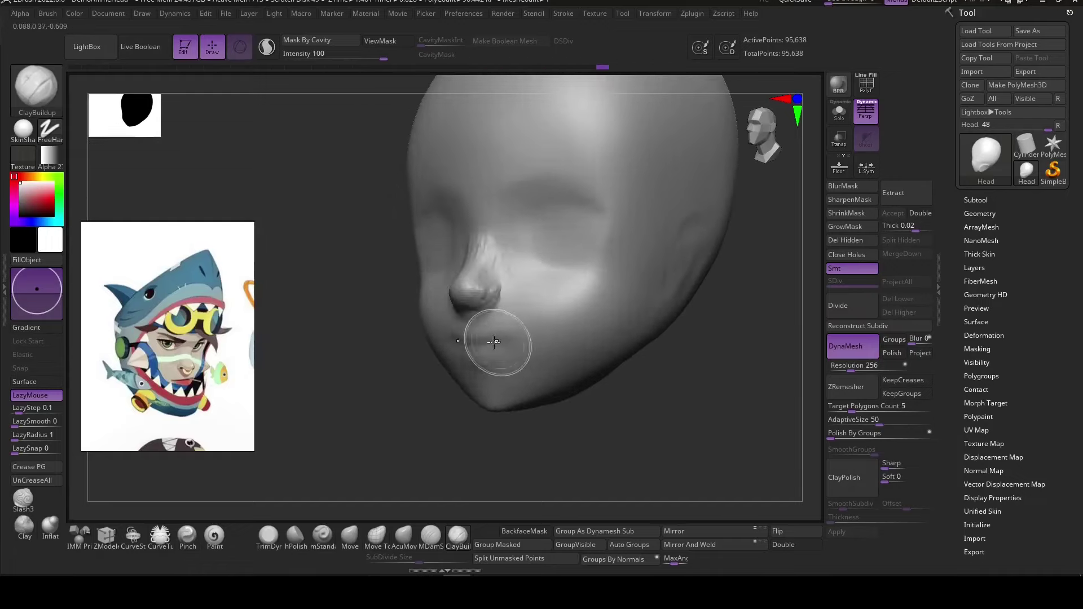
{"action": "mouse_move", "coordinate": [570, 427]}
{"action": "left_mouse_down"}
{"action": "mouse_move", "coordinate": [537, 416]}
{"action": "mouse_move", "coordinate": [537, 343]}
{"action": "left_mouse_up"}
{"action": "mouse_move", "coordinate": [541, 440]}
{"action": "left_mouse_down"}
{"action": "mouse_move", "coordinate": [576, 448]}
{"action": "mouse_move", "coordinate": [553, 429]}
{"action": "mouse_move", "coordinate": [653, 435]}
{"action": "left_mouse_up"}
{"action": "key", "text": "space"}
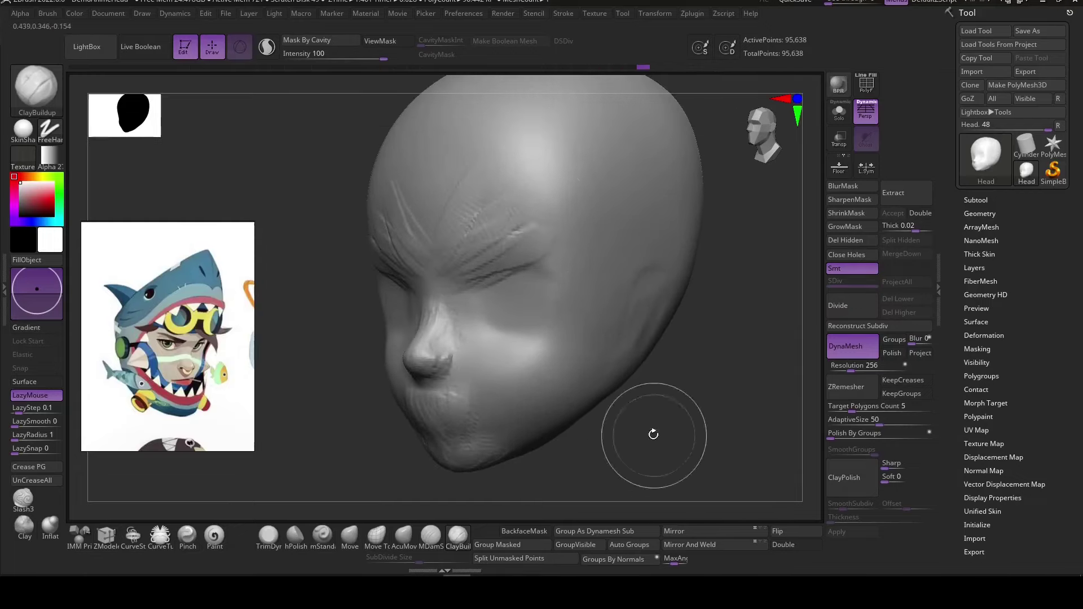
{"action": "mouse_move", "coordinate": [564, 237]}
{"action": "left_mouse_down"}
{"action": "mouse_move", "coordinate": [513, 121]}
{"action": "mouse_move", "coordinate": [551, 220]}
{"action": "mouse_move", "coordinate": [446, 187]}
{"action": "left_mouse_up"}
Add ClayBuildup strokes across the forehead, both brows and the cheek.
{"action": "left_click_drag", "start_coordinate": [624, 442], "coordinate": [586, 429]}
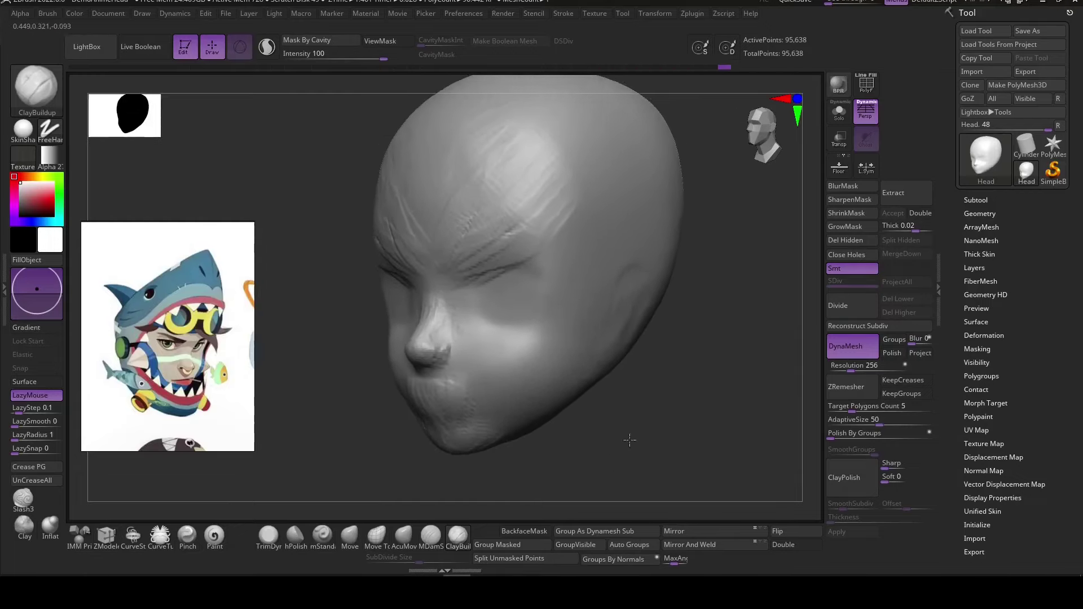
{"action": "key", "text": "space"}
{"action": "left_click_drag", "start_coordinate": [495, 241], "coordinate": [503, 138]}
{"action": "left_click_drag", "start_coordinate": [456, 224], "coordinate": [580, 193]}
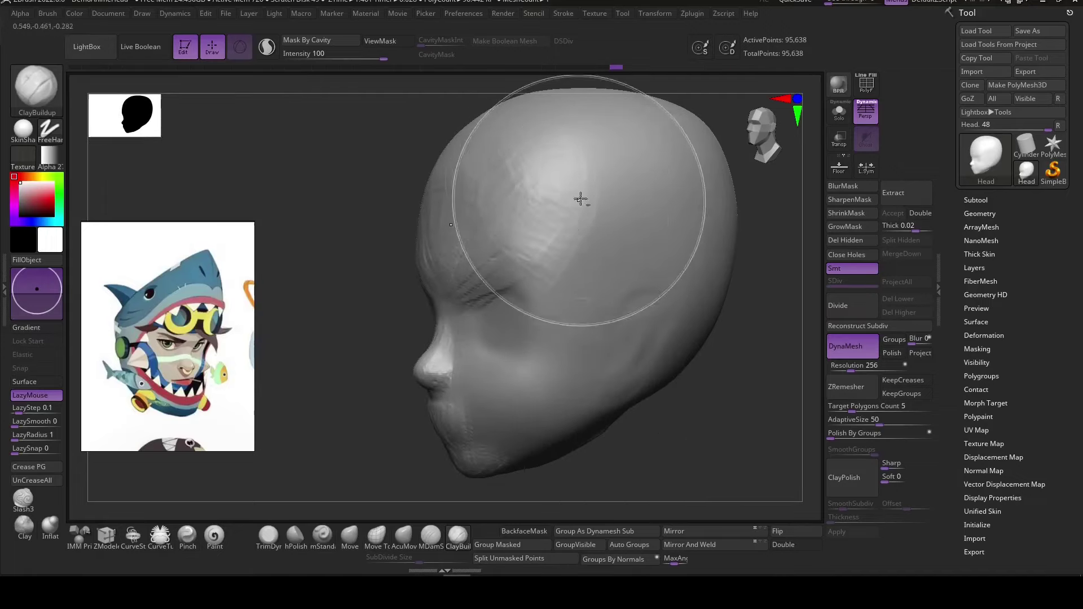
{"action": "mouse_move", "coordinate": [705, 429]}
{"action": "left_mouse_down"}
{"action": "mouse_move", "coordinate": [658, 416]}
{"action": "mouse_move", "coordinate": [460, 287]}
{"action": "mouse_move", "coordinate": [344, 282]}
{"action": "mouse_move", "coordinate": [534, 273]}
{"action": "left_mouse_up"}
{"action": "left_click_drag", "start_coordinate": [648, 339], "coordinate": [643, 412]}
{"action": "left_click_drag", "start_coordinate": [559, 337], "coordinate": [589, 322]}
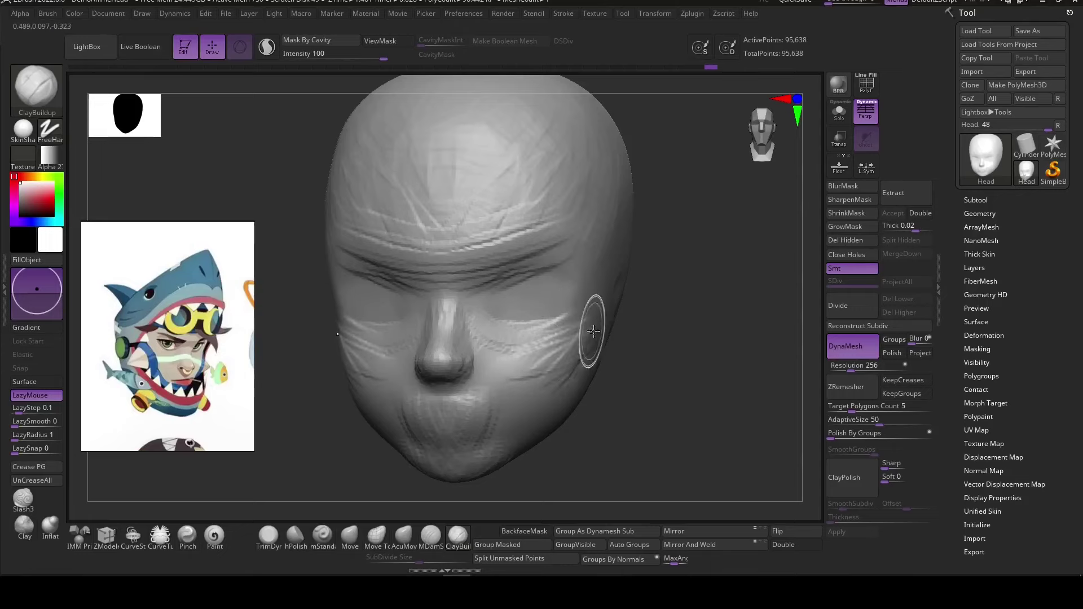
Shape the lips using the MDamStandard and AcuMove1 brushes.
{"action": "key", "text": "space"}
{"action": "mouse_move", "coordinate": [648, 451]}
{"action": "left_mouse_down"}
{"action": "mouse_move", "coordinate": [564, 439]}
{"action": "mouse_move", "coordinate": [547, 462]}
{"action": "mouse_move", "coordinate": [576, 459]}
{"action": "mouse_move", "coordinate": [395, 373]}
{"action": "left_mouse_up"}
{"action": "key", "text": "space"}
{"action": "left_click", "coordinate": [566, 470]}
{"action": "key", "text": "space"}
{"action": "left_click", "coordinate": [403, 535]}
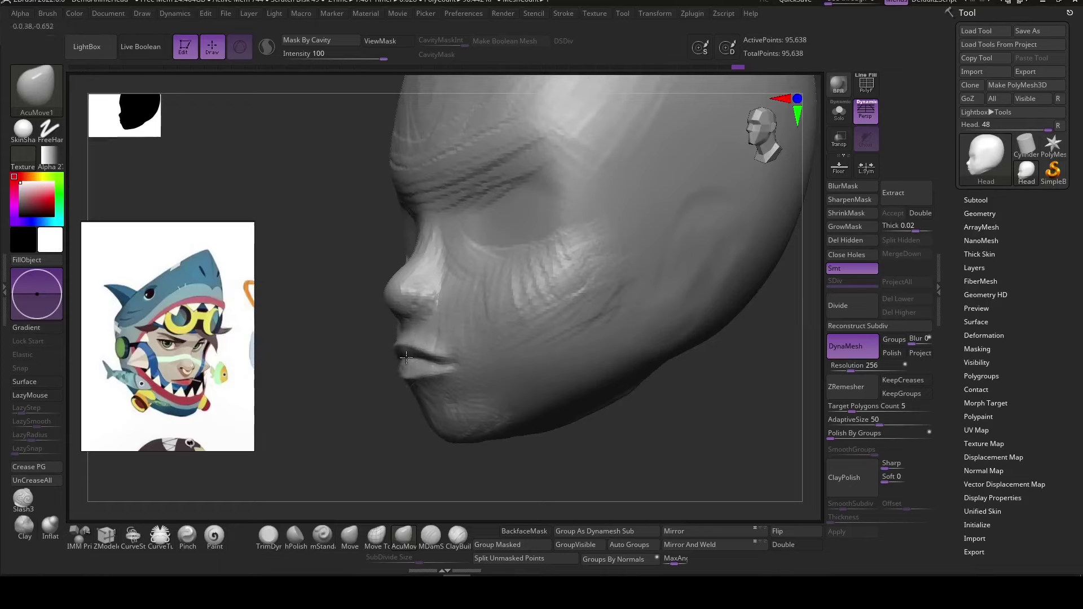
Build up clay on the temple and cheek with ClayBuildup.
{"action": "mouse_move", "coordinate": [443, 445]}
{"action": "left_mouse_down"}
{"action": "mouse_move", "coordinate": [534, 460]}
{"action": "mouse_move", "coordinate": [459, 423]}
{"action": "mouse_move", "coordinate": [497, 339]}
{"action": "mouse_move", "coordinate": [482, 338]}
{"action": "mouse_move", "coordinate": [598, 446]}
{"action": "mouse_move", "coordinate": [634, 428]}
{"action": "left_mouse_up"}
{"action": "key", "text": "b"}
{"action": "key", "text": "c"}
{"action": "key", "text": "b"}
{"action": "key", "text": "space"}
{"action": "mouse_move", "coordinate": [363, 265]}
{"action": "left_mouse_down"}
{"action": "mouse_move", "coordinate": [339, 163]}
{"action": "mouse_move", "coordinate": [305, 188]}
{"action": "left_mouse_up"}
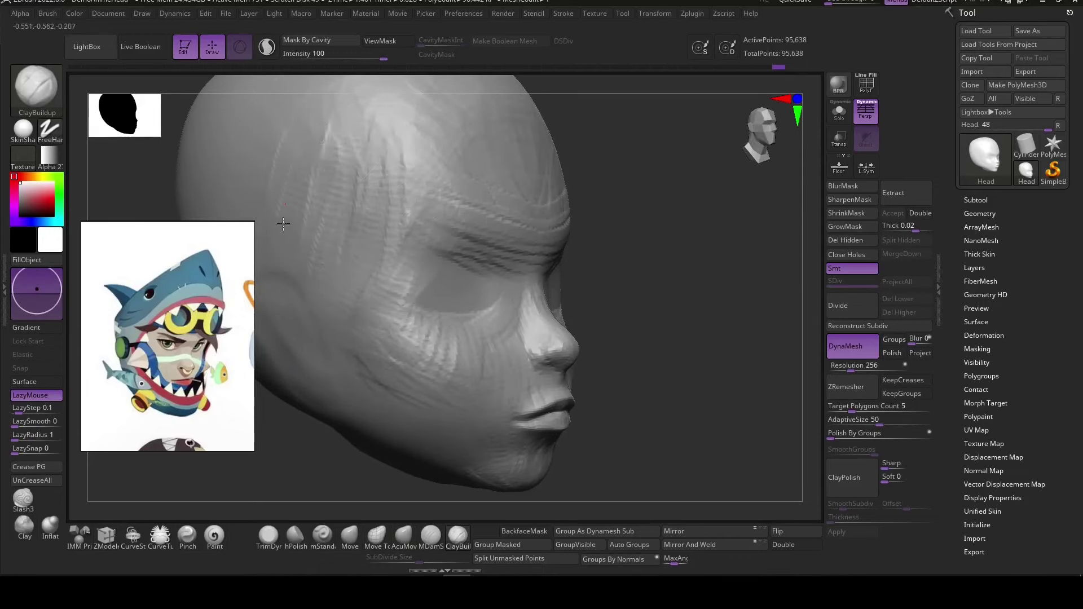
{"action": "mouse_move", "coordinate": [283, 224]}
{"action": "left_mouse_down"}
{"action": "mouse_move", "coordinate": [643, 411]}
{"action": "mouse_move", "coordinate": [679, 370]}
{"action": "mouse_move", "coordinate": [571, 315]}
{"action": "mouse_move", "coordinate": [581, 290]}
{"action": "mouse_move", "coordinate": [617, 412]}
{"action": "mouse_move", "coordinate": [507, 382]}
{"action": "mouse_move", "coordinate": [562, 409]}
{"action": "left_mouse_up"}
Carve hair-like grooves across the forehead and upper head with MDamStandard.
{"action": "mouse_move", "coordinate": [461, 346]}
{"action": "left_mouse_down"}
{"action": "mouse_move", "coordinate": [532, 358]}
{"action": "mouse_move", "coordinate": [592, 401]}
{"action": "mouse_move", "coordinate": [478, 296]}
{"action": "mouse_move", "coordinate": [587, 353]}
{"action": "left_mouse_up"}
{"action": "mouse_move", "coordinate": [540, 273]}
{"action": "left_mouse_down"}
{"action": "mouse_move", "coordinate": [428, 299]}
{"action": "mouse_move", "coordinate": [645, 410]}
{"action": "mouse_move", "coordinate": [660, 435]}
{"action": "left_mouse_up"}
{"action": "left_click", "coordinate": [431, 535]}
{"action": "mouse_move", "coordinate": [603, 226]}
{"action": "left_mouse_down"}
{"action": "mouse_move", "coordinate": [515, 218]}
{"action": "mouse_move", "coordinate": [555, 243]}
{"action": "mouse_move", "coordinate": [435, 207]}
{"action": "left_mouse_up"}
{"action": "mouse_move", "coordinate": [654, 316]}
{"action": "left_mouse_down"}
{"action": "mouse_move", "coordinate": [537, 355]}
{"action": "mouse_move", "coordinate": [555, 346]}
{"action": "left_mouse_up"}
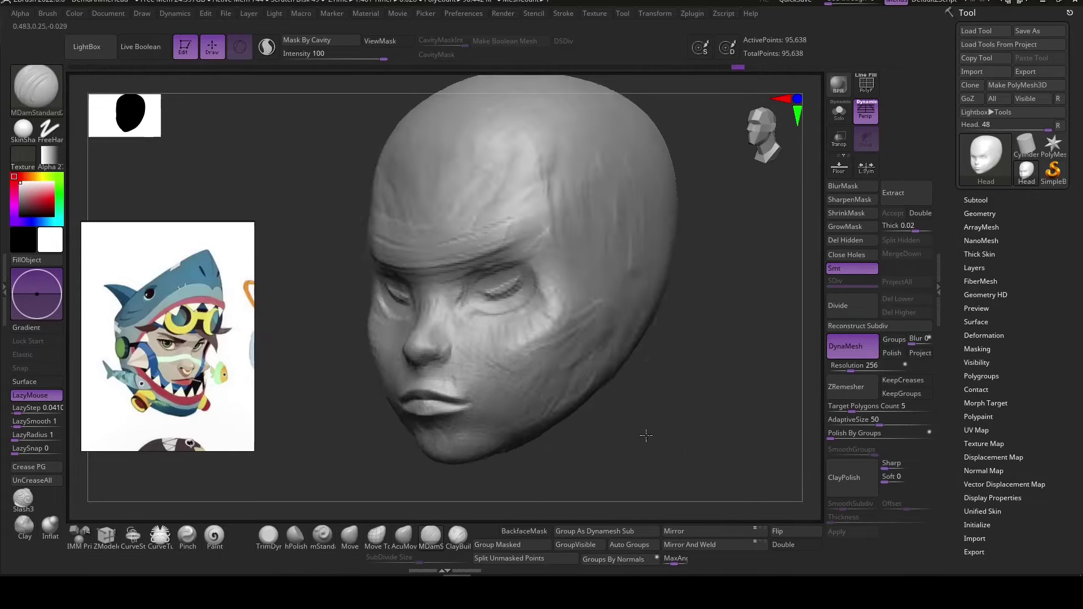
{"action": "right_click_drag", "start_coordinate": [582, 367], "coordinate": [623, 416]}
Build up more clay on the chin, jaw and lips with ClayBuildup.
{"action": "key", "text": "b"}
{"action": "key", "text": "c"}
{"action": "key", "text": "b"}
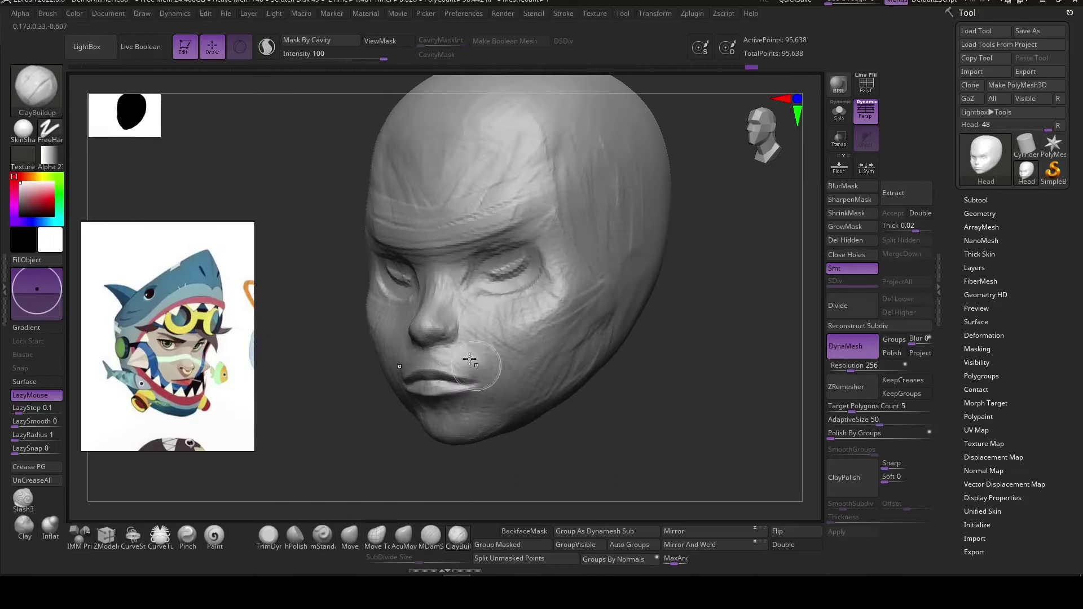
{"action": "mouse_move", "coordinate": [475, 370]}
{"action": "right_mouse_down"}
{"action": "mouse_move", "coordinate": [580, 431]}
{"action": "mouse_move", "coordinate": [595, 401]}
{"action": "mouse_move", "coordinate": [451, 372]}
{"action": "mouse_move", "coordinate": [535, 399]}
{"action": "mouse_move", "coordinate": [534, 381]}
{"action": "mouse_move", "coordinate": [593, 432]}
{"action": "mouse_move", "coordinate": [514, 408]}
{"action": "mouse_move", "coordinate": [590, 430]}
{"action": "right_mouse_up"}
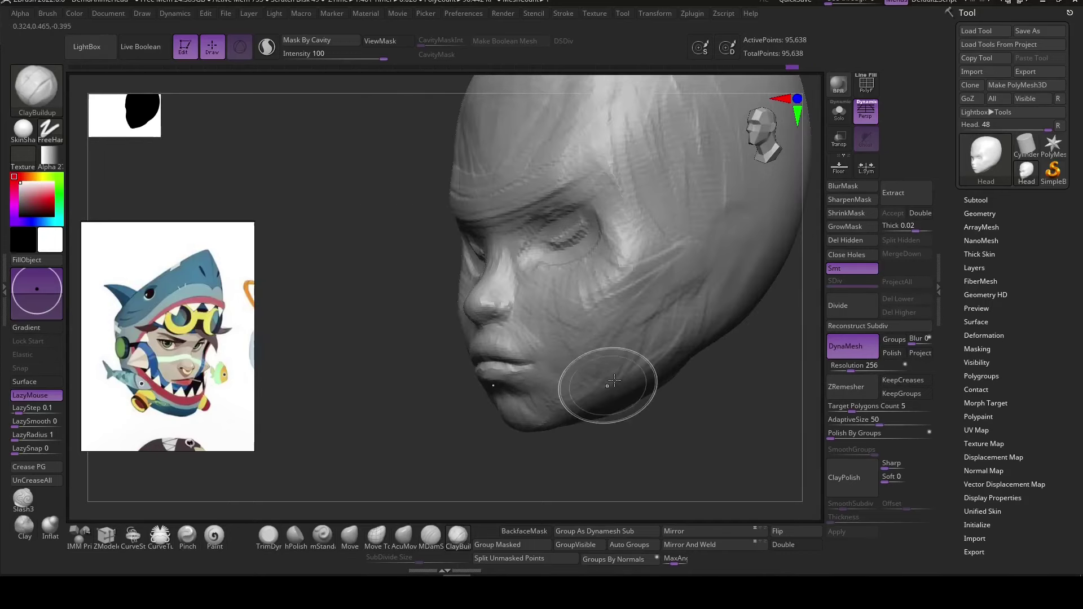
{"action": "right_click_drag", "start_coordinate": [564, 379], "coordinate": [619, 450]}
Insert a Sphere from IMM Primitives and place mirrored eyeballs in the sockets using L.Sym.
{"action": "left_click", "coordinate": [82, 539]}
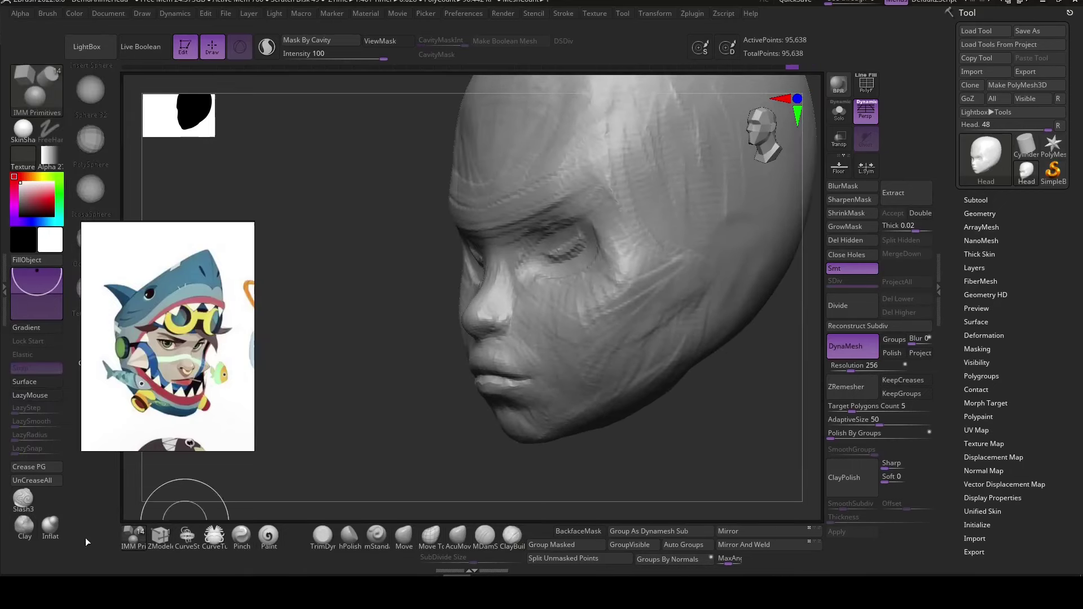
{"action": "key", "text": "w"}
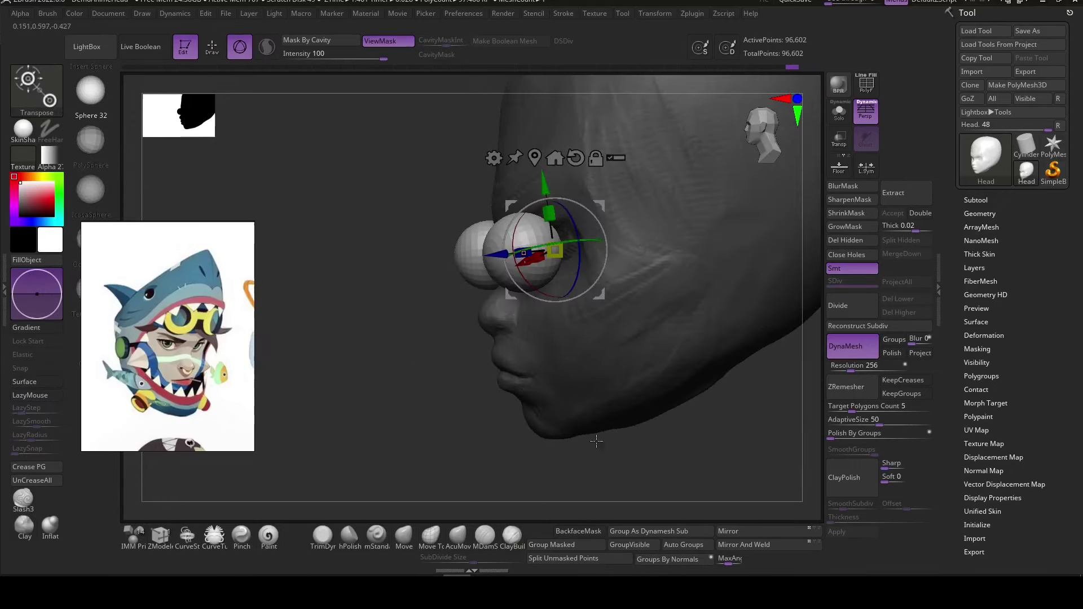
{"action": "right_click_drag", "start_coordinate": [558, 264], "coordinate": [534, 156], "text": "shift"}
{"action": "left_click", "coordinate": [534, 156]}
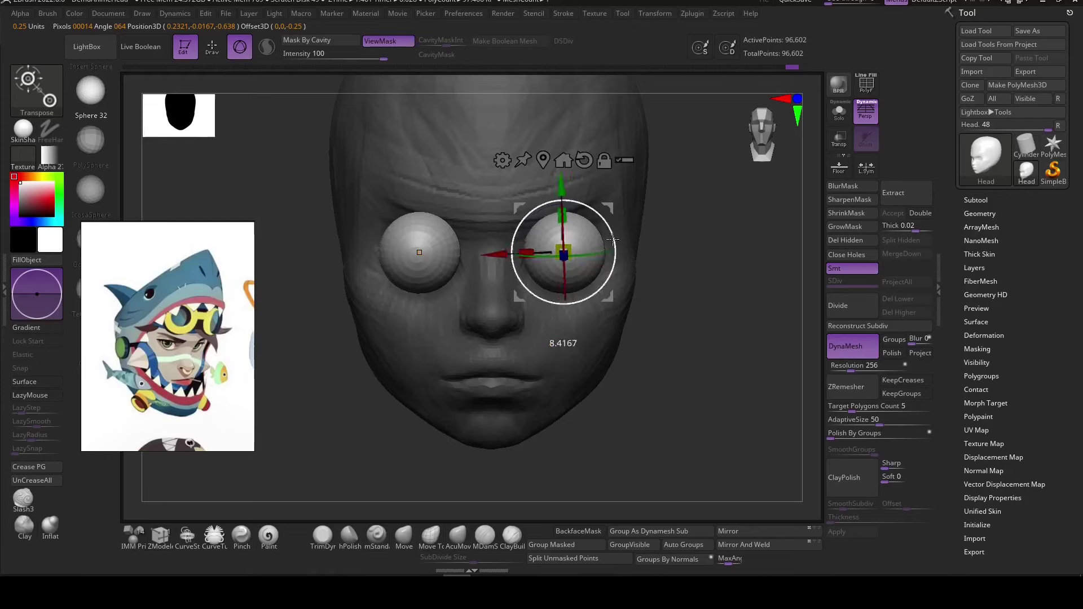
{"action": "left_click", "coordinate": [866, 168]}
{"action": "mouse_move", "coordinate": [541, 332]}
{"action": "right_mouse_down"}
{"action": "mouse_move", "coordinate": [643, 333]}
{"action": "mouse_move", "coordinate": [608, 249]}
{"action": "mouse_move", "coordinate": [581, 262]}
{"action": "mouse_move", "coordinate": [620, 265]}
{"action": "right_mouse_up"}
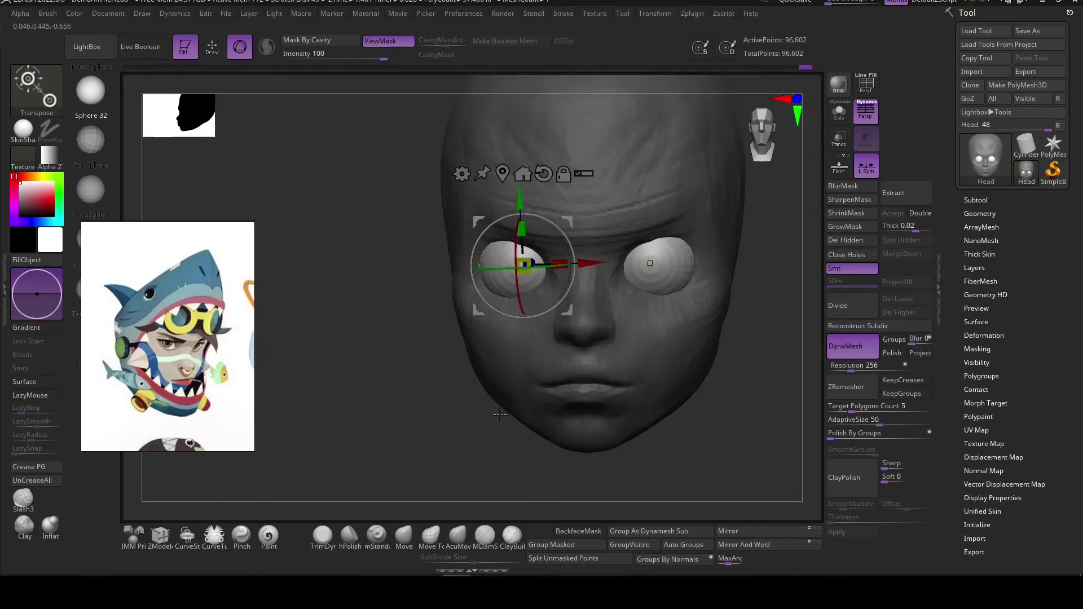
Sculpt the face around the eye sockets with AcuMove1 and ClayBuildup.
{"action": "key", "text": "space"}
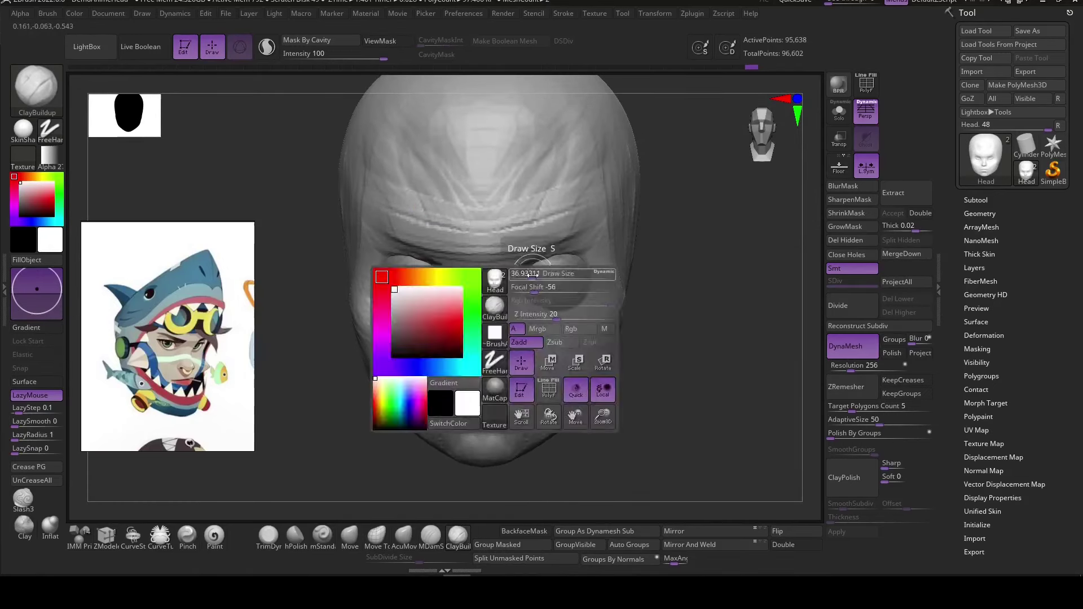
{"action": "right_click_drag", "start_coordinate": [643, 418], "coordinate": [535, 276], "text": "ctrl"}
{"action": "mouse_move", "coordinate": [657, 394]}
{"action": "right_mouse_down"}
{"action": "mouse_move", "coordinate": [504, 300]}
{"action": "mouse_move", "coordinate": [660, 440]}
{"action": "right_mouse_up"}
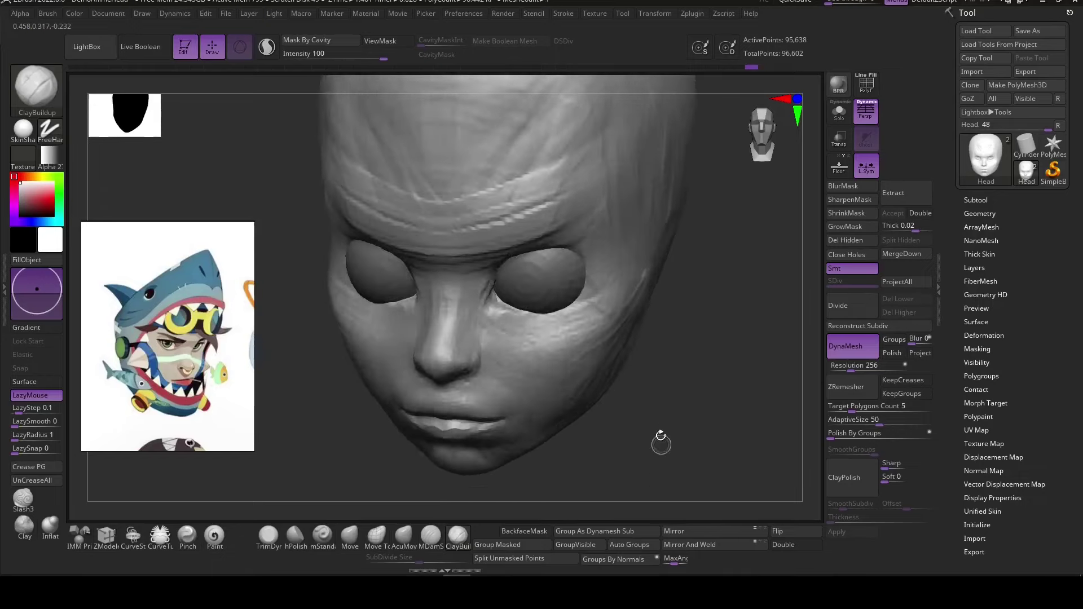
{"action": "mouse_move", "coordinate": [502, 311]}
{"action": "right_mouse_down"}
{"action": "mouse_move", "coordinate": [616, 327]}
{"action": "mouse_move", "coordinate": [543, 307]}
{"action": "mouse_move", "coordinate": [695, 439]}
{"action": "right_mouse_up"}
{"action": "key", "text": "space"}
{"action": "key", "text": "b"}
{"action": "key", "text": "c"}
{"action": "key", "text": "b"}
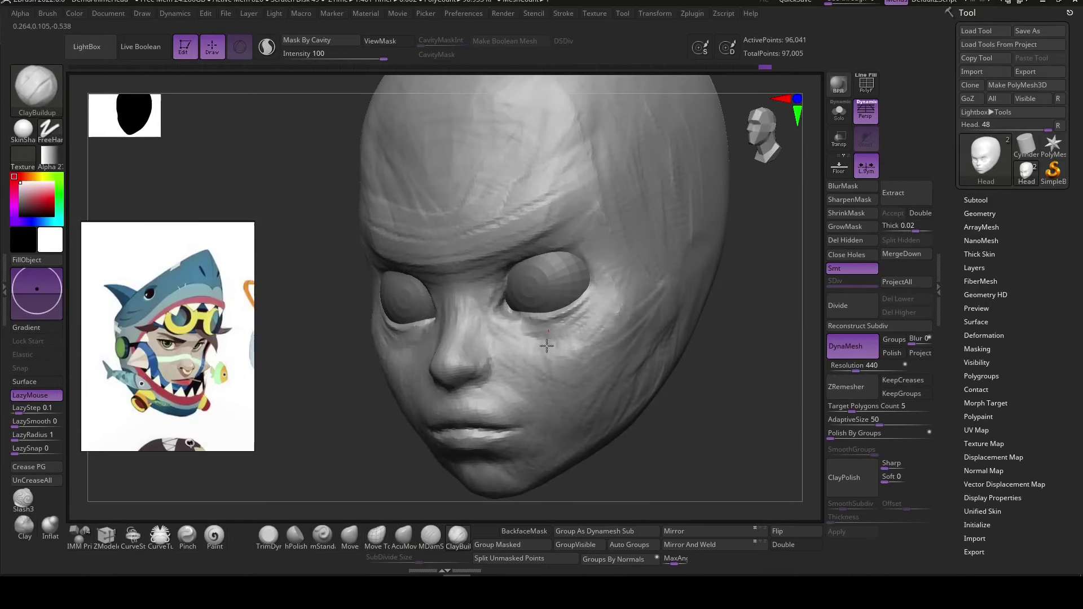
{"action": "right_click_drag", "start_coordinate": [546, 345], "coordinate": [614, 347]}
Duplicate the eyeball spheres subtool to start the eyelid shells.
{"action": "left_click", "coordinate": [975, 200]}
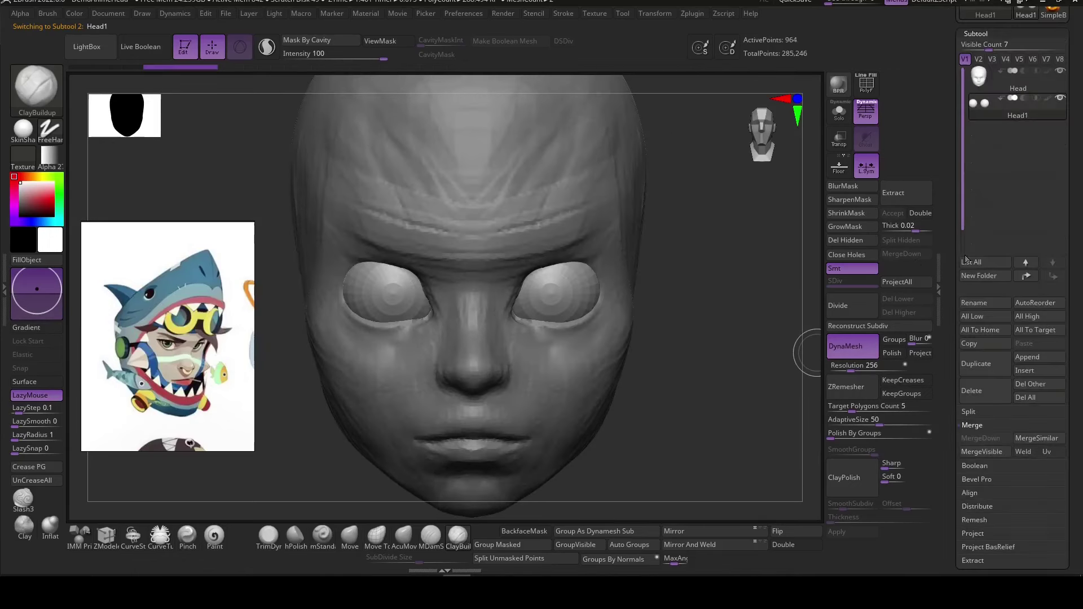
{"action": "left_click", "coordinate": [965, 260]}
{"action": "left_click", "coordinate": [975, 364]}
{"action": "key", "text": "w"}
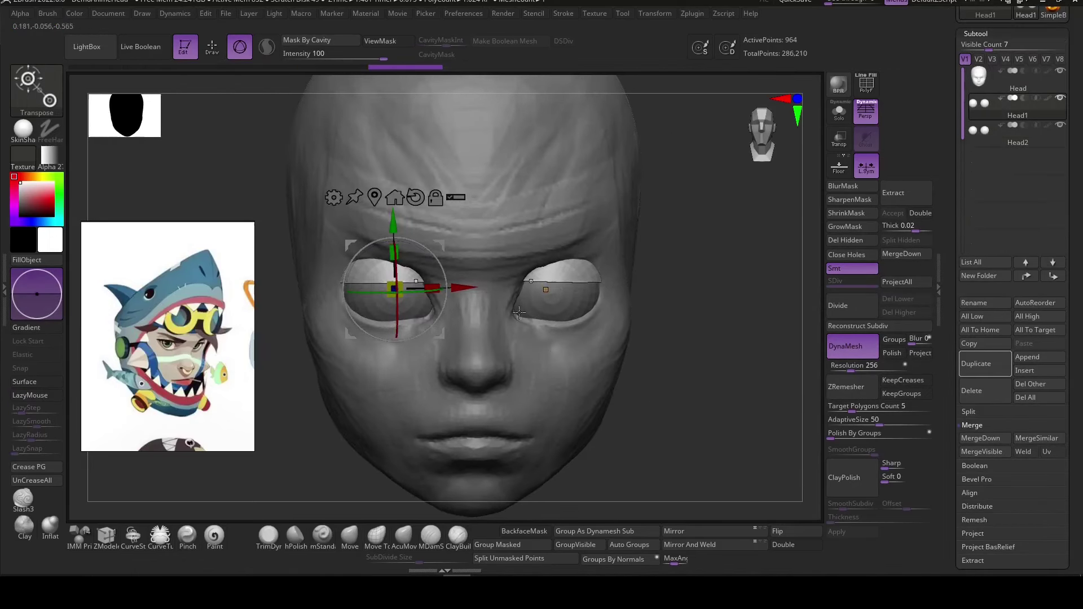
Smooth and shape the eyelid shells over the eyeballs with AcuMove1.
{"action": "left_click", "coordinate": [403, 535]}
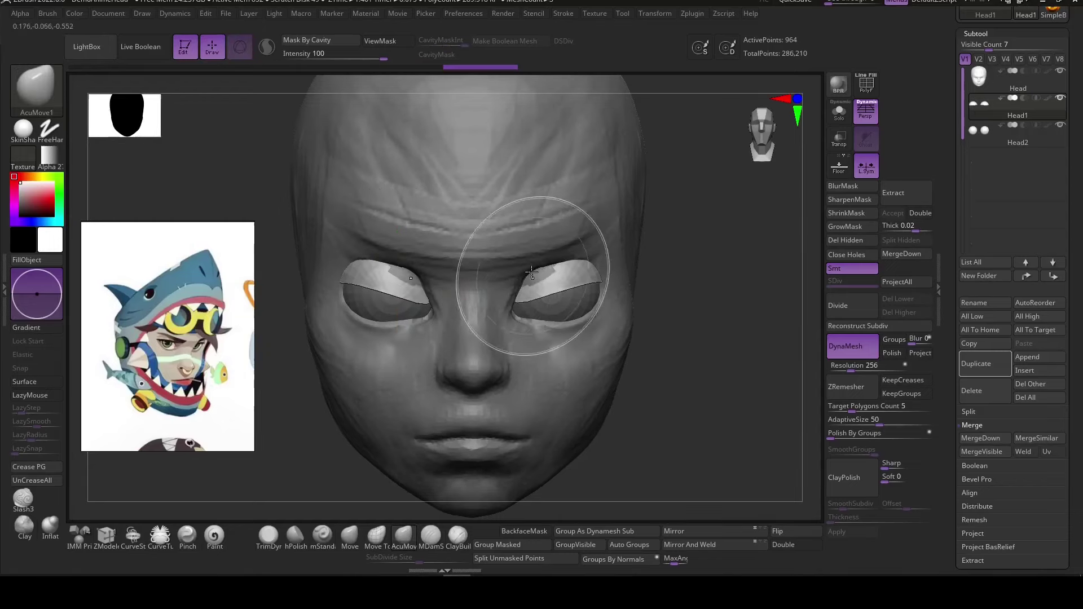
{"action": "key", "text": "space"}
{"action": "key", "text": "shift"}
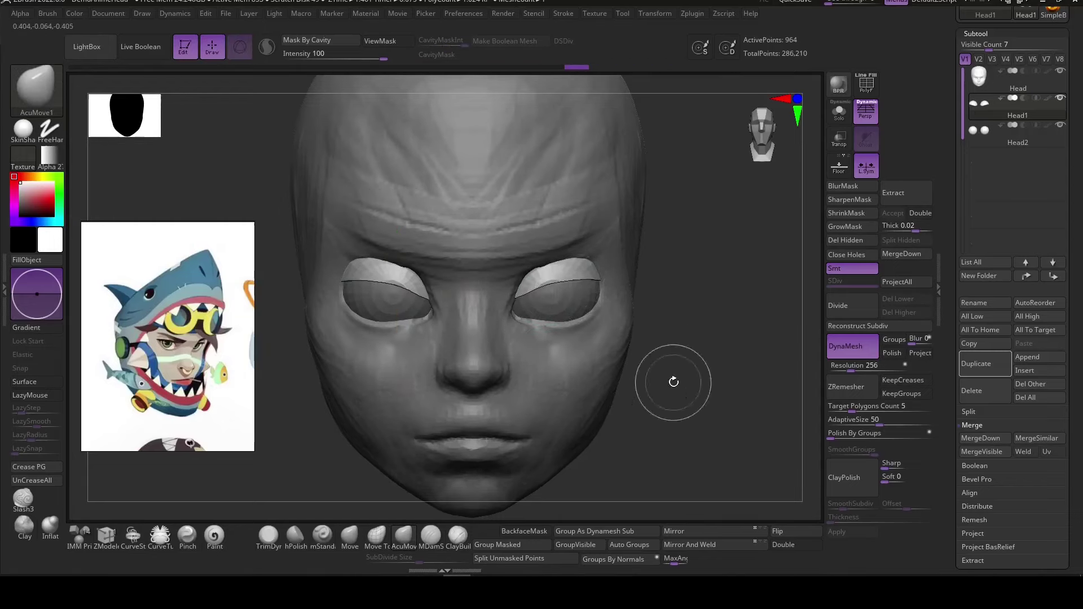
{"action": "left_click_drag", "start_coordinate": [673, 382], "coordinate": [581, 278]}
{"action": "left_click_drag", "start_coordinate": [455, 438], "coordinate": [560, 307]}
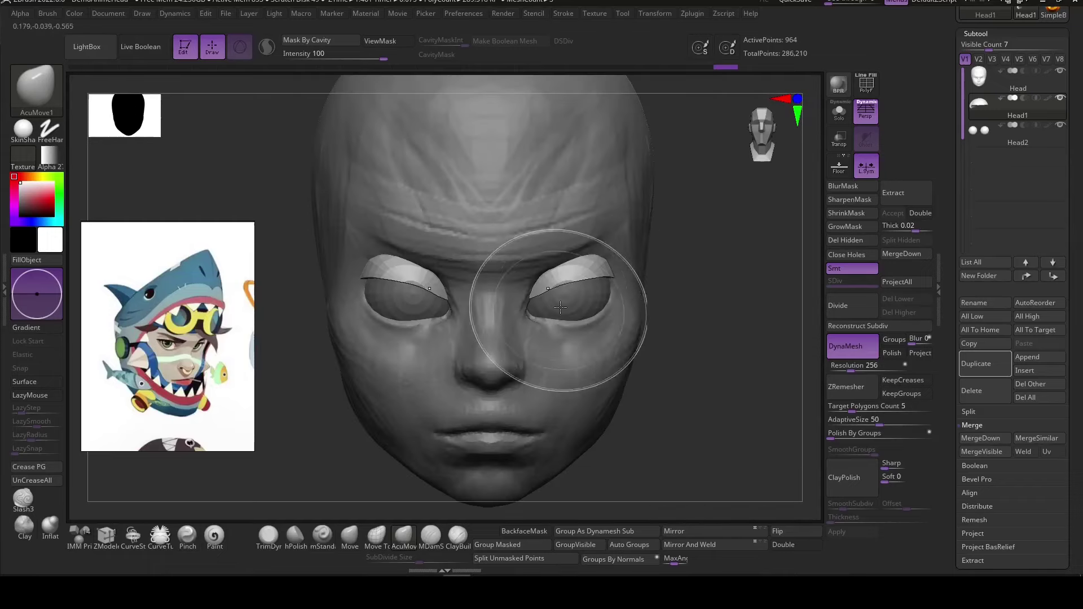
Pull the inner eyelid corners down toward the nose, checking front and side views.
{"action": "key", "text": "space"}
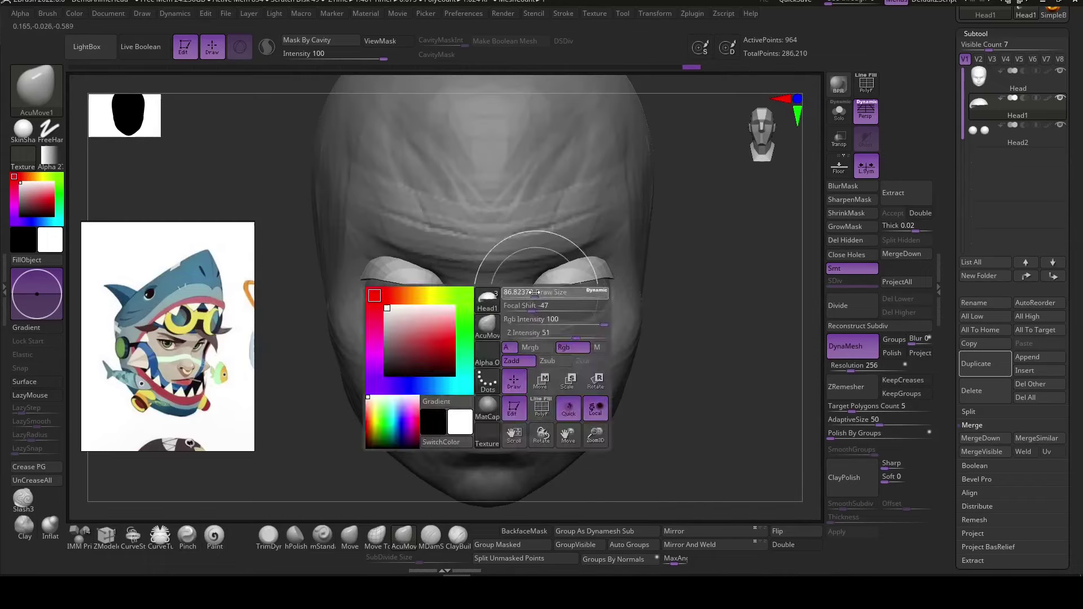
{"action": "left_click_drag", "start_coordinate": [522, 295], "coordinate": [525, 310]}
{"action": "left_click_drag", "start_coordinate": [676, 361], "coordinate": [557, 309]}
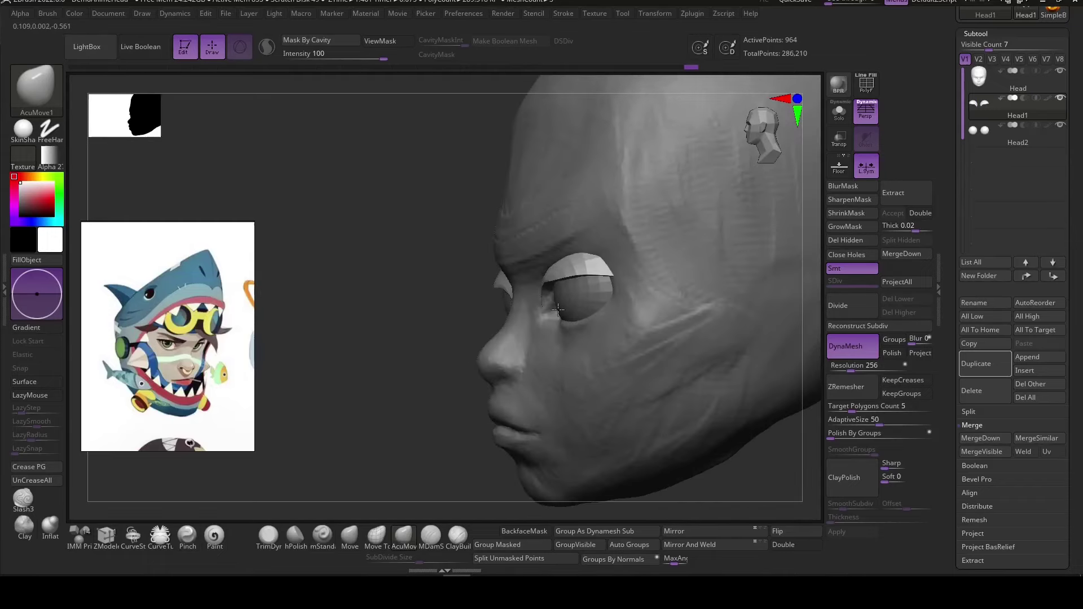
{"action": "mouse_move", "coordinate": [606, 274]}
{"action": "left_mouse_down", "text": "shift"}
{"action": "mouse_move", "coordinate": [594, 243]}
{"action": "mouse_move", "coordinate": [635, 373]}
{"action": "left_mouse_up", "text": "shift"}
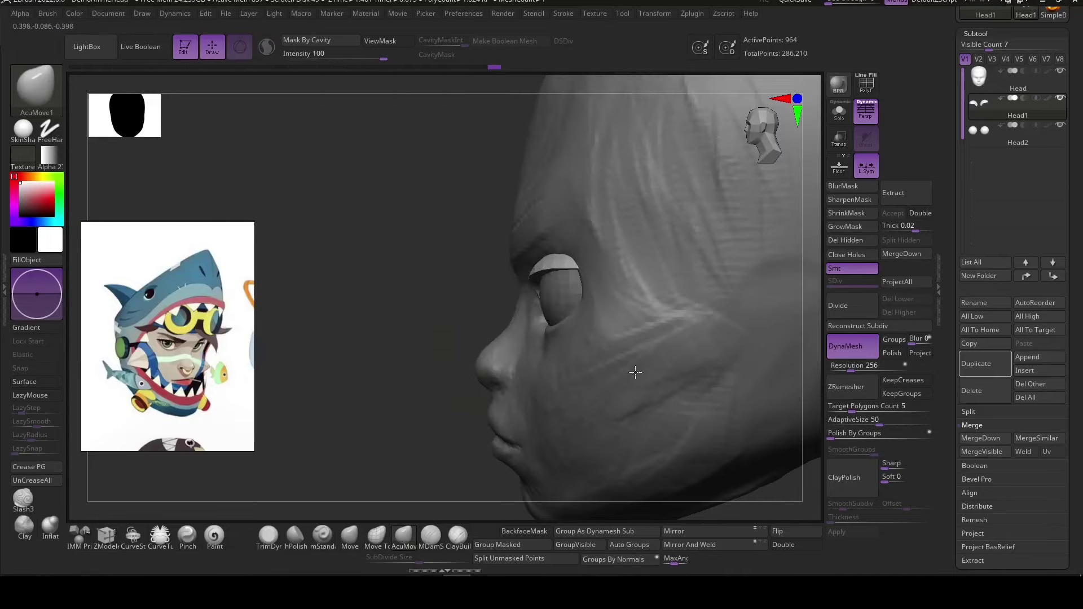
{"action": "mouse_move", "coordinate": [542, 277]}
{"action": "left_mouse_down", "text": "shift"}
{"action": "mouse_move", "coordinate": [516, 277]}
{"action": "mouse_move", "coordinate": [545, 316]}
{"action": "mouse_move", "coordinate": [535, 247]}
{"action": "left_mouse_up", "text": "shift"}
{"action": "key", "text": "space"}
{"action": "mouse_move", "coordinate": [630, 154]}
{"action": "left_mouse_down"}
{"action": "mouse_move", "coordinate": [561, 216]}
{"action": "mouse_move", "coordinate": [575, 310]}
{"action": "mouse_move", "coordinate": [598, 217]}
{"action": "left_mouse_up"}
Select the Head subtool and build up skin around the eye sockets with ClayBuildup.
{"action": "right_click", "coordinate": [575, 309]}
{"action": "left_click", "coordinate": [598, 217], "text": "alt"}
{"action": "right_click", "coordinate": [559, 217]}
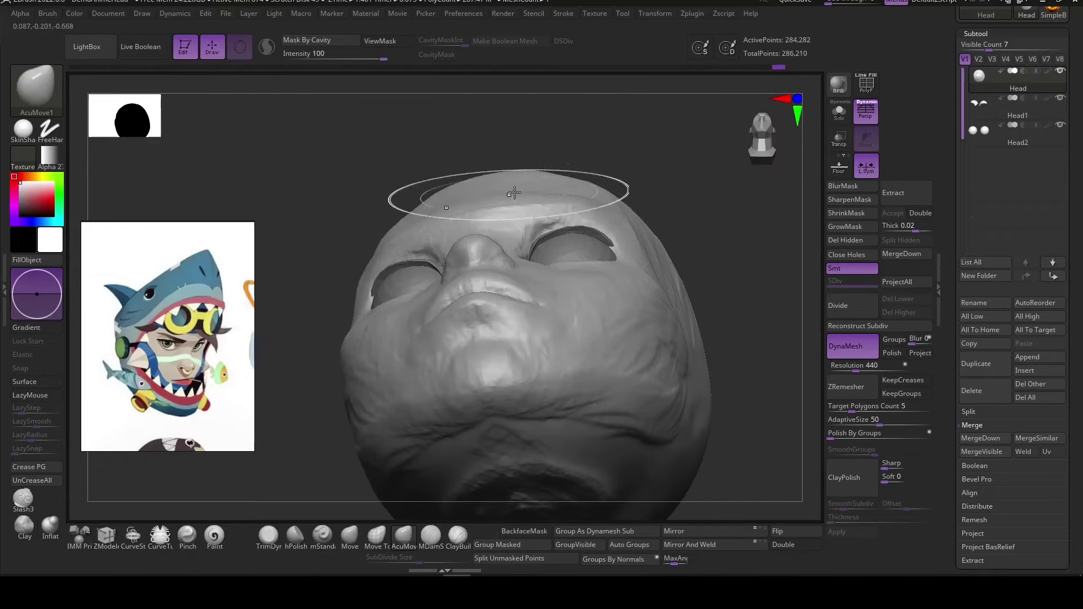
{"action": "mouse_move", "coordinate": [510, 196]}
{"action": "left_mouse_down"}
{"action": "mouse_move", "coordinate": [665, 287]}
{"action": "mouse_move", "coordinate": [447, 428]}
{"action": "mouse_move", "coordinate": [624, 358]}
{"action": "mouse_move", "coordinate": [615, 219]}
{"action": "mouse_move", "coordinate": [697, 479]}
{"action": "left_mouse_up"}
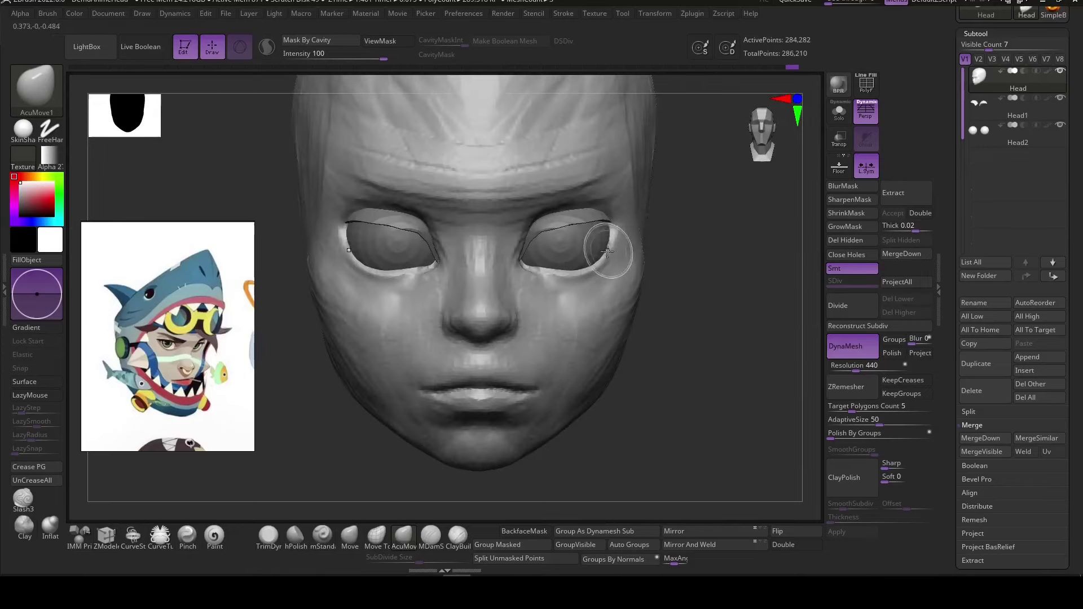
{"action": "left_click_drag", "start_coordinate": [615, 251], "coordinate": [677, 339]}
{"action": "left_click", "coordinate": [457, 534]}
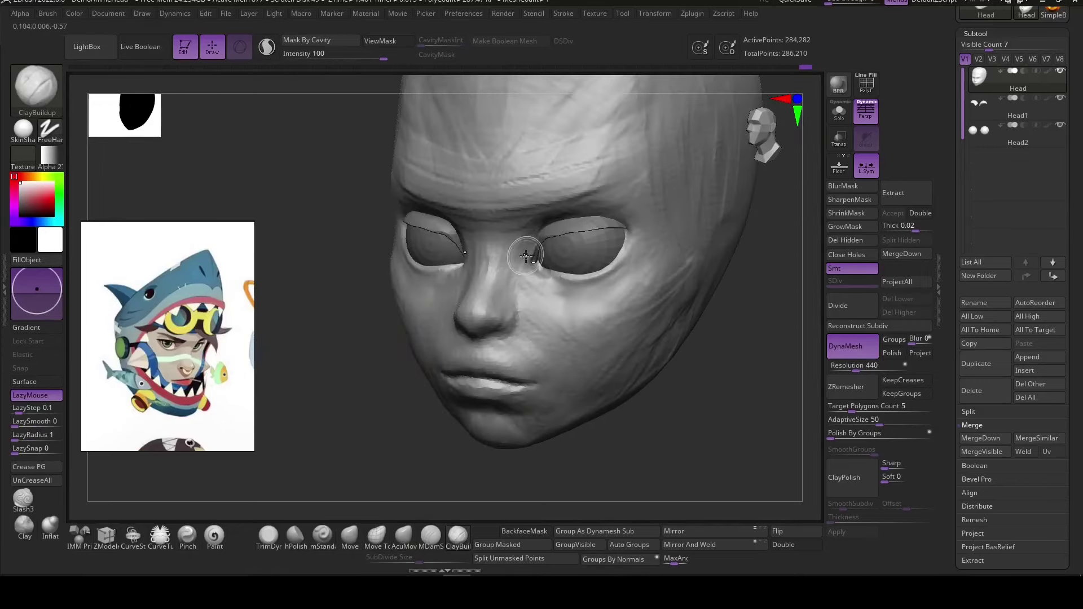
{"action": "mouse_move", "coordinate": [421, 494]}
{"action": "left_mouse_down"}
{"action": "mouse_move", "coordinate": [525, 230]}
{"action": "mouse_move", "coordinate": [548, 275]}
{"action": "left_mouse_up"}
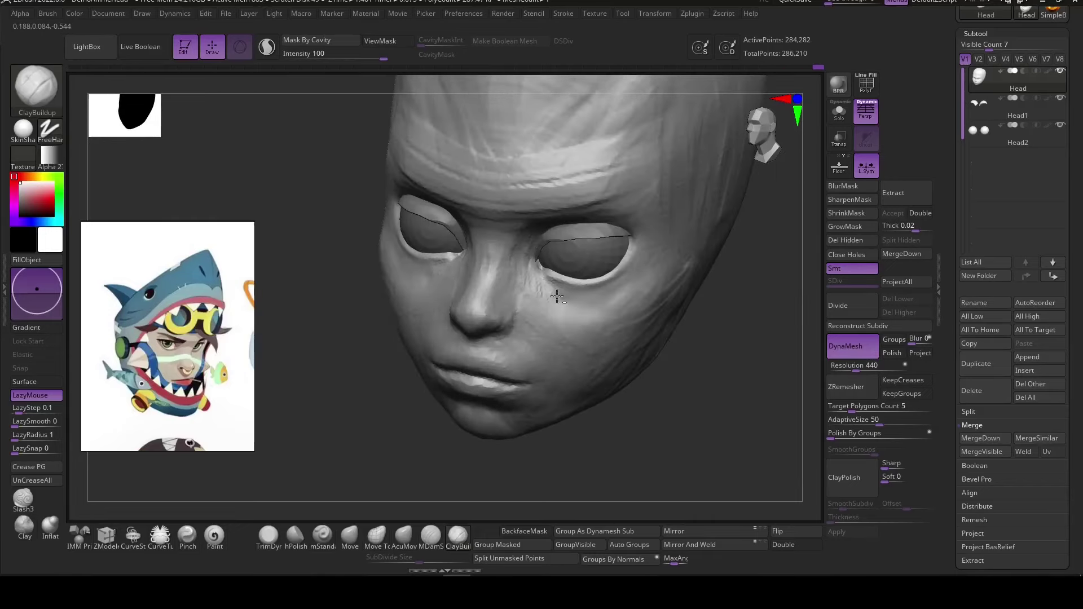
{"action": "mouse_move", "coordinate": [557, 297]}
{"action": "right_mouse_down"}
{"action": "mouse_move", "coordinate": [670, 423]}
{"action": "mouse_move", "coordinate": [607, 294]}
{"action": "mouse_move", "coordinate": [696, 404]}
{"action": "mouse_move", "coordinate": [687, 431]}
{"action": "mouse_move", "coordinate": [726, 439]}
{"action": "right_mouse_up"}
MergeDown the eyelids into the head and DynaMesh it as one surface.
{"action": "left_click", "coordinate": [906, 253]}
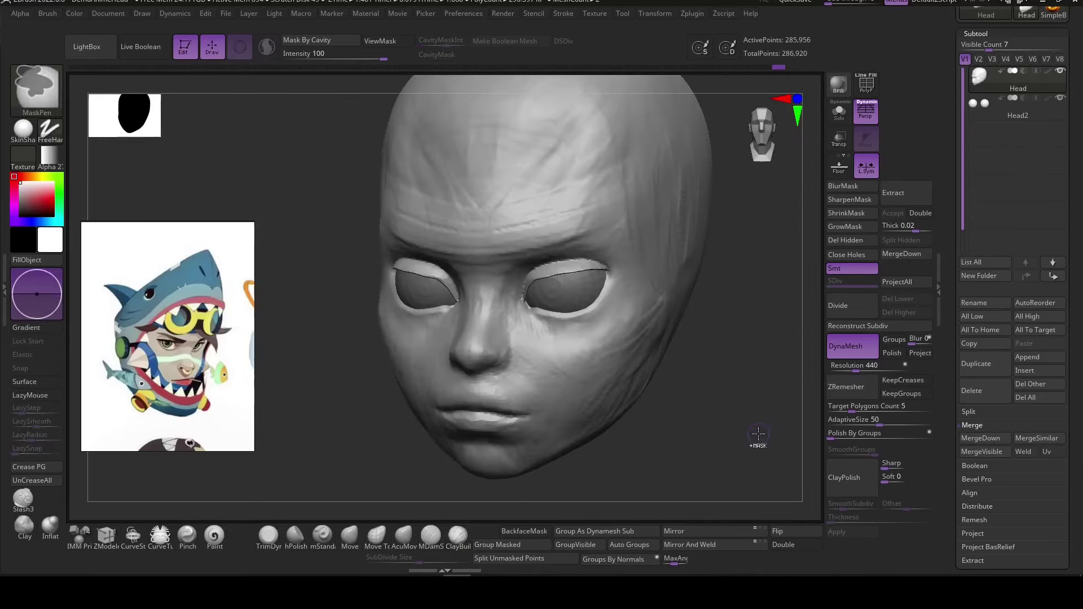
{"action": "type", "text": "648"}
{"action": "key", "text": "shift"}
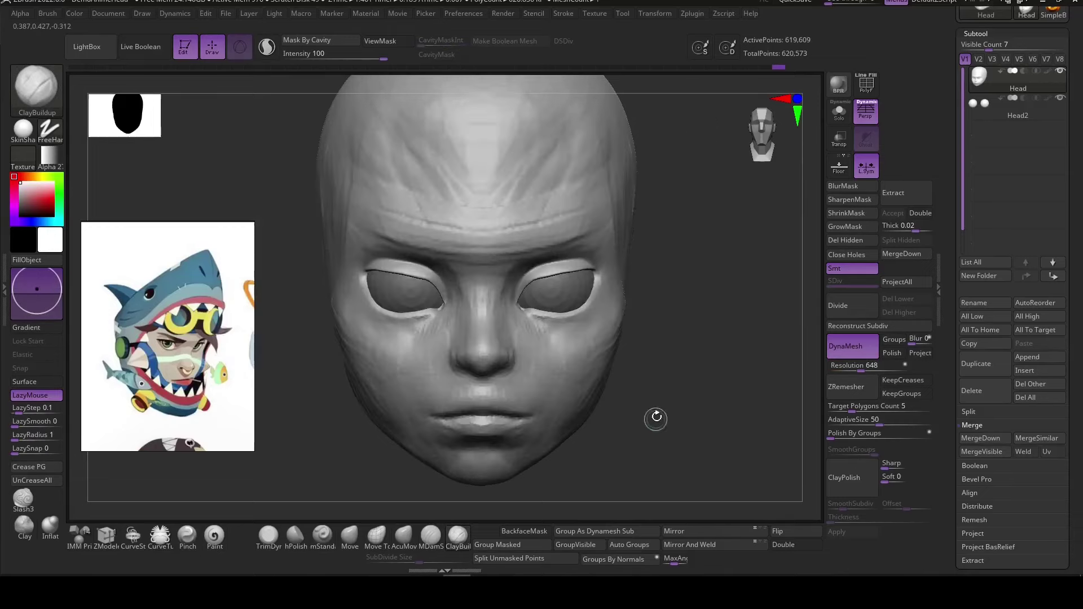
{"action": "mouse_move", "coordinate": [653, 415]}
{"action": "right_mouse_down"}
{"action": "mouse_move", "coordinate": [727, 451]}
{"action": "mouse_move", "coordinate": [417, 351]}
{"action": "right_mouse_up"}
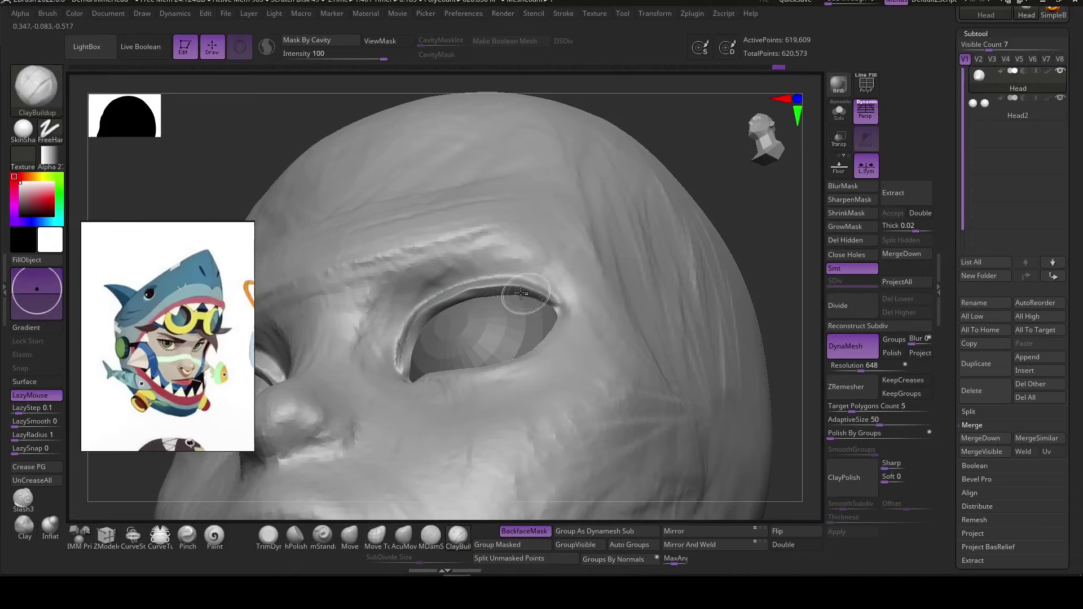
{"action": "mouse_move", "coordinate": [508, 305]}
{"action": "right_mouse_down"}
{"action": "mouse_move", "coordinate": [761, 331]}
{"action": "mouse_move", "coordinate": [729, 391]}
{"action": "mouse_move", "coordinate": [676, 367]}
{"action": "mouse_move", "coordinate": [648, 451]}
{"action": "right_mouse_up"}
{"action": "key", "text": "ctrl"}
Show the polygroup wireframe and reshape the face with the Move brush.
{"action": "key", "text": "shift+f"}
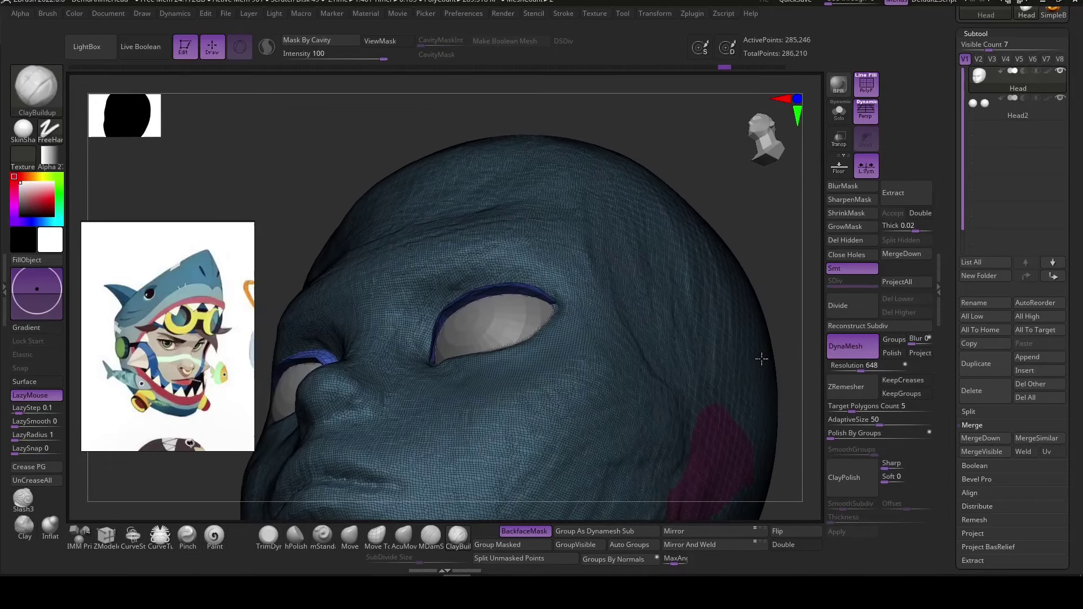
{"action": "right_click_drag", "start_coordinate": [665, 516], "coordinate": [713, 521]}
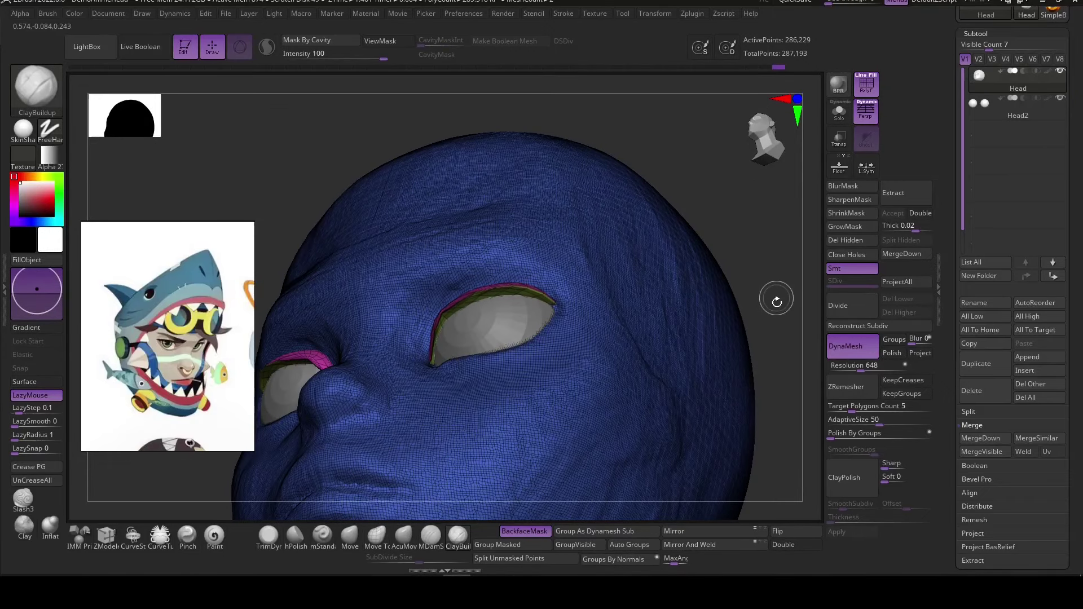
{"action": "mouse_move", "coordinate": [776, 302]}
{"action": "right_mouse_down"}
{"action": "mouse_move", "coordinate": [770, 273]}
{"action": "mouse_move", "coordinate": [767, 337]}
{"action": "right_mouse_up"}
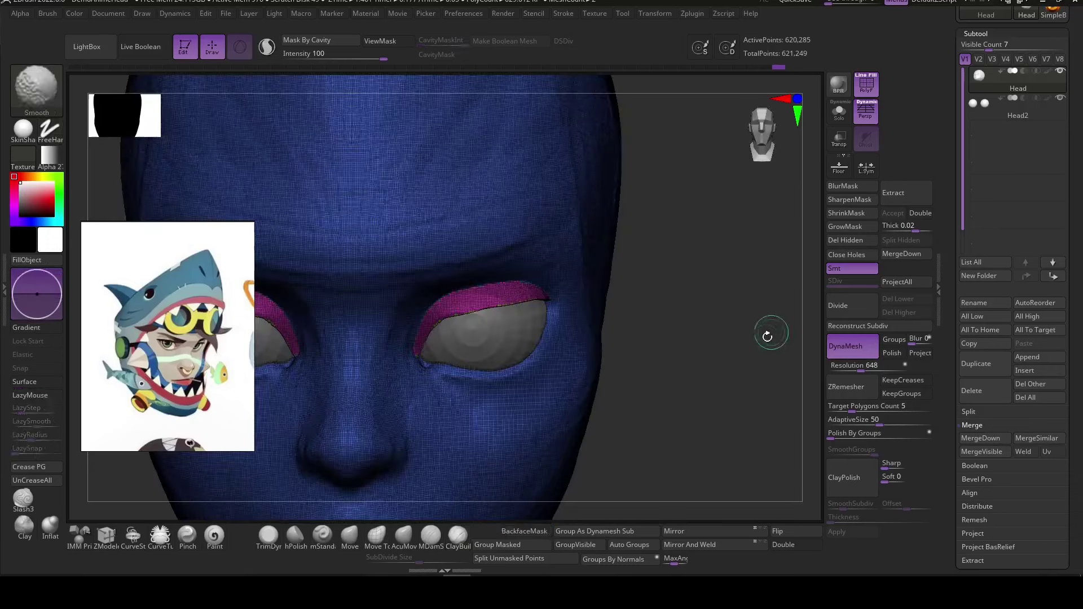
{"action": "key", "text": "space"}
{"action": "mouse_move", "coordinate": [462, 389]}
{"action": "right_mouse_down"}
{"action": "mouse_move", "coordinate": [420, 447]}
{"action": "mouse_move", "coordinate": [580, 471]}
{"action": "right_mouse_up"}
Build up clay on the nose and cheek with a smaller ClayBuildup brush.
{"action": "key", "text": "b"}
{"action": "key", "text": "c"}
{"action": "key", "text": "b"}
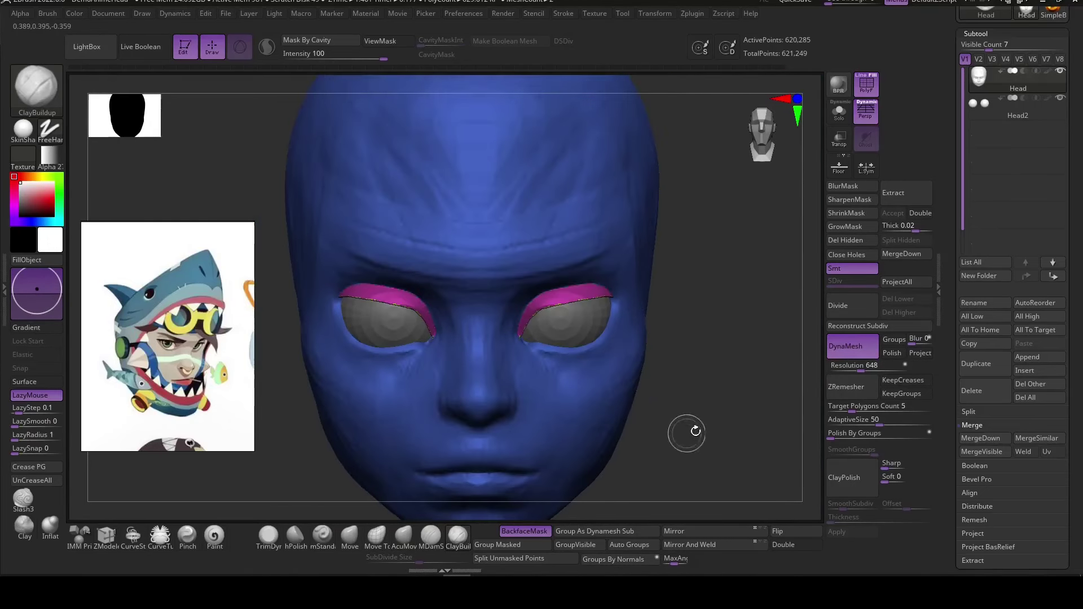
{"action": "mouse_move", "coordinate": [695, 431]}
{"action": "right_mouse_down"}
{"action": "mouse_move", "coordinate": [523, 261]}
{"action": "mouse_move", "coordinate": [719, 349]}
{"action": "right_mouse_up"}
{"action": "key", "text": "bracketleft"}
{"action": "key", "text": "bracketleft"}
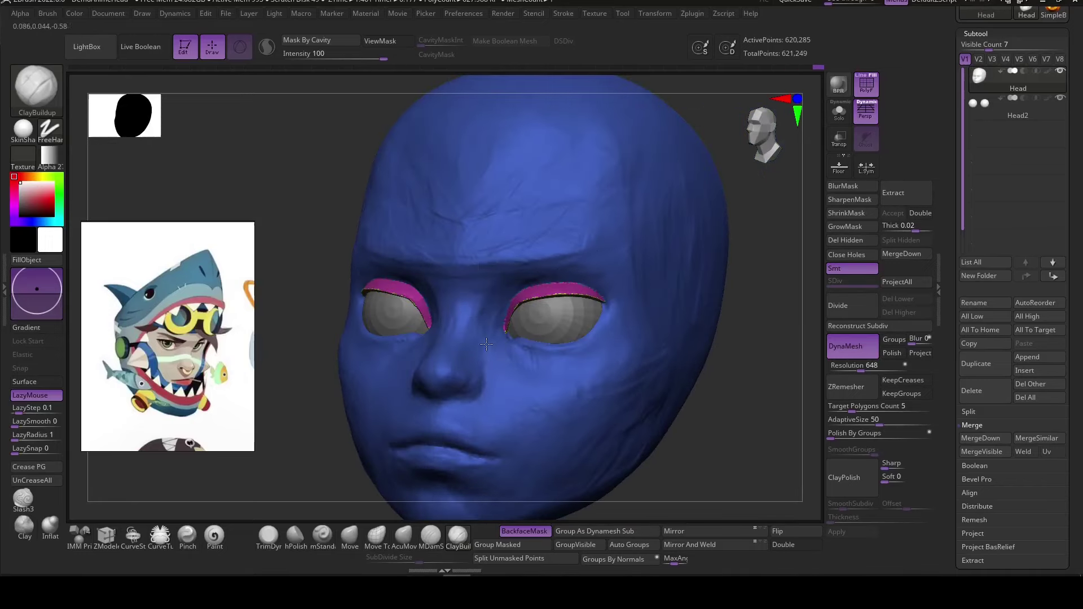
{"action": "mouse_move", "coordinate": [493, 338]}
{"action": "right_mouse_down"}
{"action": "mouse_move", "coordinate": [404, 321]}
{"action": "mouse_move", "coordinate": [422, 279]}
{"action": "mouse_move", "coordinate": [609, 382]}
{"action": "mouse_move", "coordinate": [492, 327]}
{"action": "right_mouse_up"}
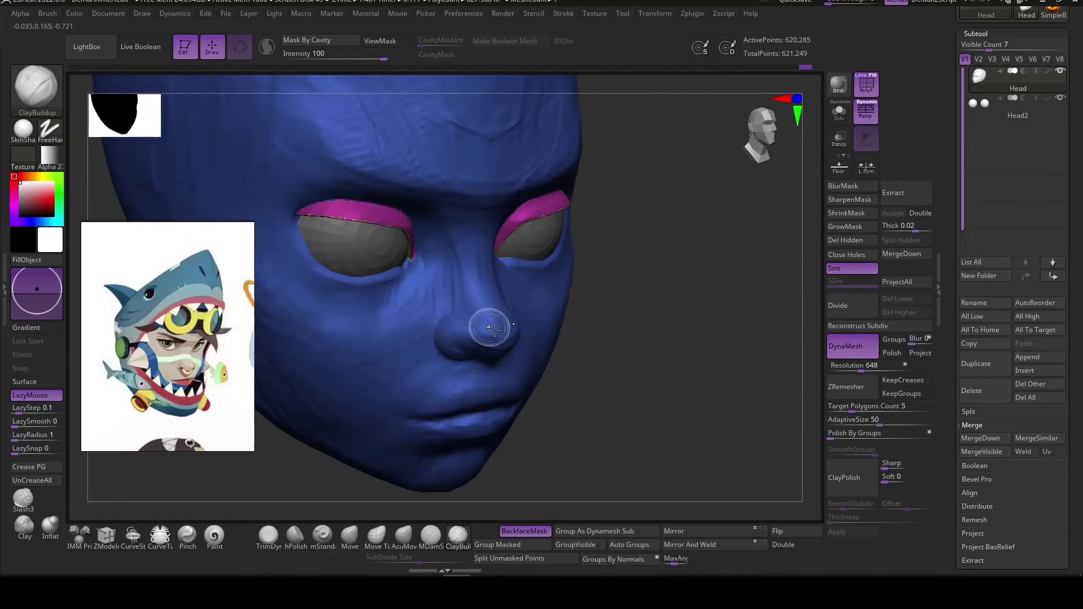
{"action": "right_click_drag", "start_coordinate": [462, 280], "coordinate": [418, 329]}
Carve crisp creases around the lips and eyes with MDamStandard.
{"action": "key", "text": "b"}
{"action": "key", "text": "m"}
{"action": "key", "text": "d"}
{"action": "mouse_move", "coordinate": [433, 390]}
{"action": "right_mouse_down"}
{"action": "mouse_move", "coordinate": [500, 337]}
{"action": "mouse_move", "coordinate": [684, 430]}
{"action": "right_mouse_up"}
{"action": "mouse_move", "coordinate": [551, 357]}
{"action": "right_mouse_down"}
{"action": "mouse_move", "coordinate": [500, 423]}
{"action": "mouse_move", "coordinate": [549, 385]}
{"action": "mouse_move", "coordinate": [602, 399]}
{"action": "mouse_move", "coordinate": [500, 459]}
{"action": "mouse_move", "coordinate": [607, 357]}
{"action": "right_mouse_up"}
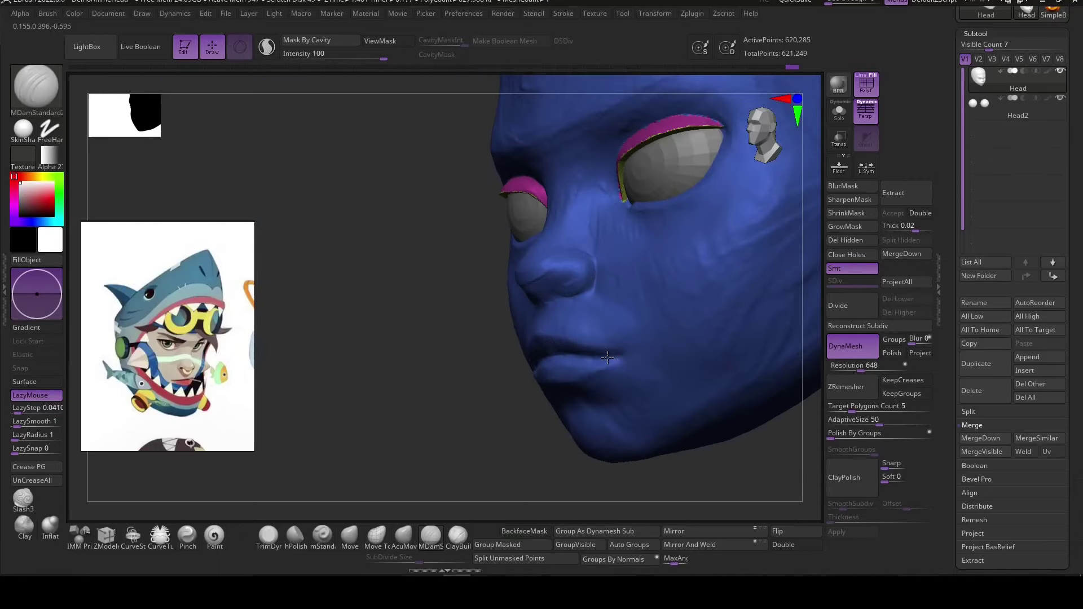
Reshape the eye and lip areas with the Move brush.
{"action": "left_click", "coordinate": [403, 535]}
{"action": "left_click_drag", "start_coordinate": [428, 395], "coordinate": [592, 377]}
{"action": "left_click_drag", "start_coordinate": [532, 410], "coordinate": [602, 369]}
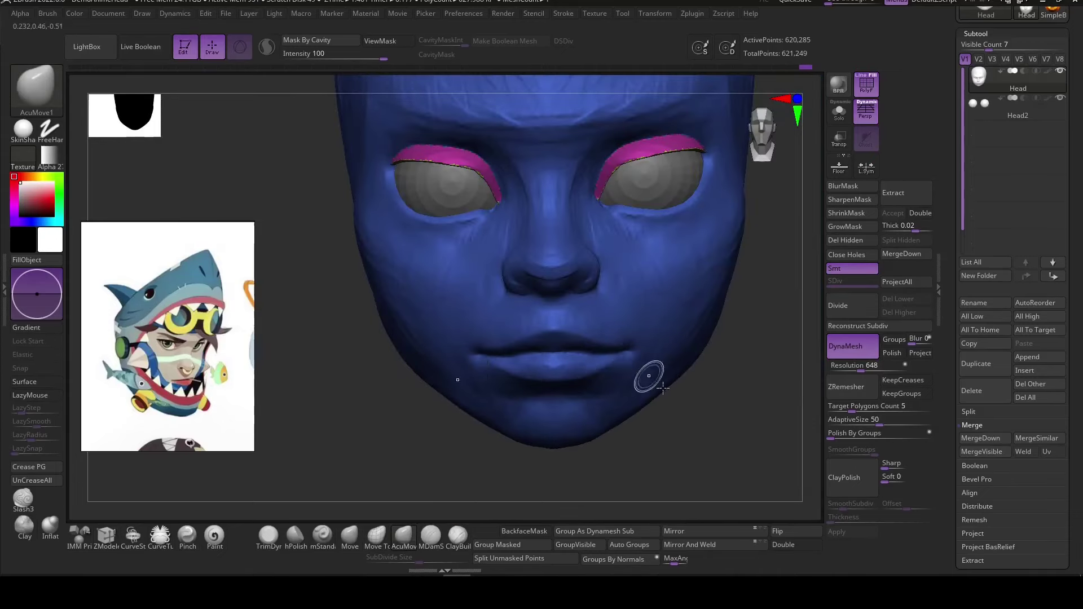
{"action": "left_click_drag", "start_coordinate": [663, 388], "coordinate": [684, 427]}
Refine more creases with MDamStandard, then turn on KeepGroups under ZRemesher.
{"action": "key", "text": "b"}
{"action": "key", "text": "m"}
{"action": "key", "text": "d"}
{"action": "left_click_drag", "start_coordinate": [512, 300], "coordinate": [426, 322]}
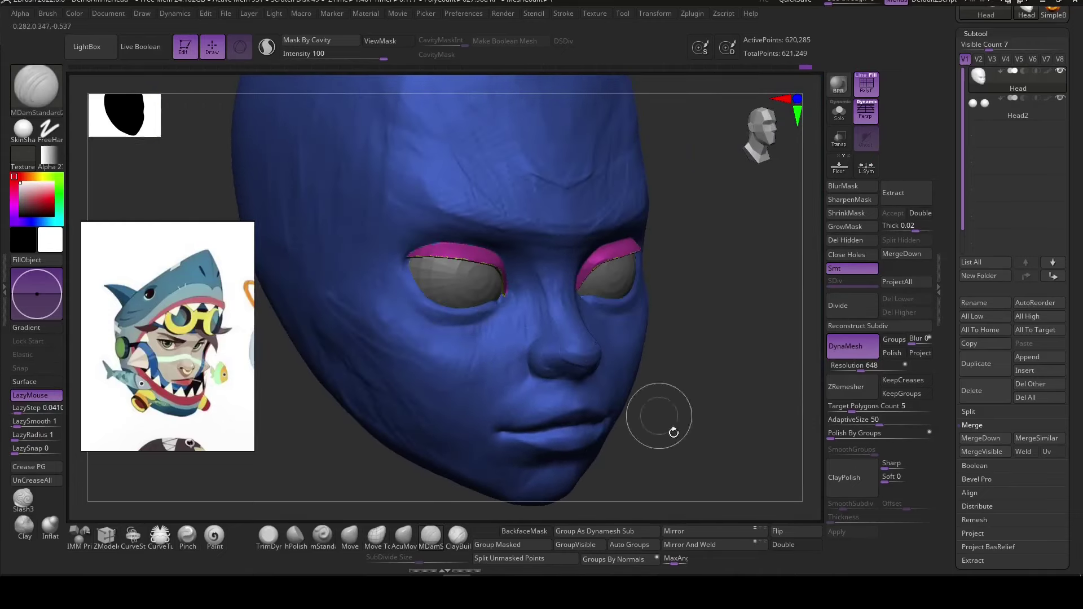
{"action": "left_click_drag", "start_coordinate": [659, 416], "coordinate": [586, 318]}
{"action": "mouse_move", "coordinate": [664, 310]}
{"action": "left_mouse_down"}
{"action": "mouse_move", "coordinate": [696, 454]}
{"action": "mouse_move", "coordinate": [590, 320]}
{"action": "left_mouse_up"}
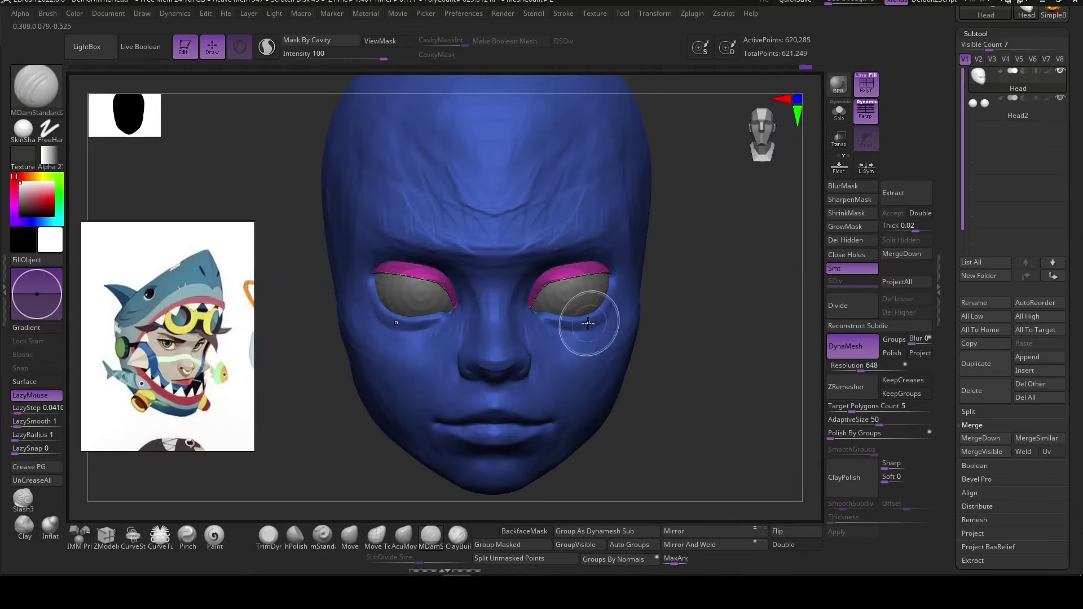
{"action": "left_click", "coordinate": [903, 394]}
Run ZRemesher, reducing the head to about 8,910 points.
{"action": "left_click", "coordinate": [853, 394]}
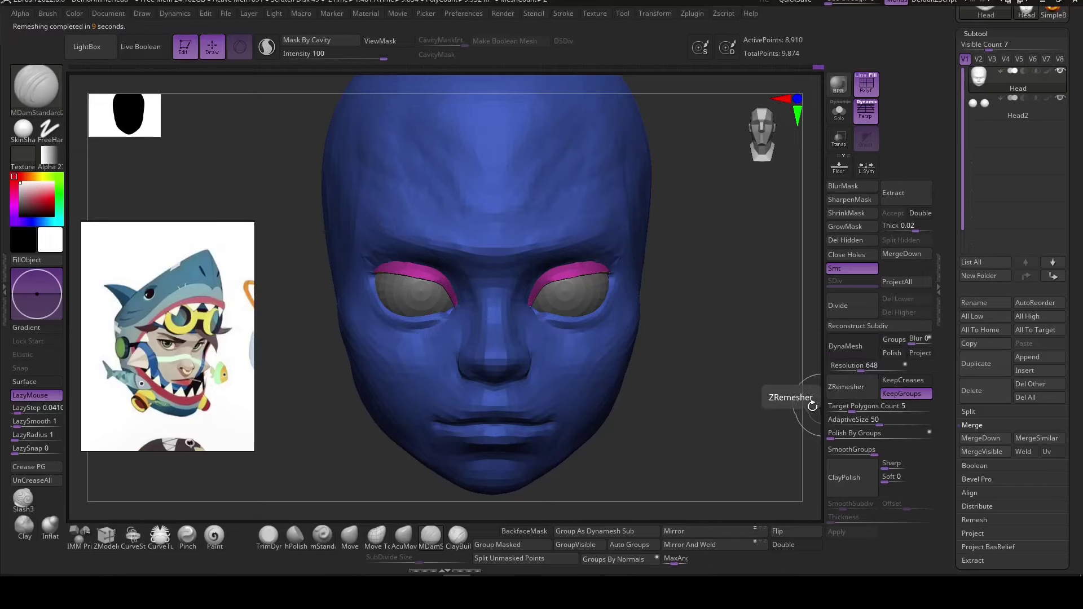
{"action": "left_click", "coordinate": [831, 446]}
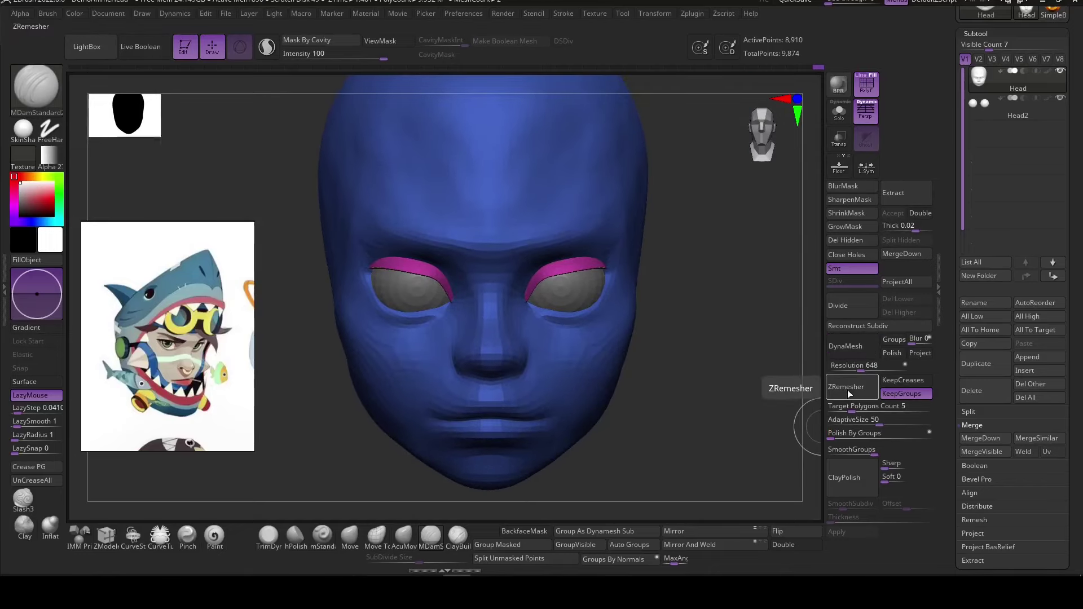
{"action": "mouse_move", "coordinate": [755, 395]}
{"action": "left_mouse_down"}
{"action": "mouse_move", "coordinate": [712, 447]}
{"action": "mouse_move", "coordinate": [747, 443]}
{"action": "left_mouse_up"}
Lasso-hide everything except the eyeballs and magenta eyelid strips.
{"action": "key", "text": "b"}
{"action": "key", "text": "a"}
{"action": "key", "text": "m"}
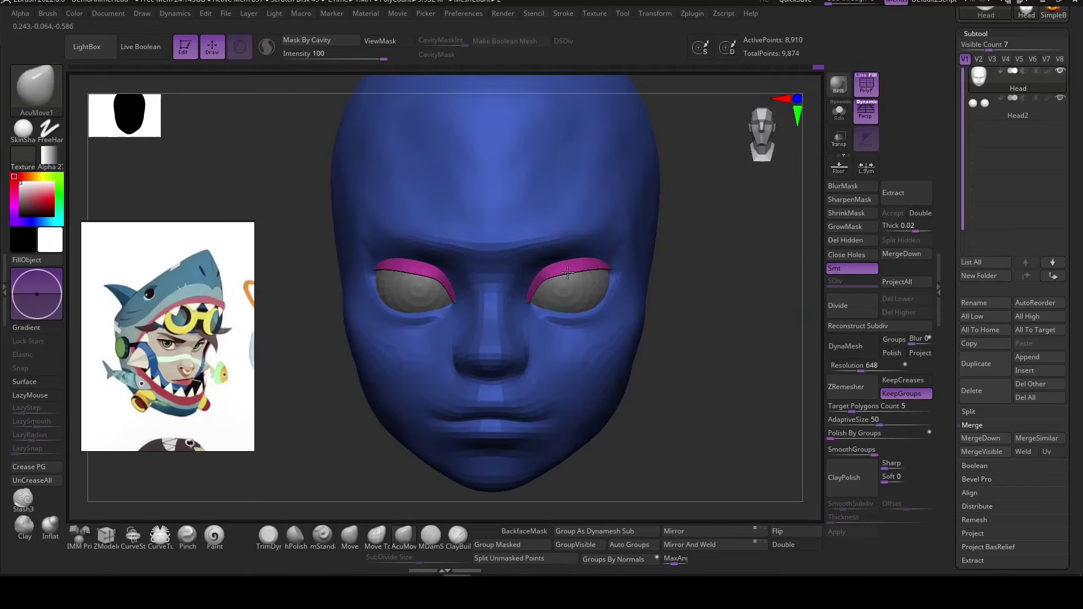
{"action": "left_click_drag", "start_coordinate": [603, 264], "coordinate": [599, 283]}
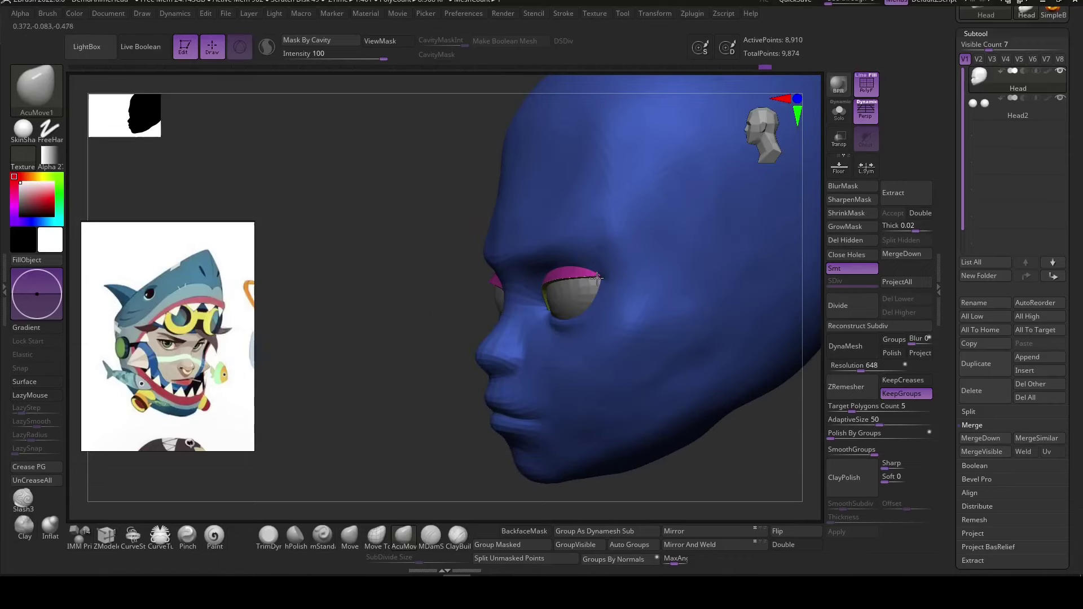
{"action": "mouse_move", "coordinate": [597, 278]}
{"action": "right_mouse_down", "text": "ctrl"}
{"action": "mouse_move", "coordinate": [392, 440]}
{"action": "mouse_move", "coordinate": [629, 314]}
{"action": "mouse_move", "coordinate": [567, 79]}
{"action": "right_mouse_up", "text": "ctrl"}
{"action": "left_click_drag", "start_coordinate": [566, 79], "coordinate": [762, 437], "text": "ctrl+shift"}
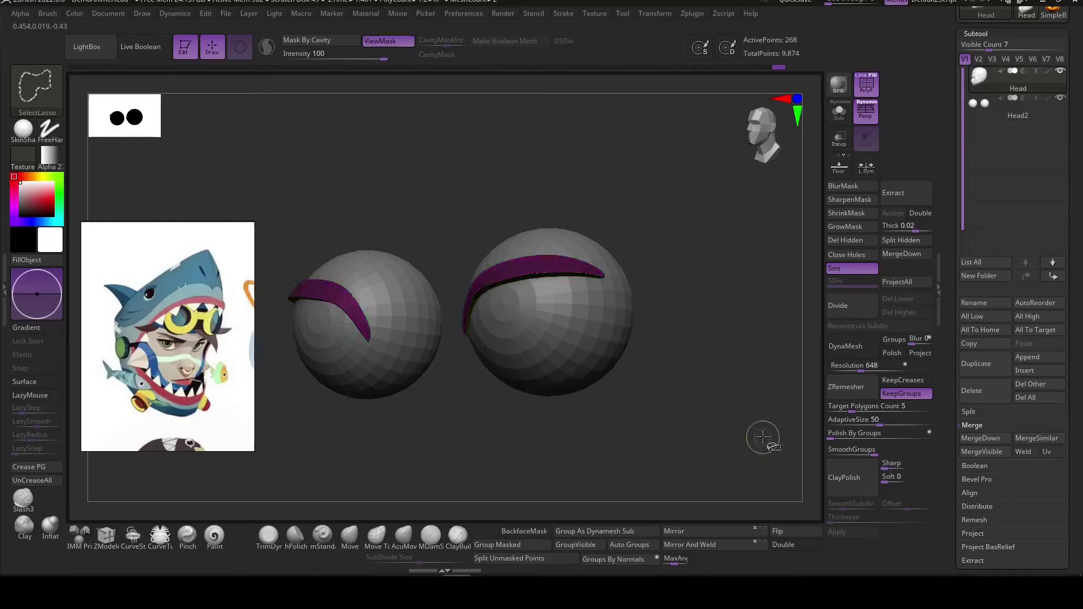
Unhide the full head and orbit it from a side profile to a straight front view.
{"action": "left_click", "coordinate": [763, 438], "text": "ctrl+shift"}
{"action": "mouse_move", "coordinate": [757, 472]}
{"action": "right_mouse_down"}
{"action": "mouse_move", "coordinate": [604, 290]}
{"action": "mouse_move", "coordinate": [662, 346]}
{"action": "right_mouse_up"}
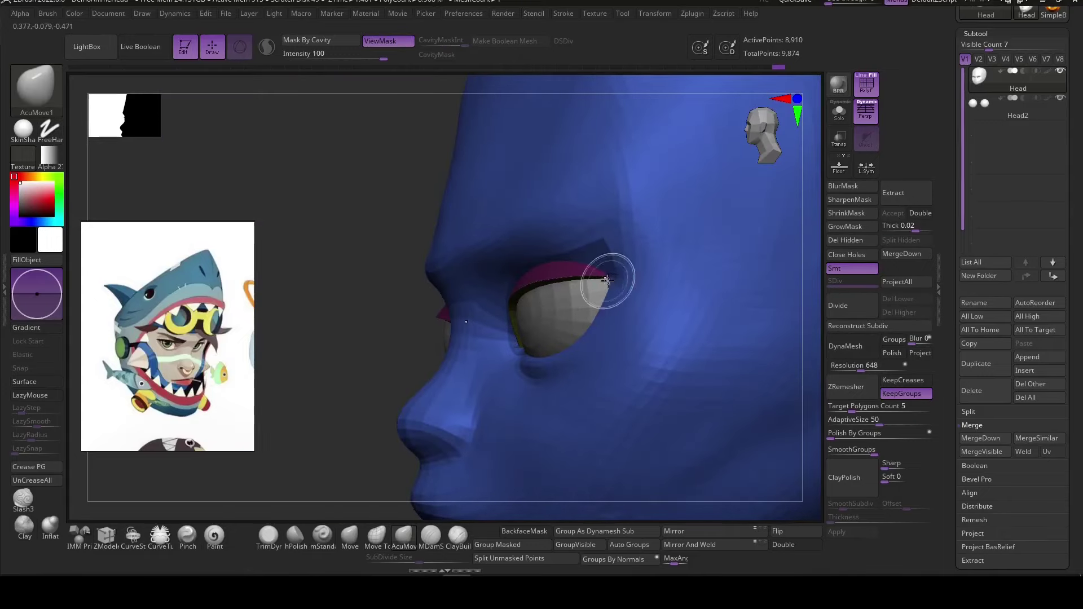
{"action": "mouse_move", "coordinate": [609, 255]}
{"action": "right_mouse_down", "text": "shift"}
{"action": "mouse_move", "coordinate": [604, 242]}
{"action": "mouse_move", "coordinate": [399, 456]}
{"action": "mouse_move", "coordinate": [563, 259]}
{"action": "mouse_move", "coordinate": [483, 352]}
{"action": "mouse_move", "coordinate": [527, 237]}
{"action": "right_mouse_up", "text": "shift"}
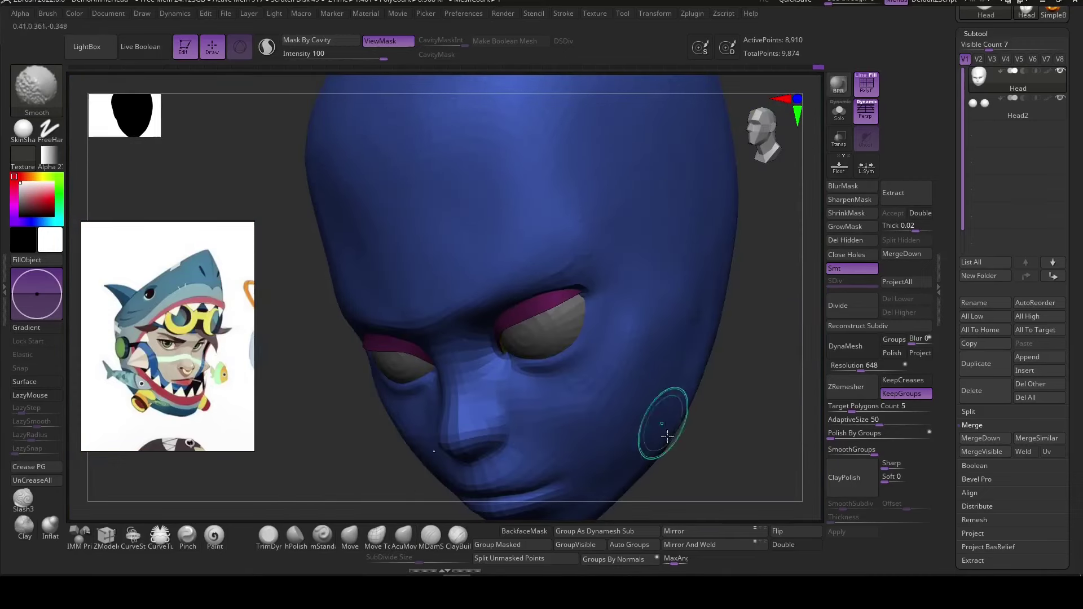
{"action": "mouse_move", "coordinate": [667, 436]}
{"action": "right_mouse_down"}
{"action": "mouse_move", "coordinate": [712, 428]}
{"action": "mouse_move", "coordinate": [693, 448]}
{"action": "mouse_move", "coordinate": [776, 450]}
{"action": "mouse_move", "coordinate": [738, 430]}
{"action": "mouse_move", "coordinate": [751, 384]}
{"action": "mouse_move", "coordinate": [711, 339]}
{"action": "mouse_move", "coordinate": [689, 282]}
{"action": "mouse_move", "coordinate": [658, 312]}
{"action": "mouse_move", "coordinate": [636, 241]}
{"action": "right_mouse_up"}
{"action": "key", "text": "space"}
Build up and smooth the eyelid area with ClayBuildup and Smooth.
{"action": "key", "text": "b"}
{"action": "key", "text": "c"}
{"action": "key", "text": "b"}
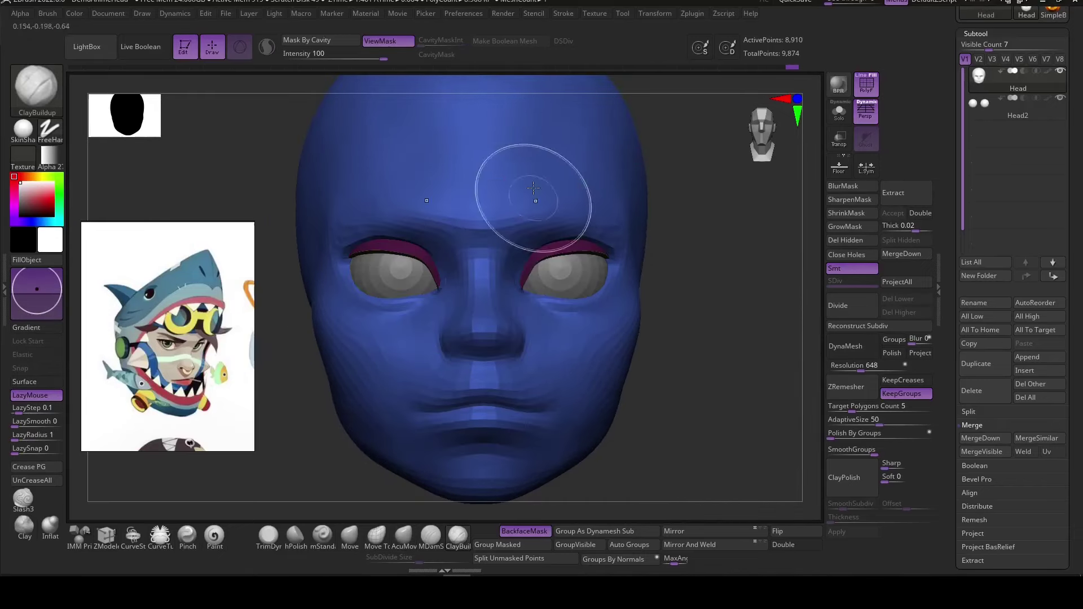
{"action": "key", "text": "shift"}
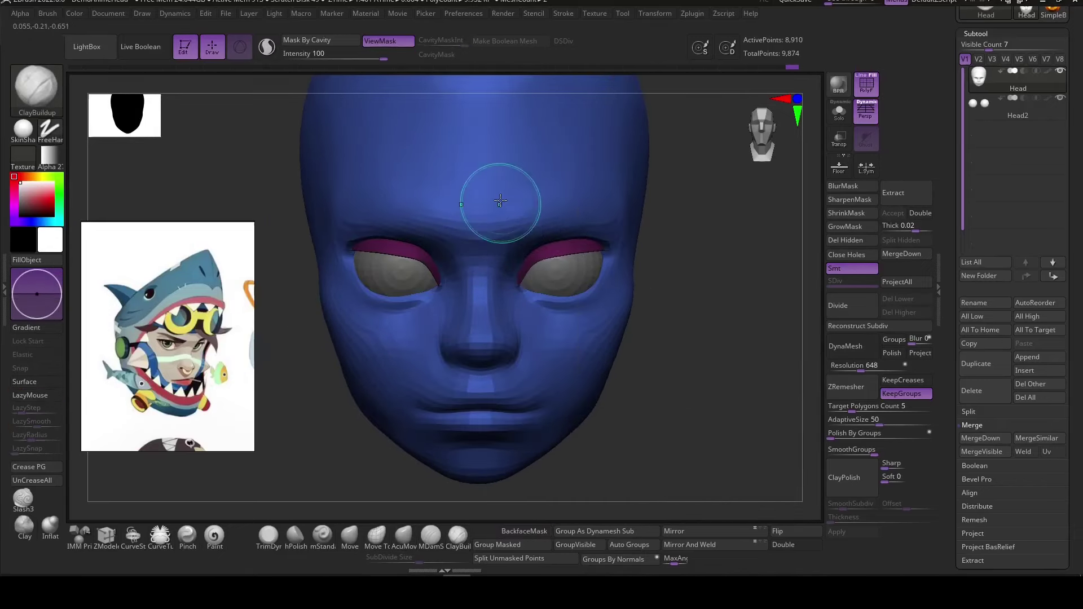
{"action": "right_click_drag", "start_coordinate": [552, 198], "coordinate": [621, 225]}
Shape the eyelid rims around both eyeballs with AcuMove1, checking from the side and below.
{"action": "left_click", "coordinate": [417, 534]}
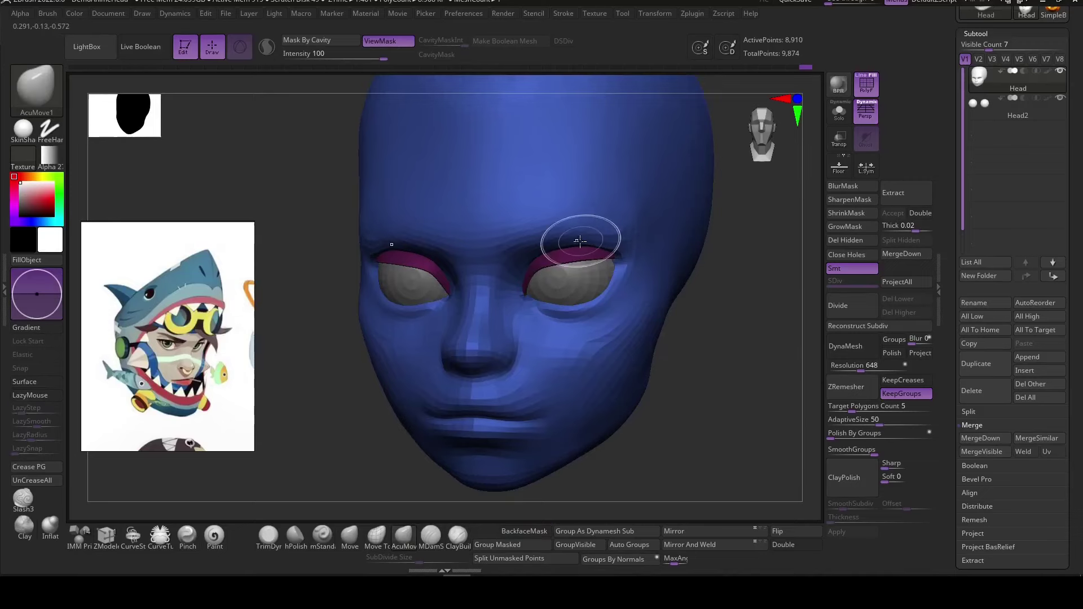
{"action": "mouse_move", "coordinate": [745, 374]}
{"action": "right_mouse_down"}
{"action": "mouse_move", "coordinate": [665, 361]}
{"action": "mouse_move", "coordinate": [696, 334]}
{"action": "right_mouse_up"}
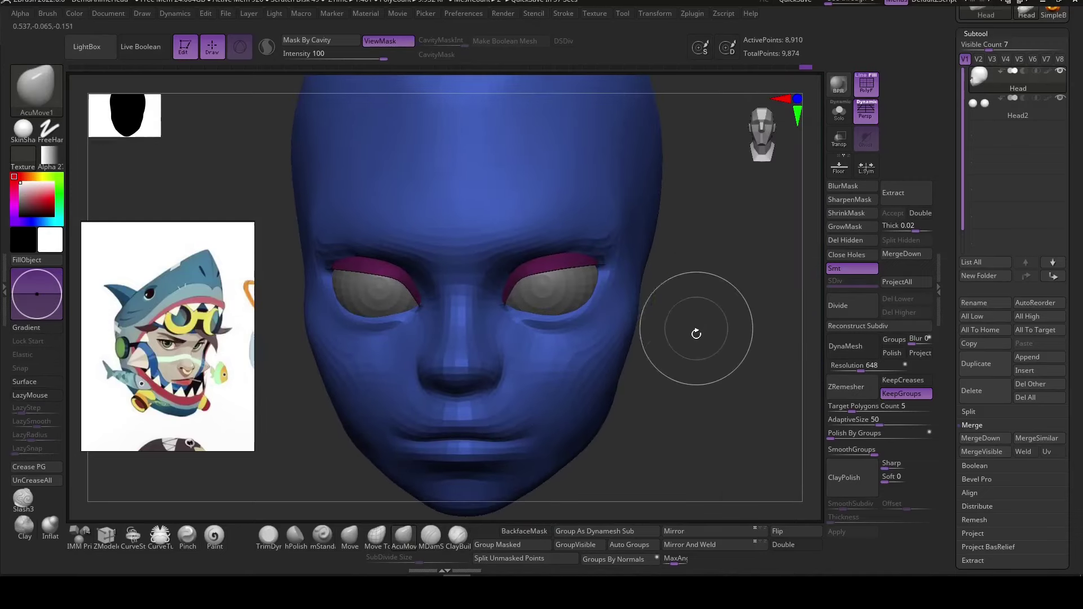
{"action": "mouse_move", "coordinate": [686, 432]}
{"action": "right_mouse_down"}
{"action": "mouse_move", "coordinate": [684, 416]}
{"action": "mouse_move", "coordinate": [699, 421]}
{"action": "right_mouse_up"}
{"action": "mouse_move", "coordinate": [711, 379]}
{"action": "right_mouse_down"}
{"action": "mouse_move", "coordinate": [611, 246]}
{"action": "mouse_move", "coordinate": [617, 352]}
{"action": "mouse_move", "coordinate": [660, 416]}
{"action": "right_mouse_up"}
{"action": "mouse_move", "coordinate": [657, 455]}
{"action": "right_mouse_down"}
{"action": "mouse_move", "coordinate": [604, 442]}
{"action": "mouse_move", "coordinate": [536, 338]}
{"action": "right_mouse_up"}
{"action": "right_click", "coordinate": [500, 417]}
{"action": "mouse_move", "coordinate": [483, 398]}
{"action": "right_mouse_down"}
{"action": "mouse_move", "coordinate": [589, 412]}
{"action": "mouse_move", "coordinate": [513, 387]}
{"action": "mouse_move", "coordinate": [641, 339]}
{"action": "mouse_move", "coordinate": [689, 399]}
{"action": "mouse_move", "coordinate": [677, 372]}
{"action": "right_mouse_up"}
{"action": "right_click", "coordinate": [580, 249]}
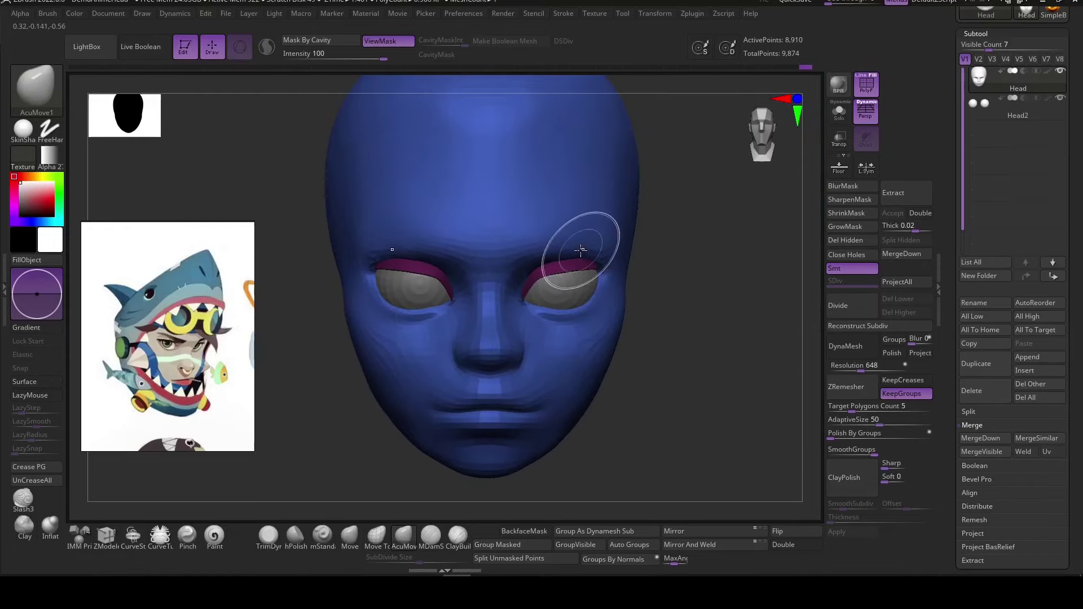
{"action": "mouse_move", "coordinate": [581, 250]}
{"action": "right_mouse_down"}
{"action": "mouse_move", "coordinate": [445, 415]}
{"action": "mouse_move", "coordinate": [721, 375]}
{"action": "right_mouse_up"}
Turn off polygroup colours and refine the lips and eyelids while orbiting around the head.
{"action": "key", "text": "shift+f"}
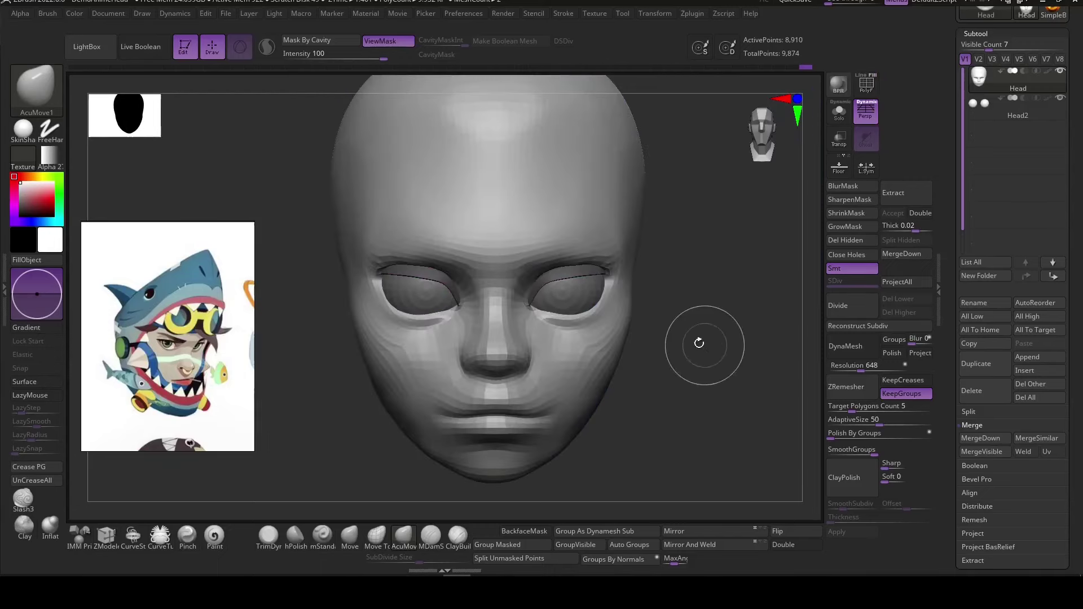
{"action": "right_click_drag", "start_coordinate": [593, 270], "coordinate": [623, 265]}
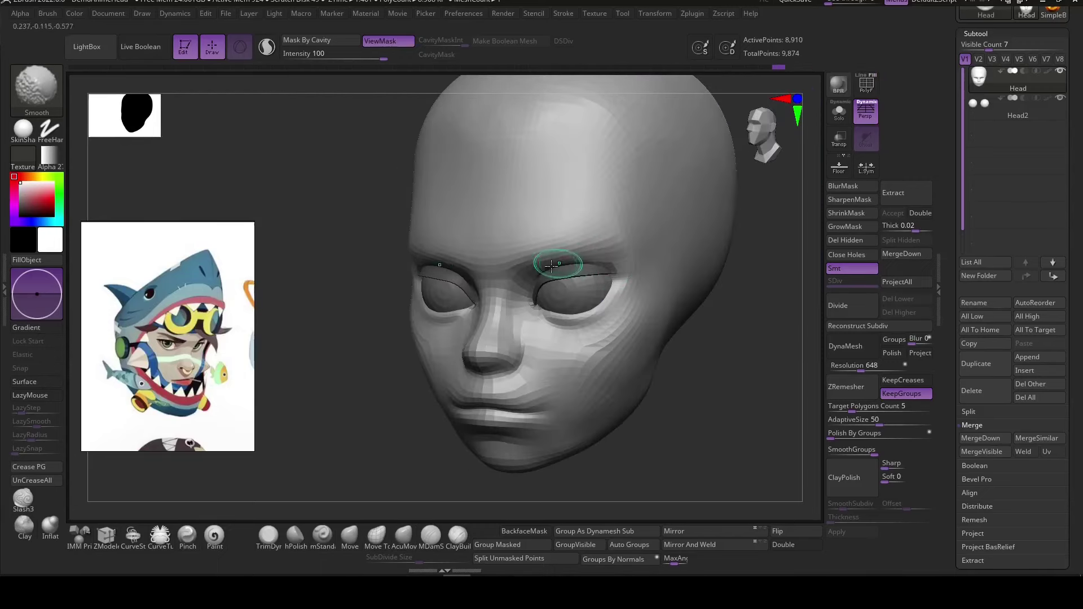
{"action": "mouse_move", "coordinate": [643, 183]}
{"action": "right_mouse_down"}
{"action": "mouse_move", "coordinate": [673, 415]}
{"action": "mouse_move", "coordinate": [654, 428]}
{"action": "mouse_move", "coordinate": [646, 459]}
{"action": "mouse_move", "coordinate": [565, 442]}
{"action": "mouse_move", "coordinate": [537, 363]}
{"action": "mouse_move", "coordinate": [507, 452]}
{"action": "mouse_move", "coordinate": [508, 338]}
{"action": "mouse_move", "coordinate": [641, 418]}
{"action": "mouse_move", "coordinate": [535, 377]}
{"action": "mouse_move", "coordinate": [648, 317]}
{"action": "mouse_move", "coordinate": [651, 389]}
{"action": "mouse_move", "coordinate": [533, 369]}
{"action": "mouse_move", "coordinate": [556, 394]}
{"action": "mouse_move", "coordinate": [544, 367]}
{"action": "mouse_move", "coordinate": [609, 406]}
{"action": "mouse_move", "coordinate": [547, 363]}
{"action": "right_mouse_up"}
{"action": "mouse_move", "coordinate": [615, 439]}
{"action": "right_mouse_down"}
{"action": "mouse_move", "coordinate": [520, 350]}
{"action": "mouse_move", "coordinate": [496, 387]}
{"action": "mouse_move", "coordinate": [507, 412]}
{"action": "mouse_move", "coordinate": [643, 424]}
{"action": "right_mouse_up"}
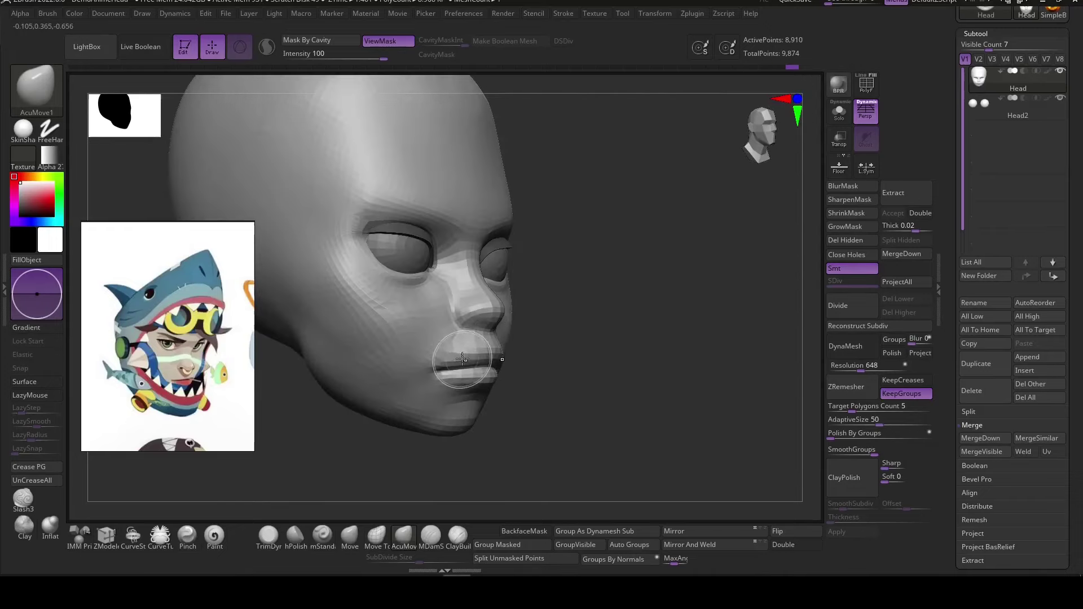
{"action": "right_click_drag", "start_coordinate": [590, 375], "coordinate": [487, 368]}
{"action": "right_click_drag", "start_coordinate": [501, 326], "coordinate": [617, 415]}
Reconstruct a subdivision level, show the polyframe, and step through levels up to SDiv 3.
{"action": "left_click", "coordinate": [839, 324]}
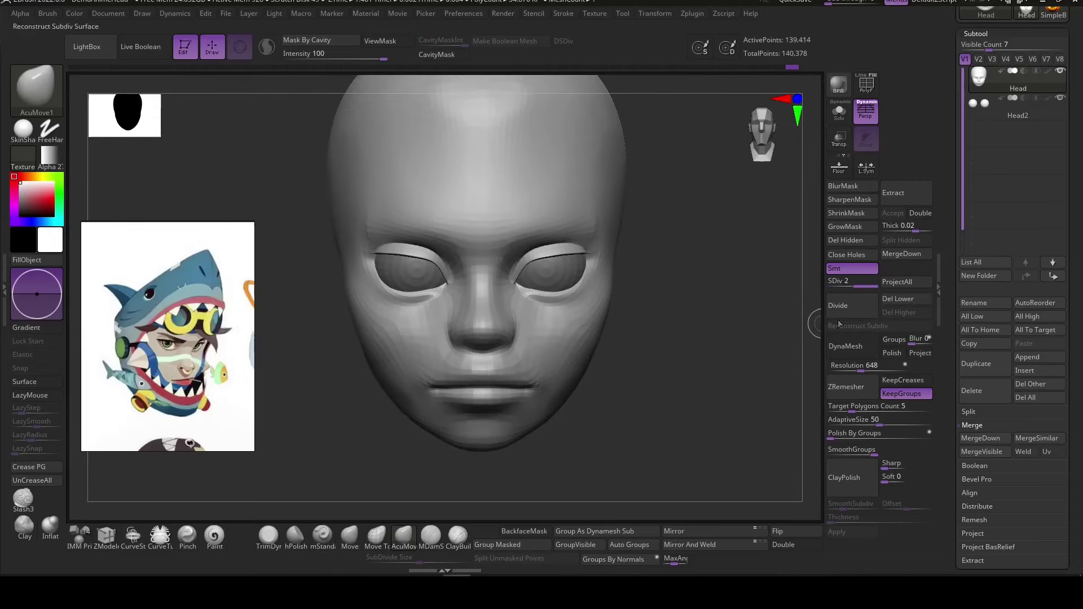
{"action": "right_click_drag", "start_coordinate": [571, 345], "coordinate": [634, 353]}
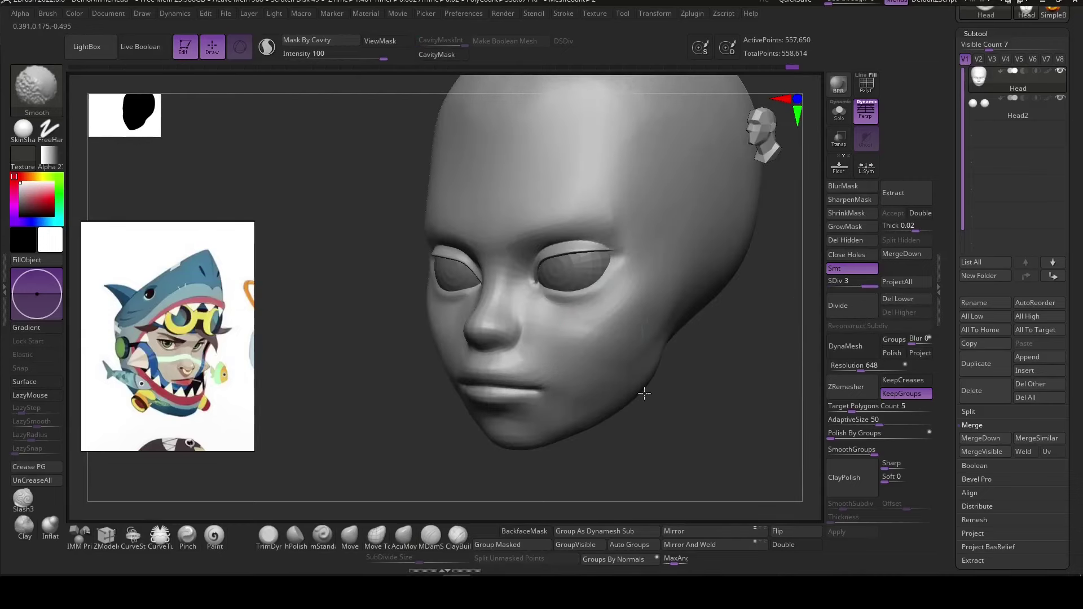
{"action": "mouse_move", "coordinate": [532, 309]}
{"action": "right_mouse_down", "text": "shift"}
{"action": "mouse_move", "coordinate": [689, 372]}
{"action": "mouse_move", "coordinate": [752, 320]}
{"action": "mouse_move", "coordinate": [672, 249]}
{"action": "right_mouse_up", "text": "shift"}
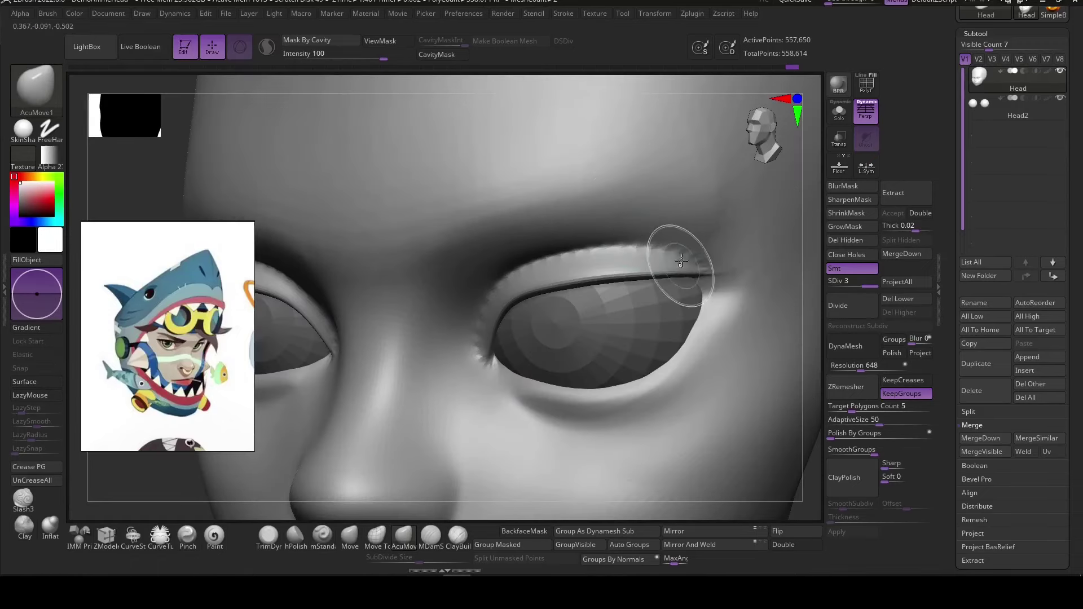
{"action": "left_click", "coordinate": [861, 75]}
{"action": "key", "text": "shift+d"}
{"action": "key", "text": "shift+d"}
{"action": "mouse_move", "coordinate": [733, 338]}
{"action": "right_mouse_down", "text": "ctrl"}
{"action": "mouse_move", "coordinate": [761, 450]}
{"action": "mouse_move", "coordinate": [767, 431]}
{"action": "mouse_move", "coordinate": [761, 462]}
{"action": "mouse_move", "coordinate": [711, 459]}
{"action": "mouse_move", "coordinate": [781, 370]}
{"action": "mouse_move", "coordinate": [715, 428]}
{"action": "mouse_move", "coordinate": [676, 299]}
{"action": "right_mouse_up", "text": "ctrl"}
{"action": "key", "text": "d"}
{"action": "key", "text": "d"}
{"action": "key", "text": "shift+f"}
Smooth and build up the upper eyelid rim with Smooth and ClayBuildup.
{"action": "key", "text": "shift"}
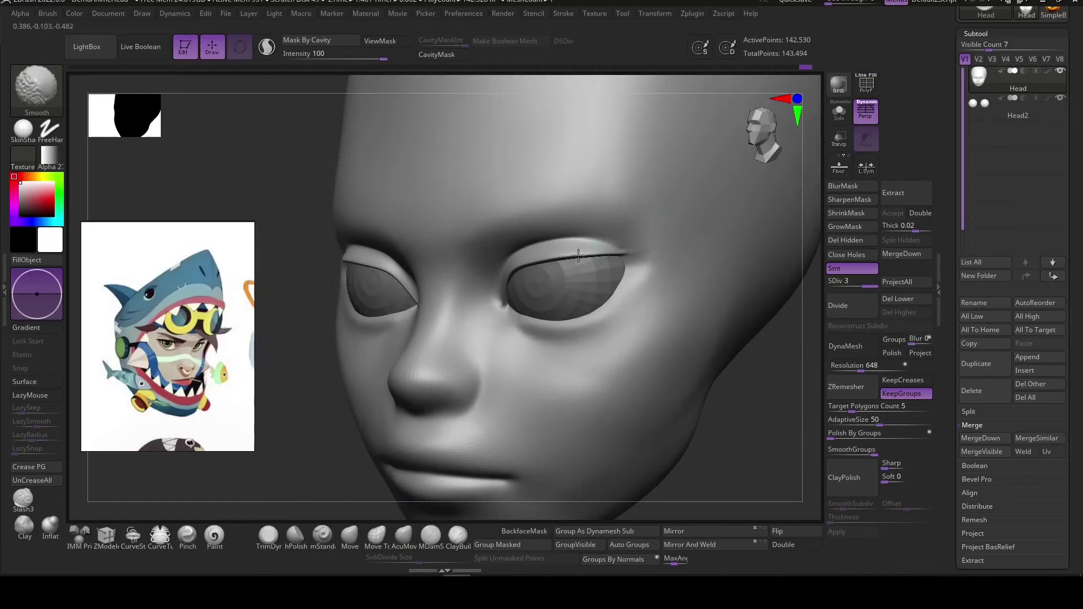
{"action": "mouse_move", "coordinate": [578, 256]}
{"action": "right_mouse_down", "text": "shift"}
{"action": "mouse_move", "coordinate": [696, 434]}
{"action": "mouse_move", "coordinate": [708, 400]}
{"action": "mouse_move", "coordinate": [615, 259]}
{"action": "right_mouse_up", "text": "shift"}
{"action": "key", "text": "b"}
{"action": "key", "text": "c"}
{"action": "key", "text": "b"}
{"action": "key", "text": "shift"}
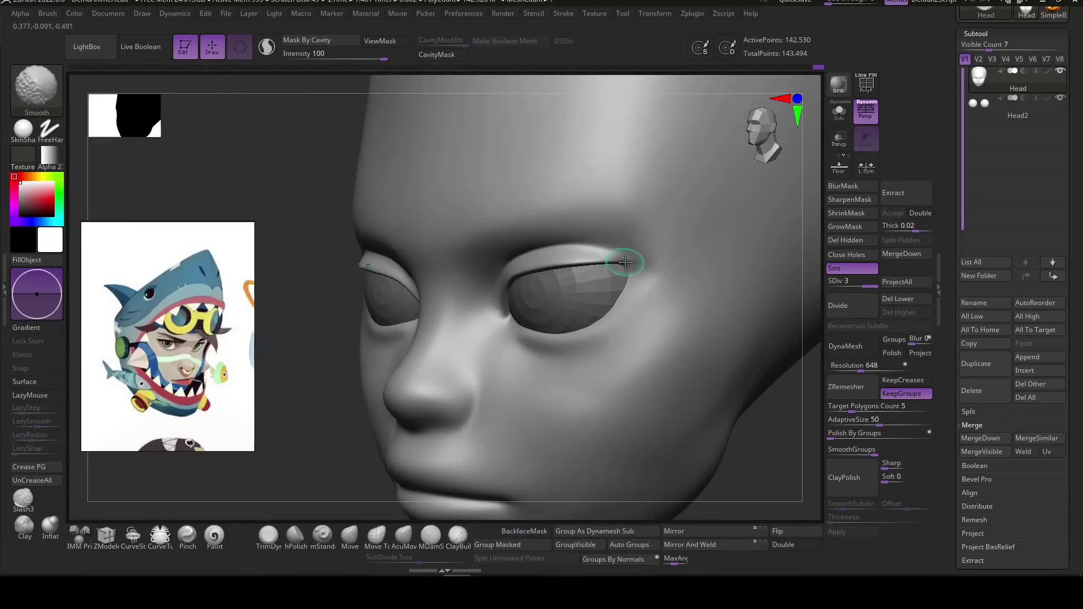
Carve the eyelid crease with MDamStandard and adjust the rim with AcuMove1.
{"action": "key", "text": "b"}
{"action": "key", "text": "d"}
{"action": "key", "text": "s"}
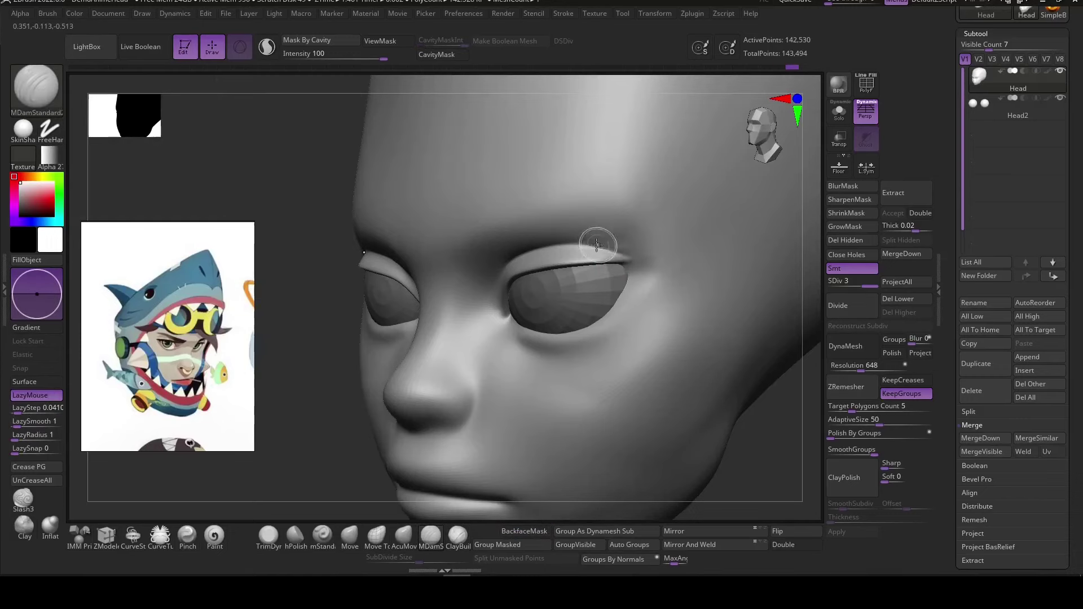
{"action": "left_click", "coordinate": [412, 532]}
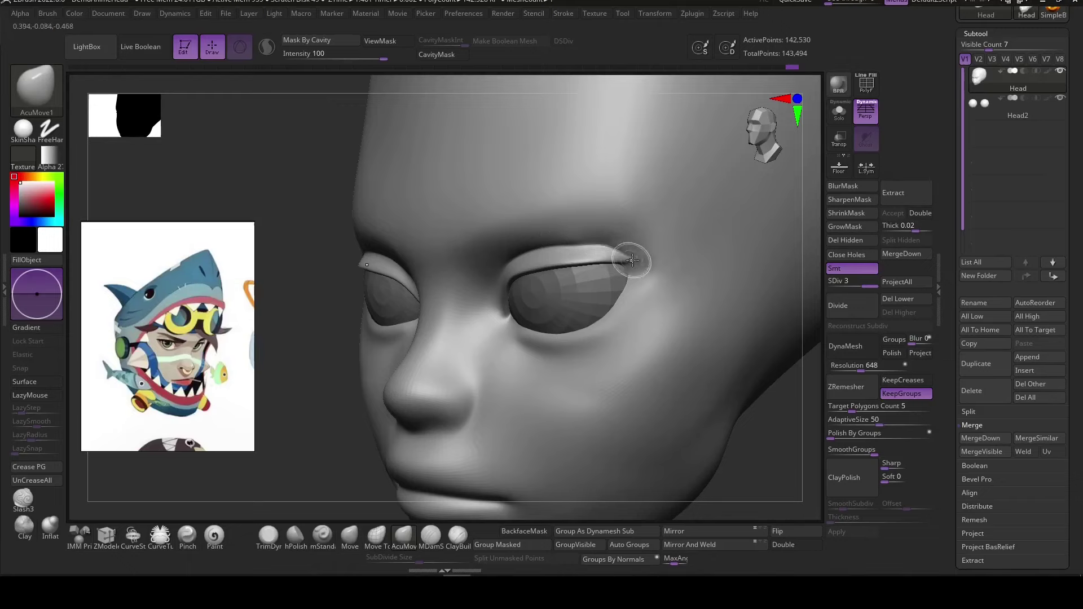
{"action": "key", "text": "b"}
{"action": "key", "text": "d"}
{"action": "key", "text": "s"}
{"action": "mouse_move", "coordinate": [632, 260]}
{"action": "right_mouse_down"}
{"action": "mouse_move", "coordinate": [569, 263]}
{"action": "mouse_move", "coordinate": [621, 265]}
{"action": "right_mouse_up"}
Thicken the upper and lower eyelids with ClayBuildup at a doubled brush size.
{"action": "left_click", "coordinate": [457, 536]}
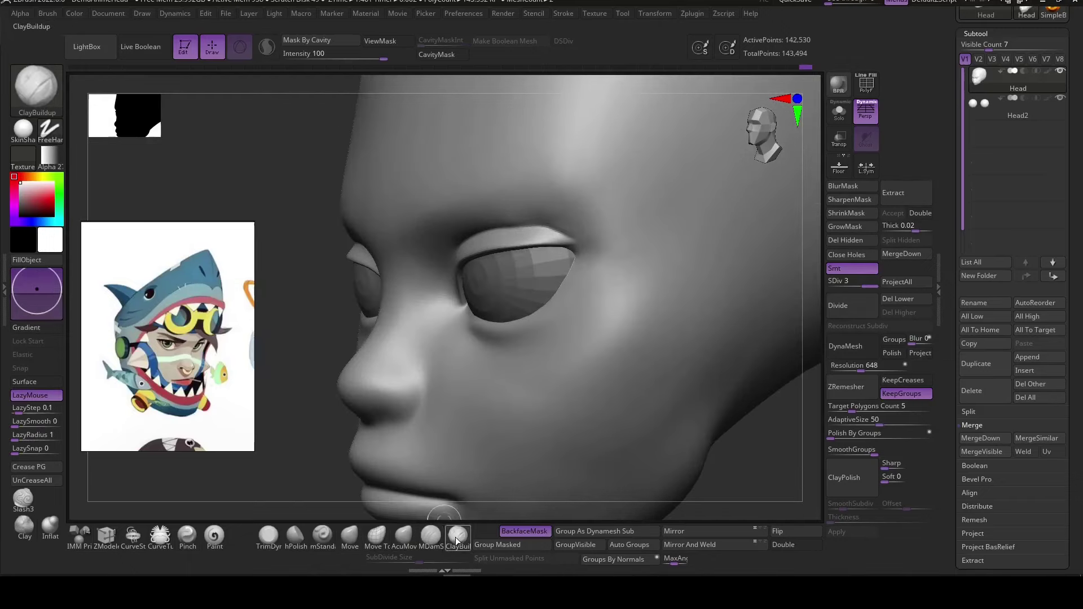
{"action": "mouse_move", "coordinate": [769, 467]}
{"action": "right_mouse_down"}
{"action": "mouse_move", "coordinate": [749, 428]}
{"action": "mouse_move", "coordinate": [456, 198]}
{"action": "right_mouse_up"}
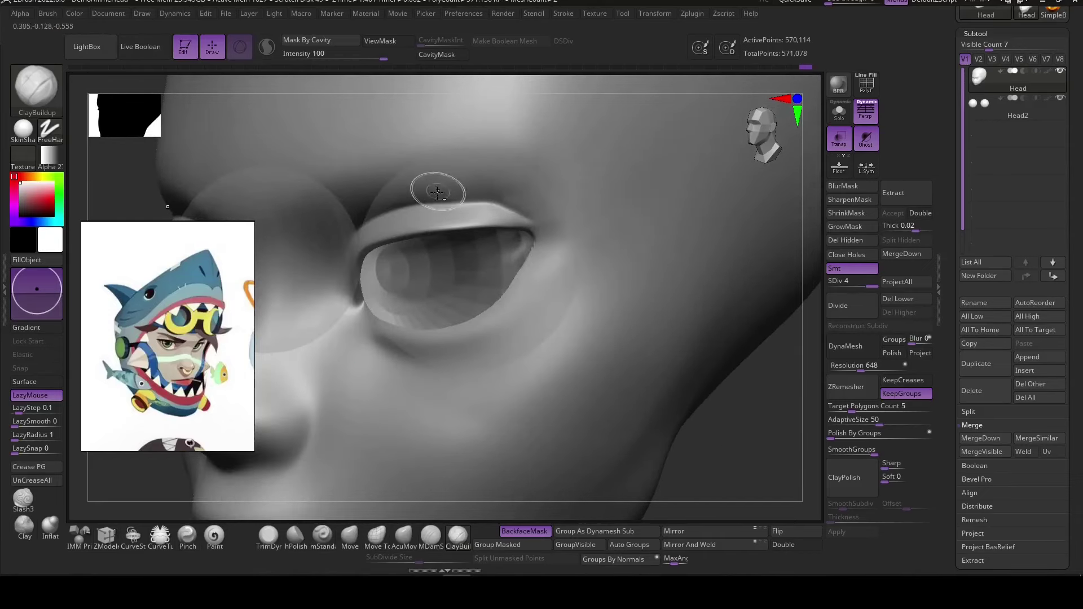
{"action": "mouse_move", "coordinate": [444, 212]}
{"action": "right_mouse_down", "text": "alt"}
{"action": "mouse_move", "coordinate": [703, 449]}
{"action": "mouse_move", "coordinate": [448, 229]}
{"action": "mouse_move", "coordinate": [576, 225]}
{"action": "right_mouse_up", "text": "alt"}
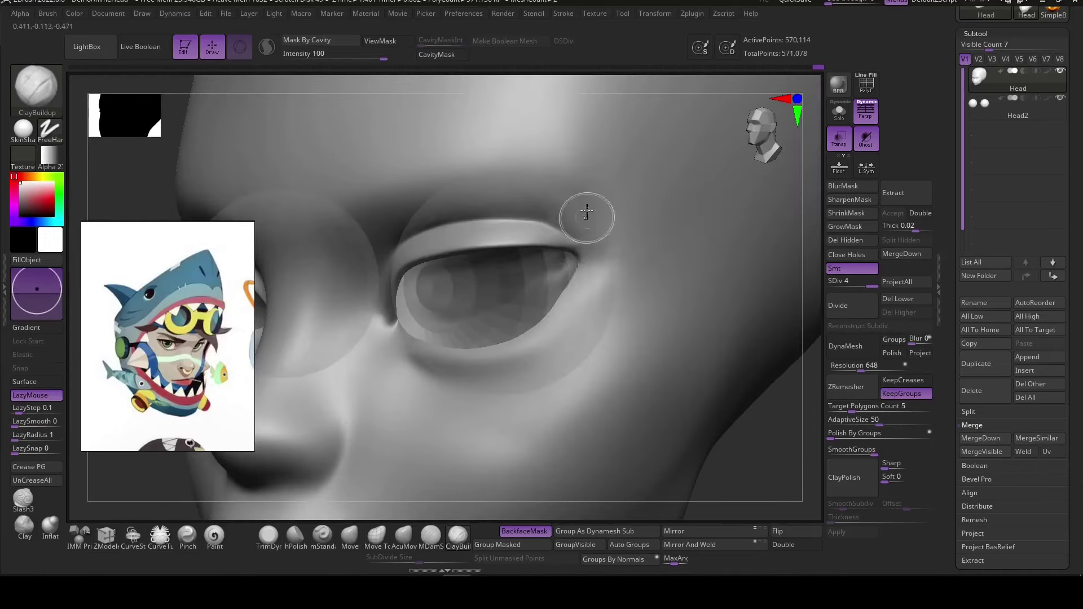
{"action": "key", "text": "bracketright"}
{"action": "key", "text": "bracketright"}
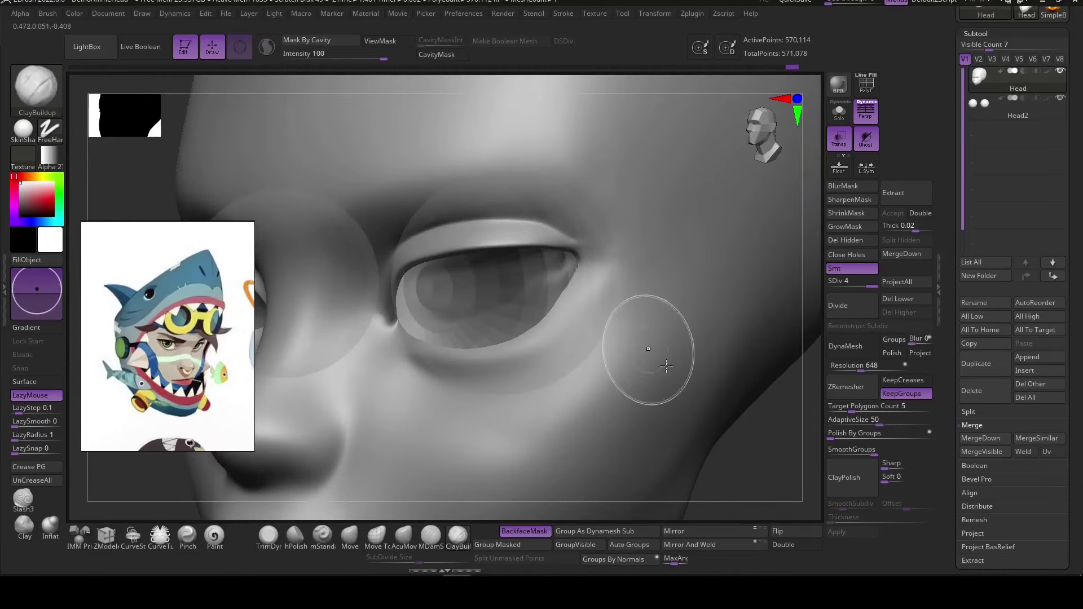
{"action": "right_click_drag", "start_coordinate": [666, 366], "coordinate": [550, 254]}
{"action": "right_click_drag", "start_coordinate": [683, 389], "coordinate": [557, 272]}
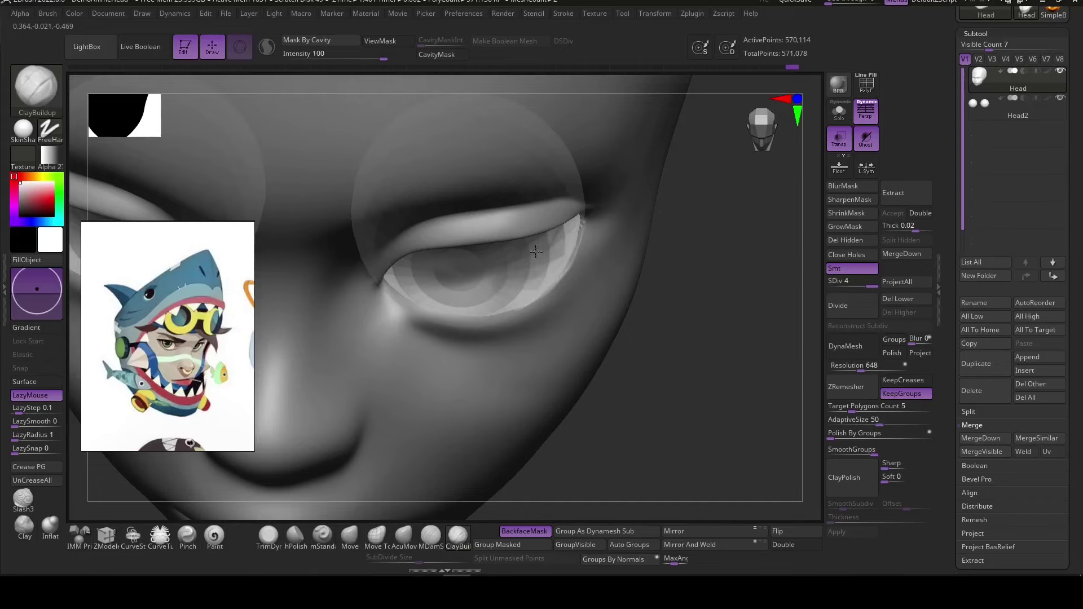
{"action": "mouse_move", "coordinate": [387, 286]}
{"action": "right_mouse_down"}
{"action": "mouse_move", "coordinate": [729, 452]}
{"action": "mouse_move", "coordinate": [425, 306]}
{"action": "right_mouse_up"}
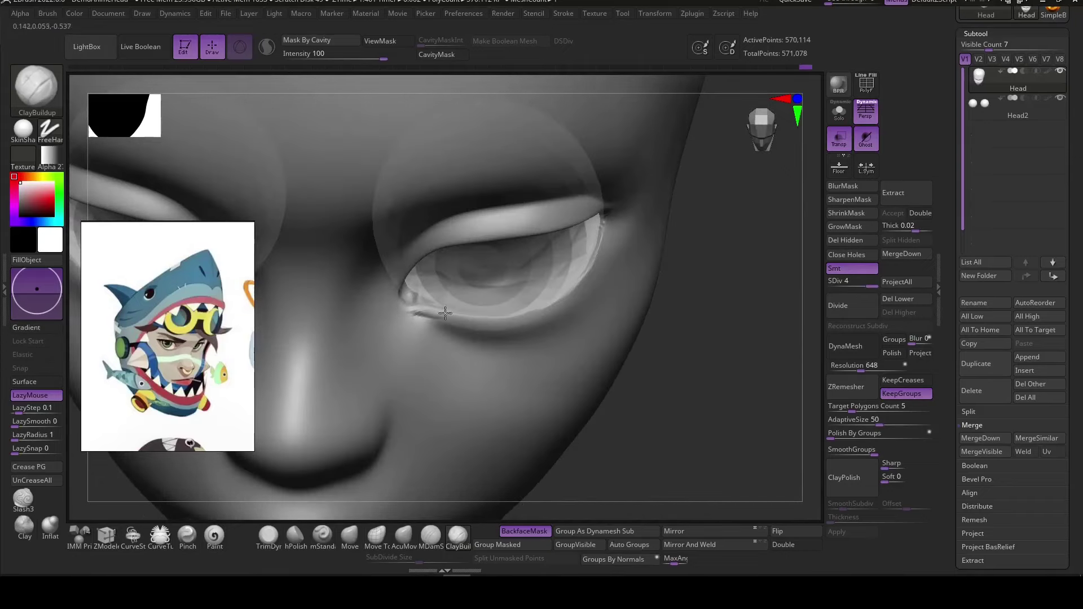
Check the eye from several angles and mask the upper eyelid with MaskPen.
{"action": "right_click", "coordinate": [389, 373]}
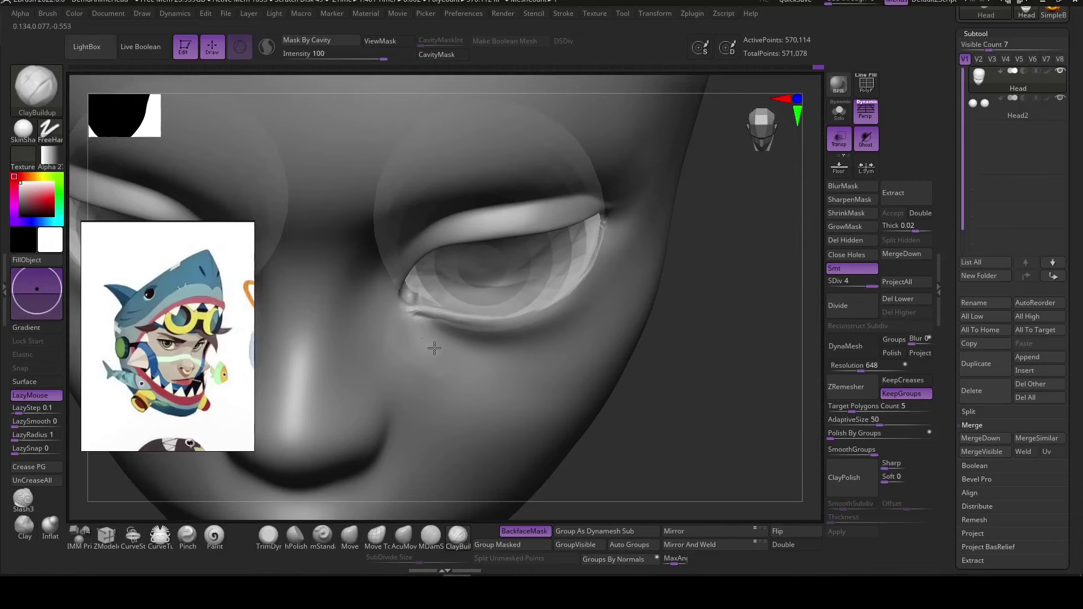
{"action": "right_click_drag", "start_coordinate": [435, 347], "coordinate": [513, 375]}
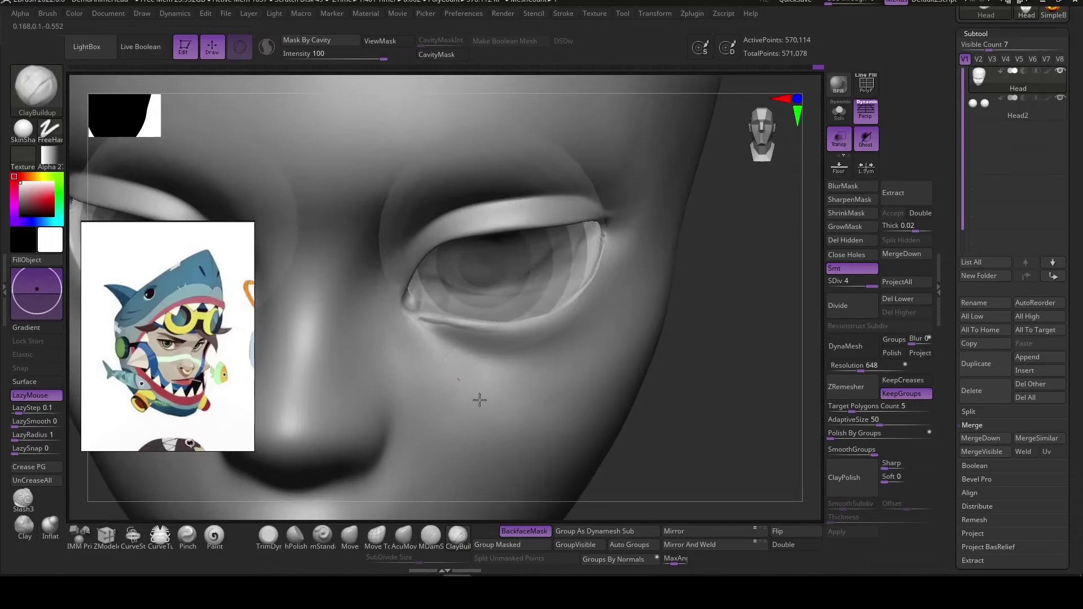
{"action": "mouse_move", "coordinate": [425, 372]}
{"action": "right_mouse_down"}
{"action": "mouse_move", "coordinate": [652, 427]}
{"action": "mouse_move", "coordinate": [657, 453]}
{"action": "right_mouse_up"}
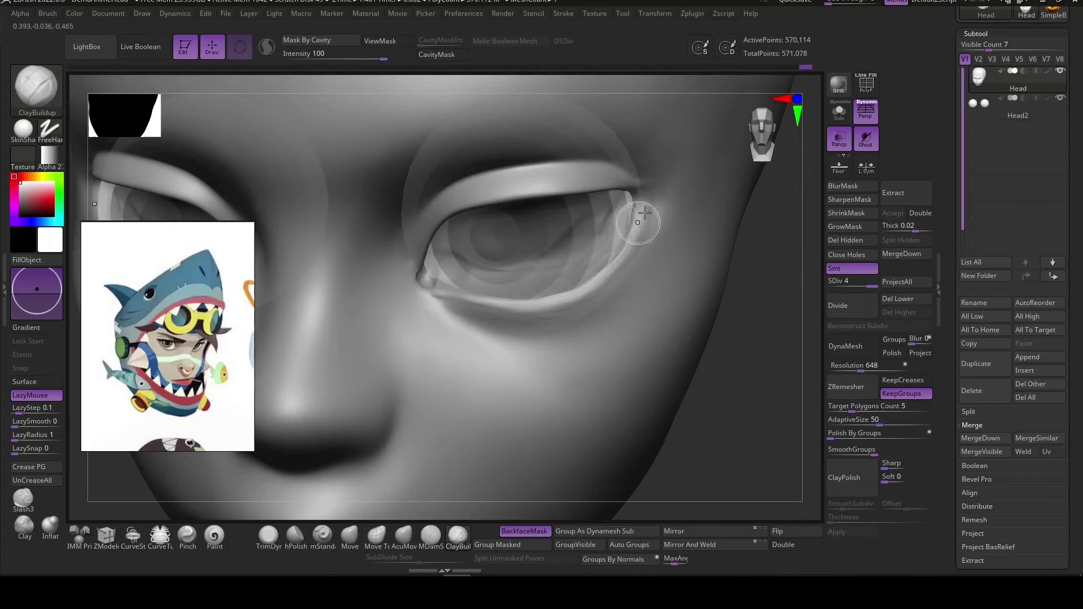
{"action": "right_click_drag", "start_coordinate": [632, 237], "coordinate": [739, 404]}
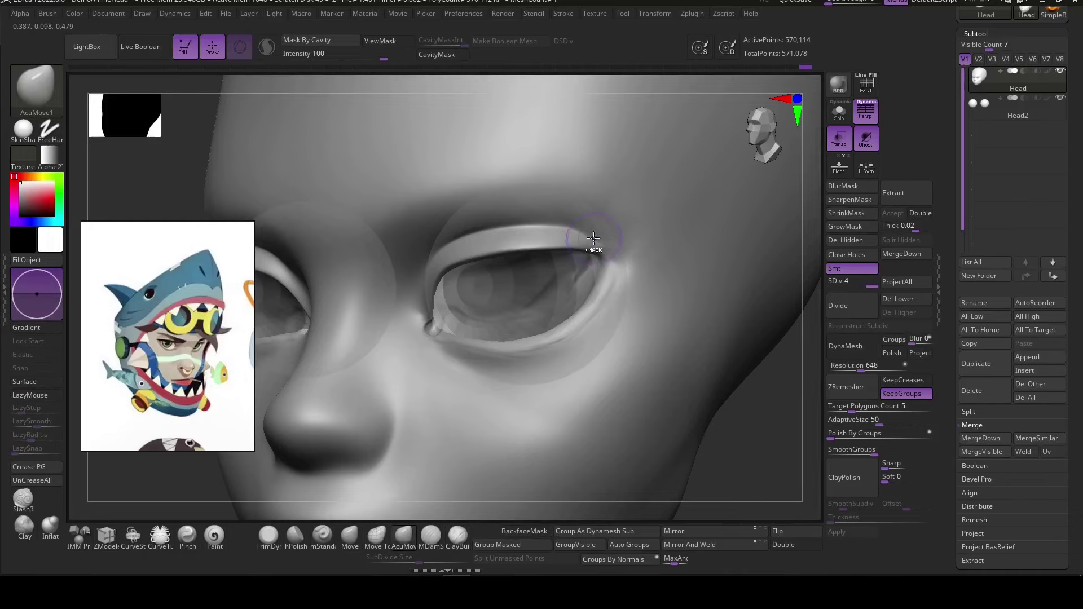
{"action": "left_click_drag", "start_coordinate": [598, 251], "coordinate": [580, 241], "text": "ctrl"}
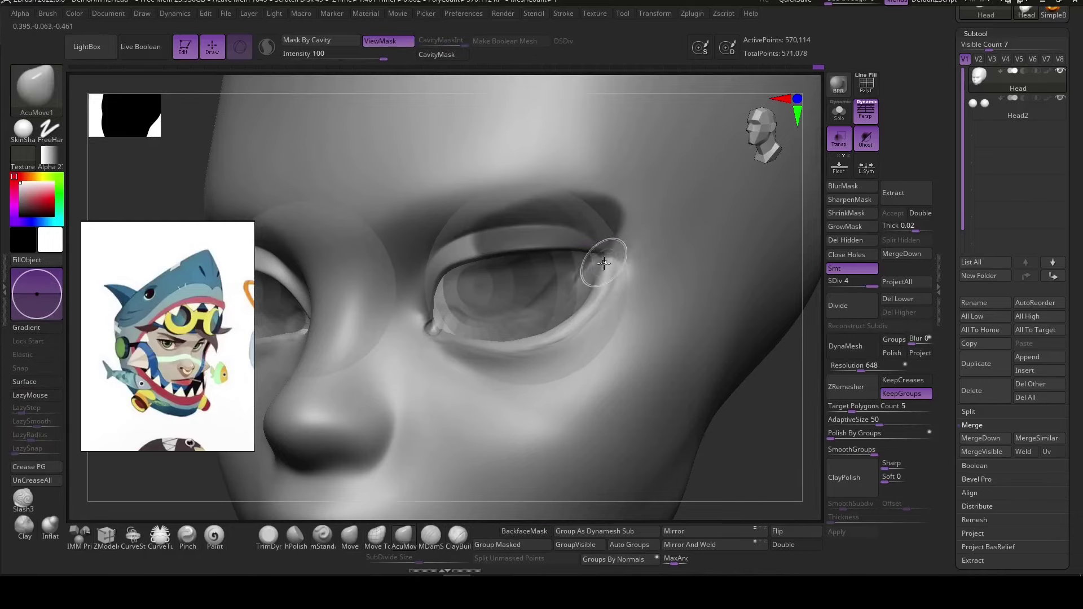
Push and pull the eye area with AcuMove, orbiting between frontal, below and three-quarter views.
{"action": "right_click_drag", "start_coordinate": [592, 375], "coordinate": [613, 271]}
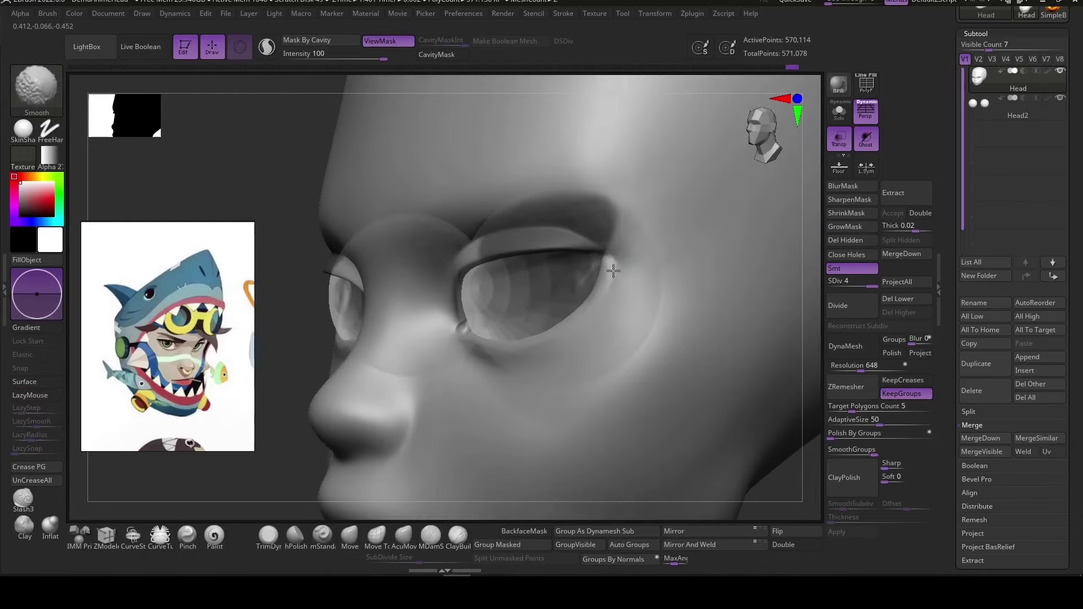
{"action": "right_click_drag", "start_coordinate": [474, 354], "coordinate": [594, 263], "text": "shift"}
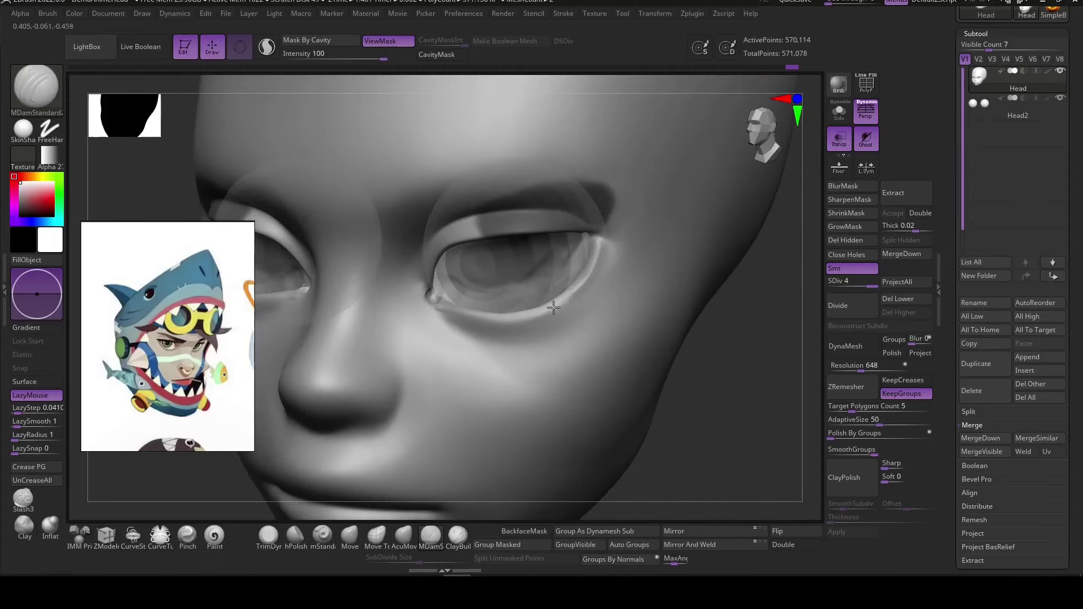
{"action": "right_click_drag", "start_coordinate": [553, 307], "coordinate": [567, 303], "text": "shift"}
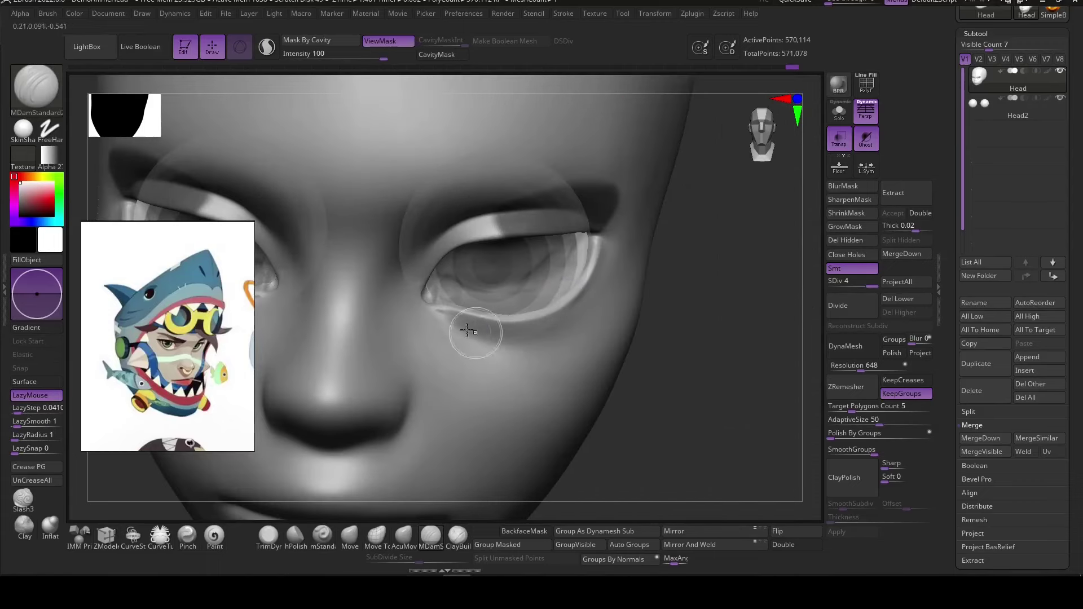
{"action": "right_click_drag", "start_coordinate": [550, 314], "coordinate": [676, 353]}
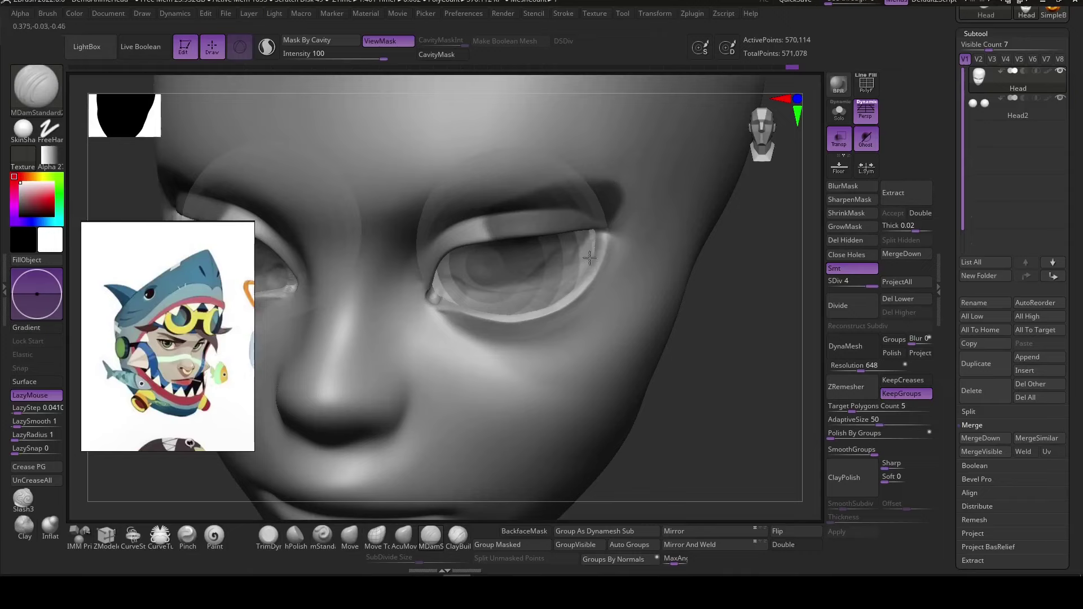
{"action": "mouse_move", "coordinate": [589, 257]}
{"action": "right_mouse_down"}
{"action": "mouse_move", "coordinate": [730, 394]}
{"action": "mouse_move", "coordinate": [464, 315]}
{"action": "right_mouse_up"}
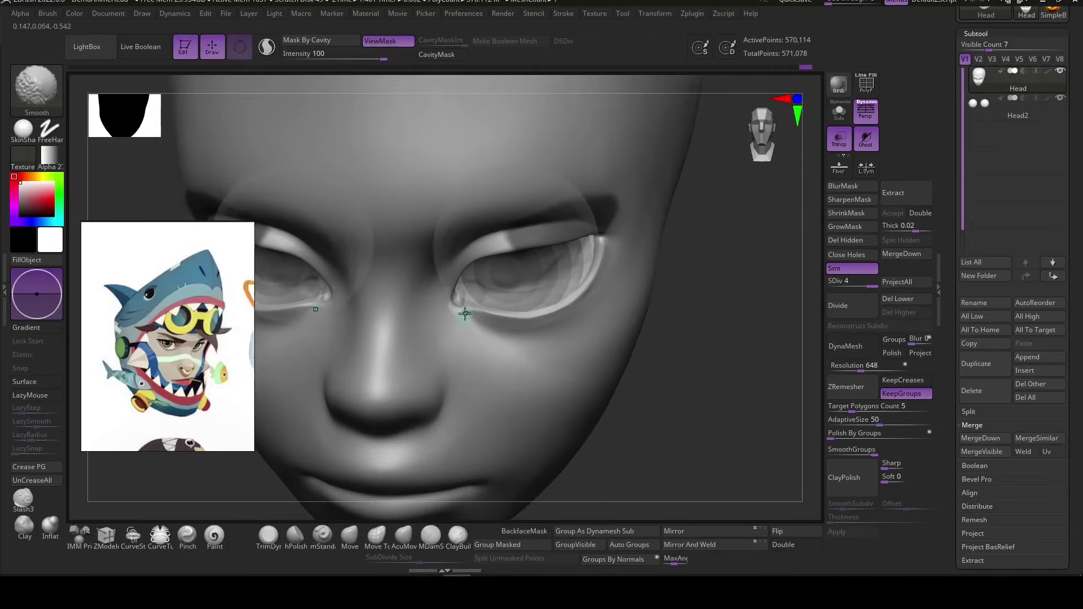
{"action": "right_click_drag", "start_coordinate": [684, 380], "coordinate": [580, 262]}
{"action": "left_click", "coordinate": [403, 535]}
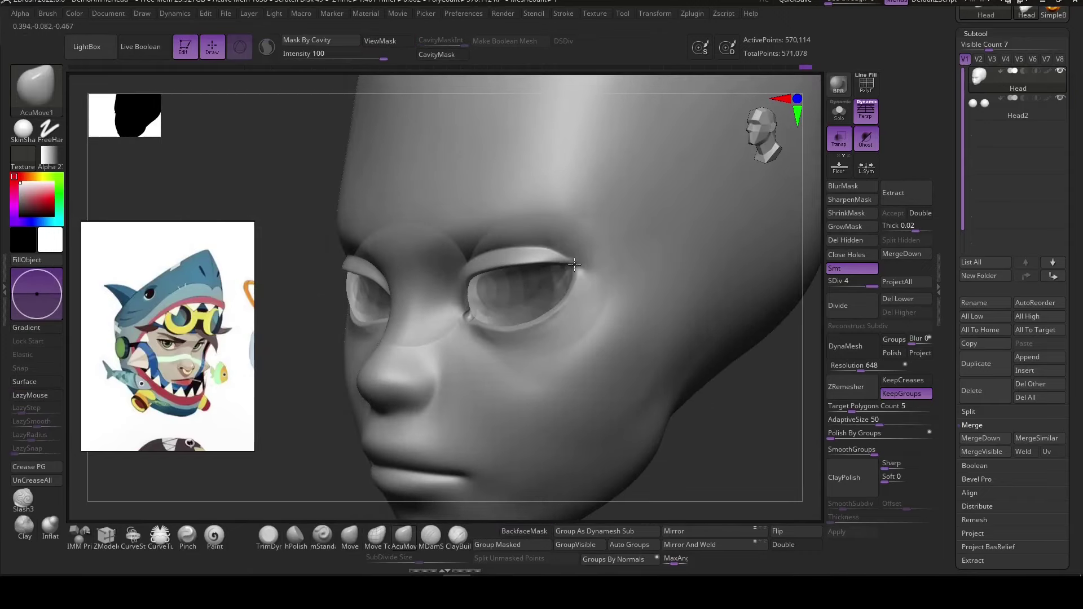
{"action": "right_click_drag", "start_coordinate": [582, 323], "coordinate": [494, 264]}
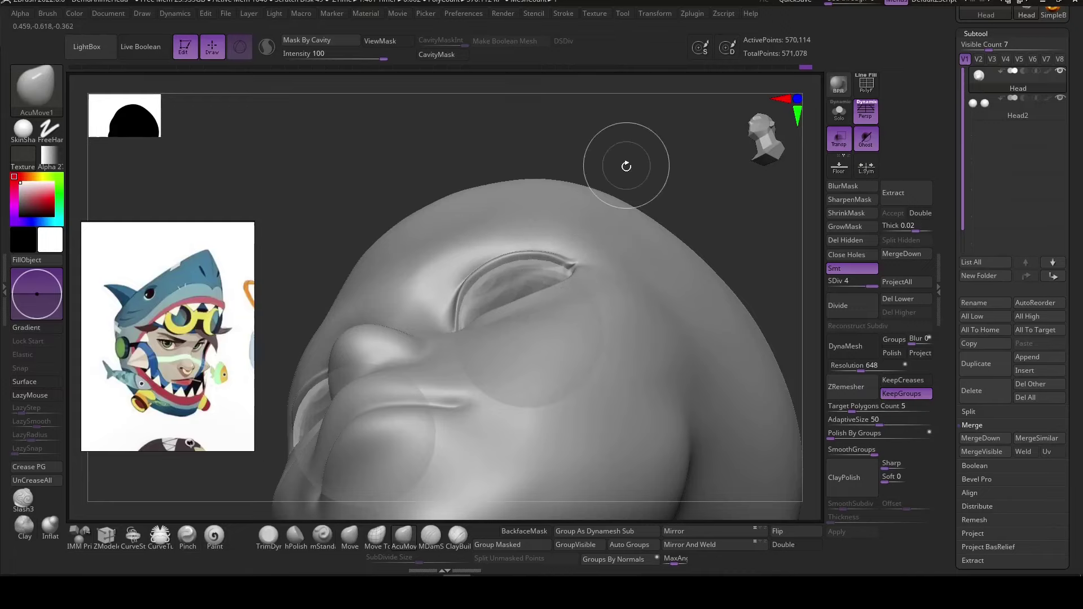
{"action": "mouse_move", "coordinate": [626, 166]}
{"action": "right_mouse_down"}
{"action": "mouse_move", "coordinate": [556, 313]}
{"action": "mouse_move", "coordinate": [664, 322]}
{"action": "mouse_move", "coordinate": [556, 273]}
{"action": "mouse_move", "coordinate": [669, 271]}
{"action": "mouse_move", "coordinate": [479, 327]}
{"action": "right_mouse_up"}
{"action": "mouse_move", "coordinate": [703, 399]}
{"action": "right_mouse_down"}
{"action": "mouse_move", "coordinate": [562, 274]}
{"action": "mouse_move", "coordinate": [573, 283]}
{"action": "mouse_move", "coordinate": [590, 259]}
{"action": "right_mouse_up"}
Raise the eye rims with ClayBuildup and carve creases with MDamStandard using stroke smoothing.
{"action": "key", "text": "b"}
{"action": "key", "text": "c"}
{"action": "key", "text": "b"}
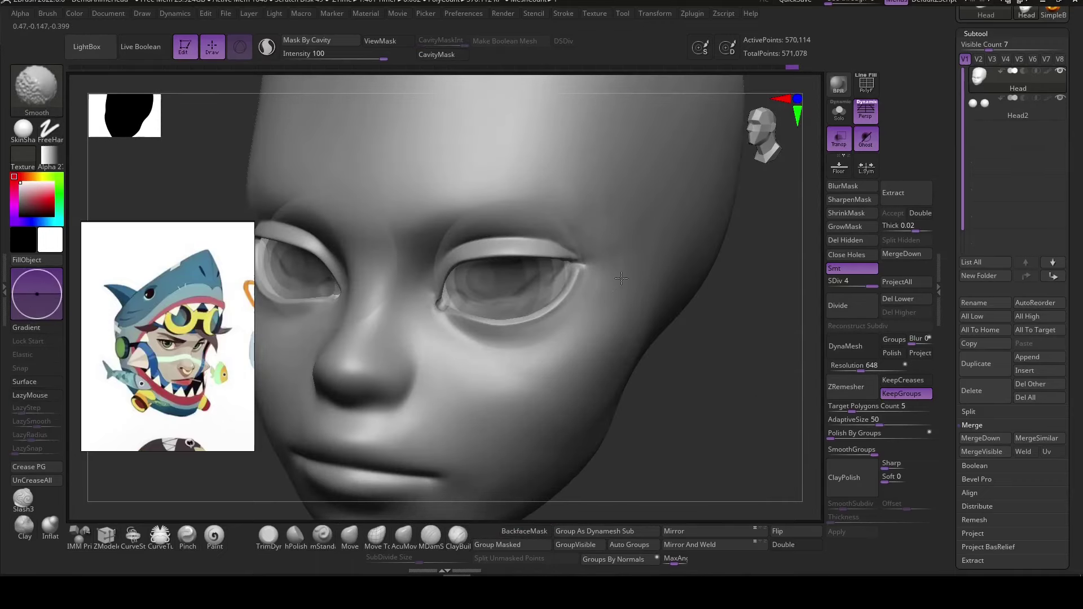
{"action": "mouse_move", "coordinate": [595, 257]}
{"action": "right_mouse_down"}
{"action": "mouse_move", "coordinate": [682, 418]}
{"action": "mouse_move", "coordinate": [708, 248]}
{"action": "right_mouse_up"}
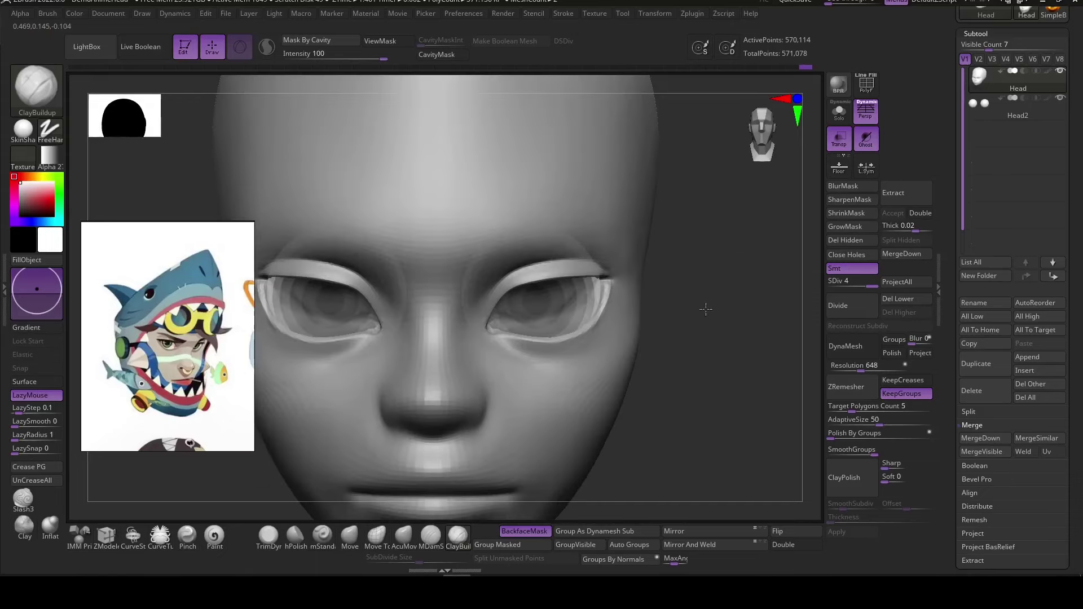
{"action": "right_click_drag", "start_coordinate": [504, 250], "coordinate": [511, 257]}
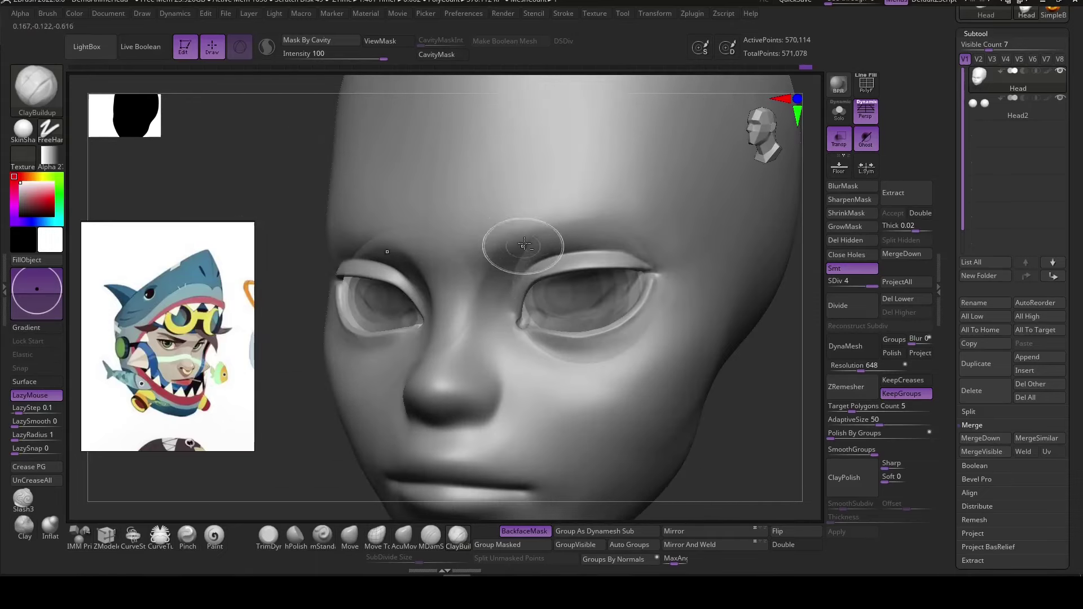
{"action": "right_click_drag", "start_coordinate": [470, 390], "coordinate": [314, 474]}
{"action": "key", "text": "space"}
{"action": "left_click", "coordinate": [502, 335]}
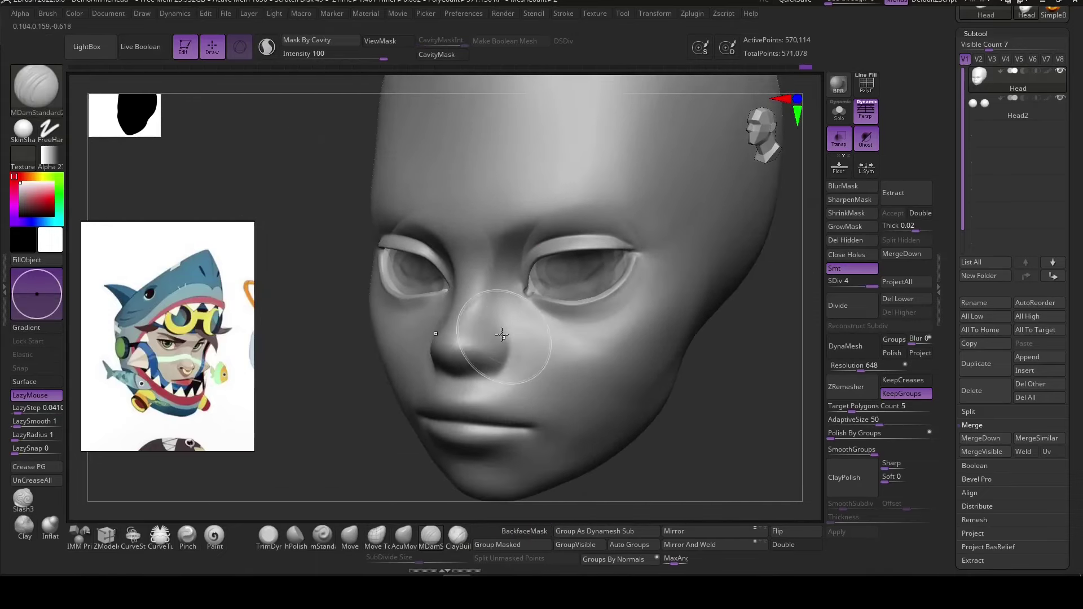
{"action": "right_click_drag", "start_coordinate": [669, 452], "coordinate": [522, 339]}
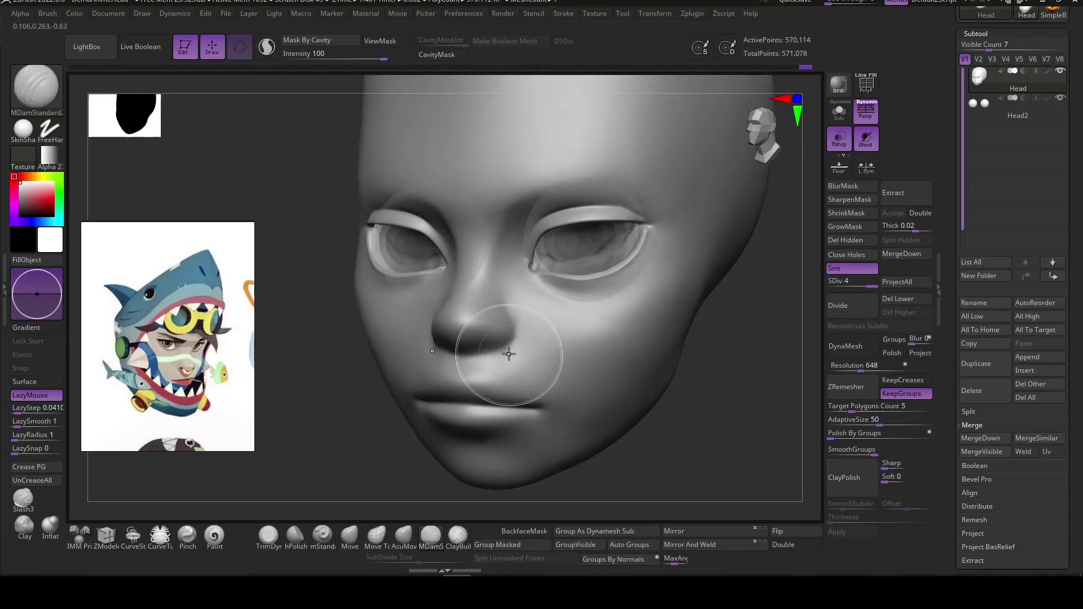
Build up more clay around the eyes and smooth the cheek.
{"action": "key", "text": "b"}
{"action": "key", "text": "c"}
{"action": "key", "text": "b"}
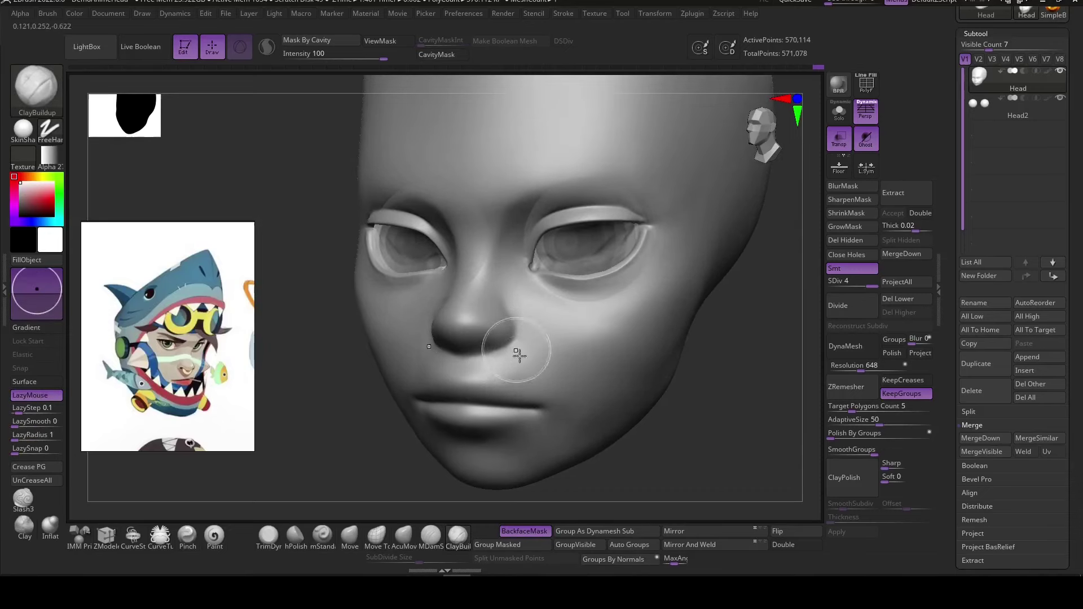
{"action": "mouse_move", "coordinate": [519, 354]}
{"action": "right_mouse_down"}
{"action": "mouse_move", "coordinate": [686, 435]}
{"action": "mouse_move", "coordinate": [445, 428]}
{"action": "mouse_move", "coordinate": [502, 390]}
{"action": "mouse_move", "coordinate": [658, 423]}
{"action": "mouse_move", "coordinate": [584, 387]}
{"action": "right_mouse_up"}
{"action": "key", "text": "shift"}
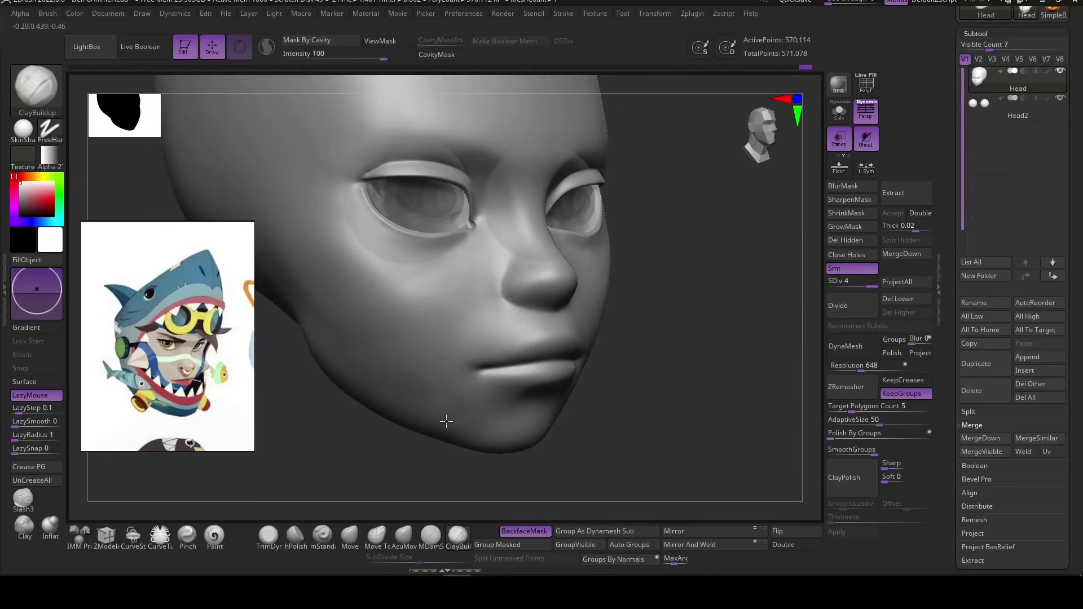
{"action": "key", "text": "shift"}
{"action": "right_click_drag", "start_coordinate": [423, 403], "coordinate": [375, 459]}
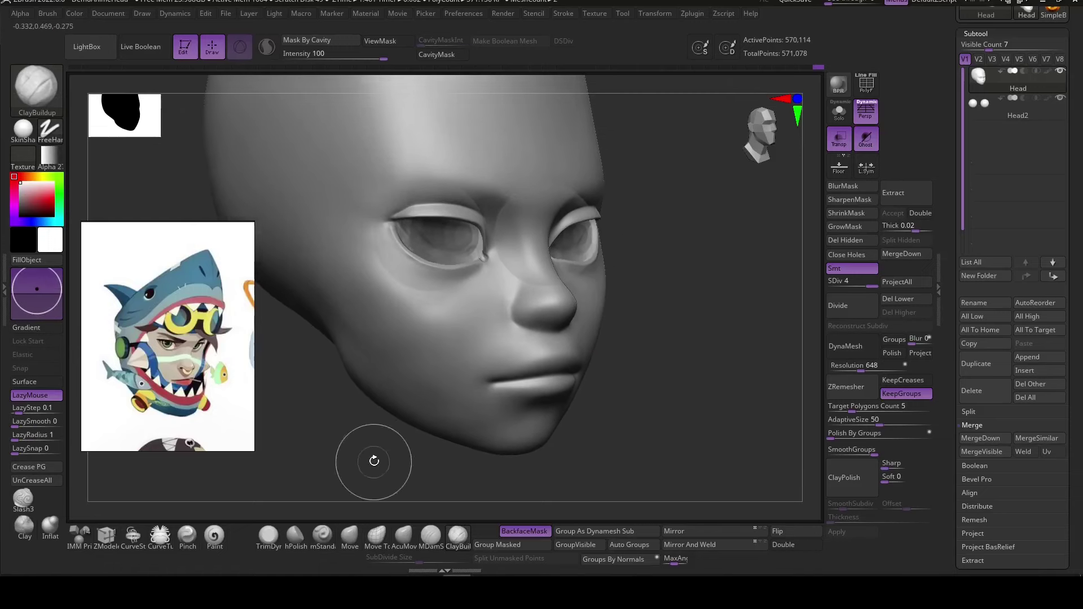
{"action": "mouse_move", "coordinate": [626, 418]}
{"action": "right_mouse_down"}
{"action": "mouse_move", "coordinate": [649, 428]}
{"action": "mouse_move", "coordinate": [709, 336]}
{"action": "mouse_move", "coordinate": [485, 307]}
{"action": "right_mouse_up"}
Mask over the nose and smooth it, carving the nostrils seen from below.
{"action": "key", "text": "ctrl"}
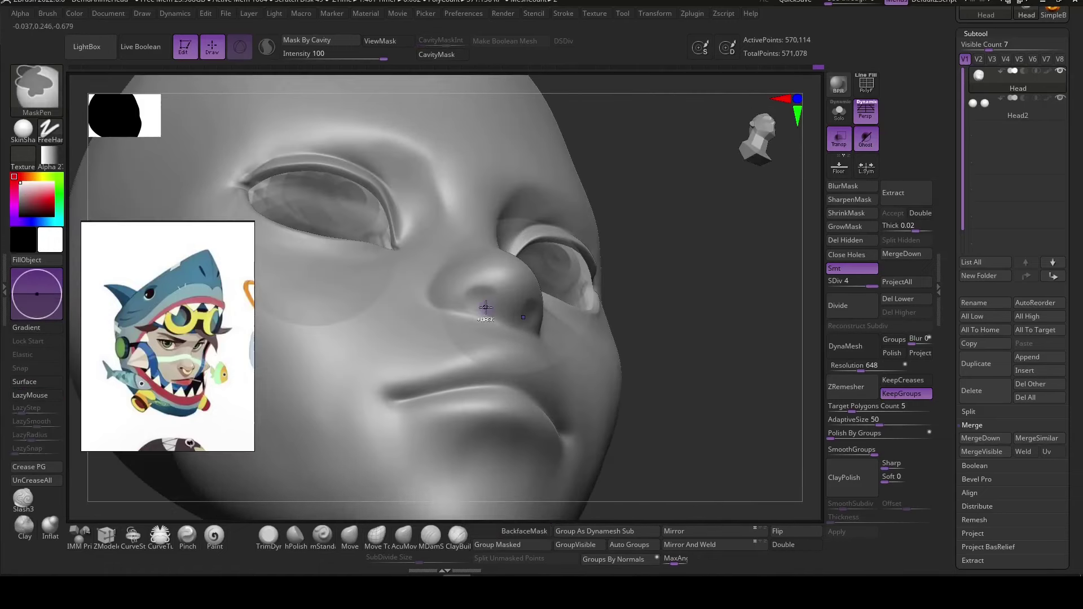
{"action": "mouse_move", "coordinate": [559, 295]}
{"action": "right_mouse_down"}
{"action": "mouse_move", "coordinate": [506, 302]}
{"action": "mouse_move", "coordinate": [498, 277]}
{"action": "mouse_move", "coordinate": [632, 384]}
{"action": "mouse_move", "coordinate": [347, 444]}
{"action": "right_mouse_up"}
{"action": "key", "text": "space"}
{"action": "key", "text": "shift"}
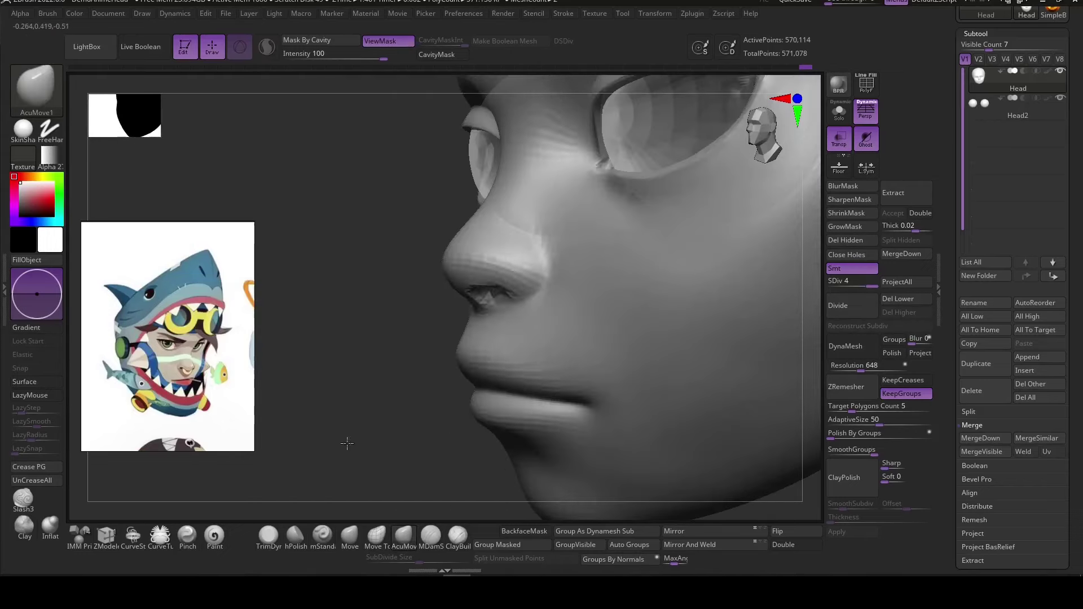
{"action": "mouse_move", "coordinate": [491, 307]}
{"action": "right_mouse_down"}
{"action": "mouse_move", "coordinate": [495, 273]}
{"action": "mouse_move", "coordinate": [513, 276]}
{"action": "right_mouse_up"}
{"action": "key", "text": "shift"}
Subdivide with Ctrl+D to SDiv 5 (about 2.28 million points) and continue with ClayBuildup and AcuMove.
{"action": "key", "text": "ctrl+d"}
{"action": "key", "text": "space"}
{"action": "key", "text": "b"}
{"action": "key", "text": "c"}
{"action": "key", "text": "b"}
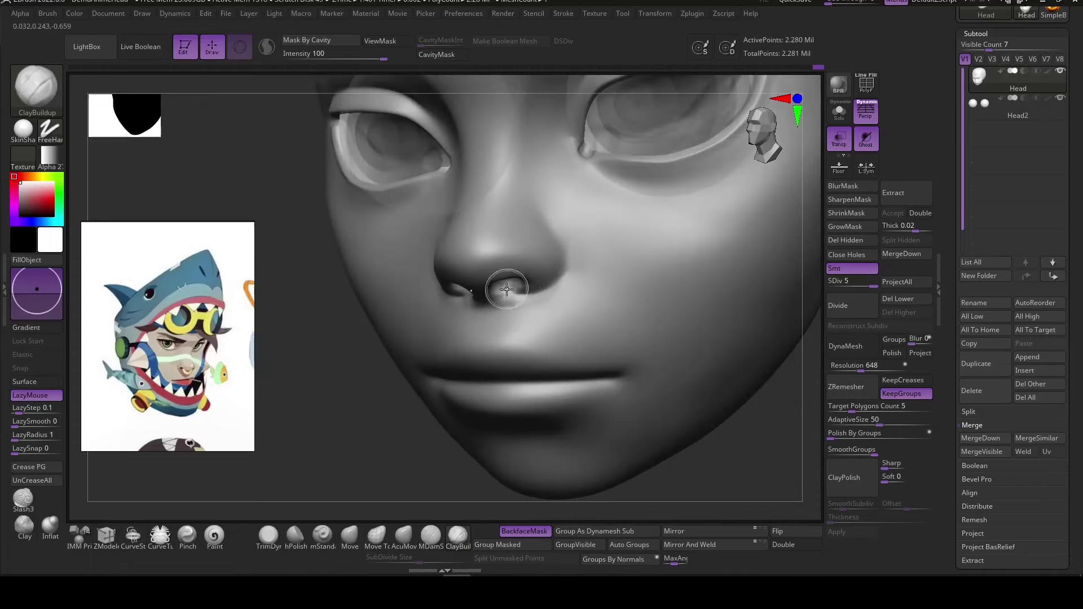
{"action": "key", "text": "m"}
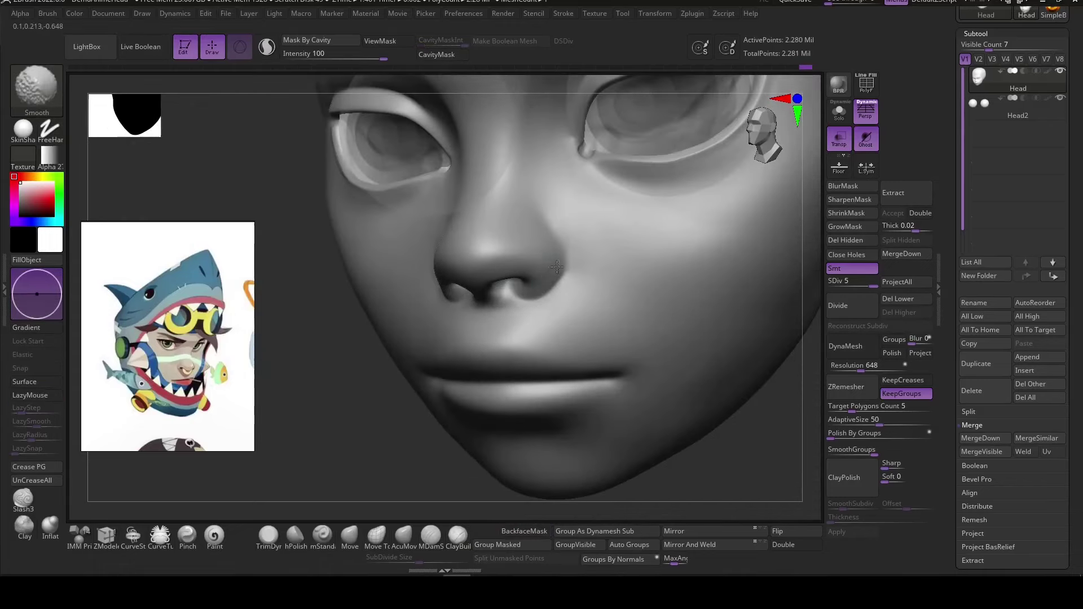
{"action": "right_click_drag", "start_coordinate": [530, 286], "coordinate": [452, 483], "text": "shift"}
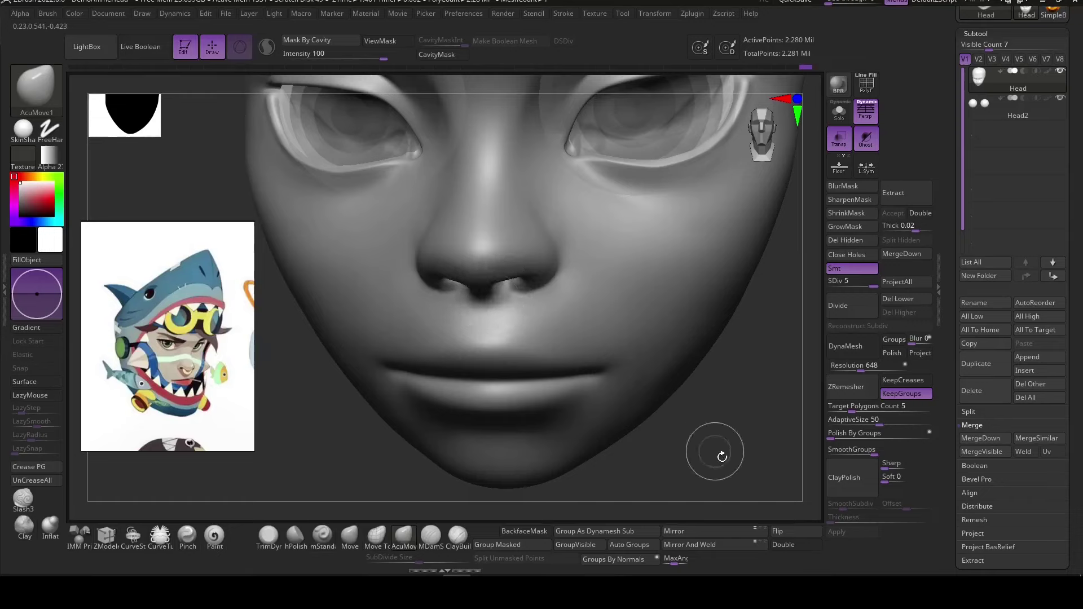
Reshape the nose at low subdivision, checking it in profile, then return to SDiv 5.
{"action": "left_click_drag", "start_coordinate": [722, 456], "coordinate": [484, 294], "text": "shift"}
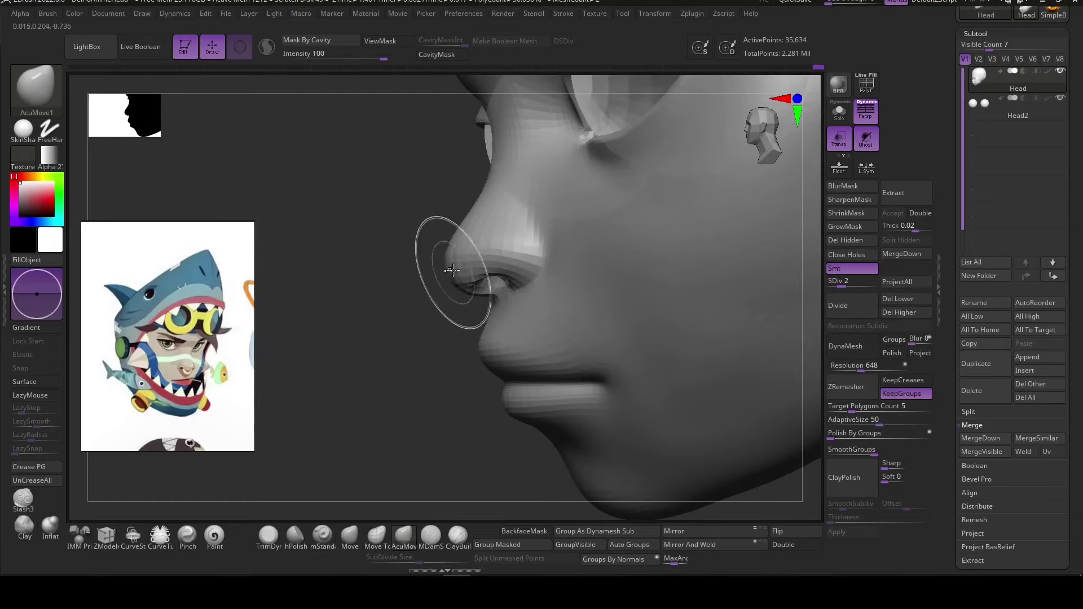
{"action": "right_click_drag", "start_coordinate": [511, 289], "coordinate": [536, 248], "text": "shift"}
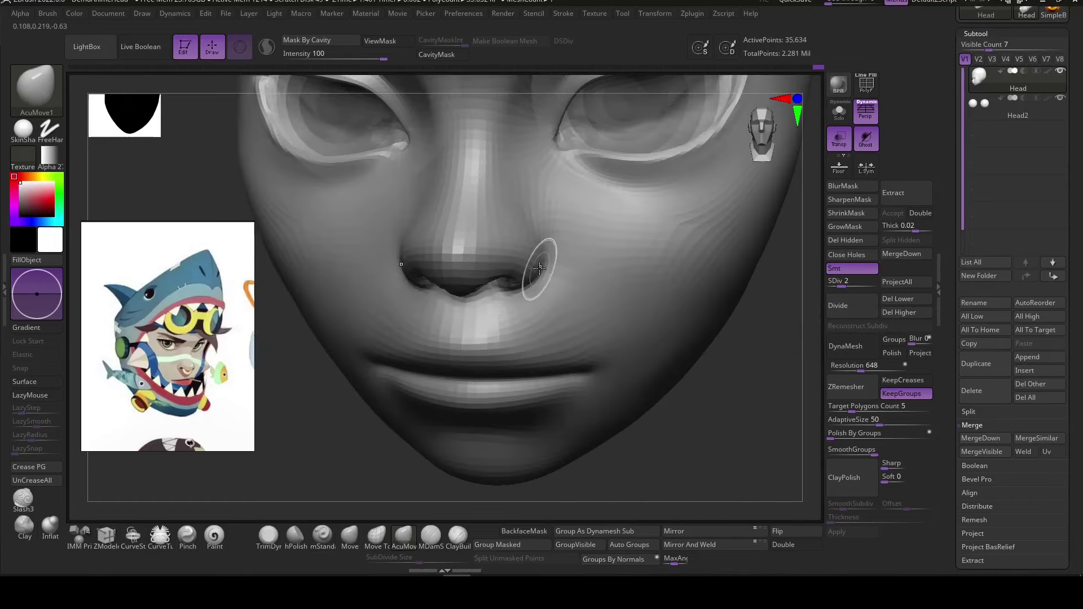
{"action": "mouse_move", "coordinate": [510, 204]}
{"action": "right_mouse_down"}
{"action": "mouse_move", "coordinate": [428, 428]}
{"action": "mouse_move", "coordinate": [497, 193]}
{"action": "mouse_move", "coordinate": [673, 432]}
{"action": "mouse_move", "coordinate": [512, 296]}
{"action": "mouse_move", "coordinate": [647, 449]}
{"action": "mouse_move", "coordinate": [459, 423]}
{"action": "mouse_move", "coordinate": [474, 310]}
{"action": "mouse_move", "coordinate": [477, 363]}
{"action": "mouse_move", "coordinate": [426, 418]}
{"action": "right_mouse_up"}
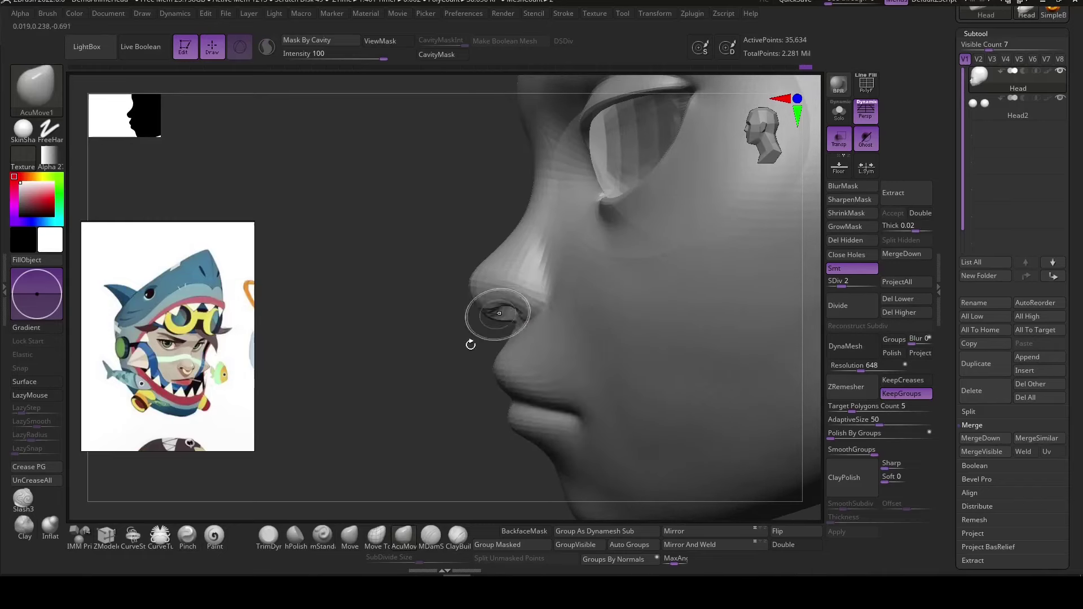
{"action": "mouse_move", "coordinate": [472, 342]}
{"action": "right_mouse_down", "text": "ctrl"}
{"action": "mouse_move", "coordinate": [499, 306]}
{"action": "mouse_move", "coordinate": [501, 357]}
{"action": "mouse_move", "coordinate": [508, 297]}
{"action": "mouse_move", "coordinate": [725, 278]}
{"action": "mouse_move", "coordinate": [513, 306]}
{"action": "mouse_move", "coordinate": [585, 309]}
{"action": "right_mouse_up", "text": "ctrl"}
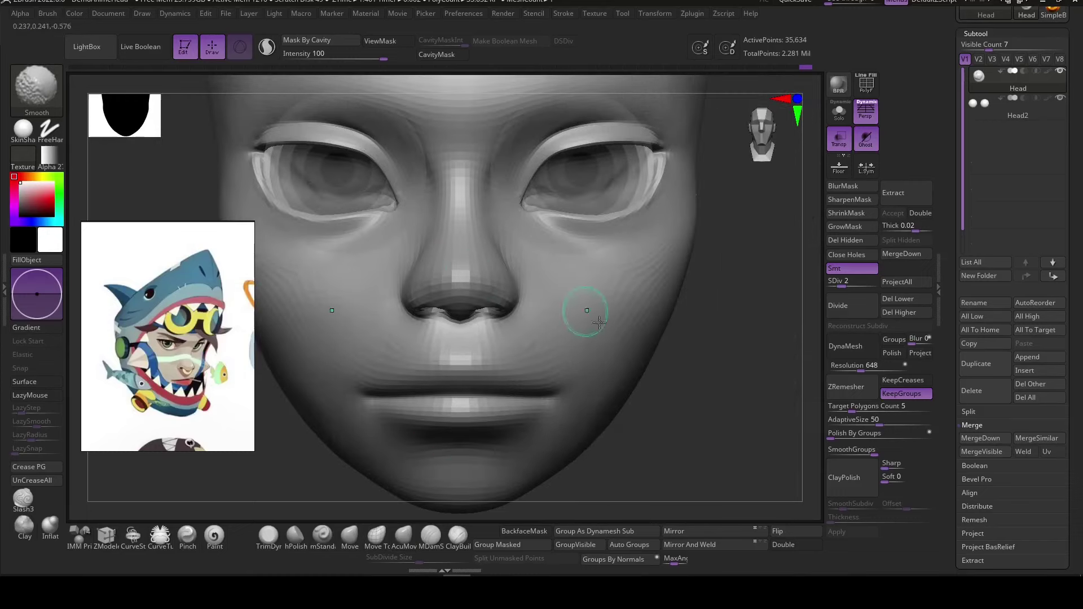
{"action": "key", "text": "d"}
{"action": "key", "text": "d"}
{"action": "key", "text": "d"}
Define the nostril wings with MDamStandard and round out the tip with ClayBuildup and Smooth.
{"action": "key", "text": "b"}
{"action": "key", "text": "m"}
{"action": "key", "text": "s"}
{"action": "right_click_drag", "start_coordinate": [445, 304], "coordinate": [524, 310]}
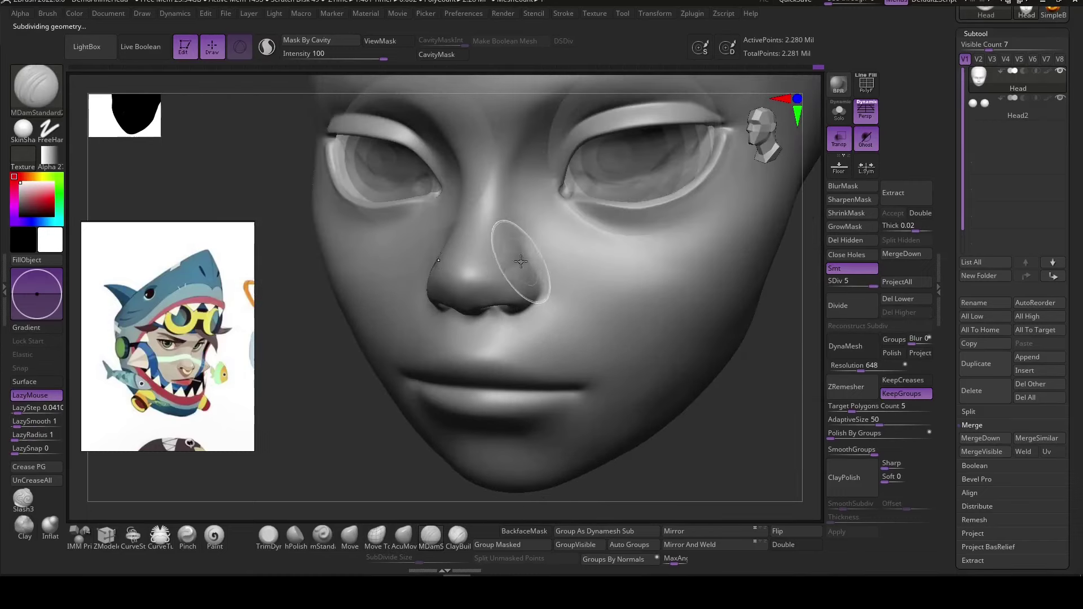
{"action": "mouse_move", "coordinate": [457, 283]}
{"action": "right_mouse_down"}
{"action": "mouse_move", "coordinate": [505, 306]}
{"action": "mouse_move", "coordinate": [460, 303]}
{"action": "mouse_move", "coordinate": [495, 254]}
{"action": "mouse_move", "coordinate": [609, 382]}
{"action": "mouse_move", "coordinate": [427, 384]}
{"action": "mouse_move", "coordinate": [496, 290]}
{"action": "mouse_move", "coordinate": [644, 371]}
{"action": "mouse_move", "coordinate": [435, 507]}
{"action": "mouse_move", "coordinate": [705, 339]}
{"action": "mouse_move", "coordinate": [744, 415]}
{"action": "mouse_move", "coordinate": [534, 277]}
{"action": "right_mouse_up"}
{"action": "left_click", "coordinate": [458, 535]}
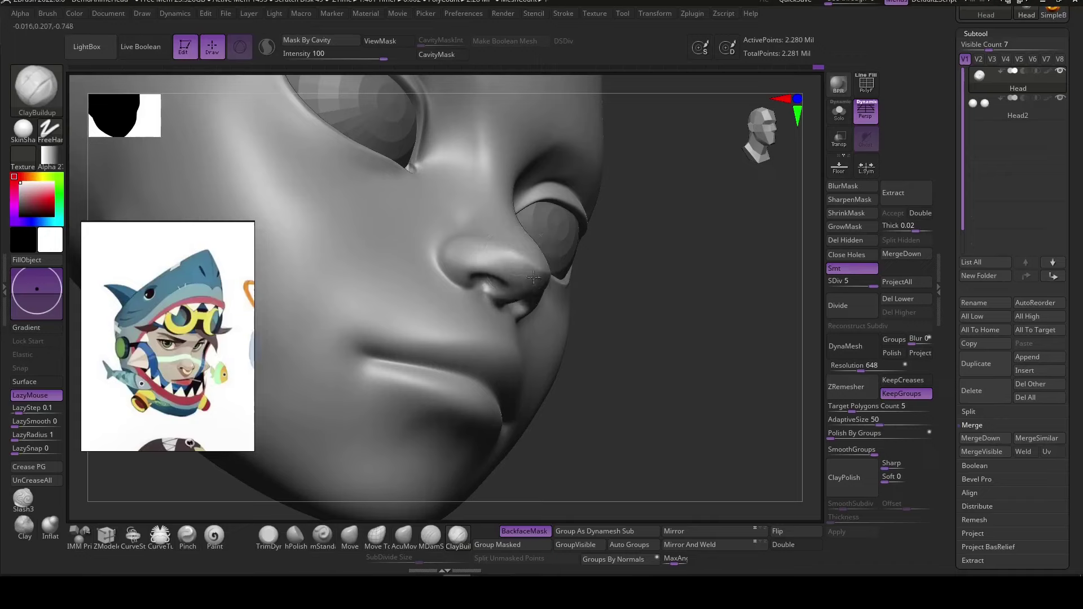
{"action": "right_click_drag", "start_coordinate": [625, 308], "coordinate": [454, 233]}
{"action": "mouse_move", "coordinate": [530, 263]}
{"action": "right_mouse_down"}
{"action": "mouse_move", "coordinate": [425, 421]}
{"action": "mouse_move", "coordinate": [561, 258]}
{"action": "mouse_move", "coordinate": [737, 437]}
{"action": "right_mouse_up"}
{"action": "key", "text": "shift"}
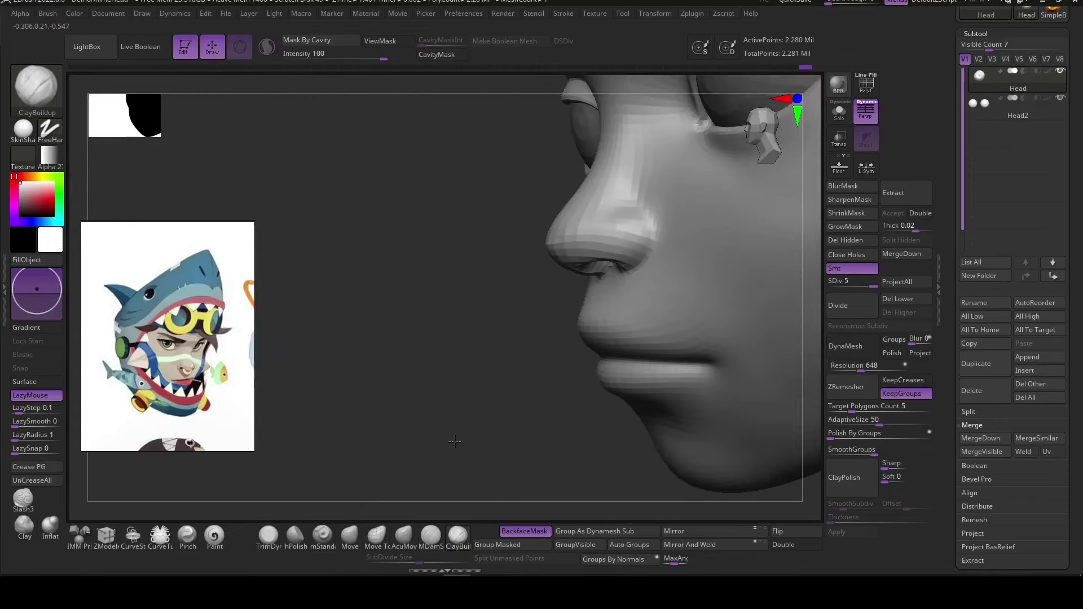
Polish the nose tip crisp with hPolish, checking it from side and front.
{"action": "key", "text": "b"}
{"action": "key", "text": "h"}
{"action": "key", "text": "p"}
{"action": "mouse_move", "coordinate": [657, 488]}
{"action": "right_mouse_down"}
{"action": "mouse_move", "coordinate": [453, 260]}
{"action": "mouse_move", "coordinate": [442, 276]}
{"action": "mouse_move", "coordinate": [492, 237]}
{"action": "mouse_move", "coordinate": [543, 276]}
{"action": "mouse_move", "coordinate": [542, 258]}
{"action": "right_mouse_up"}
{"action": "key", "text": "space"}
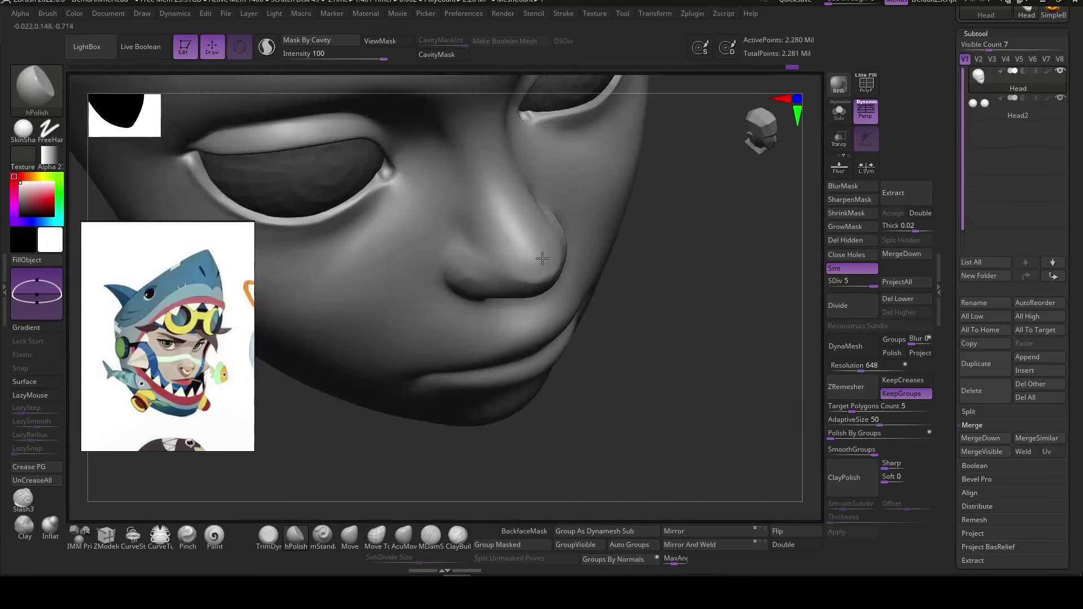
{"action": "mouse_move", "coordinate": [494, 210]}
{"action": "right_mouse_down"}
{"action": "mouse_move", "coordinate": [576, 302]}
{"action": "mouse_move", "coordinate": [624, 273]}
{"action": "mouse_move", "coordinate": [502, 290]}
{"action": "mouse_move", "coordinate": [508, 411]}
{"action": "mouse_move", "coordinate": [428, 507]}
{"action": "right_mouse_up"}
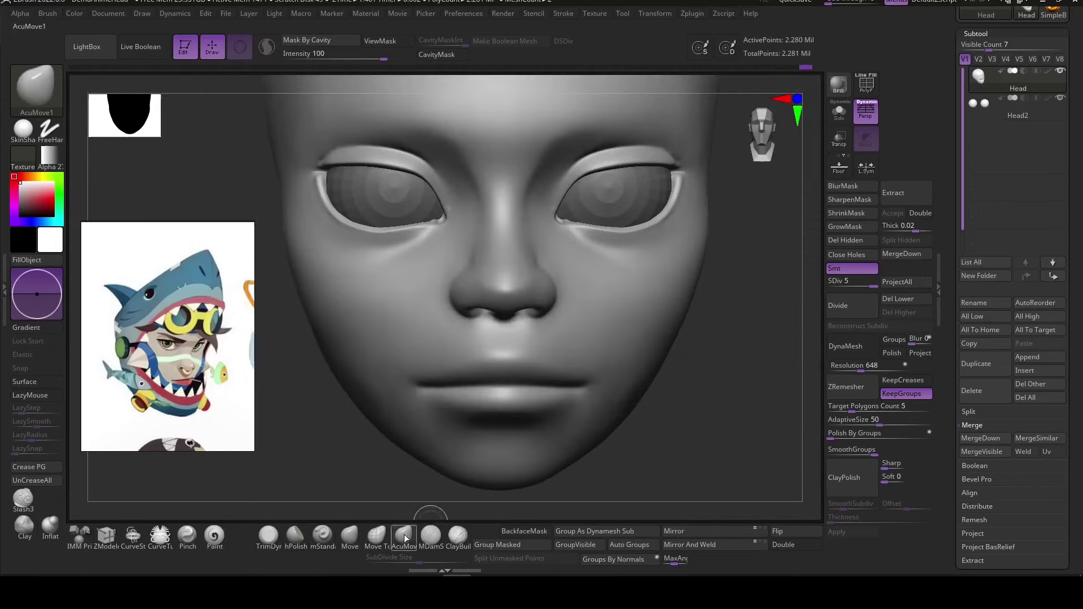
Carve creases with MDamStandard while viewing the face from below.
{"action": "mouse_move", "coordinate": [474, 428]}
{"action": "right_mouse_down"}
{"action": "mouse_move", "coordinate": [519, 335]}
{"action": "mouse_move", "coordinate": [569, 338]}
{"action": "mouse_move", "coordinate": [431, 447]}
{"action": "right_mouse_up"}
{"action": "left_click", "coordinate": [430, 534]}
{"action": "key", "text": "space"}
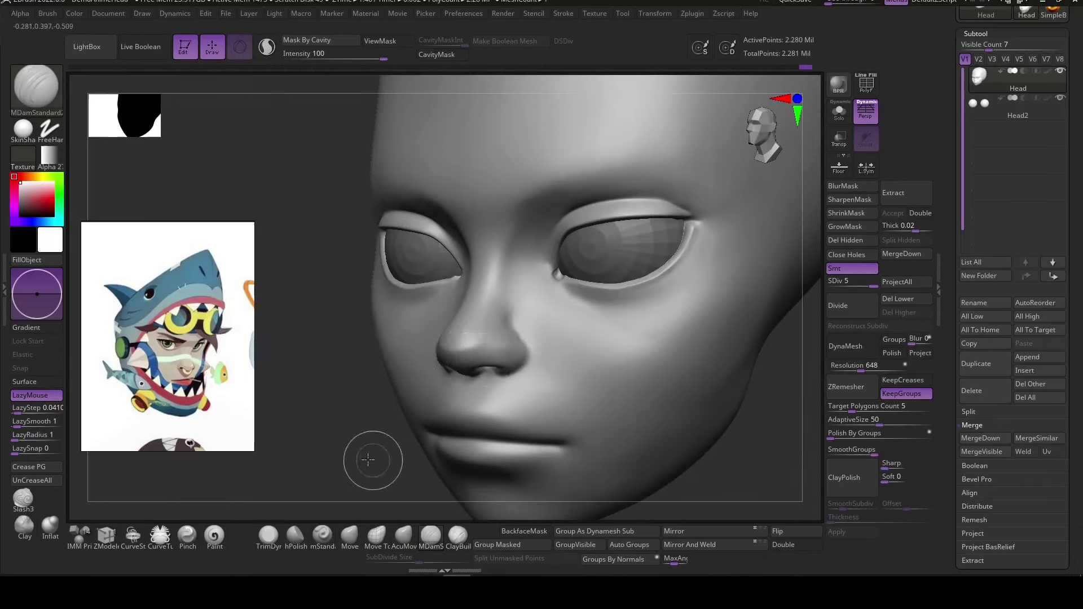
{"action": "mouse_move", "coordinate": [368, 460]}
{"action": "right_mouse_down"}
{"action": "mouse_move", "coordinate": [484, 346]}
{"action": "mouse_move", "coordinate": [429, 361]}
{"action": "mouse_move", "coordinate": [497, 342]}
{"action": "mouse_move", "coordinate": [438, 382]}
{"action": "mouse_move", "coordinate": [470, 351]}
{"action": "mouse_move", "coordinate": [537, 349]}
{"action": "mouse_move", "coordinate": [409, 432]}
{"action": "mouse_move", "coordinate": [708, 363]}
{"action": "right_mouse_up"}
Drop to the lowest subdivision, move large areas with a ~150 px Move brush, then return to SDiv 5.
{"action": "key", "text": "shift+d"}
{"action": "key", "text": "shift+d"}
{"action": "key", "text": "shift+d"}
{"action": "key", "text": "space"}
{"action": "key", "text": "bracketleft"}
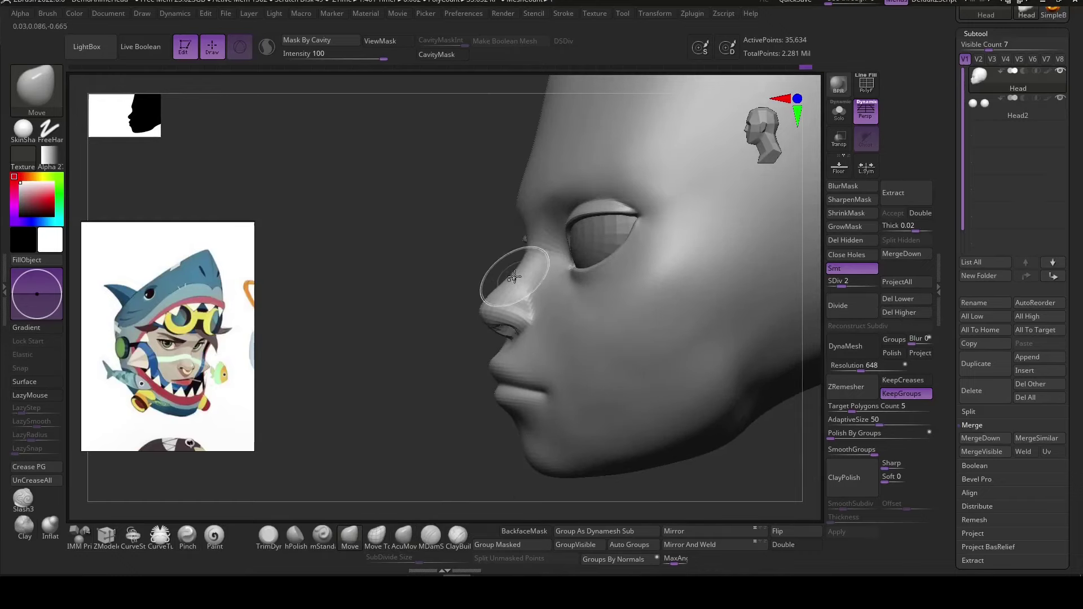
{"action": "mouse_move", "coordinate": [405, 383]}
{"action": "right_mouse_down"}
{"action": "mouse_move", "coordinate": [698, 394]}
{"action": "mouse_move", "coordinate": [501, 326]}
{"action": "mouse_move", "coordinate": [555, 333]}
{"action": "right_mouse_up"}
{"action": "key", "text": "d"}
{"action": "key", "text": "d"}
{"action": "key", "text": "d"}
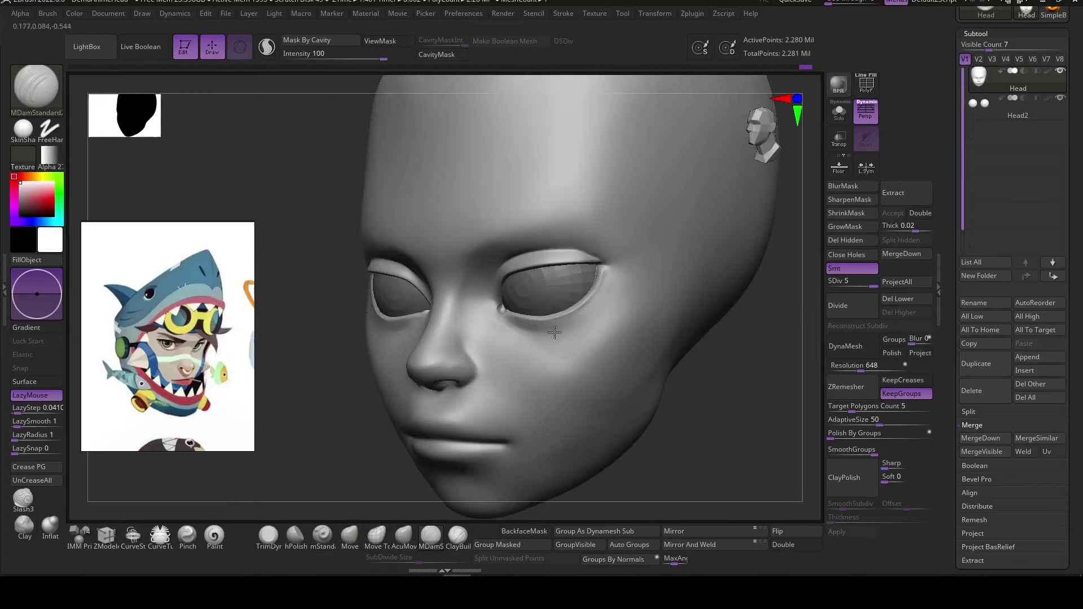
Lower to SDiv 3 and reshape the brow with AcuMove.
{"action": "right_click_drag", "start_coordinate": [608, 278], "coordinate": [703, 398]}
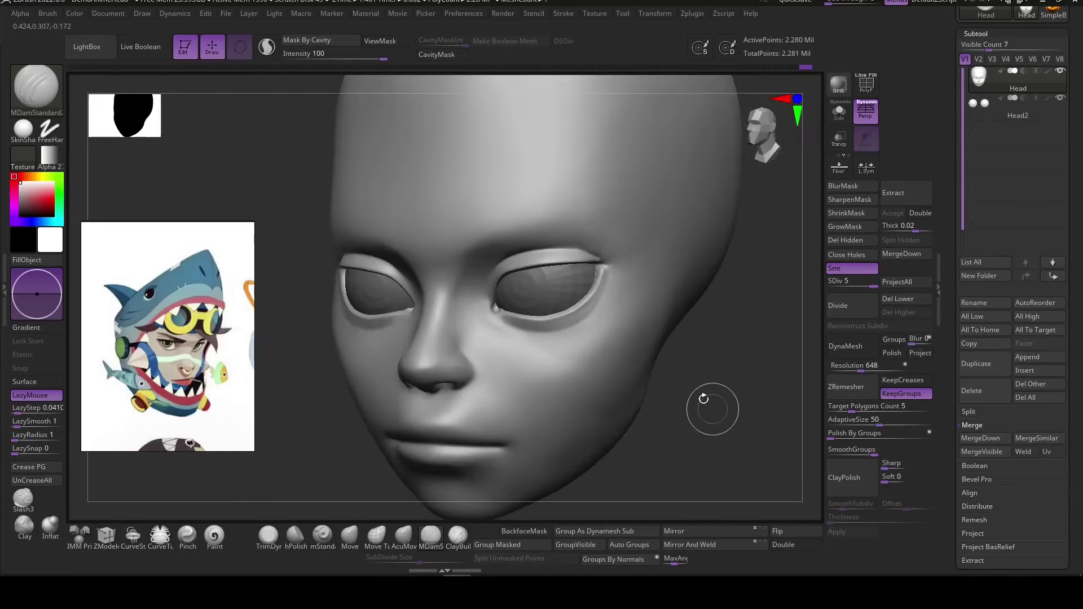
{"action": "mouse_move", "coordinate": [537, 351]}
{"action": "right_mouse_down"}
{"action": "mouse_move", "coordinate": [657, 460]}
{"action": "mouse_move", "coordinate": [693, 394]}
{"action": "right_mouse_up"}
{"action": "left_click_drag", "start_coordinate": [872, 284], "coordinate": [846, 285]}
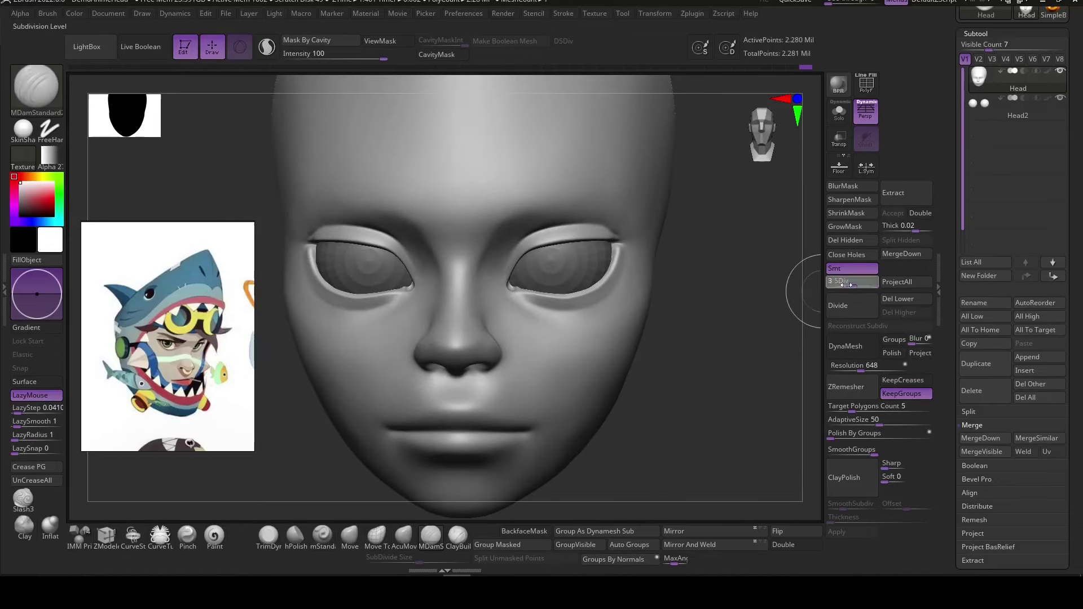
{"action": "key", "text": "b"}
{"action": "key", "text": "a"}
{"action": "key", "text": "m"}
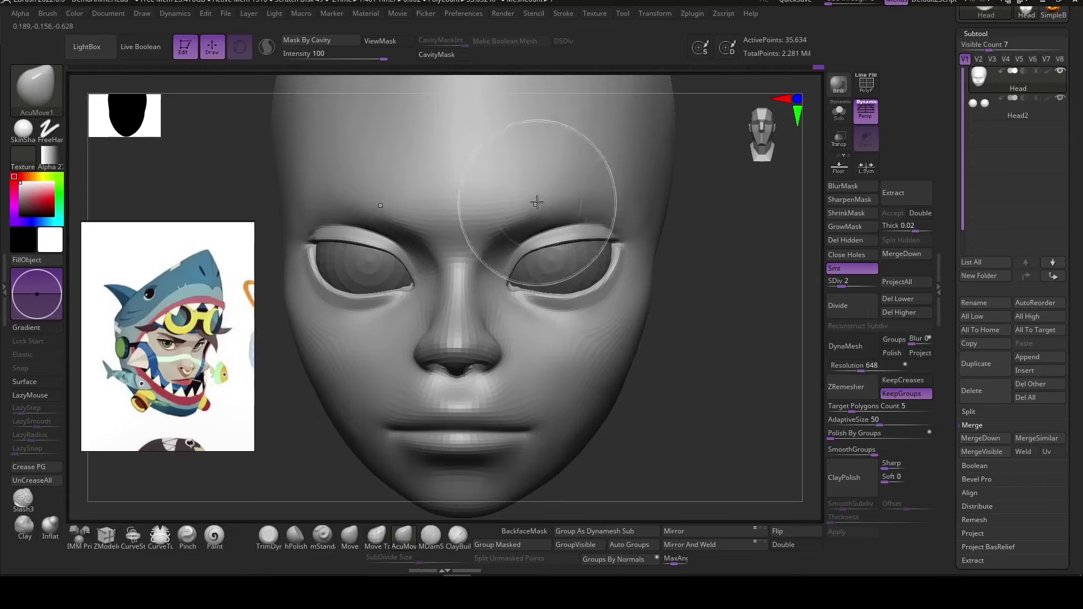
{"action": "right_click_drag", "start_coordinate": [537, 203], "coordinate": [588, 268]}
{"action": "mouse_move", "coordinate": [550, 218]}
{"action": "right_mouse_down"}
{"action": "mouse_move", "coordinate": [416, 459]}
{"action": "mouse_move", "coordinate": [445, 333]}
{"action": "right_mouse_up"}
Step back up to SDiv 5 and build up the upper lip under the nose with ClayBuildup.
{"action": "key", "text": "d"}
{"action": "key", "text": "d"}
{"action": "key", "text": "d"}
{"action": "key", "text": "b"}
{"action": "key", "text": "m"}
{"action": "key", "text": "s"}
{"action": "key", "text": "b"}
{"action": "key", "text": "c"}
{"action": "key", "text": "b"}
{"action": "key", "text": "space"}
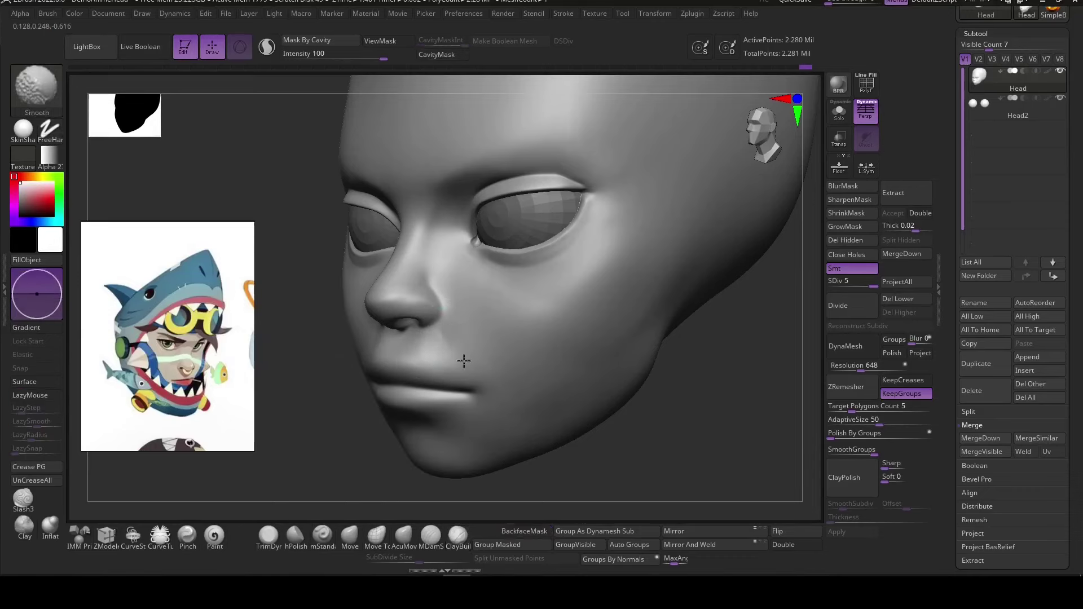
{"action": "right_click_drag", "start_coordinate": [459, 345], "coordinate": [435, 322]}
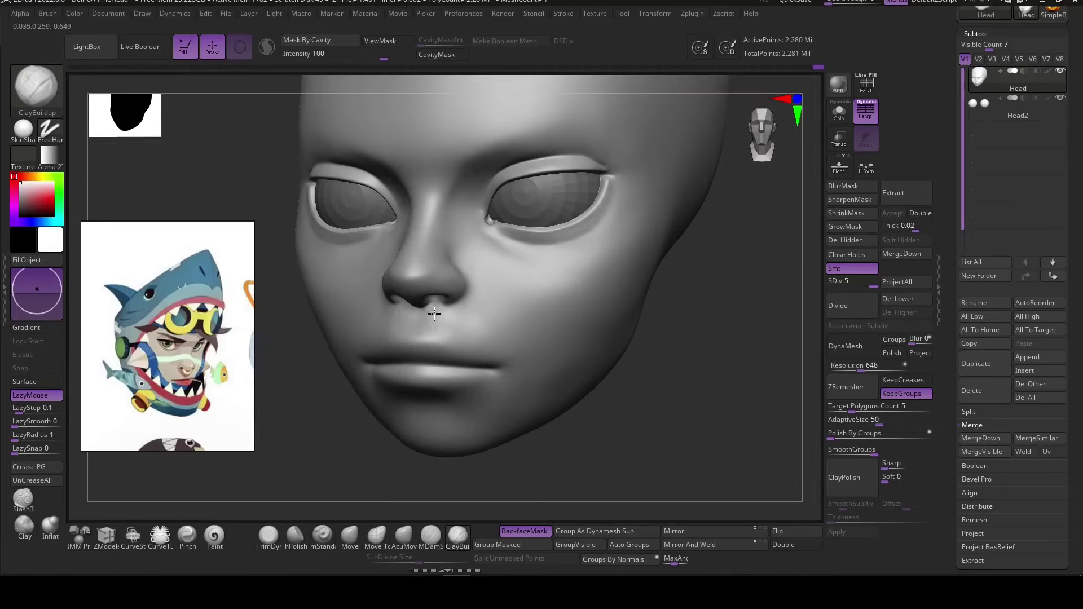
Carve creases around the lips and nose with MDamStandard2.
{"action": "mouse_move", "coordinate": [624, 423]}
{"action": "right_mouse_down"}
{"action": "mouse_move", "coordinate": [450, 337]}
{"action": "mouse_move", "coordinate": [521, 329]}
{"action": "right_mouse_up"}
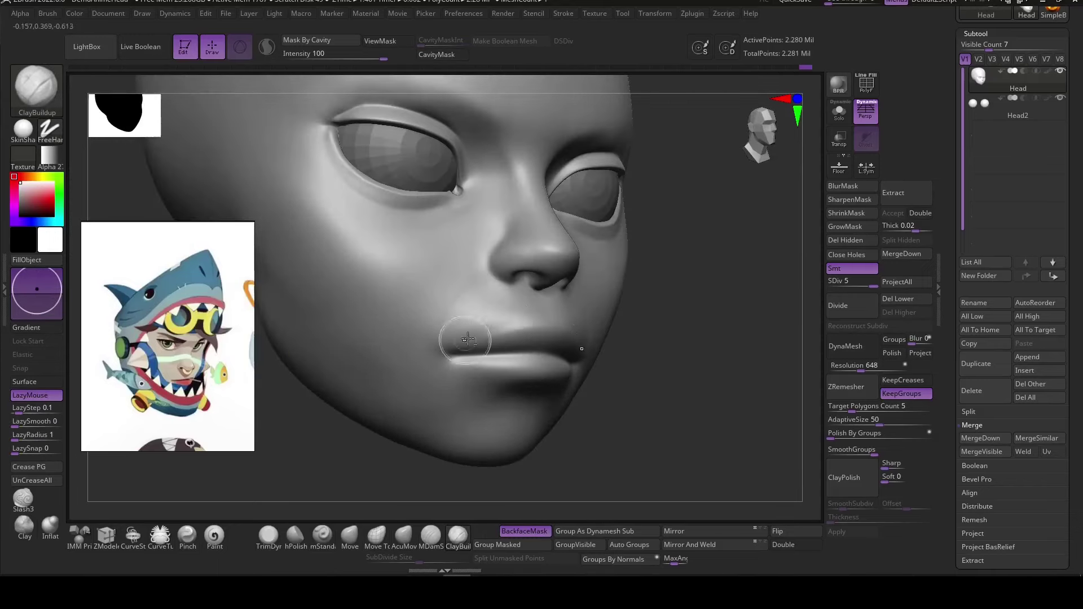
{"action": "right_click_drag", "start_coordinate": [452, 348], "coordinate": [435, 361]}
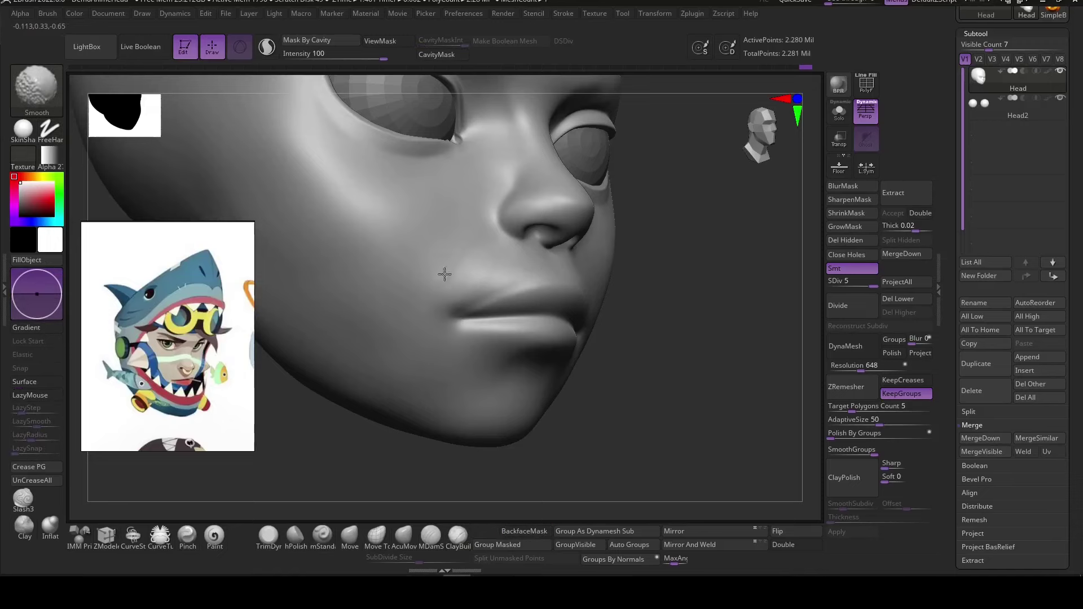
{"action": "left_click", "coordinate": [427, 545]}
{"action": "mouse_move", "coordinate": [667, 374]}
{"action": "right_mouse_down"}
{"action": "mouse_move", "coordinate": [490, 292]}
{"action": "mouse_move", "coordinate": [672, 440]}
{"action": "mouse_move", "coordinate": [547, 346]}
{"action": "mouse_move", "coordinate": [556, 338]}
{"action": "mouse_move", "coordinate": [665, 447]}
{"action": "mouse_move", "coordinate": [645, 336]}
{"action": "right_mouse_up"}
{"action": "right_click_drag", "start_coordinate": [428, 465], "coordinate": [653, 306]}
{"action": "mouse_move", "coordinate": [464, 376]}
{"action": "right_mouse_down"}
{"action": "mouse_move", "coordinate": [592, 310]}
{"action": "mouse_move", "coordinate": [647, 488]}
{"action": "mouse_move", "coordinate": [591, 312]}
{"action": "mouse_move", "coordinate": [492, 316]}
{"action": "mouse_move", "coordinate": [554, 341]}
{"action": "mouse_move", "coordinate": [537, 322]}
{"action": "mouse_move", "coordinate": [559, 398]}
{"action": "right_mouse_up"}
Build up lip volume with ClayBuildup from three-quarter and front views.
{"action": "key", "text": "b"}
{"action": "key", "text": "c"}
{"action": "key", "text": "b"}
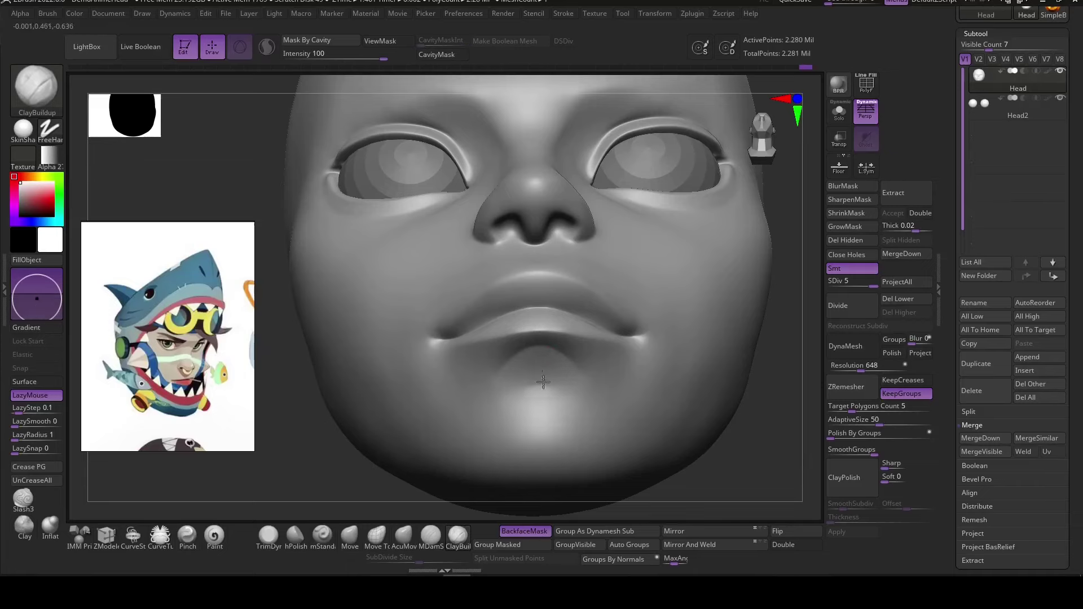
{"action": "mouse_move", "coordinate": [759, 408]}
{"action": "right_mouse_down"}
{"action": "mouse_move", "coordinate": [653, 336]}
{"action": "mouse_move", "coordinate": [682, 464]}
{"action": "mouse_move", "coordinate": [577, 345]}
{"action": "mouse_move", "coordinate": [579, 361]}
{"action": "right_mouse_up"}
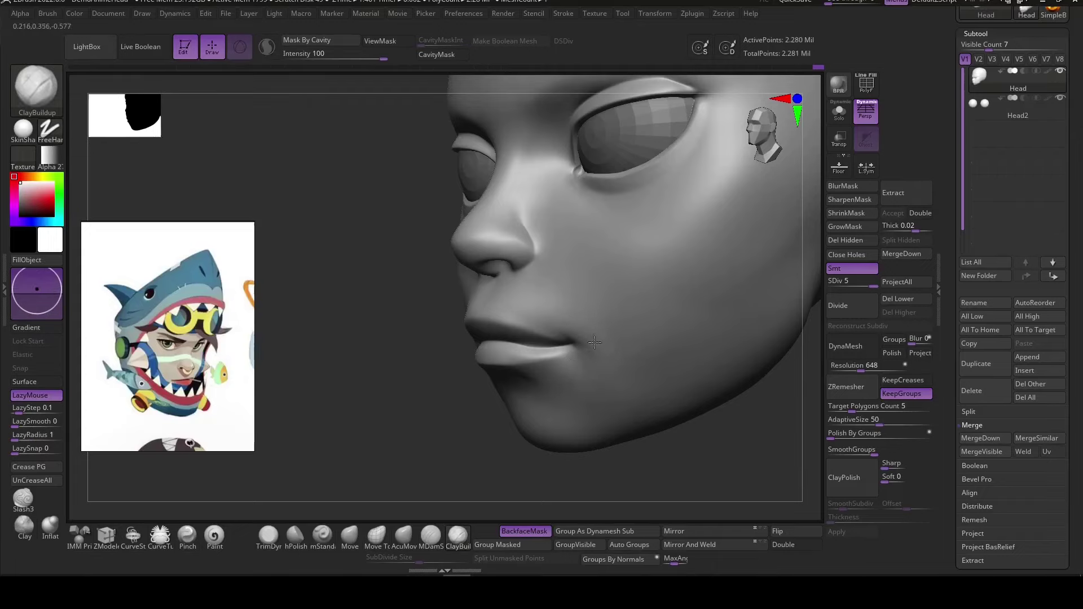
{"action": "mouse_move", "coordinate": [613, 397]}
{"action": "right_mouse_down"}
{"action": "mouse_move", "coordinate": [594, 459]}
{"action": "mouse_move", "coordinate": [641, 401]}
{"action": "right_mouse_up"}
{"action": "right_click_drag", "start_coordinate": [543, 338], "coordinate": [647, 440]}
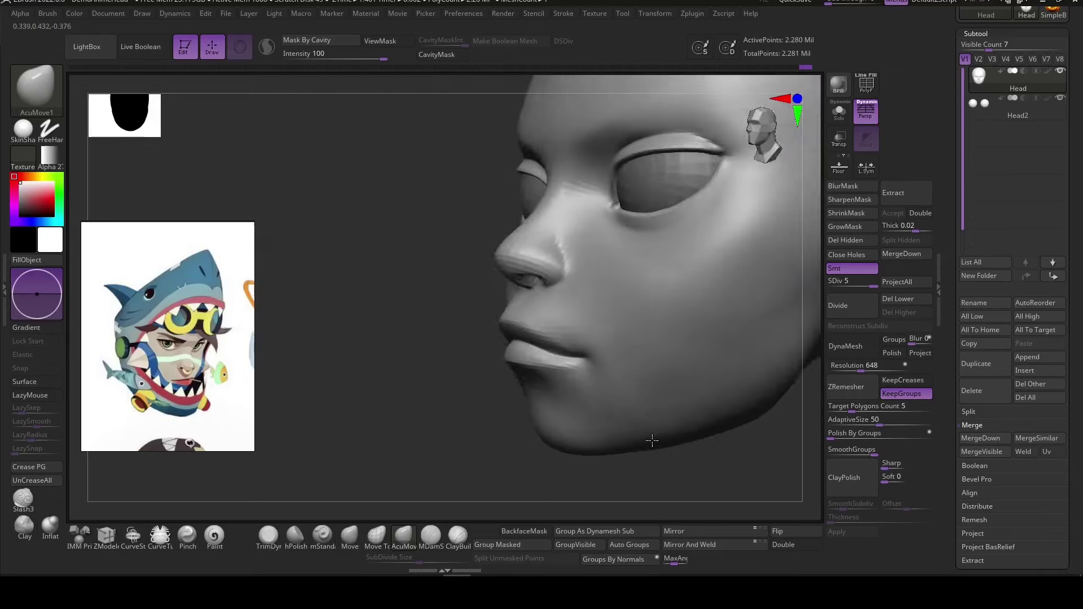
Build up the form around the mouth corners and chin with ClayBuildup.
{"action": "left_click", "coordinate": [457, 535]}
{"action": "mouse_move", "coordinate": [564, 395]}
{"action": "right_mouse_down"}
{"action": "mouse_move", "coordinate": [649, 406]}
{"action": "mouse_move", "coordinate": [692, 391]}
{"action": "right_mouse_up"}
{"action": "left_click_drag", "start_coordinate": [569, 350], "coordinate": [519, 313]}
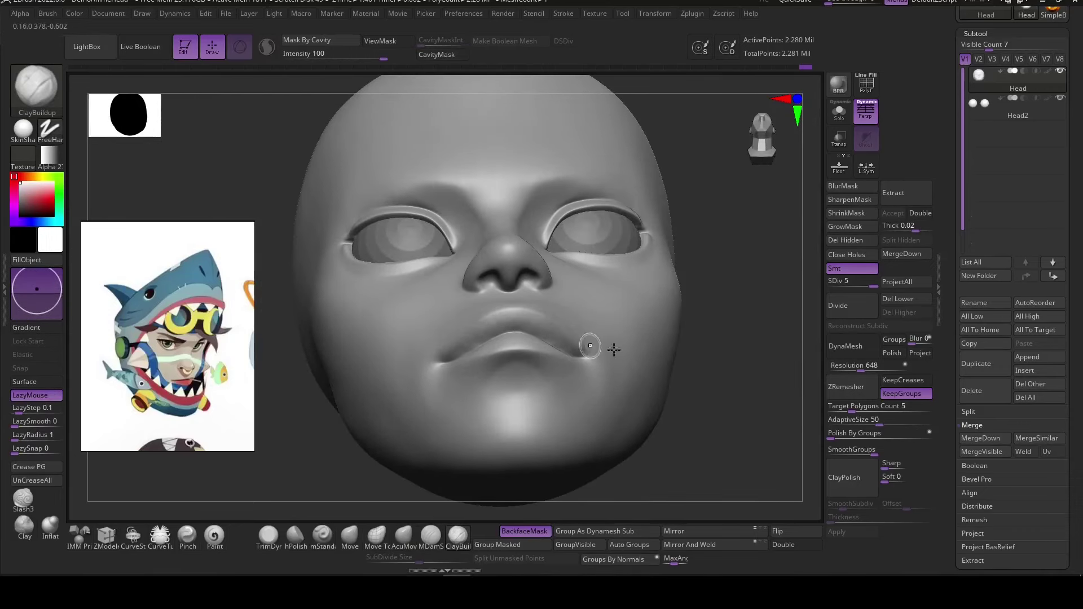
{"action": "right_click_drag", "start_coordinate": [590, 345], "coordinate": [557, 341], "text": "ctrl"}
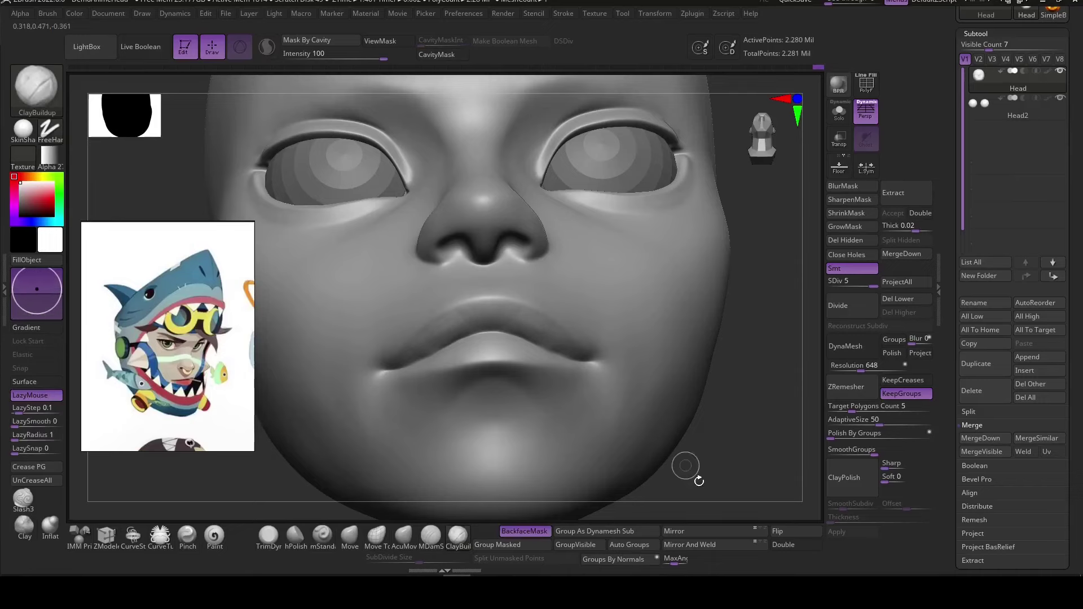
{"action": "mouse_move", "coordinate": [687, 467]}
{"action": "right_mouse_down"}
{"action": "mouse_move", "coordinate": [515, 348]}
{"action": "mouse_move", "coordinate": [500, 362]}
{"action": "mouse_move", "coordinate": [503, 408]}
{"action": "right_mouse_up"}
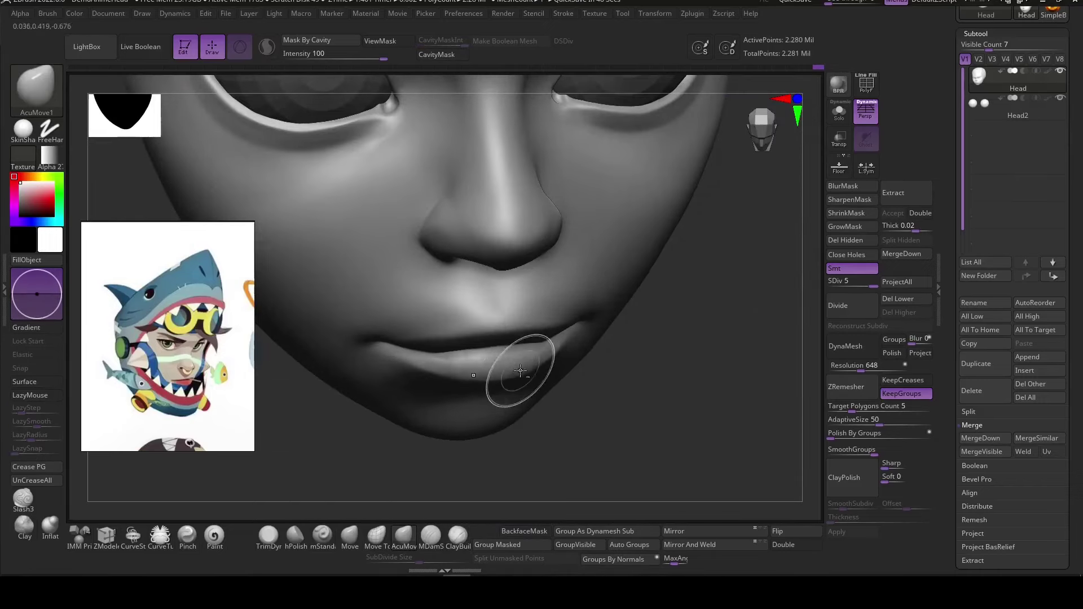
{"action": "mouse_move", "coordinate": [520, 371]}
{"action": "right_mouse_down"}
{"action": "mouse_move", "coordinate": [471, 442]}
{"action": "mouse_move", "coordinate": [549, 350]}
{"action": "mouse_move", "coordinate": [598, 348]}
{"action": "right_mouse_up"}
{"action": "right_click_drag", "start_coordinate": [441, 414], "coordinate": [456, 443]}
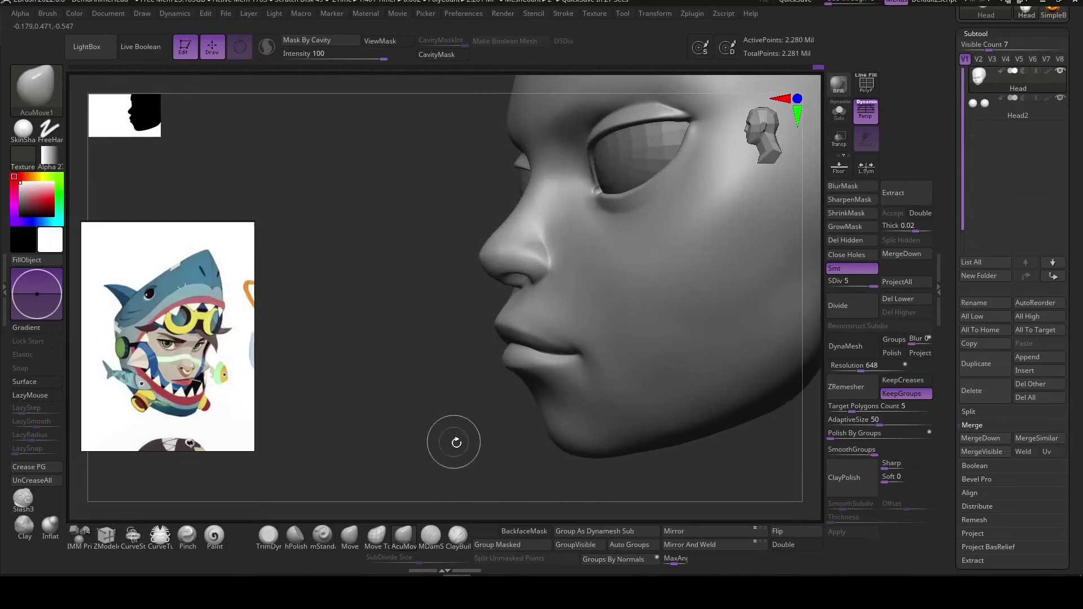
Smooth and polish the brow and cheek planes with hPolish.
{"action": "left_click", "coordinate": [295, 536]}
{"action": "mouse_move", "coordinate": [553, 471]}
{"action": "right_mouse_down"}
{"action": "mouse_move", "coordinate": [693, 454]}
{"action": "mouse_move", "coordinate": [741, 404]}
{"action": "mouse_move", "coordinate": [570, 217]}
{"action": "right_mouse_up"}
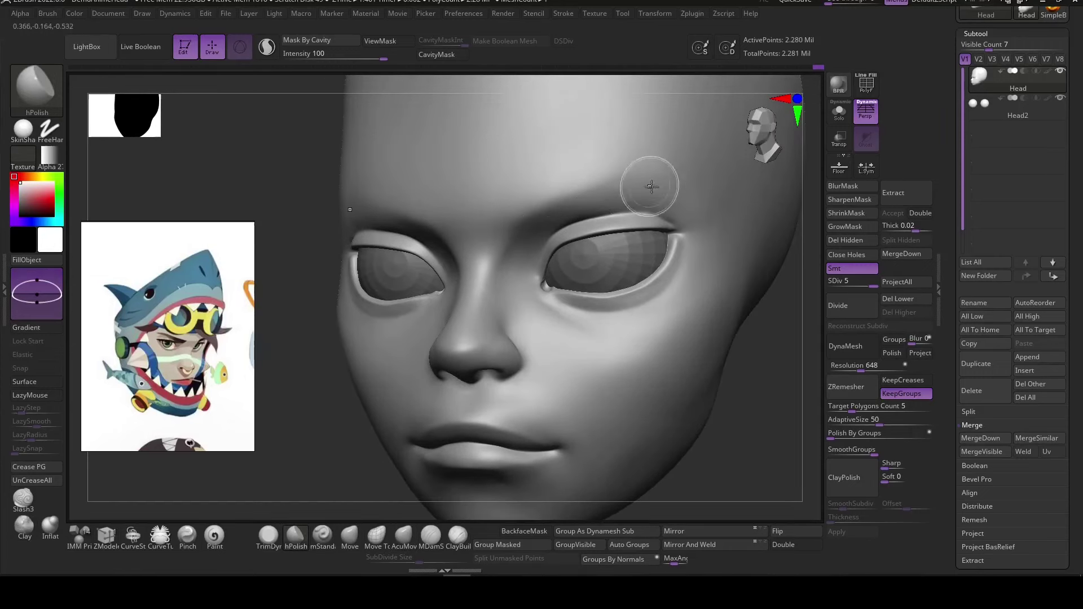
{"action": "mouse_move", "coordinate": [772, 431]}
{"action": "right_mouse_down"}
{"action": "mouse_move", "coordinate": [759, 459]}
{"action": "mouse_move", "coordinate": [618, 212]}
{"action": "right_mouse_up"}
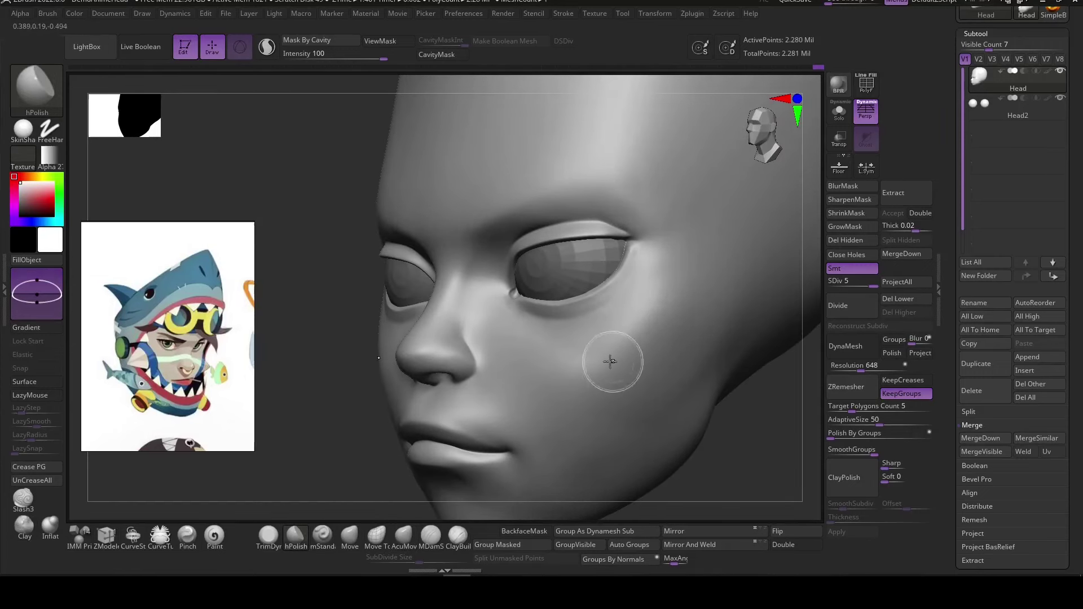
{"action": "mouse_move", "coordinate": [610, 362]}
{"action": "right_mouse_down"}
{"action": "mouse_move", "coordinate": [677, 339]}
{"action": "mouse_move", "coordinate": [718, 440]}
{"action": "mouse_move", "coordinate": [725, 428]}
{"action": "mouse_move", "coordinate": [607, 241]}
{"action": "mouse_move", "coordinate": [643, 354]}
{"action": "mouse_move", "coordinate": [709, 438]}
{"action": "mouse_move", "coordinate": [572, 275]}
{"action": "right_mouse_up"}
Temporarily hide the head to check the eyelid mask, then unhide it.
{"action": "key", "text": "space"}
{"action": "left_click", "coordinate": [572, 275], "text": "ctrl+shift"}
{"action": "key", "text": "space"}
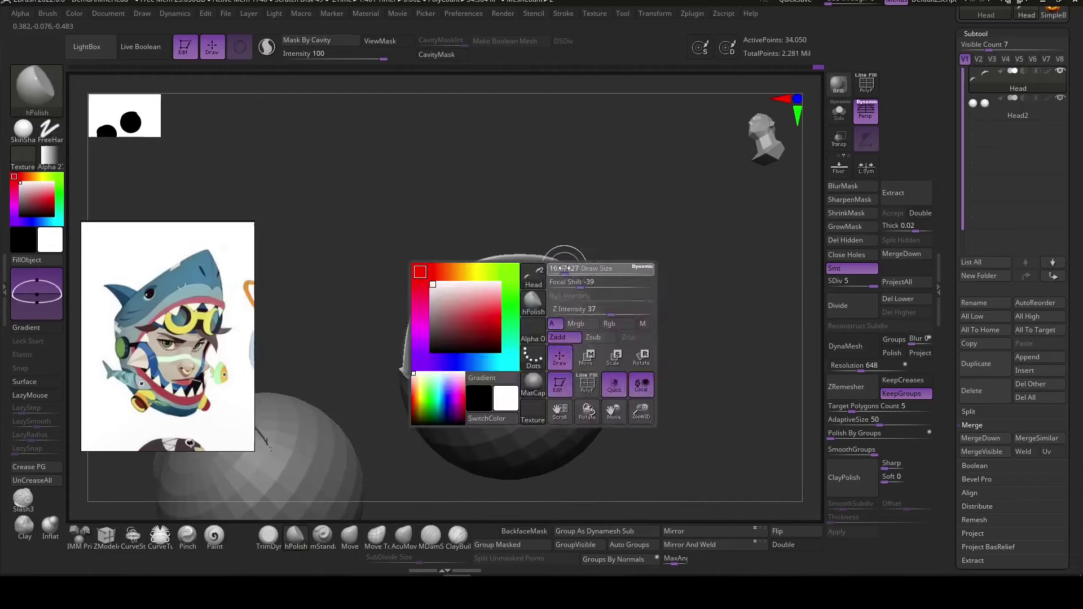
{"action": "left_click", "coordinate": [717, 358], "text": "ctrl+shift"}
{"action": "right_click_drag", "start_coordinate": [718, 357], "coordinate": [815, 328]}
Extract the masked eyelid area as a double-sided strip and accept it.
{"action": "left_click", "coordinate": [920, 213]}
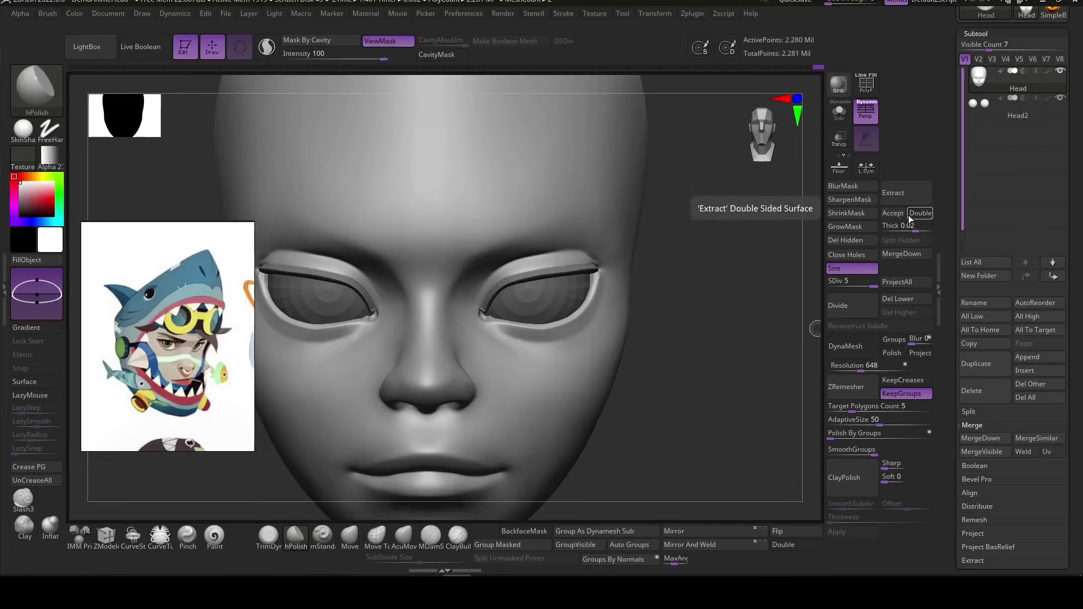
{"action": "left_click", "coordinate": [893, 193]}
{"action": "left_click", "coordinate": [893, 213]}
{"action": "right_click_drag", "start_coordinate": [797, 200], "coordinate": [636, 350]}
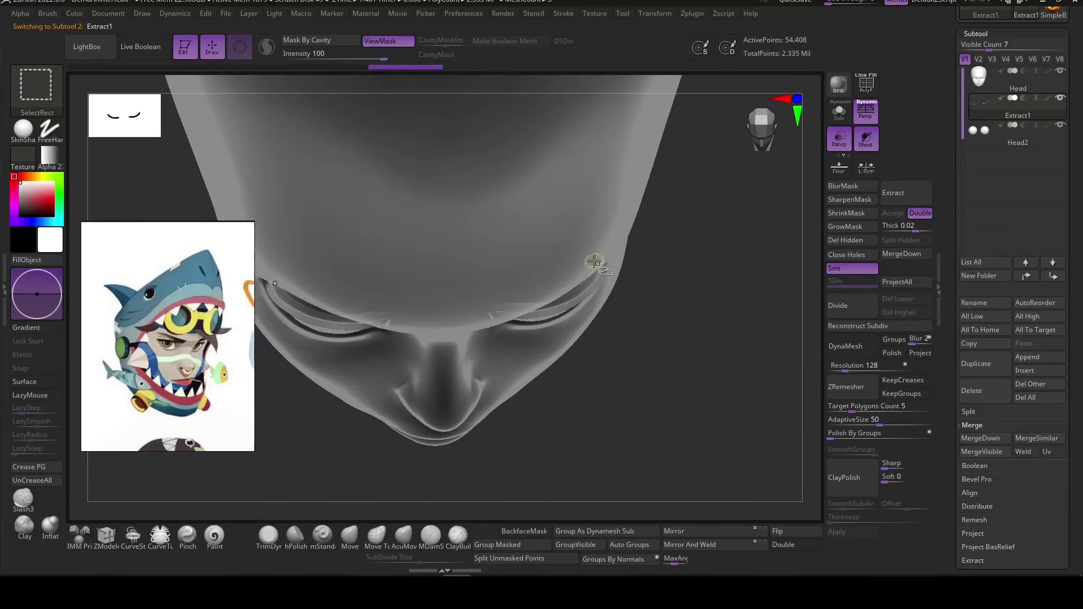
{"action": "left_click_drag", "start_coordinate": [684, 312], "coordinate": [702, 382]}
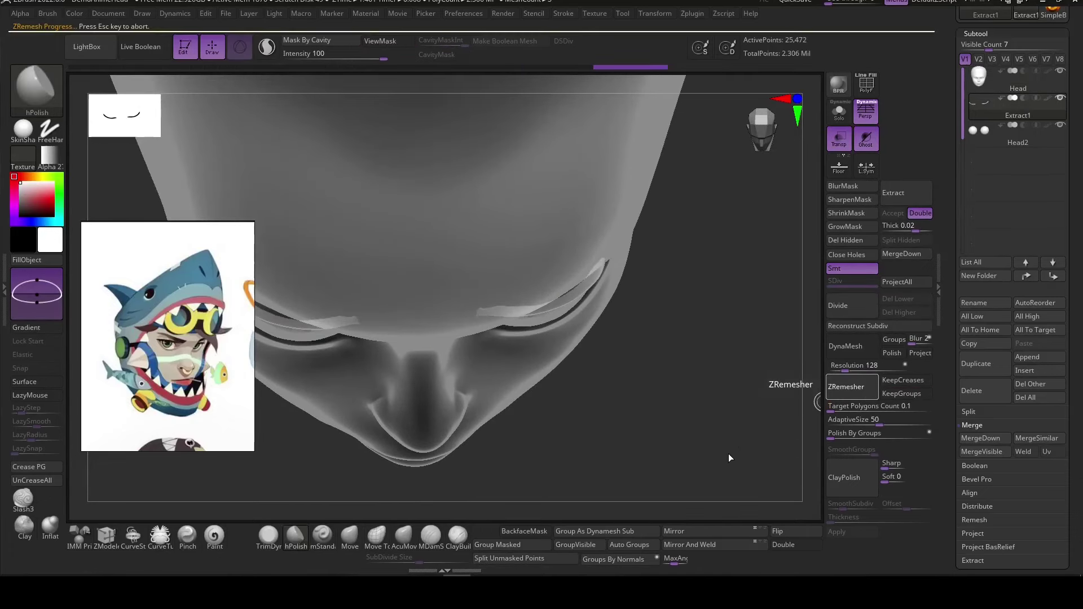
{"action": "mouse_move", "coordinate": [794, 259]}
{"action": "right_mouse_down"}
{"action": "mouse_move", "coordinate": [725, 380]}
{"action": "mouse_move", "coordinate": [597, 473]}
{"action": "mouse_move", "coordinate": [725, 433]}
{"action": "mouse_move", "coordinate": [633, 270]}
{"action": "right_mouse_up"}
With ZModeler, isolate the strip and delete extra edge loops at its left end.
{"action": "key", "text": "b"}
{"action": "key", "text": "z"}
{"action": "key", "text": "m"}
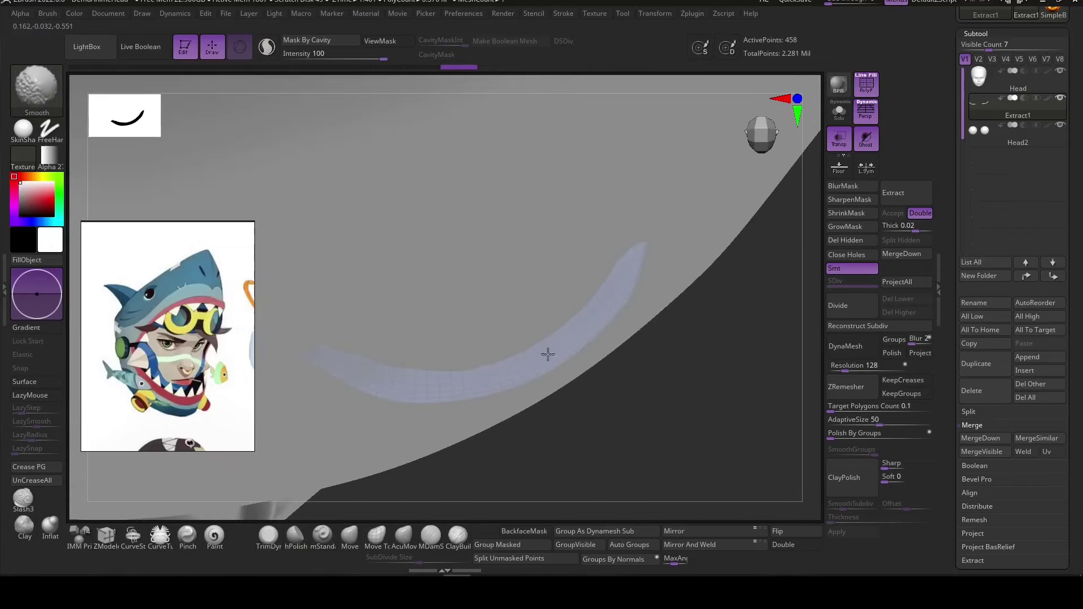
{"action": "key", "text": "shift+alt+s"}
{"action": "mouse_move", "coordinate": [725, 310]}
{"action": "right_mouse_down"}
{"action": "mouse_move", "coordinate": [672, 261]}
{"action": "mouse_move", "coordinate": [696, 339]}
{"action": "mouse_move", "coordinate": [326, 363]}
{"action": "right_mouse_up"}
{"action": "left_click_drag", "start_coordinate": [327, 363], "coordinate": [366, 395], "text": "ctrl+shift"}
{"action": "mouse_move", "coordinate": [630, 429]}
{"action": "right_mouse_down"}
{"action": "mouse_move", "coordinate": [695, 365]}
{"action": "mouse_move", "coordinate": [643, 235]}
{"action": "right_mouse_up"}
{"action": "right_click_drag", "start_coordinate": [704, 306], "coordinate": [743, 273]}
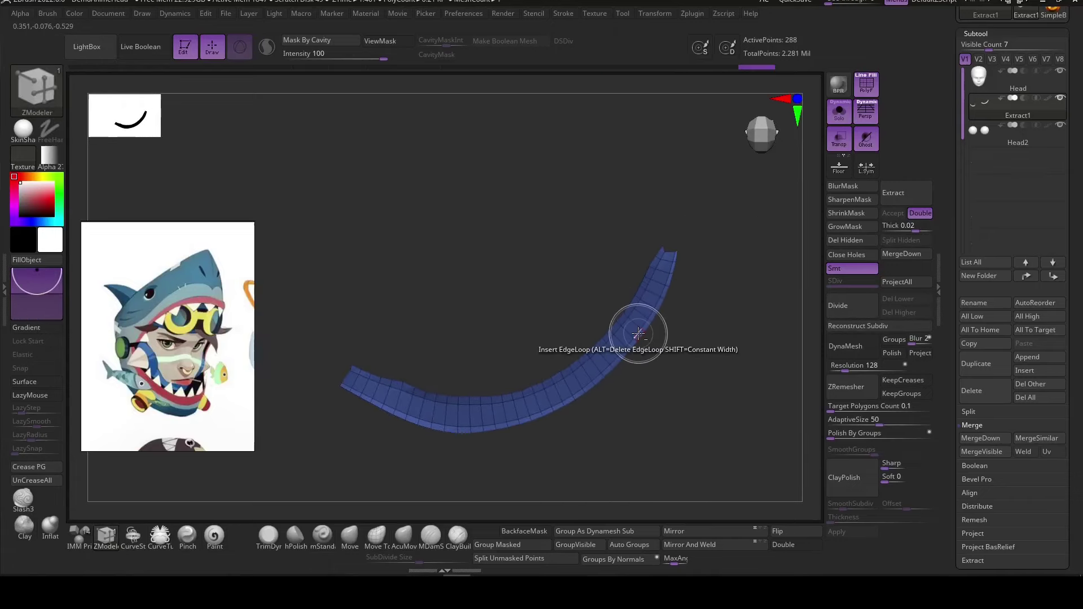
{"action": "mouse_move", "coordinate": [624, 314]}
{"action": "right_mouse_down"}
{"action": "mouse_move", "coordinate": [696, 321]}
{"action": "mouse_move", "coordinate": [665, 278]}
{"action": "right_mouse_up"}
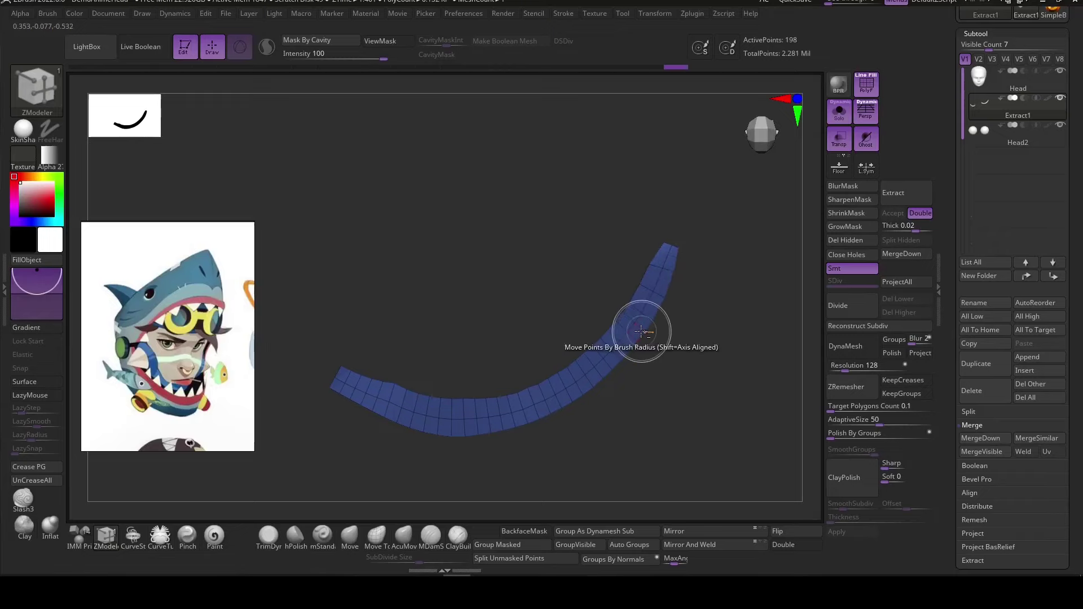
{"action": "left_click_drag", "start_coordinate": [641, 330], "coordinate": [567, 398]}
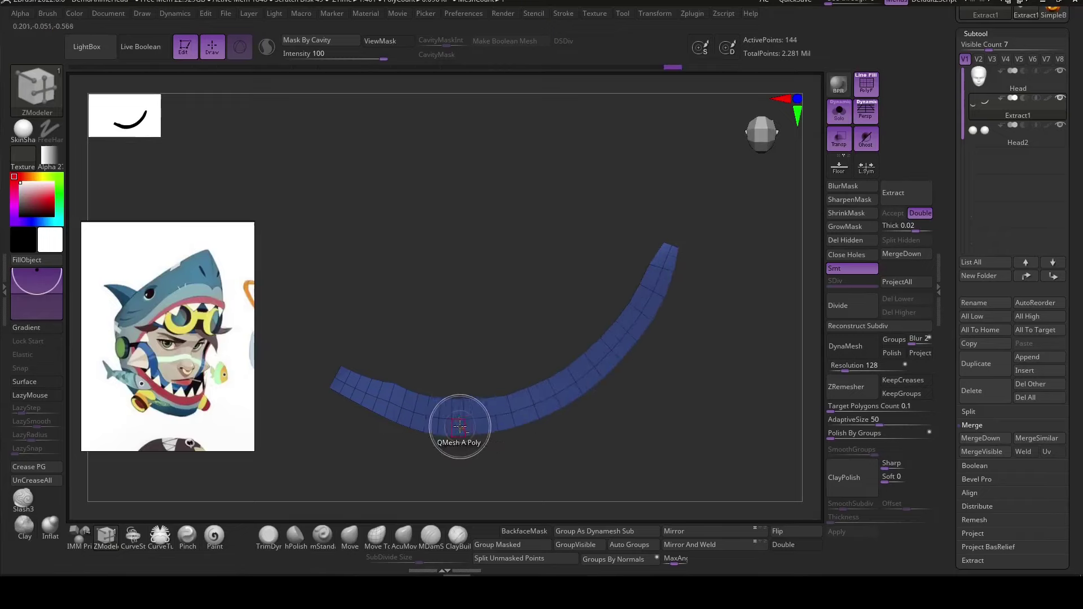
{"action": "left_click_drag", "start_coordinate": [402, 417], "coordinate": [353, 395]}
{"action": "right_click_drag", "start_coordinate": [582, 465], "coordinate": [416, 533]}
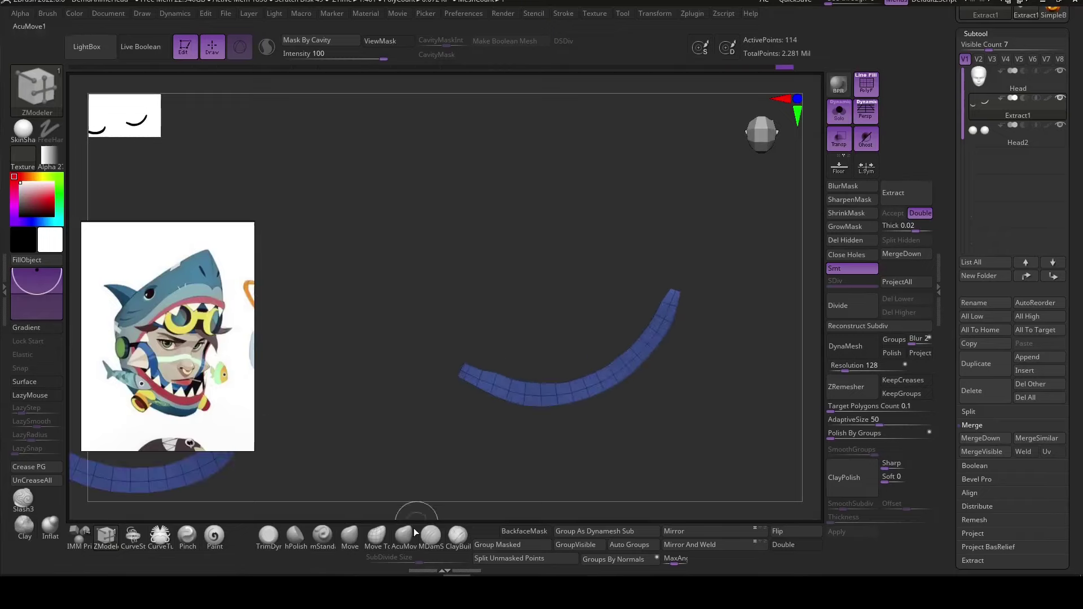
{"action": "right_click_drag", "start_coordinate": [504, 379], "coordinate": [648, 442]}
Give the strip a dynamic thickness of 0.00279, flipped to the other side.
{"action": "key", "text": "shift+ctrl+s"}
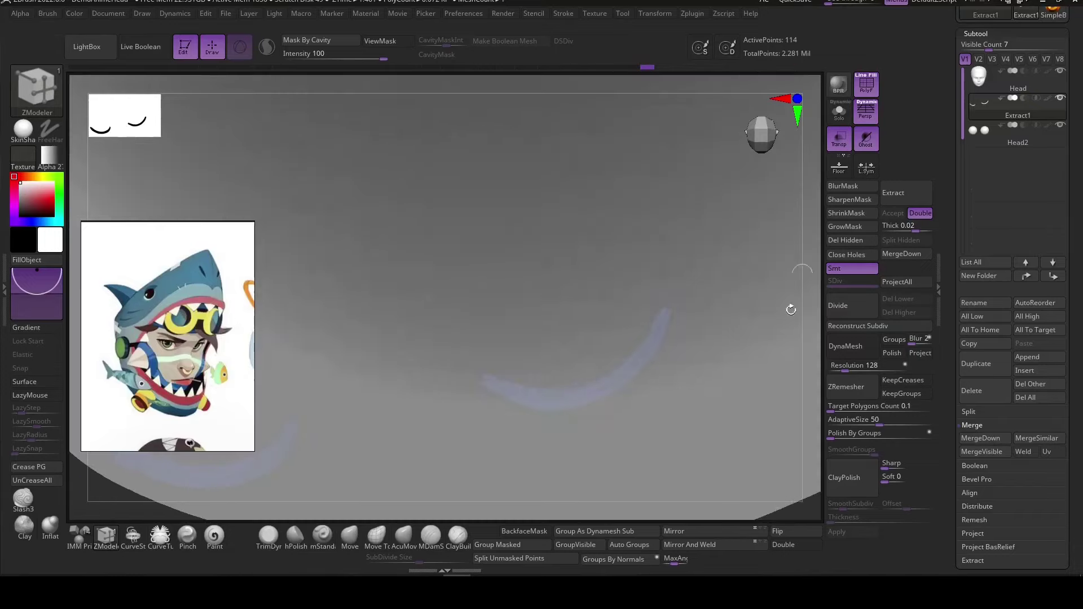
{"action": "left_click", "coordinate": [852, 517]}
{"action": "mouse_move", "coordinate": [536, 513]}
{"action": "right_mouse_down"}
{"action": "mouse_move", "coordinate": [699, 435]}
{"action": "mouse_move", "coordinate": [556, 346]}
{"action": "mouse_move", "coordinate": [454, 330]}
{"action": "mouse_move", "coordinate": [564, 361]}
{"action": "right_mouse_up"}
{"action": "left_click_drag", "start_coordinate": [872, 516], "coordinate": [719, 457]}
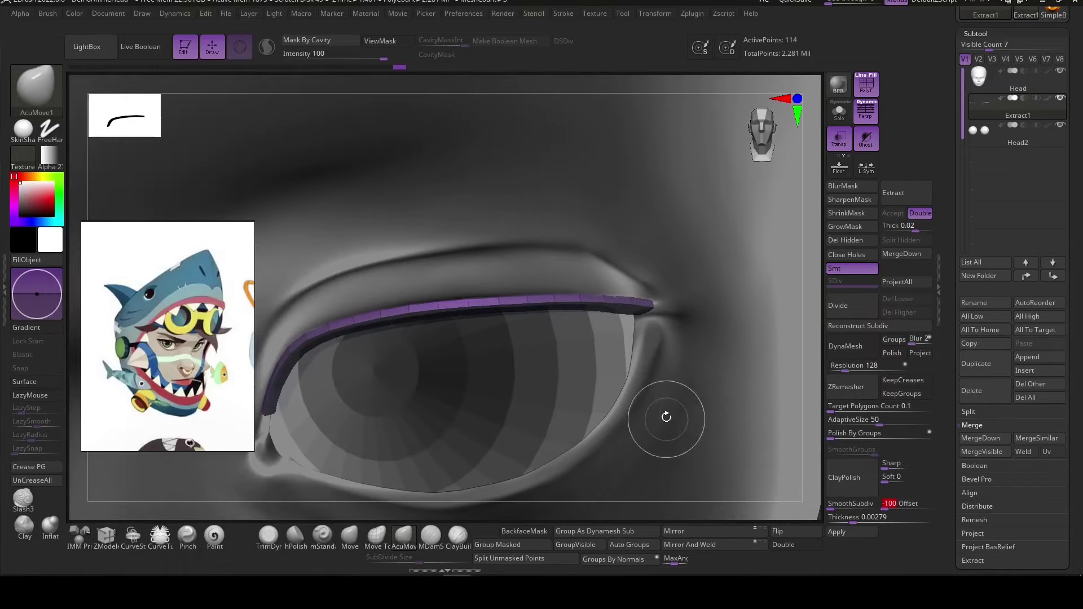
{"action": "mouse_move", "coordinate": [666, 415]}
{"action": "right_mouse_down"}
{"action": "mouse_move", "coordinate": [688, 350]}
{"action": "mouse_move", "coordinate": [662, 359]}
{"action": "mouse_move", "coordinate": [661, 309]}
{"action": "mouse_move", "coordinate": [639, 322]}
{"action": "right_mouse_up"}
Turn off see-through and set the ZModeler edge action to extrude, snapping to the surface.
{"action": "right_click", "coordinate": [605, 272]}
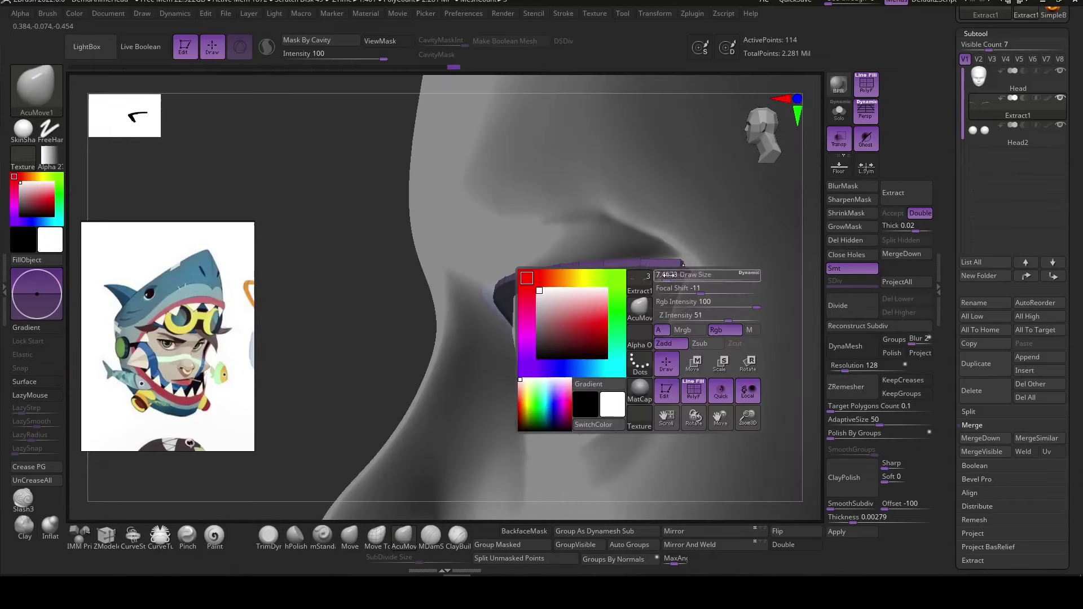
{"action": "right_click_drag", "start_coordinate": [605, 272], "coordinate": [599, 261]}
{"action": "right_click_drag", "start_coordinate": [565, 331], "coordinate": [593, 292]}
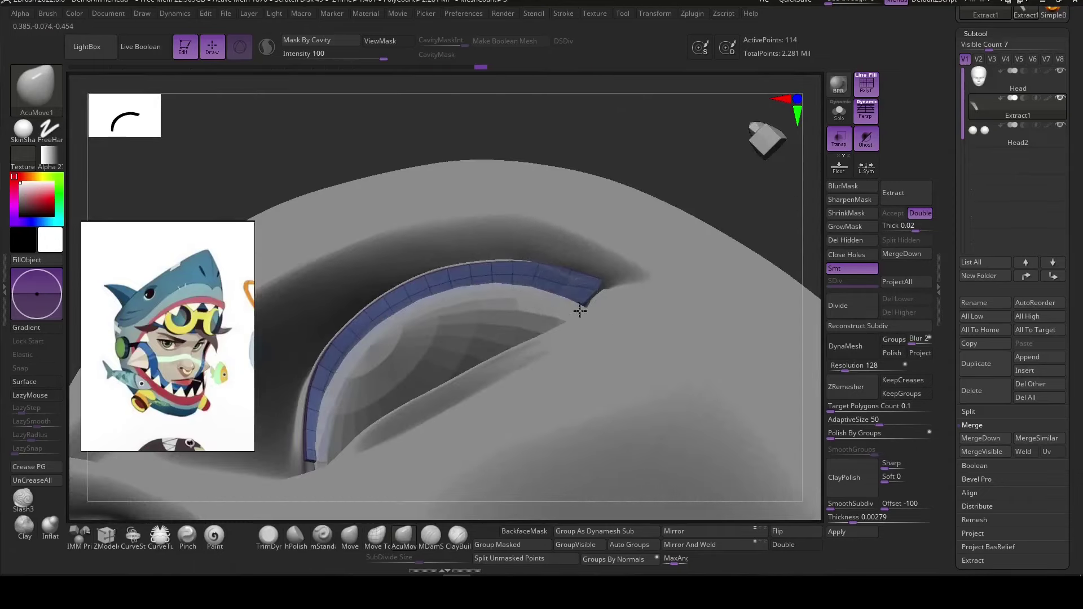
{"action": "left_click", "coordinate": [838, 138]}
{"action": "right_click_drag", "start_coordinate": [733, 254], "coordinate": [773, 231]}
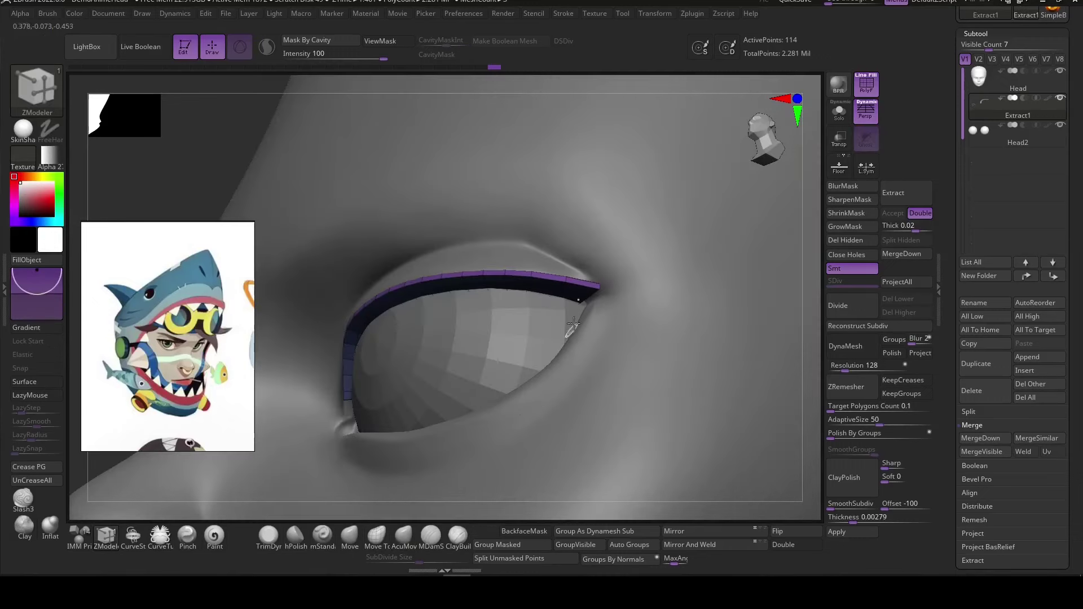
{"action": "right_click", "coordinate": [590, 289]}
{"action": "left_click", "coordinate": [588, 208]}
{"action": "left_click", "coordinate": [618, 406]}
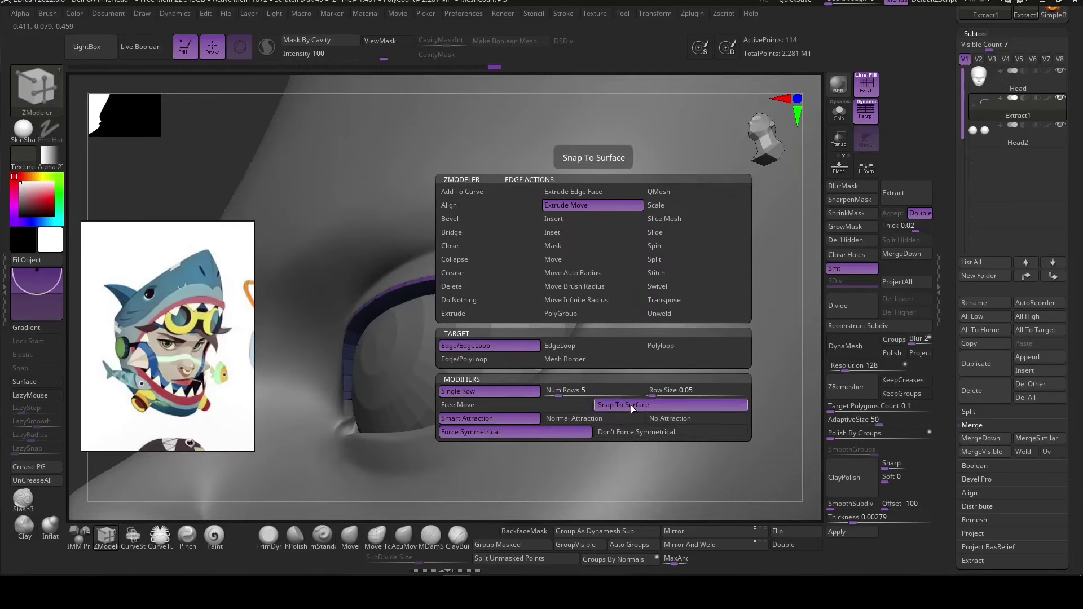
Hide stray polygons at the strip end and shift it toward the eye corner.
{"action": "right_click_drag", "start_coordinate": [594, 503], "coordinate": [604, 455]}
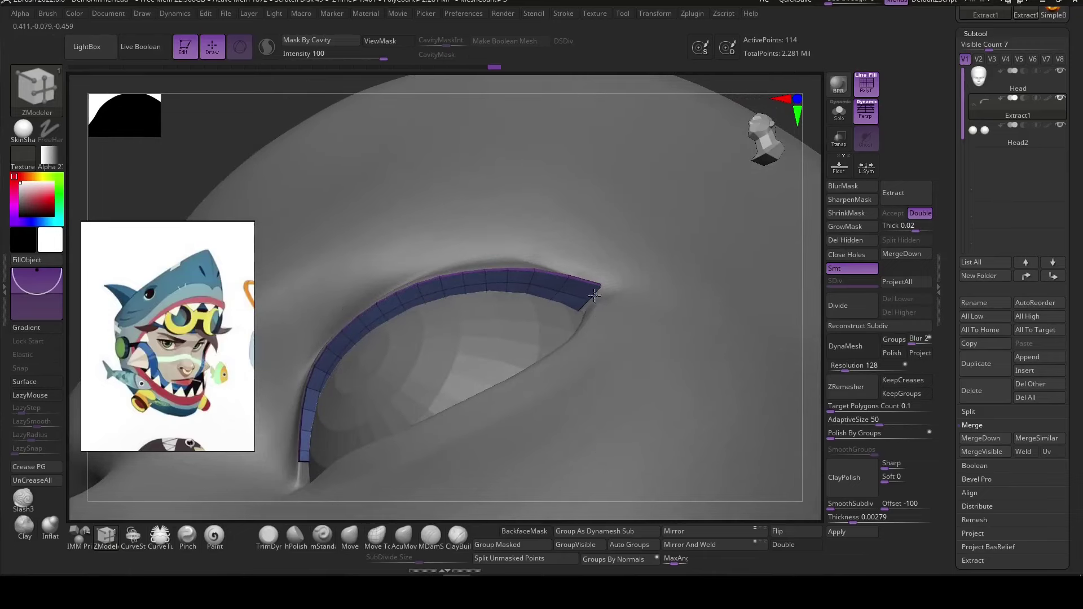
{"action": "right_click_drag", "start_coordinate": [614, 384], "coordinate": [764, 370]}
{"action": "mouse_move", "coordinate": [589, 327]}
{"action": "right_mouse_down"}
{"action": "mouse_move", "coordinate": [785, 370]}
{"action": "mouse_move", "coordinate": [694, 319]}
{"action": "right_mouse_up"}
{"action": "left_click_drag", "start_coordinate": [578, 307], "coordinate": [581, 309], "text": "ctrl+alt+shift"}
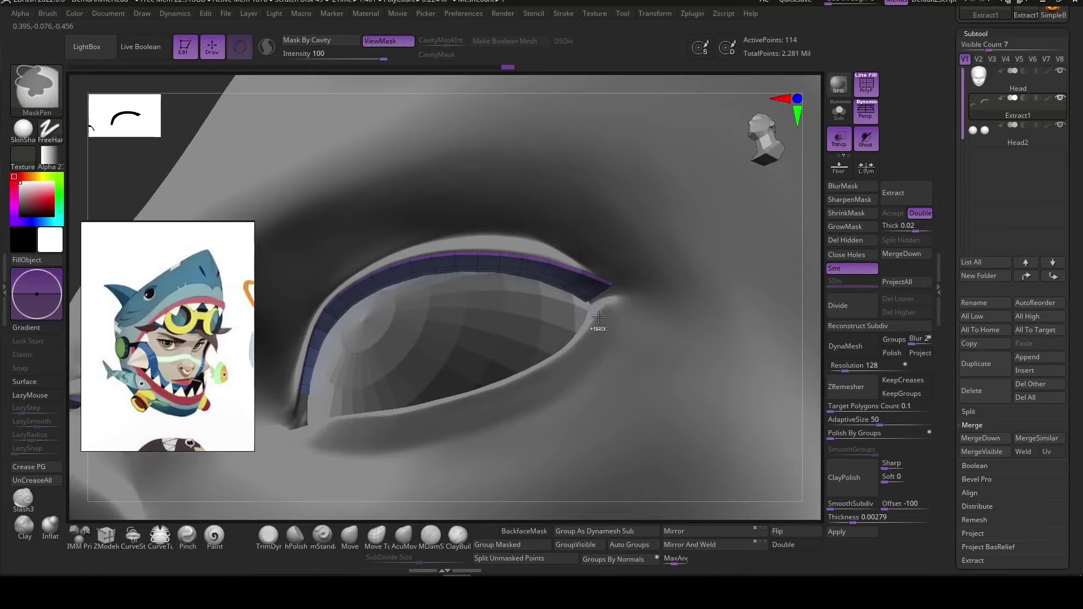
{"action": "key", "text": "w"}
{"action": "right_click_drag", "start_coordinate": [598, 316], "coordinate": [658, 387]}
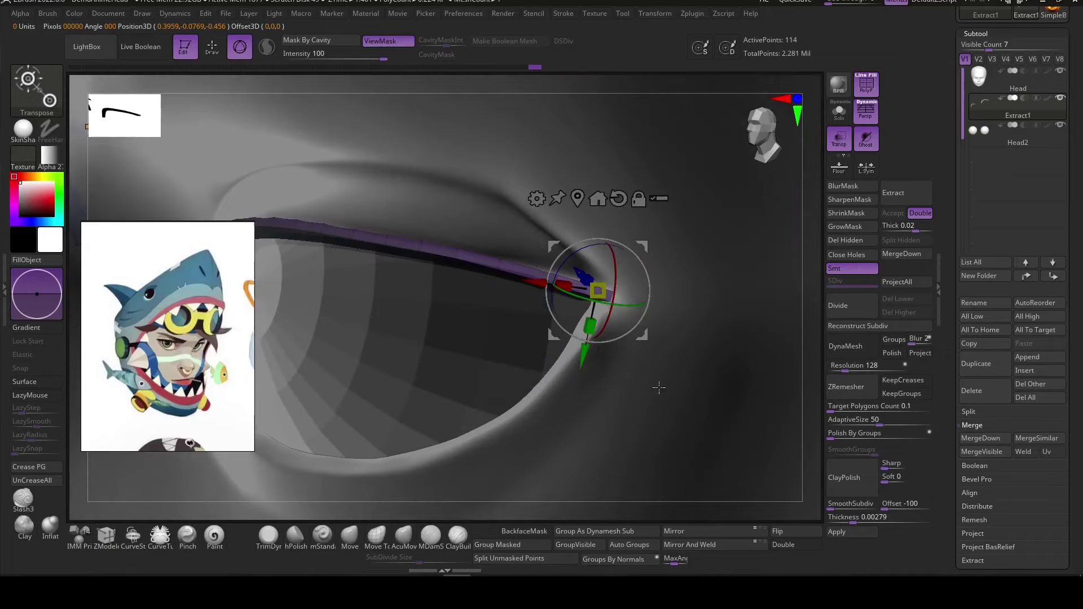
{"action": "left_click_drag", "start_coordinate": [658, 387], "coordinate": [558, 287]}
Hide more end polygons and rotate the strip end into the eye corner.
{"action": "mouse_move", "coordinate": [558, 286]}
{"action": "right_mouse_down"}
{"action": "mouse_move", "coordinate": [621, 271]}
{"action": "mouse_move", "coordinate": [604, 339]}
{"action": "right_mouse_up"}
{"action": "left_click_drag", "start_coordinate": [603, 338], "coordinate": [705, 322], "text": "ctrl+shift"}
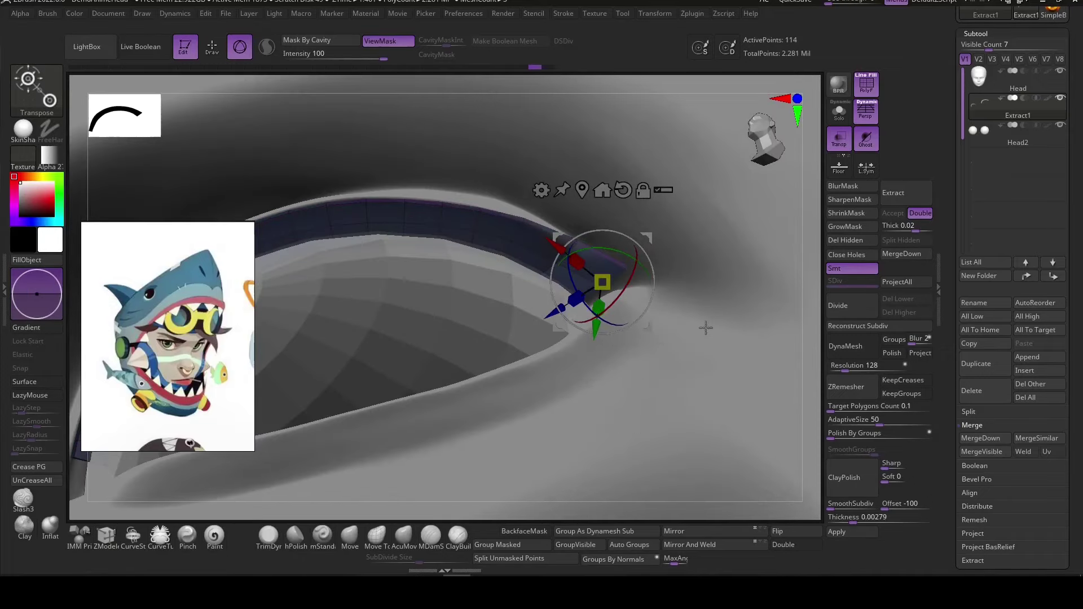
{"action": "right_click_drag", "start_coordinate": [705, 322], "coordinate": [707, 298]}
{"action": "key", "text": "w"}
{"action": "right_click_drag", "start_coordinate": [648, 377], "coordinate": [571, 370]}
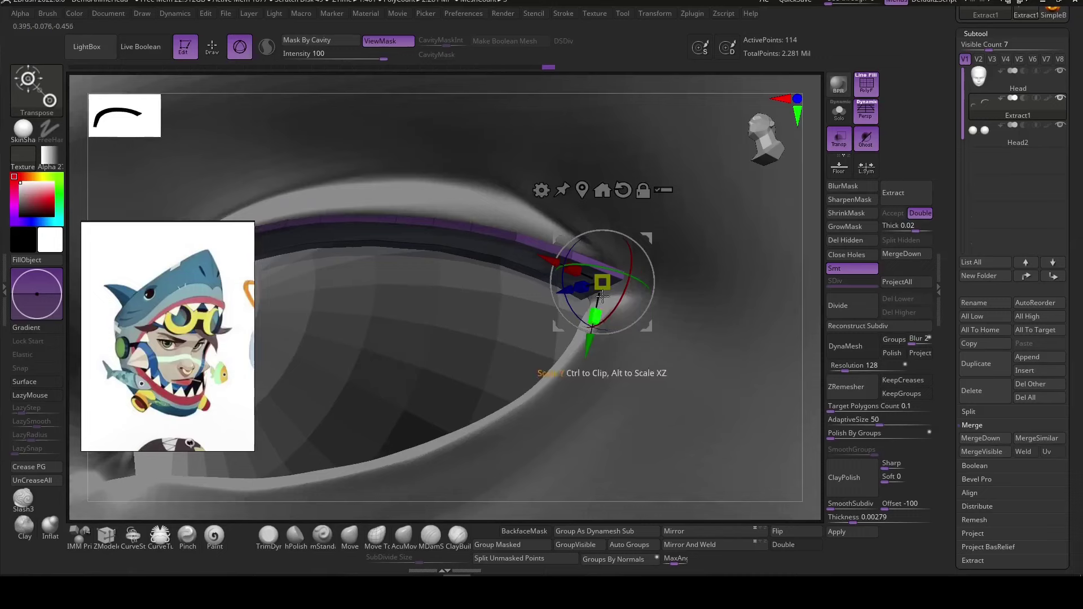
{"action": "left_click_drag", "start_coordinate": [572, 266], "coordinate": [588, 275]}
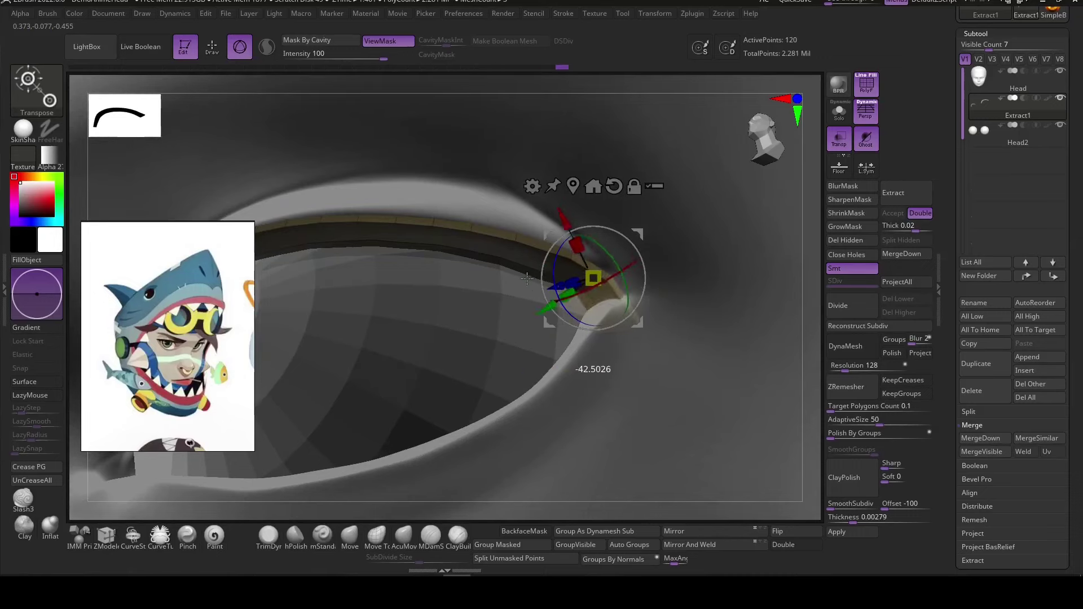
Select the Head subtool with PolyFrame on and frame the eye area.
{"action": "key", "text": "q"}
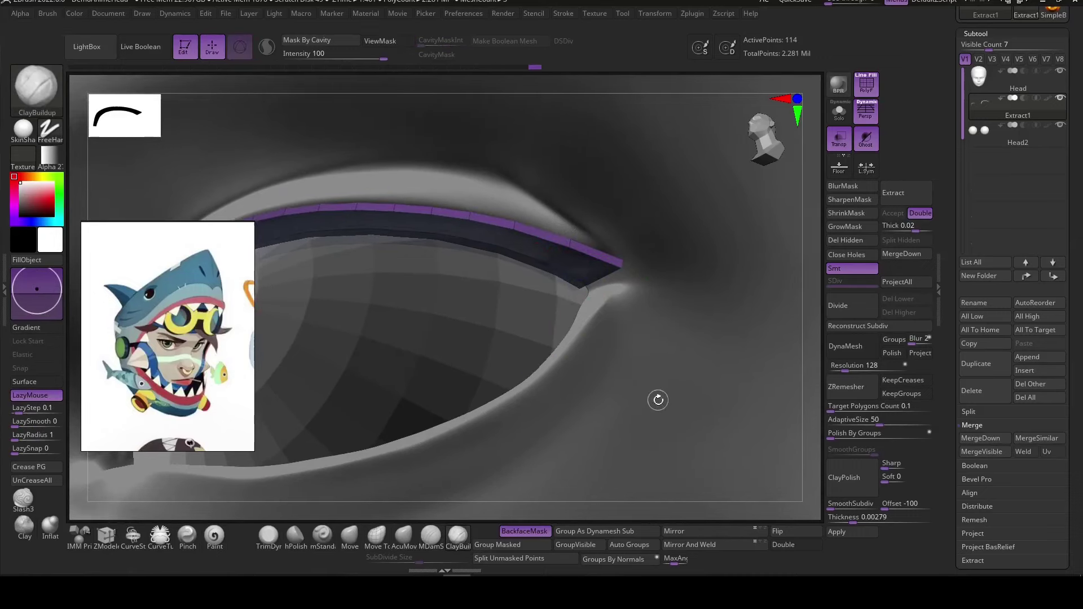
{"action": "left_click", "coordinate": [679, 394], "text": "alt"}
{"action": "key", "text": "shift+f"}
{"action": "left_click_drag", "start_coordinate": [680, 394], "coordinate": [815, 379], "text": "shift"}
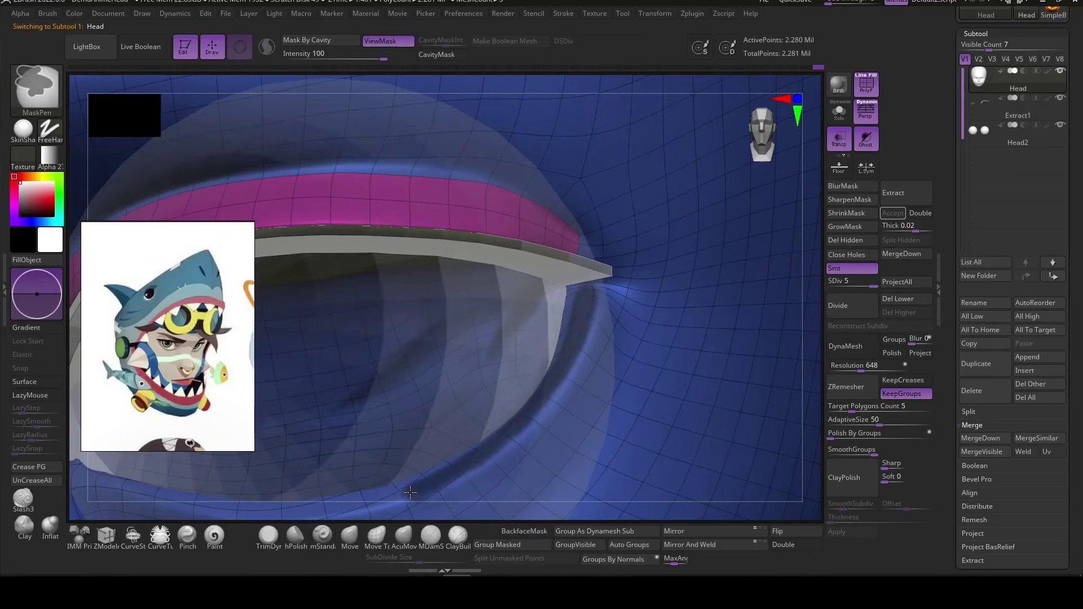
{"action": "right_click_drag", "start_coordinate": [86, 471], "coordinate": [648, 260]}
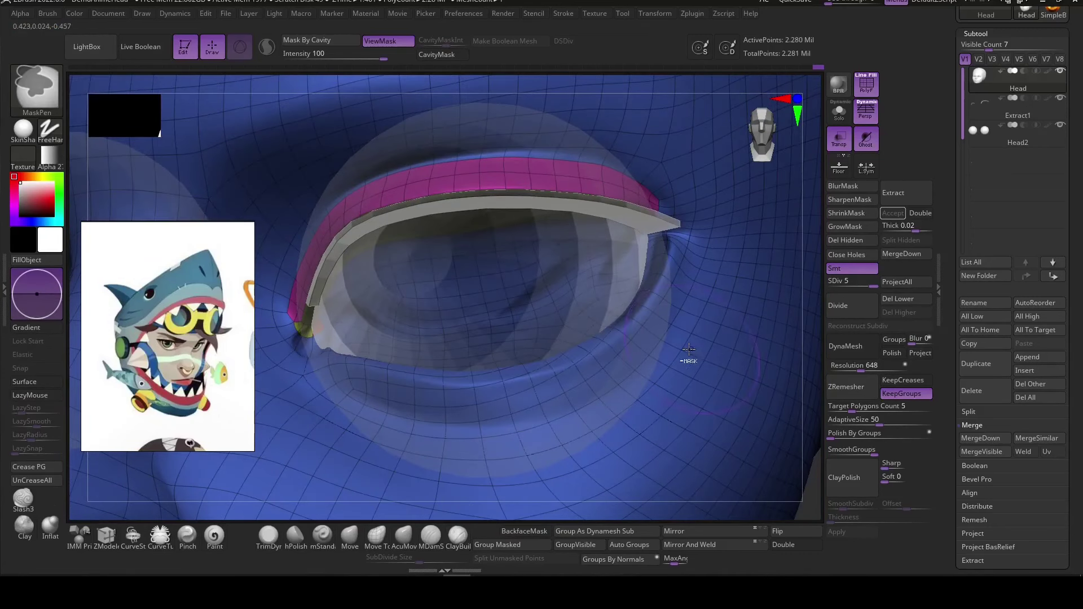
{"action": "mouse_move", "coordinate": [559, 362]}
{"action": "right_mouse_down"}
{"action": "mouse_move", "coordinate": [790, 338]}
{"action": "mouse_move", "coordinate": [769, 452]}
{"action": "right_mouse_up"}
{"action": "left_click", "coordinate": [523, 249], "text": "ctrl+shift"}
{"action": "left_click", "coordinate": [677, 366], "text": "ctrl+shift"}
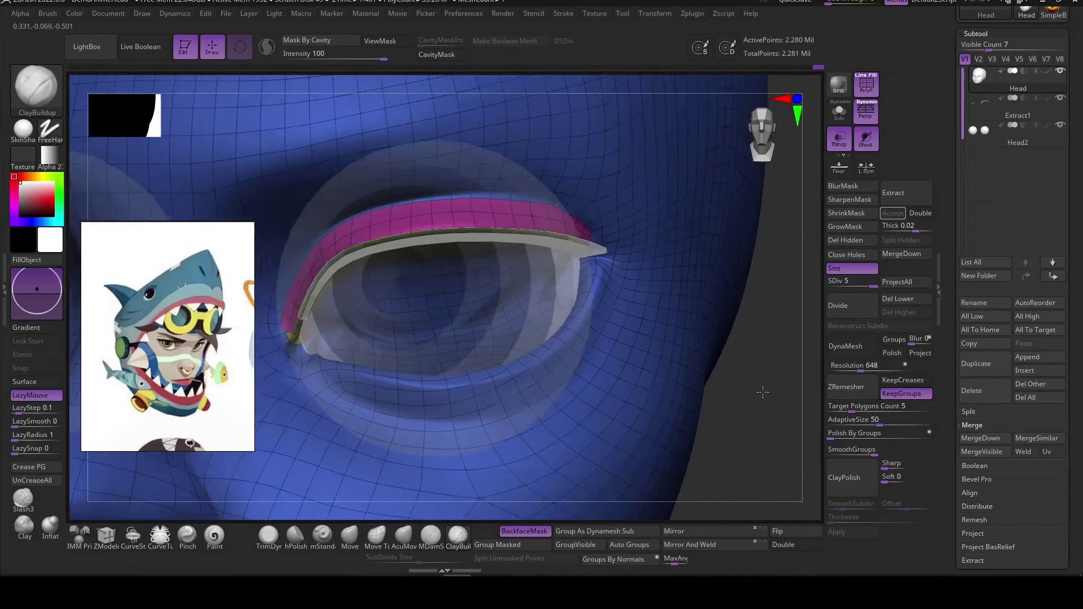
{"action": "left_click_drag", "start_coordinate": [677, 367], "coordinate": [734, 427]}
Mask the lower eyelid edge, extract it, remesh it with ZRemesher and view it in Solo.
{"action": "key", "text": "ctrl"}
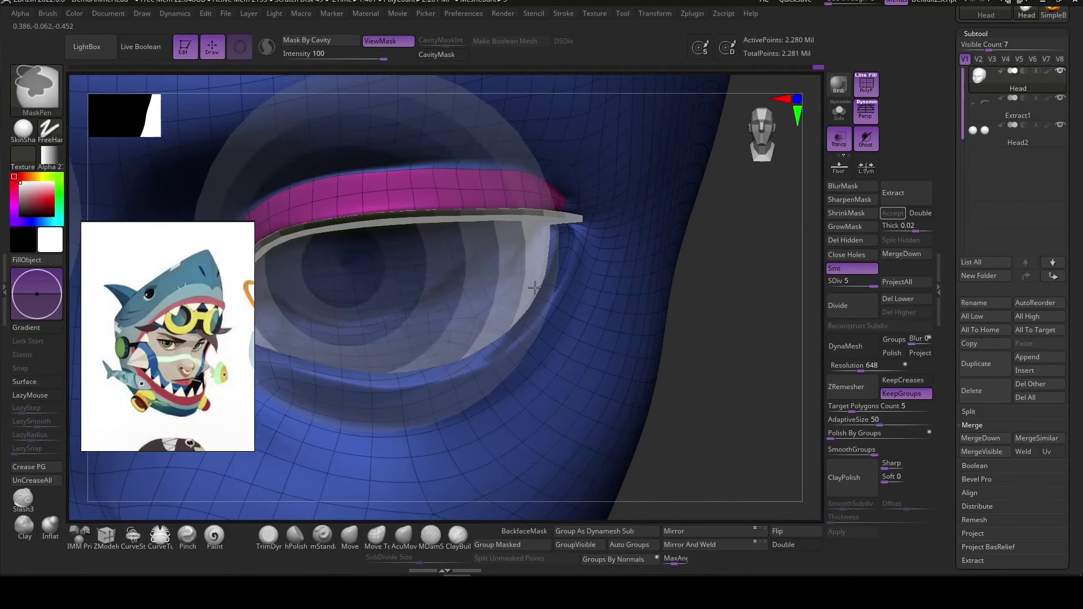
{"action": "left_click", "coordinate": [893, 213]}
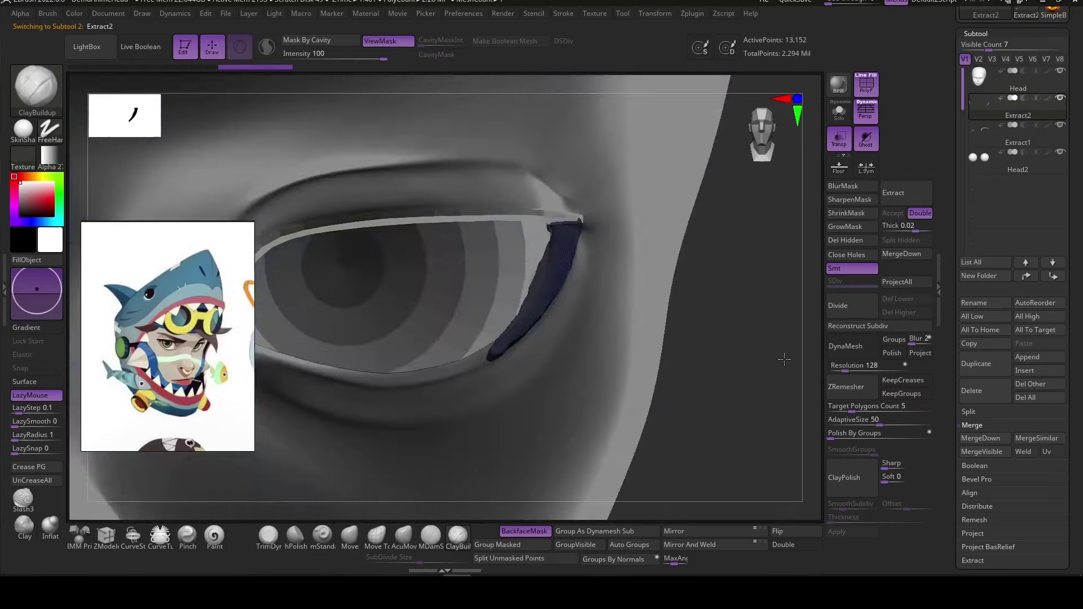
{"action": "type", "text": "0.1"}
{"action": "left_click", "coordinate": [844, 389]}
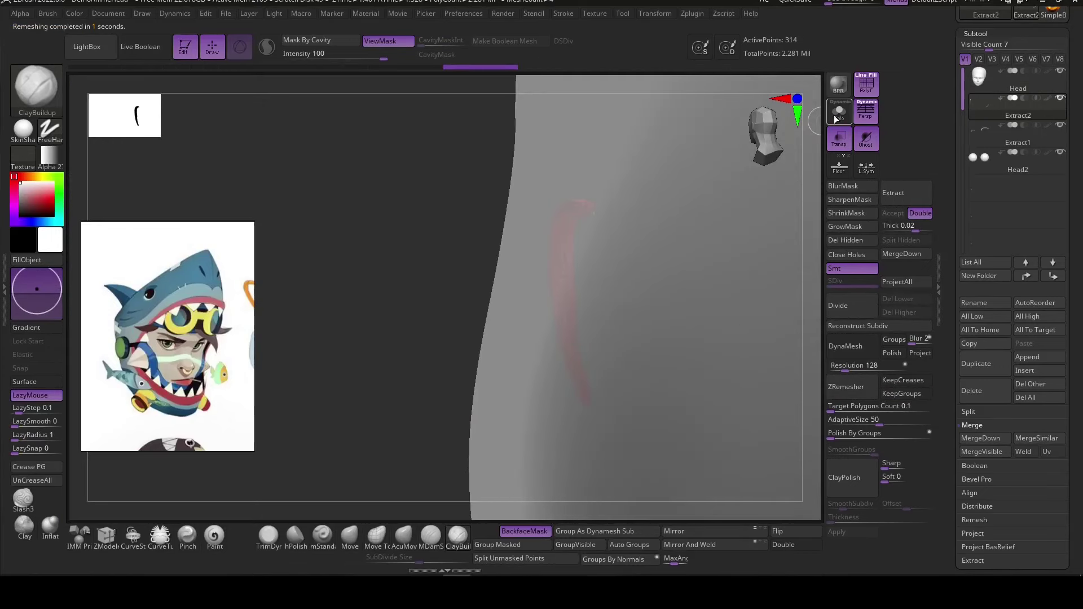
{"action": "left_click", "coordinate": [835, 113]}
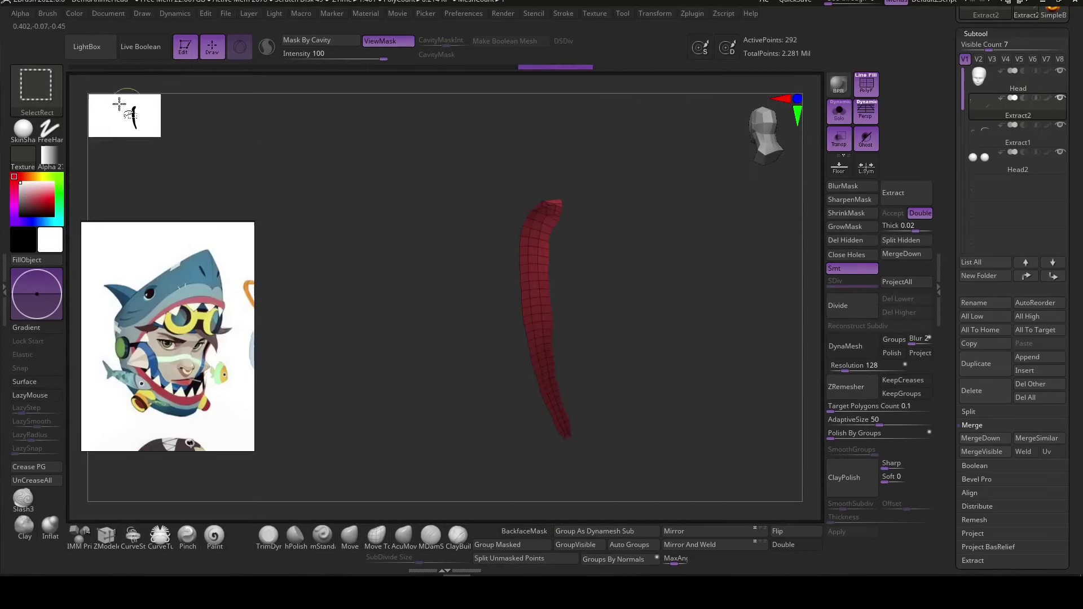
Delete the strip's lengthwise edge loops with ZModeler and set dynamic thickness to 0.00308.
{"action": "key", "text": "ctrl+shift"}
{"action": "mouse_move", "coordinate": [601, 148]}
{"action": "left_mouse_down"}
{"action": "mouse_move", "coordinate": [567, 322]}
{"action": "mouse_move", "coordinate": [448, 490]}
{"action": "left_mouse_up"}
{"action": "key", "text": "b"}
{"action": "key", "text": "z"}
{"action": "key", "text": "m"}
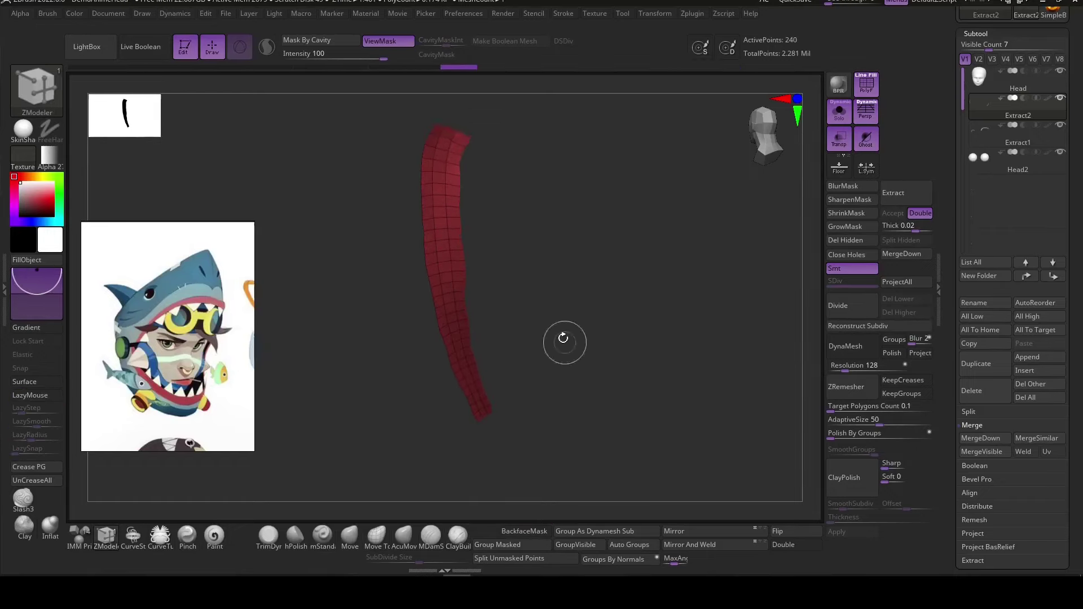
{"action": "key", "text": "space"}
{"action": "left_click", "coordinate": [447, 171]}
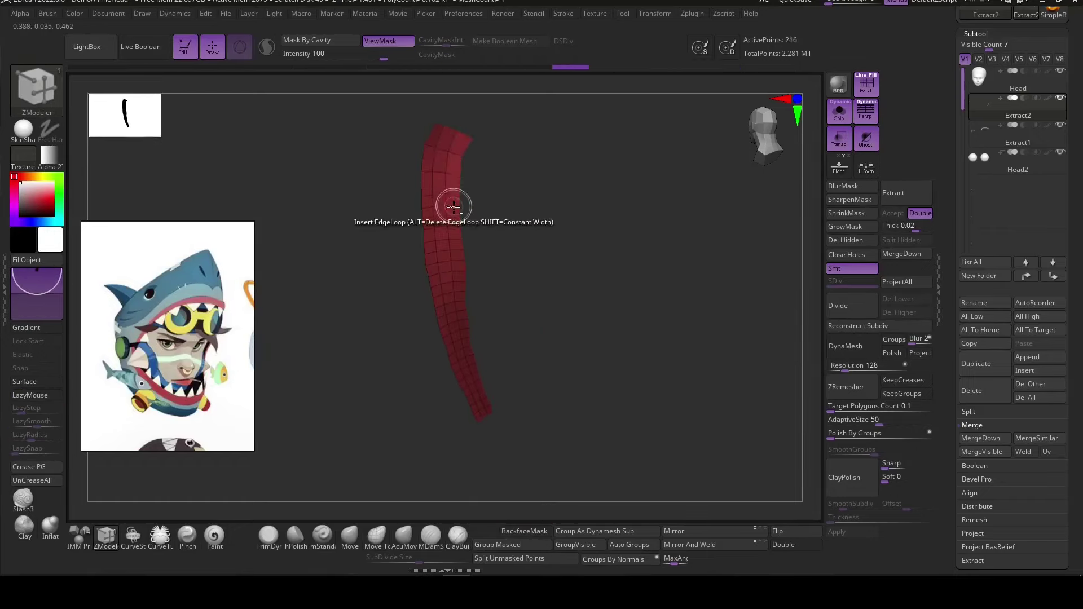
{"action": "mouse_move", "coordinate": [484, 257]}
{"action": "left_mouse_down"}
{"action": "mouse_move", "coordinate": [453, 303]}
{"action": "mouse_move", "coordinate": [458, 376]}
{"action": "left_mouse_up"}
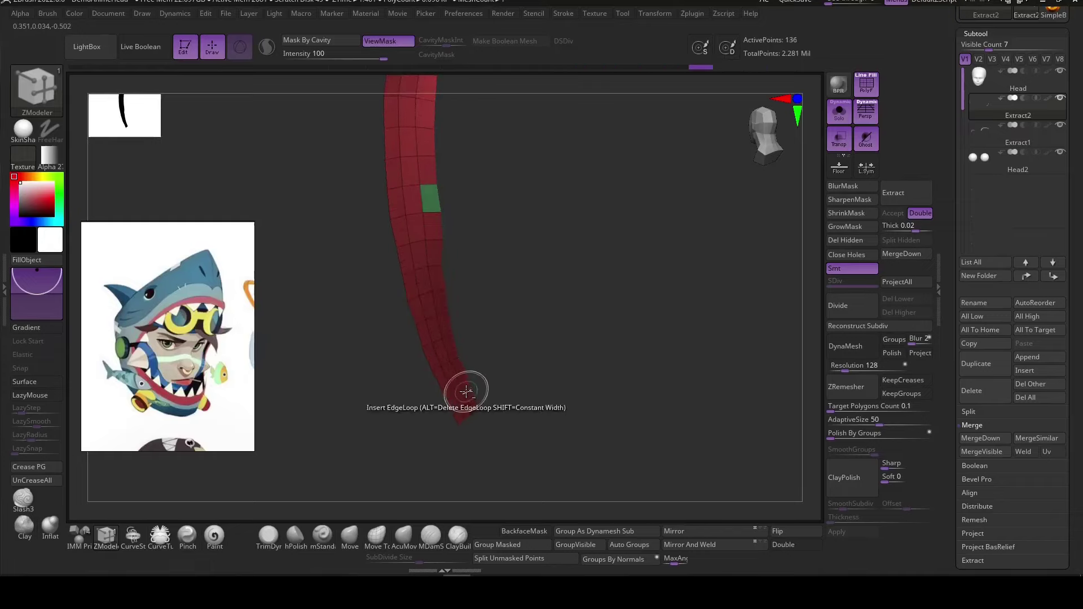
{"action": "left_click", "coordinate": [428, 305], "text": "alt"}
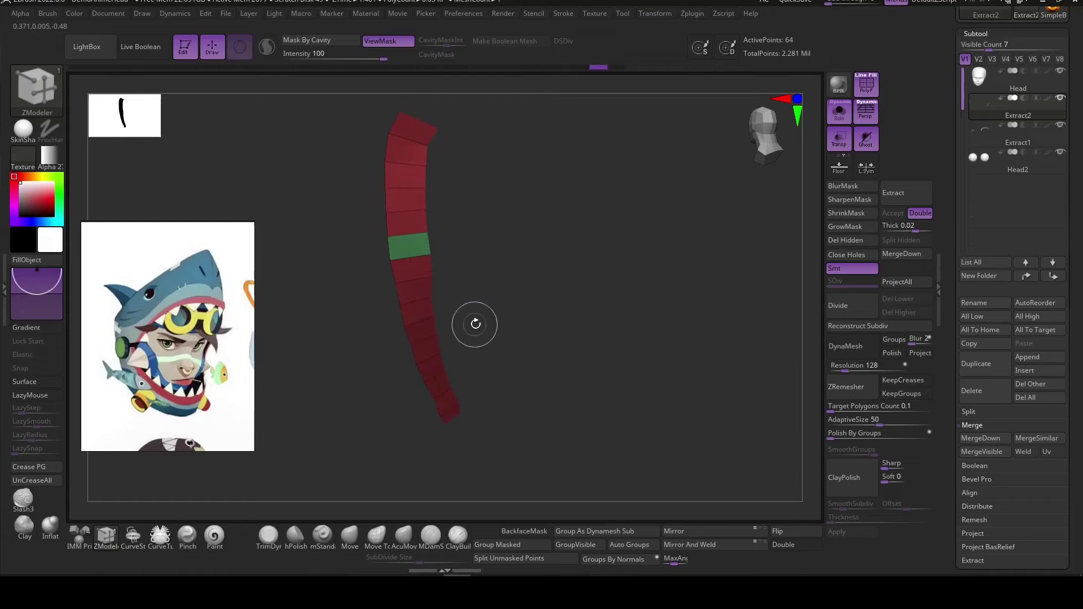
{"action": "left_click_drag", "start_coordinate": [475, 324], "coordinate": [445, 193]}
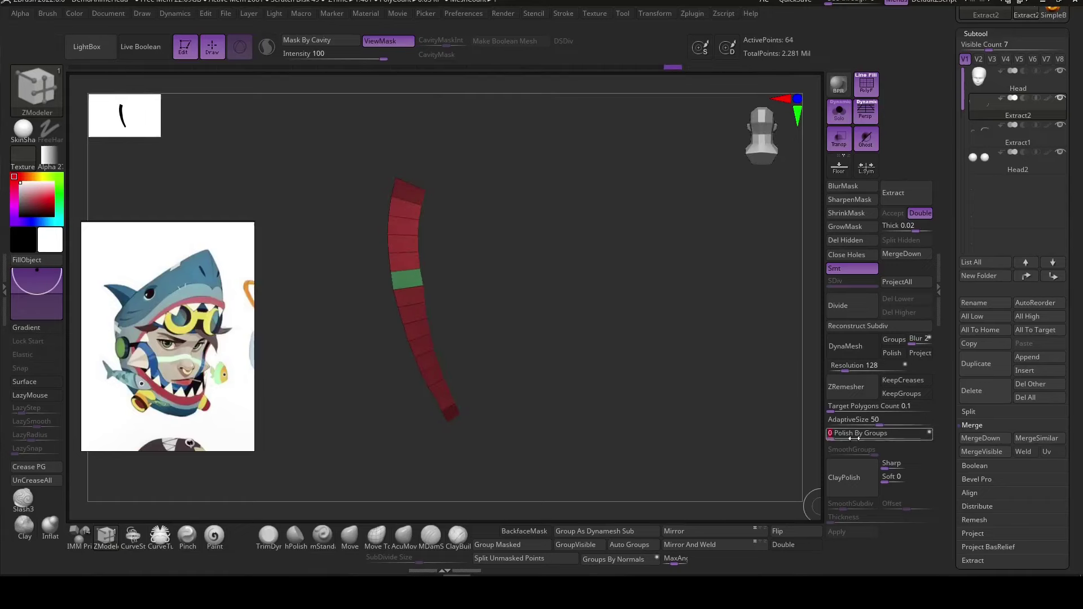
{"action": "left_click_drag", "start_coordinate": [495, 365], "coordinate": [481, 267]}
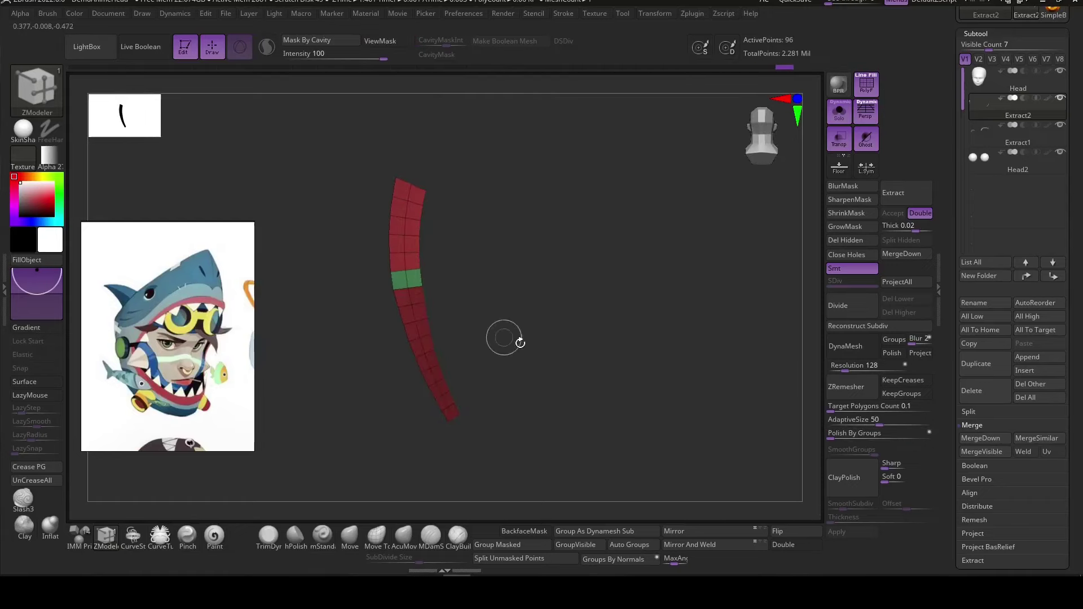
{"action": "left_click_drag", "start_coordinate": [829, 516], "coordinate": [853, 517]}
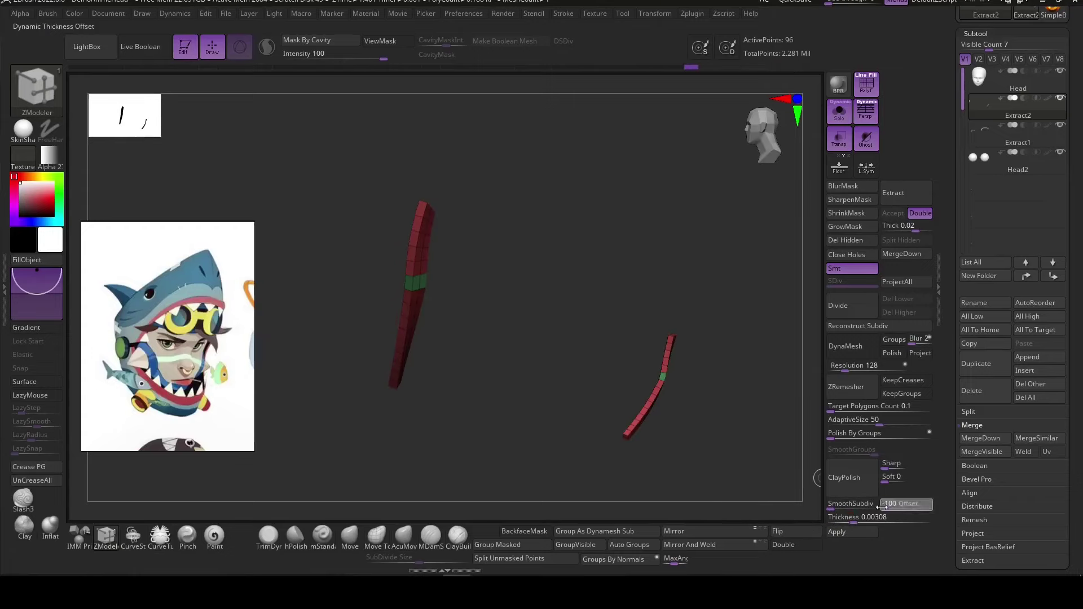
{"action": "left_click_drag", "start_coordinate": [423, 469], "coordinate": [374, 449]}
Shape the lower strip along the eye's outer edge with AcuMove.
{"action": "left_click_drag", "start_coordinate": [745, 428], "coordinate": [731, 411]}
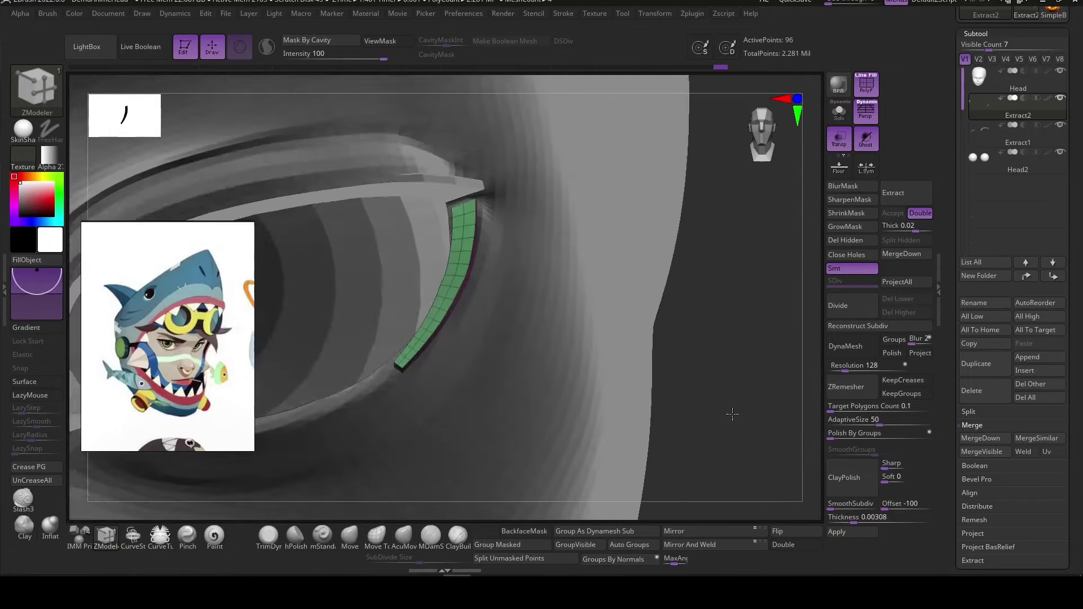
{"action": "left_click", "coordinate": [403, 535]}
{"action": "mouse_move", "coordinate": [460, 185]}
{"action": "right_mouse_down"}
{"action": "mouse_move", "coordinate": [473, 185]}
{"action": "mouse_move", "coordinate": [489, 236]}
{"action": "right_mouse_up"}
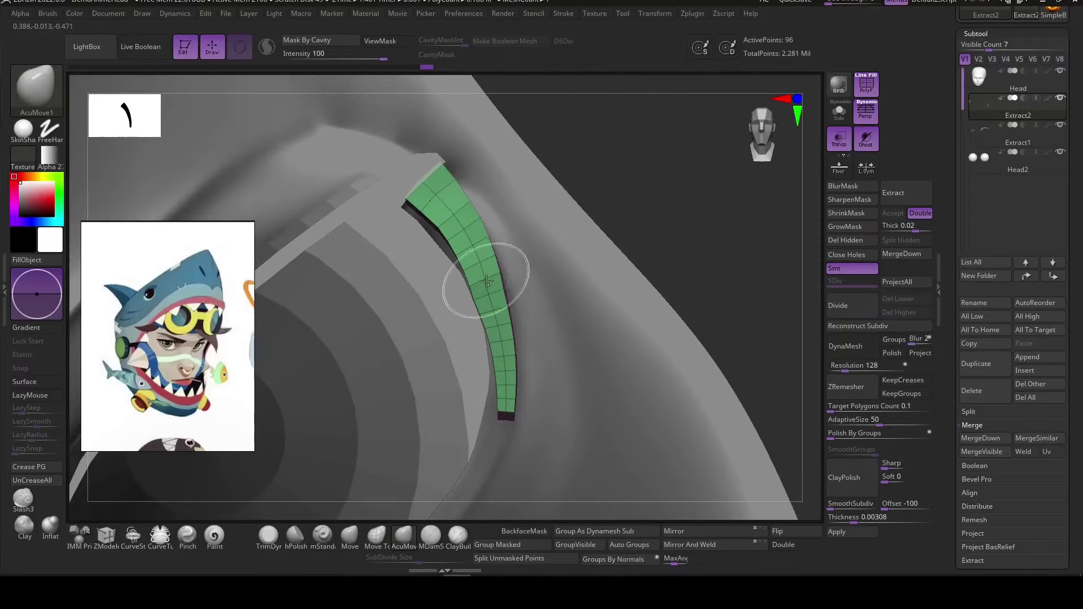
{"action": "mouse_move", "coordinate": [486, 281]}
{"action": "right_mouse_down"}
{"action": "mouse_move", "coordinate": [529, 333]}
{"action": "mouse_move", "coordinate": [459, 399]}
{"action": "right_mouse_up"}
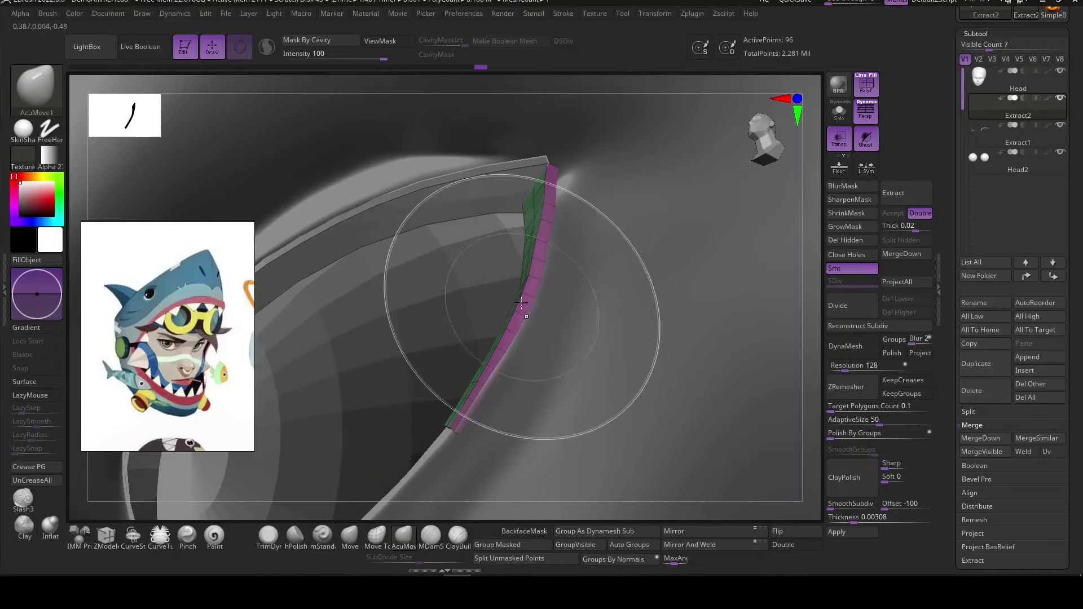
{"action": "mouse_move", "coordinate": [583, 211]}
{"action": "right_mouse_down"}
{"action": "mouse_move", "coordinate": [546, 174]}
{"action": "mouse_move", "coordinate": [536, 141]}
{"action": "mouse_move", "coordinate": [635, 259]}
{"action": "right_mouse_up"}
Merge Extract2 down with the upper eyelid strip Extract1.
{"action": "left_click", "coordinate": [664, 270], "text": "alt"}
{"action": "left_click", "coordinate": [517, 260], "text": "alt"}
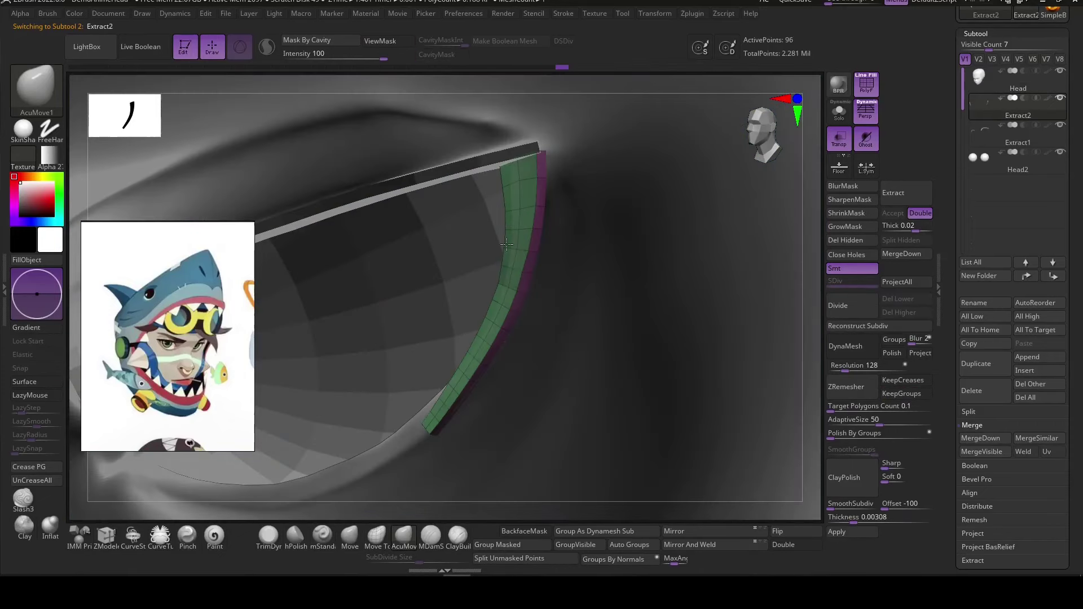
{"action": "mouse_move", "coordinate": [452, 392]}
{"action": "right_mouse_down"}
{"action": "mouse_move", "coordinate": [587, 439]}
{"action": "mouse_move", "coordinate": [645, 391]}
{"action": "right_mouse_up"}
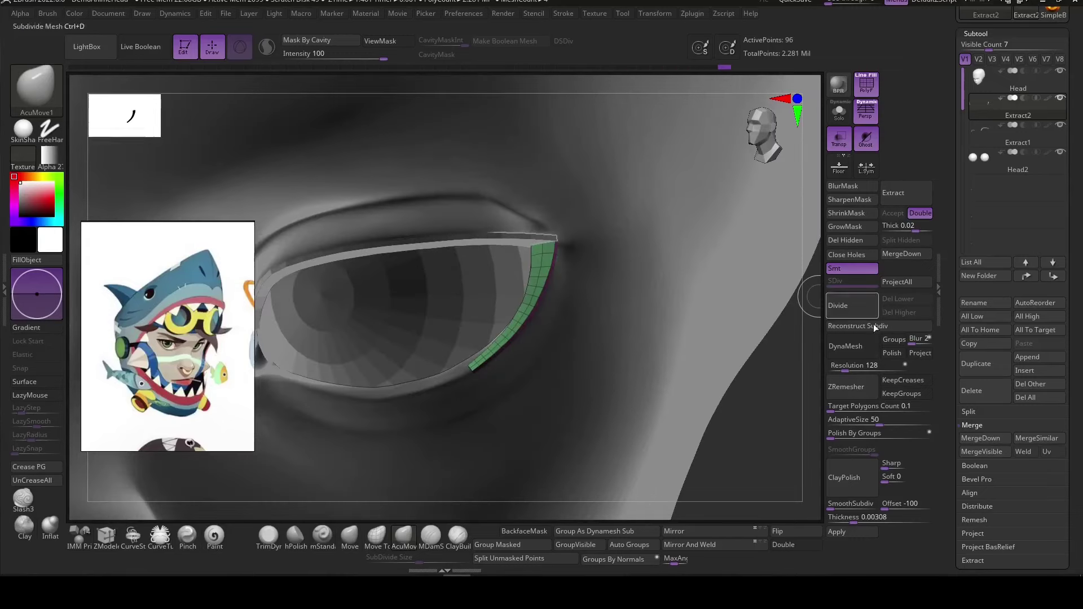
{"action": "left_click", "coordinate": [901, 253]}
{"action": "left_click", "coordinate": [883, 462]}
{"action": "right_click_drag", "start_coordinate": [677, 367], "coordinate": [565, 242]}
Inspect the eyelid rim from front and below, switching between the Head and Extract2 subtools.
{"action": "left_click", "coordinate": [558, 236], "text": "alt"}
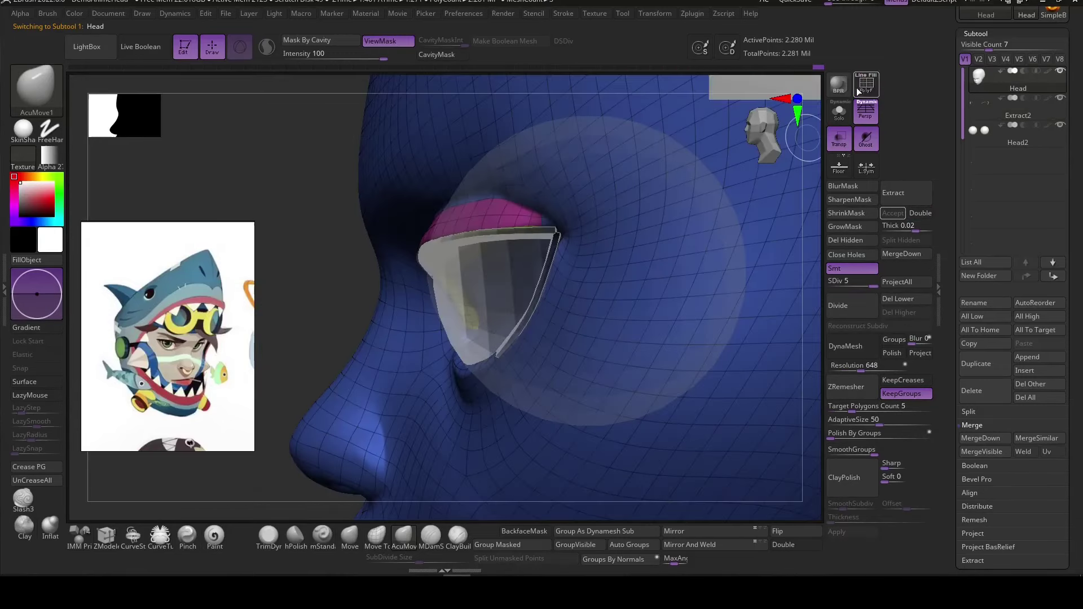
{"action": "right_click_drag", "start_coordinate": [530, 211], "coordinate": [515, 490]}
{"action": "left_click", "coordinate": [431, 535]}
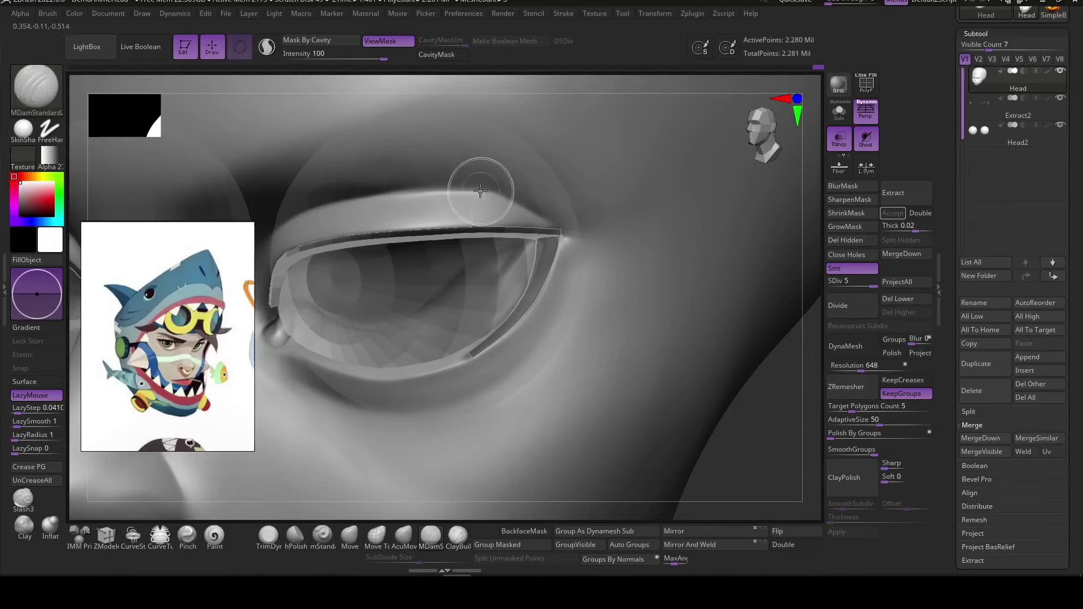
{"action": "mouse_move", "coordinate": [530, 212]}
{"action": "right_mouse_down"}
{"action": "mouse_move", "coordinate": [737, 460]}
{"action": "mouse_move", "coordinate": [694, 342]}
{"action": "right_mouse_up"}
{"action": "right_click_drag", "start_coordinate": [725, 387], "coordinate": [574, 368]}
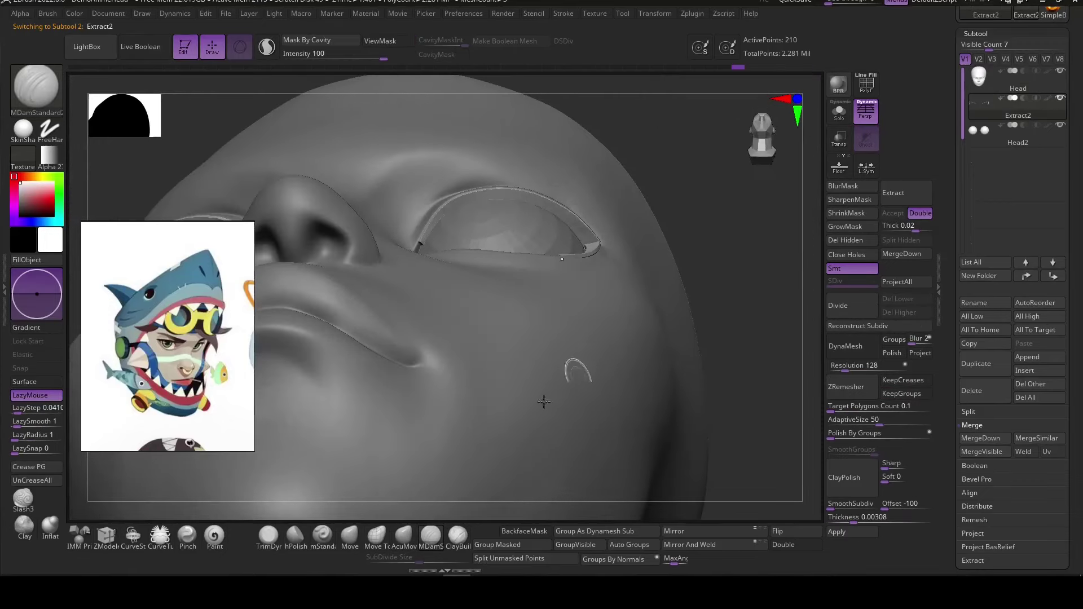
{"action": "left_click", "coordinate": [588, 228], "text": "alt"}
{"action": "right_click_drag", "start_coordinate": [606, 238], "coordinate": [565, 208]}
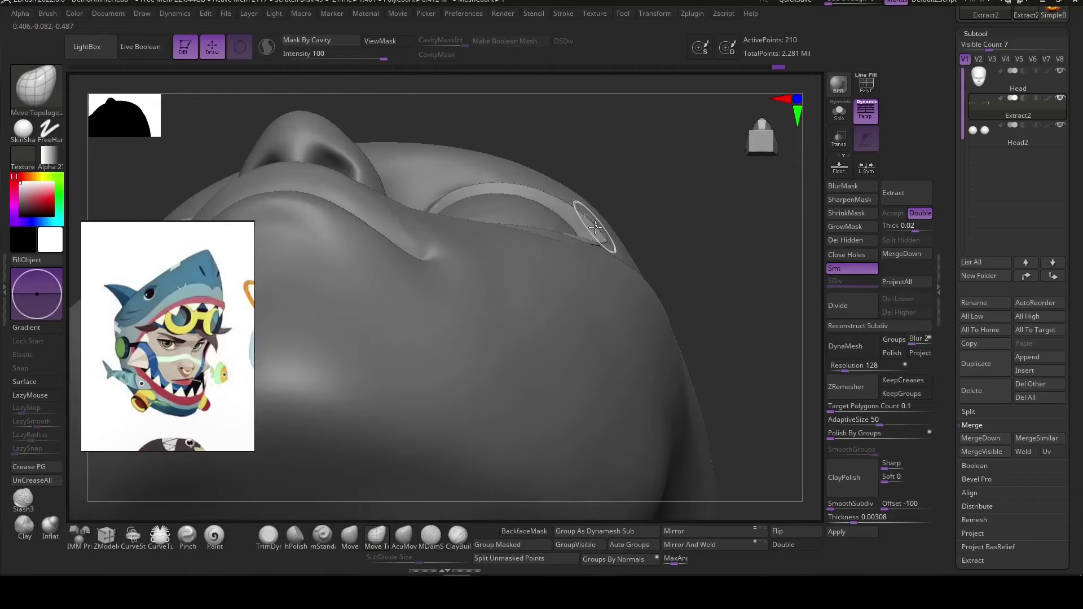
{"action": "mouse_move", "coordinate": [699, 239]}
{"action": "right_mouse_down"}
{"action": "mouse_move", "coordinate": [699, 342]}
{"action": "mouse_move", "coordinate": [725, 374]}
{"action": "right_mouse_up"}
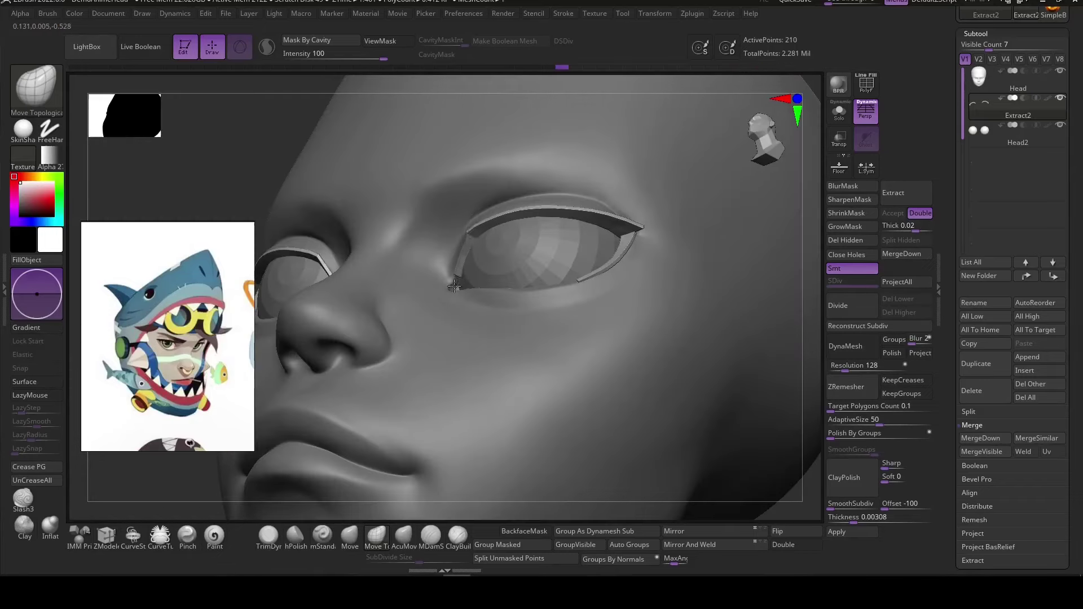
{"action": "right_click_drag", "start_coordinate": [455, 276], "coordinate": [457, 280], "text": "shift"}
{"action": "mouse_move", "coordinate": [692, 405]}
{"action": "right_mouse_down"}
{"action": "mouse_move", "coordinate": [713, 412]}
{"action": "mouse_move", "coordinate": [722, 438]}
{"action": "mouse_move", "coordinate": [716, 411]}
{"action": "mouse_move", "coordinate": [751, 222]}
{"action": "mouse_move", "coordinate": [727, 438]}
{"action": "right_mouse_up"}
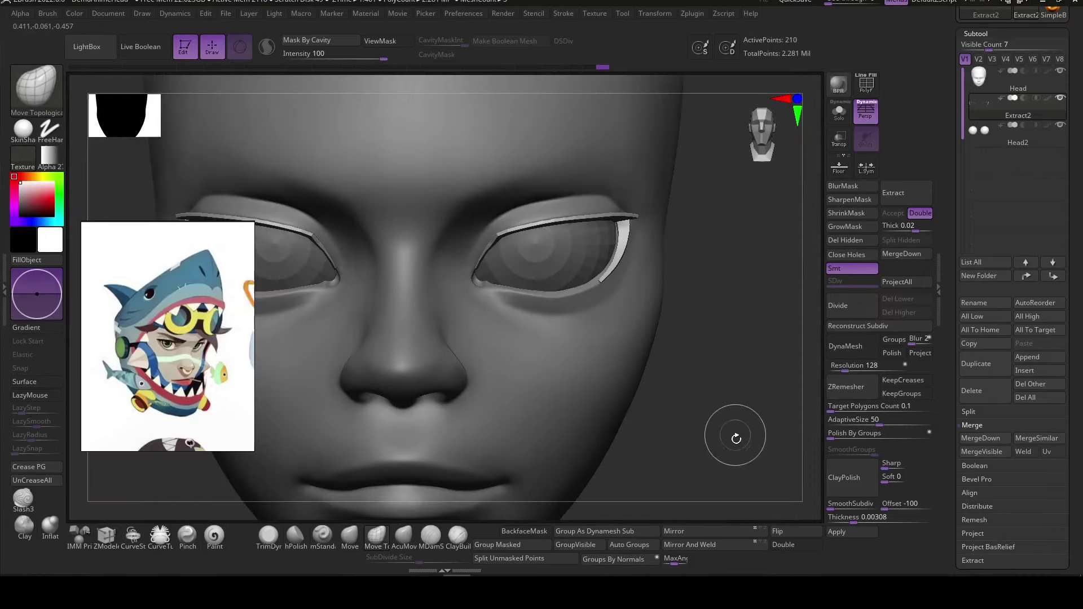
Subdivide the eyelid rim mesh up to SDiv 4 with Ctrl+D.
{"action": "key", "text": "shift+f"}
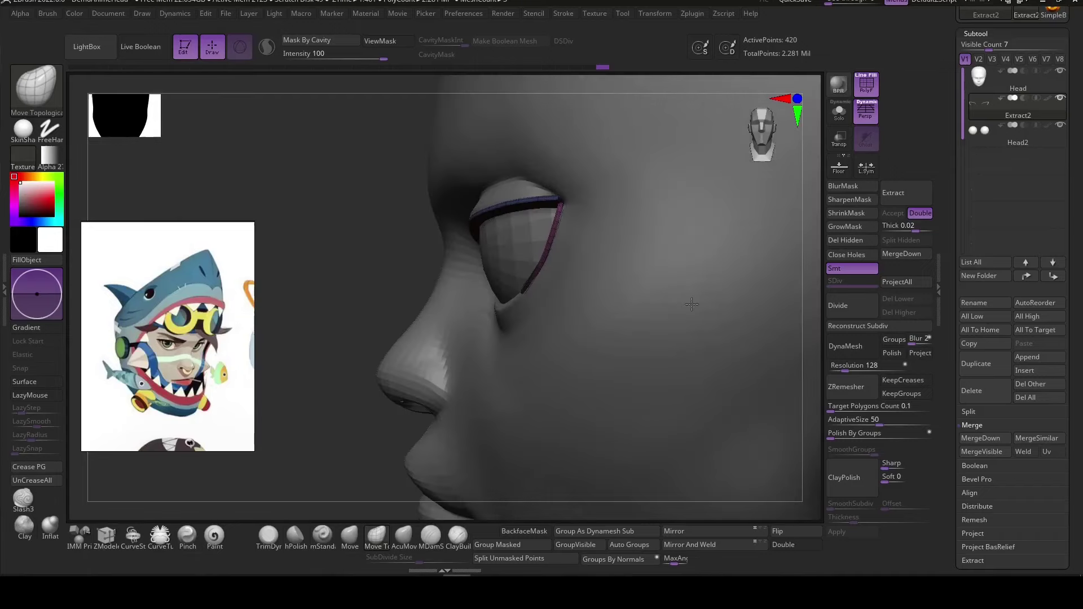
{"action": "mouse_move", "coordinate": [714, 390]}
{"action": "right_mouse_down"}
{"action": "mouse_move", "coordinate": [331, 476]}
{"action": "mouse_move", "coordinate": [507, 479]}
{"action": "right_mouse_up"}
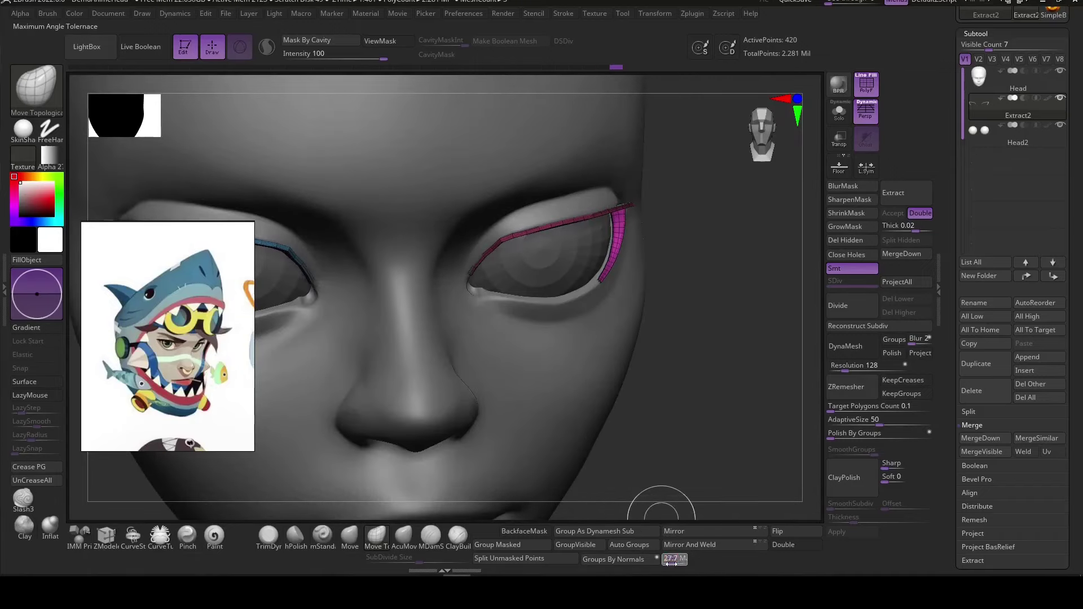
{"action": "mouse_move", "coordinate": [622, 415]}
{"action": "right_mouse_down"}
{"action": "mouse_move", "coordinate": [621, 457]}
{"action": "mouse_move", "coordinate": [677, 412]}
{"action": "mouse_move", "coordinate": [507, 412]}
{"action": "mouse_move", "coordinate": [677, 428]}
{"action": "right_mouse_up"}
{"action": "left_click", "coordinate": [838, 305]}
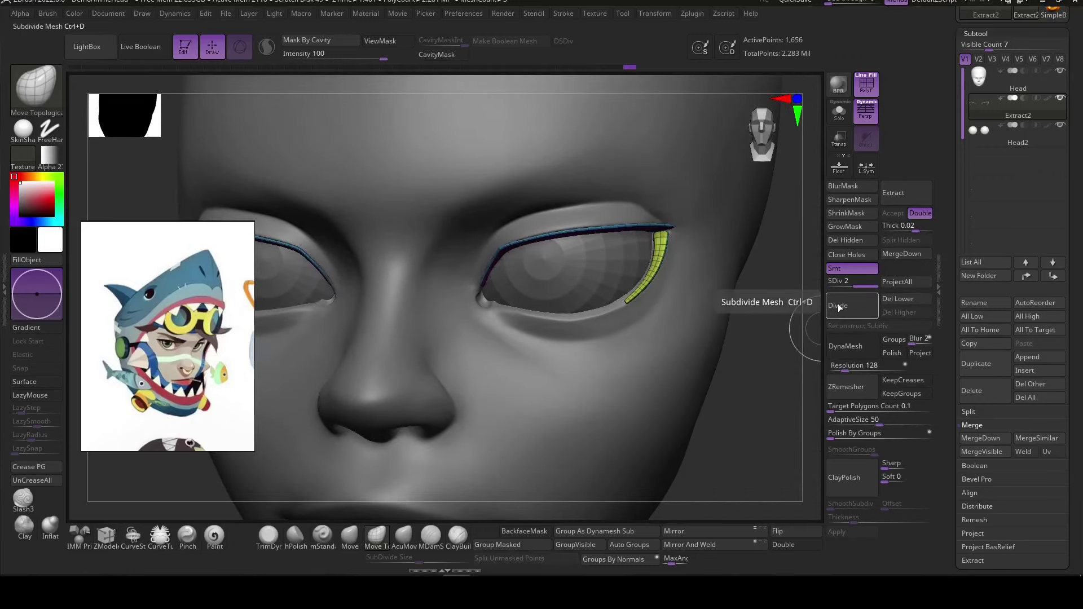
{"action": "key", "text": "ctrl+z"}
{"action": "right_click_drag", "start_coordinate": [762, 423], "coordinate": [384, 375]}
{"action": "right_click_drag", "start_coordinate": [105, 472], "coordinate": [821, 323]}
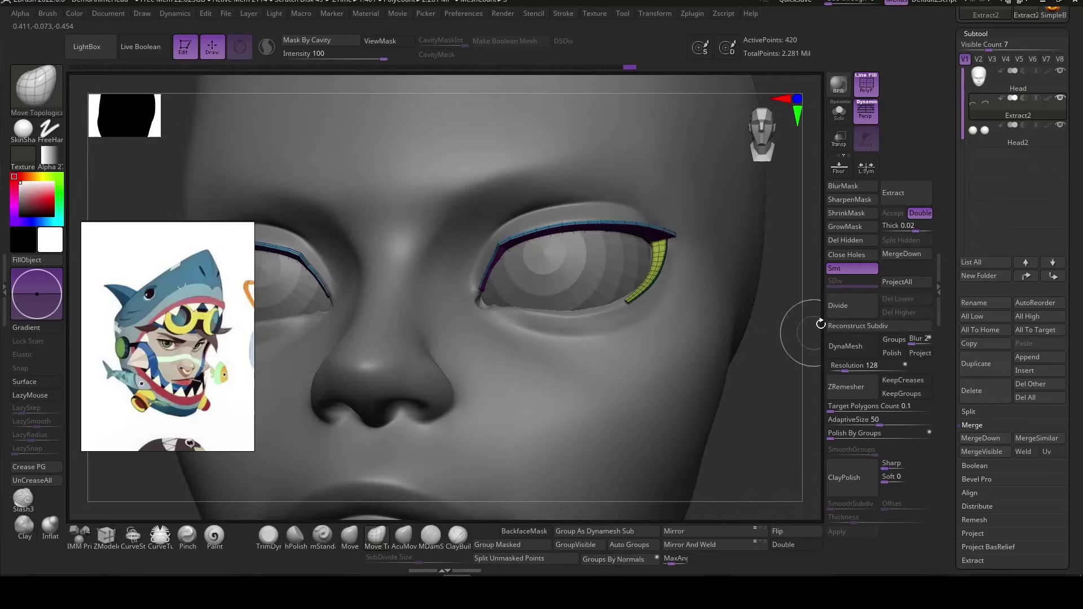
{"action": "left_click", "coordinate": [840, 306]}
{"action": "right_click_drag", "start_coordinate": [789, 367], "coordinate": [746, 398]}
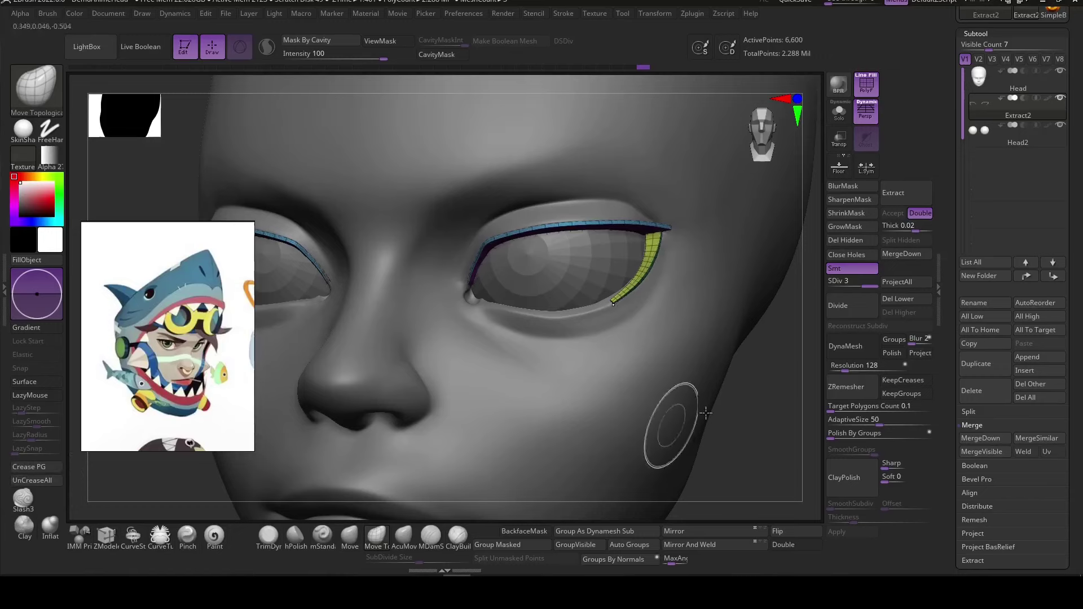
{"action": "key", "text": "shift+f"}
{"action": "key", "text": "ctrl+d"}
Shape the eyelid rims with the Move and Smooth brushes so they hug both eyeballs.
{"action": "key", "text": "b"}
{"action": "key", "text": "m"}
{"action": "key", "text": "v"}
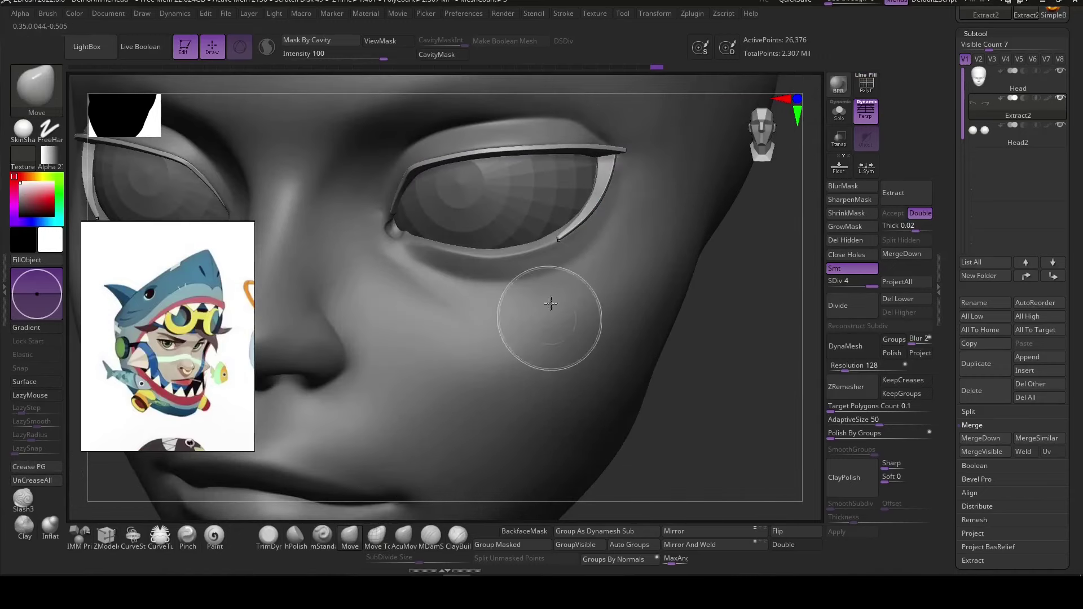
{"action": "mouse_move", "coordinate": [550, 304]}
{"action": "right_mouse_down", "text": "ctrl"}
{"action": "mouse_move", "coordinate": [552, 242]}
{"action": "mouse_move", "coordinate": [712, 389]}
{"action": "right_mouse_up", "text": "ctrl"}
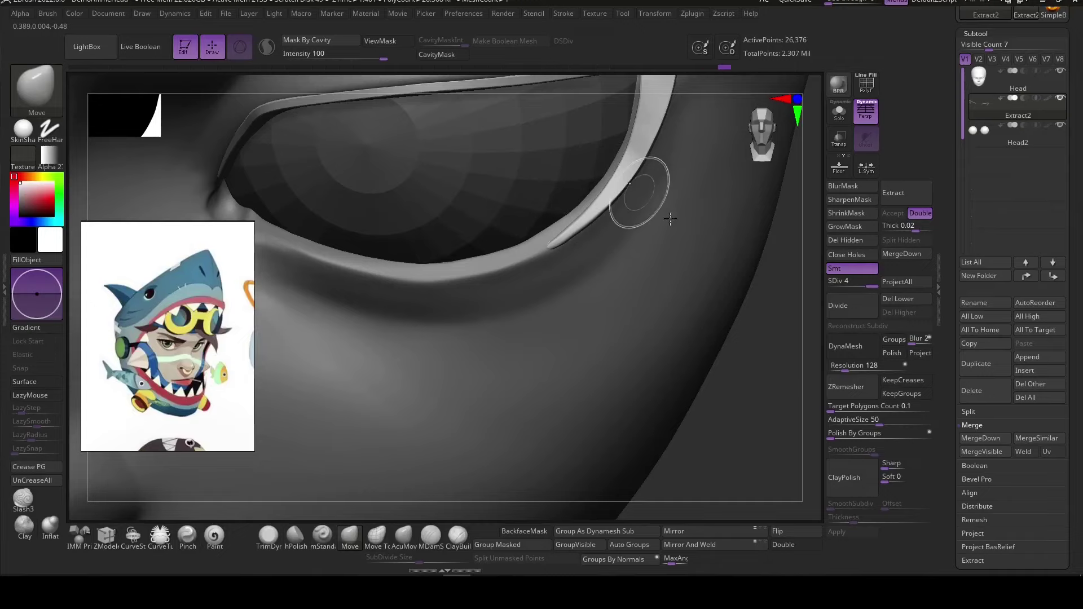
{"action": "mouse_move", "coordinate": [670, 219]}
{"action": "right_mouse_down", "text": "ctrl"}
{"action": "mouse_move", "coordinate": [749, 358]}
{"action": "mouse_move", "coordinate": [478, 299]}
{"action": "right_mouse_up", "text": "ctrl"}
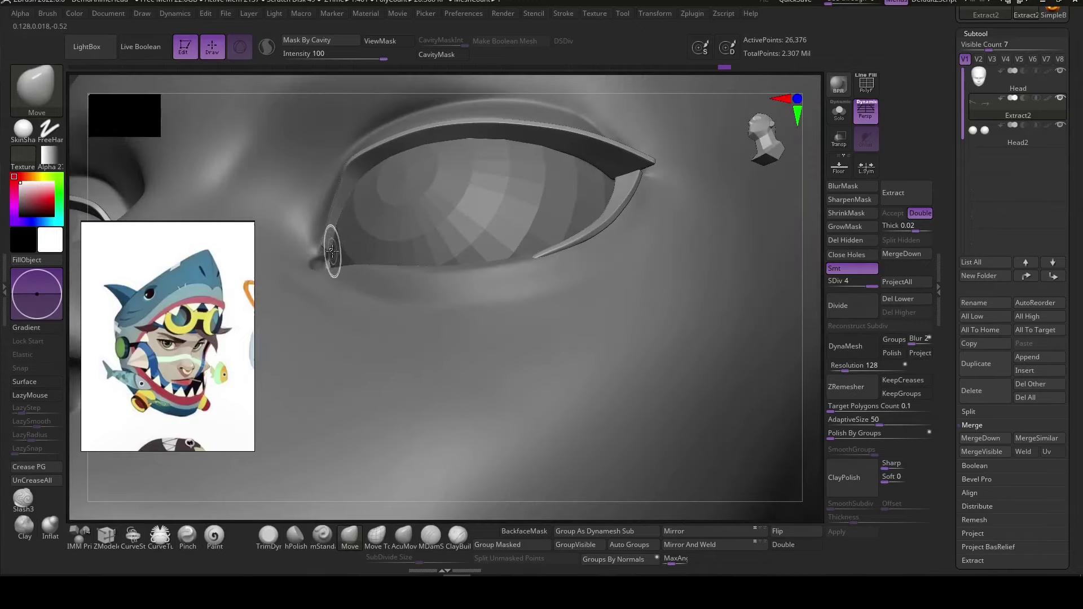
{"action": "key", "text": "shift"}
{"action": "mouse_move", "coordinate": [460, 509]}
{"action": "right_mouse_down"}
{"action": "mouse_move", "coordinate": [689, 331]}
{"action": "mouse_move", "coordinate": [372, 209]}
{"action": "right_mouse_up"}
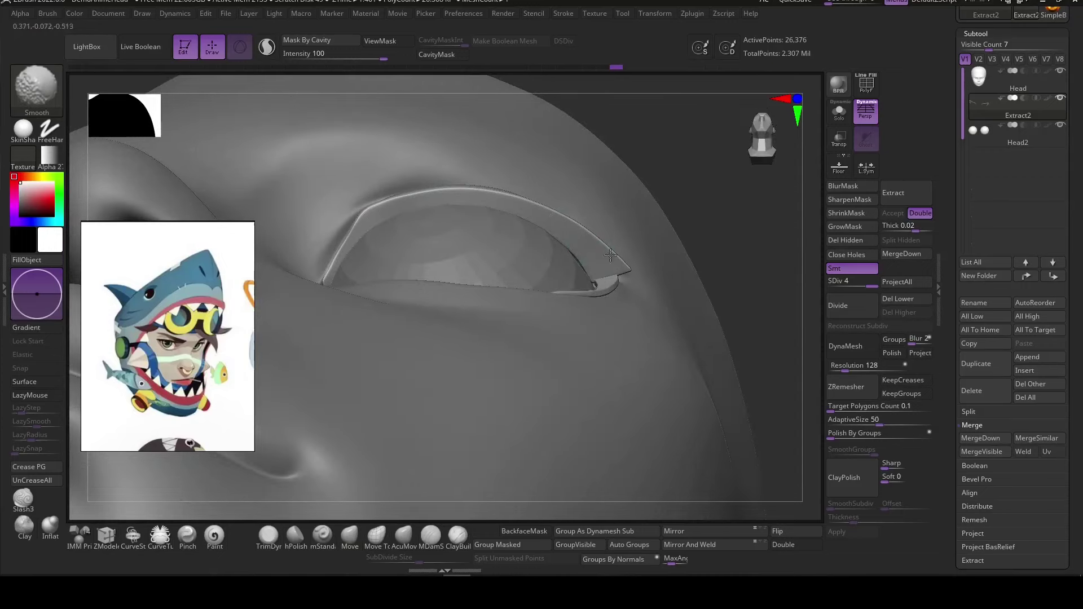
{"action": "right_click_drag", "start_coordinate": [344, 264], "coordinate": [524, 204]}
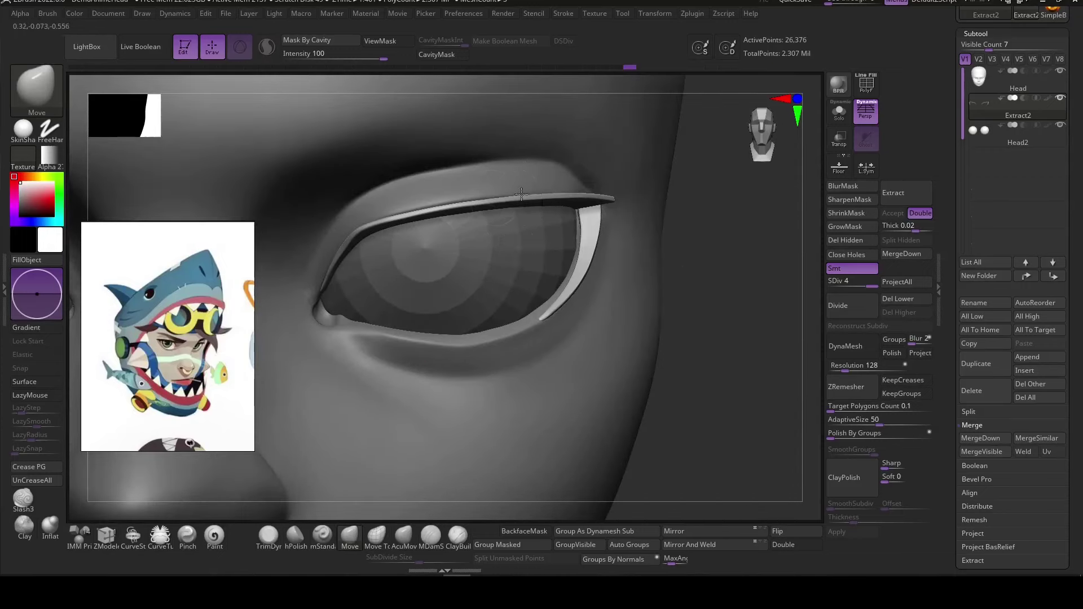
{"action": "right_click_drag", "start_coordinate": [395, 206], "coordinate": [606, 185]}
{"action": "mouse_move", "coordinate": [769, 393]}
{"action": "right_mouse_down"}
{"action": "mouse_move", "coordinate": [566, 233]}
{"action": "mouse_move", "coordinate": [745, 387]}
{"action": "mouse_move", "coordinate": [580, 217]}
{"action": "mouse_move", "coordinate": [725, 392]}
{"action": "mouse_move", "coordinate": [462, 255]}
{"action": "right_mouse_up"}
Make the Head subtool active and smooth part of the face.
{"action": "left_click", "coordinate": [565, 233], "text": "alt"}
{"action": "right_click_drag", "start_coordinate": [698, 447], "coordinate": [496, 290]}
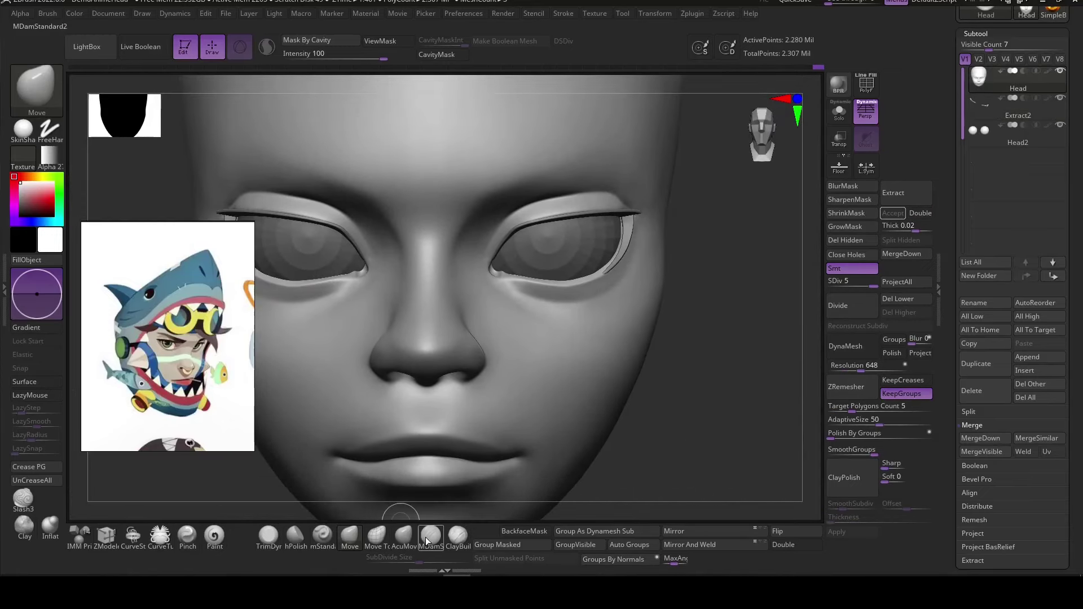
{"action": "mouse_move", "coordinate": [516, 177]}
{"action": "right_mouse_down"}
{"action": "mouse_move", "coordinate": [493, 275]}
{"action": "mouse_move", "coordinate": [703, 433]}
{"action": "mouse_move", "coordinate": [468, 345]}
{"action": "mouse_move", "coordinate": [660, 399]}
{"action": "mouse_move", "coordinate": [518, 215]}
{"action": "right_mouse_up"}
Mask thick, angled eyebrow shapes above both eyes with MaskPen, then check them from several angles.
{"action": "key", "text": "space"}
{"action": "left_click_drag", "start_coordinate": [476, 186], "coordinate": [589, 169], "text": "ctrl"}
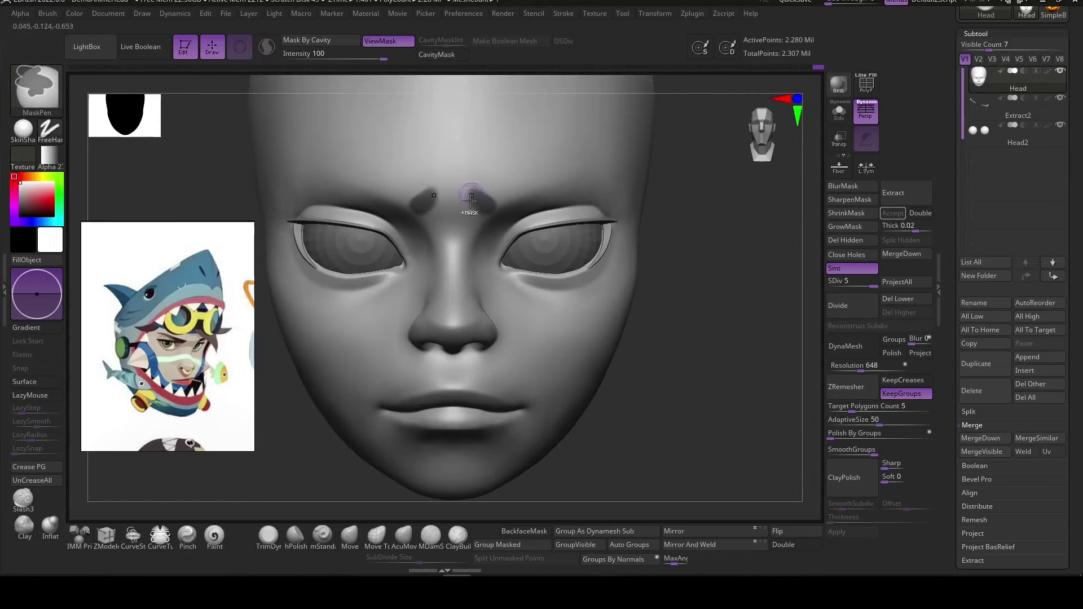
{"action": "right_click_drag", "start_coordinate": [701, 367], "coordinate": [495, 209]}
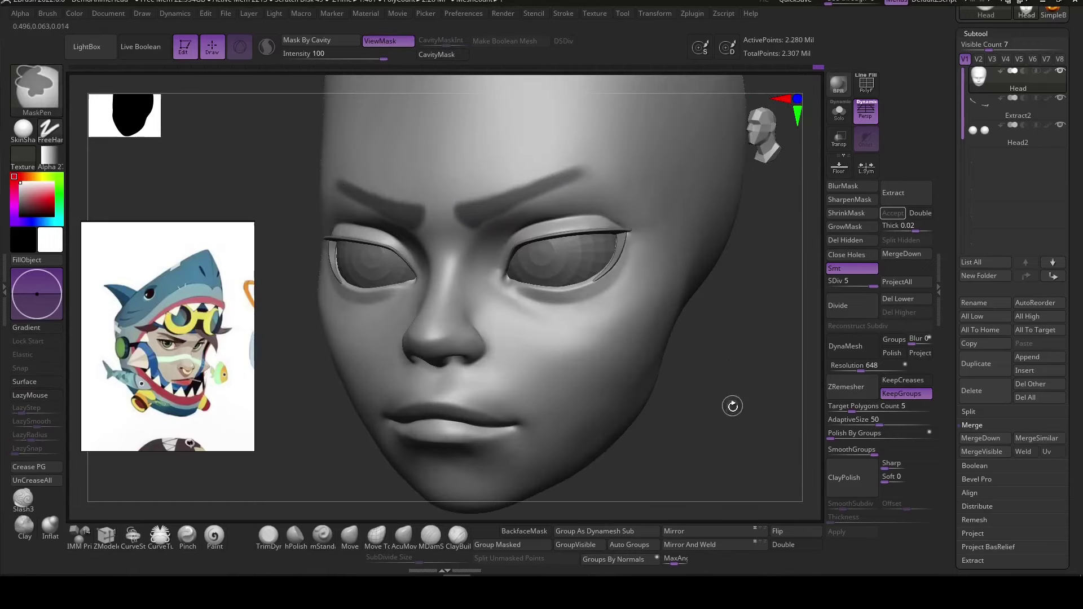
{"action": "key", "text": "space"}
{"action": "mouse_move", "coordinate": [732, 406]}
{"action": "right_mouse_down"}
{"action": "mouse_move", "coordinate": [491, 254]}
{"action": "mouse_move", "coordinate": [456, 220]}
{"action": "right_mouse_up"}
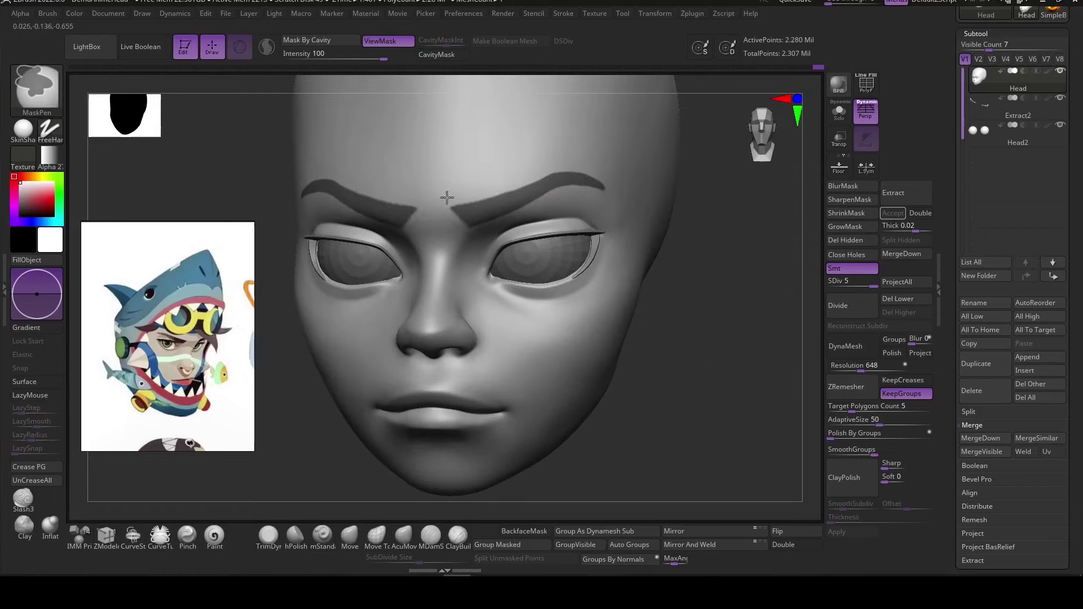
{"action": "mouse_move", "coordinate": [652, 416]}
{"action": "right_mouse_down"}
{"action": "mouse_move", "coordinate": [677, 406]}
{"action": "mouse_move", "coordinate": [544, 190]}
{"action": "right_mouse_up"}
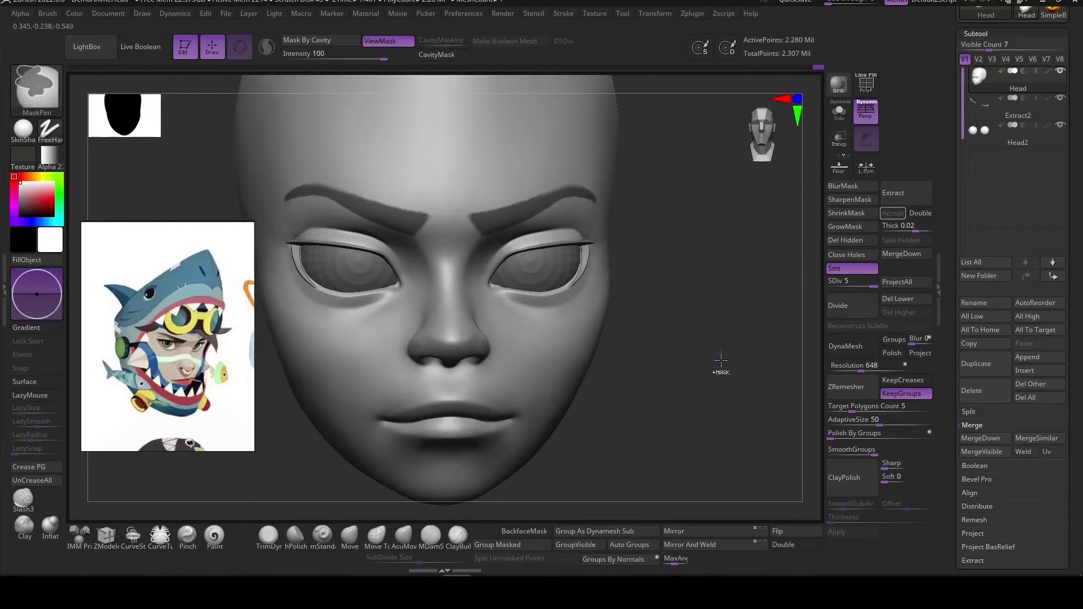
{"action": "right_click_drag", "start_coordinate": [721, 360], "coordinate": [576, 202]}
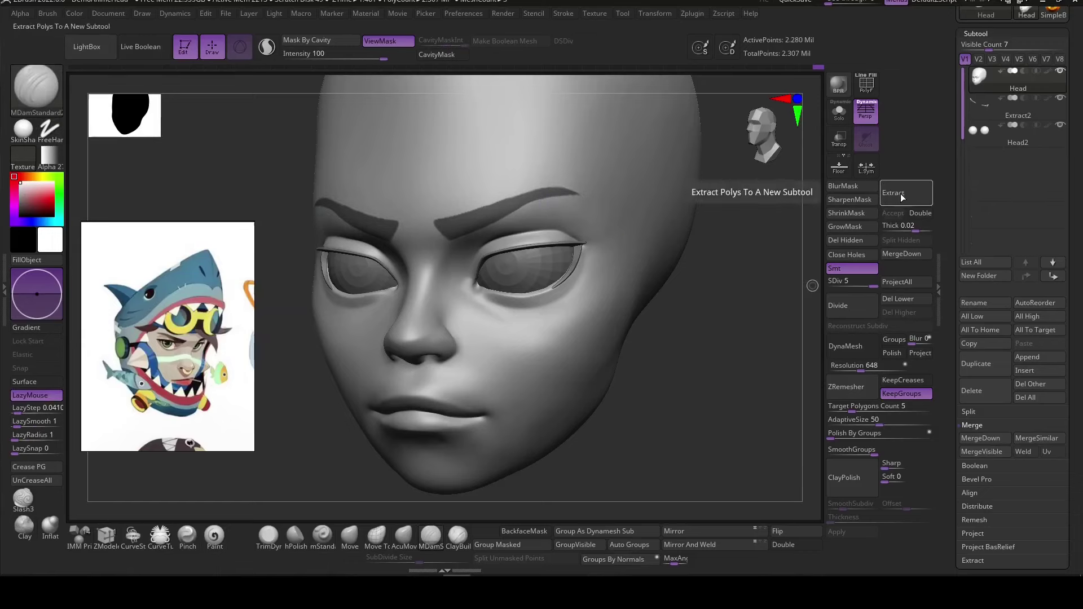
Extract the masked brows into a new Extract3 subtool.
{"action": "left_click", "coordinate": [893, 212]}
{"action": "left_click_drag", "start_coordinate": [728, 395], "coordinate": [692, 363]}
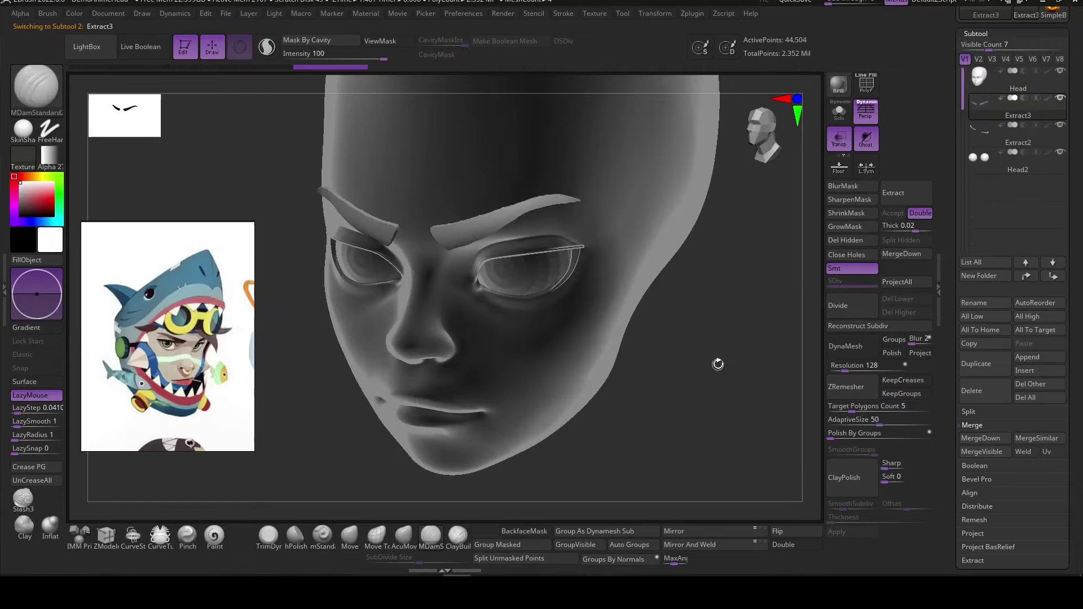
{"action": "mouse_move", "coordinate": [718, 363]}
{"action": "right_mouse_down"}
{"action": "mouse_move", "coordinate": [674, 404]}
{"action": "mouse_move", "coordinate": [701, 357]}
{"action": "right_mouse_up"}
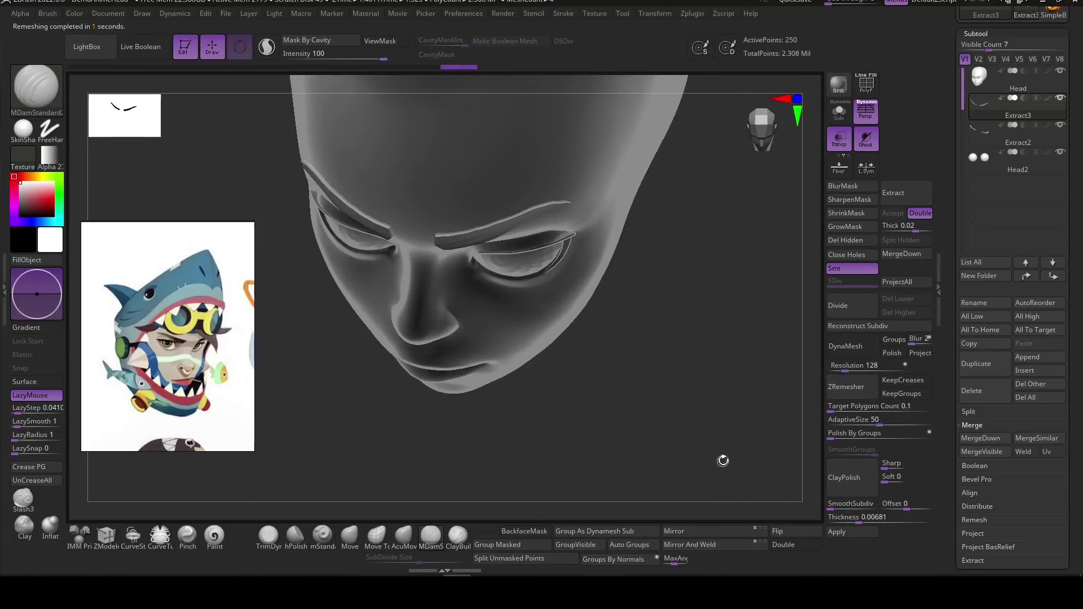
{"action": "right_click_drag", "start_coordinate": [723, 461], "coordinate": [468, 500], "text": "shift"}
Switch to ZModeler with wireframe on and isolate a single eyebrow strip.
{"action": "key", "text": "b"}
{"action": "key", "text": "z"}
{"action": "key", "text": "m"}
{"action": "left_click", "coordinate": [866, 84]}
{"action": "mouse_move", "coordinate": [710, 367]}
{"action": "right_mouse_down", "text": "alt"}
{"action": "mouse_move", "coordinate": [705, 337]}
{"action": "mouse_move", "coordinate": [699, 353]}
{"action": "mouse_move", "coordinate": [442, 256]}
{"action": "right_mouse_up", "text": "alt"}
{"action": "left_click_drag", "start_coordinate": [443, 257], "coordinate": [499, 340], "text": "ctrl+shift"}
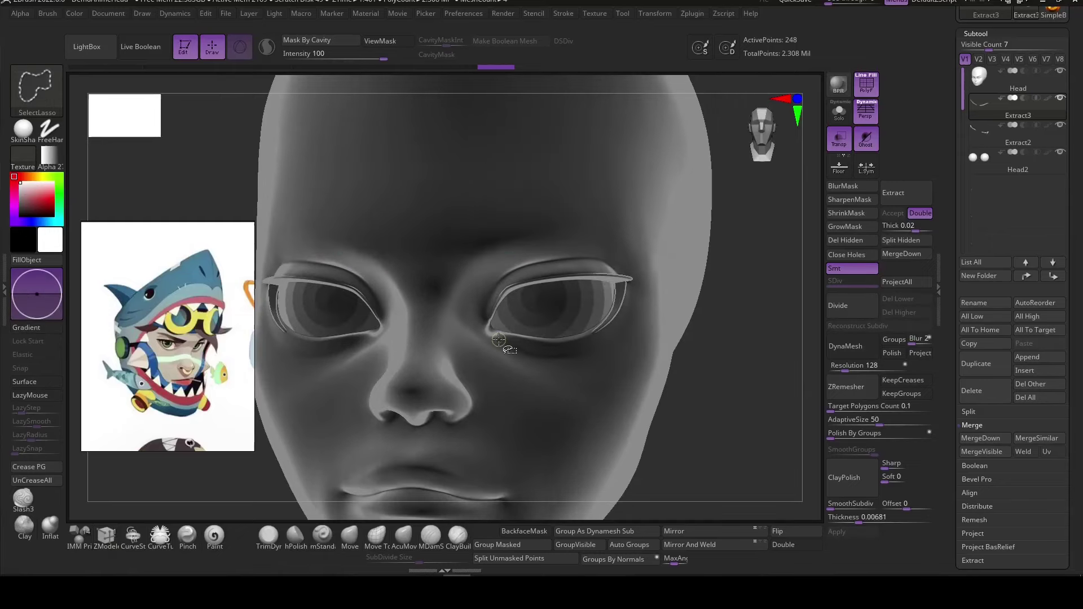
{"action": "mouse_move", "coordinate": [676, 356]}
{"action": "right_mouse_down"}
{"action": "mouse_move", "coordinate": [564, 365]}
{"action": "mouse_move", "coordinate": [640, 212]}
{"action": "mouse_move", "coordinate": [634, 254]}
{"action": "mouse_move", "coordinate": [721, 283]}
{"action": "right_mouse_up"}
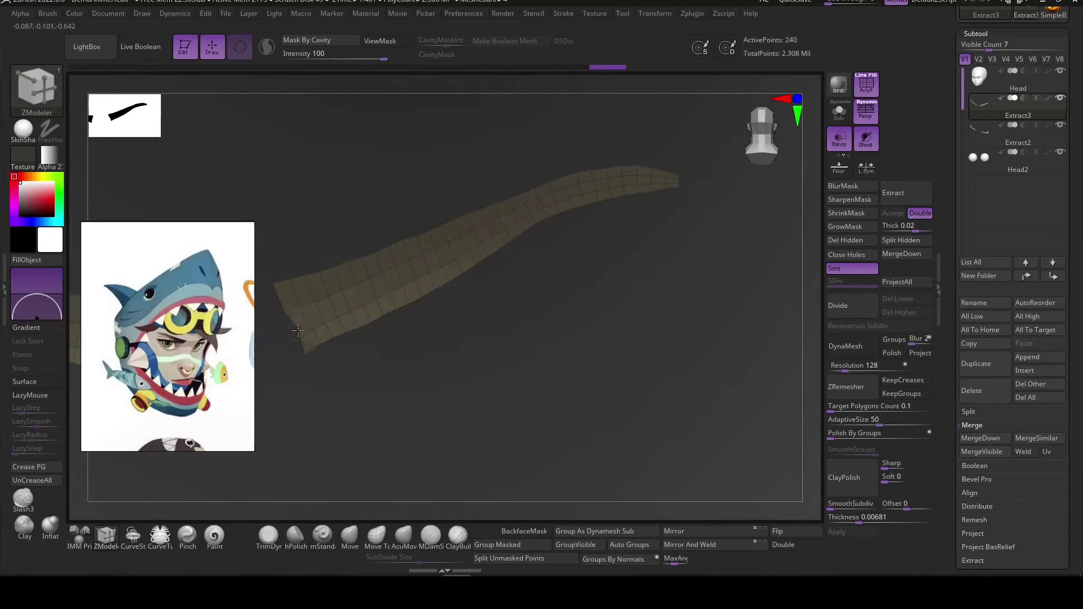
Delete edge loops from the eyebrow strip, trimming it to 90 points.
{"action": "left_click", "coordinate": [770, 307], "text": "ctrl+shift"}
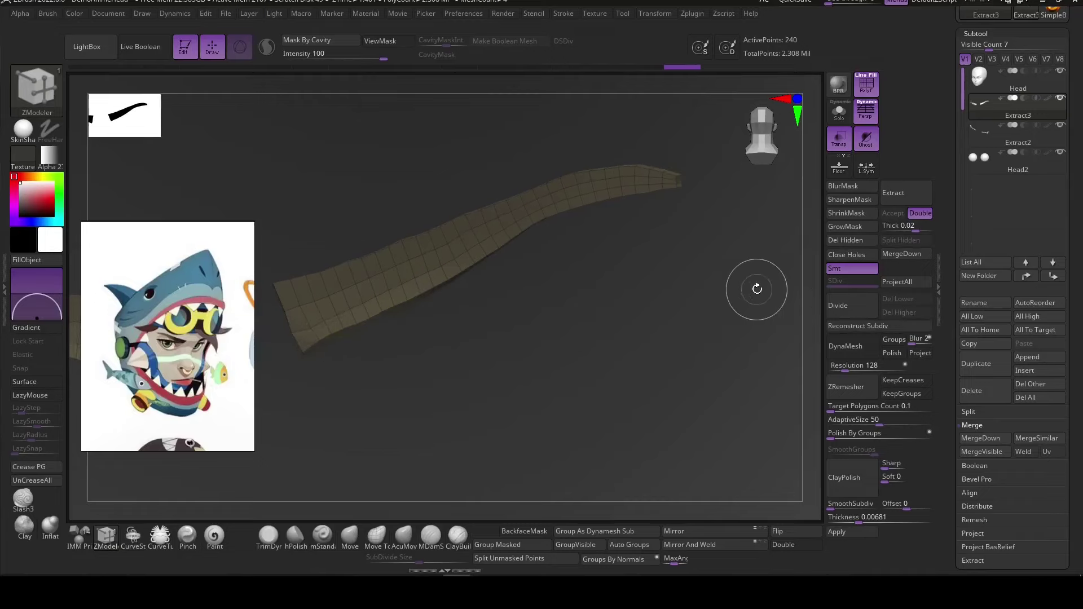
{"action": "left_click", "coordinate": [388, 293], "text": "alt"}
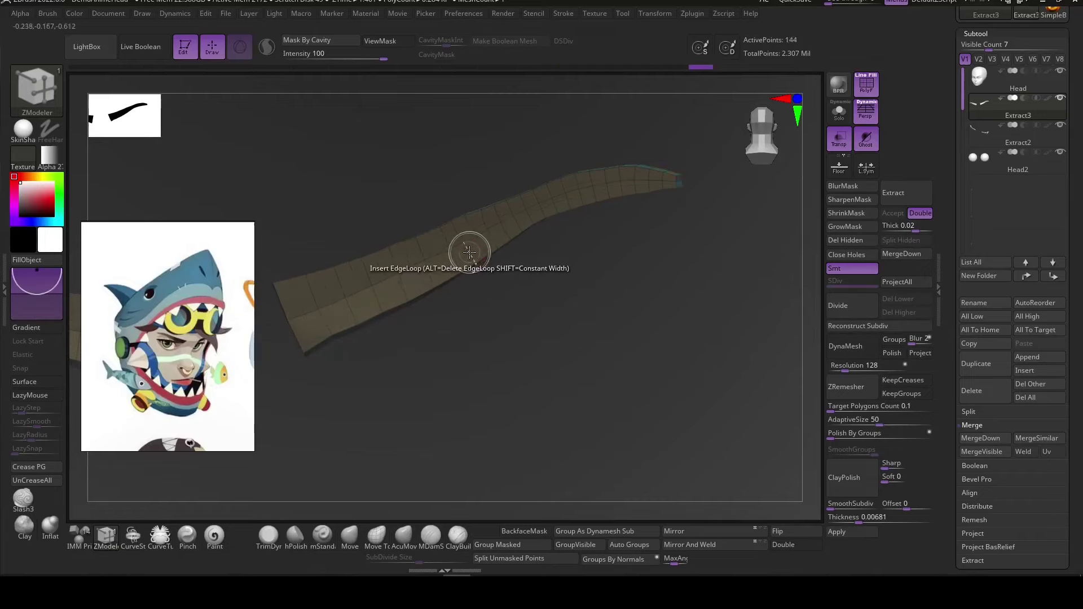
{"action": "left_click", "coordinate": [594, 195], "text": "alt"}
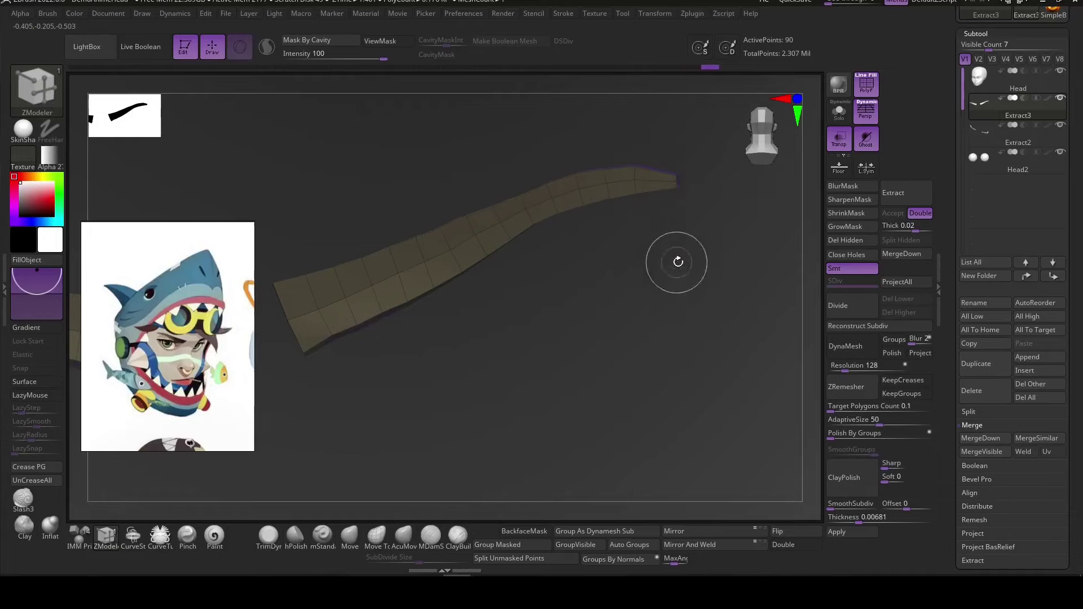
{"action": "left_click_drag", "start_coordinate": [677, 262], "coordinate": [649, 282]}
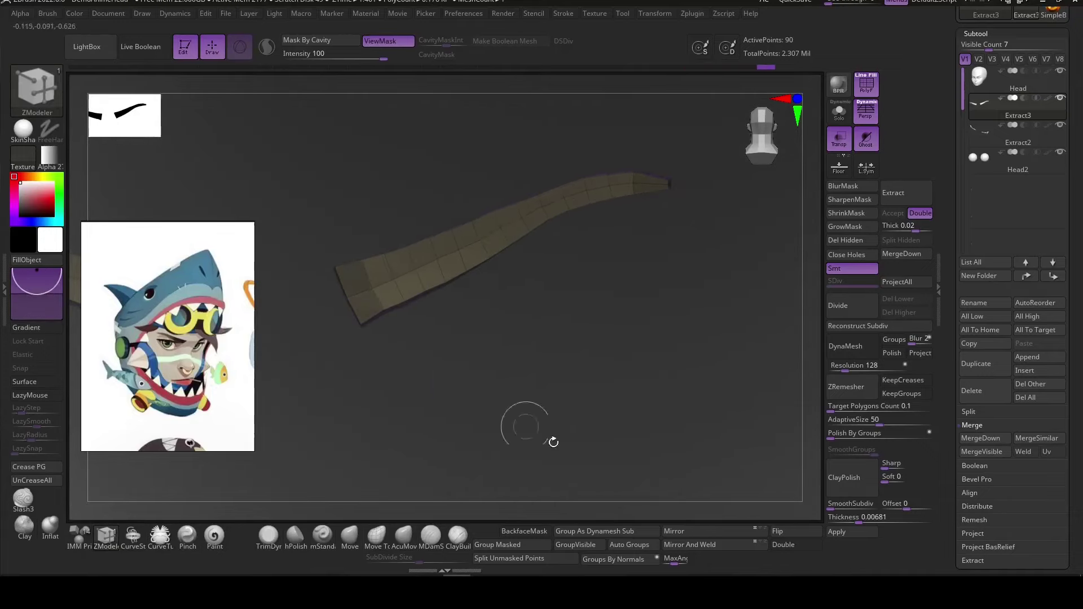
{"action": "key", "text": "ctrl+h"}
{"action": "mouse_move", "coordinate": [704, 411]}
{"action": "left_mouse_down"}
{"action": "mouse_move", "coordinate": [638, 413]}
{"action": "mouse_move", "coordinate": [672, 192]}
{"action": "left_mouse_up"}
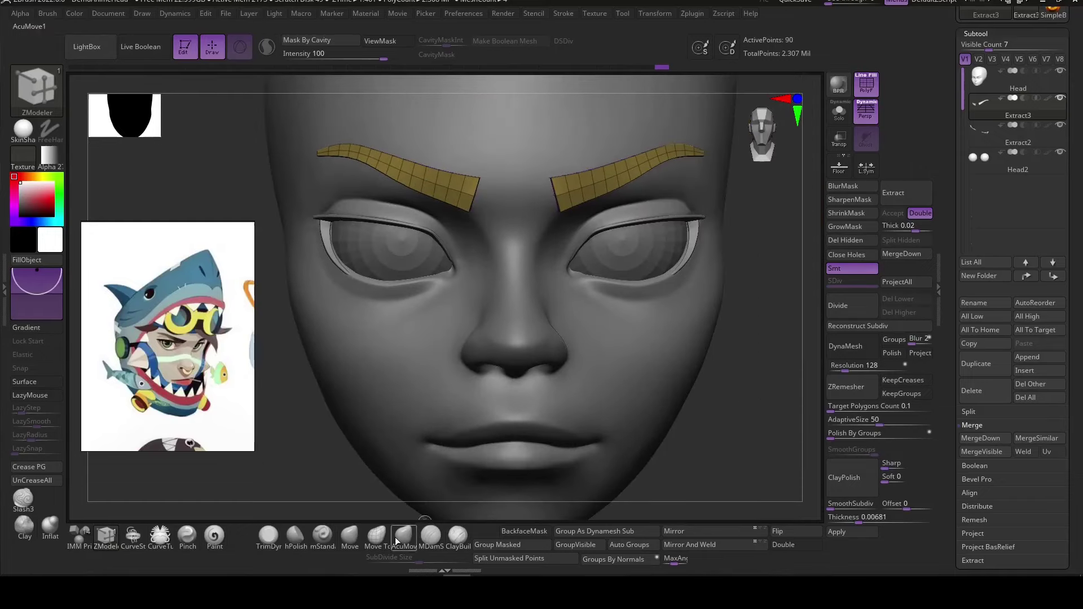
Bend the Extract3 eyebrows into tapering arcs with an enlarged AcuMove brush, then reselect Head.
{"action": "left_click", "coordinate": [397, 541]}
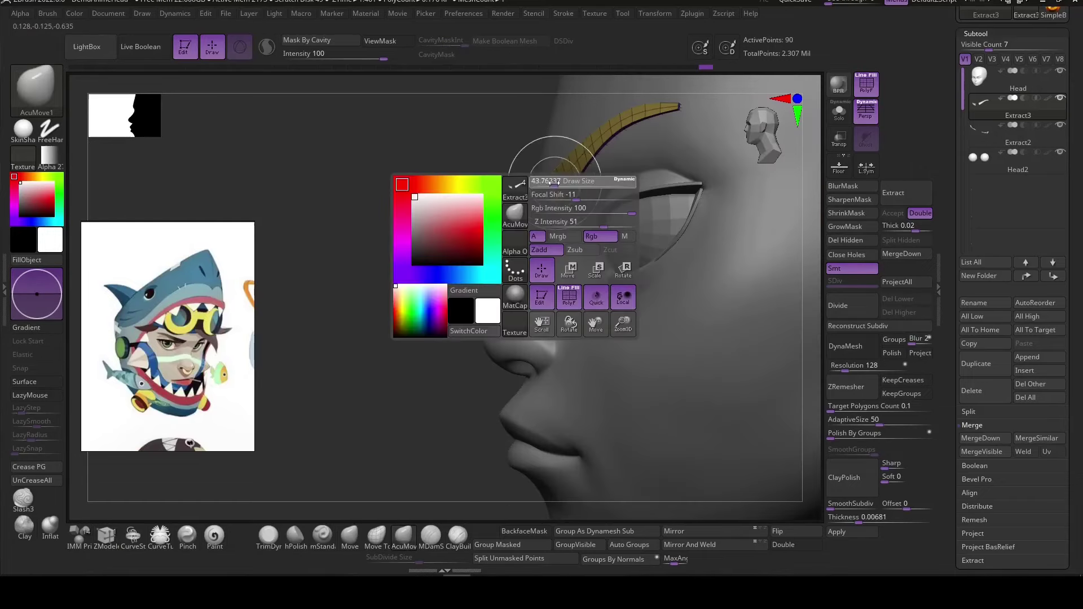
{"action": "left_click_drag", "start_coordinate": [610, 148], "coordinate": [655, 140]}
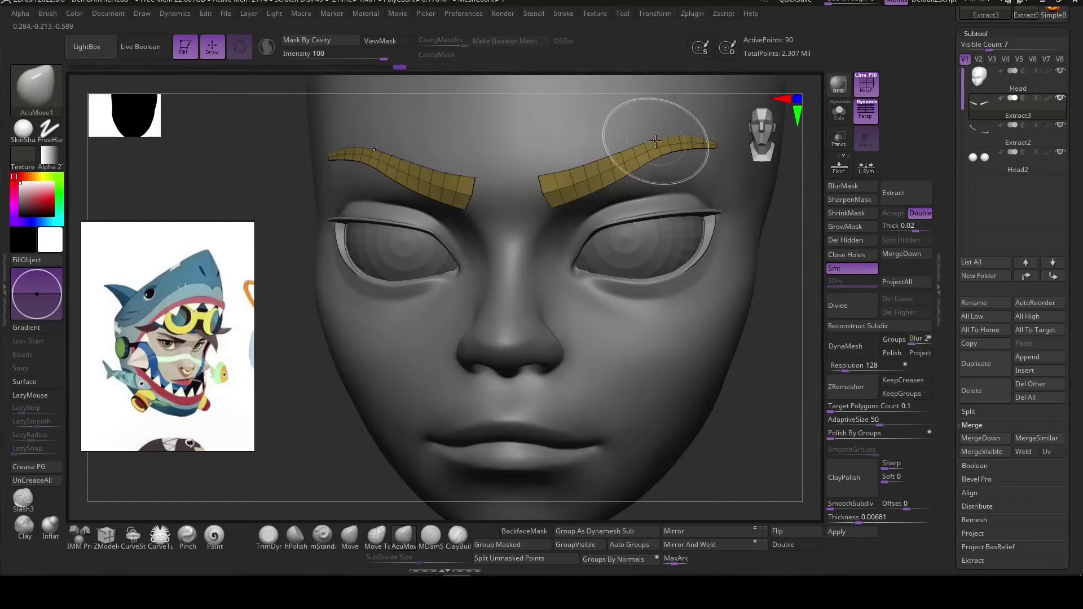
{"action": "left_click_drag", "start_coordinate": [772, 427], "coordinate": [636, 165]}
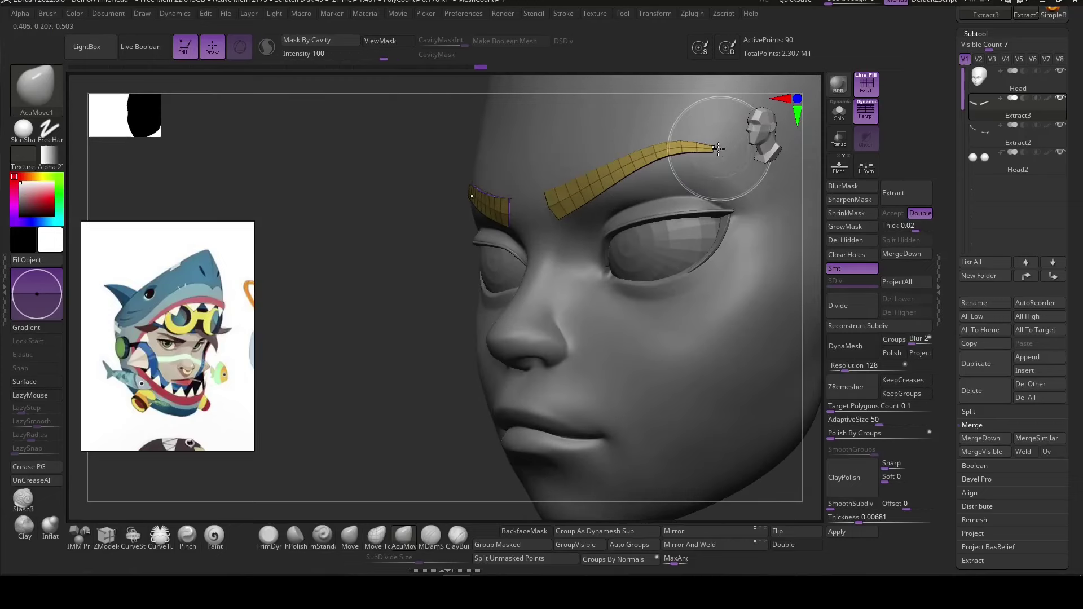
{"action": "mouse_move", "coordinate": [717, 148]}
{"action": "left_mouse_down"}
{"action": "mouse_move", "coordinate": [616, 314]}
{"action": "mouse_move", "coordinate": [581, 278]}
{"action": "mouse_move", "coordinate": [568, 314]}
{"action": "left_mouse_up"}
{"action": "left_click", "coordinate": [616, 314], "text": "alt"}
{"action": "mouse_move", "coordinate": [700, 361]}
{"action": "left_mouse_down"}
{"action": "mouse_move", "coordinate": [712, 420]}
{"action": "mouse_move", "coordinate": [685, 425]}
{"action": "mouse_move", "coordinate": [648, 395]}
{"action": "left_mouse_up"}
Carve a crease along the eyebrow line on the head.
{"action": "key", "text": "l"}
{"action": "left_click_drag", "start_coordinate": [345, 232], "coordinate": [616, 232]}
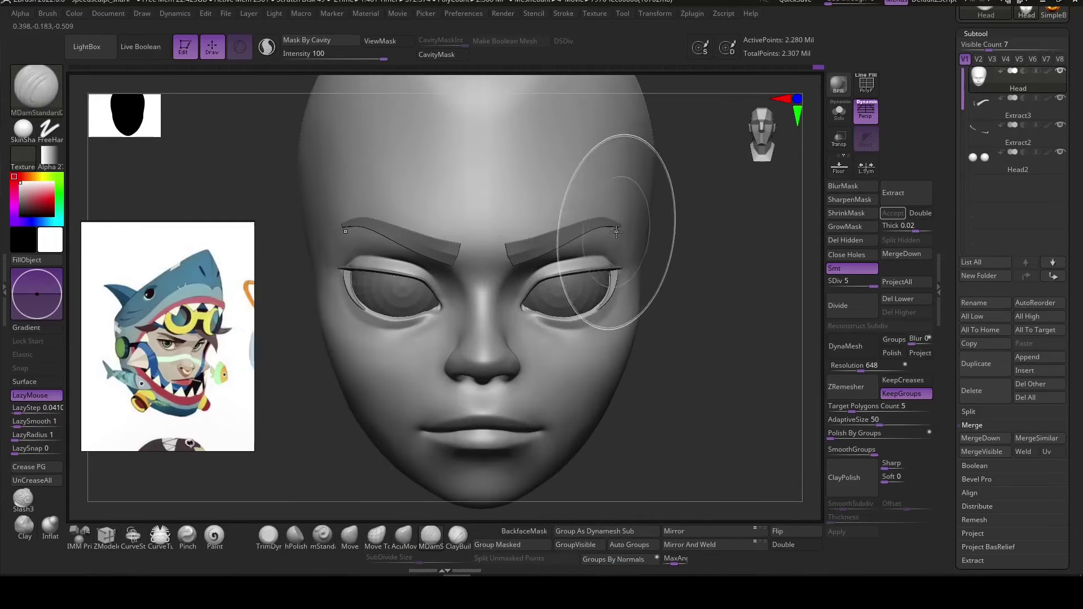
{"action": "left_click_drag", "start_coordinate": [694, 372], "coordinate": [665, 362]}
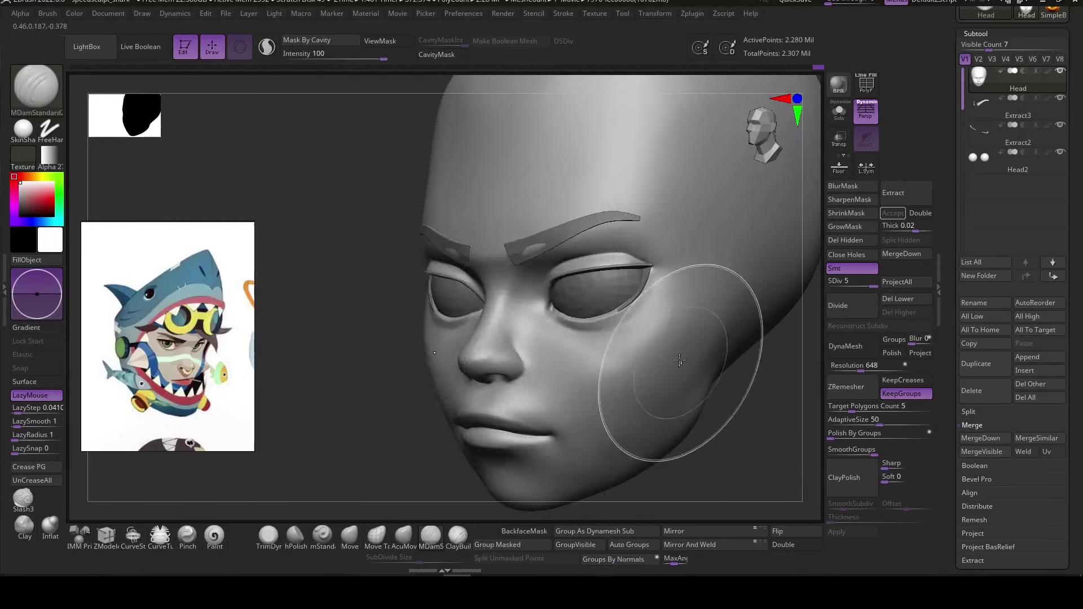
{"action": "left_click", "coordinate": [512, 252], "text": "alt"}
{"action": "mouse_move", "coordinate": [733, 367]}
{"action": "left_mouse_down"}
{"action": "mouse_move", "coordinate": [564, 366]}
{"action": "mouse_move", "coordinate": [620, 367]}
{"action": "left_mouse_up"}
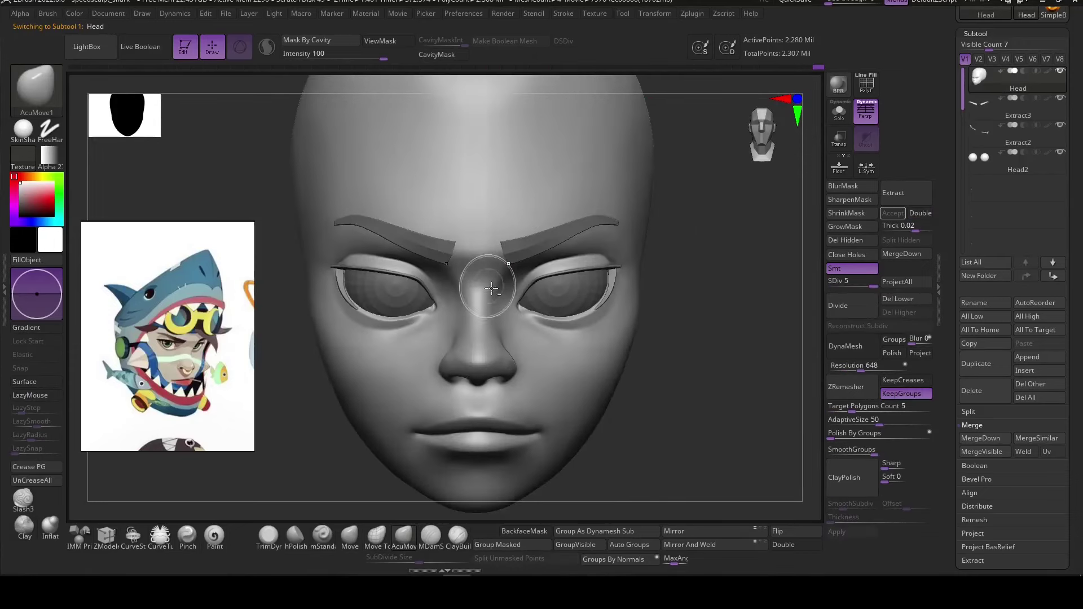
{"action": "left_click", "coordinate": [406, 395], "text": "alt"}
Sculpt the brow region with the ClayBuildup and hPolish brushes.
{"action": "left_click", "coordinate": [350, 536]}
{"action": "left_click", "coordinate": [457, 535]}
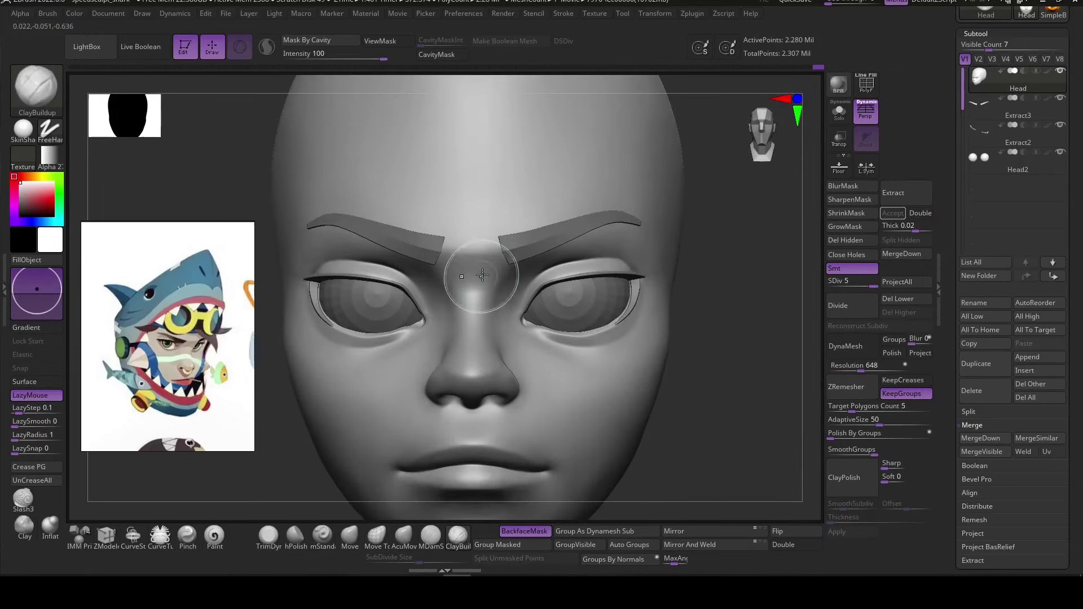
{"action": "key", "text": "b"}
{"action": "key", "text": "h"}
{"action": "key", "text": "p"}
{"action": "mouse_move", "coordinate": [516, 265]}
{"action": "right_mouse_down"}
{"action": "mouse_move", "coordinate": [491, 273]}
{"action": "mouse_move", "coordinate": [490, 245]}
{"action": "right_mouse_up"}
{"action": "mouse_move", "coordinate": [631, 247]}
{"action": "right_mouse_down"}
{"action": "mouse_move", "coordinate": [596, 242]}
{"action": "mouse_move", "coordinate": [685, 257]}
{"action": "right_mouse_up"}
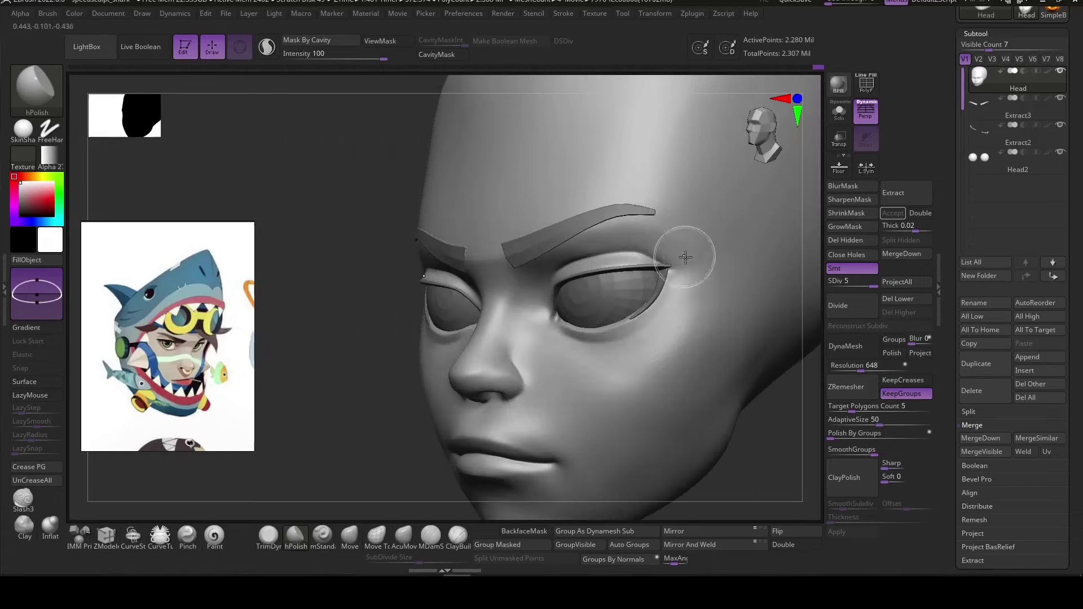
{"action": "right_click_drag", "start_coordinate": [634, 217], "coordinate": [629, 238]}
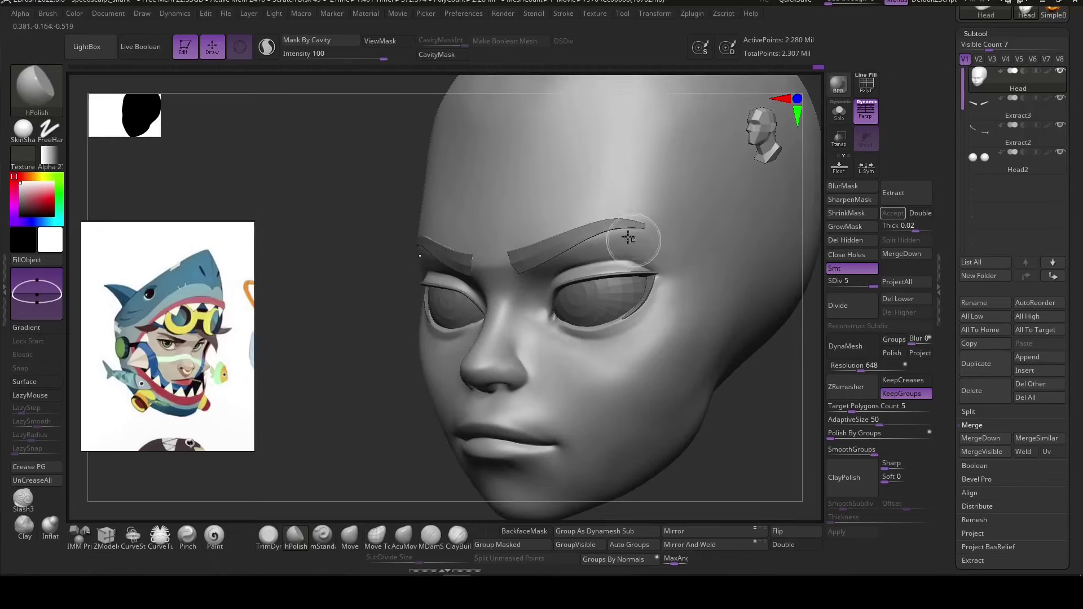
{"action": "right_click_drag", "start_coordinate": [743, 441], "coordinate": [651, 252]}
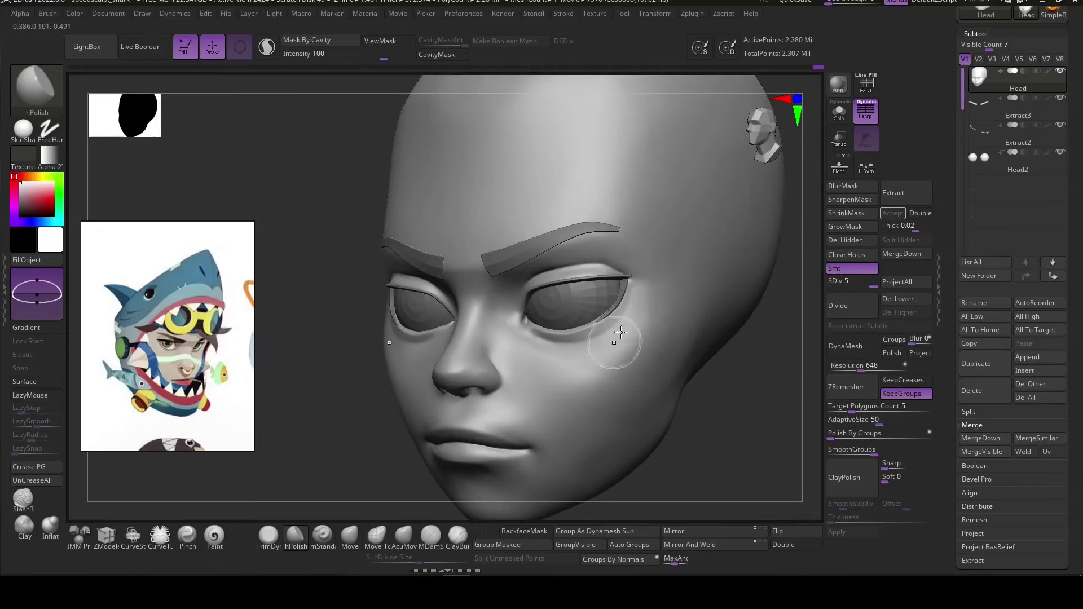
{"action": "mouse_move", "coordinate": [716, 462]}
{"action": "right_mouse_down"}
{"action": "mouse_move", "coordinate": [704, 437]}
{"action": "mouse_move", "coordinate": [647, 430]}
{"action": "right_mouse_up"}
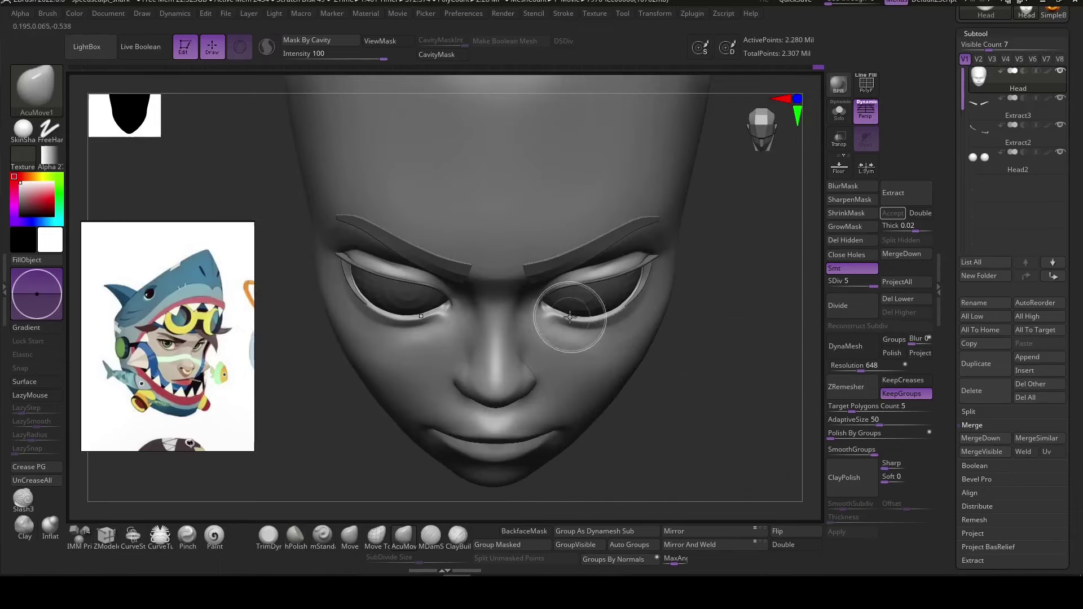
{"action": "right_click_drag", "start_coordinate": [571, 317], "coordinate": [705, 388]}
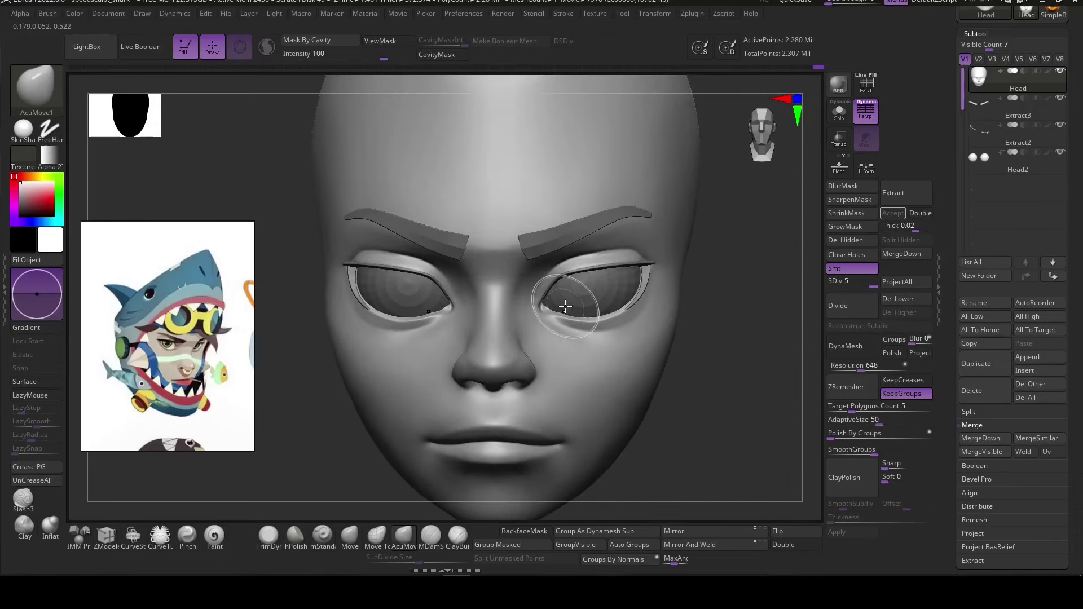
With Transp on, build up the eyelid rims with ClayBuildup, then add a new Head1 subtool.
{"action": "left_click", "coordinate": [839, 138]}
{"action": "right_click_drag", "start_coordinate": [764, 229], "coordinate": [713, 452], "text": "alt"}
{"action": "key", "text": "b"}
{"action": "key", "text": "c"}
{"action": "key", "text": "b"}
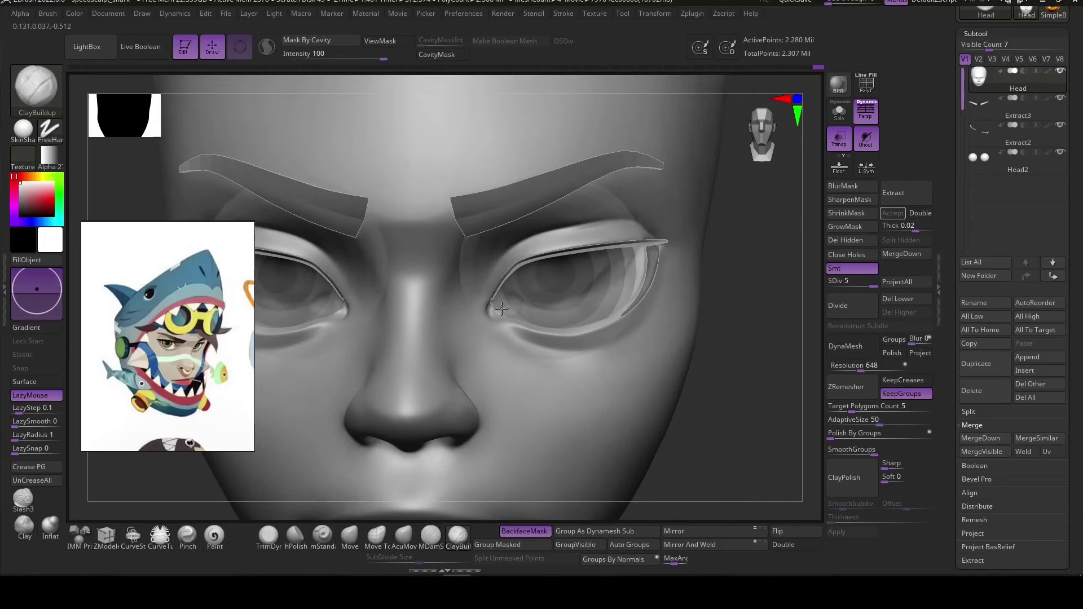
{"action": "mouse_move", "coordinate": [535, 322]}
{"action": "right_mouse_down", "text": "alt"}
{"action": "mouse_move", "coordinate": [507, 313]}
{"action": "mouse_move", "coordinate": [584, 330]}
{"action": "right_mouse_up", "text": "alt"}
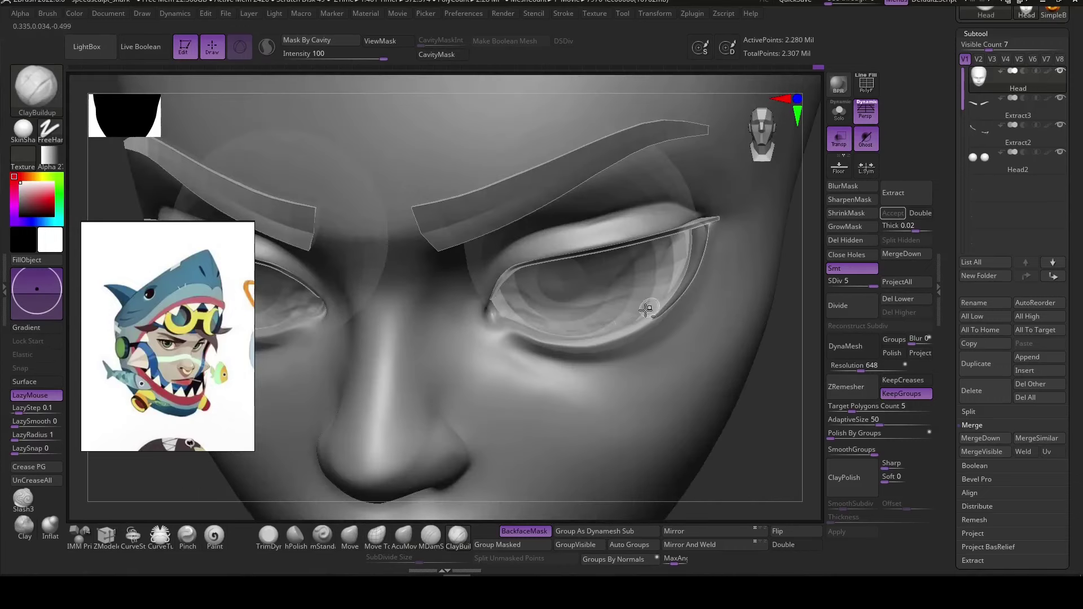
{"action": "mouse_move", "coordinate": [648, 308]}
{"action": "right_mouse_down"}
{"action": "mouse_move", "coordinate": [737, 406]}
{"action": "mouse_move", "coordinate": [724, 450]}
{"action": "right_mouse_up"}
{"action": "key", "text": "space"}
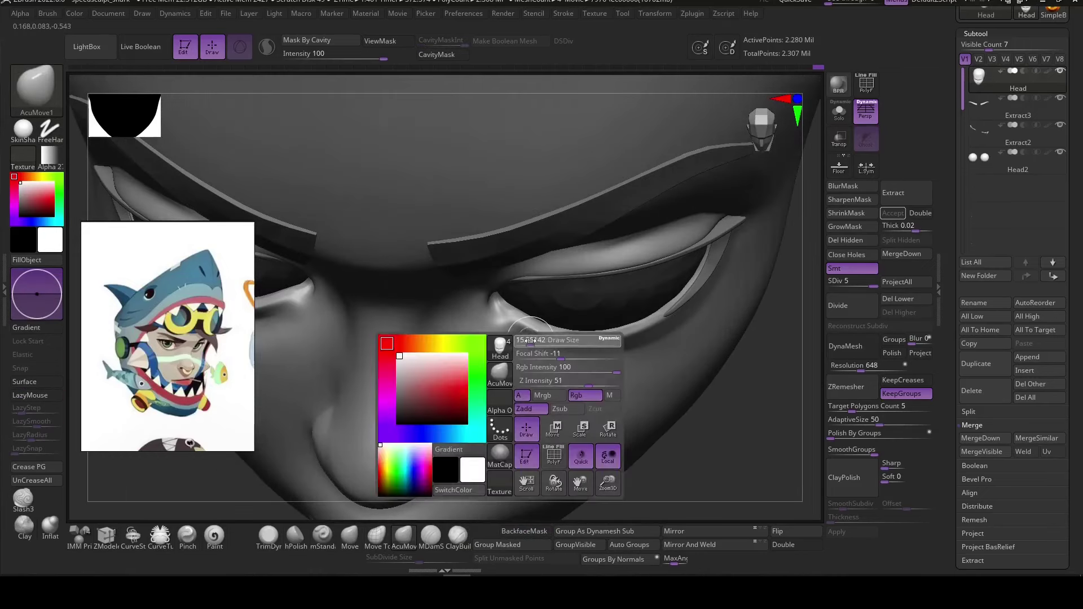
{"action": "mouse_move", "coordinate": [556, 331]}
{"action": "right_mouse_down"}
{"action": "mouse_move", "coordinate": [744, 431]}
{"action": "mouse_move", "coordinate": [689, 430]}
{"action": "mouse_move", "coordinate": [707, 428]}
{"action": "mouse_move", "coordinate": [694, 455]}
{"action": "mouse_move", "coordinate": [616, 233]}
{"action": "right_mouse_up"}
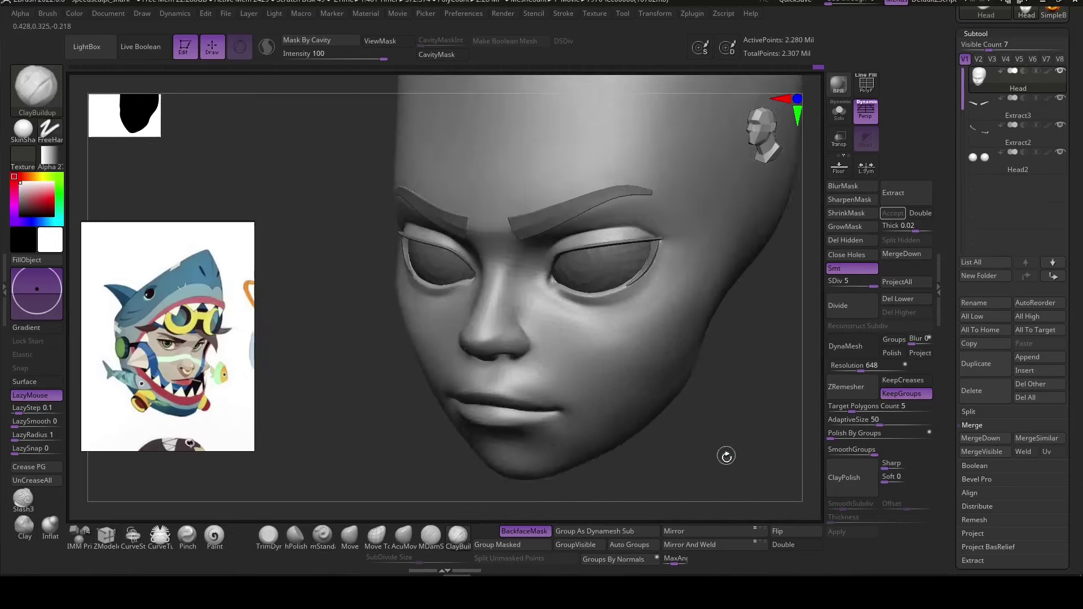
{"action": "left_click_drag", "start_coordinate": [725, 454], "coordinate": [712, 436]}
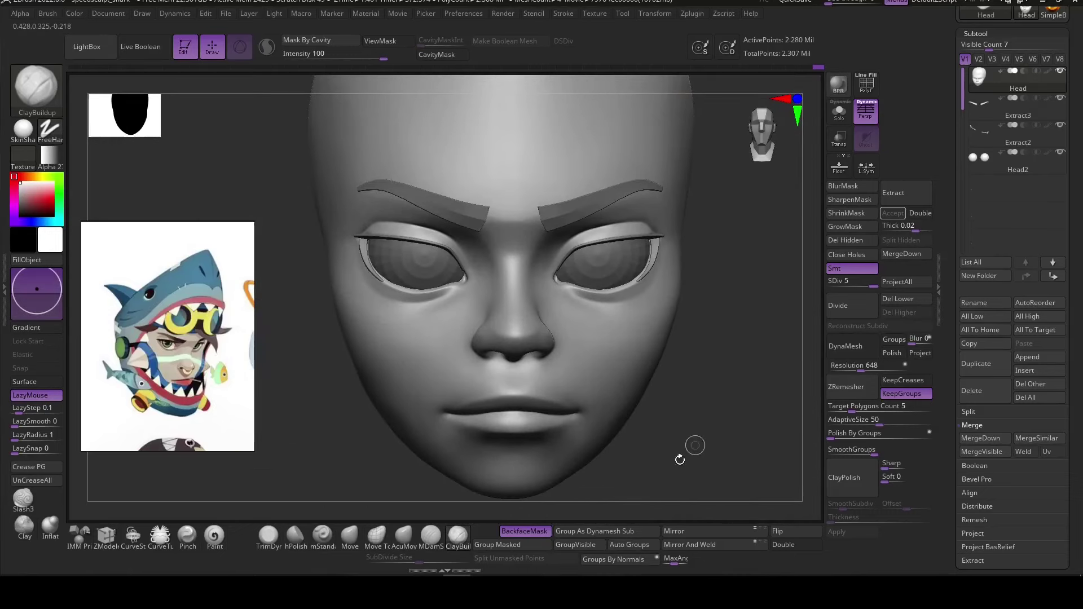
{"action": "key", "text": "ctrl+shift+d"}
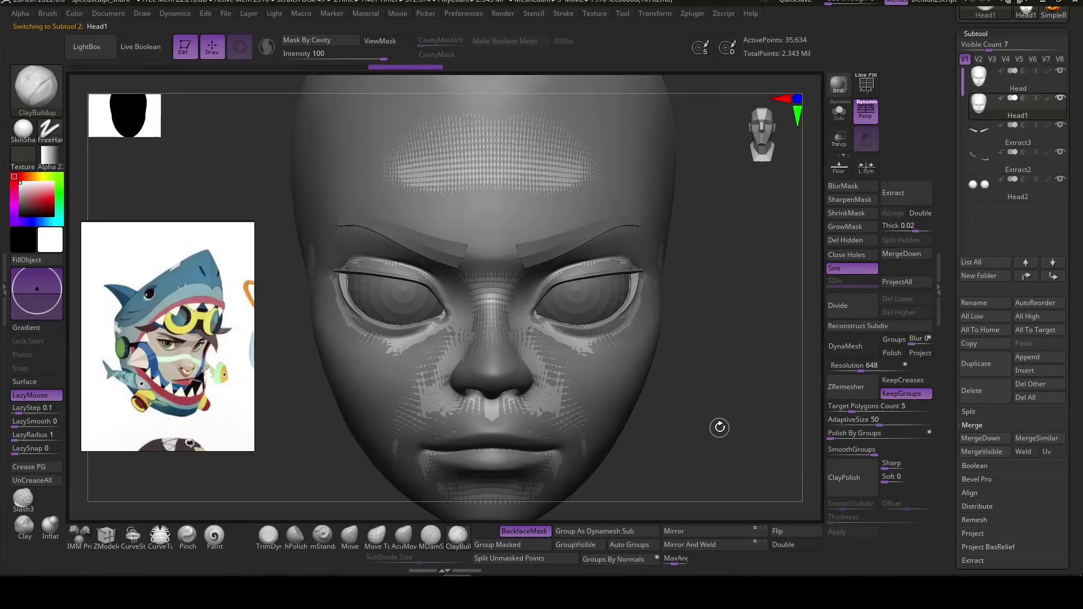
Insert an IMM Cylinder Pipe ring on the face and scale it up slightly.
{"action": "left_click_drag", "start_coordinate": [719, 427], "coordinate": [715, 406]}
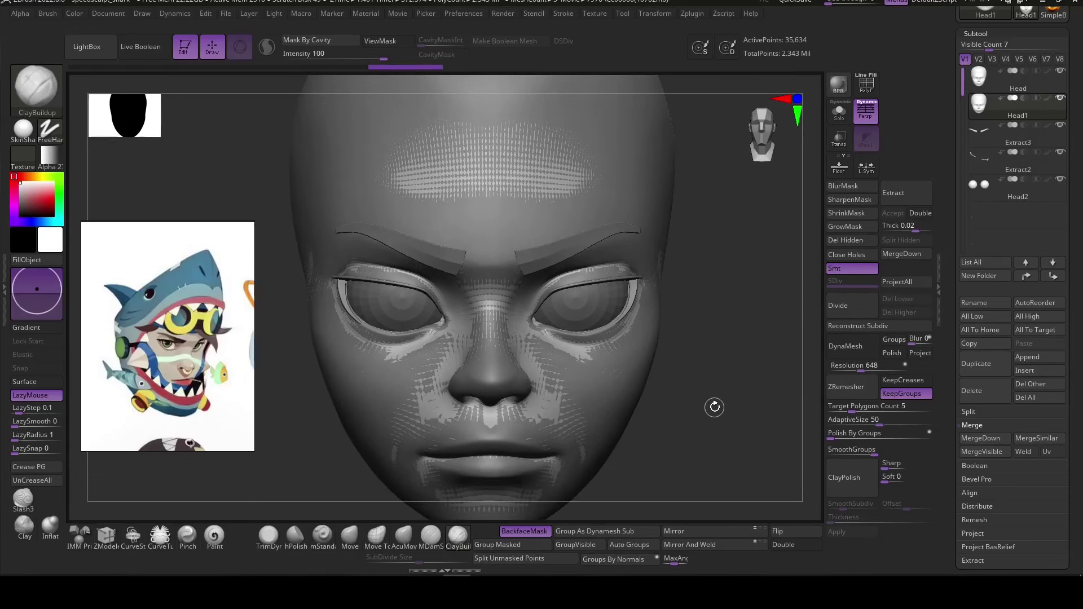
{"action": "left_click", "coordinate": [79, 541]}
{"action": "left_click_drag", "start_coordinate": [519, 427], "coordinate": [520, 428]}
{"action": "key", "text": "w"}
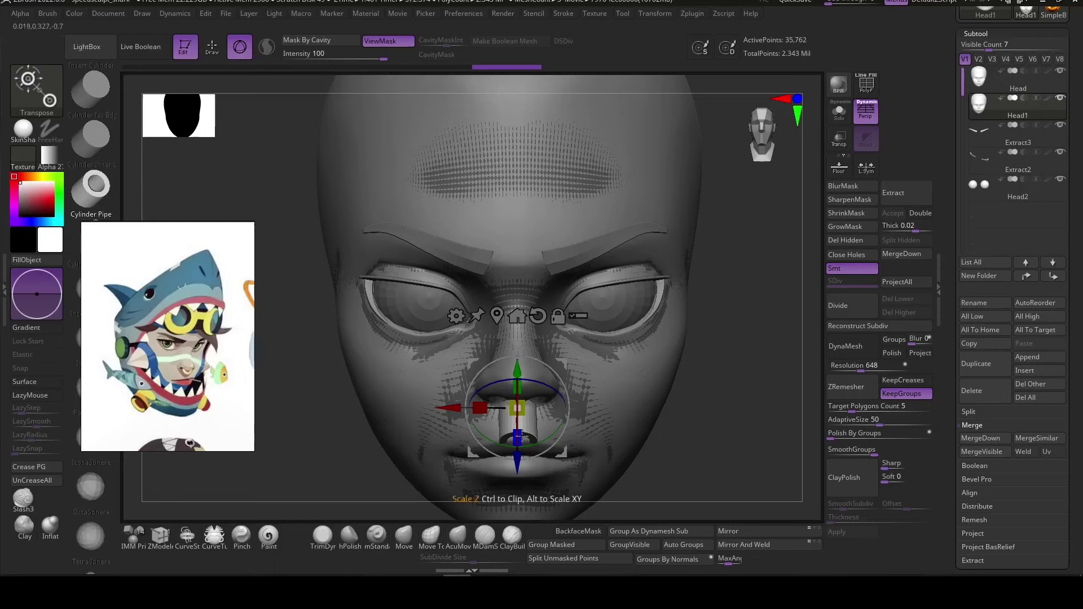
{"action": "right_click_drag", "start_coordinate": [517, 457], "coordinate": [620, 451]}
Rotate and position the ring to hang from the nose septum, then reselect Head.
{"action": "left_click_drag", "start_coordinate": [526, 398], "coordinate": [532, 389]}
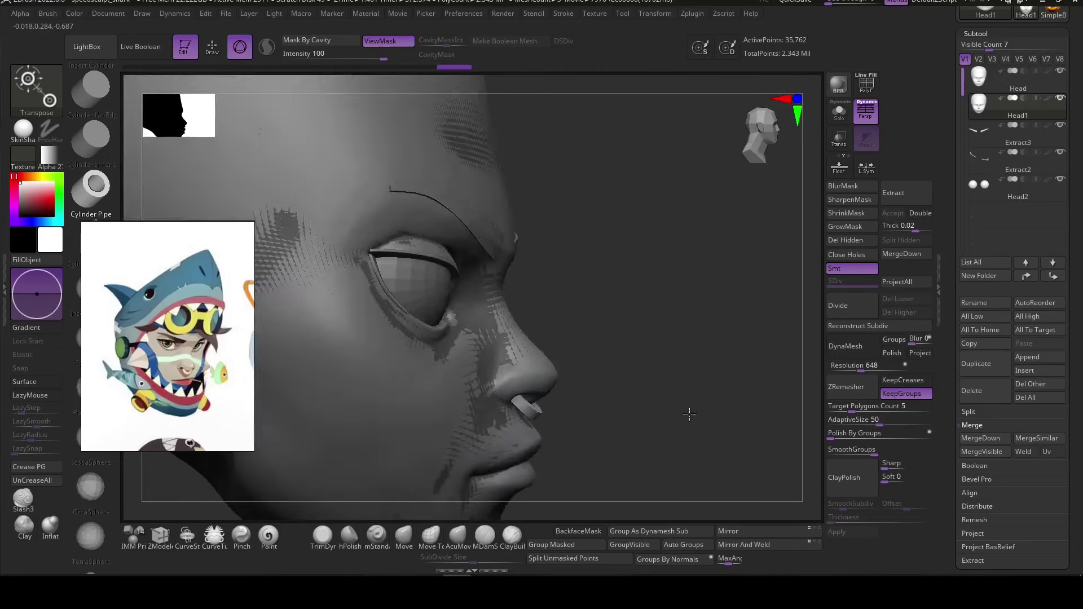
{"action": "mouse_move", "coordinate": [620, 451]}
{"action": "right_mouse_down"}
{"action": "mouse_move", "coordinate": [532, 389]}
{"action": "mouse_move", "coordinate": [564, 373]}
{"action": "right_mouse_up"}
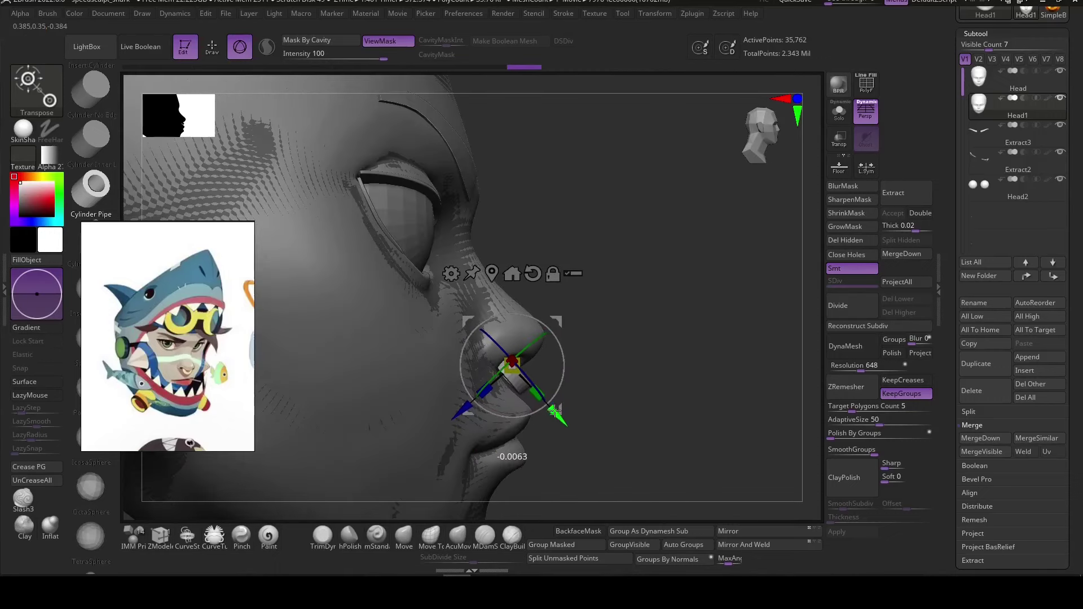
{"action": "right_click_drag", "start_coordinate": [556, 413], "coordinate": [512, 417], "text": "shift"}
{"action": "left_click_drag", "start_coordinate": [511, 417], "coordinate": [512, 422]}
{"action": "mouse_move", "coordinate": [511, 418]}
{"action": "right_mouse_down", "text": "alt"}
{"action": "mouse_move", "coordinate": [684, 484]}
{"action": "mouse_move", "coordinate": [737, 431]}
{"action": "mouse_move", "coordinate": [733, 496]}
{"action": "right_mouse_up", "text": "alt"}
{"action": "key", "text": "q"}
{"action": "key", "text": "w"}
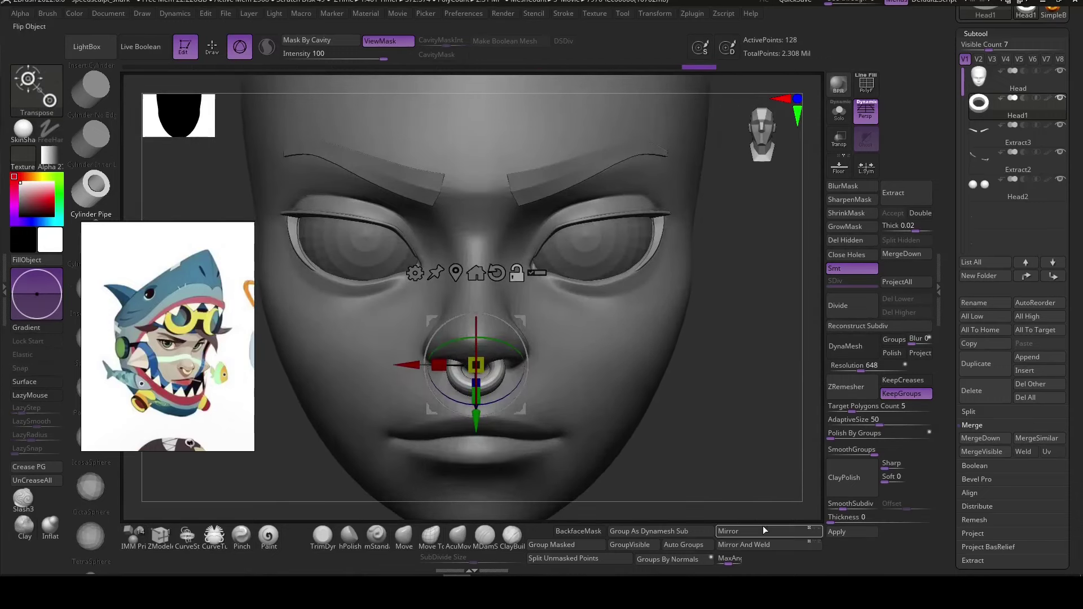
{"action": "key", "text": "q"}
{"action": "right_click_drag", "start_coordinate": [709, 456], "coordinate": [679, 466], "text": "alt"}
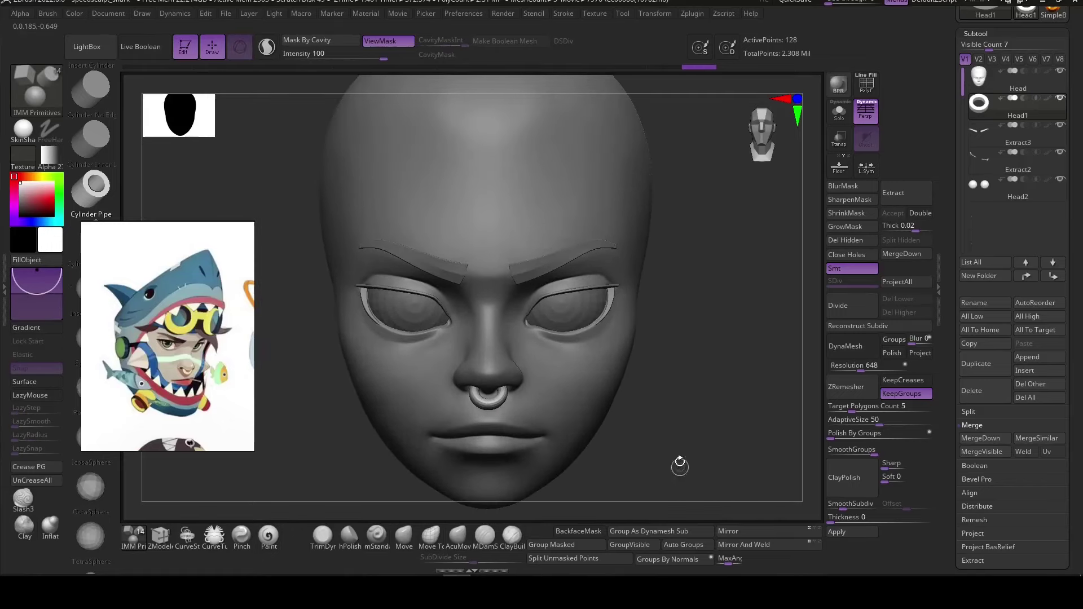
{"action": "left_click", "coordinate": [589, 389], "text": "alt"}
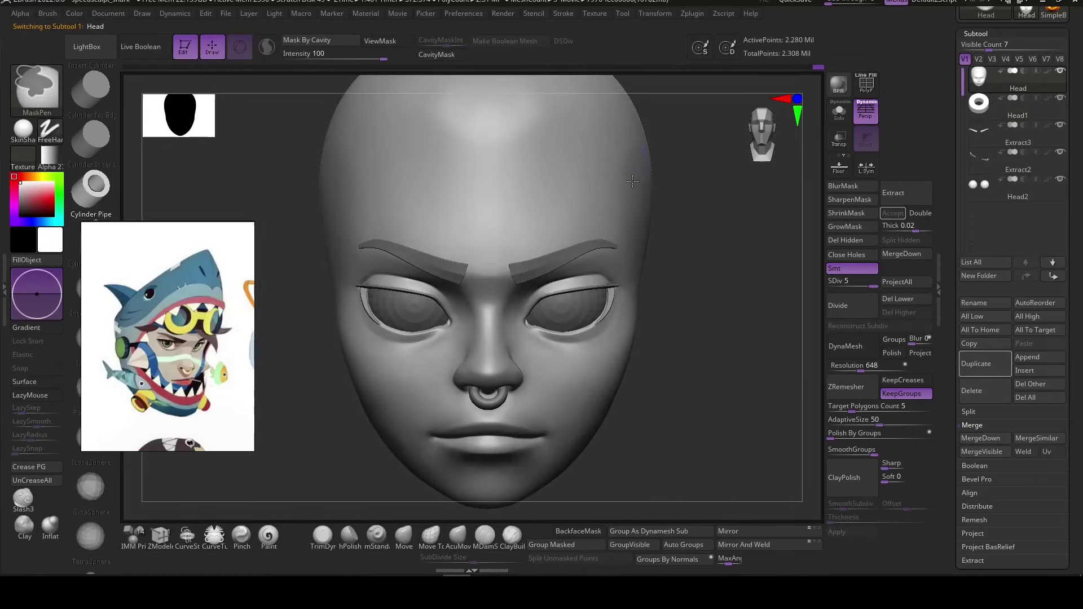
Mask the hair area across the scalp and inspect the mask from both sides.
{"action": "mouse_move", "coordinate": [632, 394]}
{"action": "right_mouse_down"}
{"action": "mouse_move", "coordinate": [687, 400]}
{"action": "mouse_move", "coordinate": [691, 450]}
{"action": "mouse_move", "coordinate": [682, 229]}
{"action": "right_mouse_up"}
{"action": "left_click_drag", "start_coordinate": [666, 169], "coordinate": [583, 393], "text": "ctrl"}
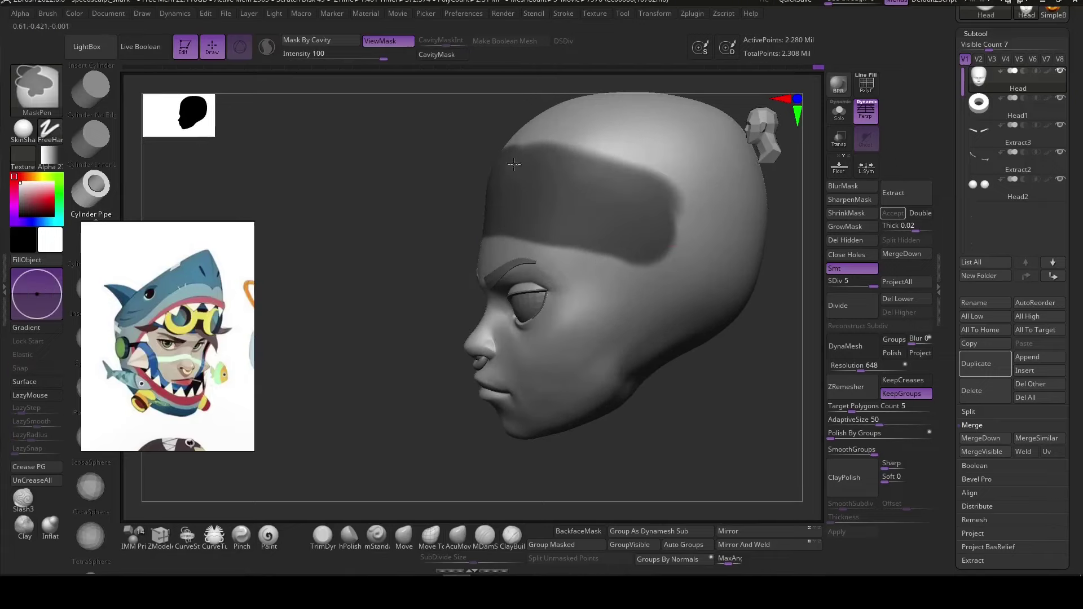
{"action": "mouse_move", "coordinate": [570, 411]}
{"action": "right_mouse_down"}
{"action": "mouse_move", "coordinate": [663, 450]}
{"action": "mouse_move", "coordinate": [634, 188]}
{"action": "right_mouse_up"}
{"action": "right_click_drag", "start_coordinate": [667, 445], "coordinate": [561, 202]}
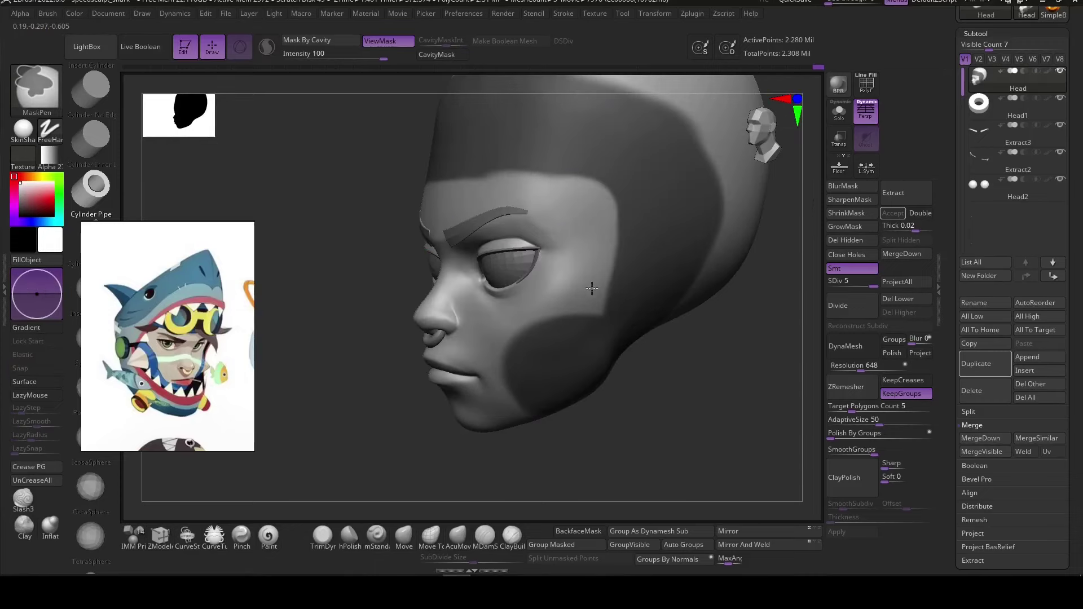
{"action": "mouse_move", "coordinate": [454, 161]}
{"action": "right_mouse_down"}
{"action": "mouse_move", "coordinate": [532, 154]}
{"action": "mouse_move", "coordinate": [667, 404]}
{"action": "mouse_move", "coordinate": [546, 382]}
{"action": "right_mouse_up"}
{"action": "right_click_drag", "start_coordinate": [555, 332], "coordinate": [604, 362]}
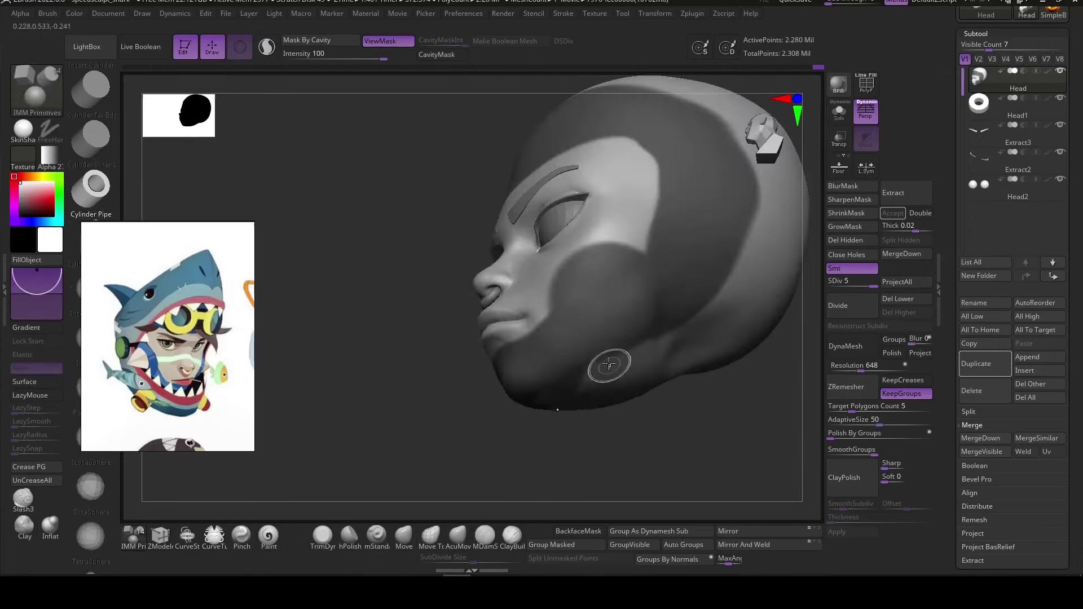
{"action": "mouse_move", "coordinate": [570, 411]}
{"action": "right_mouse_down"}
{"action": "mouse_move", "coordinate": [459, 452]}
{"action": "mouse_move", "coordinate": [673, 418]}
{"action": "mouse_move", "coordinate": [629, 435]}
{"action": "mouse_move", "coordinate": [672, 406]}
{"action": "right_mouse_up"}
Accept the extracted hair shell as Extract4 and hide the mask.
{"action": "left_click", "coordinate": [891, 216]}
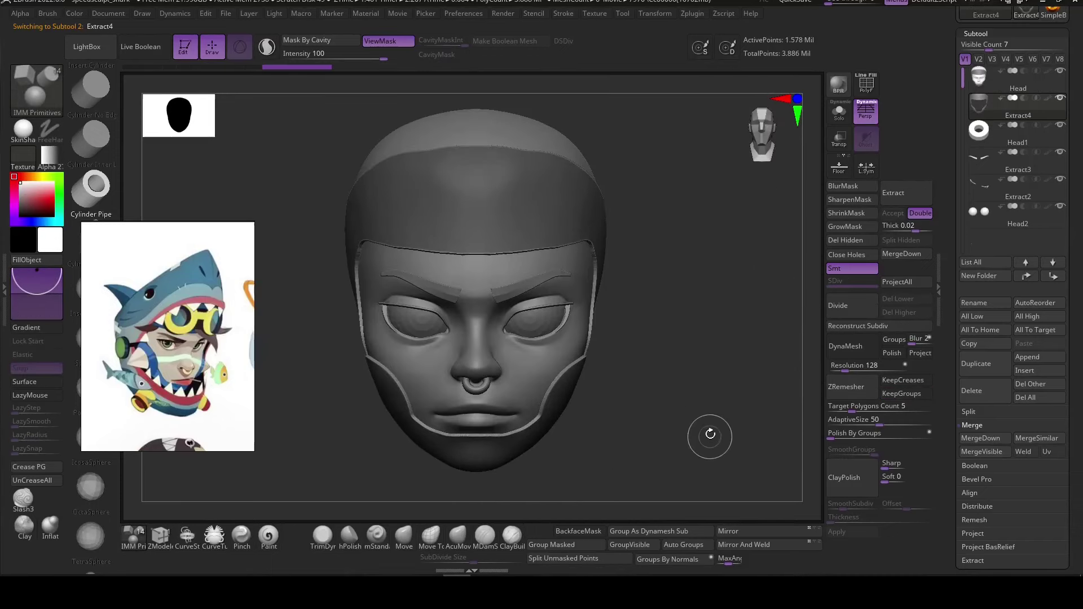
{"action": "mouse_move", "coordinate": [668, 453]}
{"action": "right_mouse_down"}
{"action": "mouse_move", "coordinate": [721, 466]}
{"action": "mouse_move", "coordinate": [801, 417]}
{"action": "right_mouse_up"}
{"action": "key", "text": "ctrl+h"}
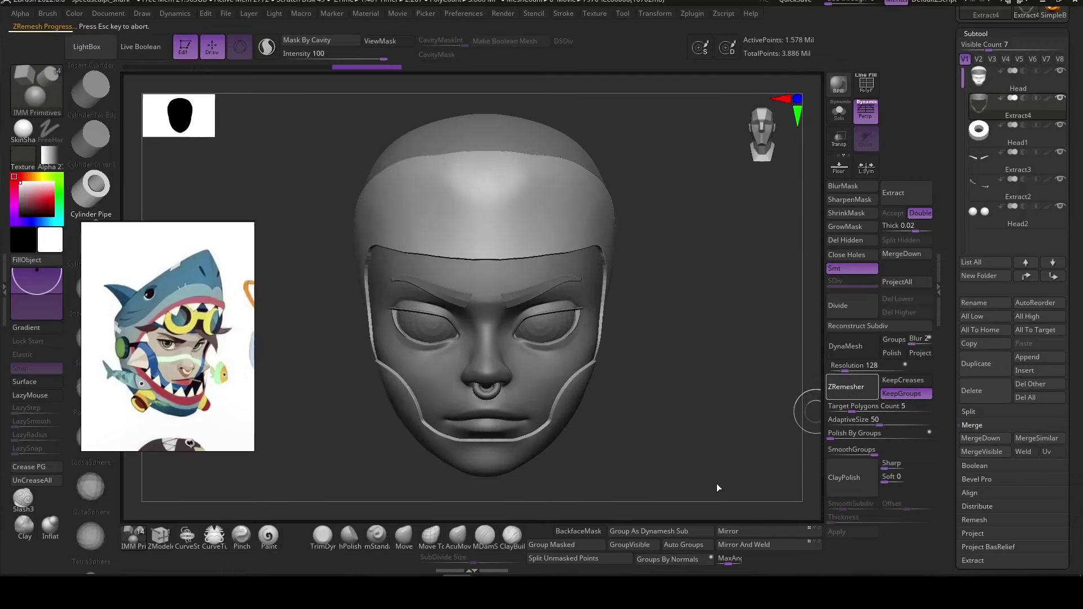
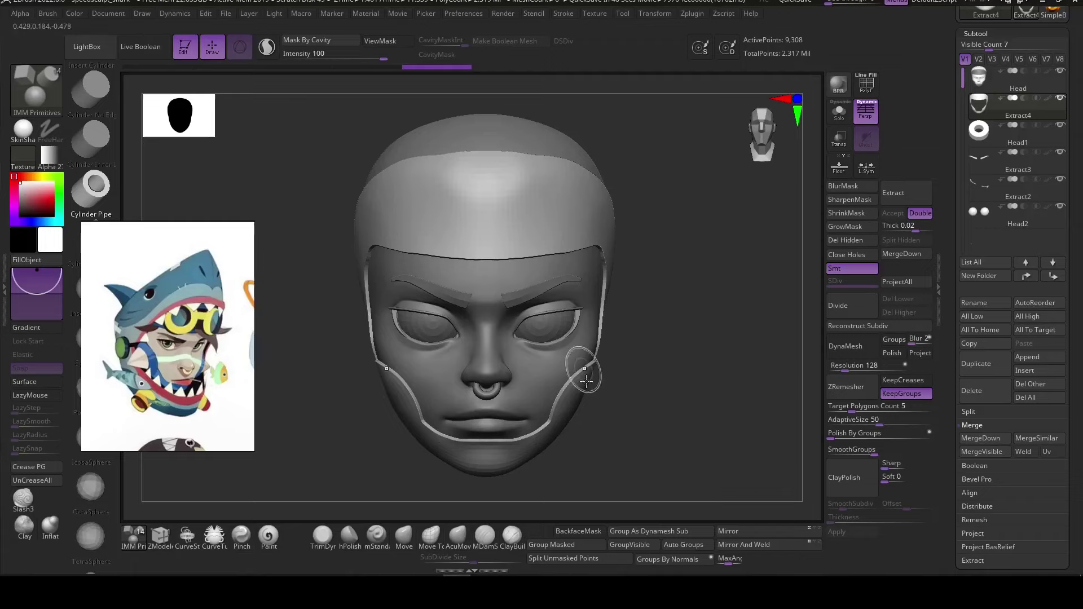
Insert mirrored IMM cylinders on the forehead above the eyes.
{"action": "right_click_drag", "start_coordinate": [586, 381], "coordinate": [483, 508]}
{"action": "left_click", "coordinate": [458, 536]}
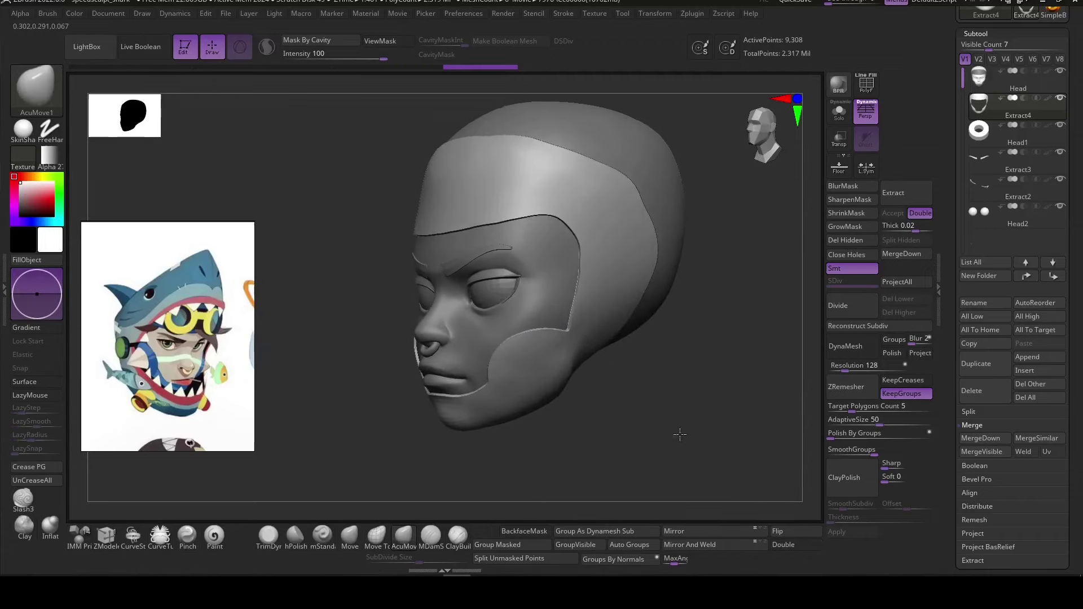
{"action": "right_click_drag", "start_coordinate": [680, 434], "coordinate": [651, 431]}
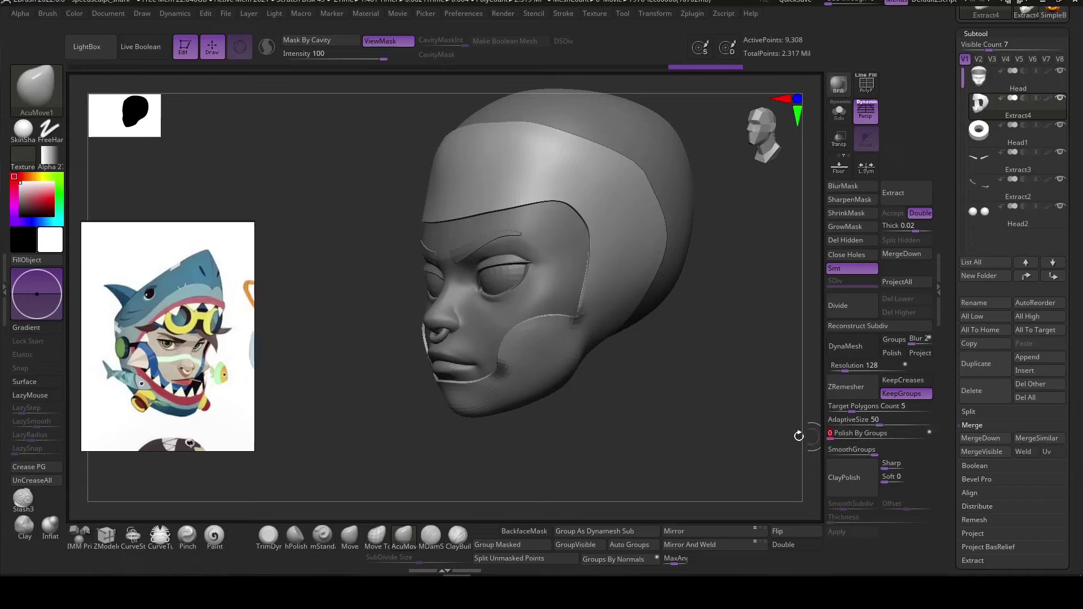
{"action": "mouse_move", "coordinate": [799, 436]}
{"action": "right_mouse_down"}
{"action": "mouse_move", "coordinate": [697, 454]}
{"action": "mouse_move", "coordinate": [671, 384]}
{"action": "mouse_move", "coordinate": [479, 335]}
{"action": "mouse_move", "coordinate": [619, 462]}
{"action": "mouse_move", "coordinate": [641, 423]}
{"action": "mouse_move", "coordinate": [670, 443]}
{"action": "right_mouse_up"}
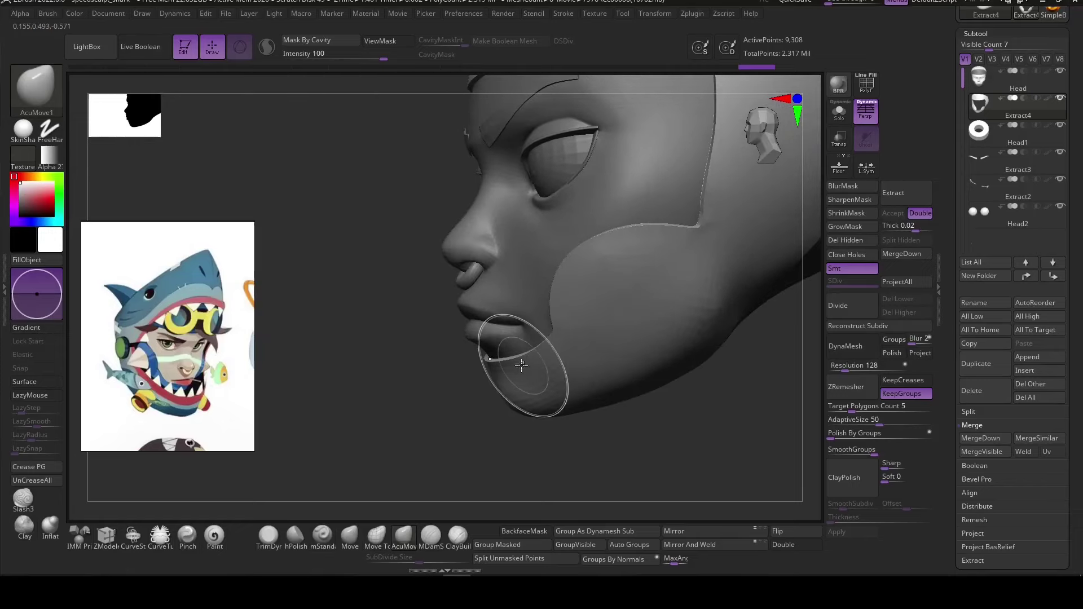
{"action": "mouse_move", "coordinate": [482, 443]}
{"action": "right_mouse_down"}
{"action": "mouse_move", "coordinate": [564, 429]}
{"action": "mouse_move", "coordinate": [531, 344]}
{"action": "mouse_move", "coordinate": [592, 466]}
{"action": "mouse_move", "coordinate": [549, 367]}
{"action": "mouse_move", "coordinate": [507, 415]}
{"action": "mouse_move", "coordinate": [551, 459]}
{"action": "mouse_move", "coordinate": [661, 434]}
{"action": "right_mouse_up"}
{"action": "key", "text": "f"}
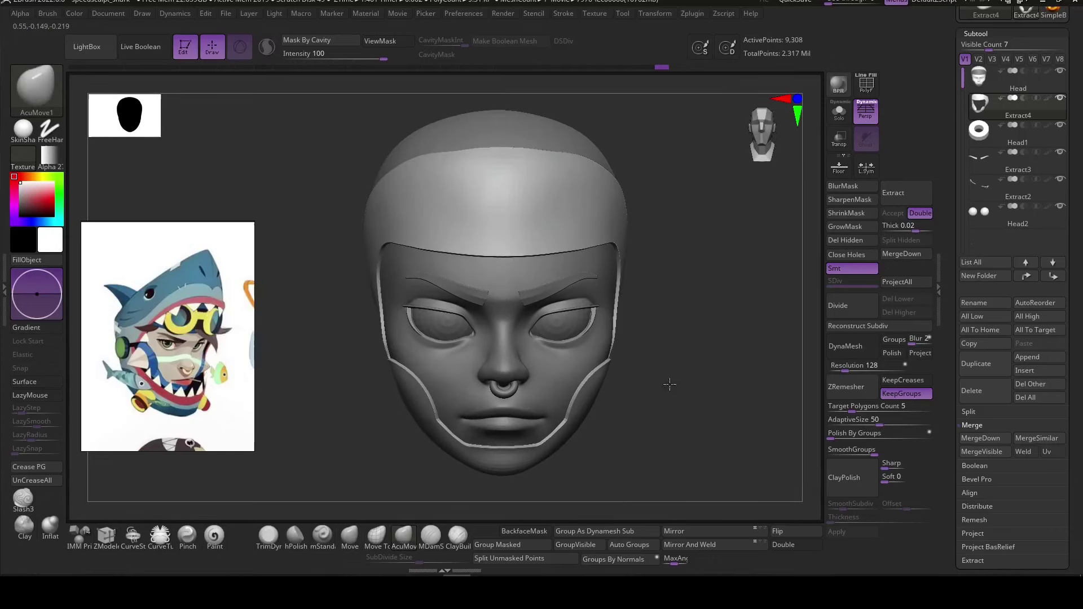
{"action": "key", "text": "b"}
{"action": "key", "text": "i"}
{"action": "key", "text": "m"}
{"action": "left_click", "coordinate": [90, 181]}
{"action": "left_click_drag", "start_coordinate": [598, 217], "coordinate": [626, 192]}
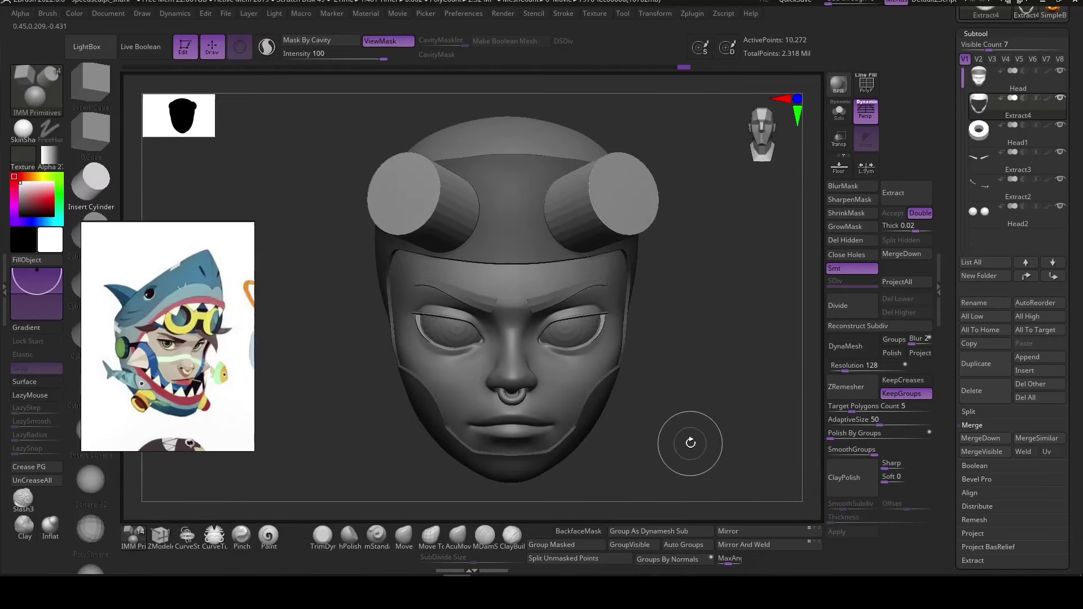
Position the cylinders with the move gizmo and check them from several angles.
{"action": "left_click", "coordinate": [689, 443], "text": "ctrl"}
{"action": "key", "text": "w"}
{"action": "right_click_drag", "start_coordinate": [718, 376], "coordinate": [843, 172]}
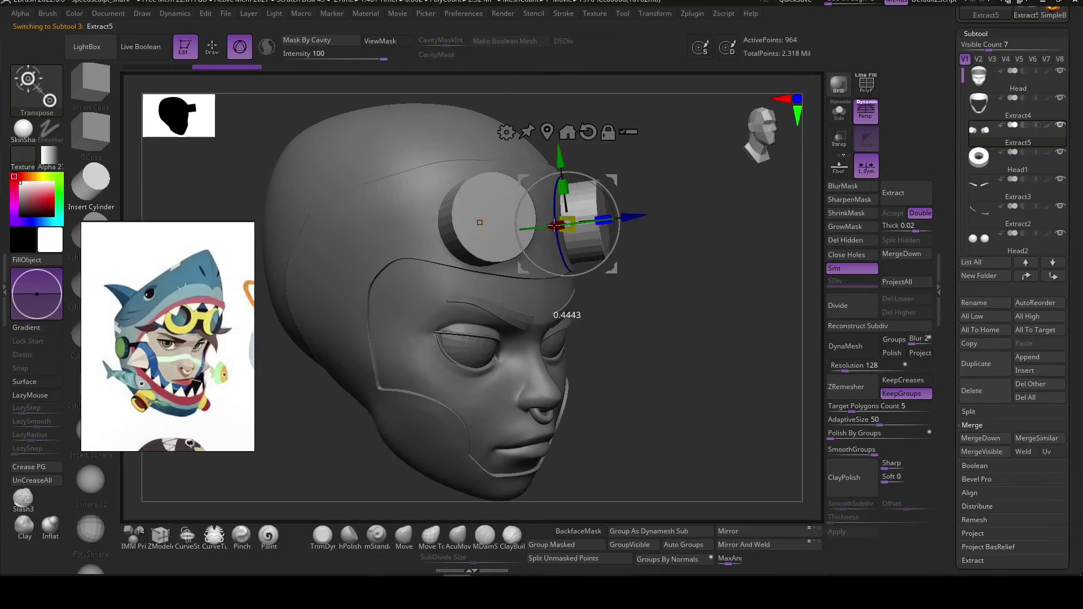
{"action": "right_click_drag", "start_coordinate": [543, 226], "coordinate": [596, 280]}
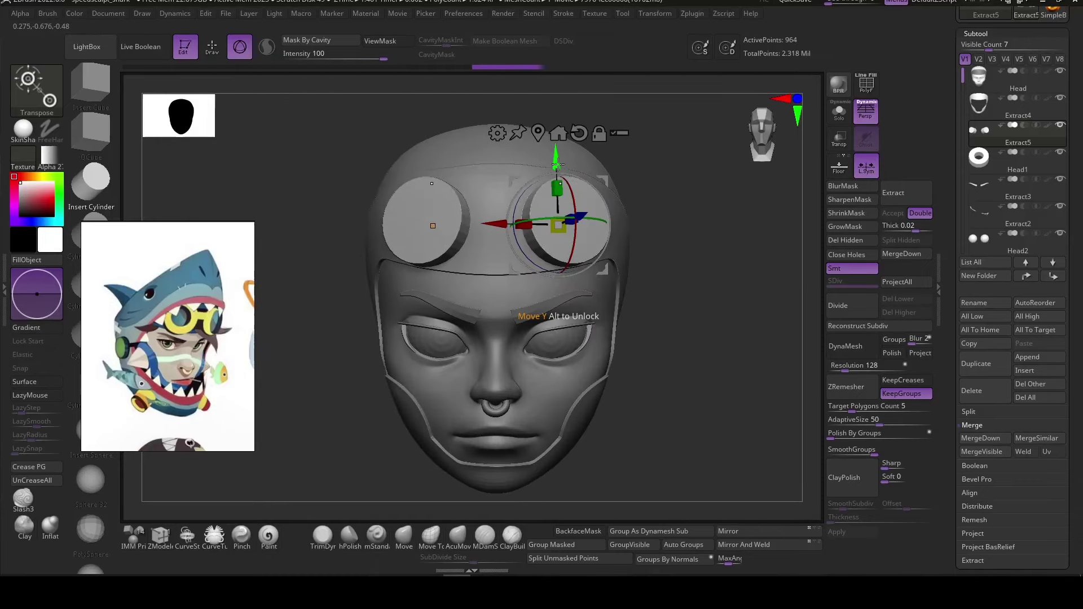
{"action": "mouse_move", "coordinate": [557, 164]}
{"action": "right_mouse_down"}
{"action": "mouse_move", "coordinate": [638, 338]}
{"action": "mouse_move", "coordinate": [582, 256]}
{"action": "right_mouse_up"}
{"action": "key", "text": "b"}
{"action": "key", "text": "z"}
{"action": "key", "text": "m"}
{"action": "key", "text": "shift+f"}
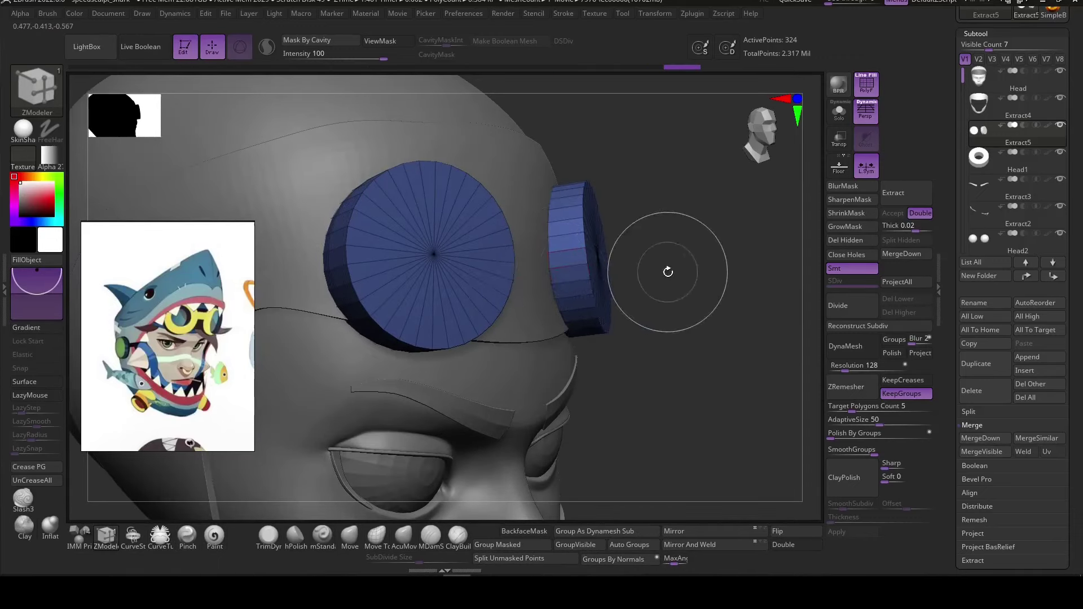
Add ZModeler edge loops to the cylinder caps, turning them into recessed rings.
{"action": "right_click_drag", "start_coordinate": [668, 272], "coordinate": [520, 258]}
{"action": "key", "text": "space"}
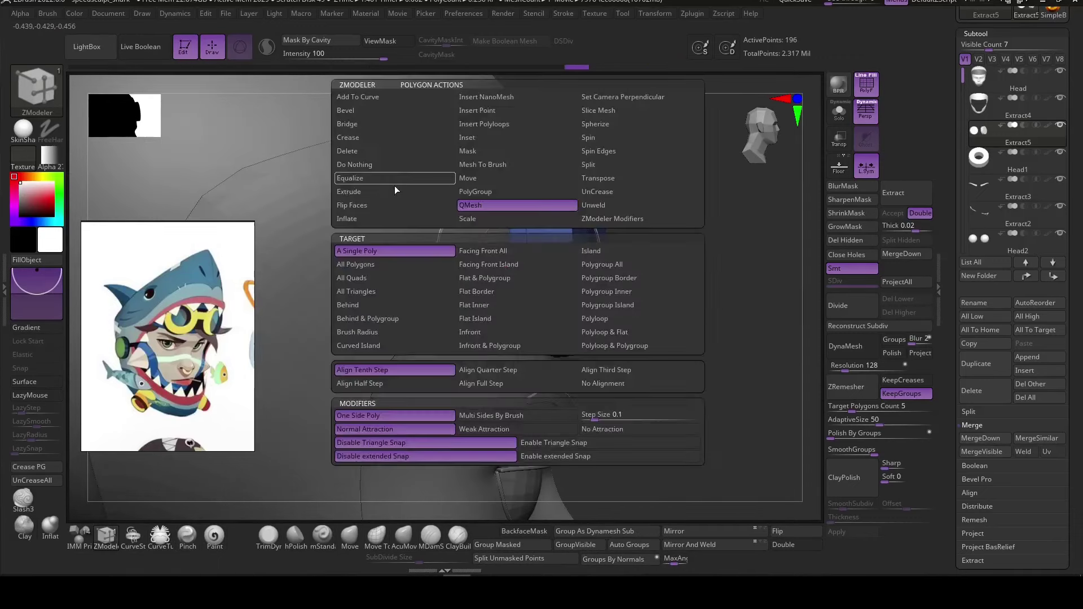
{"action": "right_click_drag", "start_coordinate": [478, 241], "coordinate": [510, 277]}
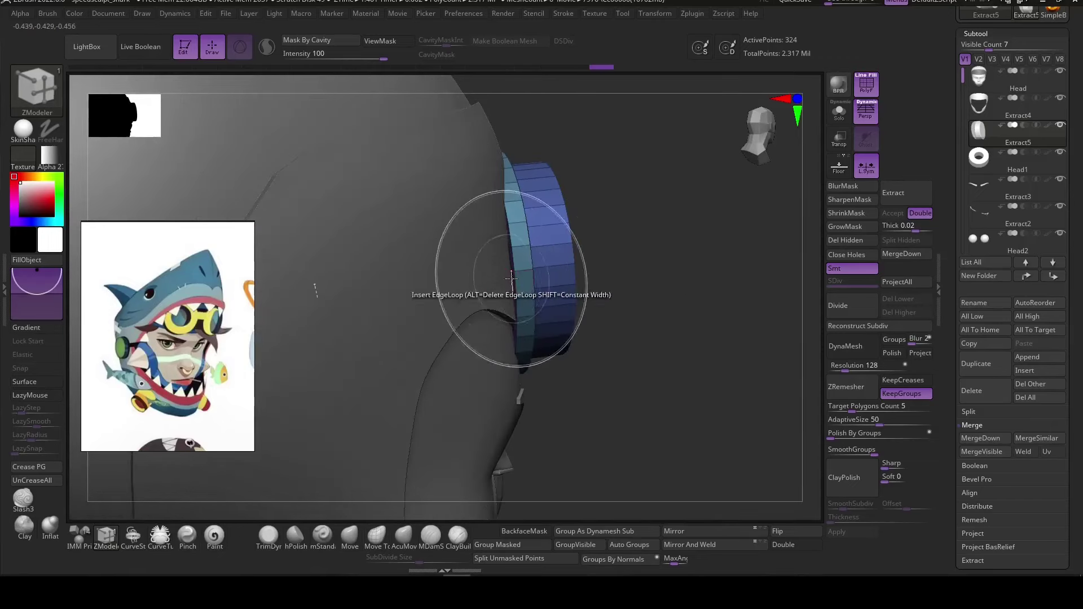
{"action": "right_click_drag", "start_coordinate": [619, 283], "coordinate": [525, 267]}
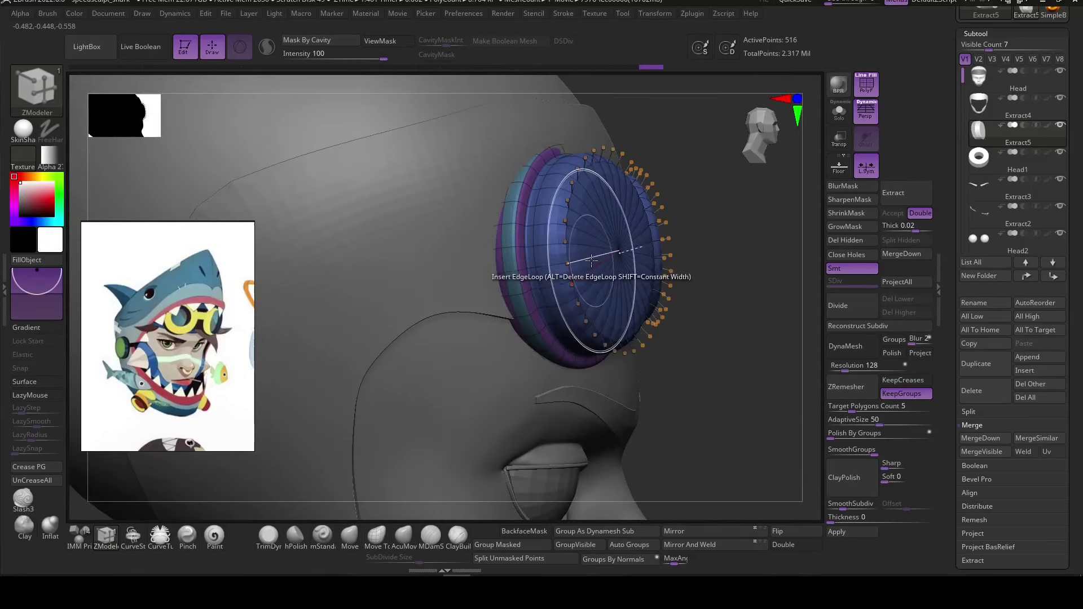
{"action": "left_click_drag", "start_coordinate": [591, 260], "coordinate": [582, 257]}
{"action": "left_click_drag", "start_coordinate": [719, 354], "coordinate": [525, 278]}
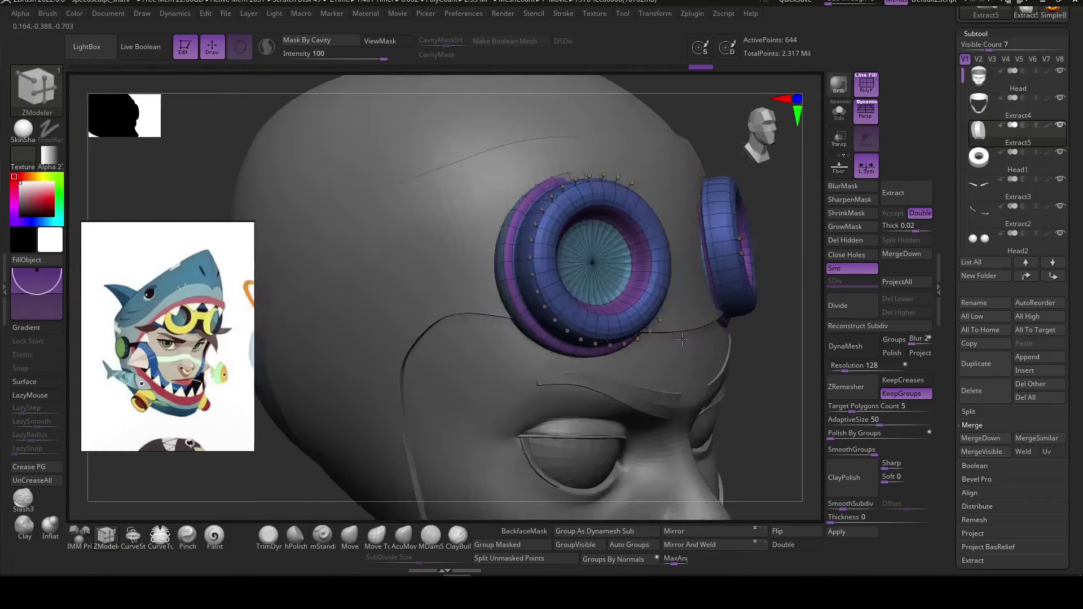
{"action": "left_click", "coordinate": [526, 278]}
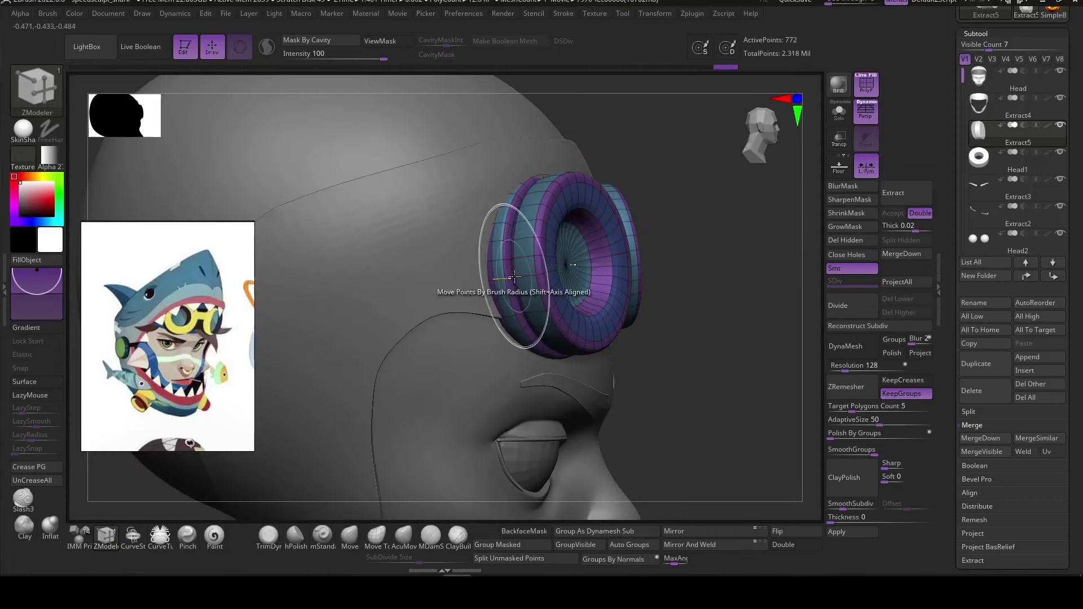
{"action": "mouse_move", "coordinate": [534, 263]}
{"action": "right_mouse_down"}
{"action": "mouse_move", "coordinate": [526, 273]}
{"action": "mouse_move", "coordinate": [691, 391]}
{"action": "mouse_move", "coordinate": [694, 379]}
{"action": "right_mouse_up"}
Auto-group the lens discs, hide the rings, and split them into the Extract6 subtool.
{"action": "key", "text": "space"}
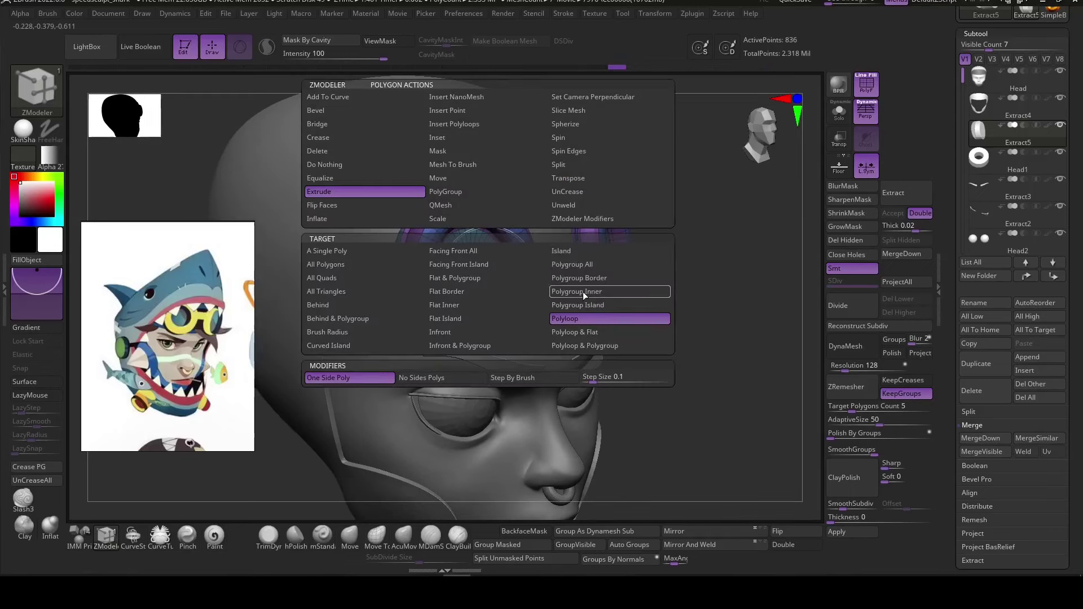
{"action": "left_click", "coordinate": [583, 292]}
{"action": "left_click", "coordinate": [475, 273], "text": "ctrl+shift"}
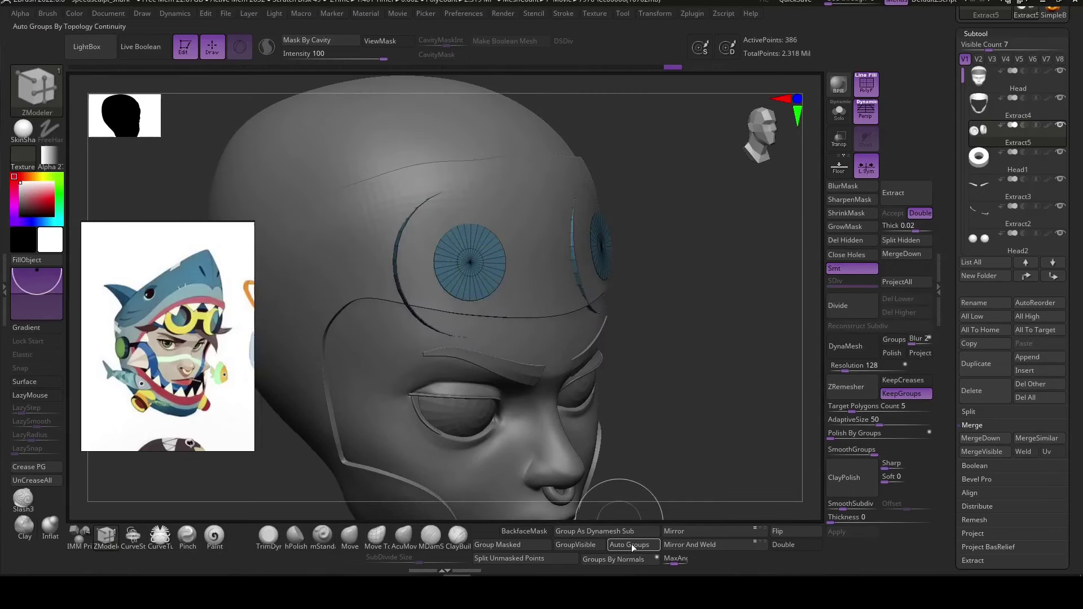
{"action": "left_click", "coordinate": [475, 273]}
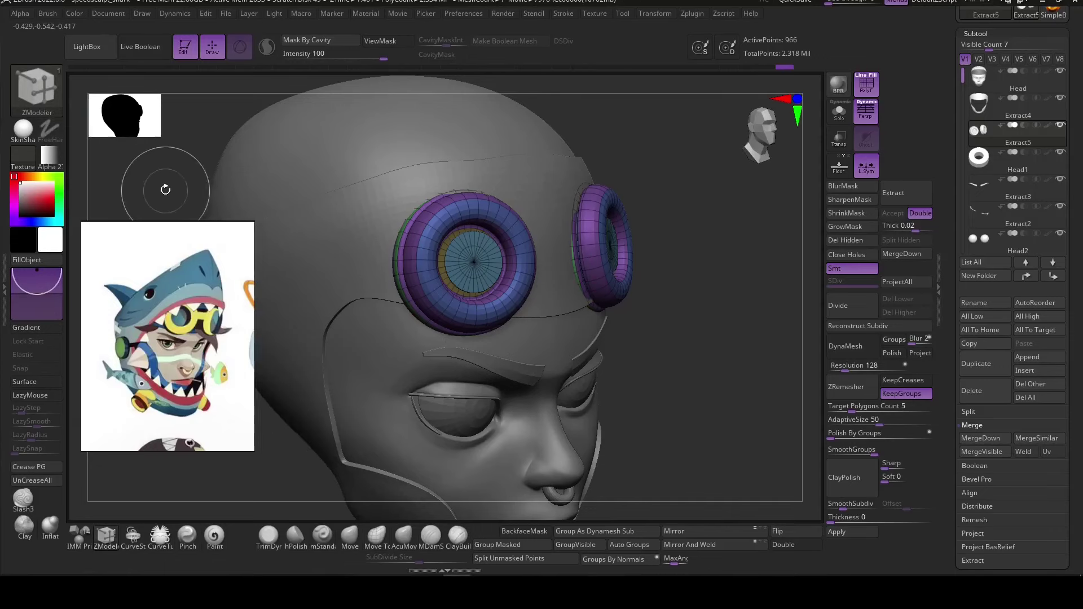
{"action": "left_click_drag", "start_coordinate": [552, 254], "coordinate": [725, 339]}
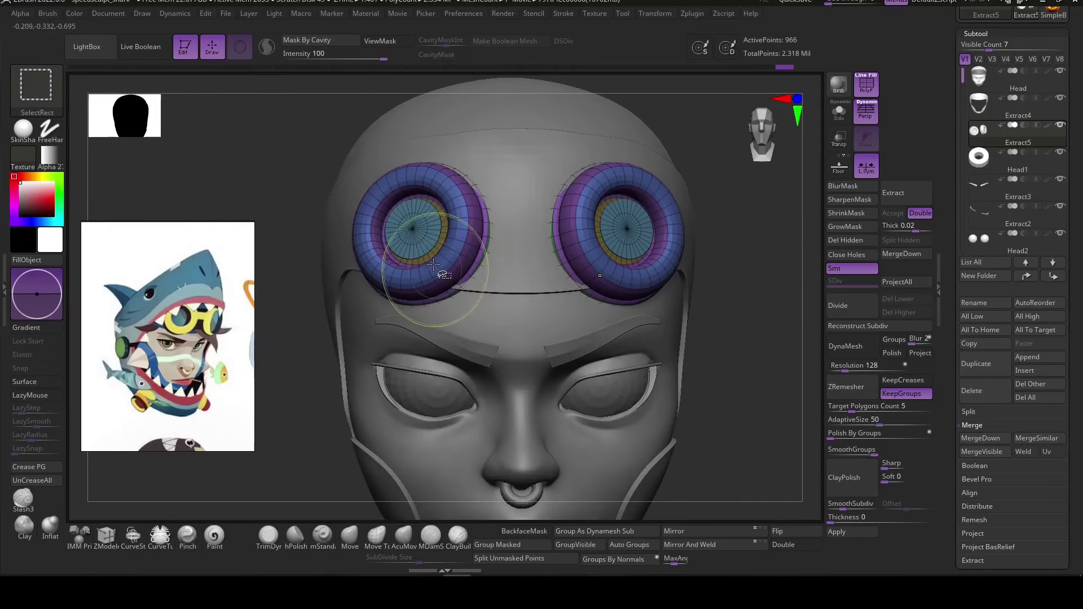
{"action": "left_click", "coordinate": [417, 243], "text": "ctrl+shift"}
{"action": "left_click", "coordinate": [901, 239]}
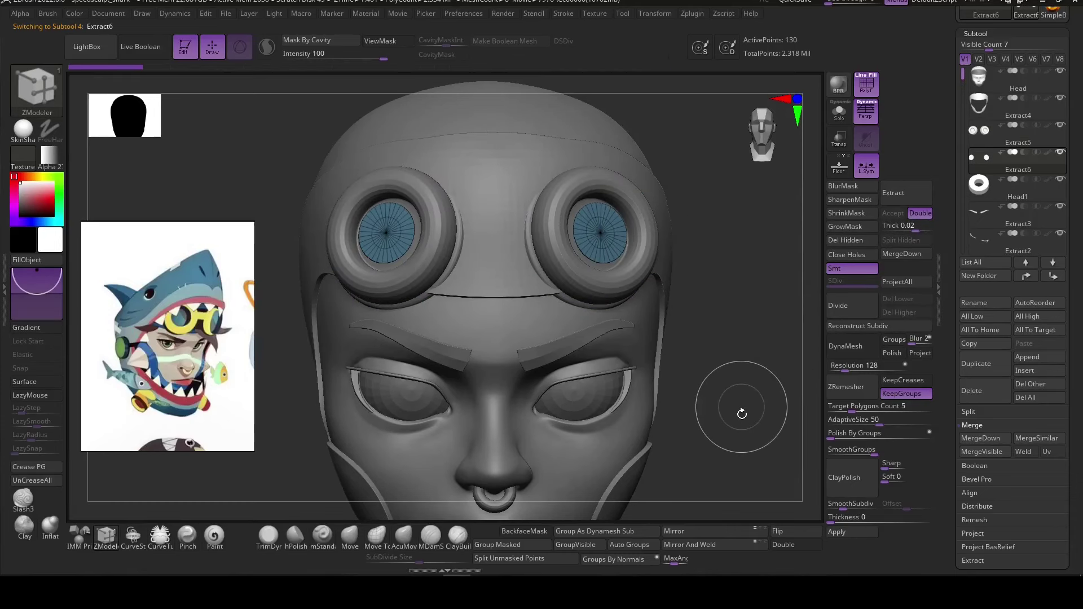
Reposition the lens disc inside its goggle ring with the move gizmo.
{"action": "left_click_drag", "start_coordinate": [846, 517], "coordinate": [844, 517]}
{"action": "key", "text": "w"}
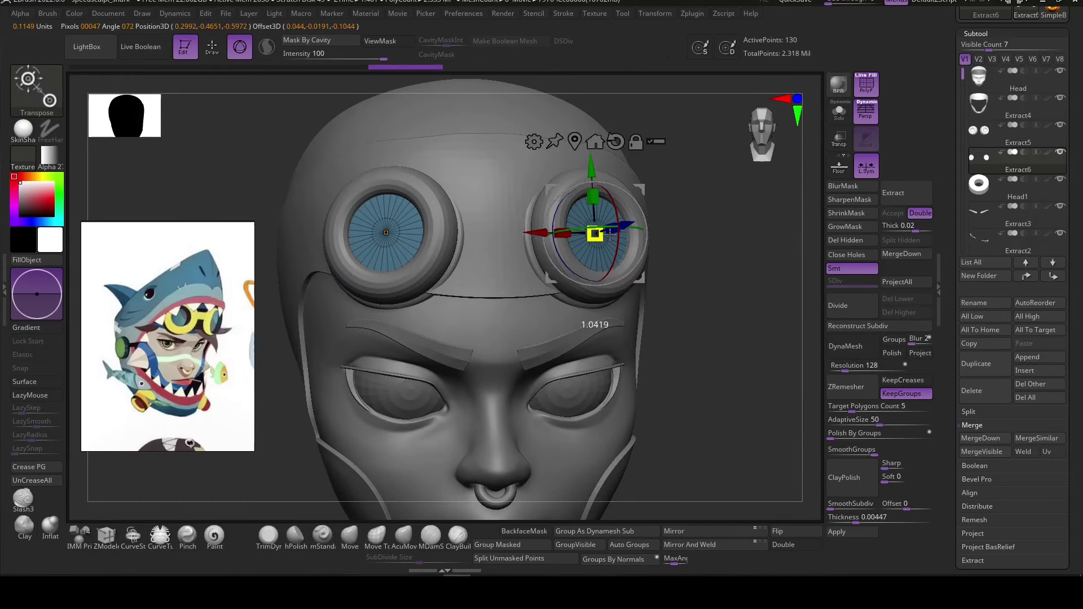
{"action": "mouse_move", "coordinate": [676, 316]}
{"action": "left_mouse_down"}
{"action": "mouse_move", "coordinate": [755, 346]}
{"action": "mouse_move", "coordinate": [697, 369]}
{"action": "mouse_move", "coordinate": [712, 395]}
{"action": "left_mouse_up"}
{"action": "key", "text": "q"}
{"action": "key", "text": "b"}
{"action": "key", "text": "z"}
{"action": "key", "text": "m"}
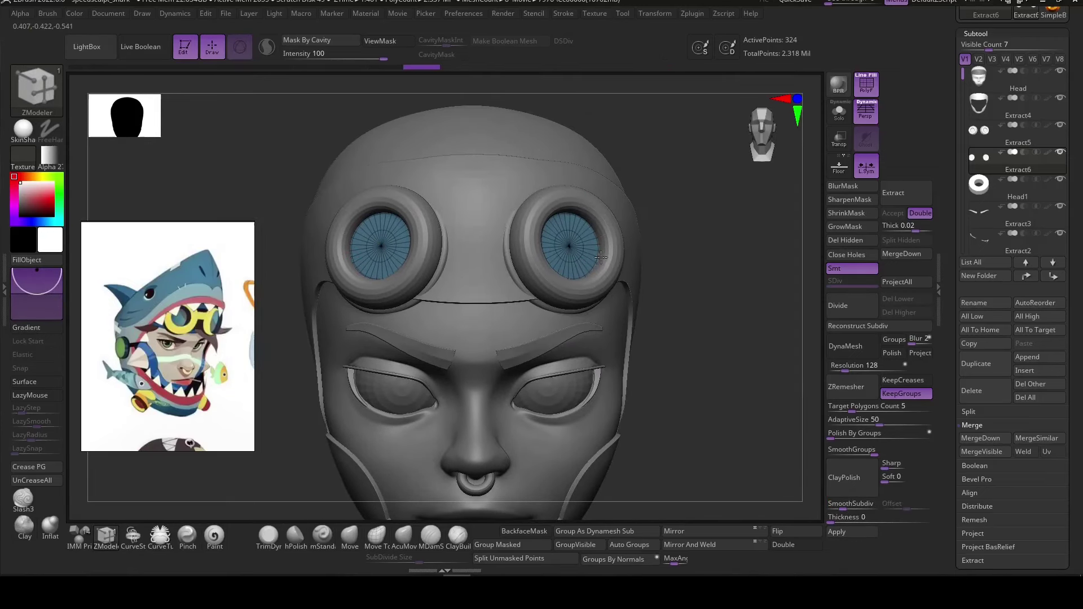
{"action": "scroll", "coordinate": [601, 257], "scroll_direction": "up", "scroll_amount": 3}
{"action": "scroll", "coordinate": [601, 257], "scroll_direction": "up", "scroll_amount": 2}
{"action": "key", "text": "space"}
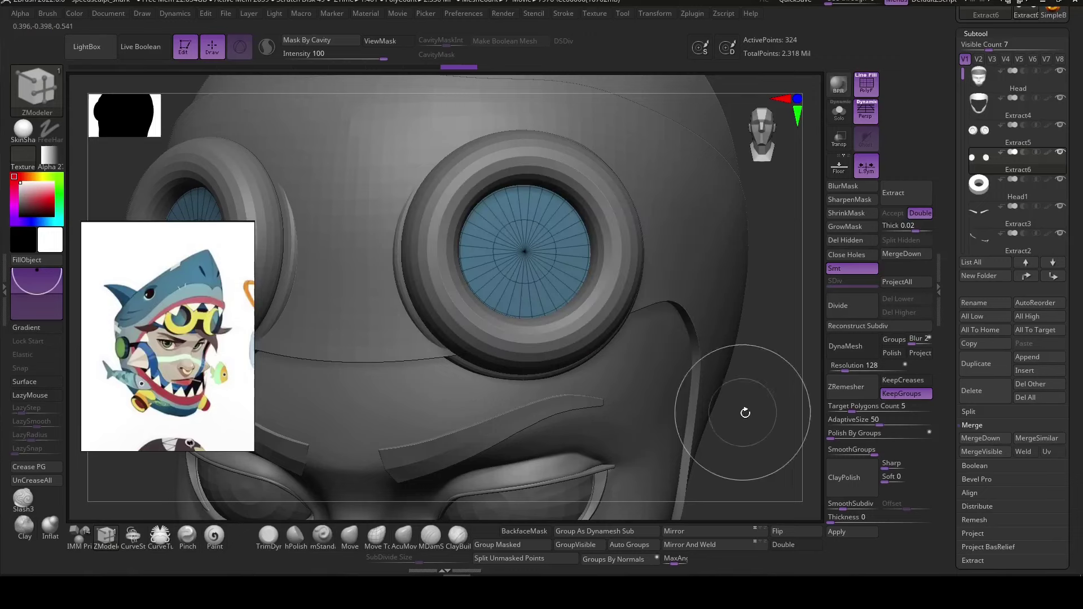
{"action": "key", "text": "f"}
Adjust the goggle rings and lenses with the Move brush, checking from below and front.
{"action": "left_click", "coordinate": [569, 293], "text": "alt"}
{"action": "key", "text": "w"}
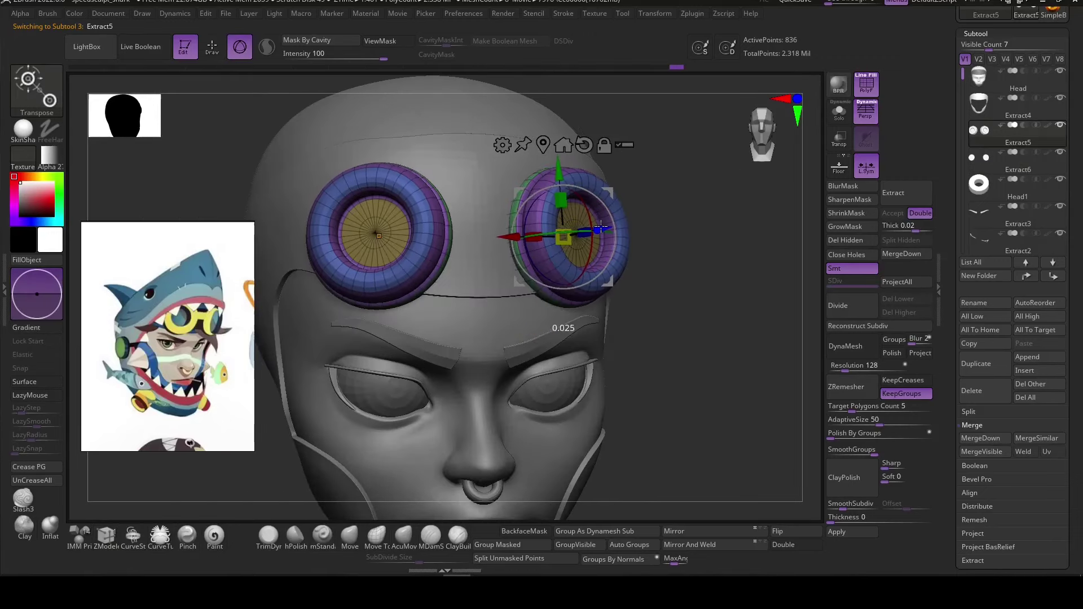
{"action": "left_click", "coordinate": [601, 227], "text": "alt"}
{"action": "left_click_drag", "start_coordinate": [671, 266], "coordinate": [361, 512]}
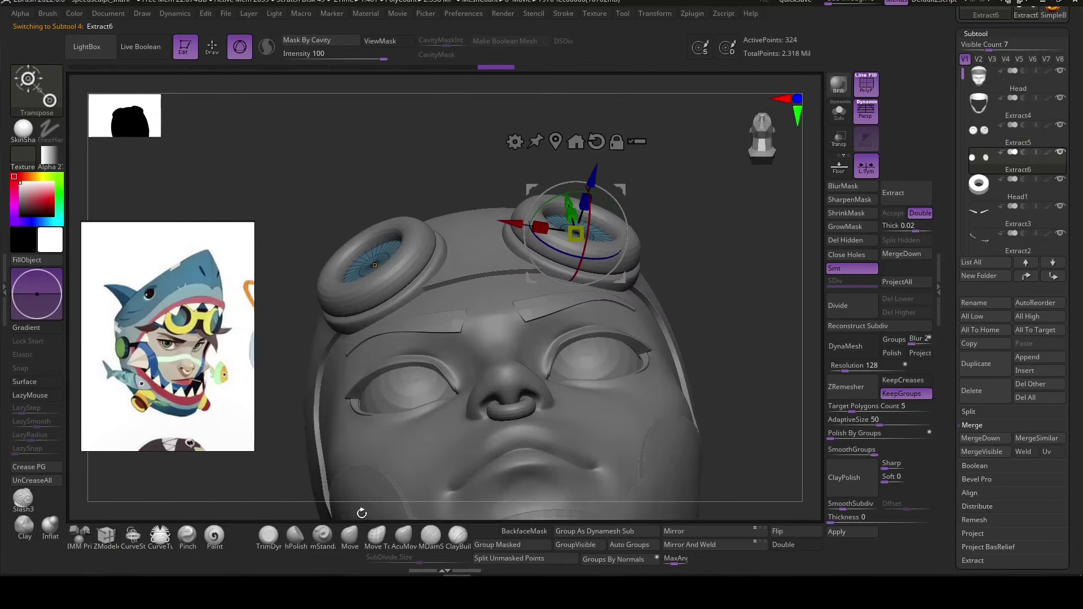
{"action": "left_click", "coordinate": [350, 536]}
{"action": "left_click", "coordinate": [517, 206], "text": "alt"}
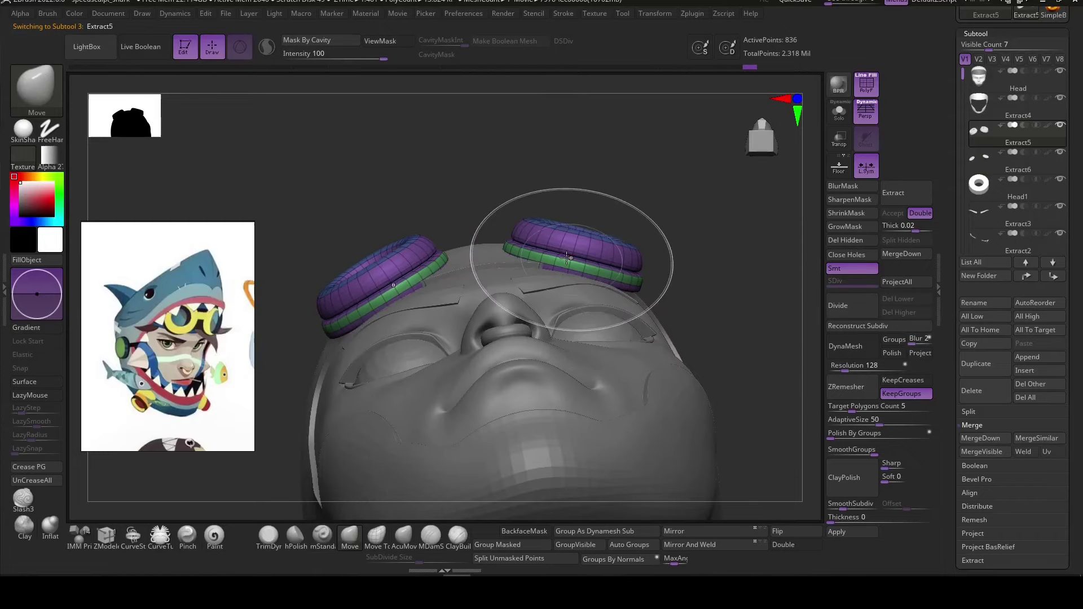
{"action": "mouse_move", "coordinate": [508, 266]}
{"action": "right_mouse_down"}
{"action": "mouse_move", "coordinate": [591, 272]}
{"action": "mouse_move", "coordinate": [625, 175]}
{"action": "mouse_move", "coordinate": [505, 224]}
{"action": "mouse_move", "coordinate": [588, 218]}
{"action": "mouse_move", "coordinate": [593, 243]}
{"action": "mouse_move", "coordinate": [644, 148]}
{"action": "right_mouse_up"}
{"action": "right_click", "coordinate": [625, 176]}
{"action": "right_click", "coordinate": [592, 243]}
{"action": "mouse_move", "coordinate": [652, 483]}
{"action": "right_mouse_down"}
{"action": "mouse_move", "coordinate": [387, 342]}
{"action": "mouse_move", "coordinate": [588, 231]}
{"action": "right_mouse_up"}
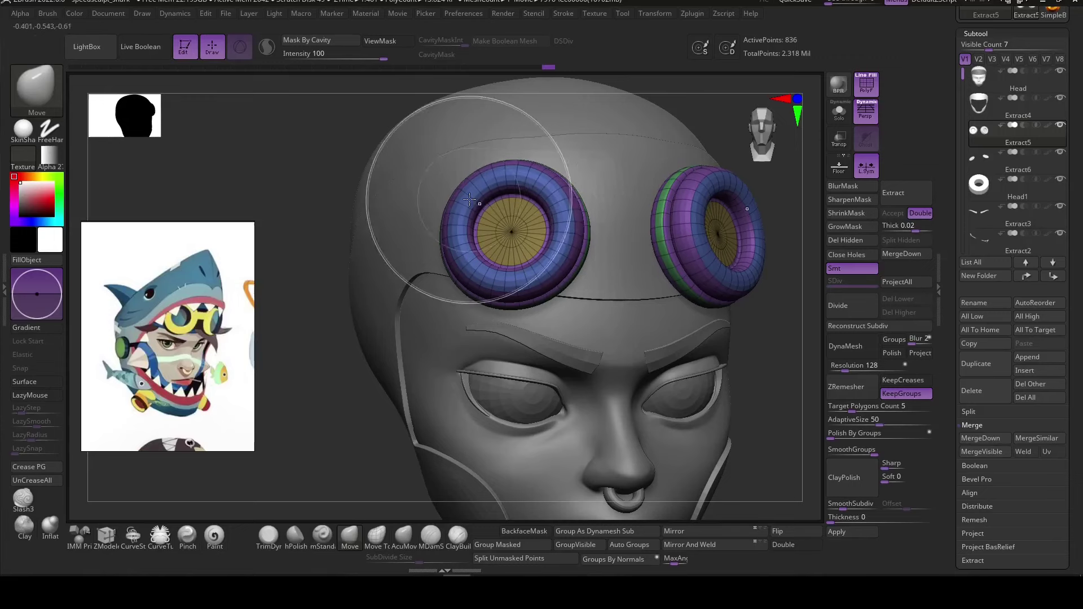
{"action": "mouse_move", "coordinate": [517, 157]}
{"action": "right_mouse_down"}
{"action": "mouse_move", "coordinate": [725, 382]}
{"action": "mouse_move", "coordinate": [539, 248]}
{"action": "mouse_move", "coordinate": [705, 316]}
{"action": "mouse_move", "coordinate": [626, 226]}
{"action": "right_mouse_up"}
Nudge the goggle rings into shape with the soft Move brush.
{"action": "left_click", "coordinate": [627, 226], "text": "alt"}
{"action": "key", "text": "w"}
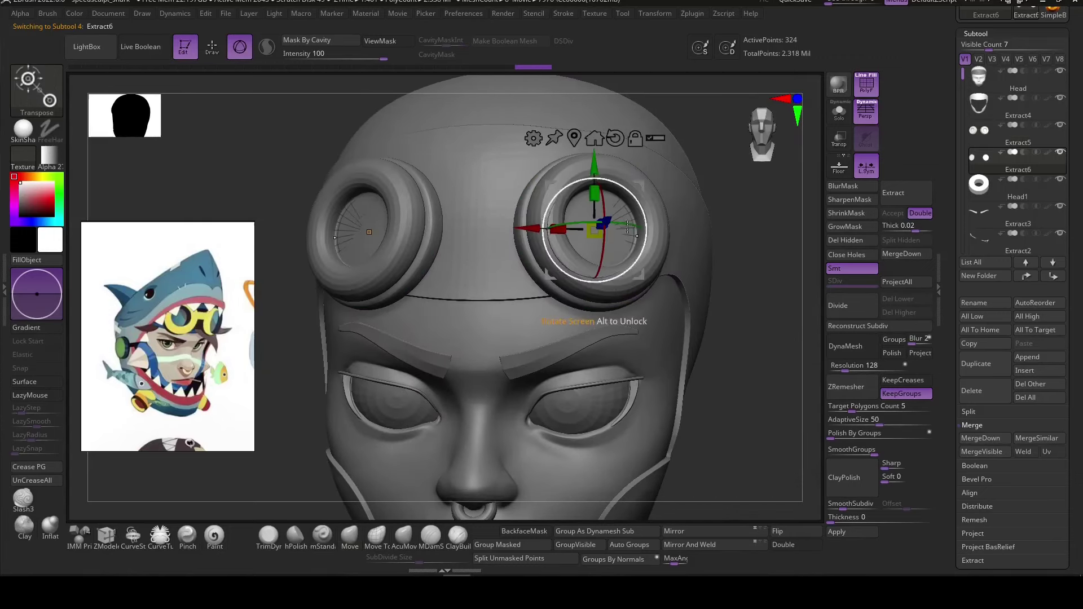
{"action": "left_click", "coordinate": [643, 243], "text": "alt"}
{"action": "mouse_move", "coordinate": [666, 316]}
{"action": "right_mouse_down"}
{"action": "mouse_move", "coordinate": [714, 366]}
{"action": "mouse_move", "coordinate": [508, 271]}
{"action": "right_mouse_up"}
{"action": "left_click", "coordinate": [395, 539]}
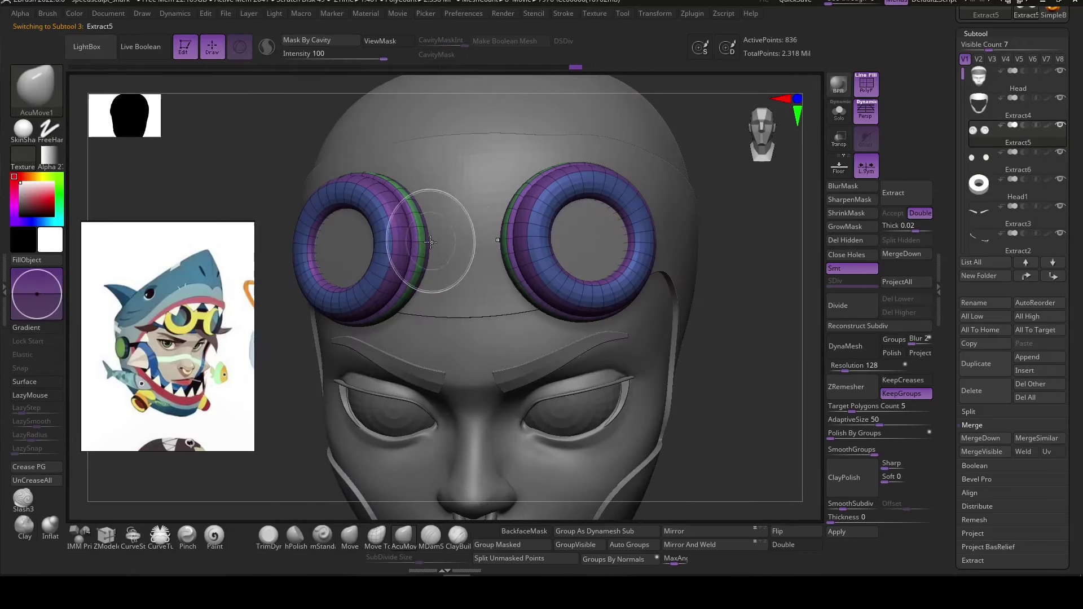
{"action": "mouse_move", "coordinate": [437, 248]}
{"action": "right_mouse_down"}
{"action": "mouse_move", "coordinate": [471, 276]}
{"action": "mouse_move", "coordinate": [672, 364]}
{"action": "mouse_move", "coordinate": [660, 389]}
{"action": "mouse_move", "coordinate": [686, 342]}
{"action": "mouse_move", "coordinate": [534, 247]}
{"action": "right_mouse_up"}
{"action": "left_click", "coordinate": [106, 536]}
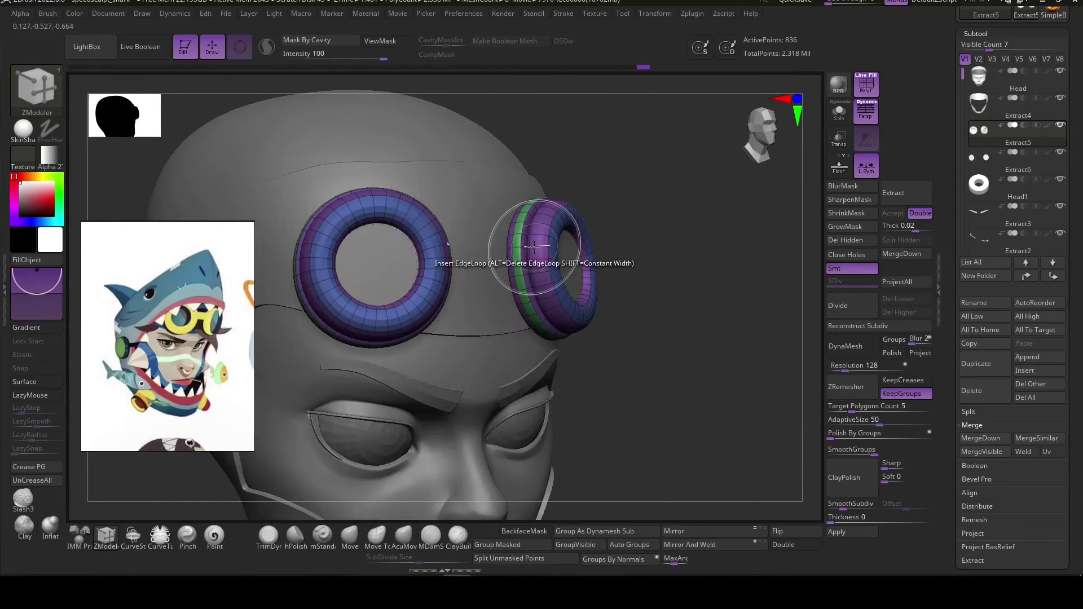
{"action": "mouse_move", "coordinate": [635, 273]}
{"action": "right_mouse_down"}
{"action": "mouse_move", "coordinate": [533, 239]}
{"action": "mouse_move", "coordinate": [533, 257]}
{"action": "right_mouse_up"}
Join the two goggle rings with Bridge Two Holes and preview with Dynamic Subdiv.
{"action": "key", "text": "space"}
{"action": "left_click", "coordinate": [405, 156]}
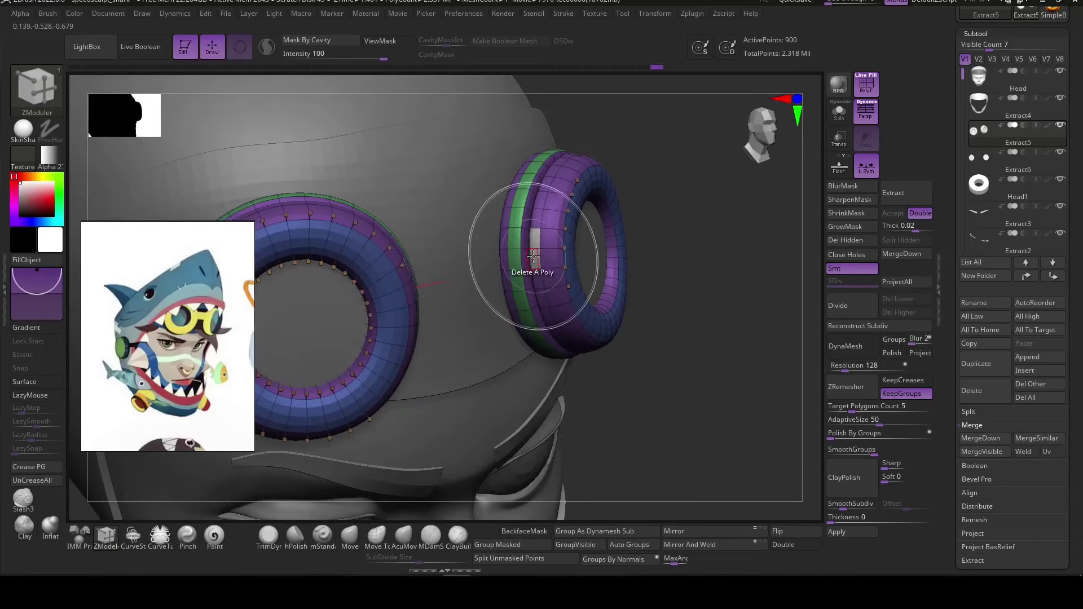
{"action": "right_click_drag", "start_coordinate": [707, 343], "coordinate": [539, 262]}
{"action": "key", "text": "space"}
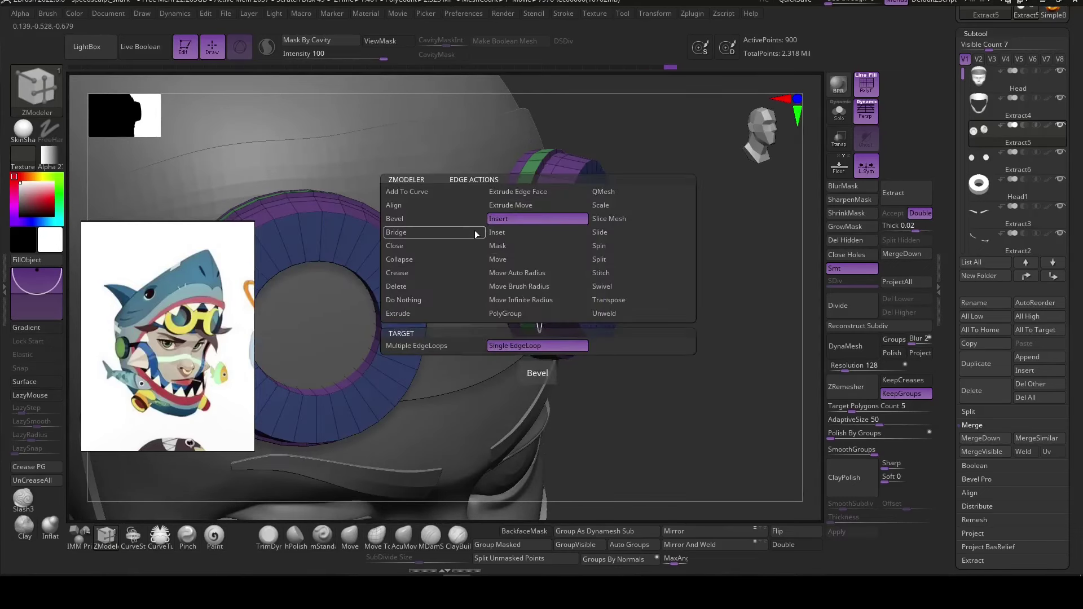
{"action": "left_click", "coordinate": [505, 345]}
{"action": "mouse_move", "coordinate": [506, 352]}
{"action": "right_mouse_down"}
{"action": "mouse_move", "coordinate": [703, 435]}
{"action": "mouse_move", "coordinate": [619, 291]}
{"action": "right_mouse_up"}
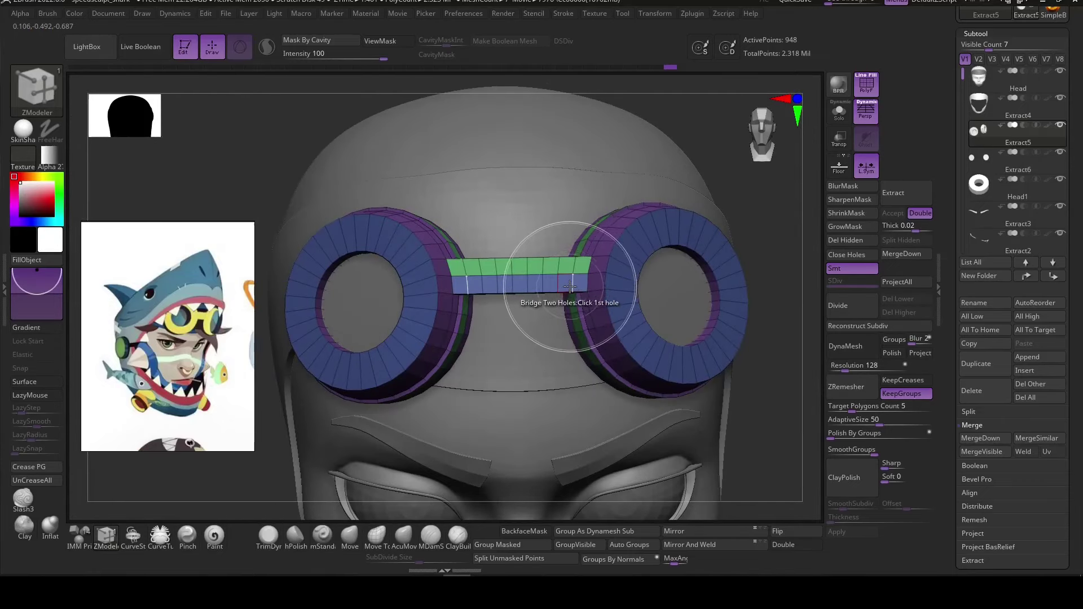
{"action": "key", "text": "d"}
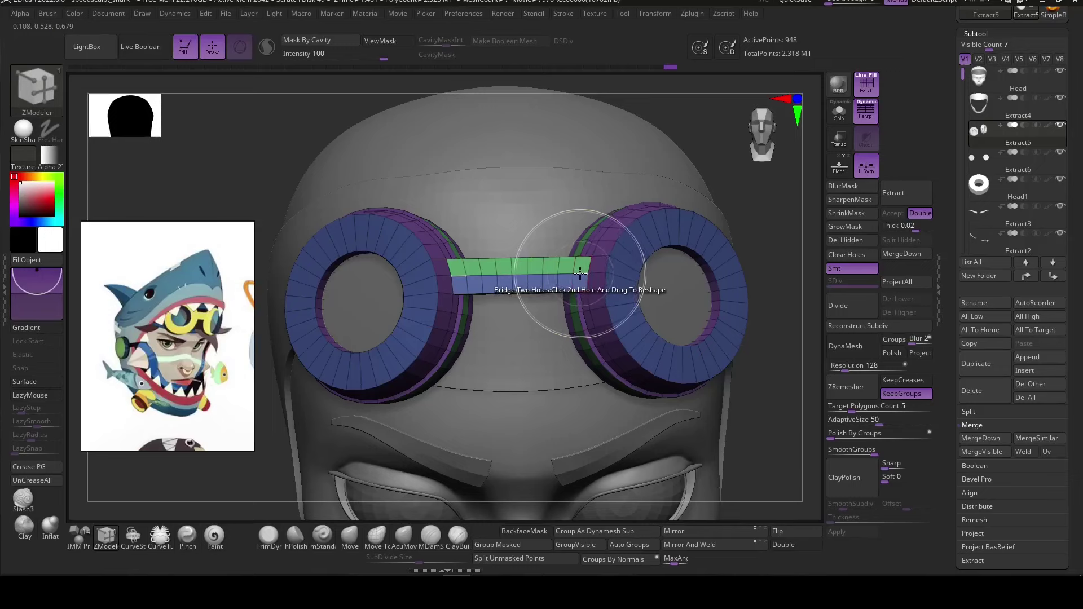
Add edge loops to the bridge bar and mask the goggles for moving.
{"action": "key", "text": "space"}
{"action": "left_click", "coordinate": [567, 218]}
{"action": "mouse_move", "coordinate": [771, 223]}
{"action": "right_mouse_down"}
{"action": "mouse_move", "coordinate": [703, 305]}
{"action": "mouse_move", "coordinate": [713, 321]}
{"action": "mouse_move", "coordinate": [555, 263]}
{"action": "right_mouse_up"}
{"action": "mouse_move", "coordinate": [575, 323]}
{"action": "right_mouse_down"}
{"action": "mouse_move", "coordinate": [496, 265]}
{"action": "mouse_move", "coordinate": [722, 485]}
{"action": "mouse_move", "coordinate": [756, 452]}
{"action": "mouse_move", "coordinate": [738, 260]}
{"action": "right_mouse_up"}
{"action": "key", "text": "ctrl+i"}
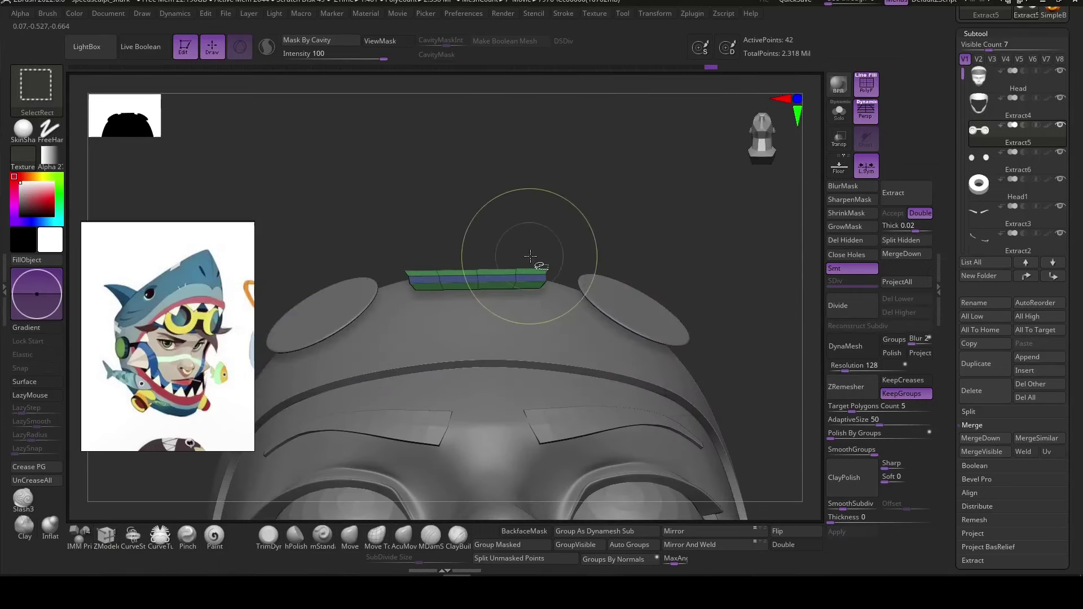
{"action": "mouse_move", "coordinate": [485, 274]}
{"action": "right_mouse_down"}
{"action": "mouse_move", "coordinate": [506, 270]}
{"action": "mouse_move", "coordinate": [542, 316]}
{"action": "right_mouse_up"}
{"action": "key", "text": "w"}
{"action": "mouse_move", "coordinate": [677, 338]}
{"action": "right_mouse_down"}
{"action": "mouse_move", "coordinate": [742, 418]}
{"action": "mouse_move", "coordinate": [513, 239]}
{"action": "mouse_move", "coordinate": [576, 391]}
{"action": "mouse_move", "coordinate": [482, 241]}
{"action": "mouse_move", "coordinate": [507, 228]}
{"action": "right_mouse_up"}
Shift the bridged goggles into place on the forehead with the gizmo and Move brush.
{"action": "left_click", "coordinate": [406, 540]}
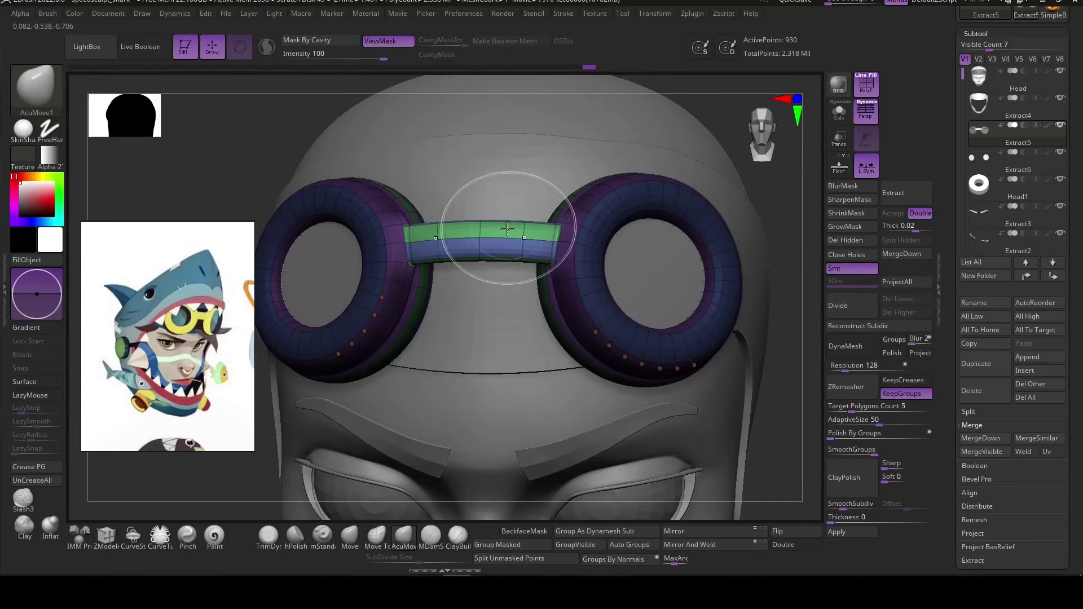
{"action": "right_click_drag", "start_coordinate": [785, 322], "coordinate": [757, 326]}
{"action": "key", "text": "w"}
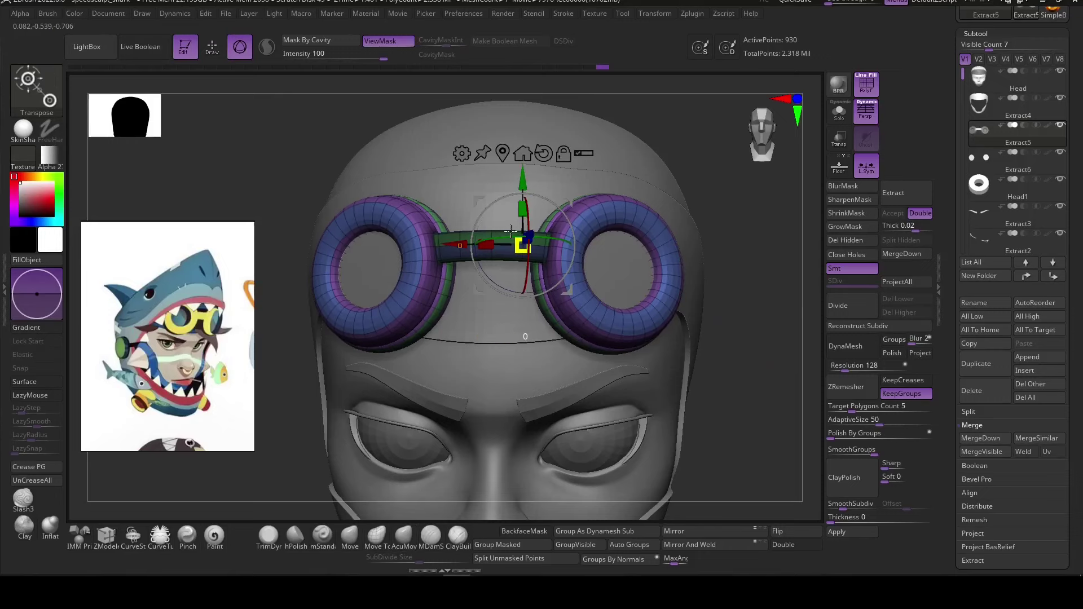
{"action": "mouse_move", "coordinate": [510, 231]}
{"action": "right_mouse_down"}
{"action": "mouse_move", "coordinate": [718, 358]}
{"action": "mouse_move", "coordinate": [718, 307]}
{"action": "mouse_move", "coordinate": [753, 279]}
{"action": "mouse_move", "coordinate": [738, 336]}
{"action": "right_mouse_up"}
{"action": "key", "text": "shift+f"}
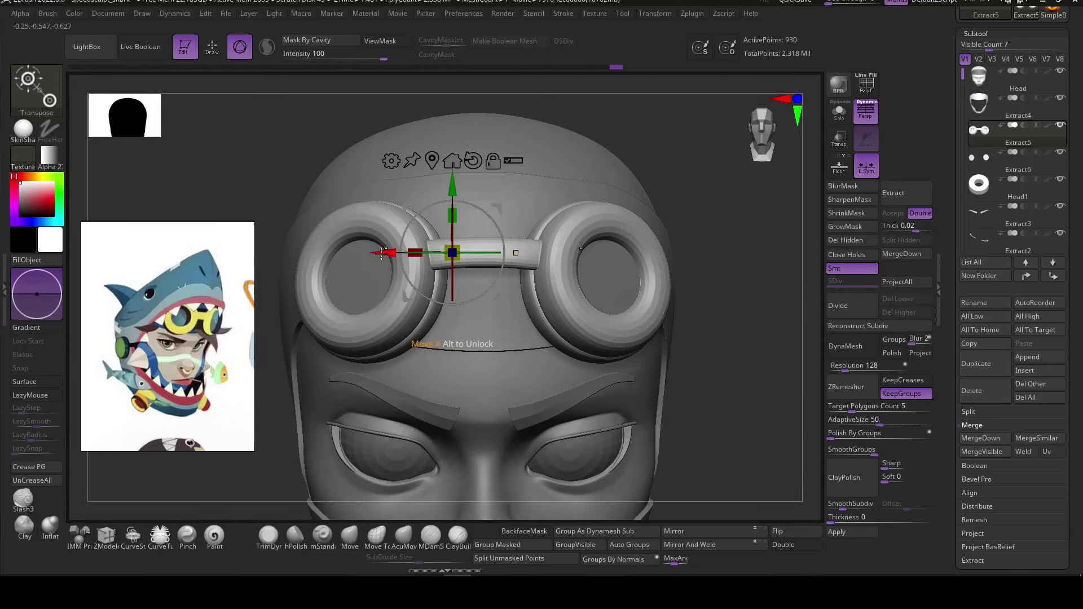
{"action": "left_click_drag", "start_coordinate": [383, 253], "coordinate": [389, 253]}
{"action": "mouse_move", "coordinate": [716, 350]}
{"action": "right_mouse_down"}
{"action": "mouse_move", "coordinate": [717, 293]}
{"action": "mouse_move", "coordinate": [706, 352]}
{"action": "right_mouse_up"}
{"action": "left_click", "coordinate": [598, 282], "text": "alt"}
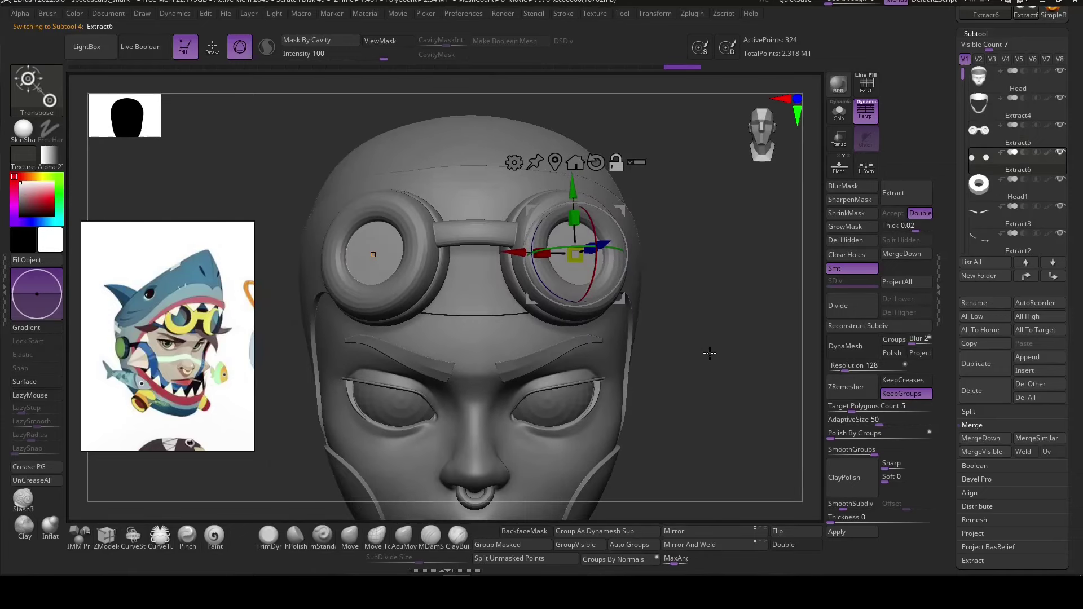
{"action": "mouse_move", "coordinate": [617, 379]}
{"action": "right_mouse_down"}
{"action": "mouse_move", "coordinate": [576, 412]}
{"action": "mouse_move", "coordinate": [634, 404]}
{"action": "mouse_move", "coordinate": [625, 422]}
{"action": "right_mouse_up"}
{"action": "left_click", "coordinate": [403, 535]}
{"action": "left_click", "coordinate": [566, 389], "text": "alt"}
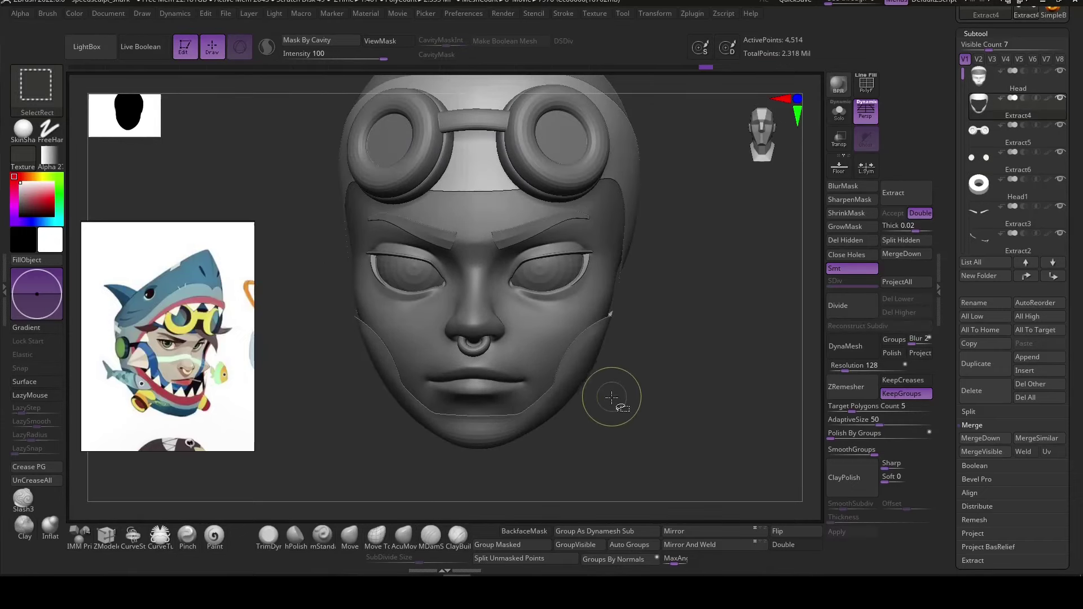
Isolate a circular cheek patch on the hood and give it its own polygroup.
{"action": "key", "text": "shift+f"}
{"action": "mouse_move", "coordinate": [623, 423]}
{"action": "right_mouse_down"}
{"action": "mouse_move", "coordinate": [708, 418]}
{"action": "mouse_move", "coordinate": [617, 508]}
{"action": "mouse_move", "coordinate": [645, 428]}
{"action": "mouse_move", "coordinate": [476, 458]}
{"action": "right_mouse_up"}
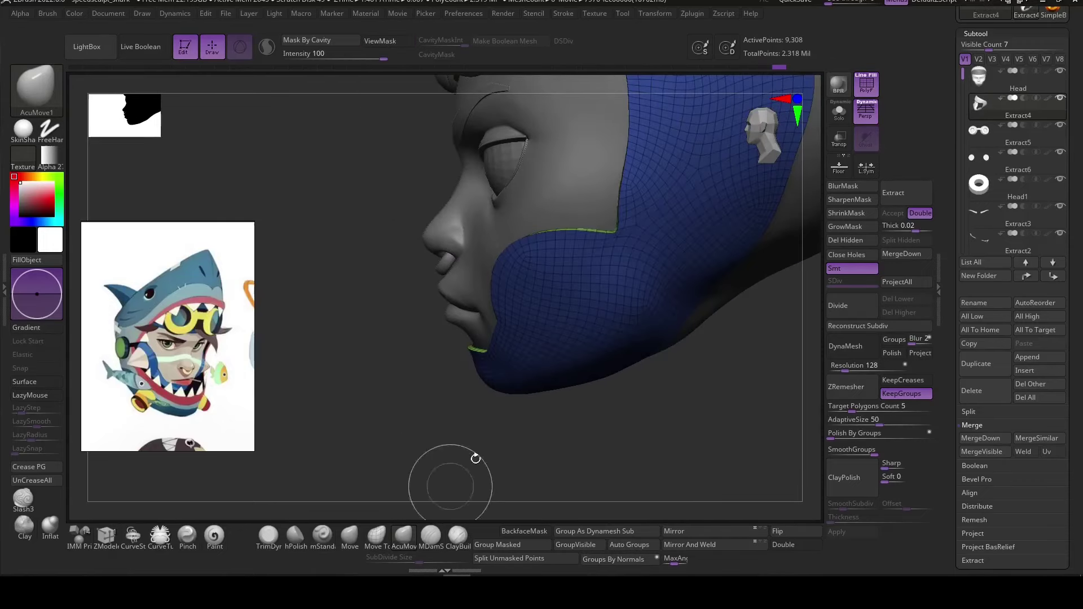
{"action": "right_click_drag", "start_coordinate": [619, 169], "coordinate": [394, 338]}
{"action": "left_click", "coordinate": [106, 534]}
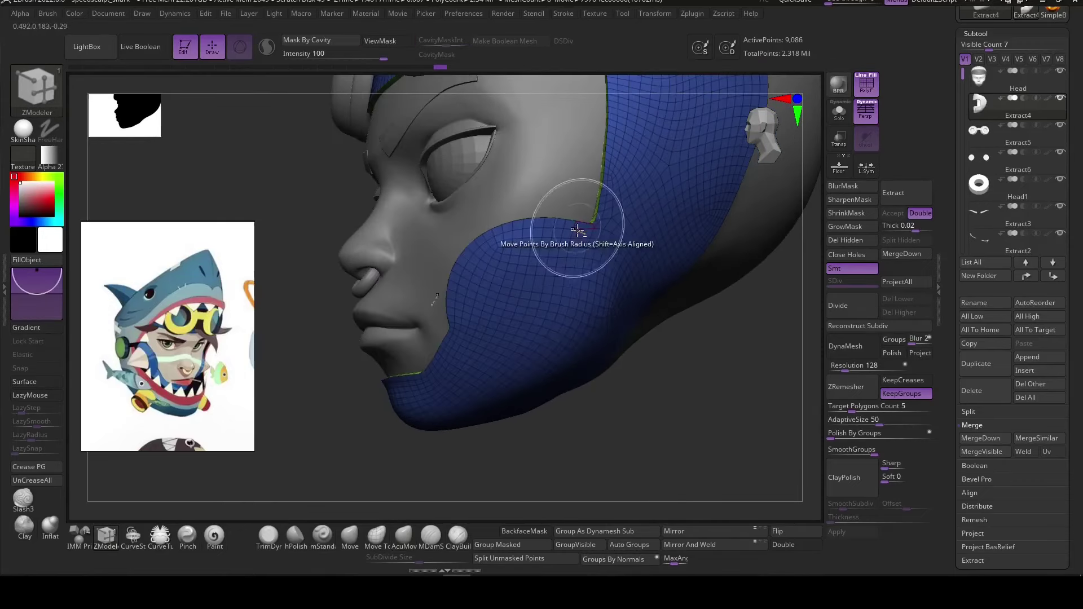
{"action": "right_click_drag", "start_coordinate": [577, 230], "coordinate": [549, 297]}
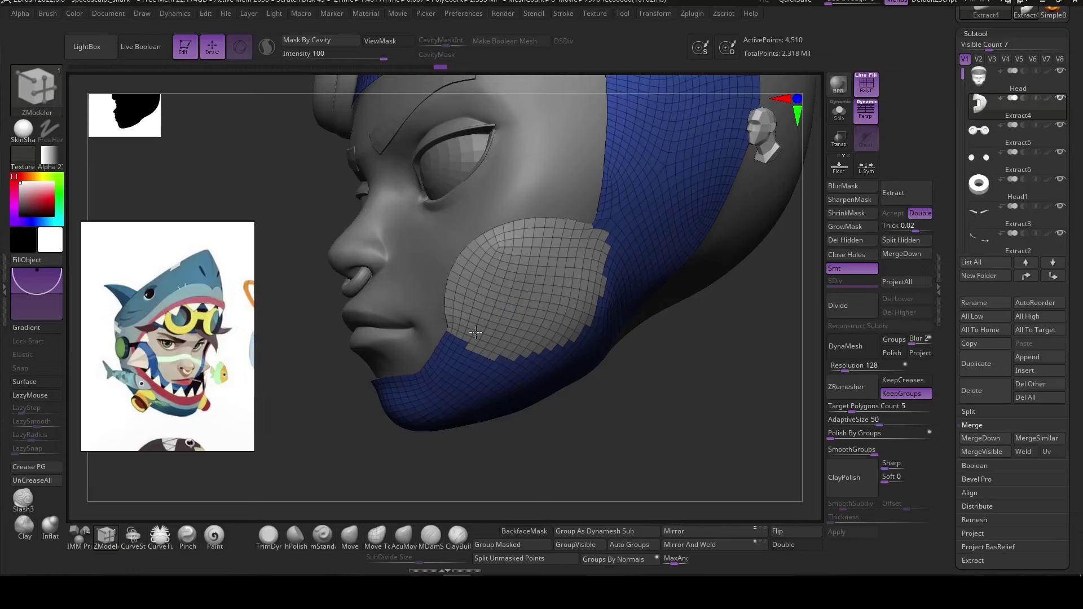
{"action": "mouse_move", "coordinate": [578, 324]}
{"action": "right_mouse_down"}
{"action": "mouse_move", "coordinate": [658, 434]}
{"action": "mouse_move", "coordinate": [579, 434]}
{"action": "right_mouse_up"}
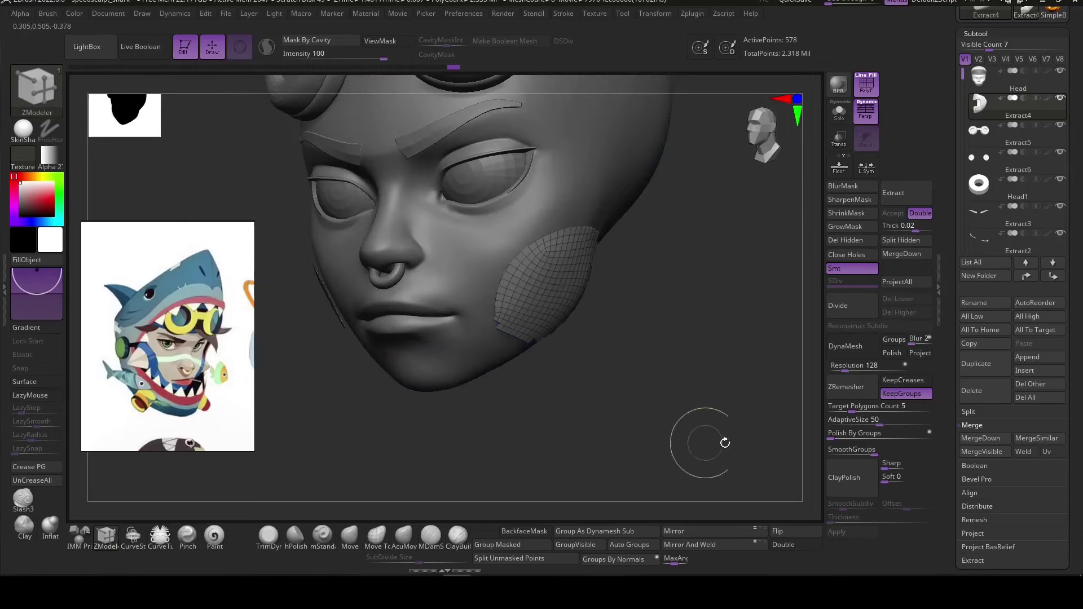
{"action": "right_click_drag", "start_coordinate": [706, 453], "coordinate": [686, 452]}
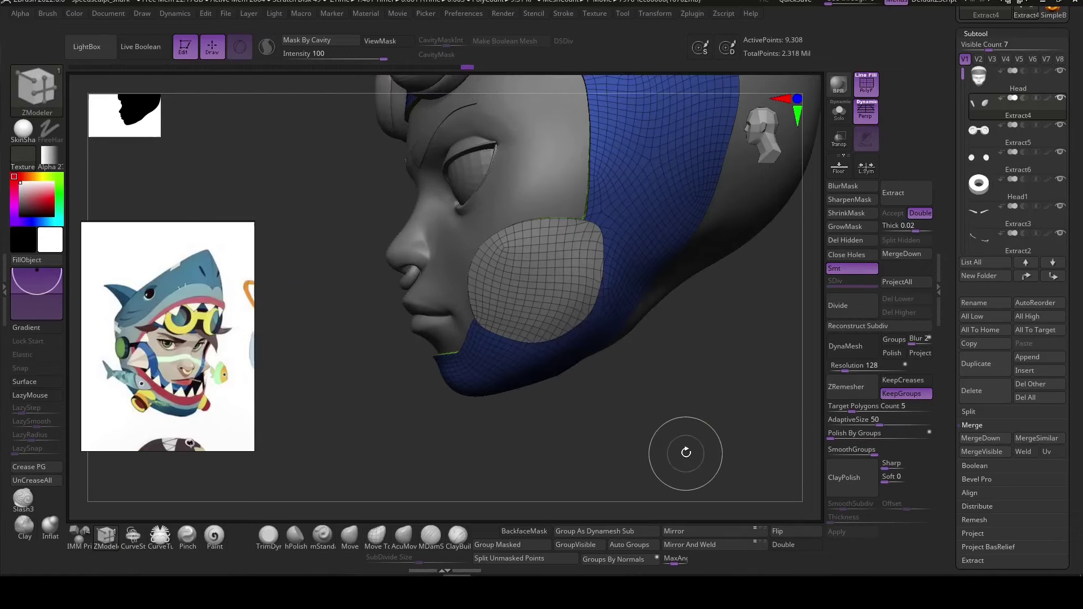
{"action": "key", "text": "space"}
{"action": "left_click", "coordinate": [586, 243]}
{"action": "left_click", "coordinate": [403, 535]}
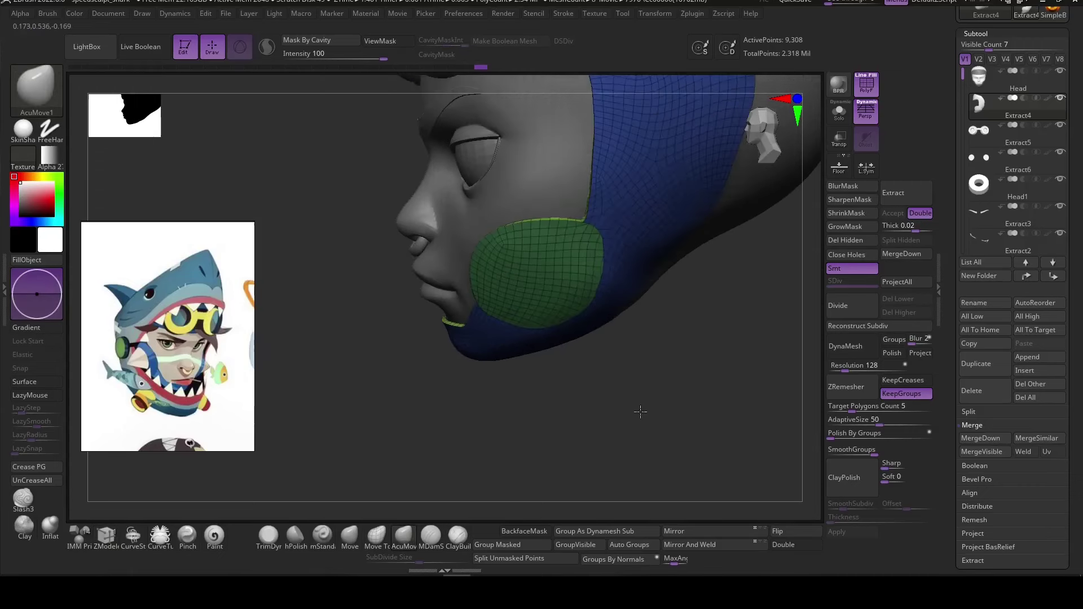
ZRemesh the hood for cleaner topology and make the model opaque again.
{"action": "right_click_drag", "start_coordinate": [641, 411], "coordinate": [592, 435]}
{"action": "right_click_drag", "start_coordinate": [506, 337], "coordinate": [597, 299]}
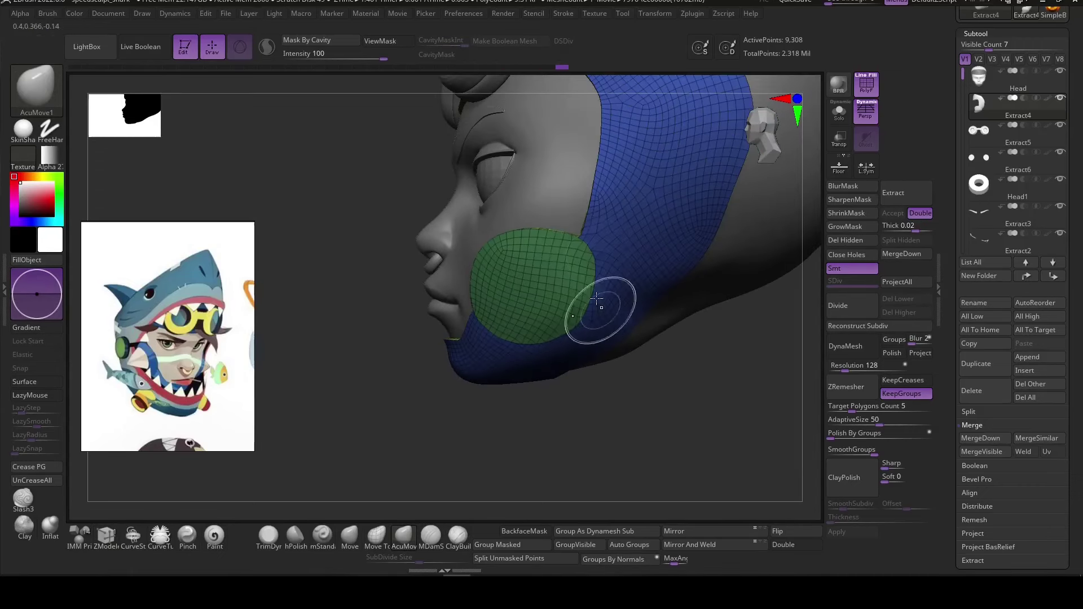
{"action": "left_click", "coordinate": [854, 393]}
{"action": "mouse_move", "coordinate": [648, 457]}
{"action": "right_mouse_down"}
{"action": "mouse_move", "coordinate": [658, 459]}
{"action": "mouse_move", "coordinate": [583, 419]}
{"action": "mouse_move", "coordinate": [686, 438]}
{"action": "right_mouse_up"}
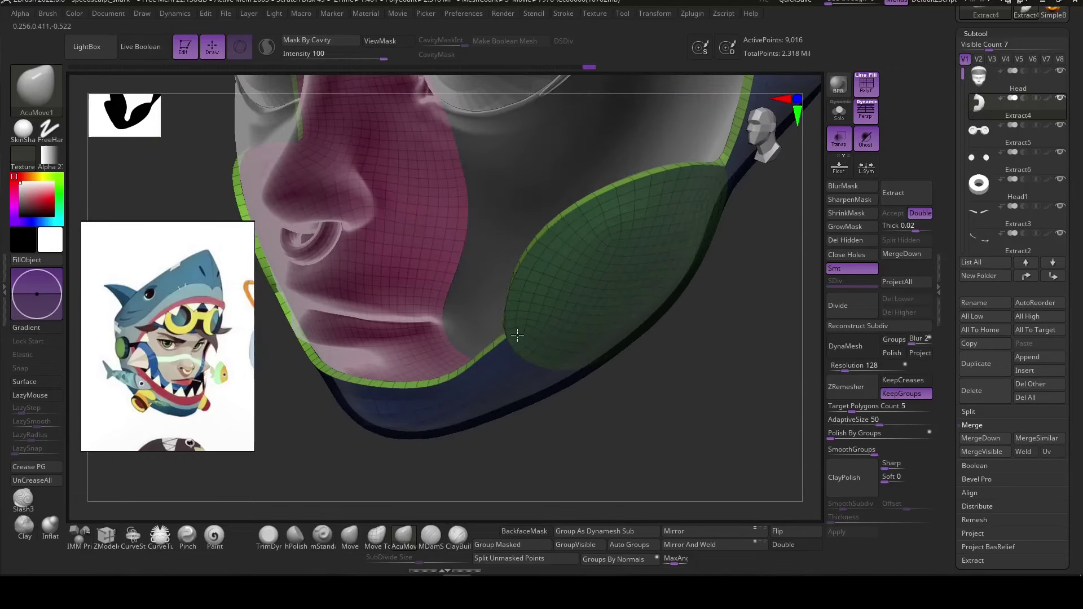
{"action": "mouse_move", "coordinate": [517, 335]}
{"action": "right_mouse_down"}
{"action": "mouse_move", "coordinate": [585, 399]}
{"action": "mouse_move", "coordinate": [566, 304]}
{"action": "mouse_move", "coordinate": [506, 136]}
{"action": "mouse_move", "coordinate": [507, 237]}
{"action": "right_mouse_up"}
{"action": "key", "text": "r"}
{"action": "left_click", "coordinate": [106, 535]}
{"action": "left_click", "coordinate": [839, 138]}
Extrude the cheek polygroup outward into a cone-shaped ear piece and shape it with Transpose.
{"action": "right_click_drag", "start_coordinate": [536, 293], "coordinate": [628, 386]}
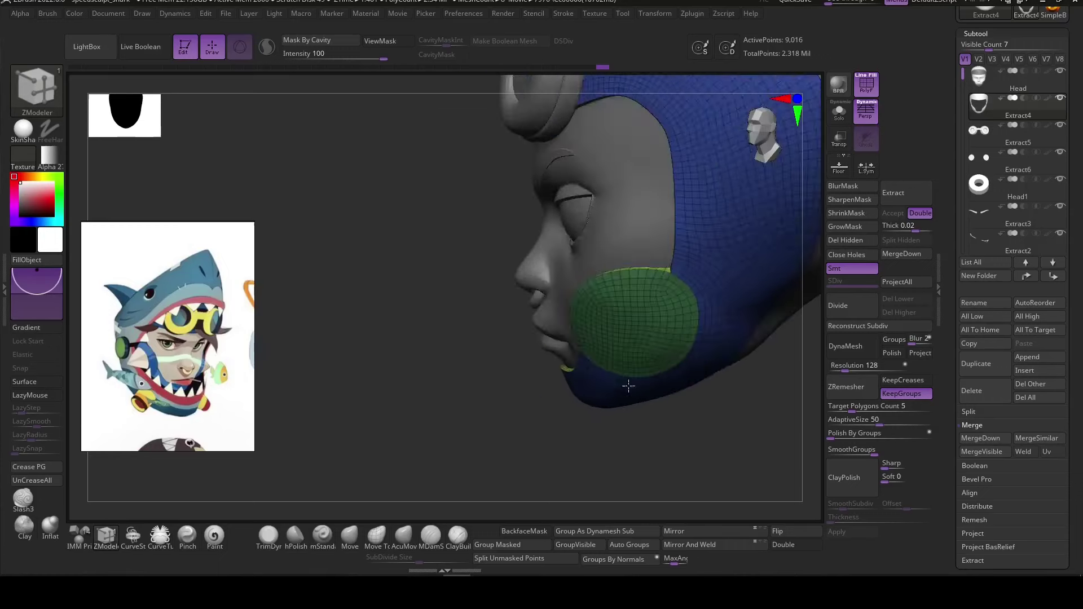
{"action": "key", "text": "space"}
{"action": "left_click", "coordinate": [501, 192]}
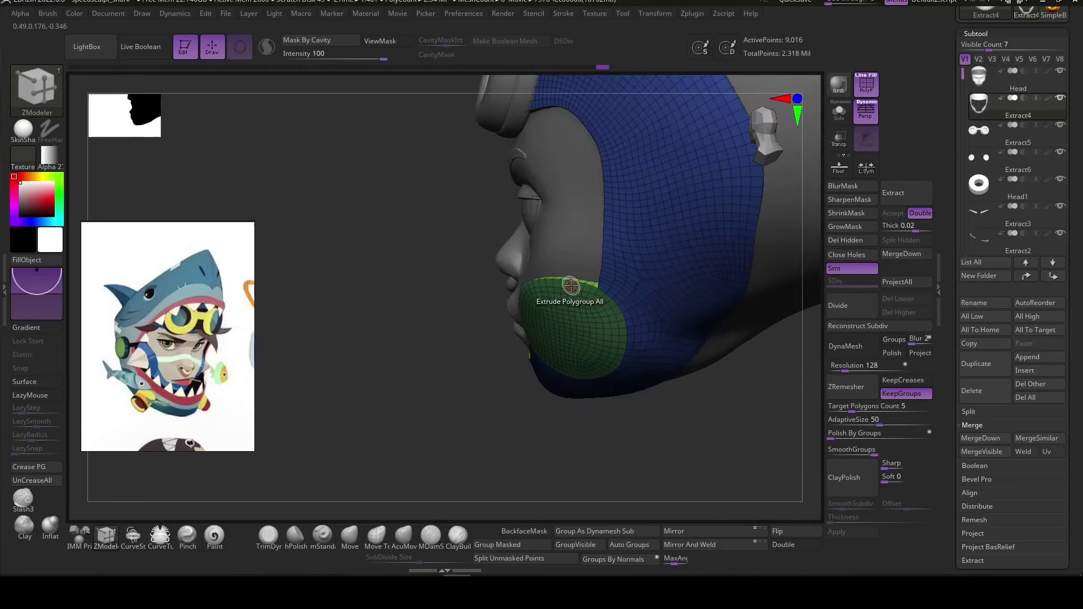
{"action": "key", "text": "w"}
{"action": "right_click_drag", "start_coordinate": [511, 452], "coordinate": [555, 339]}
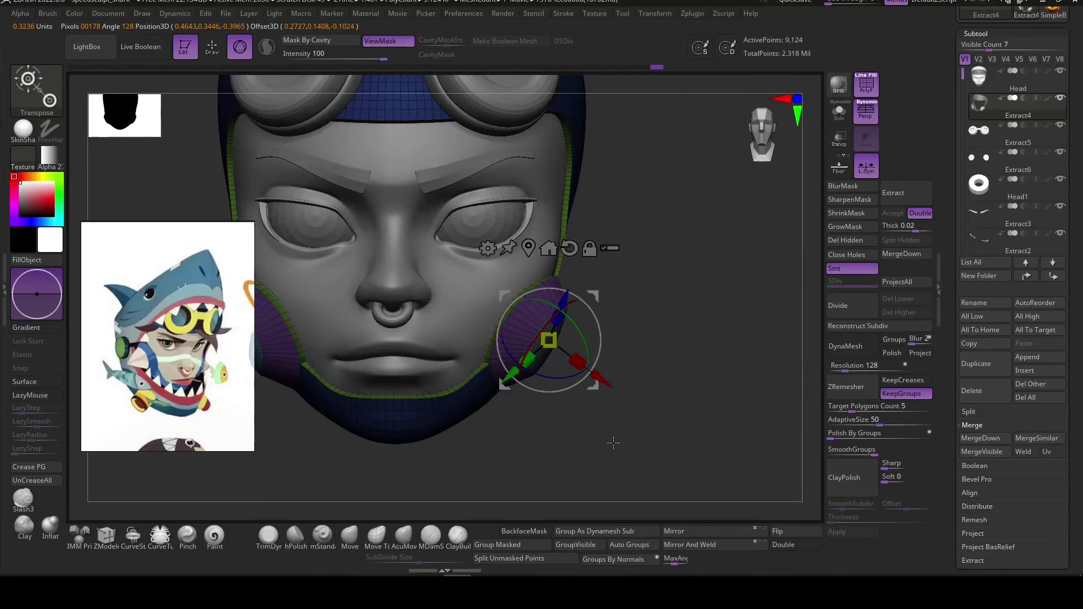
{"action": "right_click_drag", "start_coordinate": [613, 443], "coordinate": [621, 391]}
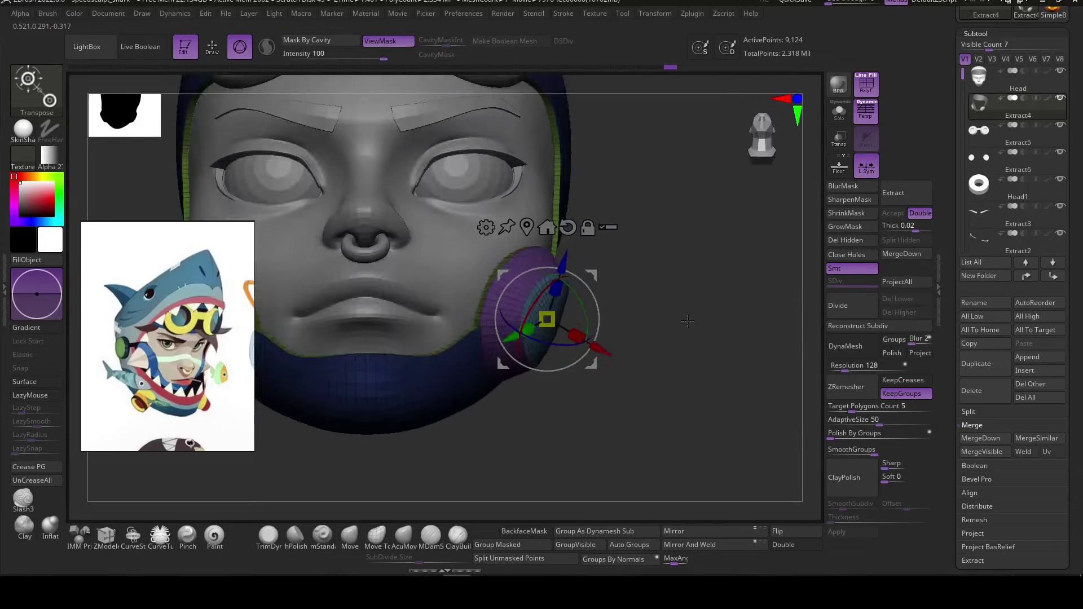
{"action": "key", "text": "ctrl"}
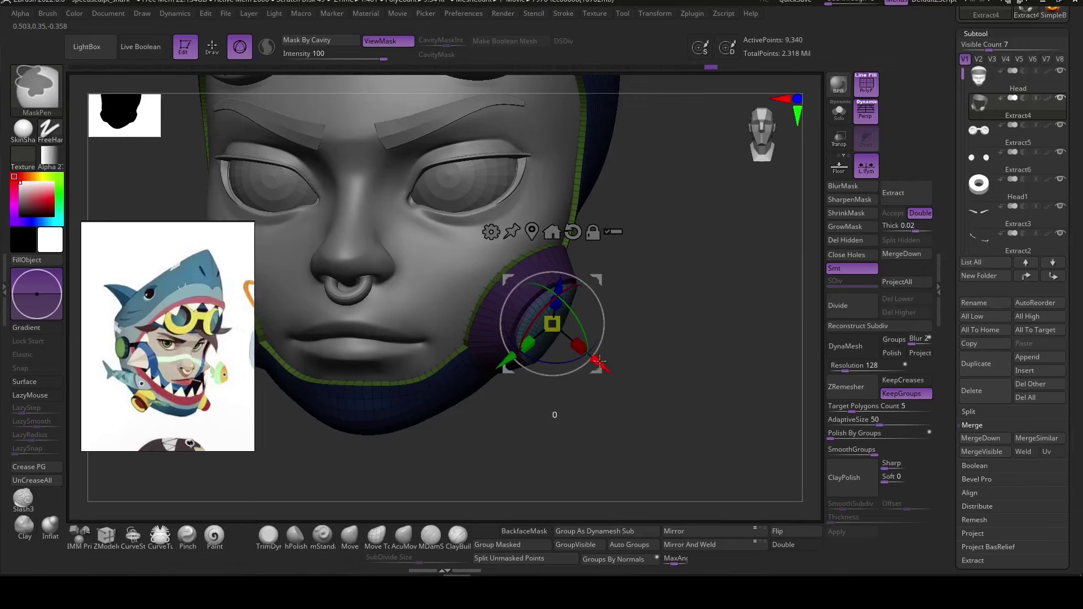
{"action": "right_click_drag", "start_coordinate": [480, 409], "coordinate": [626, 297]}
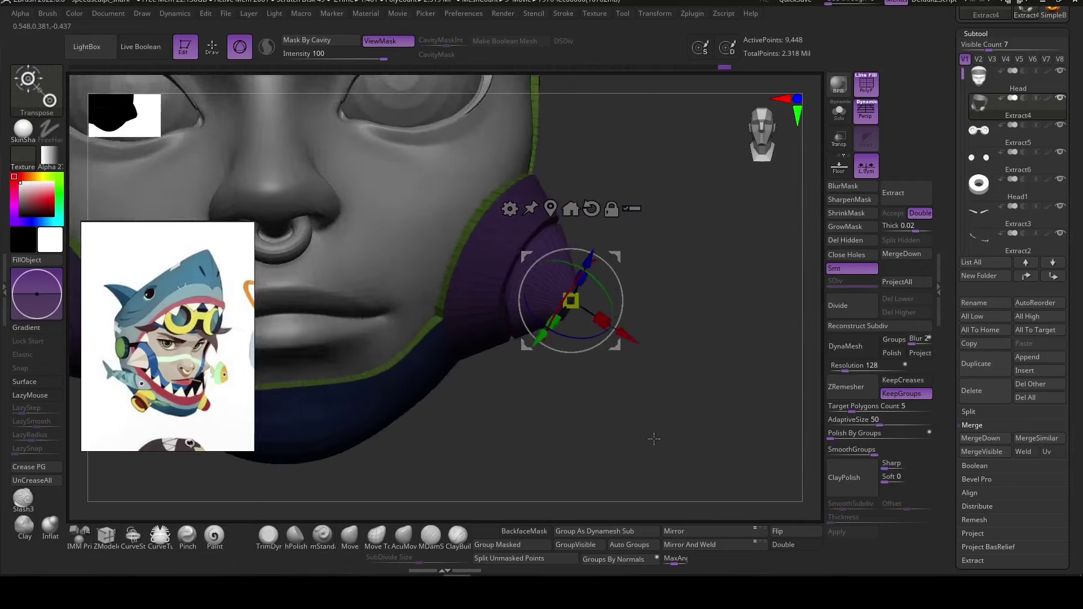
{"action": "mouse_move", "coordinate": [696, 336]}
{"action": "right_mouse_down"}
{"action": "mouse_move", "coordinate": [673, 328]}
{"action": "mouse_move", "coordinate": [597, 384]}
{"action": "mouse_move", "coordinate": [601, 362]}
{"action": "mouse_move", "coordinate": [612, 377]}
{"action": "mouse_move", "coordinate": [587, 362]}
{"action": "mouse_move", "coordinate": [784, 457]}
{"action": "mouse_move", "coordinate": [710, 430]}
{"action": "right_mouse_up"}
{"action": "left_click", "coordinate": [105, 536]}
Try a ZModeler extrude on the cone tip, then undo the lopsided edit.
{"action": "left_click", "coordinate": [835, 252]}
{"action": "right_click_drag", "start_coordinate": [835, 253], "coordinate": [718, 367]}
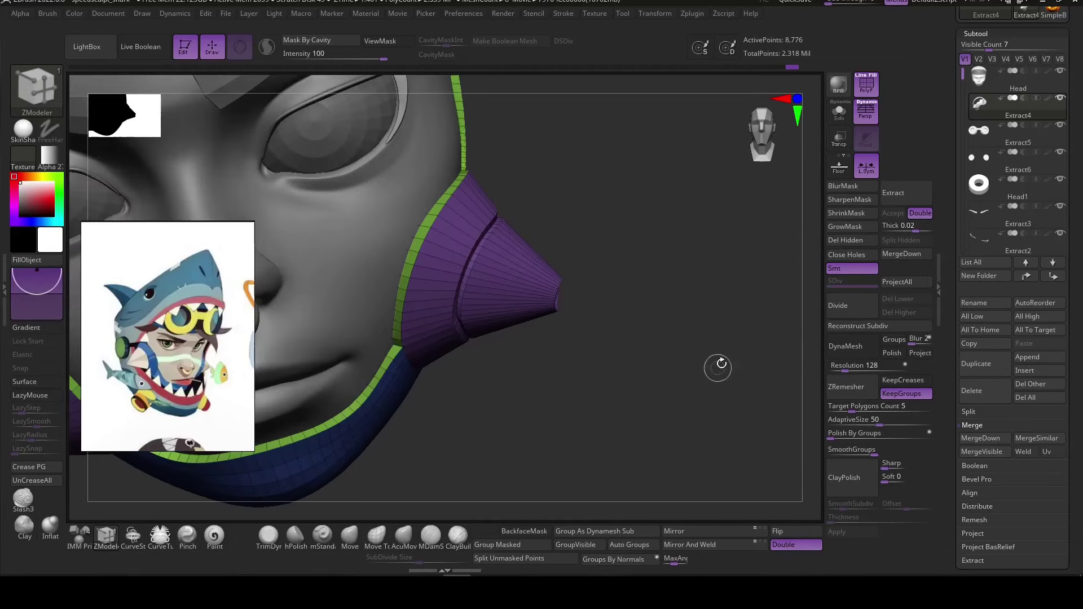
{"action": "key", "text": "w"}
{"action": "mouse_move", "coordinate": [561, 370]}
{"action": "right_mouse_down"}
{"action": "mouse_move", "coordinate": [560, 290]}
{"action": "mouse_move", "coordinate": [589, 237]}
{"action": "right_mouse_up"}
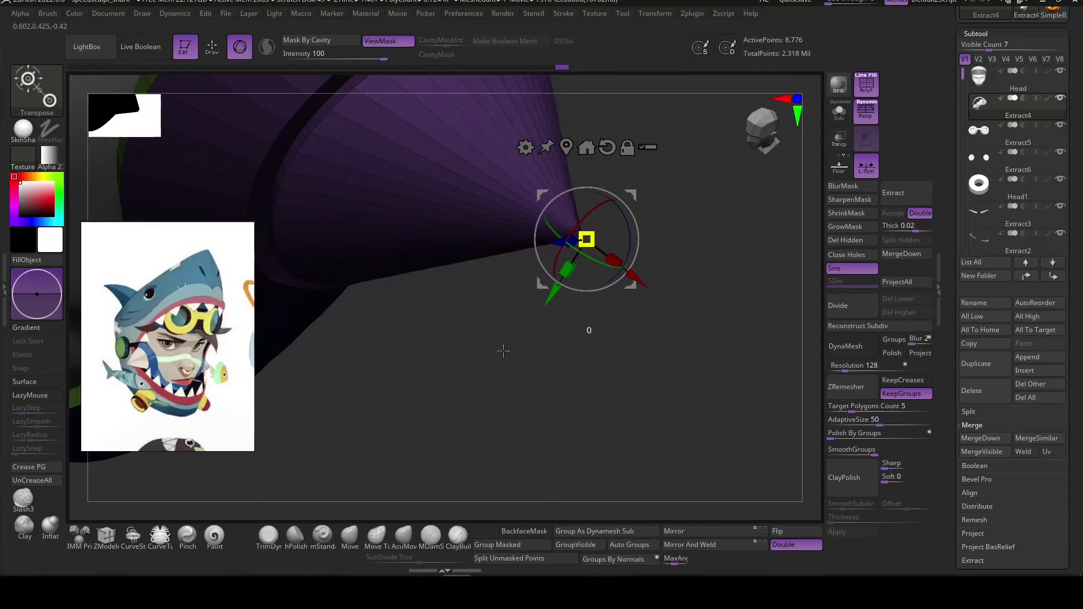
{"action": "right_click_drag", "start_coordinate": [555, 282], "coordinate": [638, 349]}
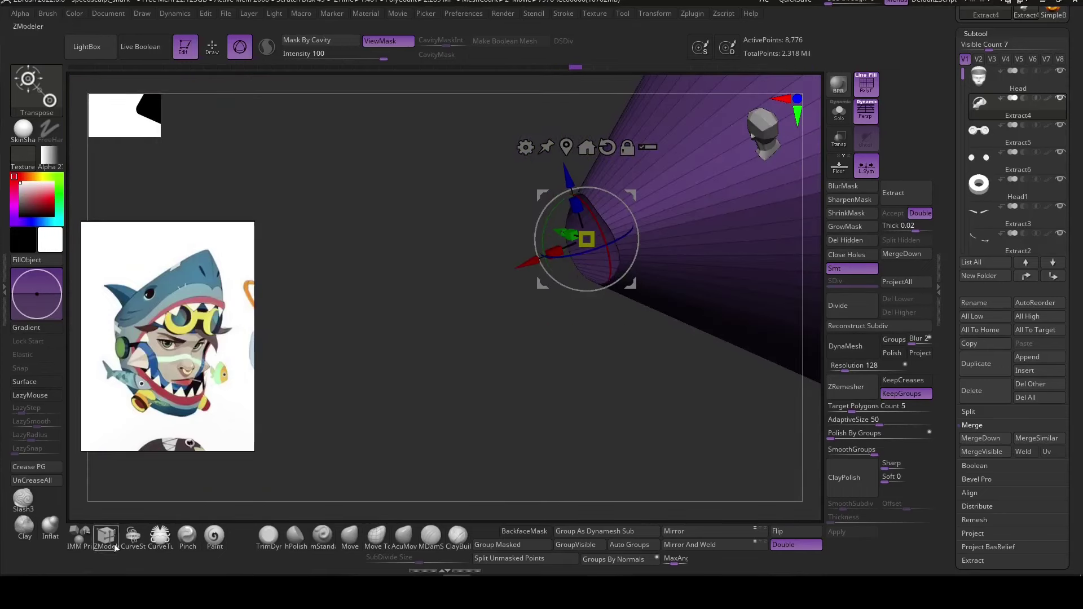
{"action": "left_click", "coordinate": [106, 535]}
{"action": "key", "text": "space"}
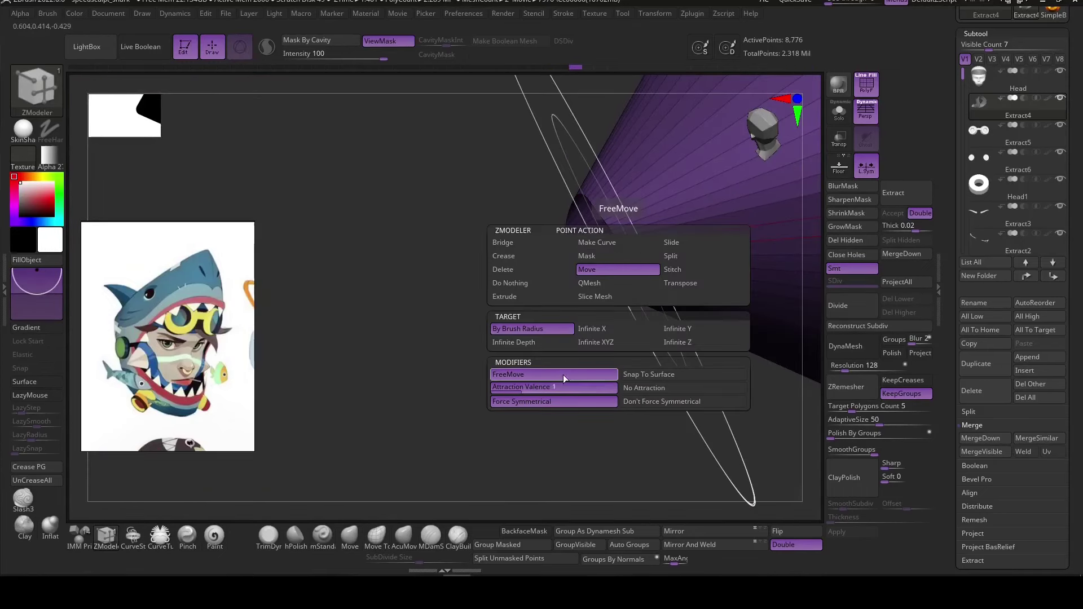
{"action": "mouse_move", "coordinate": [638, 236]}
{"action": "right_mouse_down"}
{"action": "mouse_move", "coordinate": [581, 344]}
{"action": "mouse_move", "coordinate": [646, 238]}
{"action": "right_mouse_up"}
{"action": "left_click_drag", "start_coordinate": [647, 239], "coordinate": [813, 310]}
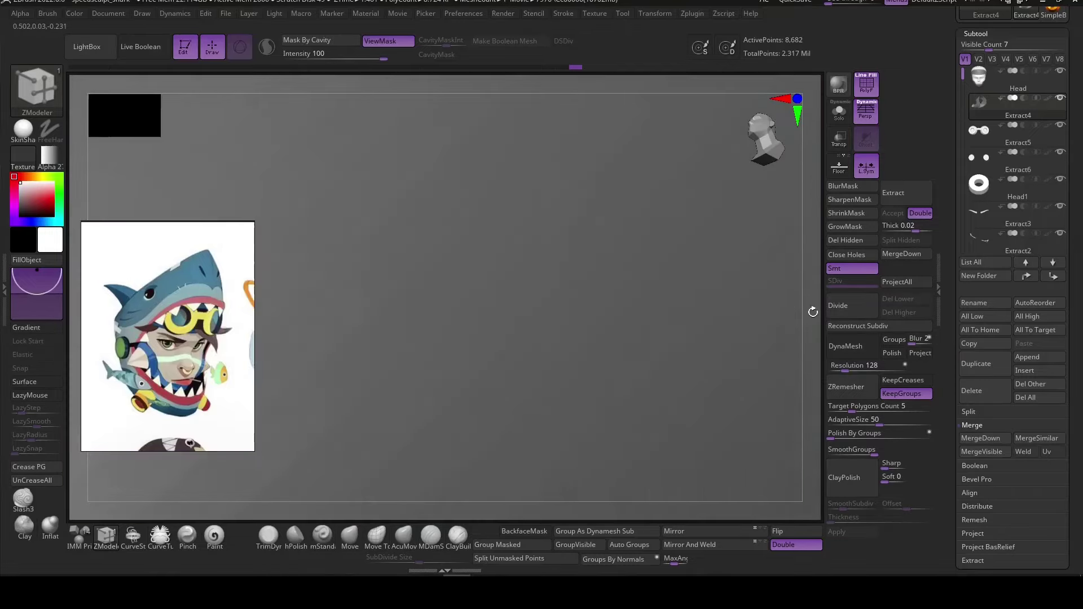
{"action": "key", "text": "ctrl+z"}
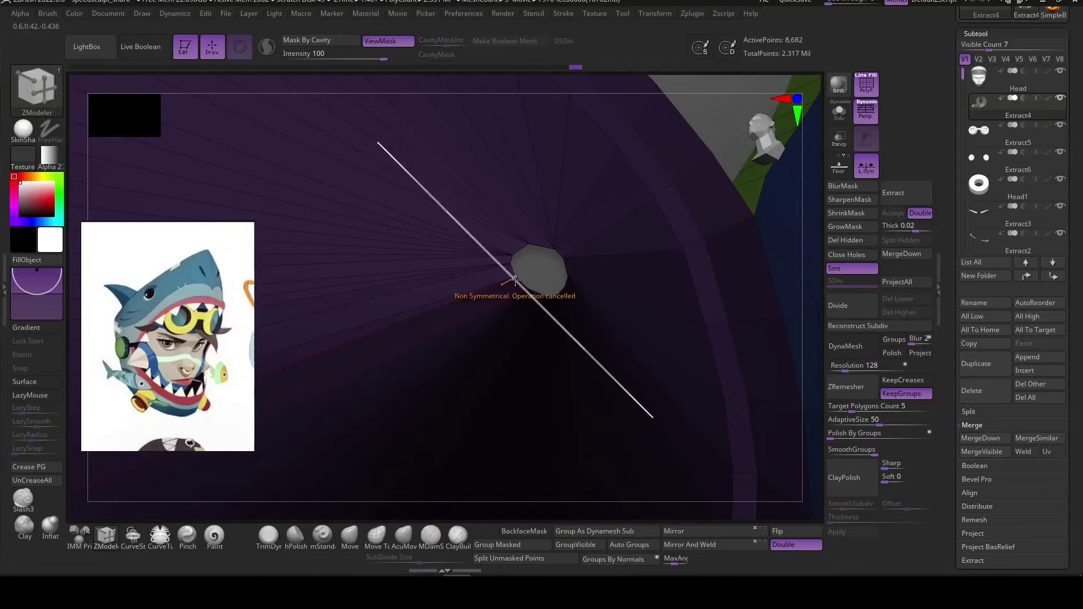
Apply Mirror And Weld to the cone and inspect its tip from several angles.
{"action": "left_click", "coordinate": [690, 544]}
{"action": "right_click_drag", "start_coordinate": [797, 374], "coordinate": [699, 502]}
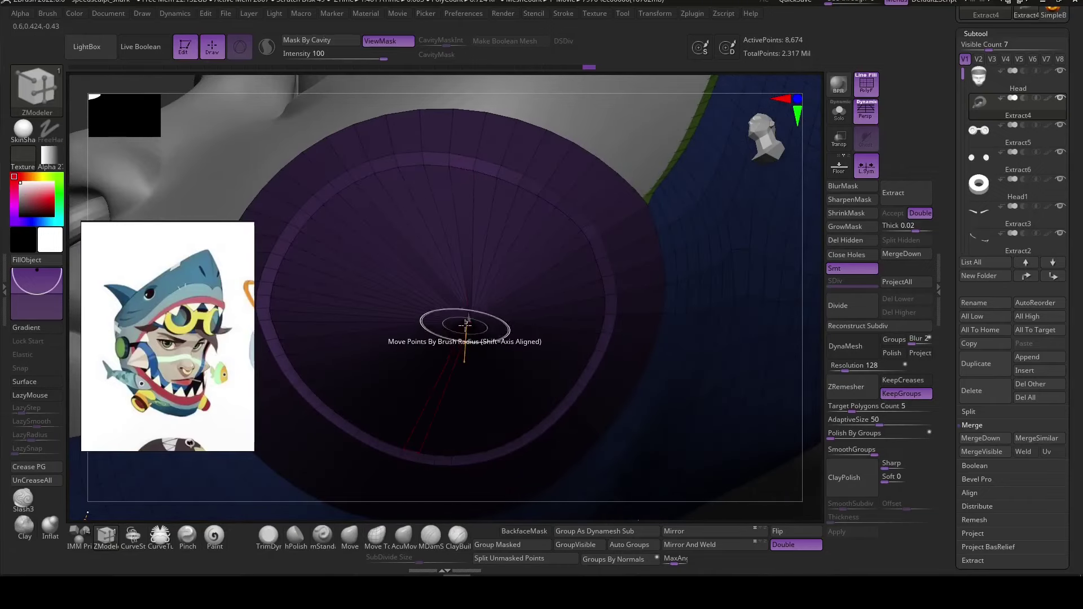
{"action": "mouse_move", "coordinate": [467, 313]}
{"action": "right_mouse_down"}
{"action": "mouse_move", "coordinate": [749, 496]}
{"action": "mouse_move", "coordinate": [471, 322]}
{"action": "mouse_move", "coordinate": [459, 290]}
{"action": "right_mouse_up"}
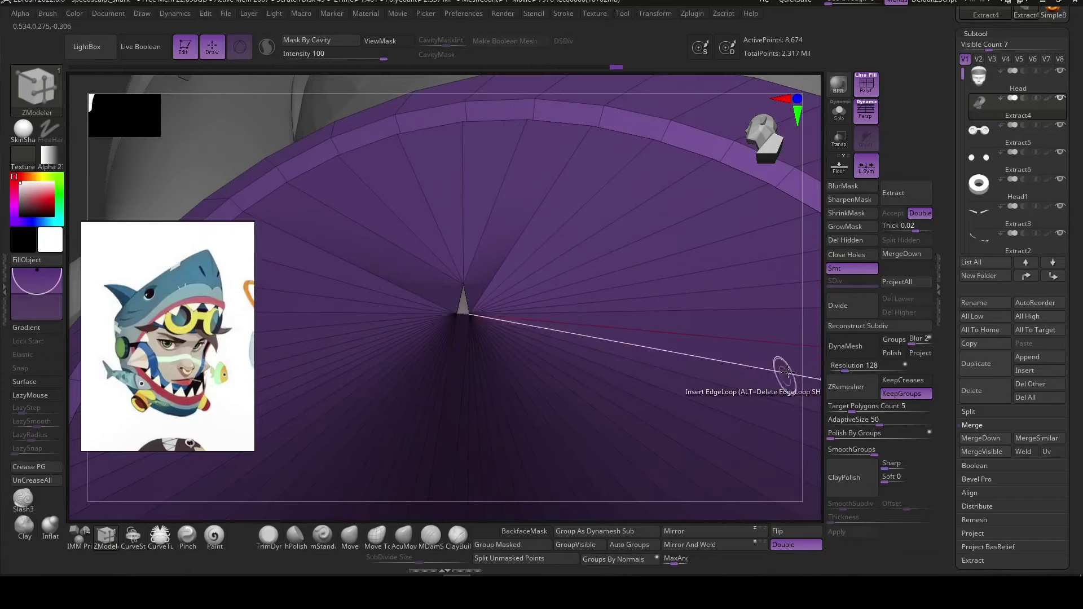
{"action": "right_click_drag", "start_coordinate": [790, 389], "coordinate": [463, 299]}
{"action": "mouse_move", "coordinate": [588, 513]}
{"action": "right_mouse_down"}
{"action": "mouse_move", "coordinate": [546, 246]}
{"action": "mouse_move", "coordinate": [627, 421]}
{"action": "mouse_move", "coordinate": [638, 408]}
{"action": "mouse_move", "coordinate": [566, 455]}
{"action": "right_mouse_up"}
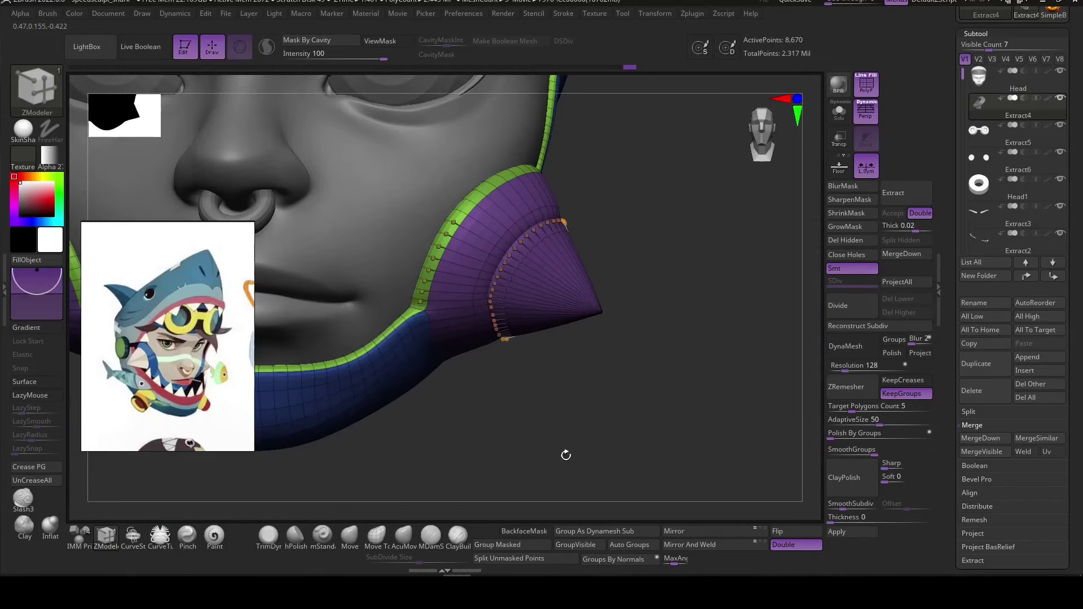
{"action": "right_click_drag", "start_coordinate": [419, 454], "coordinate": [543, 259]}
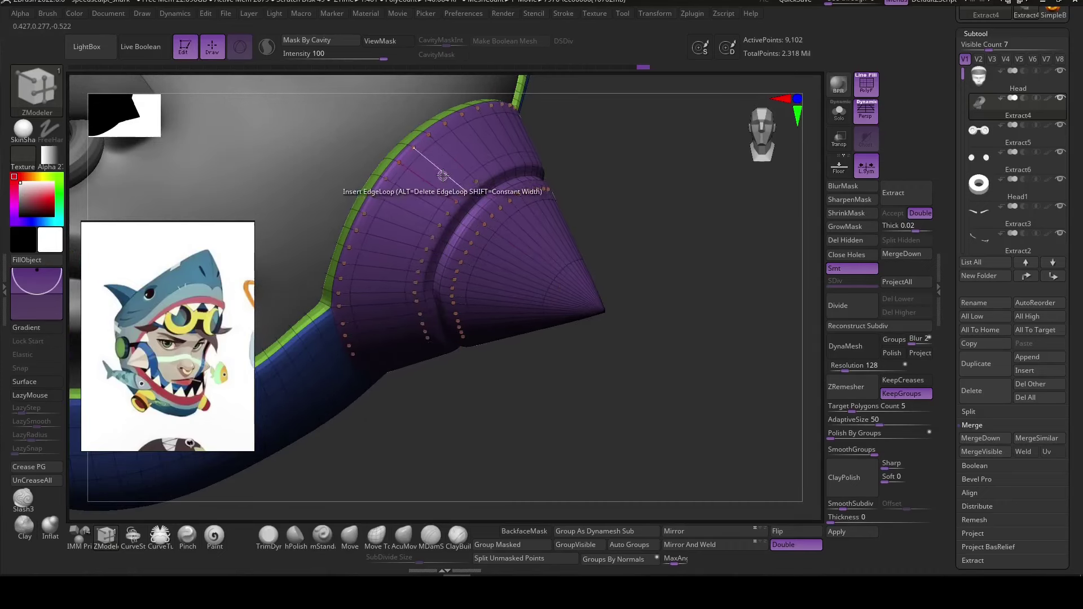
{"action": "mouse_move", "coordinate": [534, 259]}
{"action": "right_mouse_down"}
{"action": "mouse_move", "coordinate": [599, 406]}
{"action": "mouse_move", "coordinate": [619, 391]}
{"action": "mouse_move", "coordinate": [494, 226]}
{"action": "right_mouse_up"}
{"action": "right_click_drag", "start_coordinate": [400, 370], "coordinate": [674, 253]}
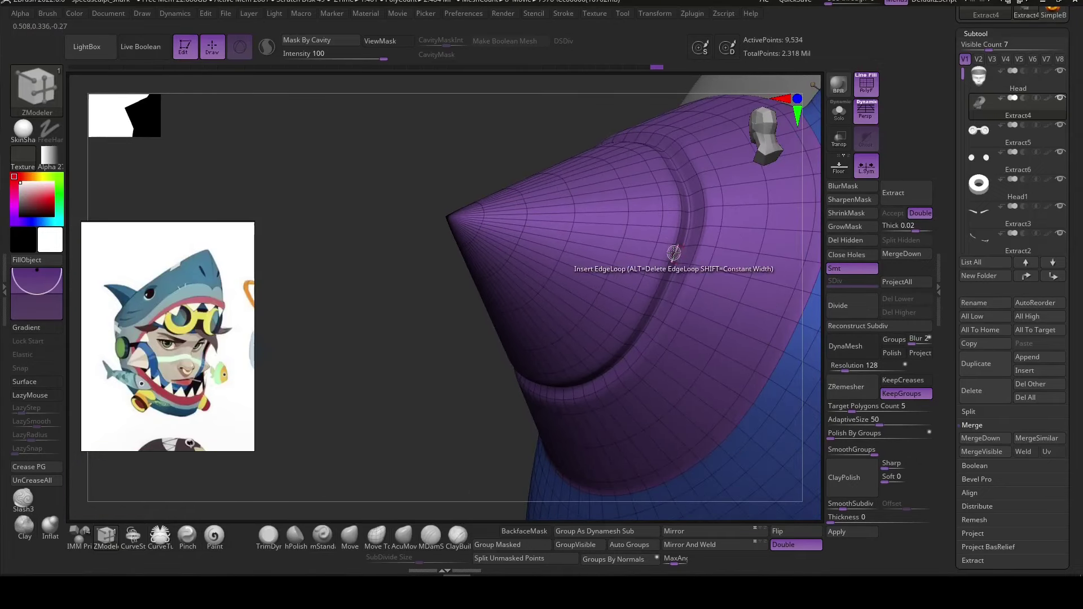
Insert an edge loop around the cone base and undo the extra extruded loop.
{"action": "key", "text": "space"}
{"action": "left_click", "coordinate": [759, 321]}
{"action": "left_click", "coordinate": [676, 271]}
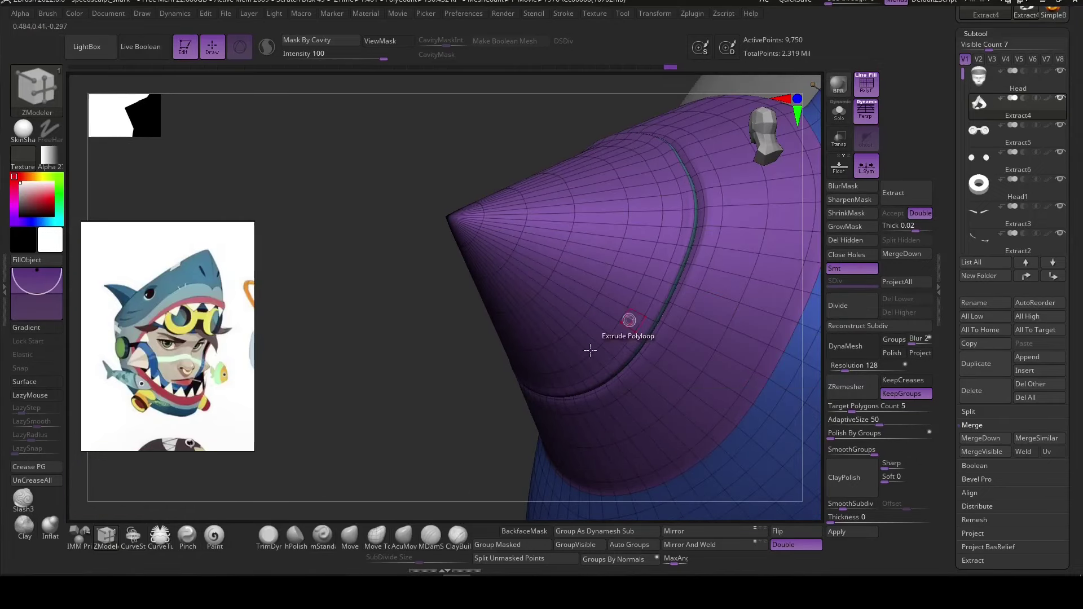
{"action": "key", "text": "ctrl+z"}
{"action": "right_click_drag", "start_coordinate": [592, 442], "coordinate": [609, 437]}
Orbit around the head to inspect the band, earpiece cone and lower face.
{"action": "key", "text": "space"}
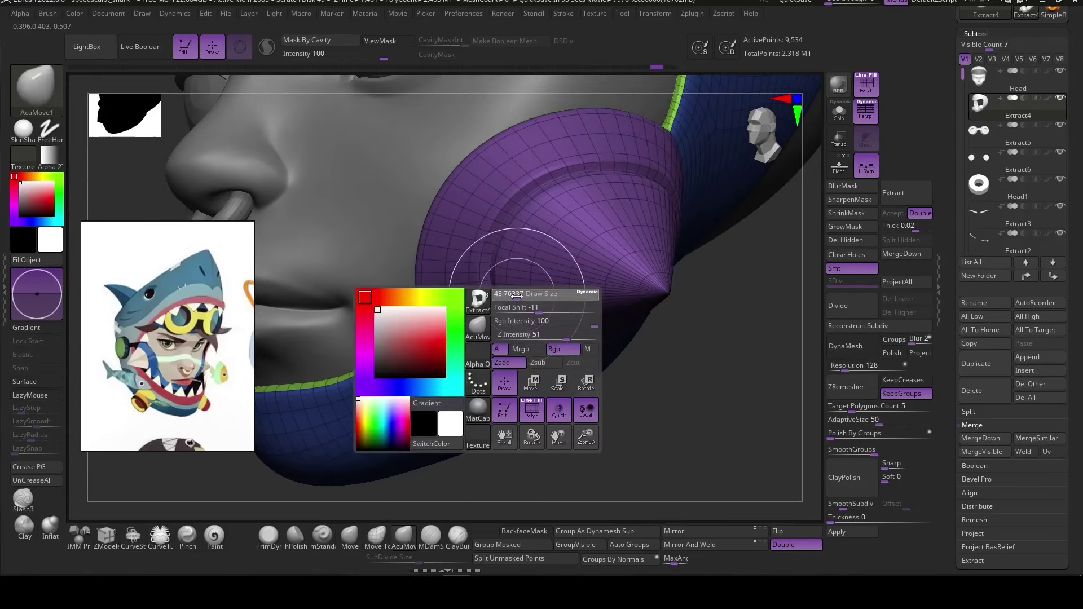
{"action": "mouse_move", "coordinate": [633, 384]}
{"action": "right_mouse_down"}
{"action": "mouse_move", "coordinate": [500, 283]}
{"action": "mouse_move", "coordinate": [744, 430]}
{"action": "mouse_move", "coordinate": [689, 438]}
{"action": "mouse_move", "coordinate": [682, 217]}
{"action": "mouse_move", "coordinate": [562, 279]}
{"action": "mouse_move", "coordinate": [551, 242]}
{"action": "mouse_move", "coordinate": [592, 254]}
{"action": "right_mouse_up"}
{"action": "right_click_drag", "start_coordinate": [573, 307], "coordinate": [630, 249]}
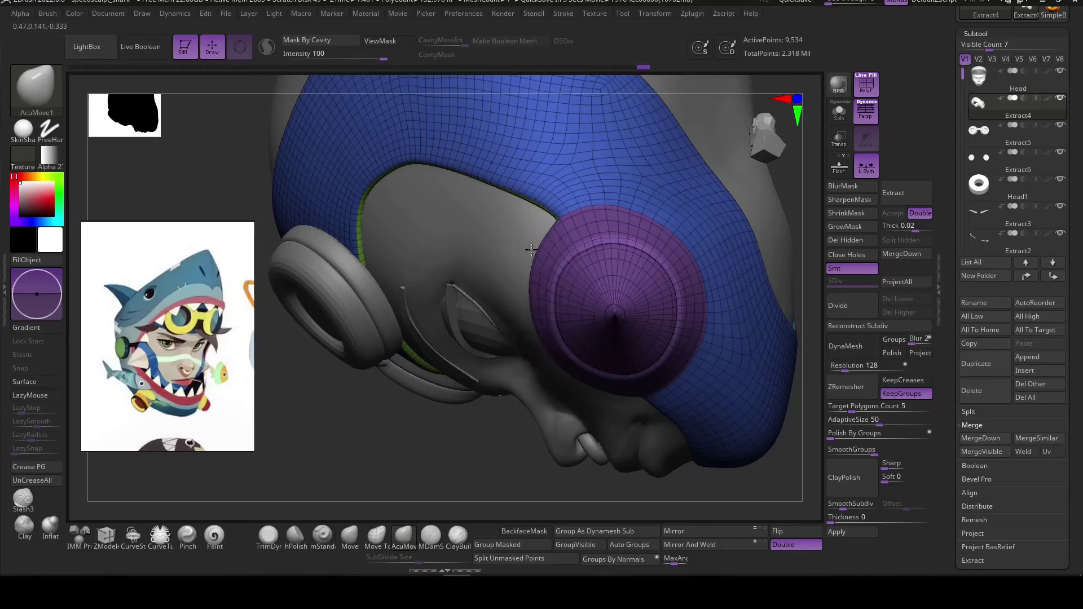
{"action": "right_click_drag", "start_coordinate": [532, 250], "coordinate": [516, 343]}
{"action": "mouse_move", "coordinate": [568, 299]}
{"action": "right_mouse_down"}
{"action": "mouse_move", "coordinate": [701, 266]}
{"action": "mouse_move", "coordinate": [636, 483]}
{"action": "mouse_move", "coordinate": [649, 432]}
{"action": "right_mouse_up"}
{"action": "mouse_move", "coordinate": [790, 264]}
{"action": "right_mouse_down"}
{"action": "mouse_move", "coordinate": [645, 416]}
{"action": "mouse_move", "coordinate": [737, 350]}
{"action": "mouse_move", "coordinate": [737, 382]}
{"action": "mouse_move", "coordinate": [699, 460]}
{"action": "mouse_move", "coordinate": [610, 464]}
{"action": "right_mouse_up"}
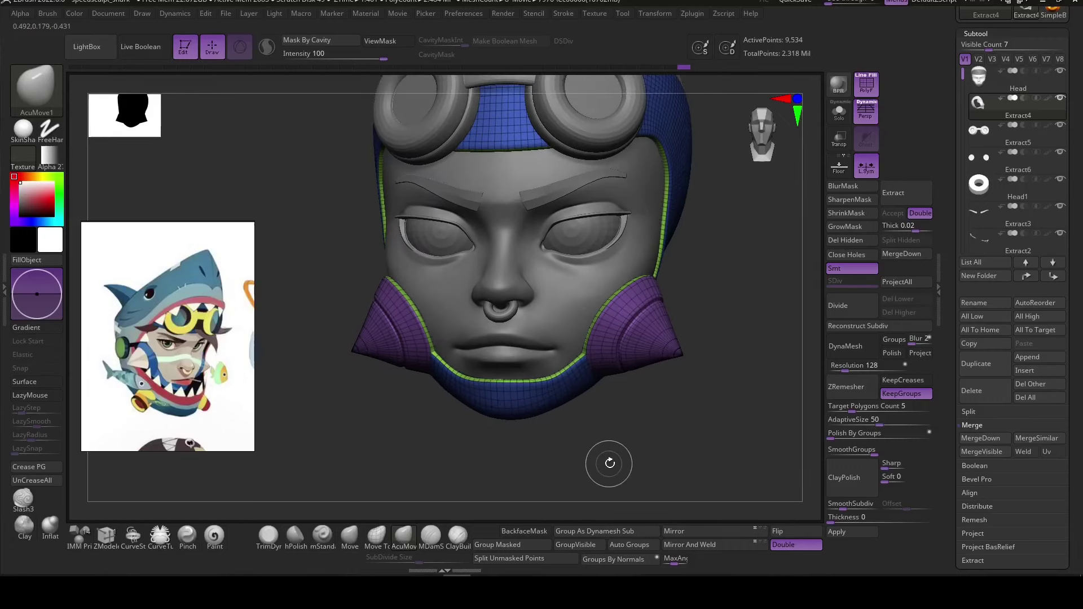
{"action": "mouse_move", "coordinate": [585, 362]}
{"action": "right_mouse_down"}
{"action": "mouse_move", "coordinate": [702, 459]}
{"action": "mouse_move", "coordinate": [700, 448]}
{"action": "right_mouse_up"}
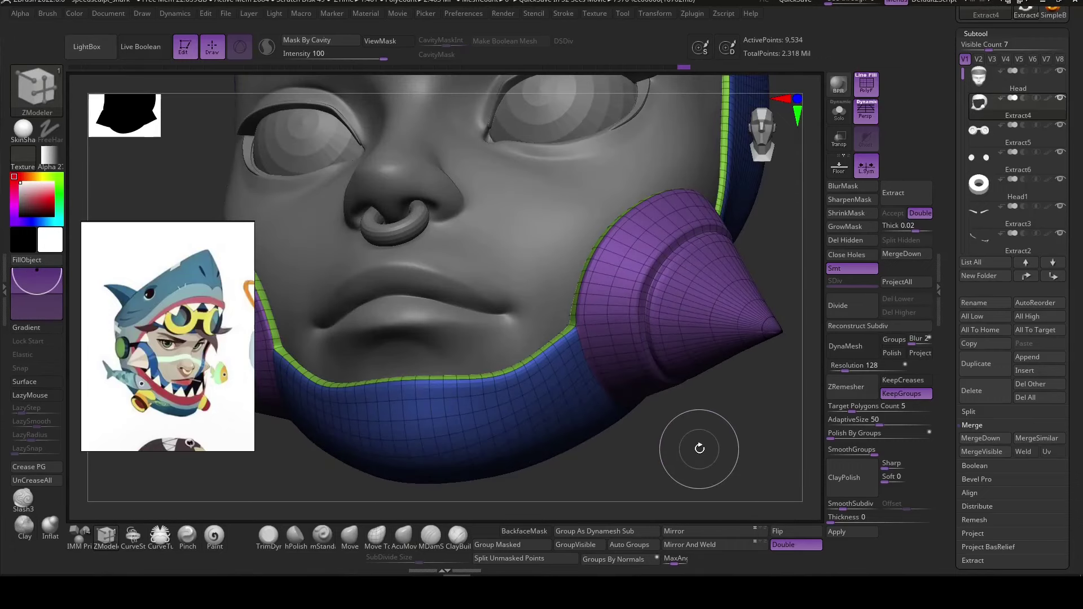
{"action": "mouse_move", "coordinate": [700, 449]}
{"action": "right_mouse_down"}
{"action": "mouse_move", "coordinate": [726, 467]}
{"action": "mouse_move", "coordinate": [716, 428]}
{"action": "mouse_move", "coordinate": [783, 409]}
{"action": "mouse_move", "coordinate": [669, 445]}
{"action": "mouse_move", "coordinate": [701, 447]}
{"action": "mouse_move", "coordinate": [666, 463]}
{"action": "right_mouse_up"}
Hide and unhide the blue hood, then set the IMM Primitives brush to PolySphere.
{"action": "left_click", "coordinate": [403, 535]}
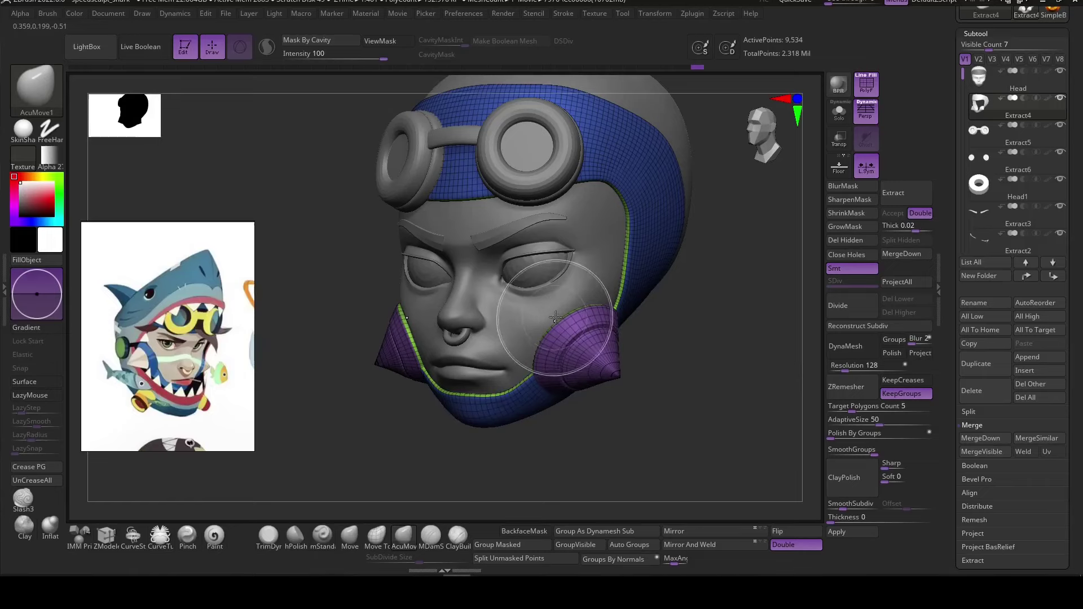
{"action": "right_click_drag", "start_coordinate": [539, 335], "coordinate": [622, 455]}
{"action": "mouse_move", "coordinate": [617, 310]}
{"action": "right_mouse_down"}
{"action": "mouse_move", "coordinate": [685, 406]}
{"action": "mouse_move", "coordinate": [640, 449]}
{"action": "mouse_move", "coordinate": [598, 454]}
{"action": "right_mouse_up"}
{"action": "left_click", "coordinate": [511, 471], "text": "ctrl+shift"}
{"action": "mouse_move", "coordinate": [510, 471]}
{"action": "right_mouse_down"}
{"action": "mouse_move", "coordinate": [585, 435]}
{"action": "mouse_move", "coordinate": [699, 328]}
{"action": "mouse_move", "coordinate": [616, 439]}
{"action": "mouse_move", "coordinate": [665, 387]}
{"action": "mouse_move", "coordinate": [668, 363]}
{"action": "mouse_move", "coordinate": [681, 370]}
{"action": "right_mouse_up"}
{"action": "key", "text": "w"}
{"action": "key", "text": "q"}
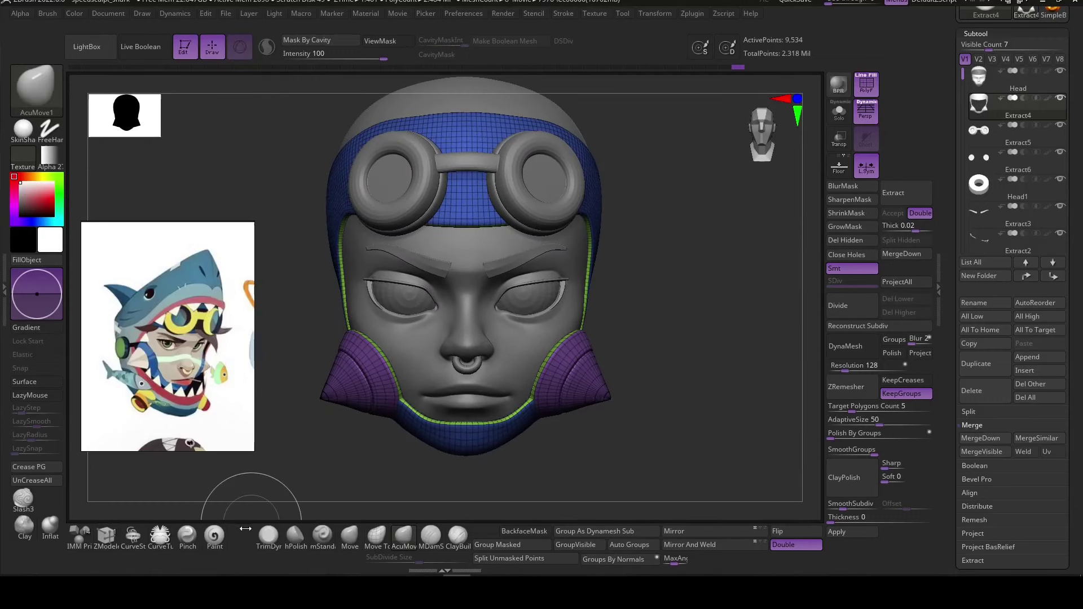
{"action": "left_click", "coordinate": [79, 535]}
{"action": "left_click", "coordinate": [99, 530]}
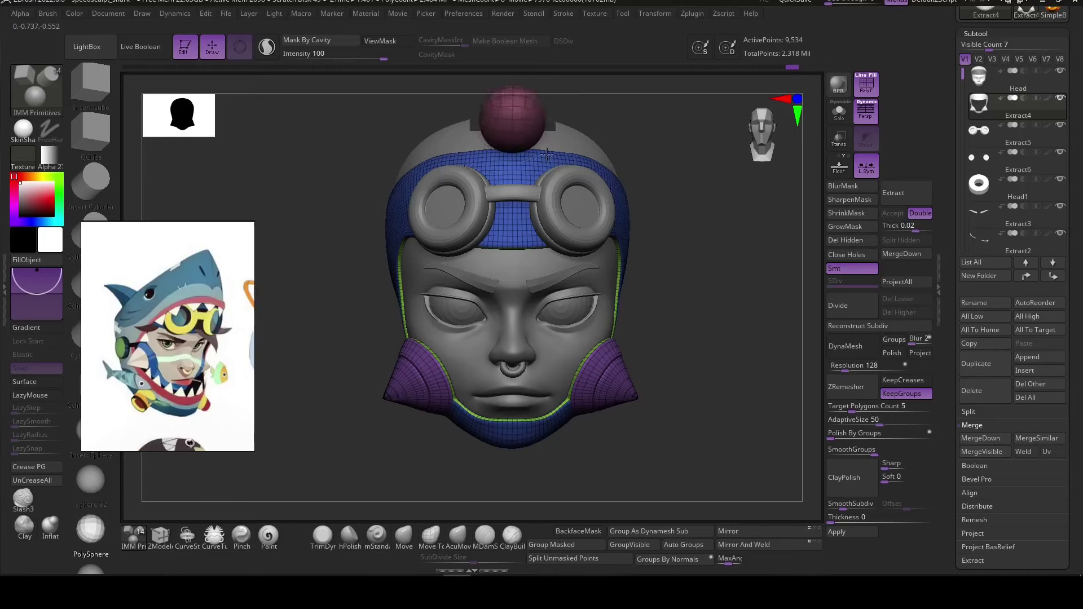
Drag a PolySphere in above the head and scale it up to cover the head.
{"action": "left_click_drag", "start_coordinate": [546, 154], "coordinate": [550, 158]}
{"action": "mouse_move", "coordinate": [720, 265]}
{"action": "right_mouse_down"}
{"action": "mouse_move", "coordinate": [694, 357]}
{"action": "mouse_move", "coordinate": [552, 272]}
{"action": "right_mouse_up"}
{"action": "key", "text": "w"}
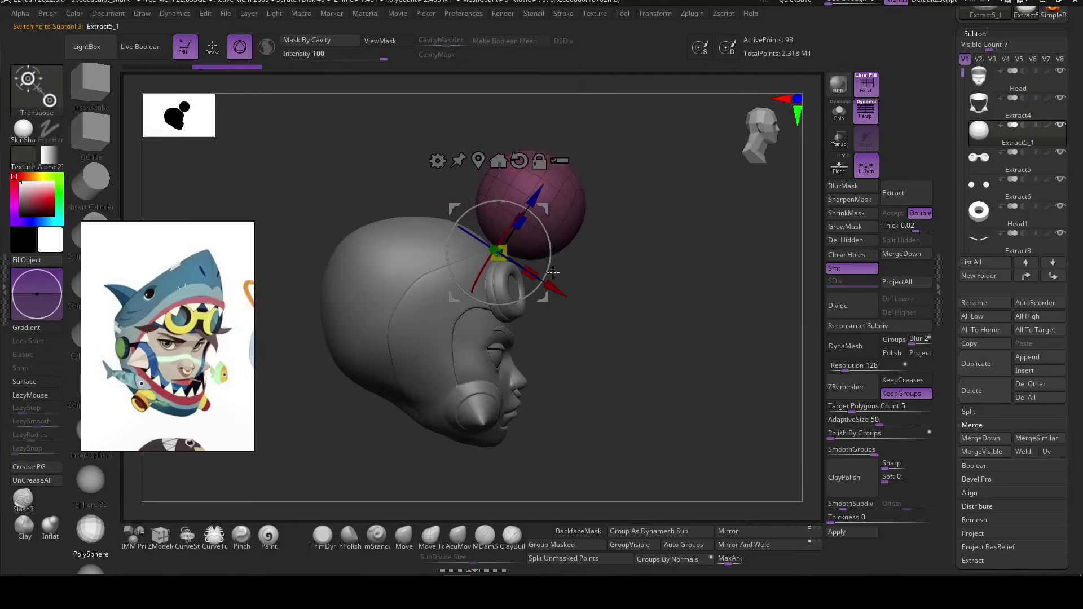
{"action": "left_click_drag", "start_coordinate": [553, 272], "coordinate": [587, 315]}
{"action": "right_click_drag", "start_coordinate": [586, 316], "coordinate": [722, 492]}
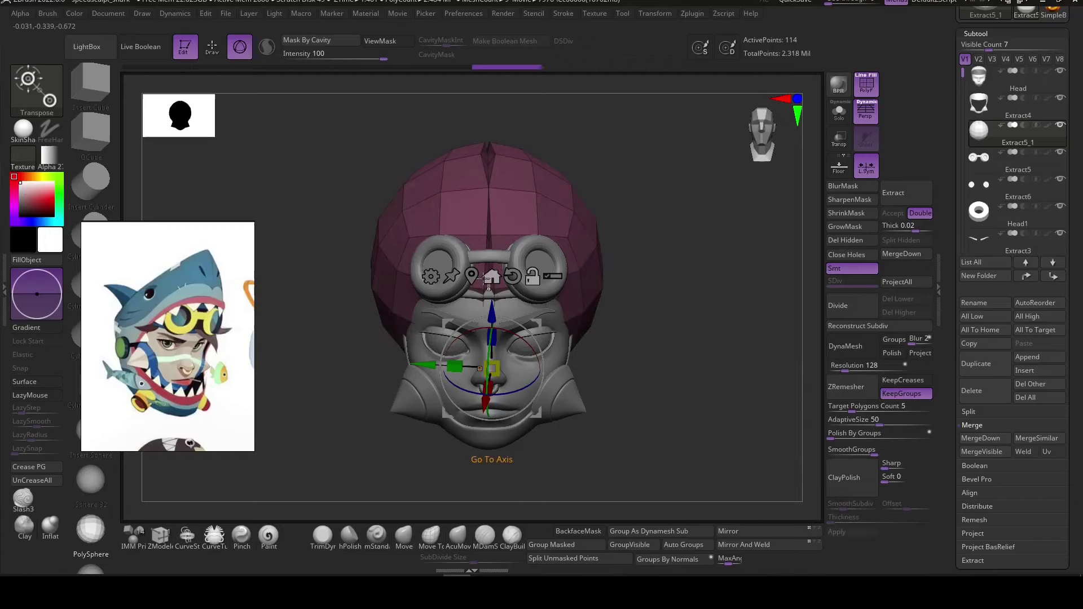
{"action": "right_click_drag", "start_coordinate": [560, 175], "coordinate": [430, 260]}
{"action": "key", "text": "q"}
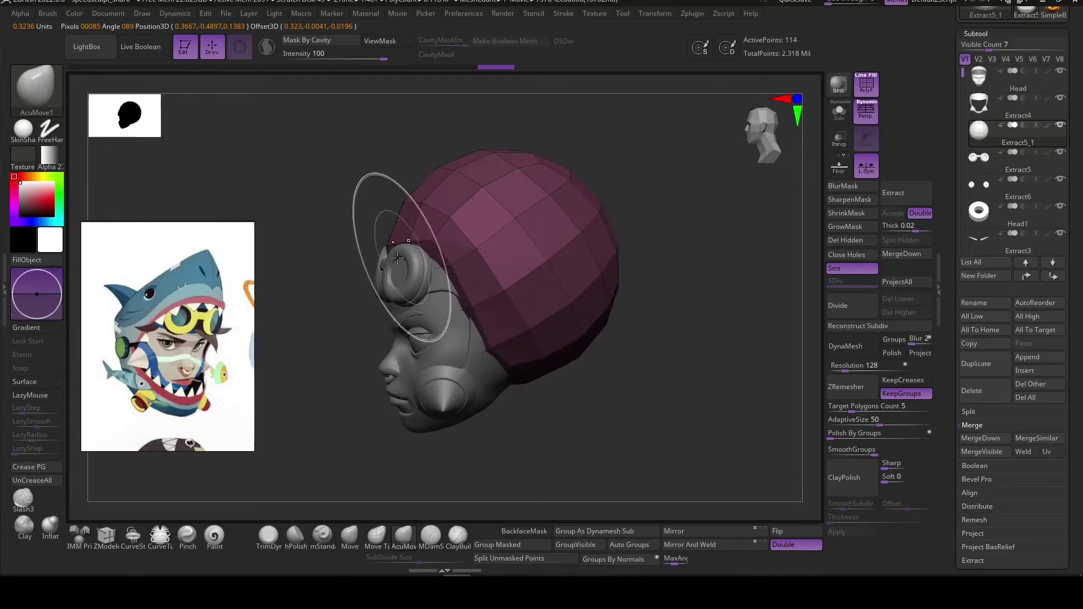
Pull the sphere forward into a helmet shape with the AcuMove brush.
{"action": "key", "text": "space"}
{"action": "left_click_drag", "start_coordinate": [395, 225], "coordinate": [332, 224]}
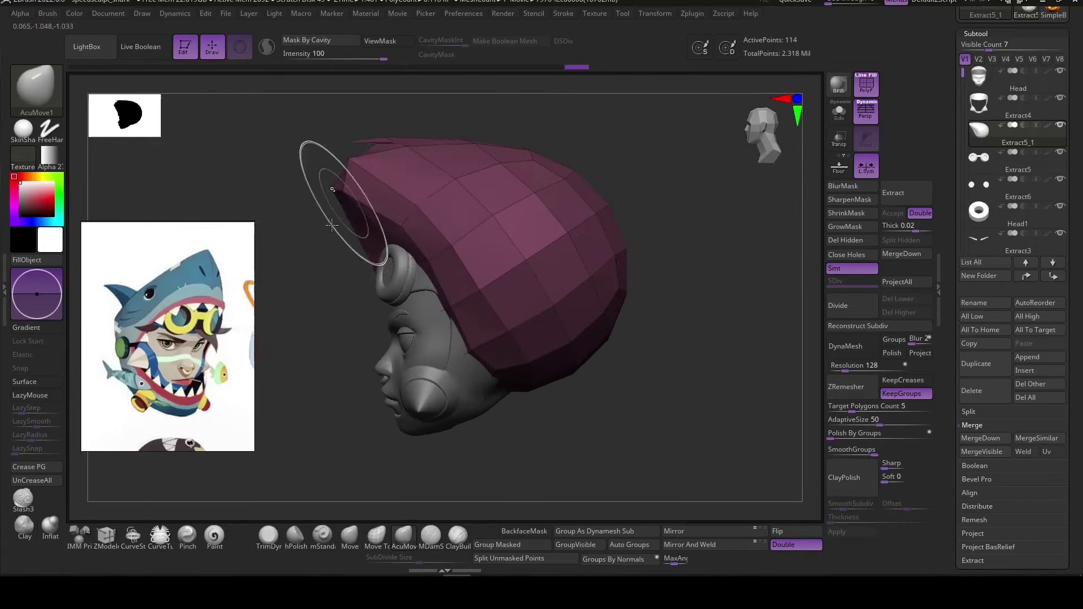
{"action": "mouse_move", "coordinate": [332, 224]}
{"action": "right_mouse_down"}
{"action": "mouse_move", "coordinate": [573, 186]}
{"action": "mouse_move", "coordinate": [575, 340]}
{"action": "mouse_move", "coordinate": [581, 248]}
{"action": "mouse_move", "coordinate": [534, 265]}
{"action": "right_mouse_up"}
{"action": "key", "text": "space"}
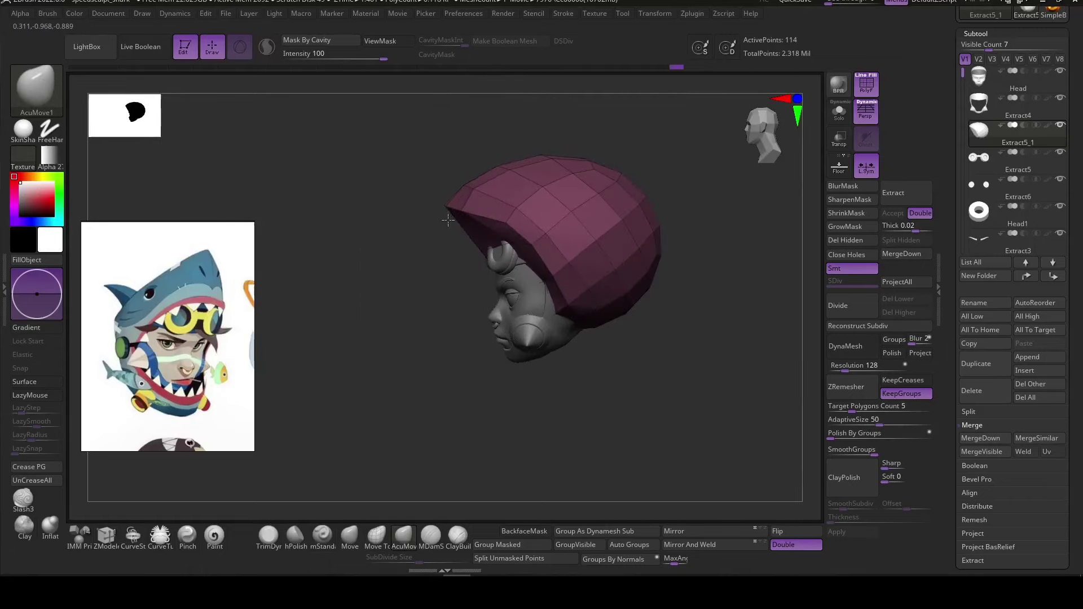
{"action": "key", "text": "w"}
{"action": "right_click_drag", "start_coordinate": [581, 338], "coordinate": [489, 392]}
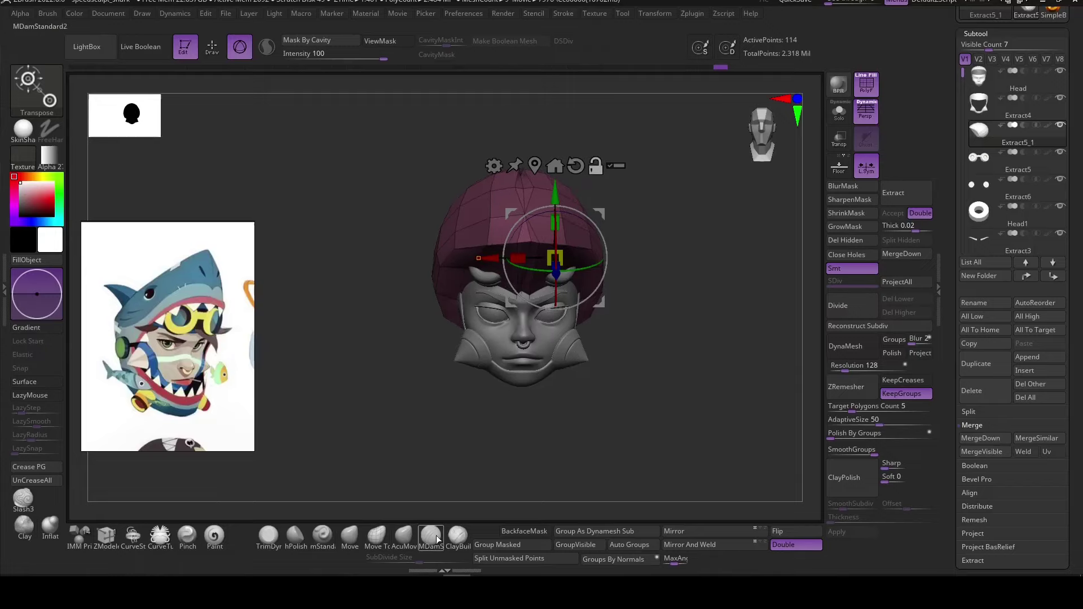
{"action": "left_click", "coordinate": [403, 535]}
{"action": "key", "text": "space"}
{"action": "mouse_move", "coordinate": [564, 338]}
{"action": "right_mouse_down"}
{"action": "mouse_move", "coordinate": [657, 362]}
{"action": "mouse_move", "coordinate": [547, 348]}
{"action": "right_mouse_up"}
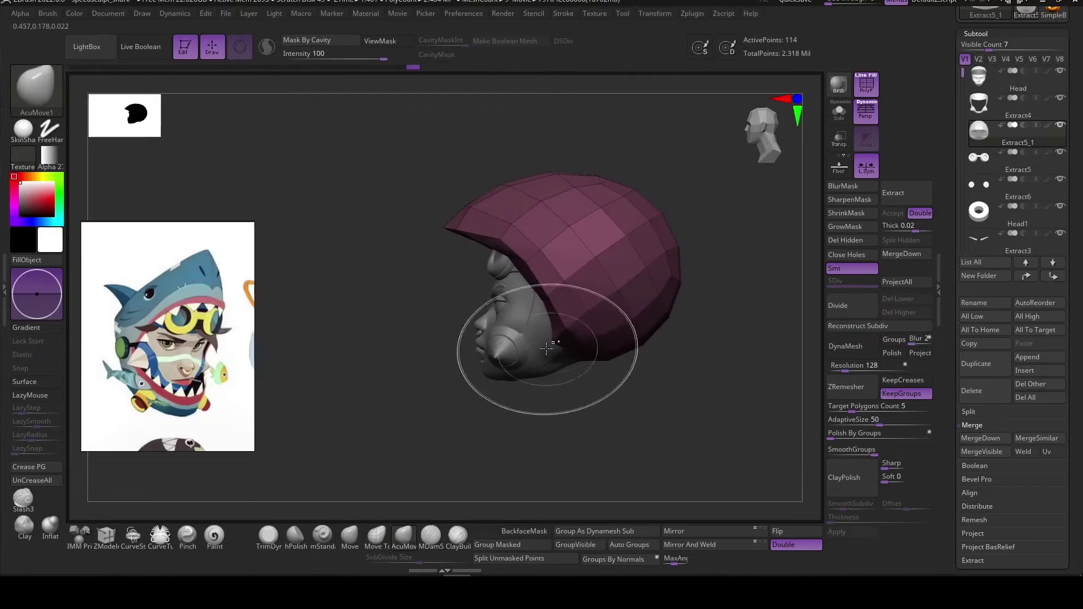
Switch to ZModeler and regroup the upper band of hood faces.
{"action": "key", "text": "b"}
{"action": "key", "text": "z"}
{"action": "key", "text": "m"}
{"action": "mouse_move", "coordinate": [505, 236]}
{"action": "right_mouse_down"}
{"action": "mouse_move", "coordinate": [561, 398]}
{"action": "mouse_move", "coordinate": [624, 474]}
{"action": "right_mouse_up"}
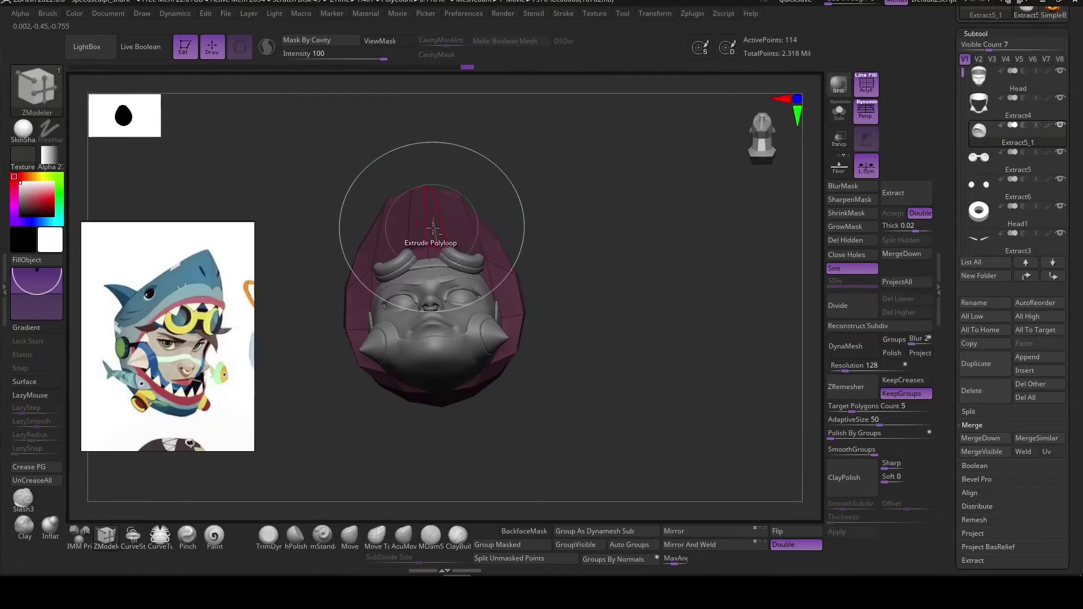
{"action": "left_click", "coordinate": [434, 252]}
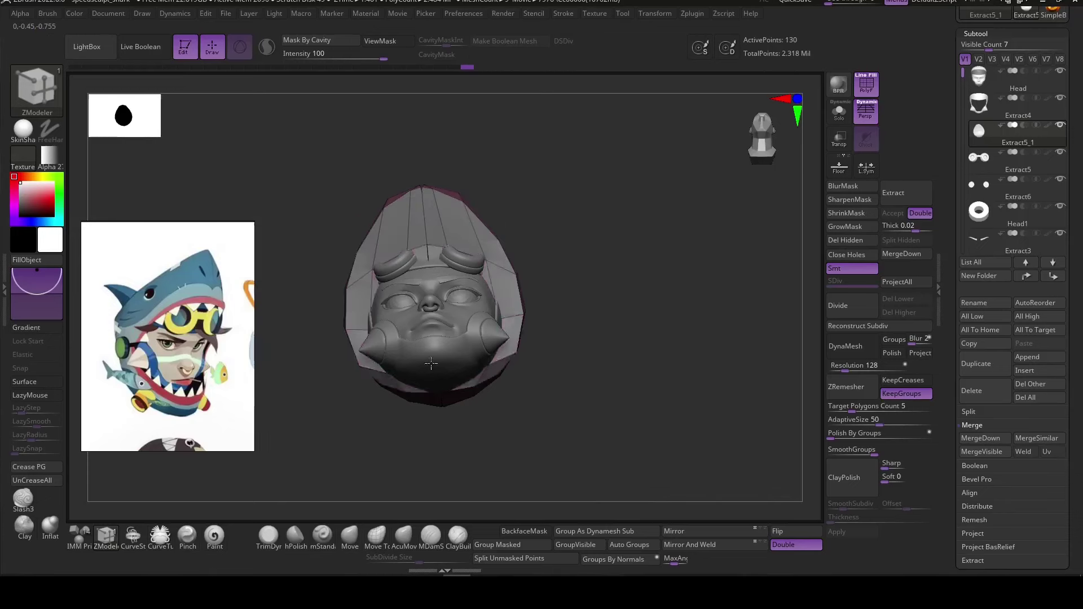
{"action": "right_click_drag", "start_coordinate": [431, 363], "coordinate": [484, 194]}
Insert edge loops framing the helmet's face opening and check it from the front.
{"action": "key", "text": "space"}
{"action": "left_click", "coordinate": [442, 143]}
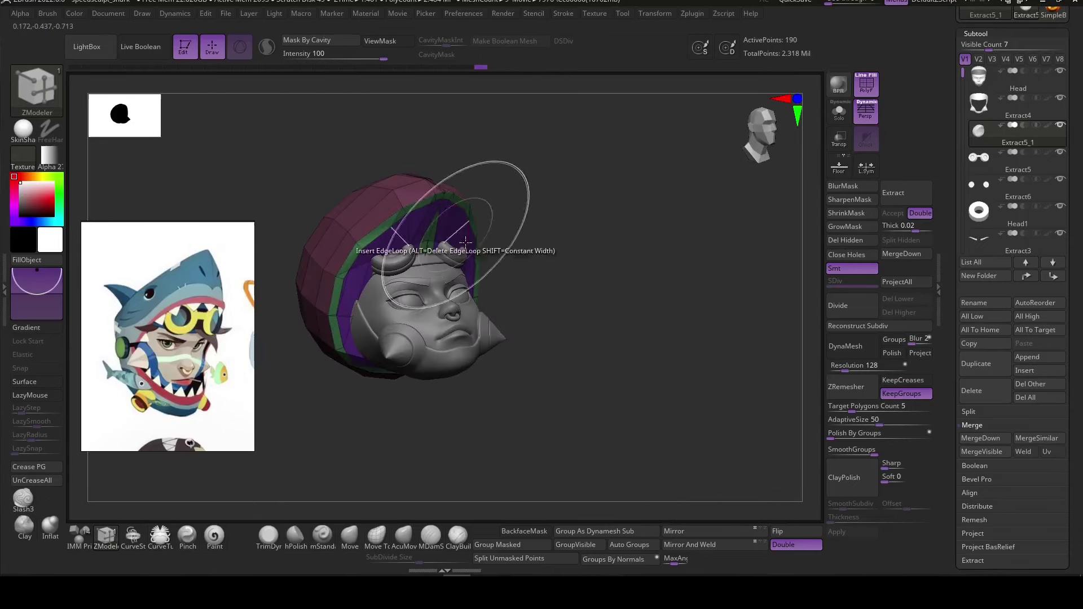
{"action": "right_click_drag", "start_coordinate": [466, 241], "coordinate": [603, 358]}
{"action": "key", "text": "w"}
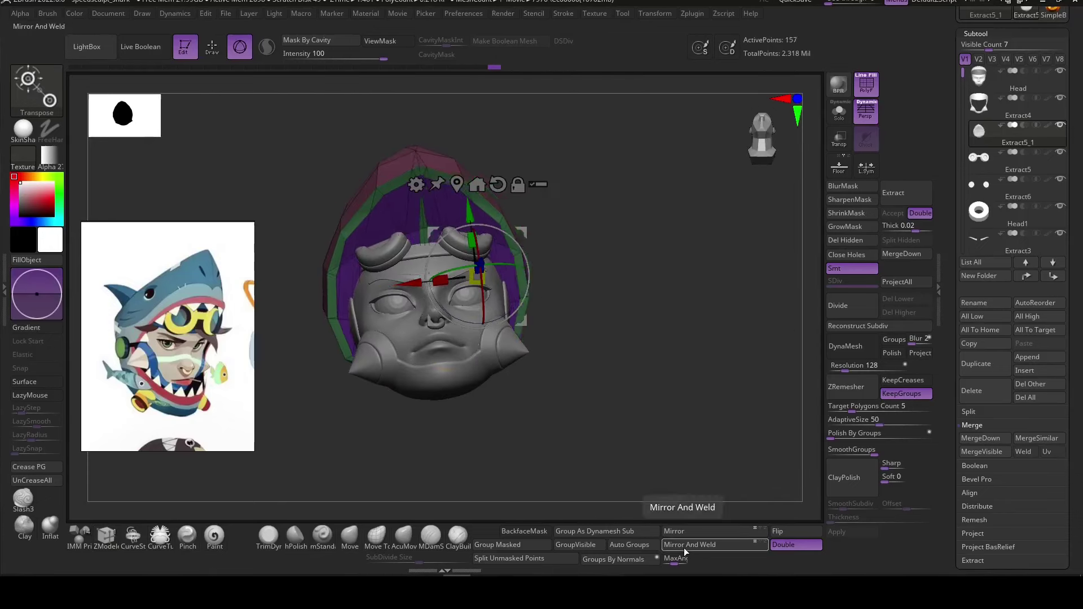
{"action": "right_click_drag", "start_coordinate": [646, 454], "coordinate": [511, 451]}
{"action": "left_click", "coordinate": [404, 535]}
{"action": "right_click_drag", "start_coordinate": [404, 507], "coordinate": [449, 510], "text": "shift"}
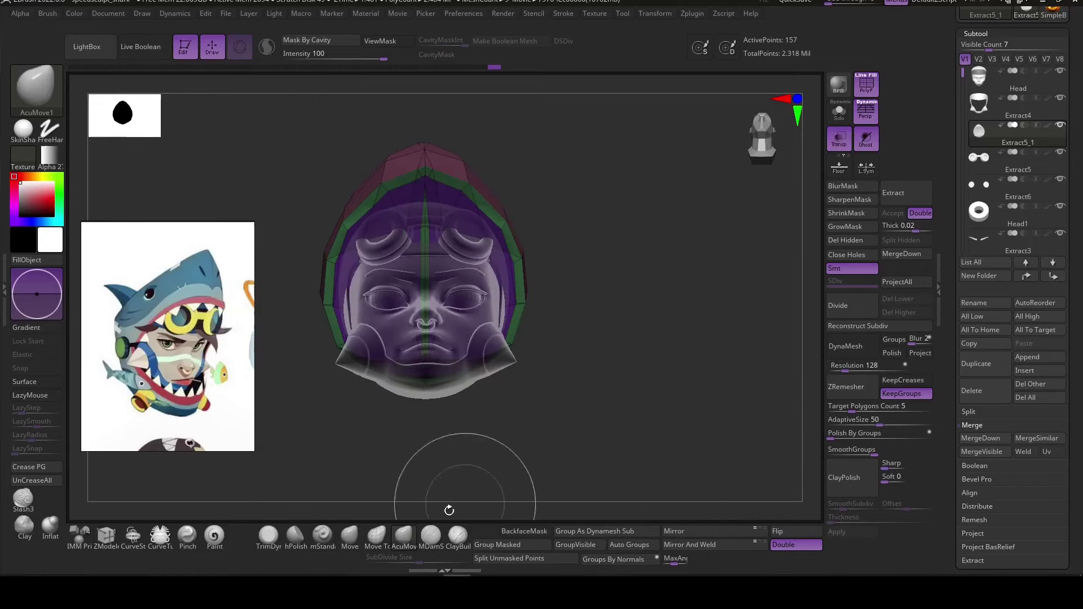
Isolate the hood's rim band with Ctrl+Shift-drag and reshape it with Transpose.
{"action": "right_click_drag", "start_coordinate": [521, 445], "coordinate": [541, 407]}
{"action": "key", "text": "ctrl+shift"}
{"action": "right_click_drag", "start_coordinate": [476, 430], "coordinate": [497, 386]}
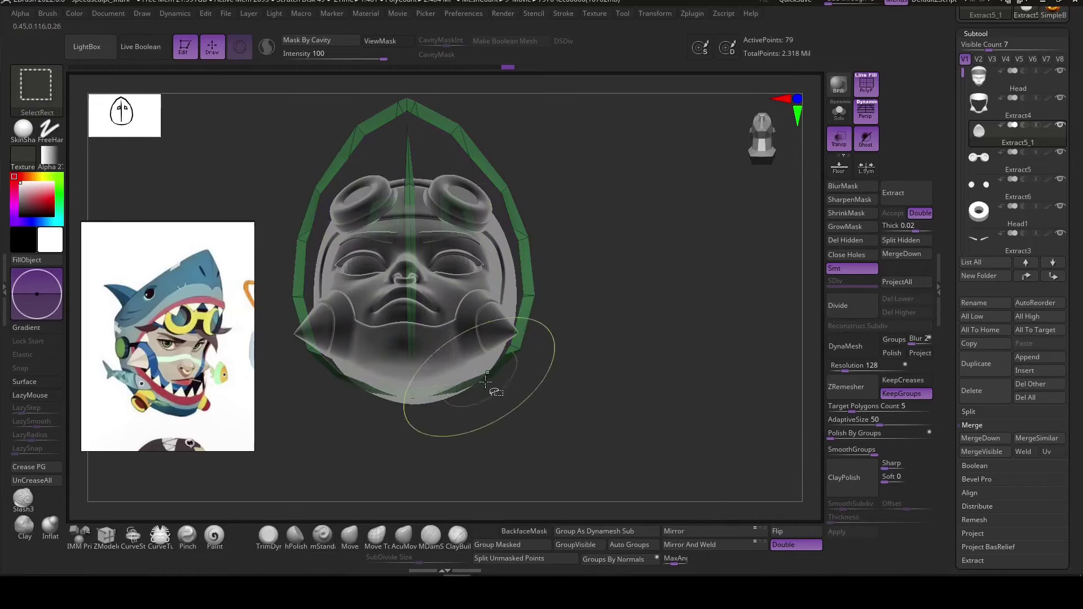
{"action": "mouse_move", "coordinate": [633, 467]}
{"action": "right_mouse_down"}
{"action": "mouse_move", "coordinate": [612, 357]}
{"action": "mouse_move", "coordinate": [641, 374]}
{"action": "mouse_move", "coordinate": [642, 384]}
{"action": "mouse_move", "coordinate": [628, 384]}
{"action": "mouse_move", "coordinate": [644, 363]}
{"action": "mouse_move", "coordinate": [666, 389]}
{"action": "mouse_move", "coordinate": [620, 316]}
{"action": "mouse_move", "coordinate": [616, 327]}
{"action": "mouse_move", "coordinate": [642, 254]}
{"action": "mouse_move", "coordinate": [643, 316]}
{"action": "mouse_move", "coordinate": [643, 271]}
{"action": "mouse_move", "coordinate": [680, 443]}
{"action": "mouse_move", "coordinate": [695, 398]}
{"action": "mouse_move", "coordinate": [696, 428]}
{"action": "mouse_move", "coordinate": [594, 425]}
{"action": "mouse_move", "coordinate": [448, 117]}
{"action": "mouse_move", "coordinate": [681, 305]}
{"action": "right_mouse_up"}
{"action": "key", "text": "r"}
{"action": "key", "text": "q"}
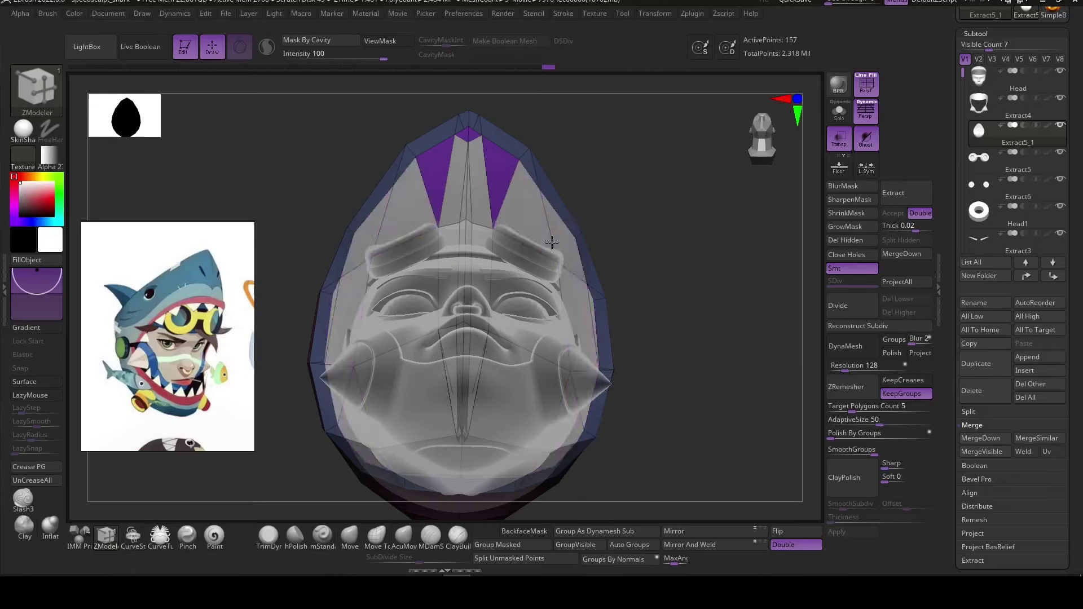
Regroup the hood using ZModeler's Polygroup All target and inspect the result.
{"action": "key", "text": "space"}
{"action": "mouse_move", "coordinate": [530, 236]}
{"action": "right_mouse_down"}
{"action": "mouse_move", "coordinate": [581, 265]}
{"action": "mouse_move", "coordinate": [457, 285]}
{"action": "mouse_move", "coordinate": [677, 321]}
{"action": "mouse_move", "coordinate": [440, 394]}
{"action": "mouse_move", "coordinate": [427, 449]}
{"action": "mouse_move", "coordinate": [628, 242]}
{"action": "mouse_move", "coordinate": [613, 314]}
{"action": "mouse_move", "coordinate": [450, 285]}
{"action": "right_mouse_up"}
{"action": "key", "text": "space"}
{"action": "left_click", "coordinate": [583, 267]}
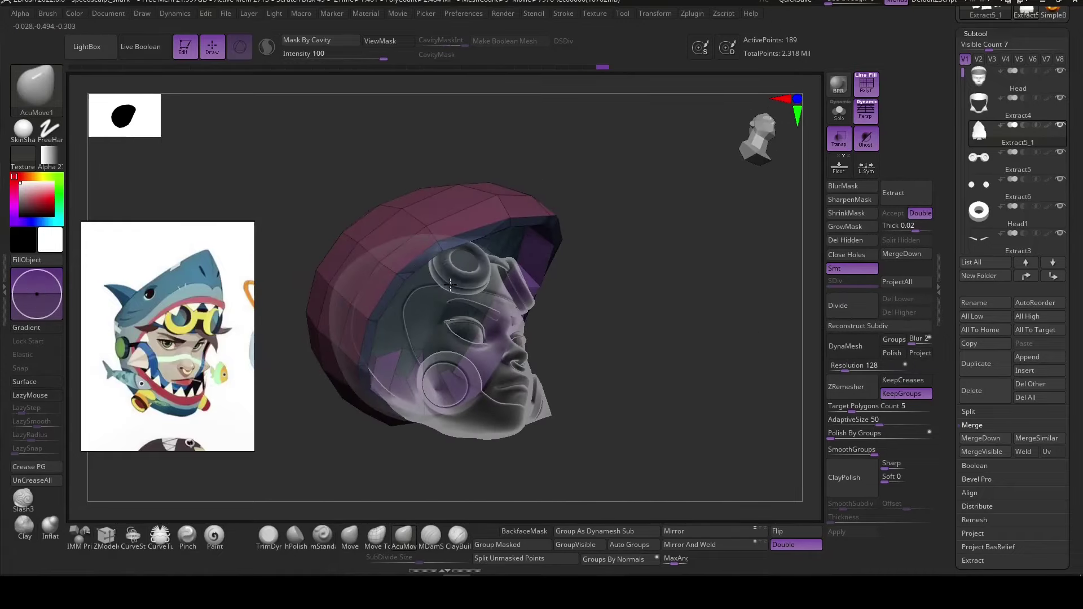
{"action": "mouse_move", "coordinate": [408, 354]}
{"action": "right_mouse_down"}
{"action": "mouse_move", "coordinate": [670, 348]}
{"action": "mouse_move", "coordinate": [652, 218]}
{"action": "mouse_move", "coordinate": [658, 270]}
{"action": "mouse_move", "coordinate": [560, 334]}
{"action": "right_mouse_up"}
GroupVisible the hat, then ZRemesh it at Target Polygons Count 0.1 with KeepGroups.
{"action": "left_click", "coordinate": [575, 545]}
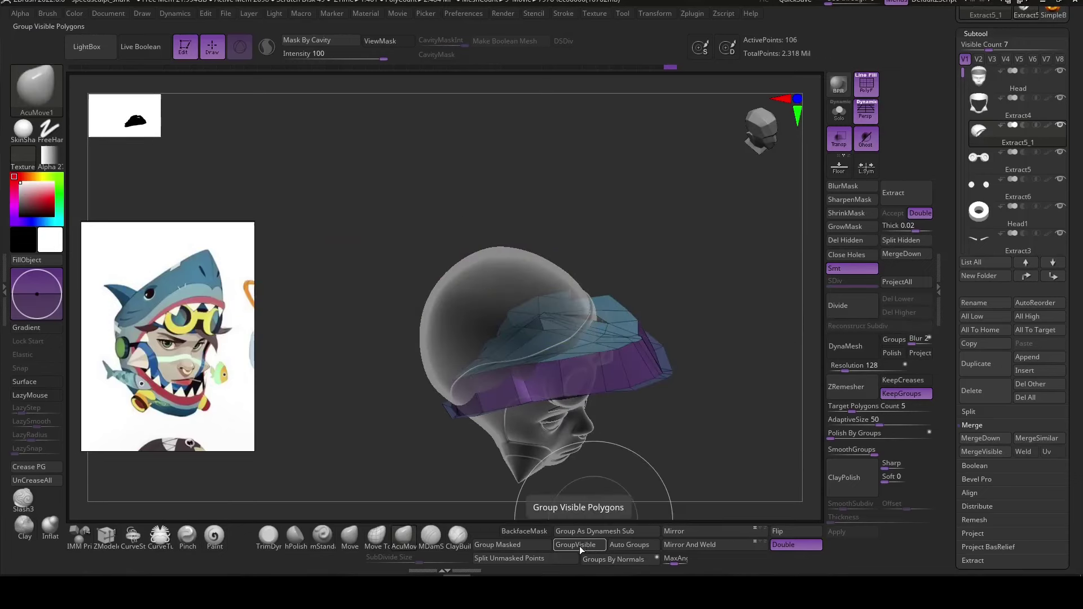
{"action": "mouse_move", "coordinate": [652, 464]}
{"action": "right_mouse_down"}
{"action": "mouse_move", "coordinate": [580, 536]}
{"action": "mouse_move", "coordinate": [553, 494]}
{"action": "right_mouse_up"}
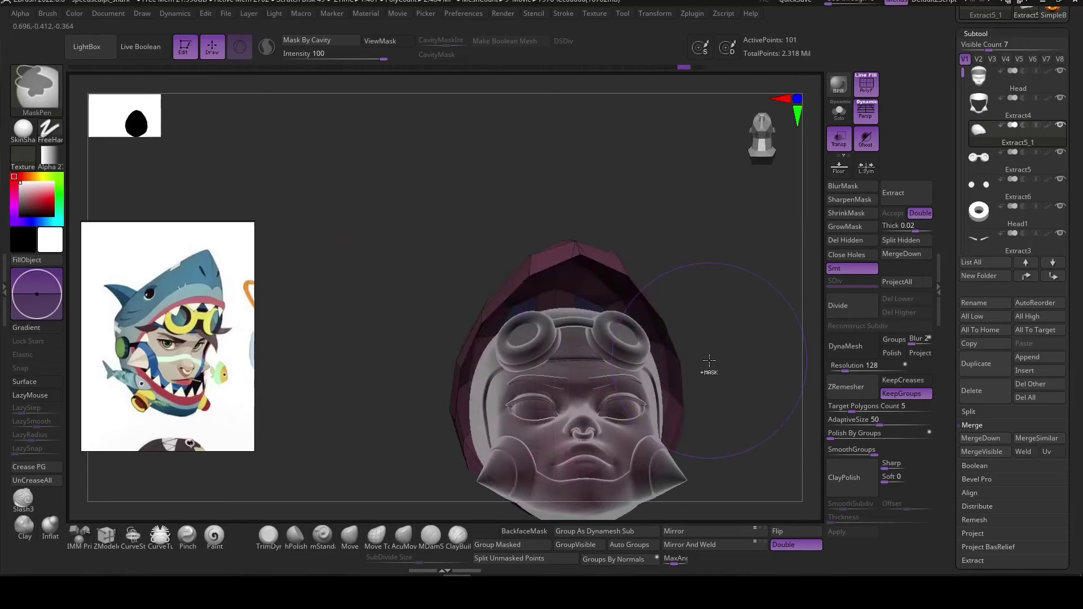
{"action": "left_click", "coordinate": [846, 386]}
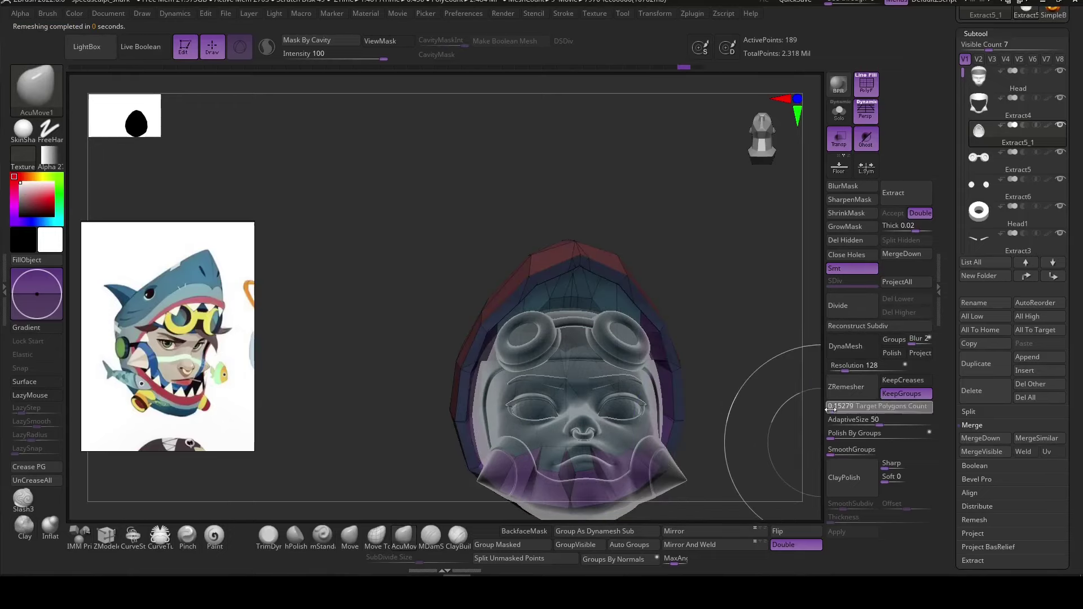
{"action": "right_click_drag", "start_coordinate": [764, 449], "coordinate": [556, 398]}
{"action": "left_click", "coordinate": [738, 415], "text": "ctrl+shift"}
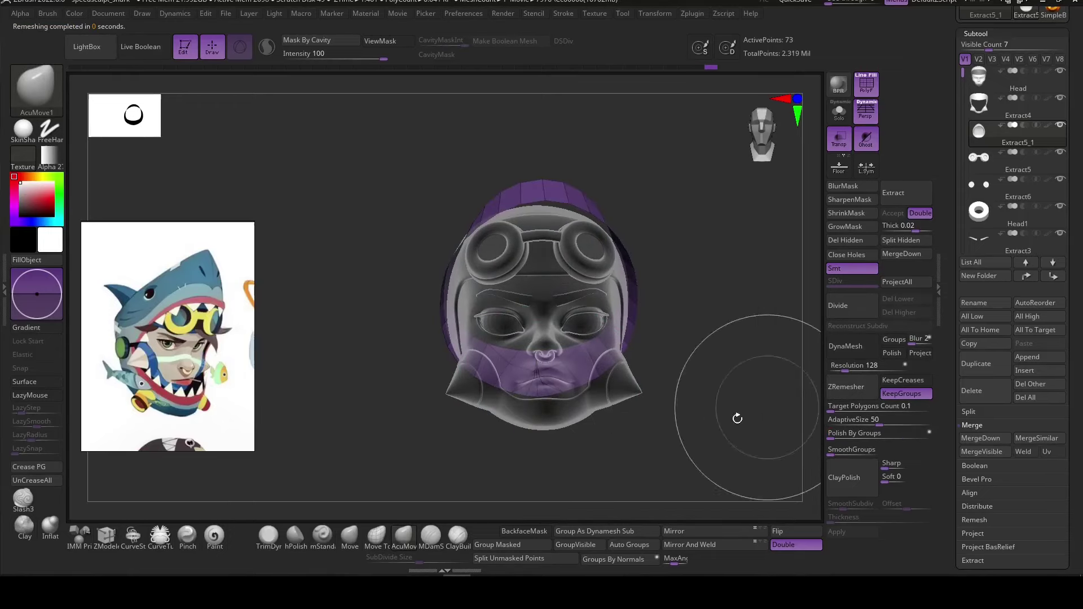
Reduce the brush size, unhide all parts, and inspect the remeshed hood.
{"action": "key", "text": "space"}
{"action": "left_click_drag", "start_coordinate": [641, 357], "coordinate": [544, 320]}
{"action": "right_click_drag", "start_coordinate": [555, 306], "coordinate": [557, 311]}
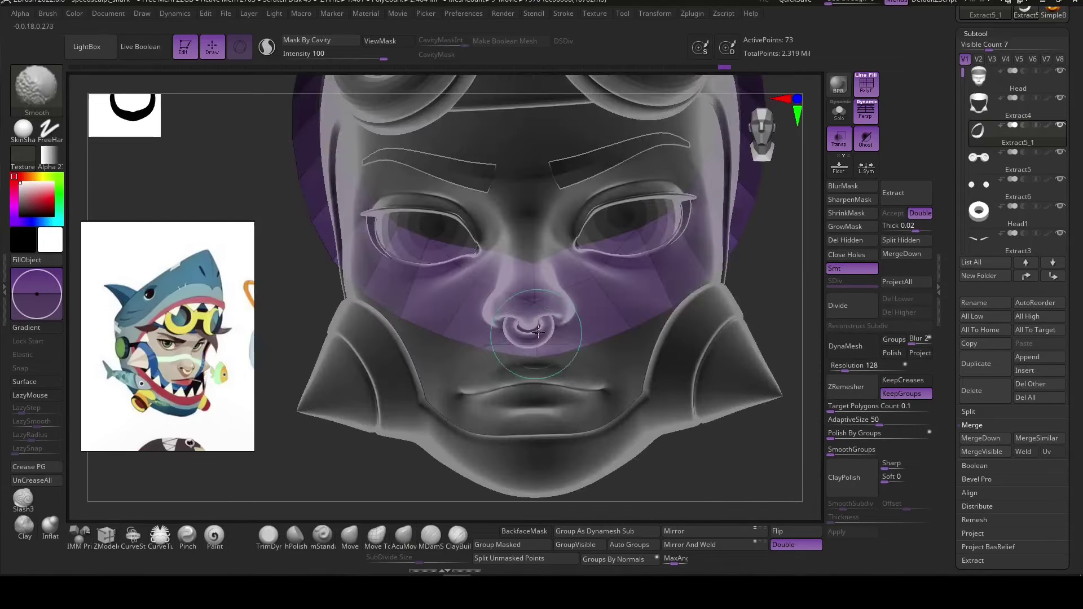
{"action": "left_click", "coordinate": [593, 440], "text": "ctrl+shift"}
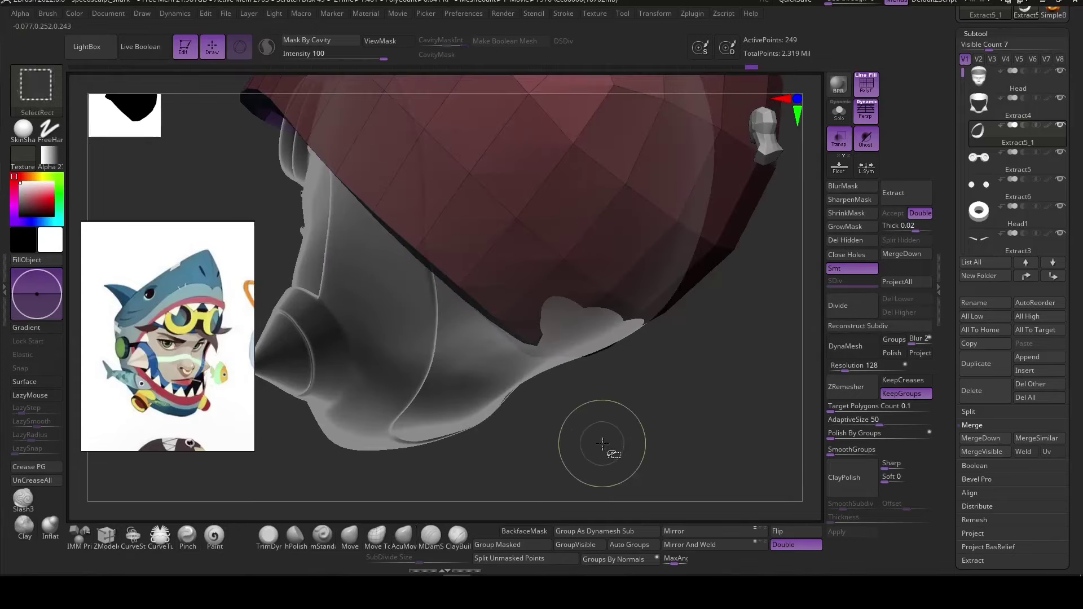
{"action": "mouse_move", "coordinate": [592, 440]}
{"action": "right_mouse_down"}
{"action": "mouse_move", "coordinate": [621, 374]}
{"action": "mouse_move", "coordinate": [578, 320]}
{"action": "mouse_move", "coordinate": [435, 328]}
{"action": "mouse_move", "coordinate": [588, 198]}
{"action": "mouse_move", "coordinate": [429, 244]}
{"action": "mouse_move", "coordinate": [416, 420]}
{"action": "right_mouse_up"}
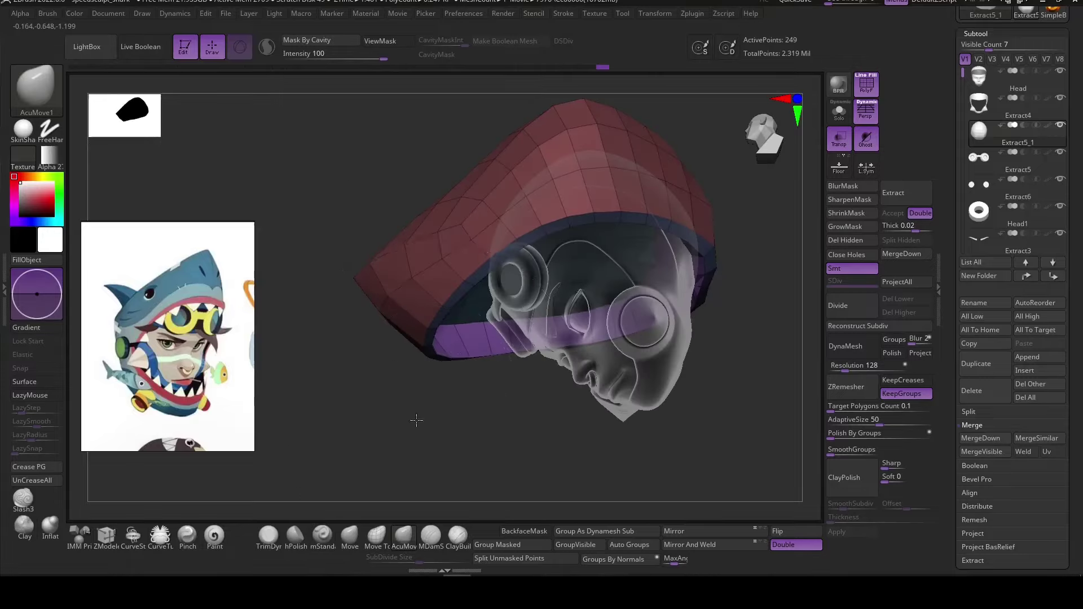
{"action": "right_click_drag", "start_coordinate": [492, 384], "coordinate": [458, 295]}
{"action": "mouse_move", "coordinate": [568, 271]}
{"action": "right_mouse_down"}
{"action": "mouse_move", "coordinate": [682, 363]}
{"action": "mouse_move", "coordinate": [665, 430]}
{"action": "mouse_move", "coordinate": [479, 343]}
{"action": "mouse_move", "coordinate": [556, 387]}
{"action": "mouse_move", "coordinate": [706, 378]}
{"action": "mouse_move", "coordinate": [498, 233]}
{"action": "right_mouse_up"}
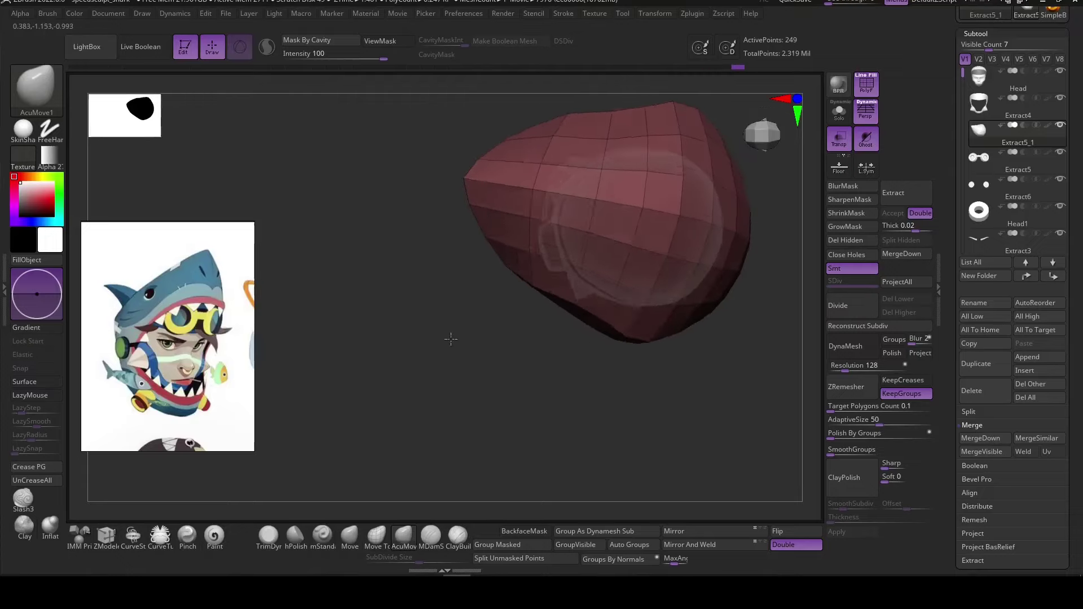
Orbit around the hood to check its shape and line up a front view.
{"action": "mouse_move", "coordinate": [619, 150]}
{"action": "right_mouse_down"}
{"action": "mouse_move", "coordinate": [708, 394]}
{"action": "mouse_move", "coordinate": [756, 416]}
{"action": "mouse_move", "coordinate": [461, 453]}
{"action": "mouse_move", "coordinate": [455, 261]}
{"action": "mouse_move", "coordinate": [470, 421]}
{"action": "right_mouse_up"}
{"action": "mouse_move", "coordinate": [418, 235]}
{"action": "right_mouse_down"}
{"action": "mouse_move", "coordinate": [474, 362]}
{"action": "mouse_move", "coordinate": [531, 189]}
{"action": "mouse_move", "coordinate": [680, 314]}
{"action": "mouse_move", "coordinate": [545, 202]}
{"action": "right_mouse_up"}
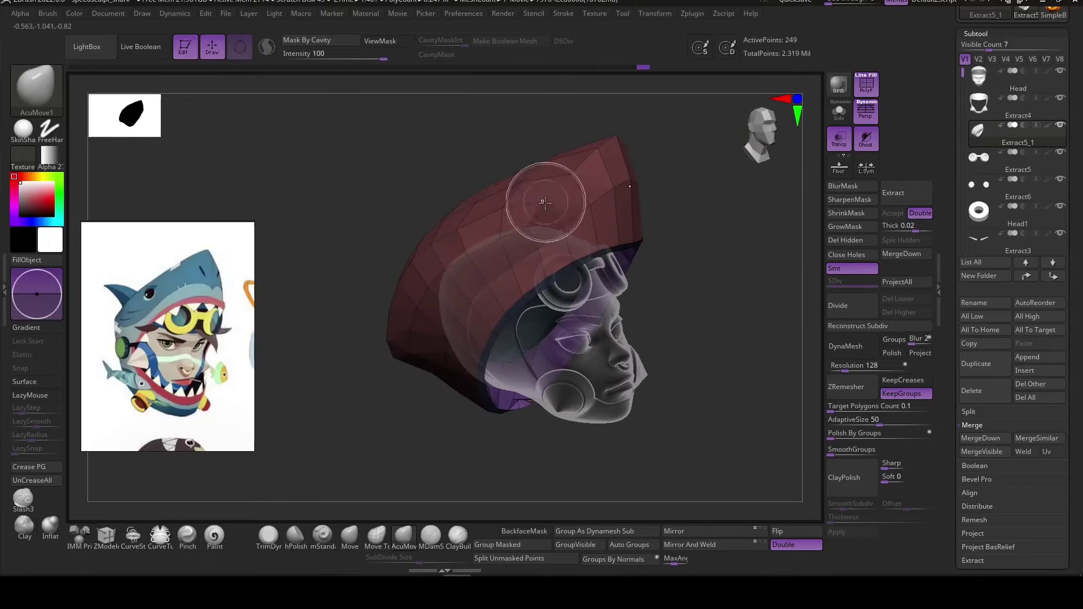
{"action": "mouse_move", "coordinate": [698, 241]}
{"action": "right_mouse_down"}
{"action": "mouse_move", "coordinate": [510, 235]}
{"action": "mouse_move", "coordinate": [679, 280]}
{"action": "mouse_move", "coordinate": [496, 338]}
{"action": "mouse_move", "coordinate": [393, 449]}
{"action": "right_mouse_up"}
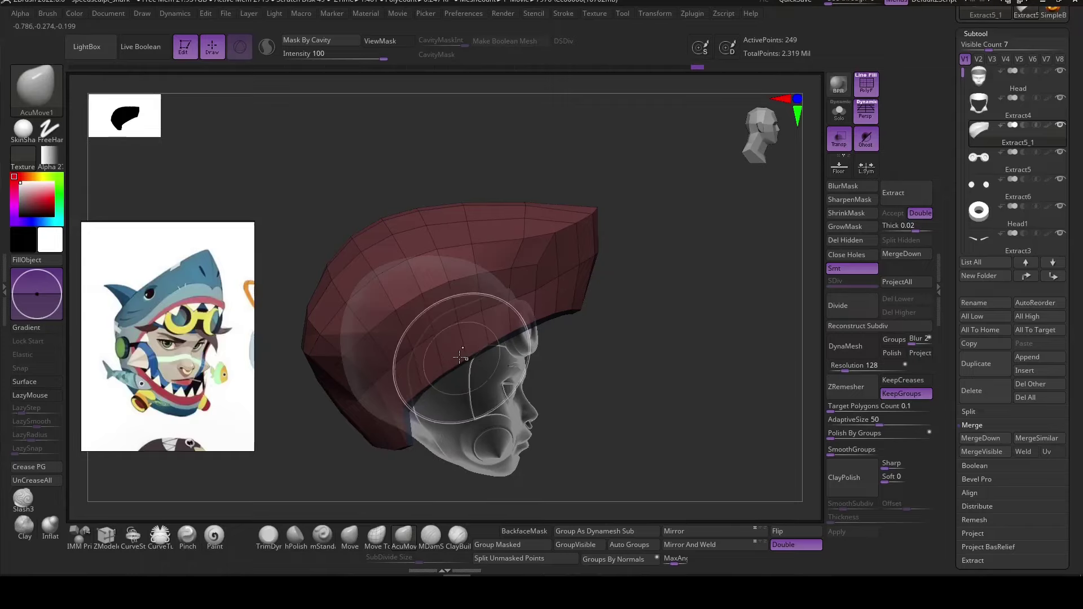
{"action": "mouse_move", "coordinate": [637, 368]}
{"action": "right_mouse_down"}
{"action": "mouse_move", "coordinate": [532, 290]}
{"action": "mouse_move", "coordinate": [718, 316]}
{"action": "mouse_move", "coordinate": [370, 274]}
{"action": "right_mouse_up"}
{"action": "right_click_drag", "start_coordinate": [490, 212], "coordinate": [349, 265]}
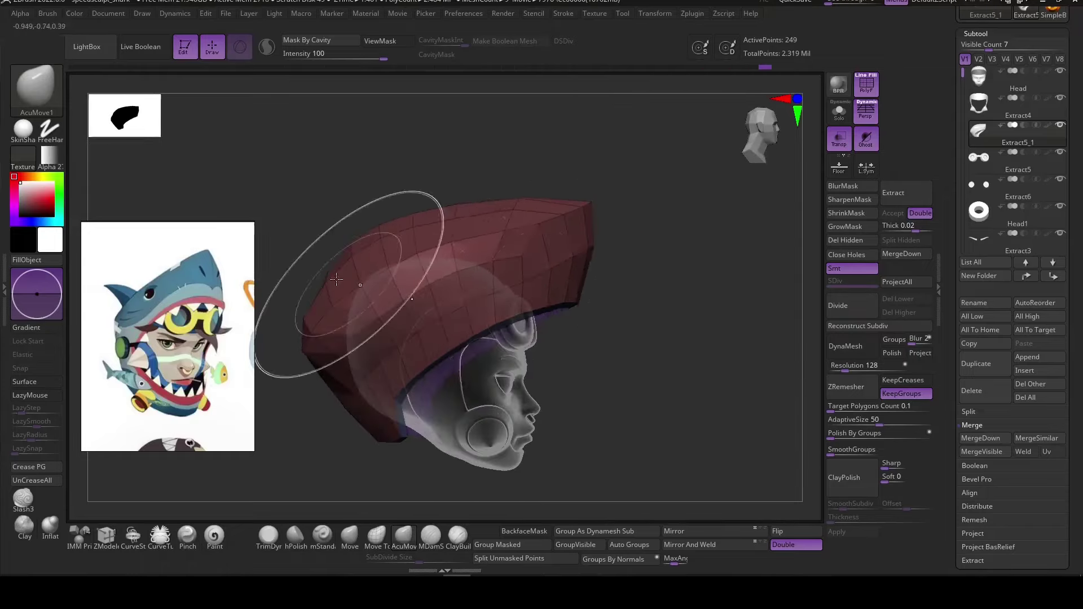
{"action": "key", "text": "w"}
{"action": "right_click_drag", "start_coordinate": [657, 383], "coordinate": [407, 323]}
Widen the hood symmetrically with AcuMove and rotate it to centre on the head.
{"action": "key", "text": "q"}
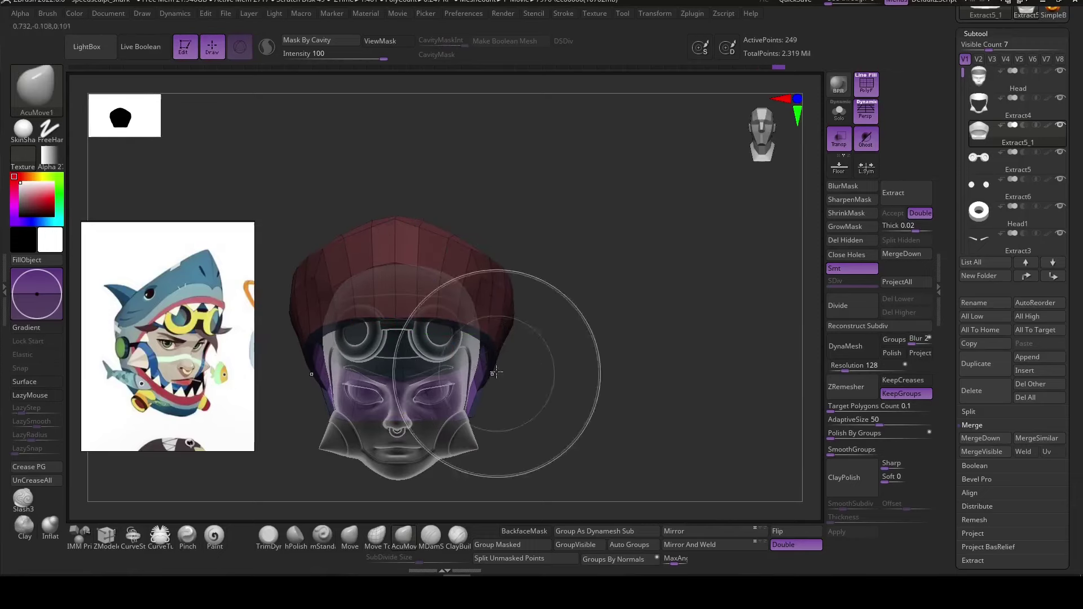
{"action": "left_click_drag", "start_coordinate": [508, 353], "coordinate": [520, 370]}
{"action": "left_click_drag", "start_coordinate": [511, 340], "coordinate": [473, 412]}
{"action": "key", "text": "r"}
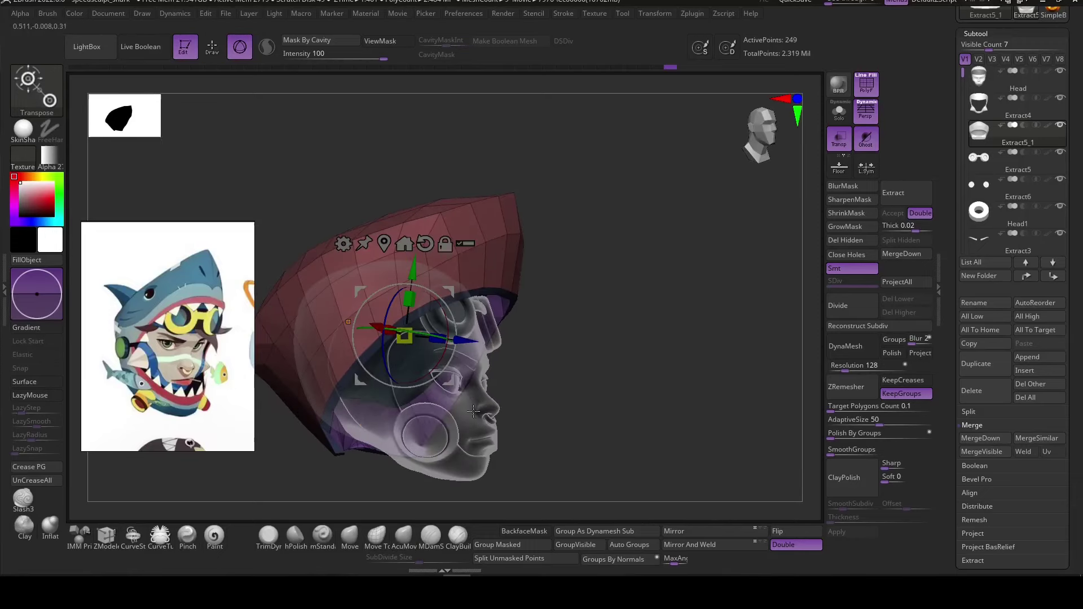
{"action": "left_click_drag", "start_coordinate": [429, 313], "coordinate": [465, 327]}
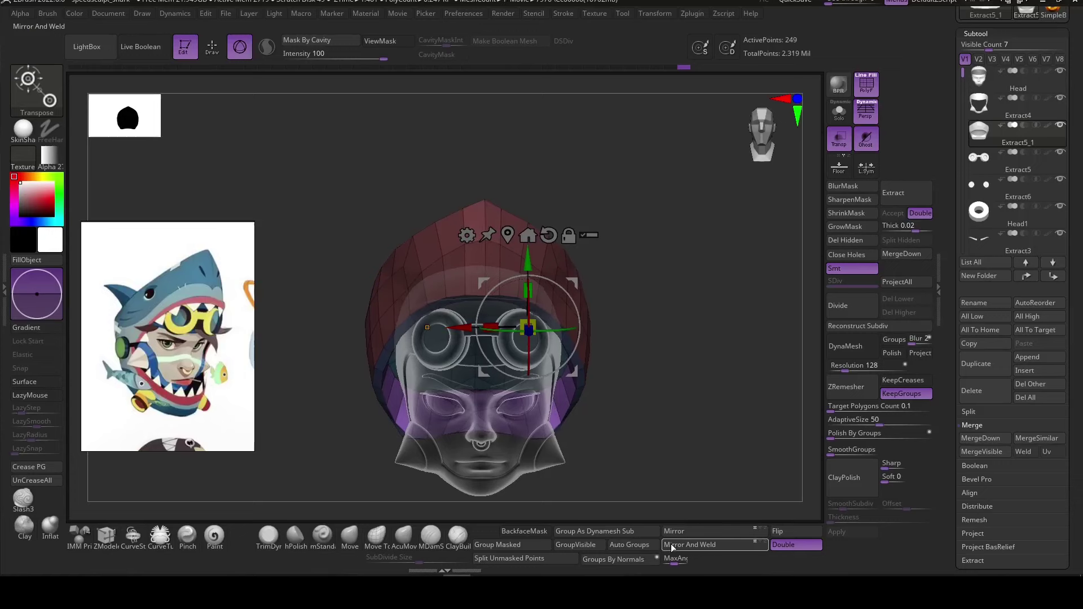
{"action": "left_click_drag", "start_coordinate": [501, 326], "coordinate": [507, 326]}
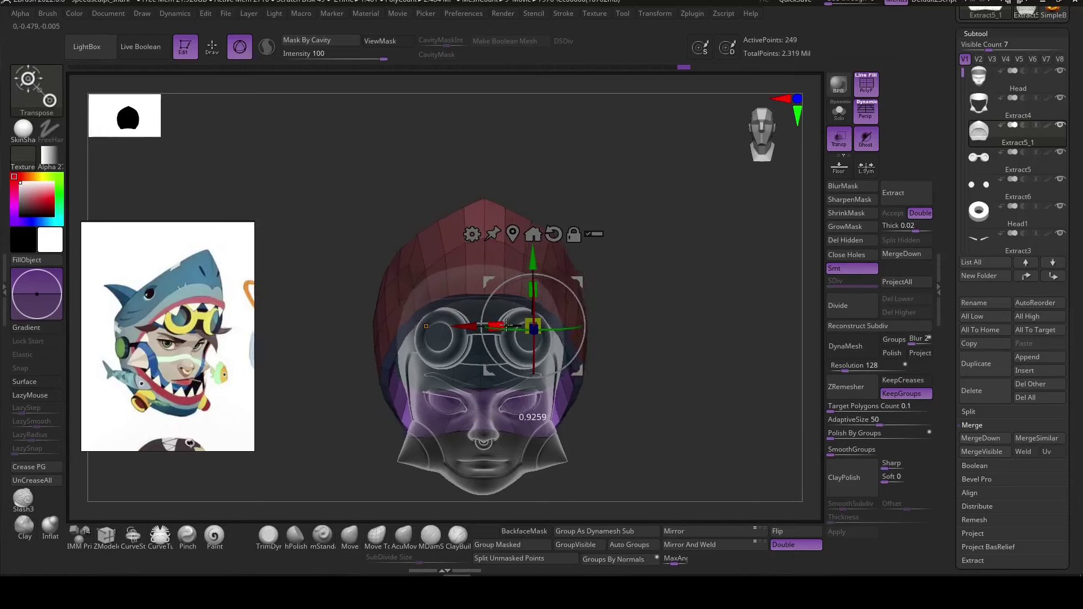
{"action": "left_click", "coordinate": [404, 535]}
Shift the hood along its depth with Transpose move and check it from front, top and side.
{"action": "left_click_drag", "start_coordinate": [612, 415], "coordinate": [383, 396]}
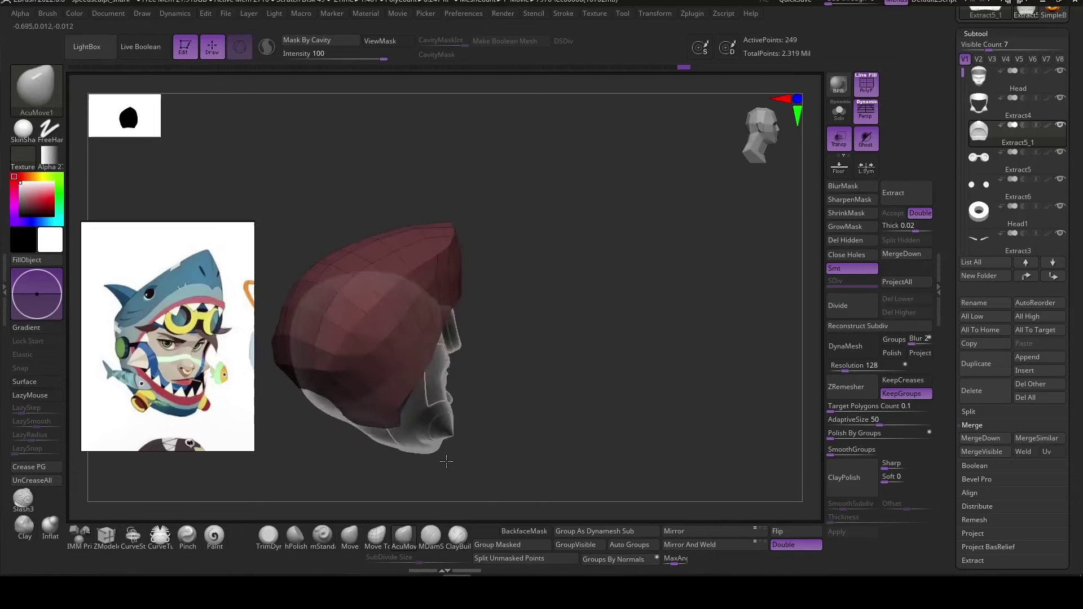
{"action": "left_click_drag", "start_coordinate": [331, 425], "coordinate": [452, 421]}
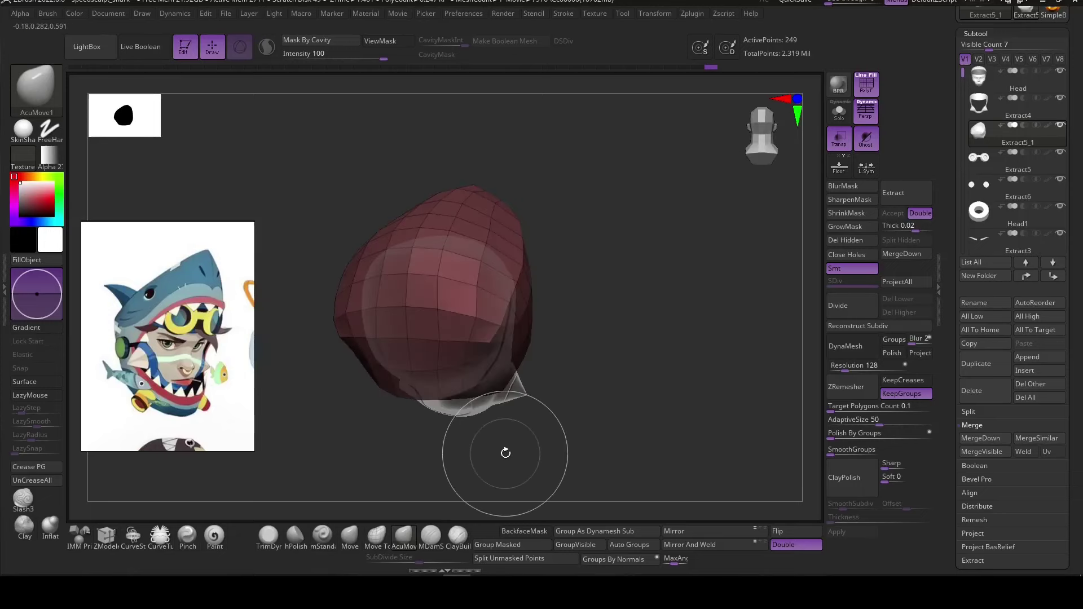
{"action": "key", "text": "w"}
{"action": "mouse_move", "coordinate": [420, 307]}
{"action": "left_mouse_down", "text": "ctrl"}
{"action": "mouse_move", "coordinate": [368, 417]}
{"action": "mouse_move", "coordinate": [444, 342]}
{"action": "left_mouse_up", "text": "ctrl"}
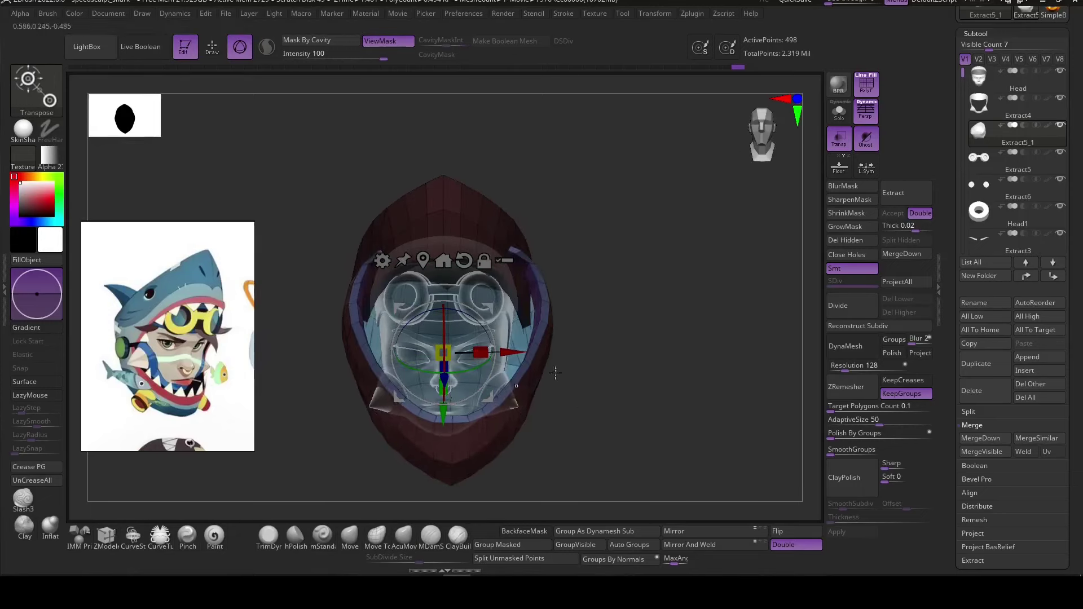
{"action": "mouse_move", "coordinate": [555, 372]}
{"action": "left_mouse_down"}
{"action": "mouse_move", "coordinate": [512, 341]}
{"action": "mouse_move", "coordinate": [576, 352]}
{"action": "left_mouse_up"}
{"action": "left_click_drag", "start_coordinate": [384, 374], "coordinate": [376, 375]}
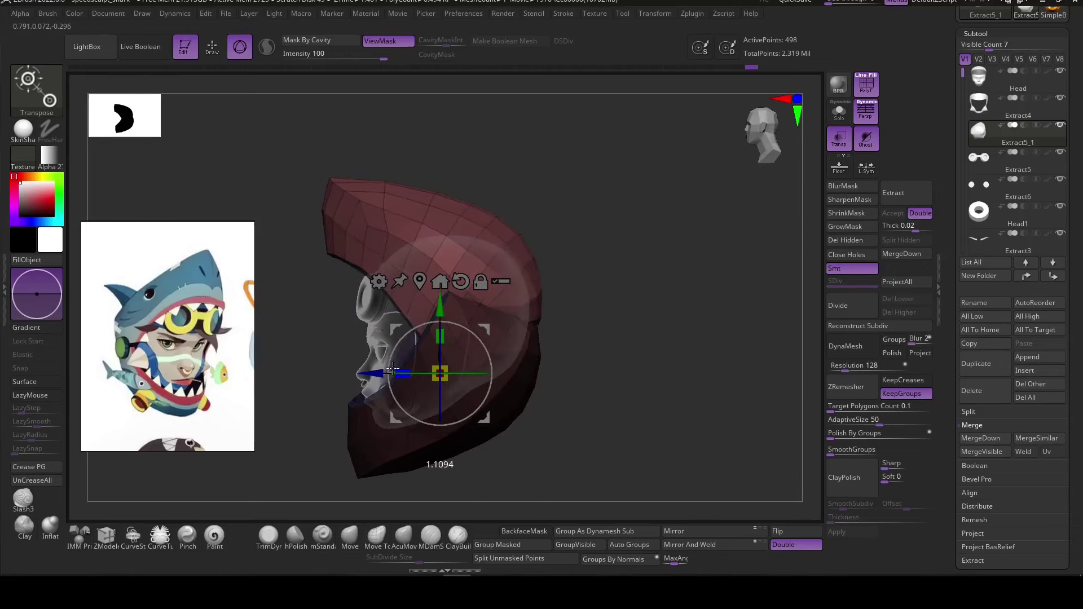
{"action": "left_click_drag", "start_coordinate": [372, 499], "coordinate": [480, 501]}
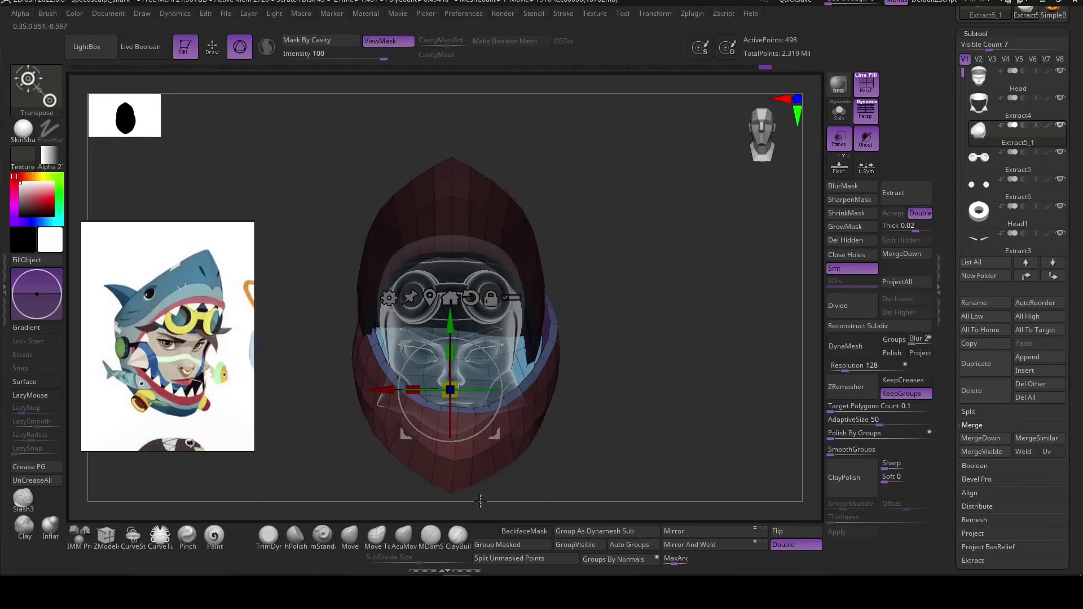
{"action": "left_click_drag", "start_coordinate": [790, 448], "coordinate": [509, 455]}
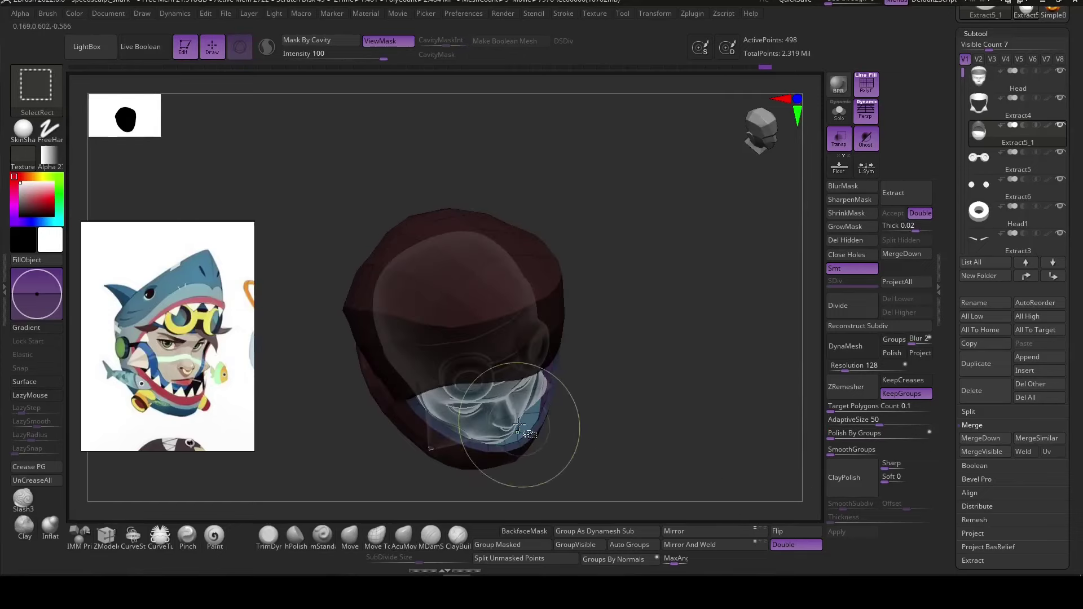
{"action": "mouse_move", "coordinate": [527, 418]}
{"action": "left_mouse_down"}
{"action": "mouse_move", "coordinate": [658, 467]}
{"action": "mouse_move", "coordinate": [401, 450]}
{"action": "mouse_move", "coordinate": [648, 451]}
{"action": "left_mouse_up"}
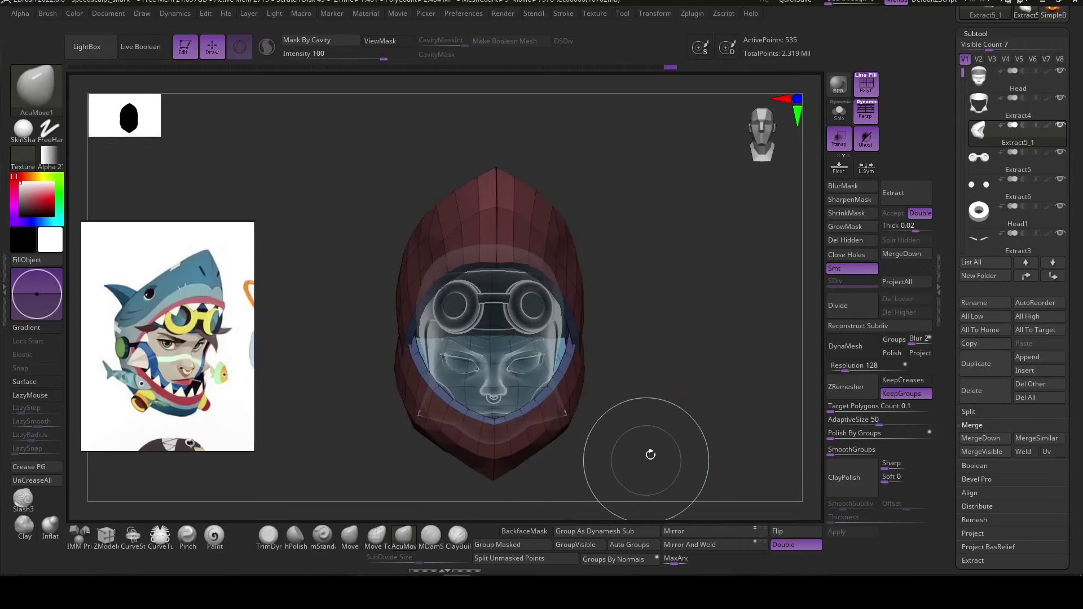
{"action": "key", "text": "w"}
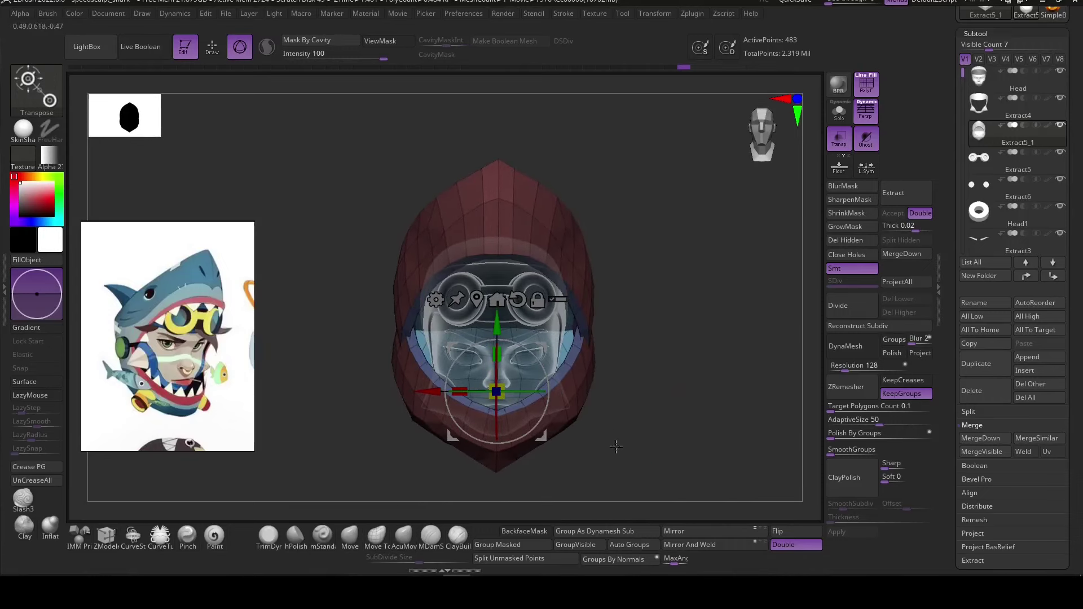
{"action": "mouse_move", "coordinate": [567, 412]}
{"action": "left_mouse_down"}
{"action": "mouse_move", "coordinate": [633, 449]}
{"action": "mouse_move", "coordinate": [660, 438]}
{"action": "mouse_move", "coordinate": [590, 359]}
{"action": "mouse_move", "coordinate": [594, 350]}
{"action": "mouse_move", "coordinate": [624, 416]}
{"action": "mouse_move", "coordinate": [672, 423]}
{"action": "mouse_move", "coordinate": [666, 496]}
{"action": "left_mouse_up"}
Split the hood into polygroups by surface direction and orbit to inspect them.
{"action": "left_click", "coordinate": [630, 561]}
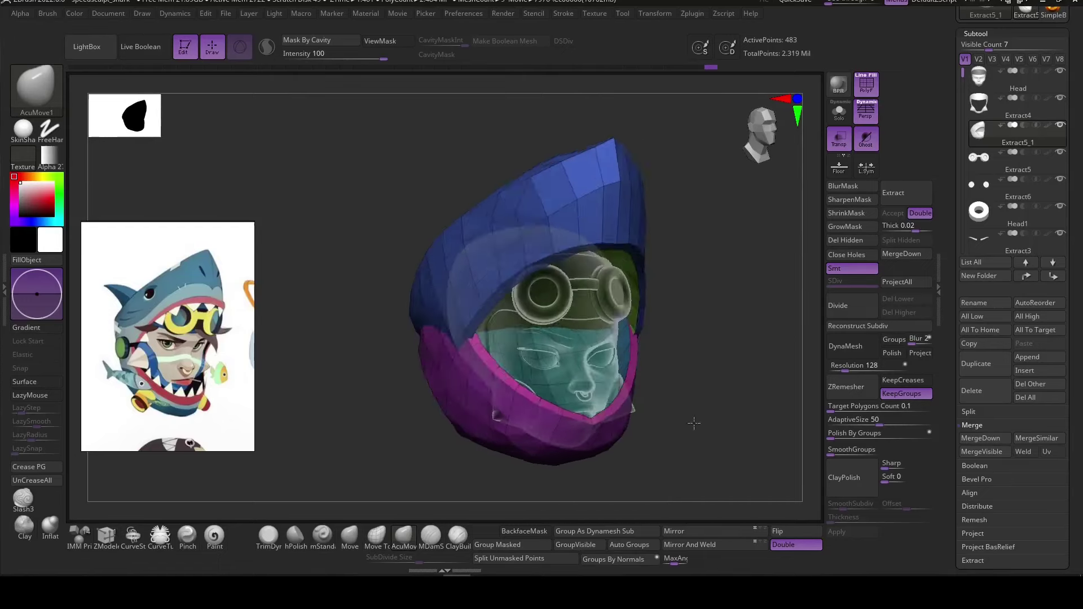
{"action": "mouse_move", "coordinate": [694, 425]}
{"action": "left_mouse_down"}
{"action": "mouse_move", "coordinate": [575, 411]}
{"action": "mouse_move", "coordinate": [674, 473]}
{"action": "mouse_move", "coordinate": [581, 363]}
{"action": "left_mouse_up"}
{"action": "key", "text": "space"}
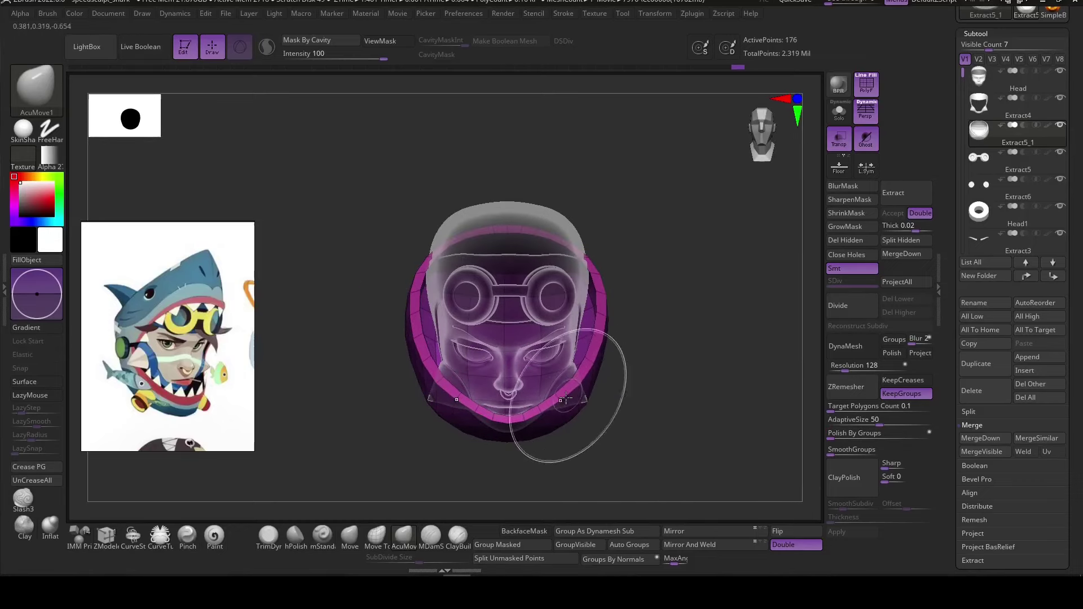
{"action": "right_click_drag", "start_coordinate": [565, 399], "coordinate": [547, 421]}
{"action": "right_click_drag", "start_coordinate": [583, 382], "coordinate": [567, 415]}
{"action": "key", "text": "space"}
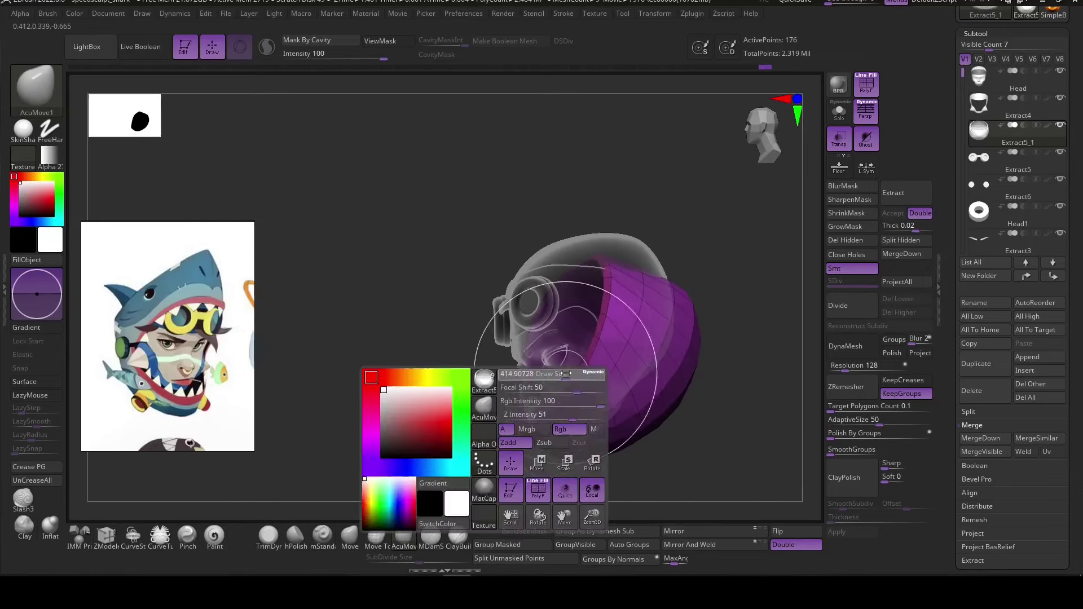
{"action": "right_click_drag", "start_coordinate": [598, 341], "coordinate": [621, 395]}
Try nudging the whole hood with the gizmo, then undo the change.
{"action": "key", "text": "w"}
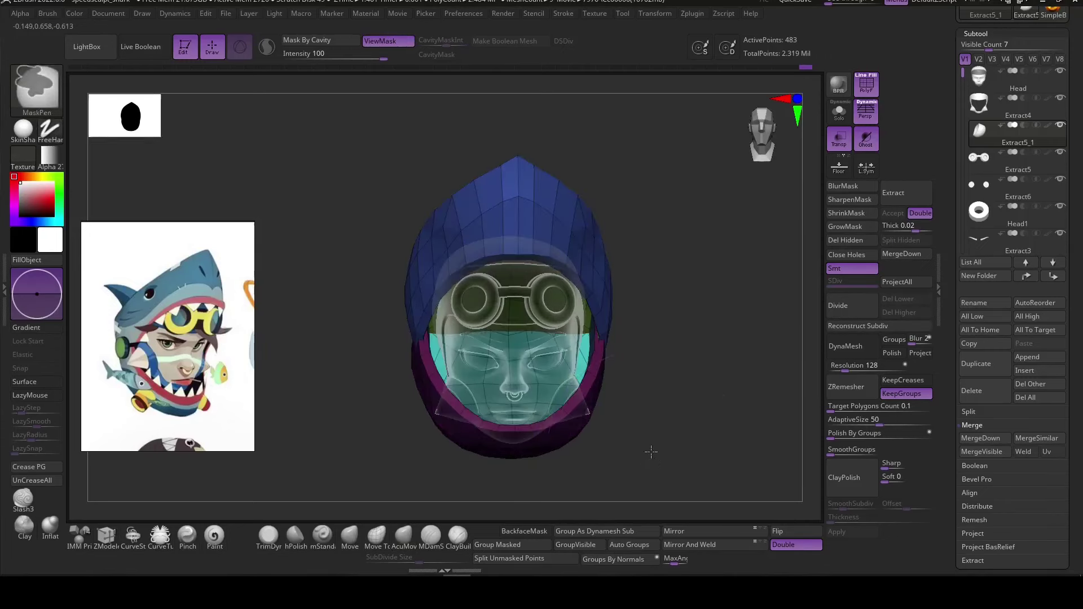
{"action": "mouse_move", "coordinate": [648, 450]}
{"action": "right_mouse_down"}
{"action": "mouse_move", "coordinate": [691, 457]}
{"action": "mouse_move", "coordinate": [647, 440]}
{"action": "right_mouse_up"}
{"action": "key", "text": "q"}
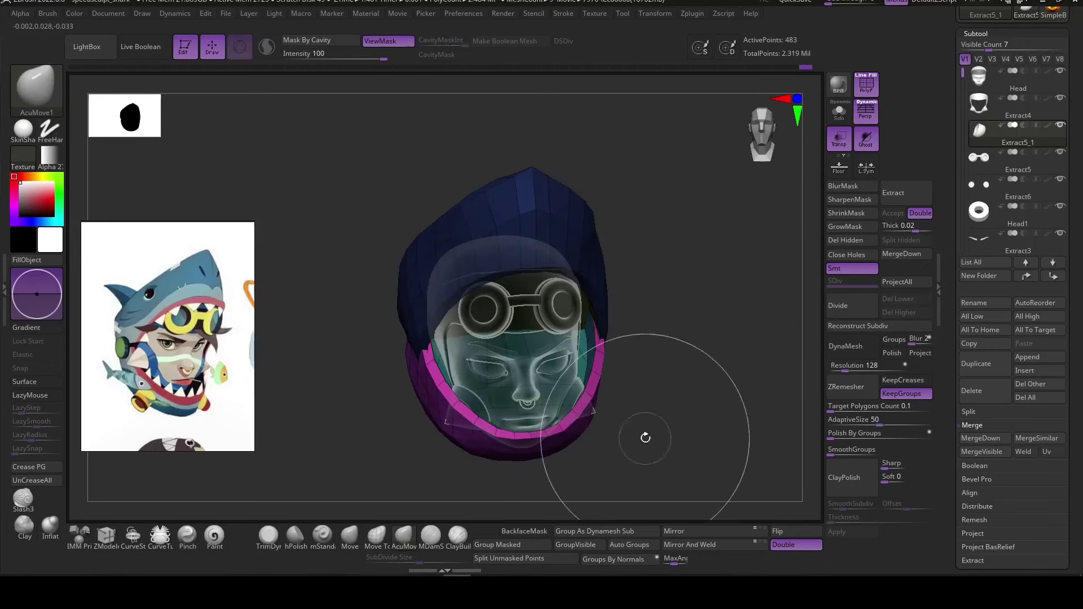
{"action": "key", "text": "ctrl+z"}
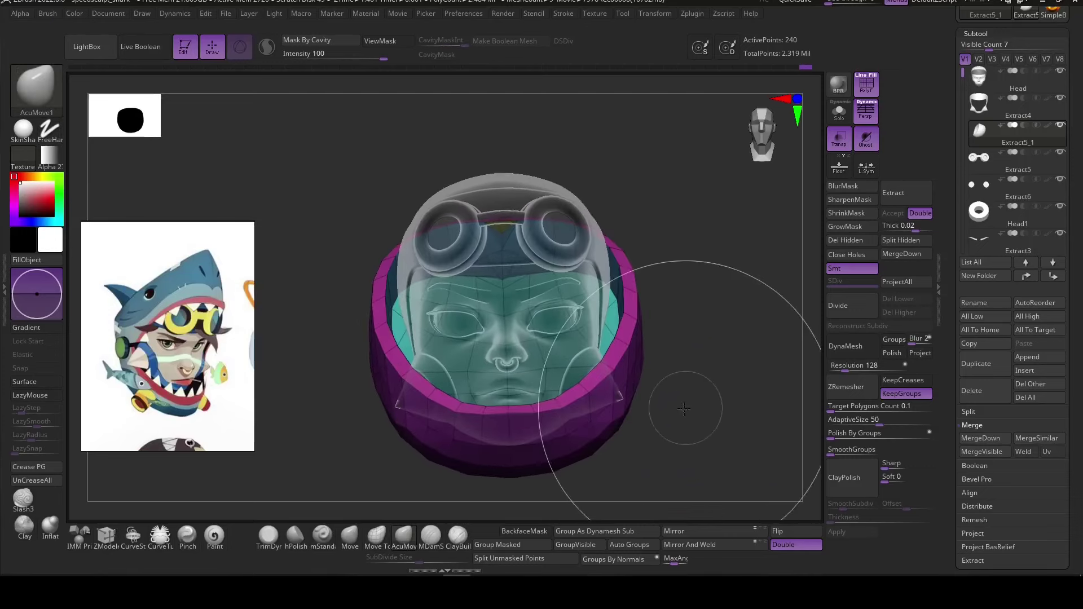
{"action": "key", "text": "ctrl+z"}
{"action": "key", "text": "ctrl+z"}
{"action": "key", "text": "ctrl+z"}
Move the purple jaw piece slightly down with the gizmo.
{"action": "key", "text": "w"}
{"action": "mouse_move", "coordinate": [664, 424]}
{"action": "right_mouse_down"}
{"action": "mouse_move", "coordinate": [646, 358]}
{"action": "mouse_move", "coordinate": [609, 391]}
{"action": "right_mouse_up"}
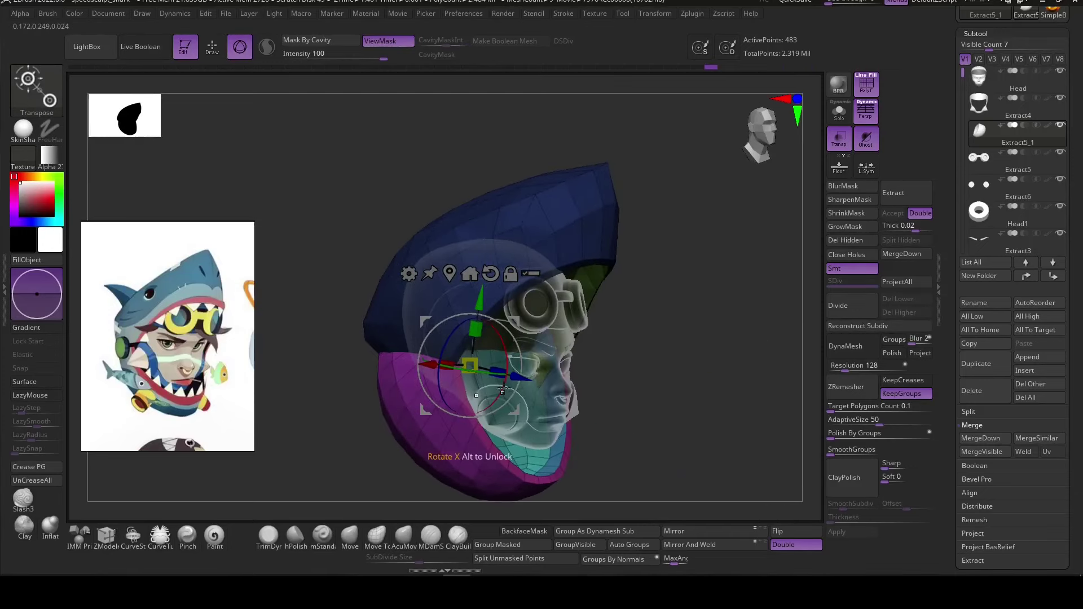
{"action": "right_click_drag", "start_coordinate": [472, 361], "coordinate": [556, 382]}
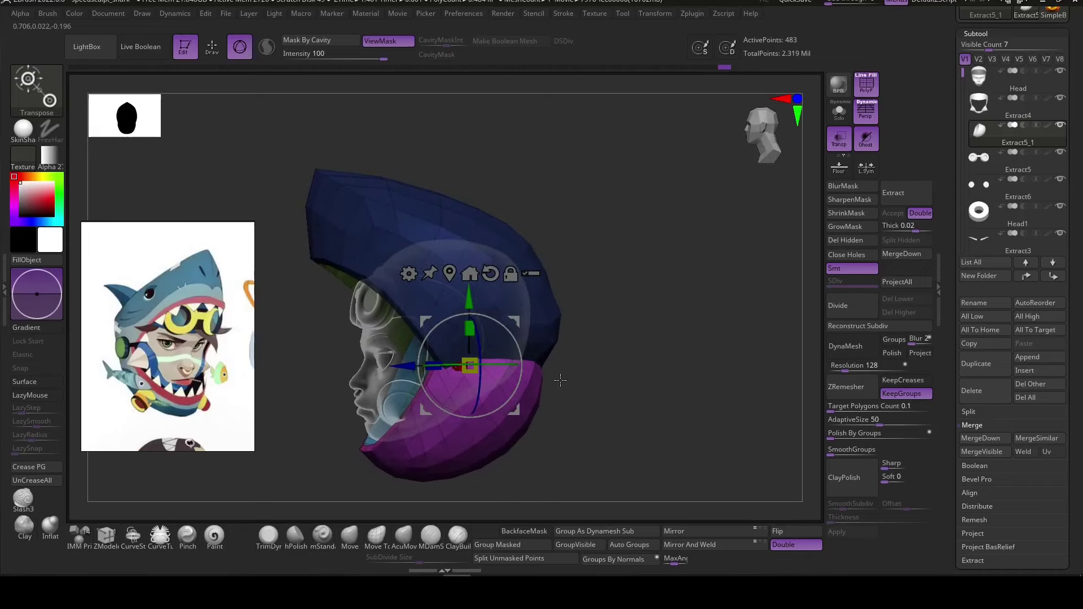
{"action": "left_click_drag", "start_coordinate": [471, 300], "coordinate": [474, 314]}
Invert the mask so the hood top is free to move.
{"action": "key", "text": "b"}
{"action": "key", "text": "a"}
{"action": "key", "text": "m"}
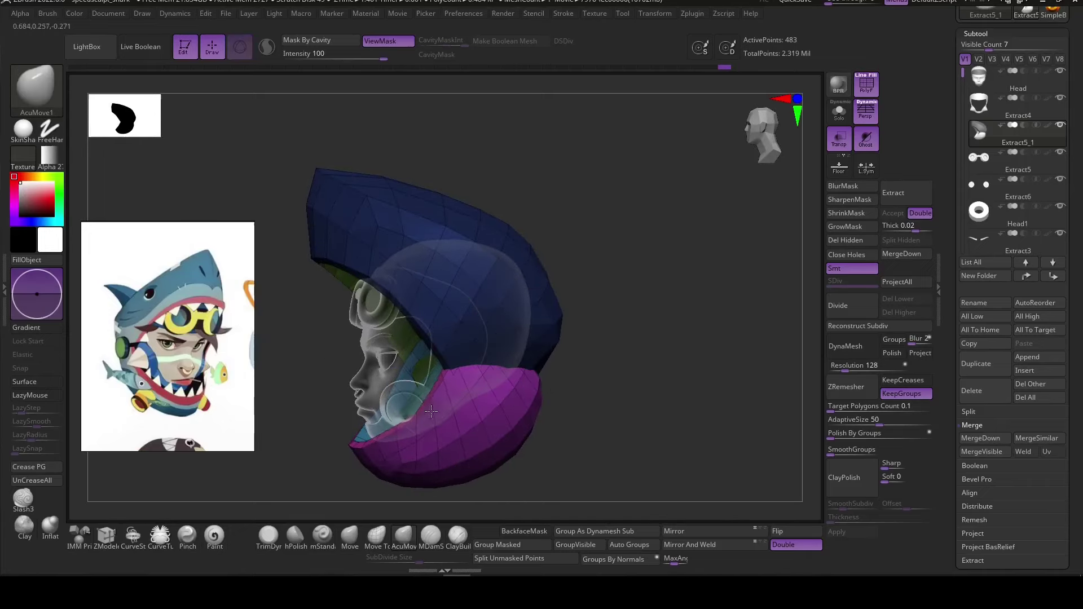
{"action": "key", "text": "w"}
{"action": "left_click", "coordinate": [563, 381], "text": "ctrl"}
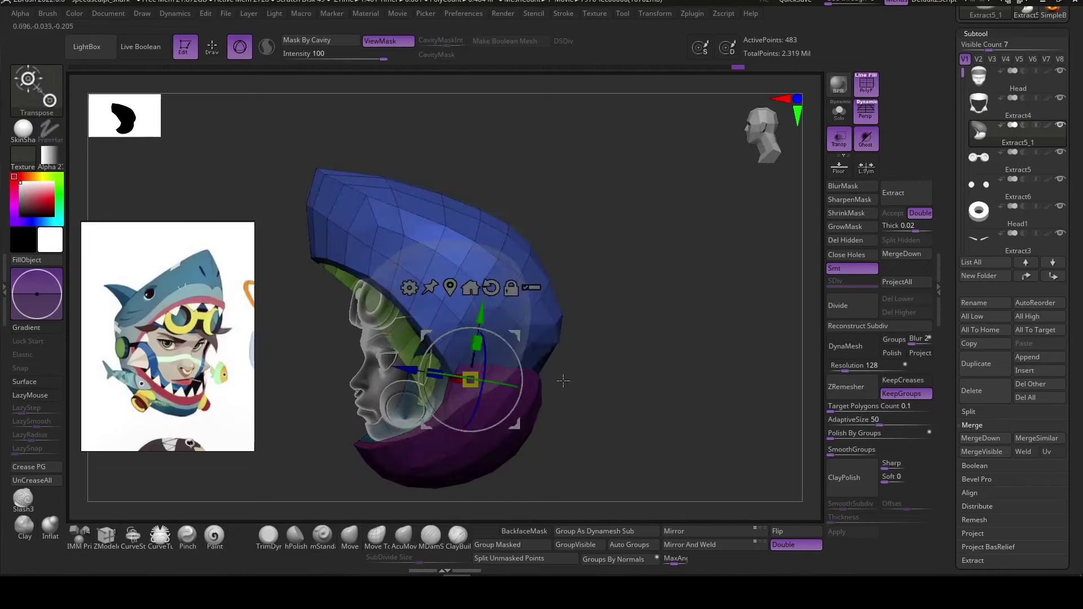
{"action": "right_click_drag", "start_coordinate": [475, 367], "coordinate": [542, 361], "text": "shift"}
Select the AcuMove brush and check its size.
{"action": "key", "text": "b"}
{"action": "key", "text": "a"}
{"action": "key", "text": "m"}
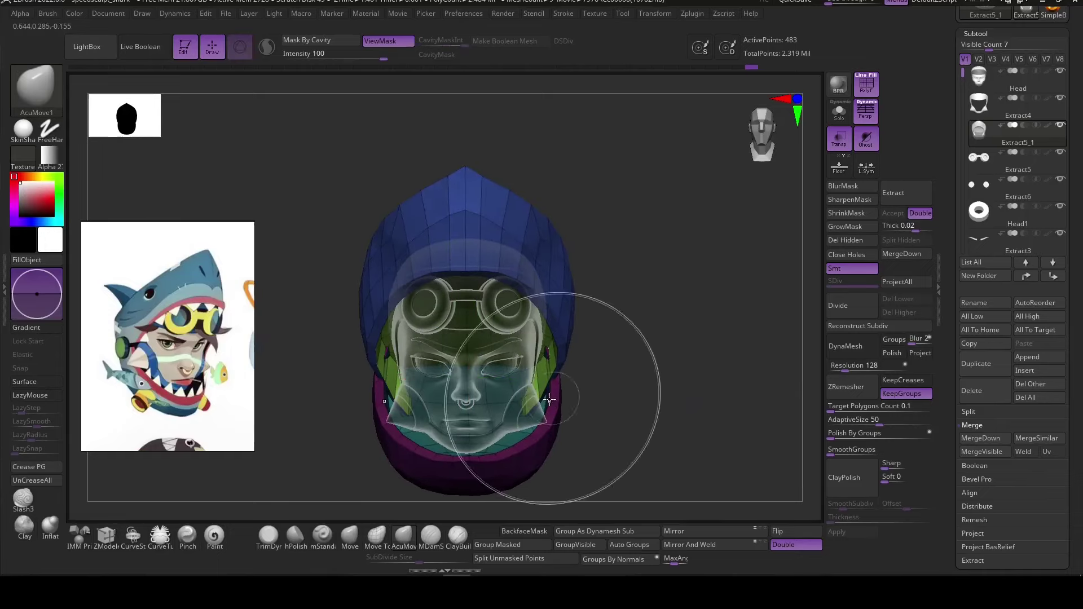
{"action": "key", "text": "space"}
{"action": "mouse_move", "coordinate": [580, 314]}
{"action": "right_mouse_down"}
{"action": "mouse_move", "coordinate": [578, 378]}
{"action": "mouse_move", "coordinate": [716, 363]}
{"action": "mouse_move", "coordinate": [739, 476]}
{"action": "mouse_move", "coordinate": [772, 472]}
{"action": "mouse_move", "coordinate": [701, 443]}
{"action": "mouse_move", "coordinate": [725, 361]}
{"action": "right_mouse_up"}
{"action": "key", "text": "space"}
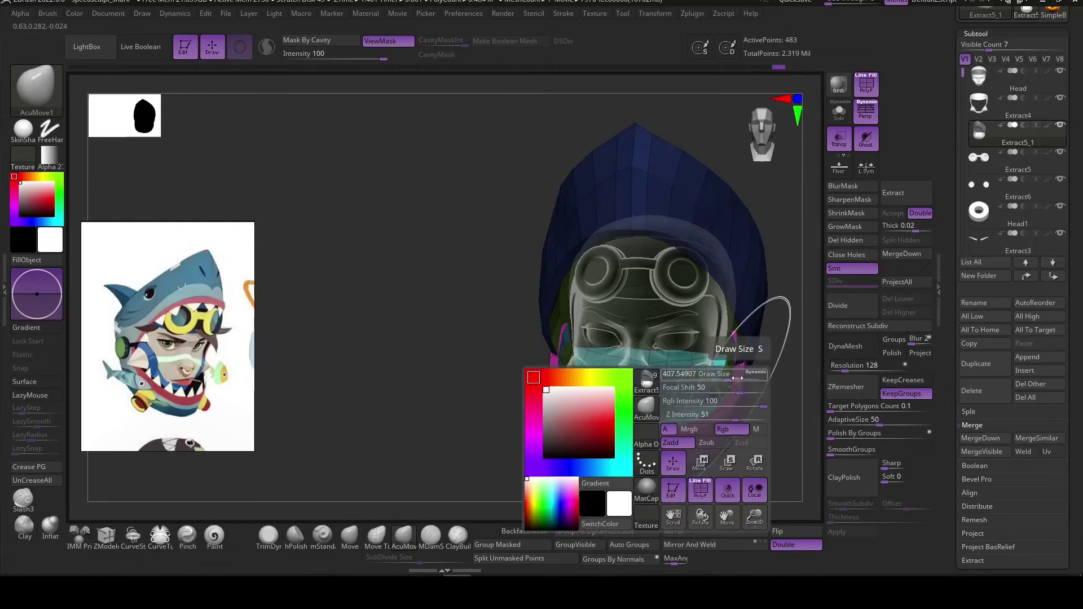
Reshape the hood with AcuMove, checking it from side, top, back and front.
{"action": "right_click_drag", "start_coordinate": [736, 397], "coordinate": [588, 448]}
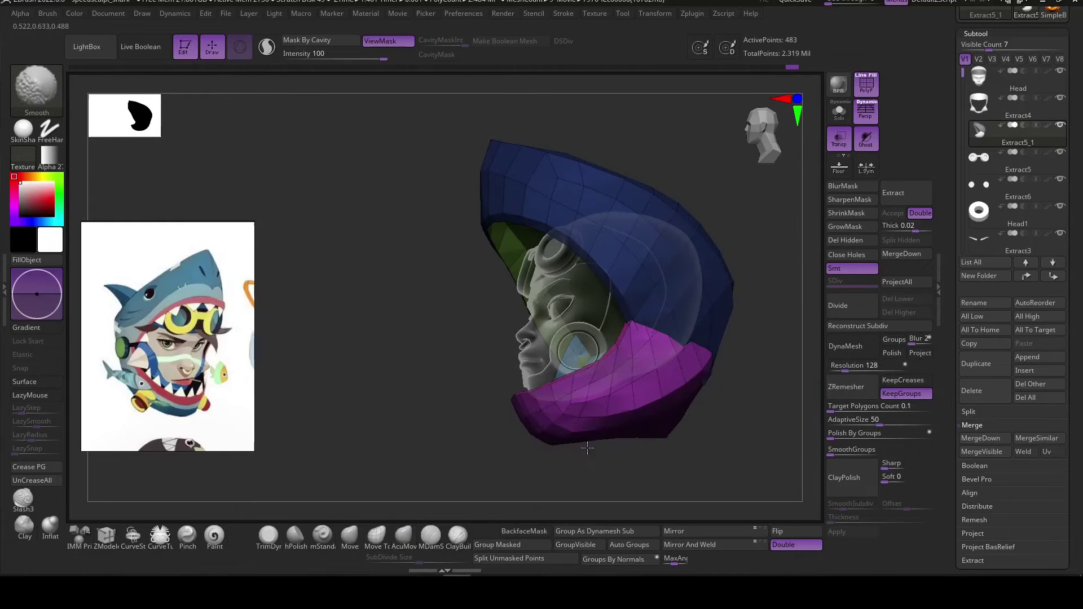
{"action": "mouse_move", "coordinate": [679, 439]}
{"action": "right_mouse_down"}
{"action": "mouse_move", "coordinate": [532, 414]}
{"action": "mouse_move", "coordinate": [592, 351]}
{"action": "right_mouse_up"}
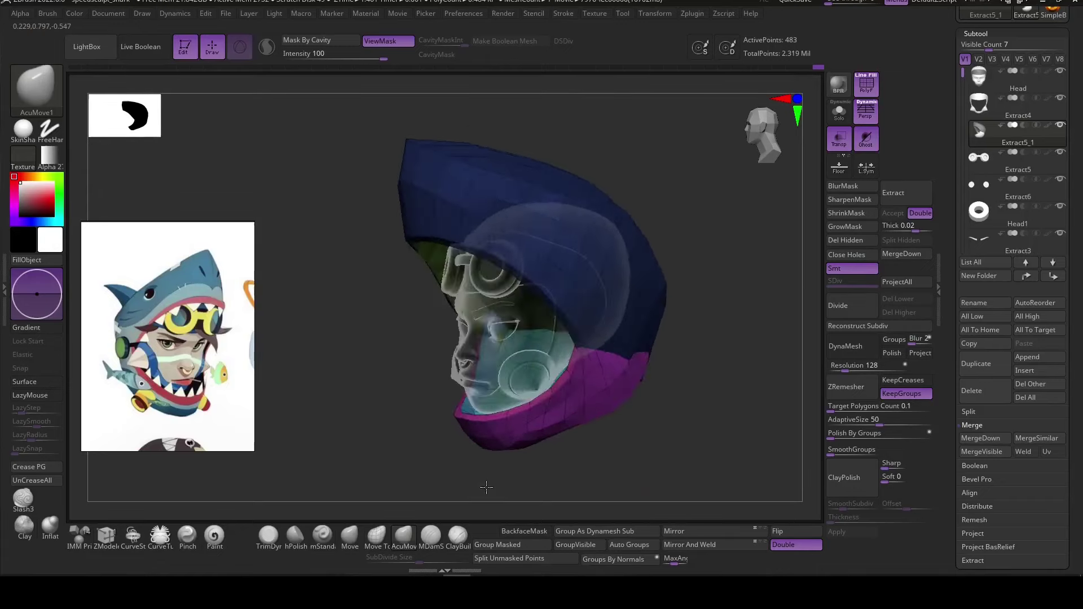
{"action": "right_click_drag", "start_coordinate": [561, 316], "coordinate": [563, 312]}
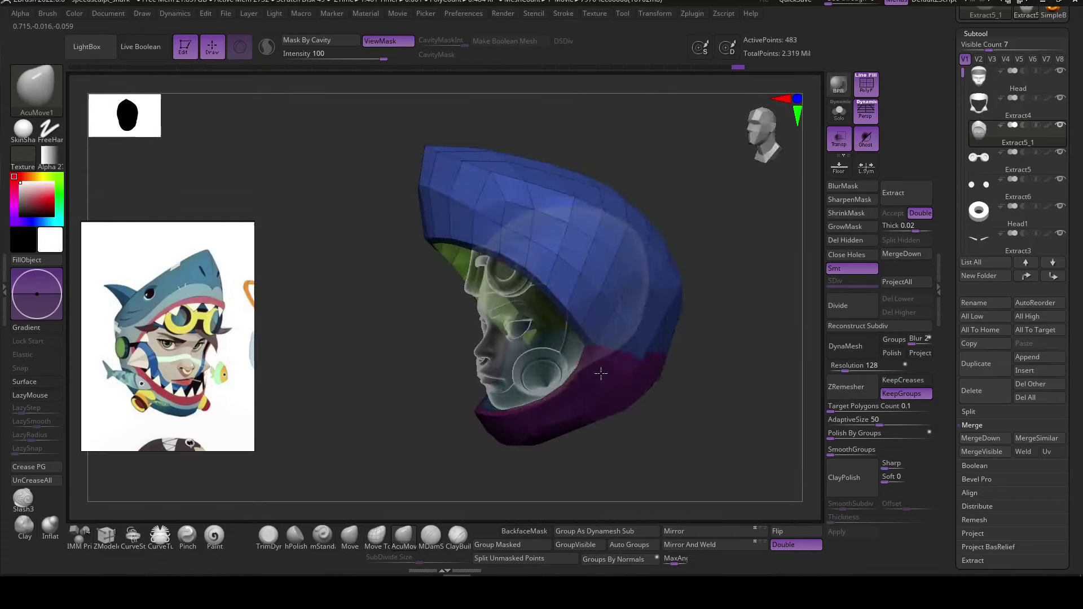
{"action": "right_click_drag", "start_coordinate": [438, 442], "coordinate": [504, 227]}
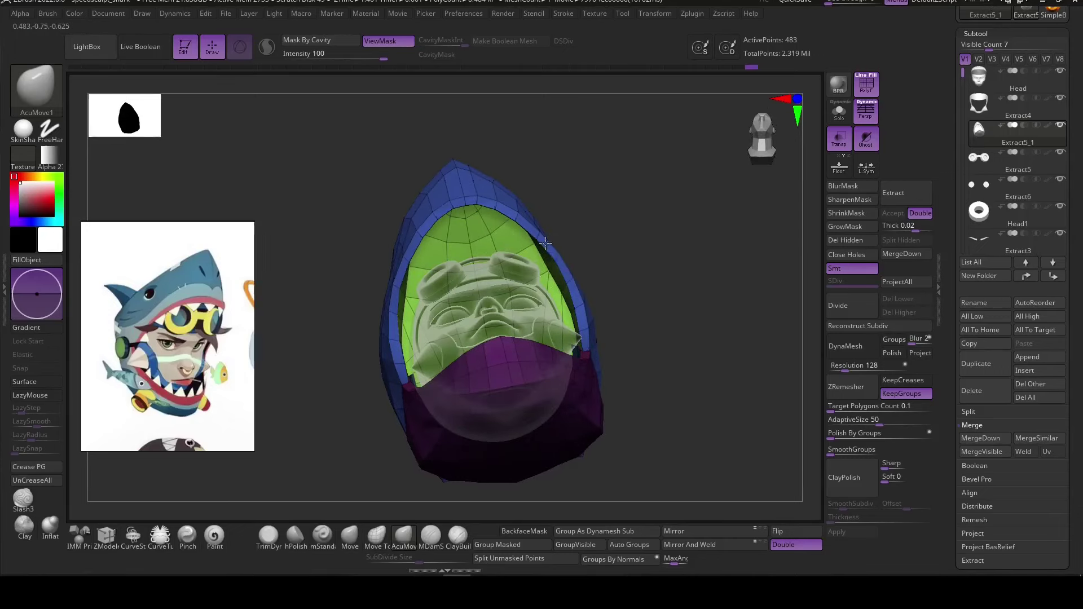
{"action": "right_click_drag", "start_coordinate": [568, 291], "coordinate": [572, 263]}
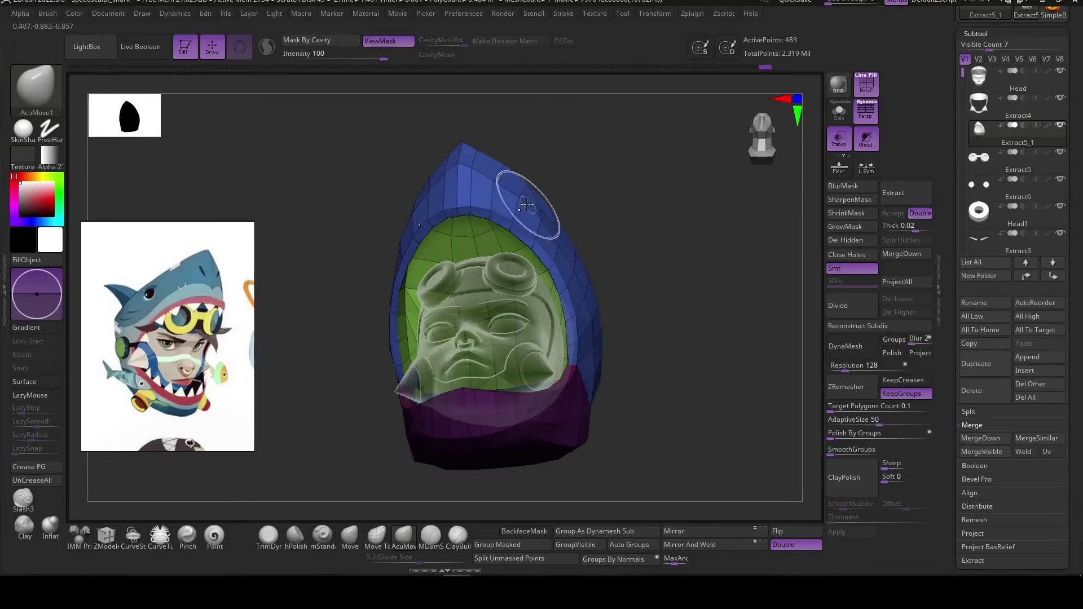
{"action": "right_click_drag", "start_coordinate": [525, 204], "coordinate": [575, 271]}
{"action": "right_click_drag", "start_coordinate": [436, 342], "coordinate": [670, 366]}
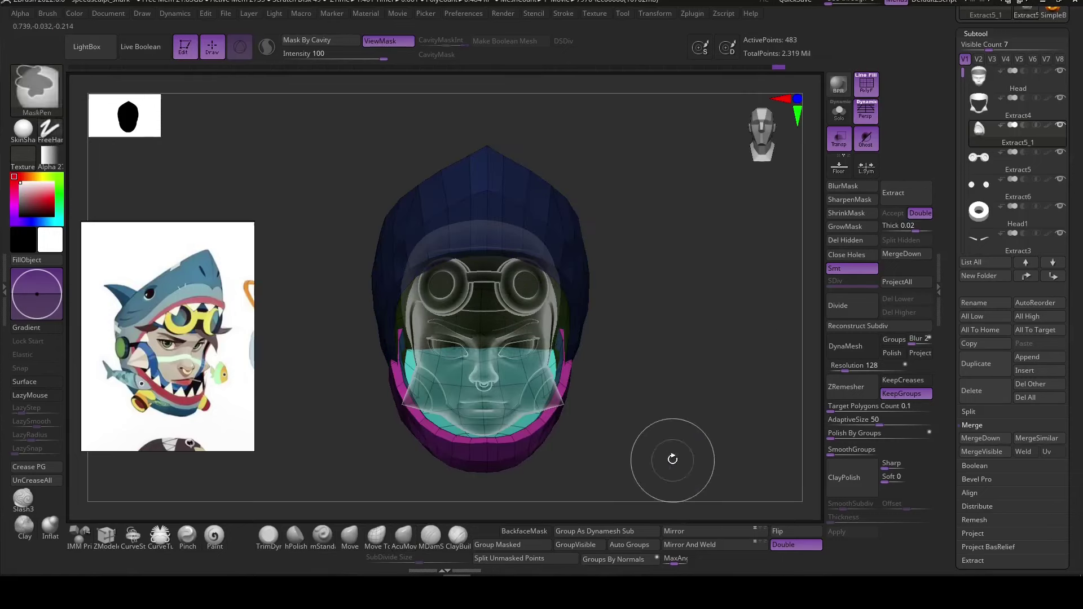
{"action": "mouse_move", "coordinate": [717, 466]}
{"action": "right_mouse_down"}
{"action": "mouse_move", "coordinate": [731, 468]}
{"action": "mouse_move", "coordinate": [531, 430]}
{"action": "right_mouse_up"}
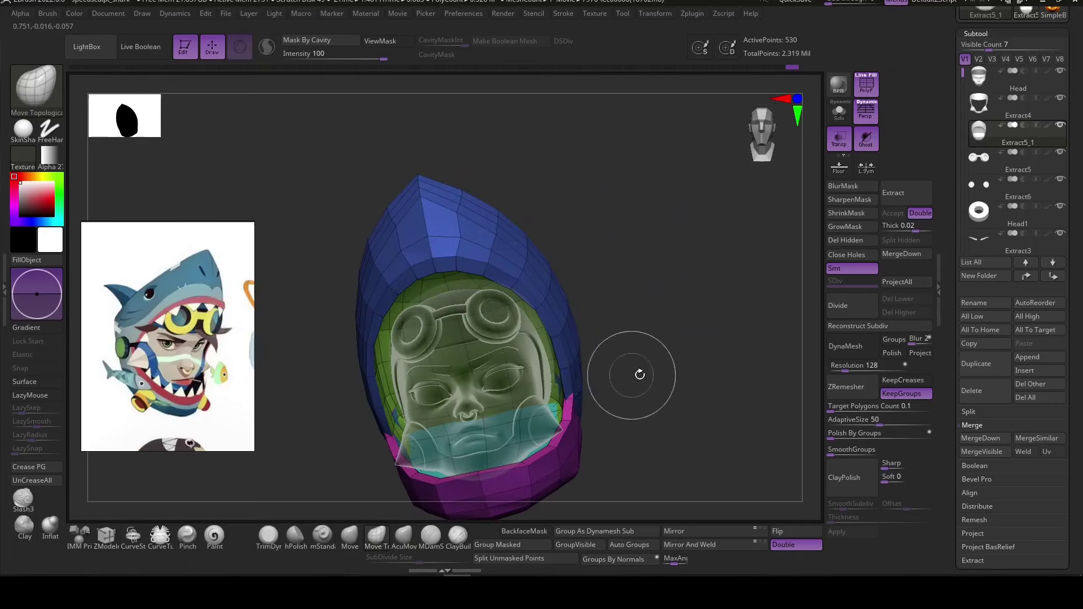
{"action": "scroll", "coordinate": [550, 372], "scroll_direction": "up", "scroll_amount": 3}
{"action": "mouse_move", "coordinate": [572, 357]}
{"action": "right_mouse_down"}
{"action": "mouse_move", "coordinate": [579, 415]}
{"action": "mouse_move", "coordinate": [578, 393]}
{"action": "mouse_move", "coordinate": [508, 395]}
{"action": "right_mouse_up"}
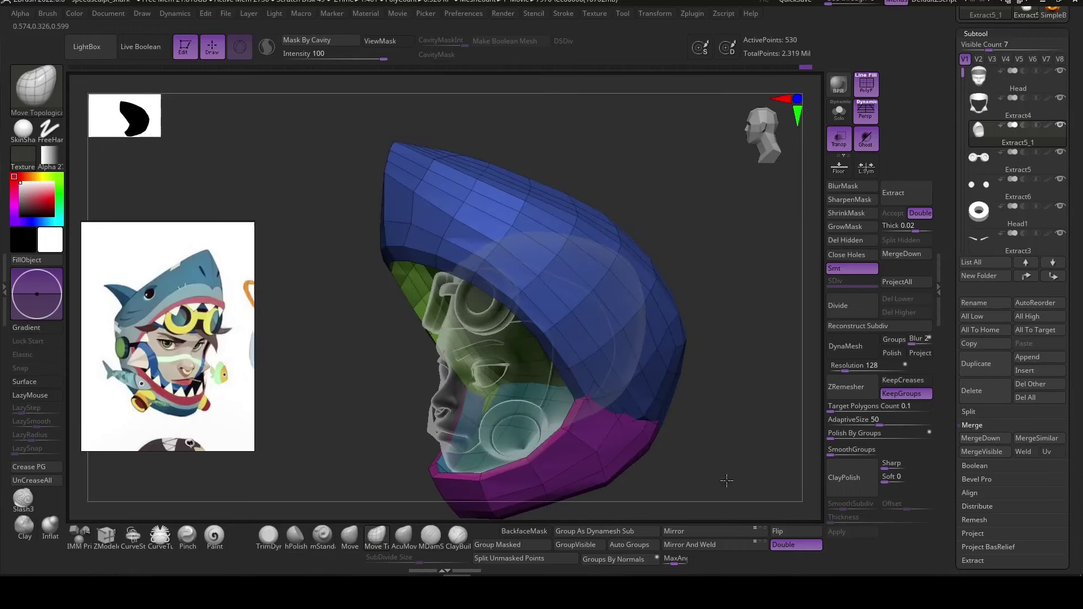
Merge the hood pieces with the Gizmo's Remesh By Union deformer.
{"action": "key", "text": "w"}
{"action": "left_click", "coordinate": [485, 313]}
{"action": "left_click", "coordinate": [676, 367]}
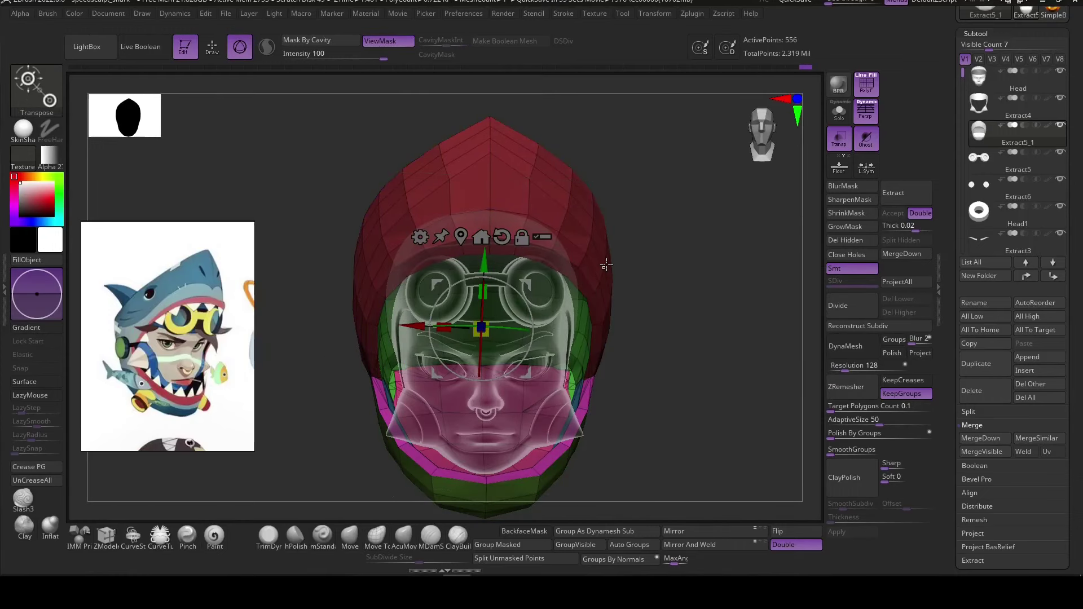
{"action": "right_click_drag", "start_coordinate": [683, 470], "coordinate": [746, 451]}
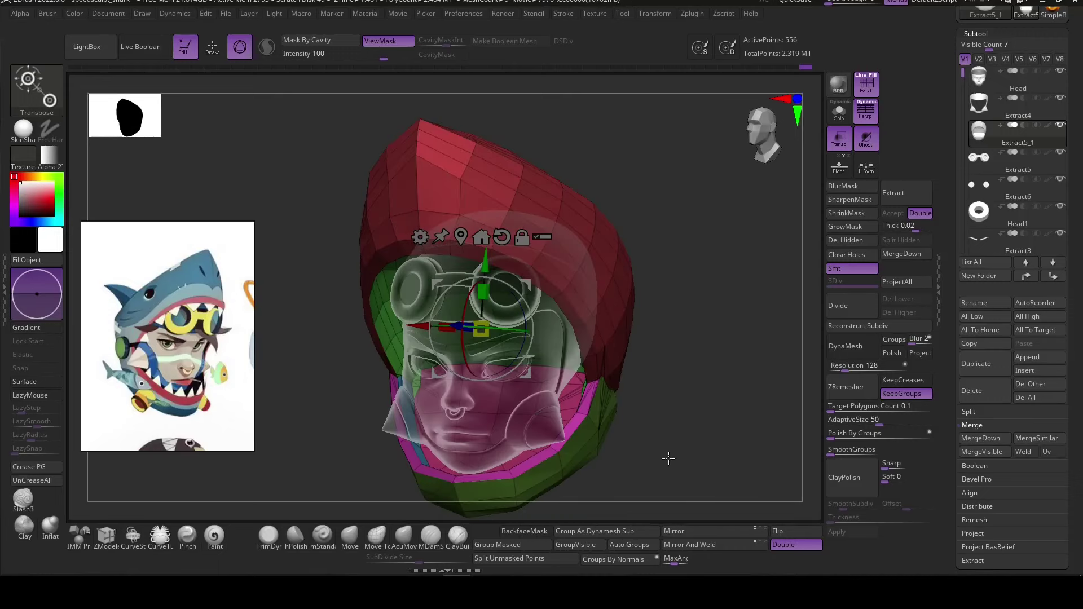
{"action": "key", "text": "ctrl+z"}
Inspect the hood's rim edges with ZModeler from several angles.
{"action": "left_click", "coordinate": [106, 535]}
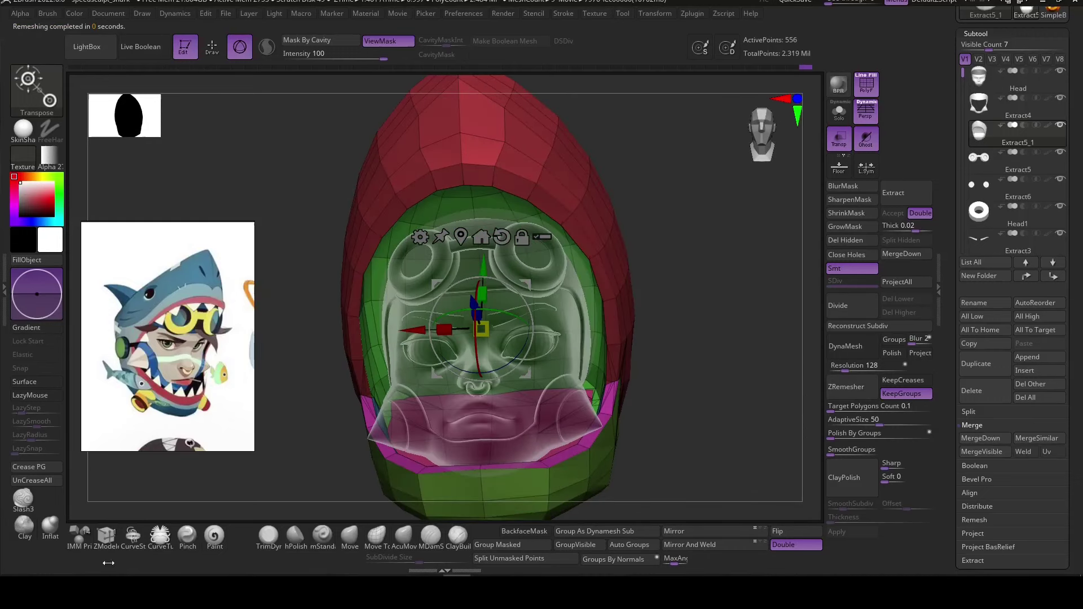
{"action": "key", "text": "f"}
{"action": "right_click_drag", "start_coordinate": [702, 440], "coordinate": [705, 422], "text": "ctrl"}
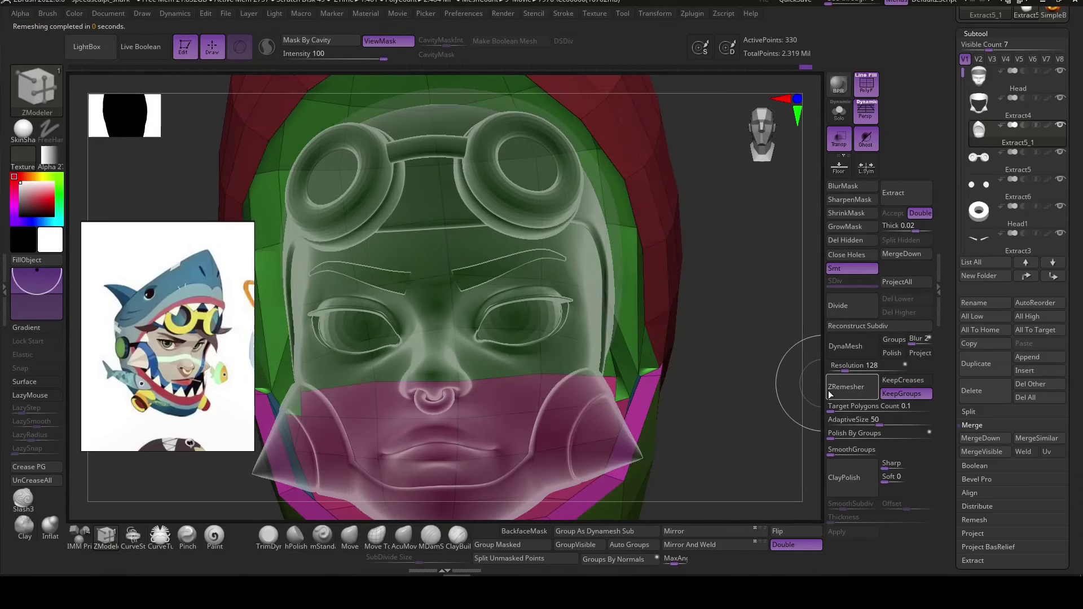
{"action": "right_click_drag", "start_coordinate": [640, 380], "coordinate": [740, 408]}
{"action": "key", "text": "space"}
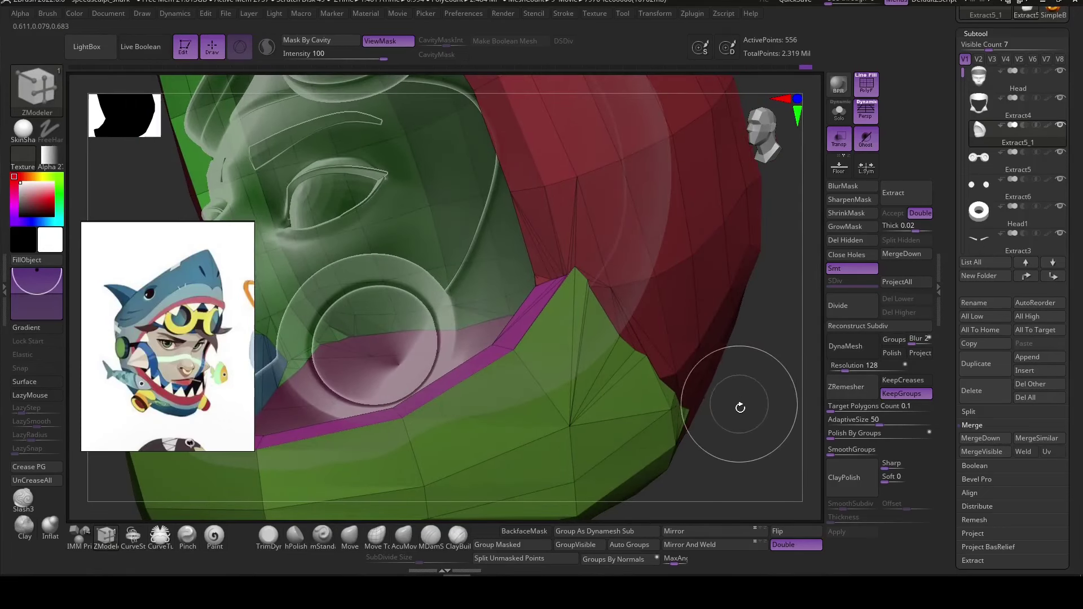
{"action": "mouse_move", "coordinate": [656, 412]}
{"action": "right_mouse_down"}
{"action": "mouse_move", "coordinate": [725, 434]}
{"action": "mouse_move", "coordinate": [659, 320]}
{"action": "mouse_move", "coordinate": [763, 362]}
{"action": "mouse_move", "coordinate": [648, 273]}
{"action": "right_mouse_up"}
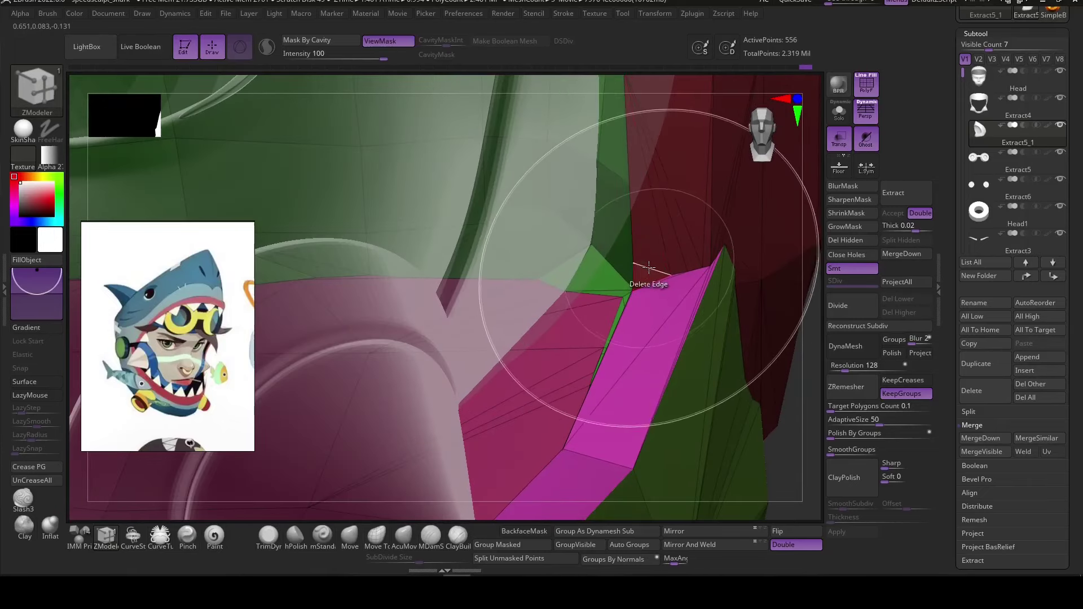
{"action": "mouse_move", "coordinate": [812, 406]}
{"action": "right_mouse_down"}
{"action": "mouse_move", "coordinate": [707, 246]}
{"action": "mouse_move", "coordinate": [812, 271]}
{"action": "mouse_move", "coordinate": [754, 254]}
{"action": "right_mouse_up"}
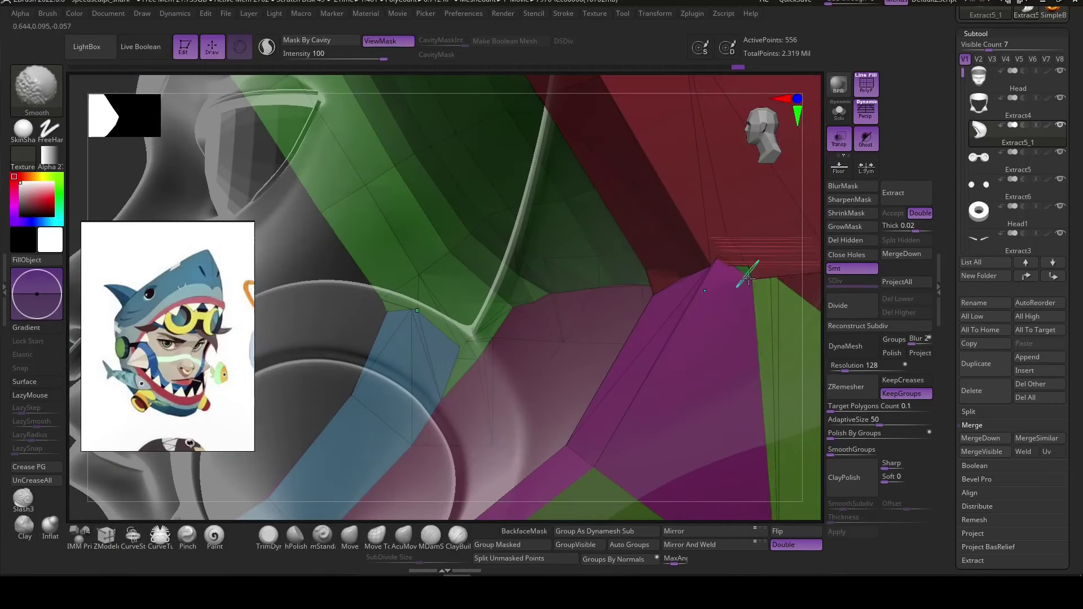
{"action": "mouse_move", "coordinate": [792, 303]}
{"action": "right_mouse_down"}
{"action": "mouse_move", "coordinate": [805, 271]}
{"action": "mouse_move", "coordinate": [723, 286]}
{"action": "right_mouse_up"}
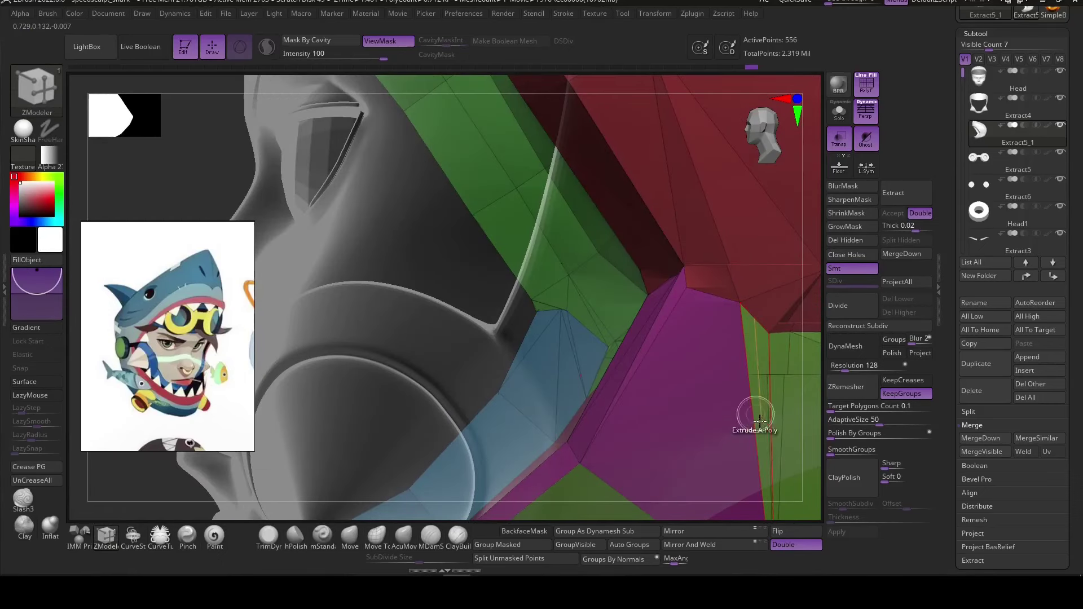
{"action": "mouse_move", "coordinate": [759, 420]}
{"action": "right_mouse_down"}
{"action": "mouse_move", "coordinate": [754, 295]}
{"action": "mouse_move", "coordinate": [741, 458]}
{"action": "mouse_move", "coordinate": [709, 514]}
{"action": "right_mouse_up"}
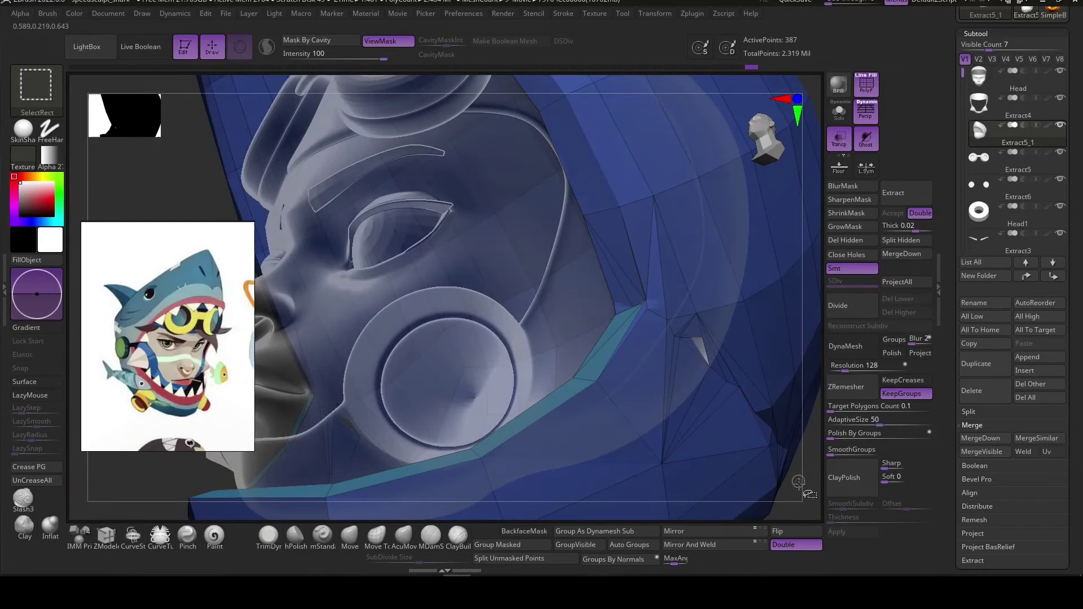
Regroup the hood by normals, then hide and reveal the magenta polygroup.
{"action": "key", "text": "ctrl+w"}
{"action": "right_click_drag", "start_coordinate": [797, 489], "coordinate": [711, 516]}
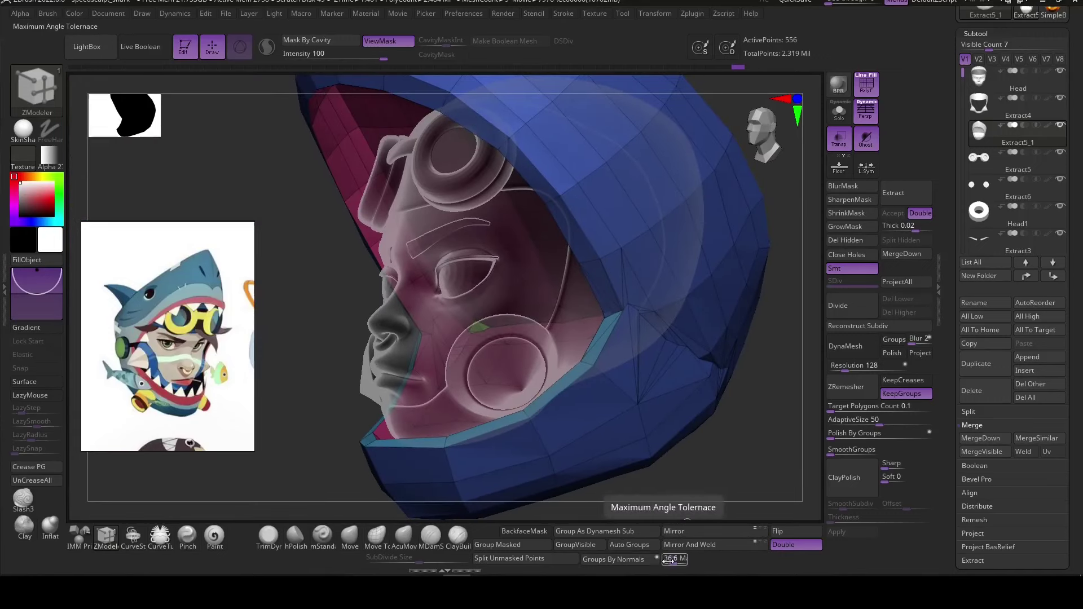
{"action": "left_click", "coordinate": [643, 559]}
{"action": "left_click_drag", "start_coordinate": [691, 470], "coordinate": [670, 435]}
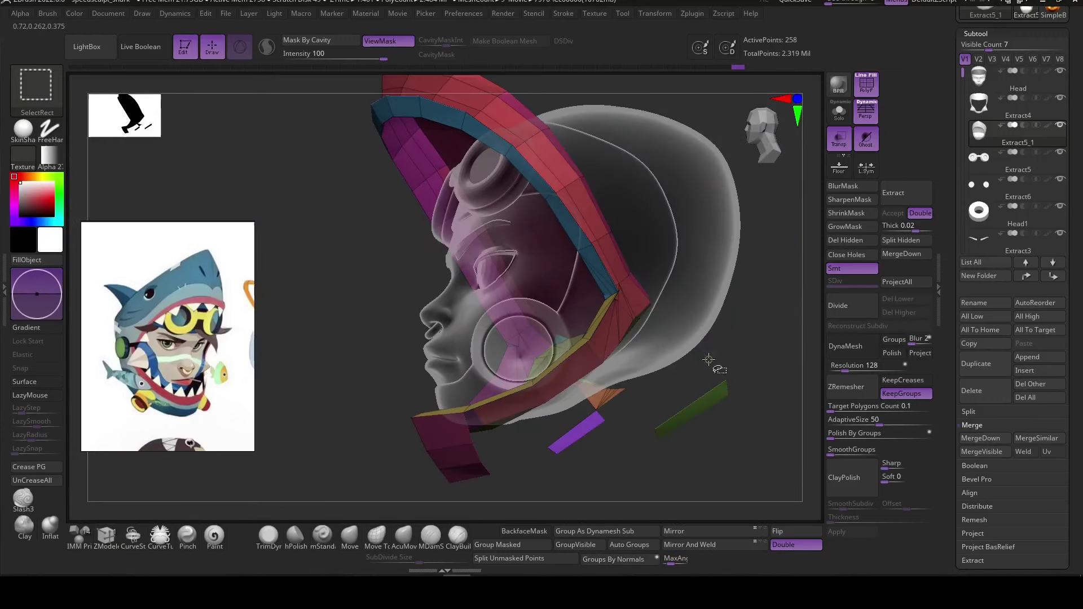
{"action": "mouse_move", "coordinate": [415, 473]}
{"action": "left_mouse_down"}
{"action": "mouse_move", "coordinate": [684, 406]}
{"action": "mouse_move", "coordinate": [733, 314]}
{"action": "left_mouse_up"}
{"action": "left_click", "coordinate": [486, 132], "text": "ctrl+alt+shift"}
{"action": "mouse_move", "coordinate": [389, 476]}
{"action": "left_mouse_down"}
{"action": "mouse_move", "coordinate": [645, 490]}
{"action": "mouse_move", "coordinate": [459, 326]}
{"action": "mouse_move", "coordinate": [439, 421]}
{"action": "mouse_move", "coordinate": [592, 379]}
{"action": "mouse_move", "coordinate": [598, 316]}
{"action": "mouse_move", "coordinate": [598, 359]}
{"action": "left_mouse_up"}
{"action": "left_click", "coordinate": [597, 358], "text": "ctrl+shift"}
{"action": "mouse_move", "coordinate": [684, 375]}
{"action": "left_mouse_down"}
{"action": "mouse_move", "coordinate": [624, 547]}
{"action": "mouse_move", "coordinate": [696, 442]}
{"action": "mouse_move", "coordinate": [733, 428]}
{"action": "left_mouse_up"}
ZRemesh the hood twice with KeepGroups on into an even grid.
{"action": "left_click", "coordinate": [846, 391]}
{"action": "mouse_move", "coordinate": [778, 457]}
{"action": "left_mouse_down"}
{"action": "mouse_move", "coordinate": [749, 462]}
{"action": "mouse_move", "coordinate": [757, 445]}
{"action": "mouse_move", "coordinate": [725, 459]}
{"action": "mouse_move", "coordinate": [754, 452]}
{"action": "mouse_move", "coordinate": [744, 459]}
{"action": "left_mouse_up"}
{"action": "left_click", "coordinate": [846, 387]}
{"action": "left_click", "coordinate": [403, 536]}
{"action": "key", "text": "space"}
{"action": "left_click_drag", "start_coordinate": [639, 312], "coordinate": [645, 307]}
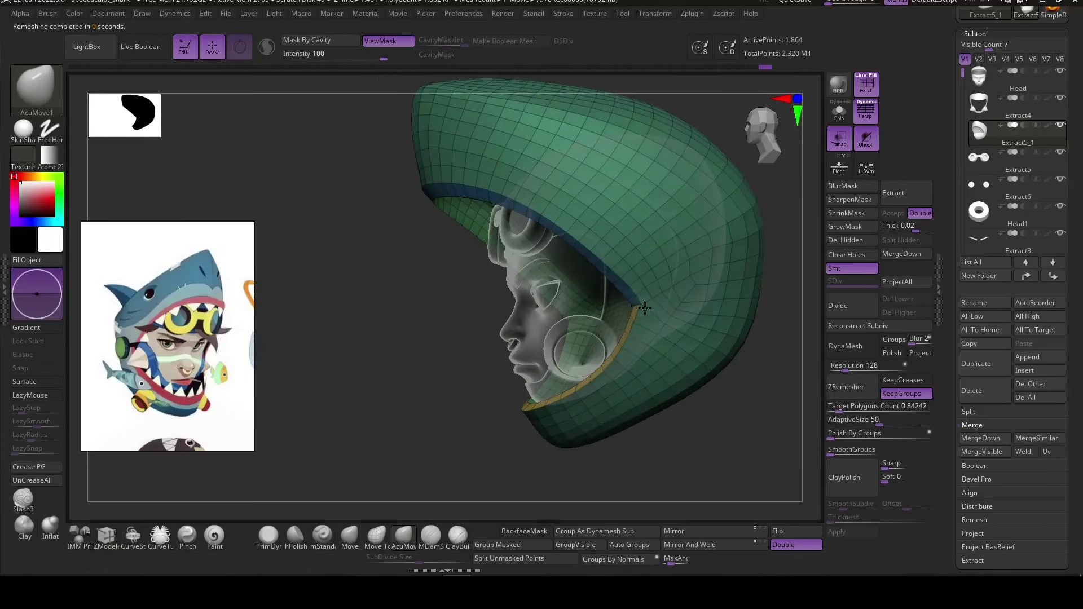
{"action": "mouse_move", "coordinate": [615, 269]}
{"action": "left_mouse_down"}
{"action": "mouse_move", "coordinate": [551, 473]}
{"action": "mouse_move", "coordinate": [613, 327]}
{"action": "mouse_move", "coordinate": [638, 394]}
{"action": "mouse_move", "coordinate": [660, 415]}
{"action": "mouse_move", "coordinate": [677, 399]}
{"action": "mouse_move", "coordinate": [651, 407]}
{"action": "mouse_move", "coordinate": [668, 395]}
{"action": "left_mouse_up"}
{"action": "left_click", "coordinate": [106, 534]}
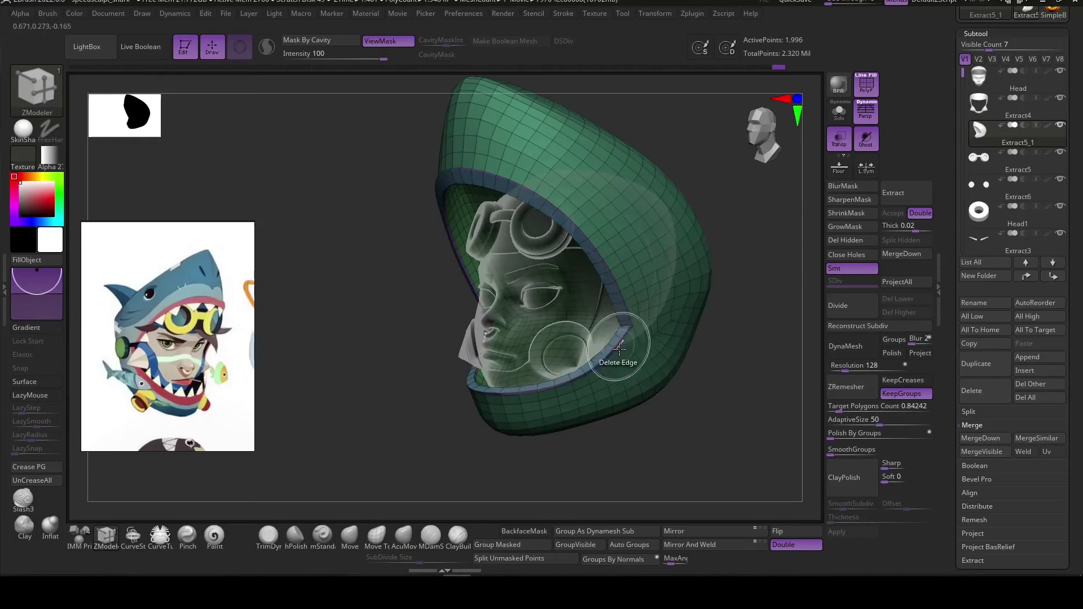
{"action": "mouse_move", "coordinate": [648, 395]}
{"action": "left_mouse_down"}
{"action": "mouse_move", "coordinate": [684, 442]}
{"action": "mouse_move", "coordinate": [703, 378]}
{"action": "left_mouse_up"}
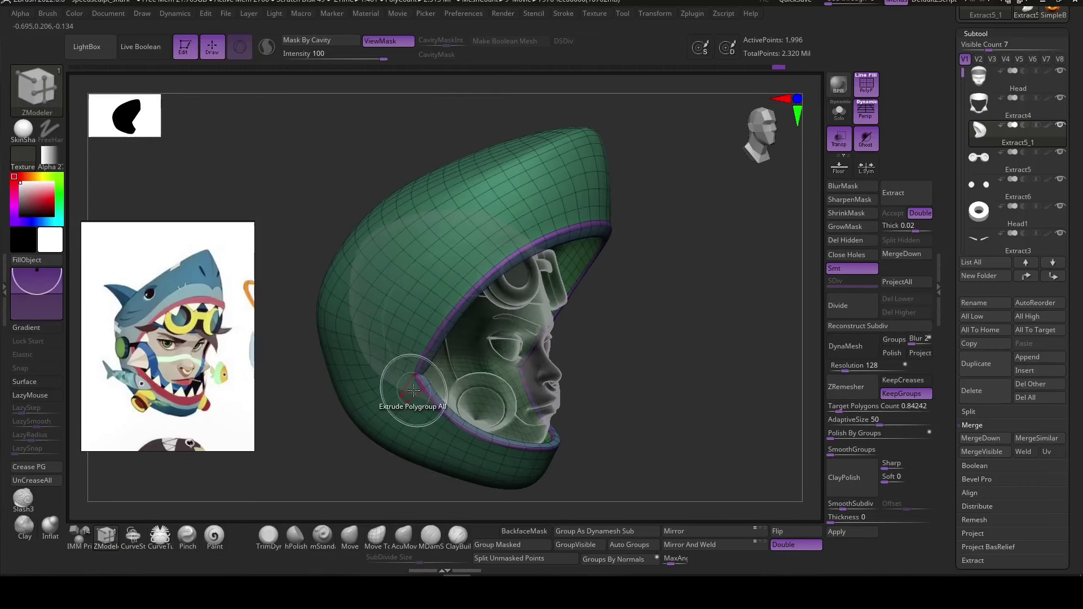
Try extruding a rim strip around the hood opening, then undo it.
{"action": "key", "text": "space"}
{"action": "left_click", "coordinate": [497, 264]}
{"action": "left_click_drag", "start_coordinate": [414, 390], "coordinate": [418, 381]}
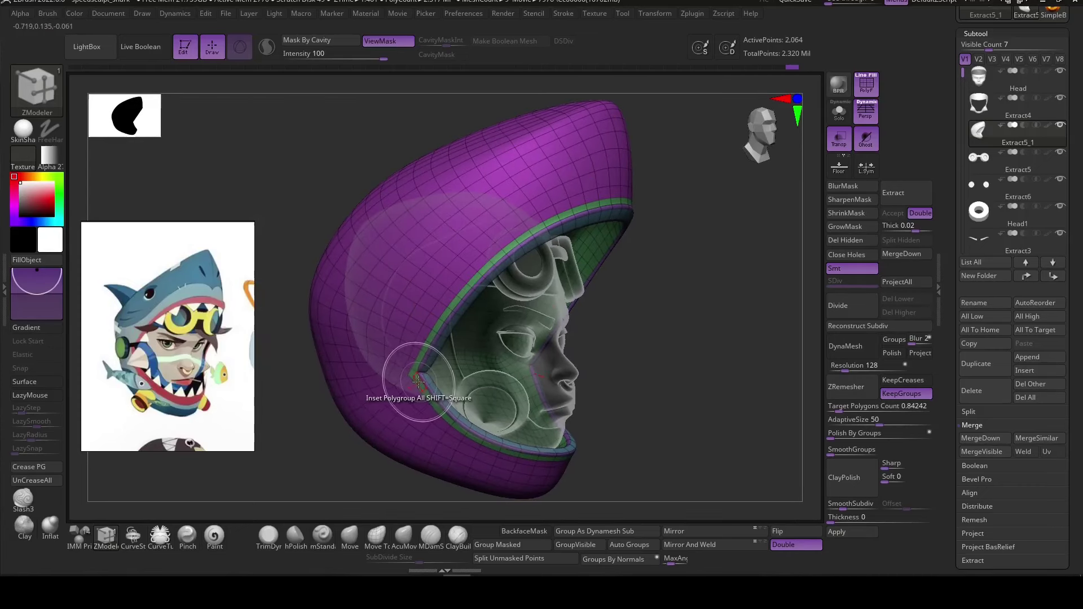
{"action": "key", "text": "ctrl+z"}
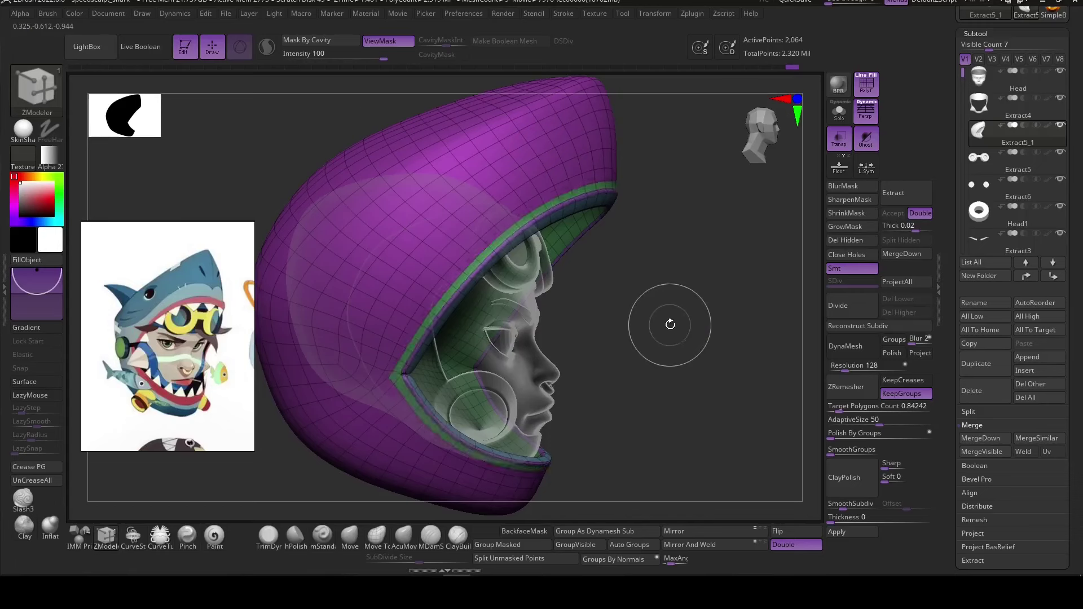
Delete two edge loops from the hood and orbit to check the shape.
{"action": "left_click_drag", "start_coordinate": [670, 318], "coordinate": [439, 302]}
{"action": "key", "text": "ctrl+z"}
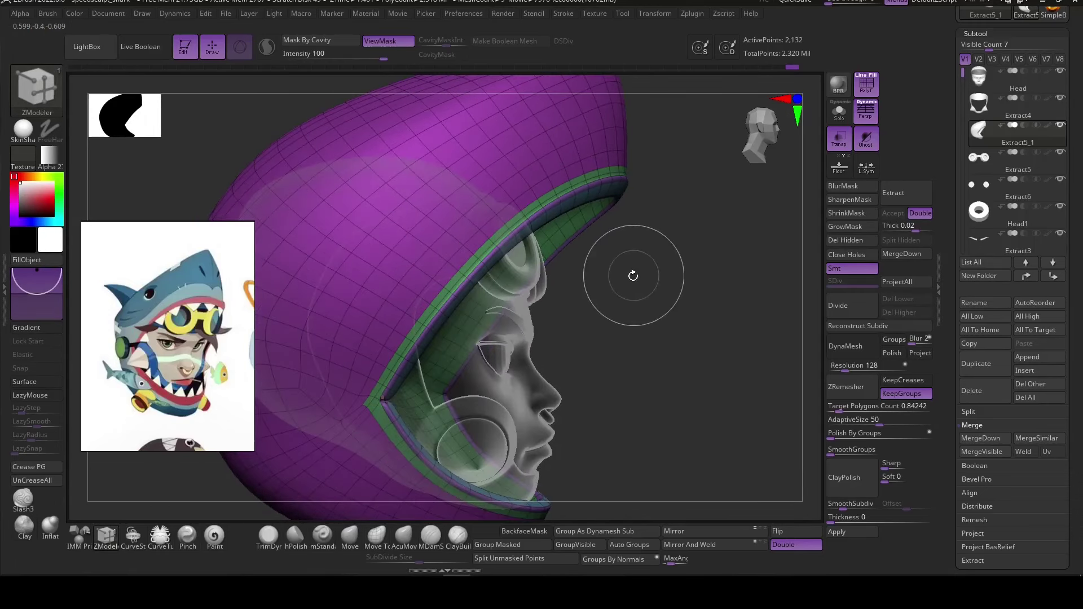
{"action": "left_click_drag", "start_coordinate": [631, 272], "coordinate": [670, 325]}
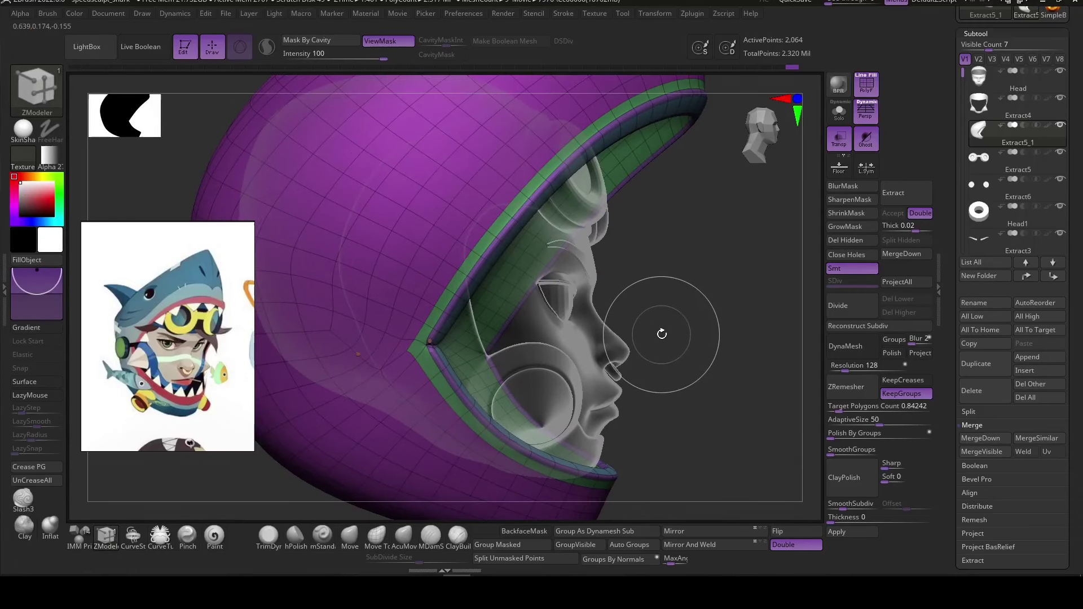
{"action": "left_click_drag", "start_coordinate": [349, 334], "coordinate": [561, 164], "text": "shift"}
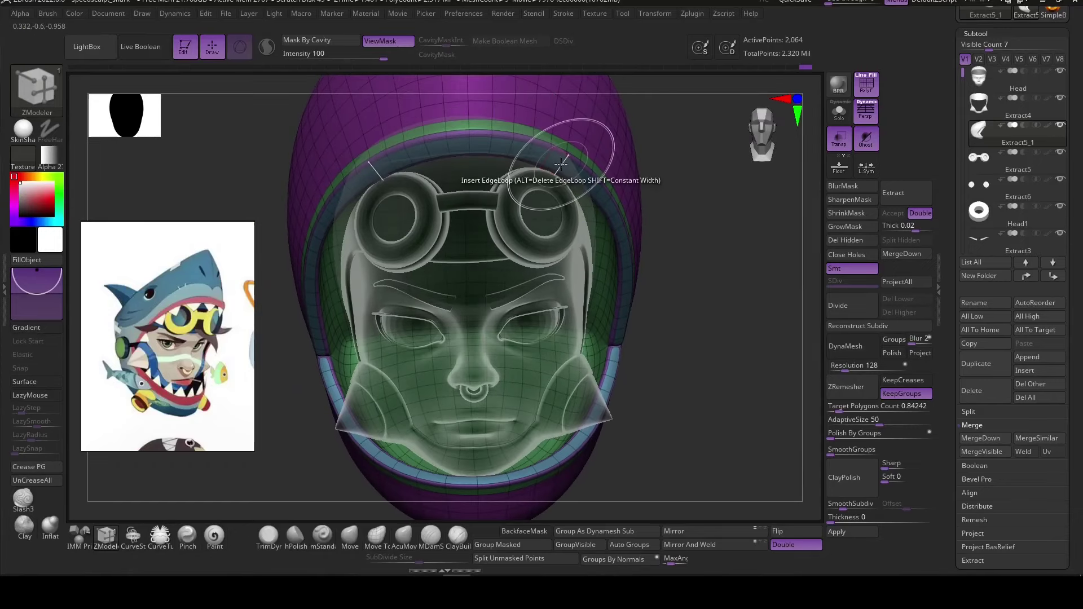
{"action": "left_click_drag", "start_coordinate": [654, 216], "coordinate": [530, 200]}
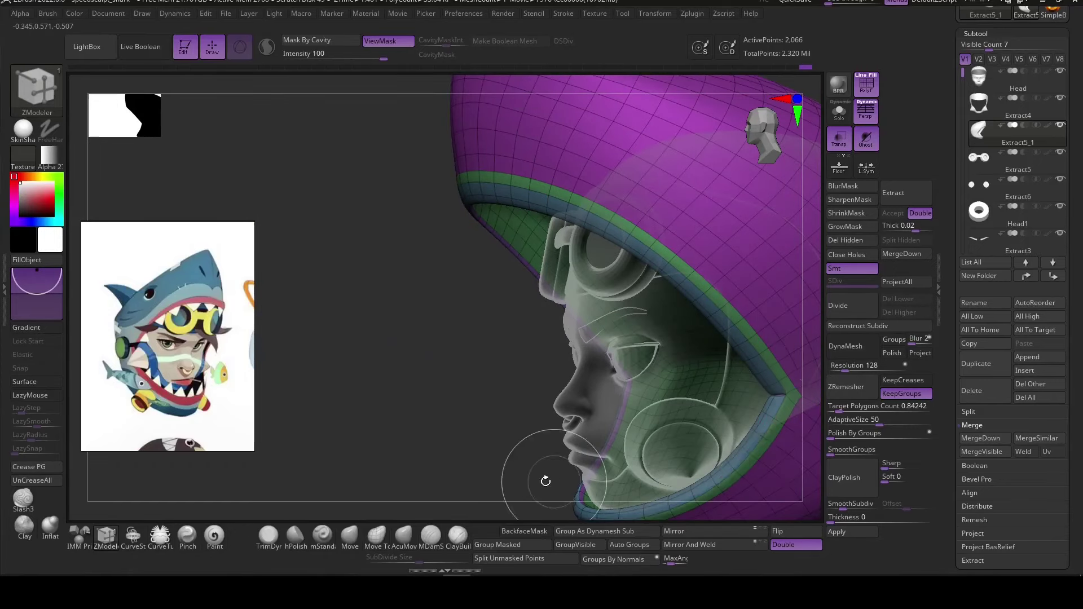
{"action": "mouse_move", "coordinate": [545, 481]}
{"action": "left_mouse_down"}
{"action": "mouse_move", "coordinate": [726, 362]}
{"action": "mouse_move", "coordinate": [733, 343]}
{"action": "mouse_move", "coordinate": [677, 314]}
{"action": "mouse_move", "coordinate": [716, 358]}
{"action": "mouse_move", "coordinate": [584, 372]}
{"action": "mouse_move", "coordinate": [723, 424]}
{"action": "mouse_move", "coordinate": [676, 461]}
{"action": "left_mouse_up"}
Inset the back patch of the hood with ZModeler, giving it a green border.
{"action": "left_click", "coordinate": [873, 90]}
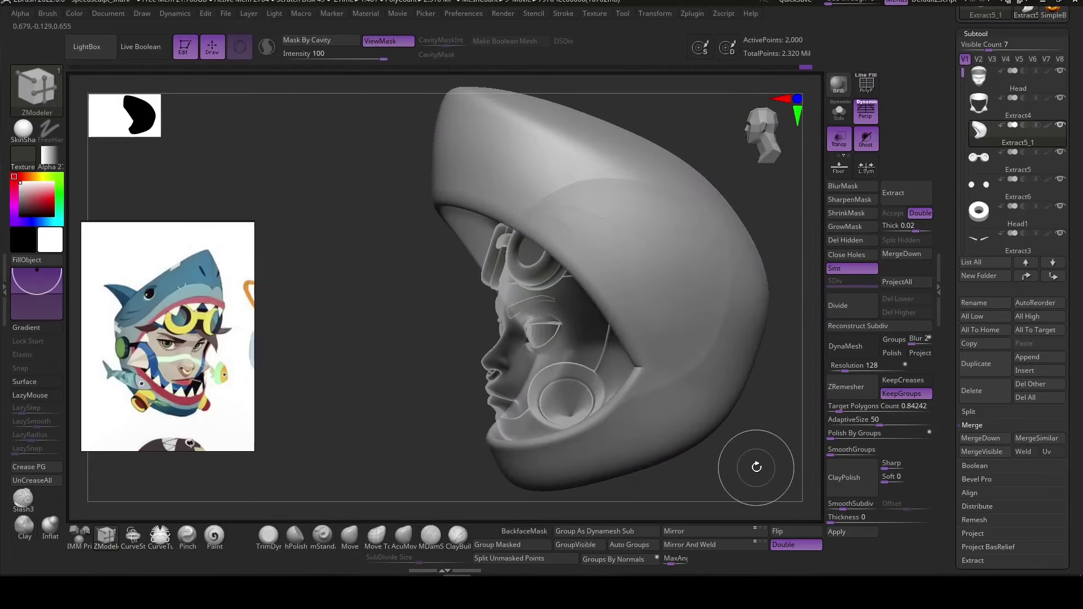
{"action": "mouse_move", "coordinate": [756, 459]}
{"action": "left_mouse_down"}
{"action": "mouse_move", "coordinate": [726, 446]}
{"action": "mouse_move", "coordinate": [793, 203]}
{"action": "mouse_move", "coordinate": [564, 268]}
{"action": "left_mouse_up"}
{"action": "key", "text": "shift+f"}
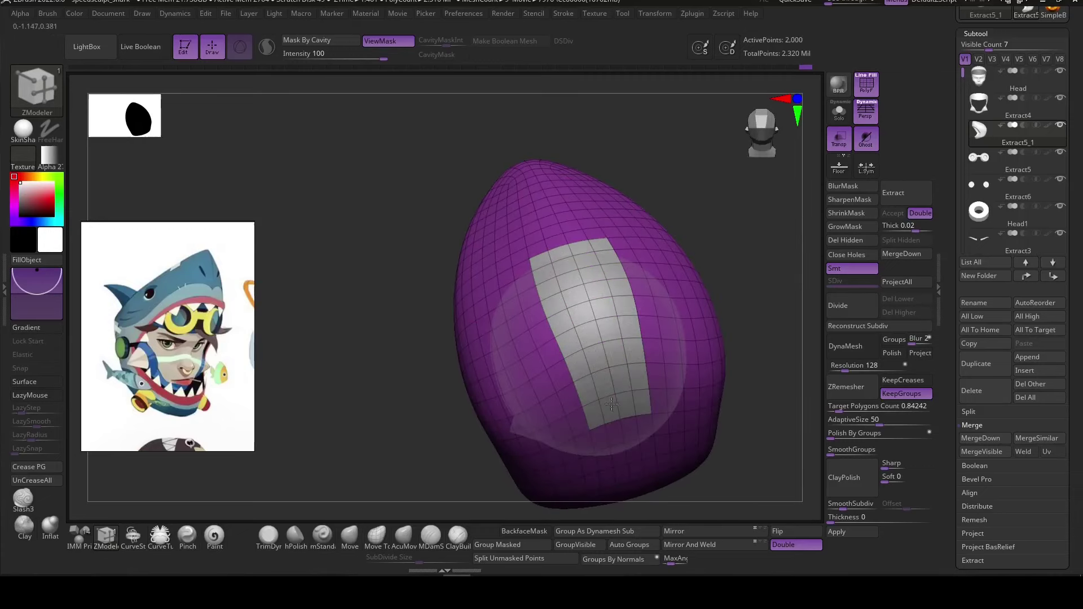
{"action": "key", "text": "space"}
{"action": "left_click", "coordinate": [616, 279]}
{"action": "left_click", "coordinate": [592, 338]}
{"action": "mouse_move", "coordinate": [705, 293]}
{"action": "left_mouse_down"}
{"action": "mouse_move", "coordinate": [546, 285]}
{"action": "mouse_move", "coordinate": [673, 233]}
{"action": "left_mouse_up"}
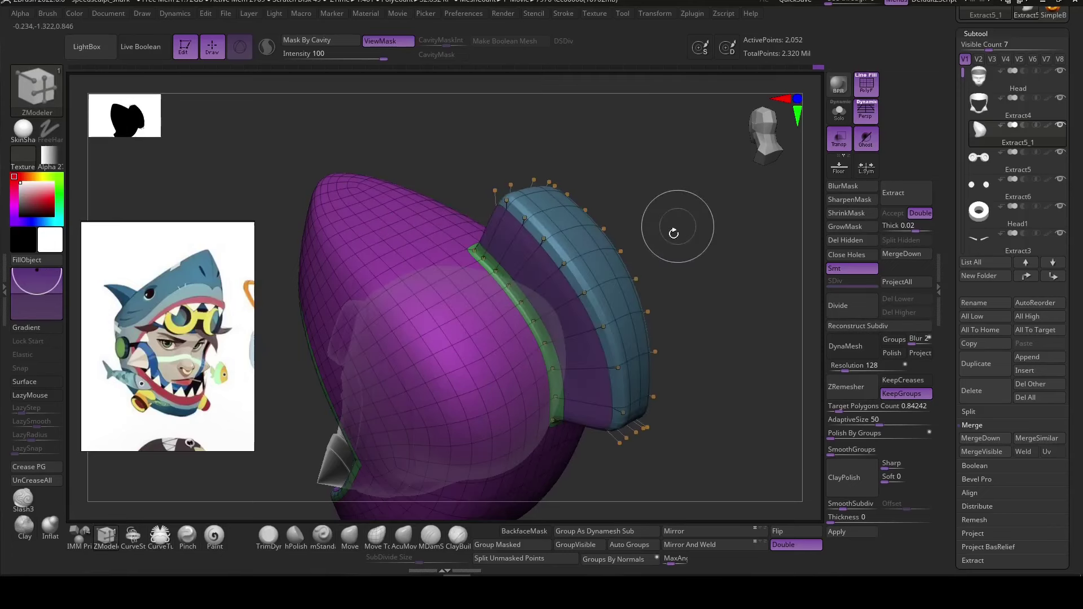
Isolate the extruded shell and rotate it up over the hood.
{"action": "left_click", "coordinate": [618, 279], "text": "ctrl+shift"}
{"action": "left_click", "coordinate": [701, 459], "text": "ctrl+shift"}
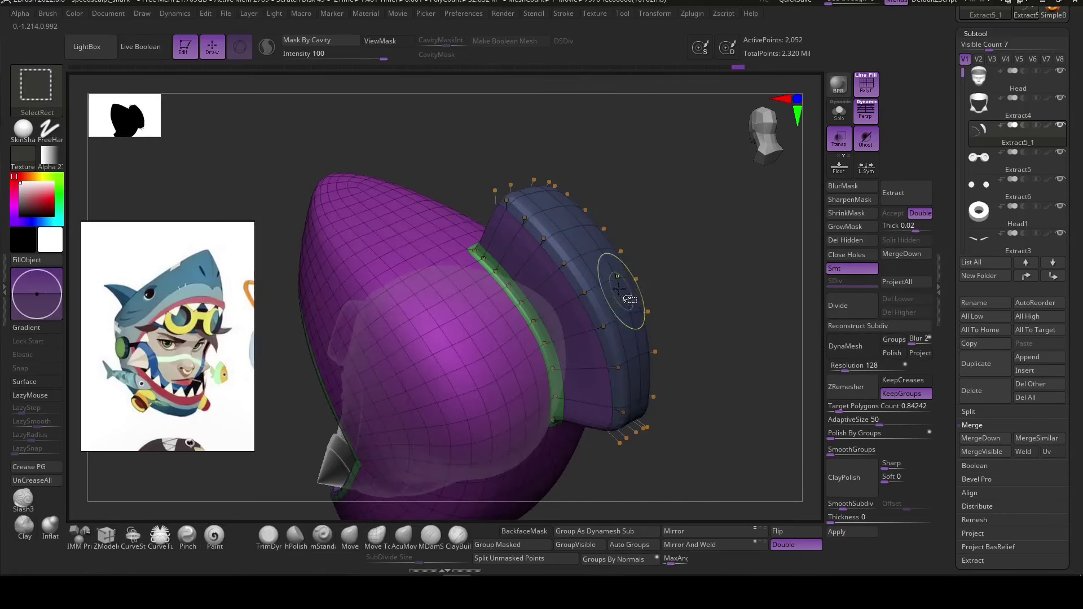
{"action": "left_click_drag", "start_coordinate": [694, 271], "coordinate": [705, 265]}
{"action": "key", "text": "r"}
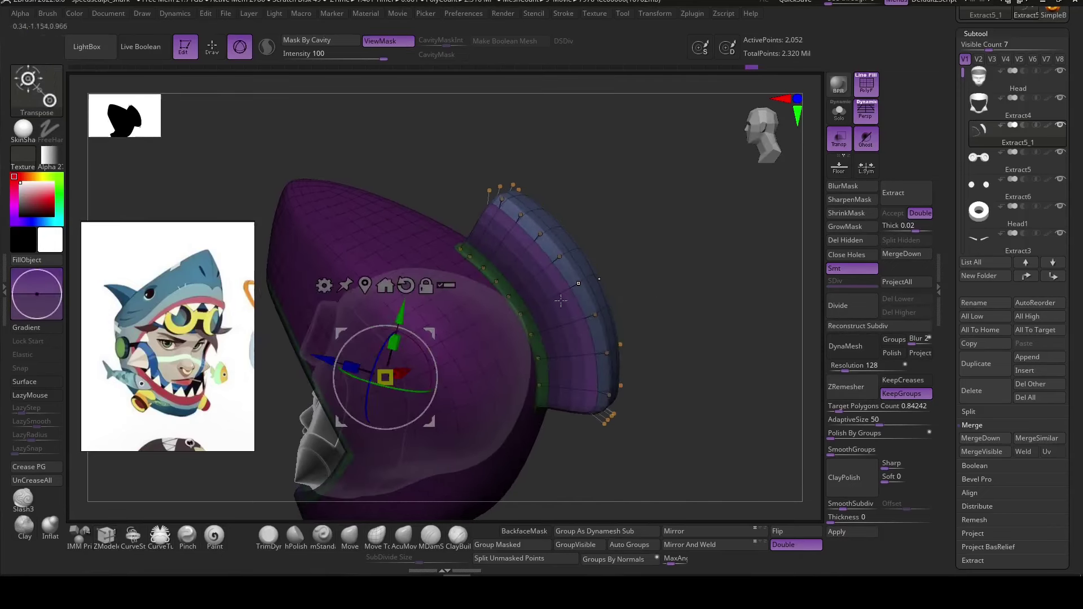
{"action": "mouse_move", "coordinate": [676, 315]}
{"action": "left_mouse_down"}
{"action": "mouse_move", "coordinate": [612, 309]}
{"action": "mouse_move", "coordinate": [607, 255]}
{"action": "left_mouse_up"}
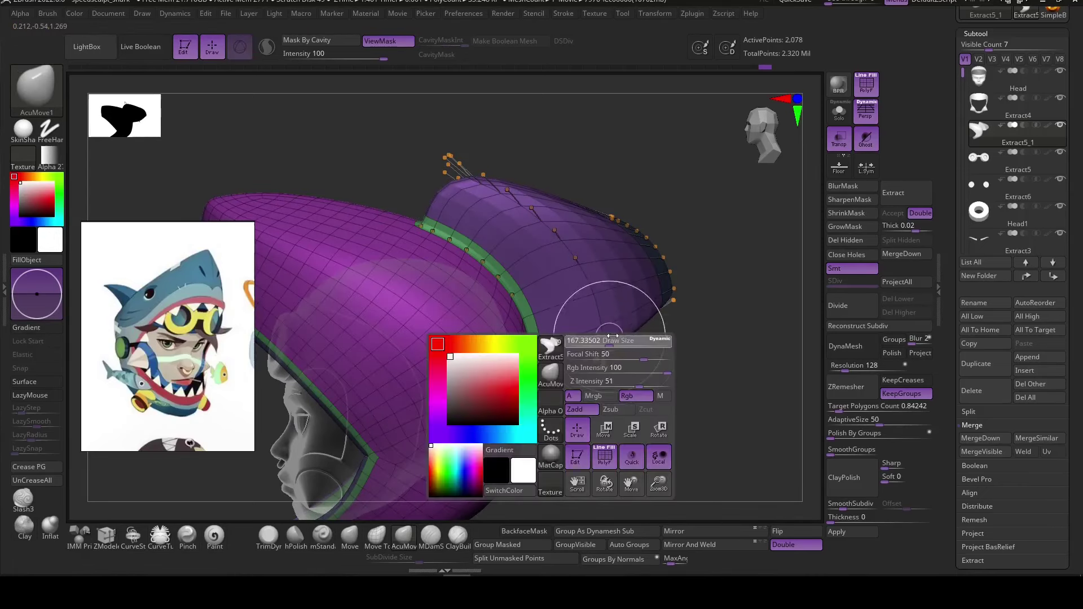
Pull the fin back with AcuMove1 and smooth it into a tapering shape.
{"action": "left_click", "coordinate": [626, 361]}
{"action": "right_click_drag", "start_coordinate": [623, 278], "coordinate": [626, 326]}
{"action": "mouse_move", "coordinate": [581, 265]}
{"action": "right_mouse_down"}
{"action": "mouse_move", "coordinate": [518, 260]}
{"action": "mouse_move", "coordinate": [617, 275]}
{"action": "mouse_move", "coordinate": [577, 246]}
{"action": "right_mouse_up"}
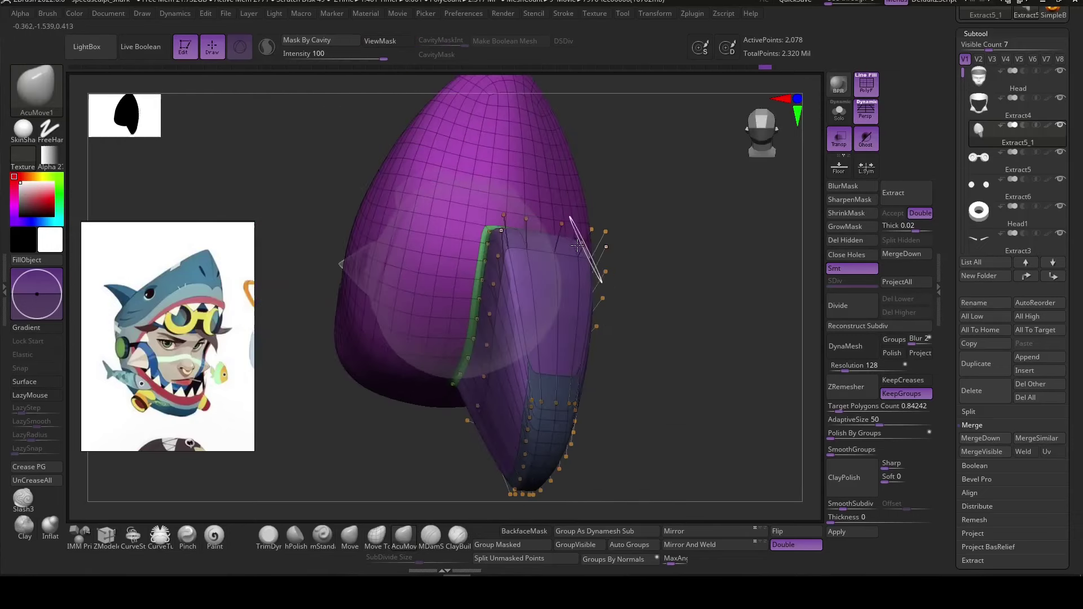
{"action": "mouse_move", "coordinate": [527, 174]}
{"action": "right_mouse_down"}
{"action": "mouse_move", "coordinate": [532, 218]}
{"action": "mouse_move", "coordinate": [640, 363]}
{"action": "mouse_move", "coordinate": [682, 321]}
{"action": "mouse_move", "coordinate": [495, 406]}
{"action": "mouse_move", "coordinate": [575, 449]}
{"action": "mouse_move", "coordinate": [632, 395]}
{"action": "mouse_move", "coordinate": [696, 381]}
{"action": "right_mouse_up"}
{"action": "right_click_drag", "start_coordinate": [541, 239], "coordinate": [619, 199]}
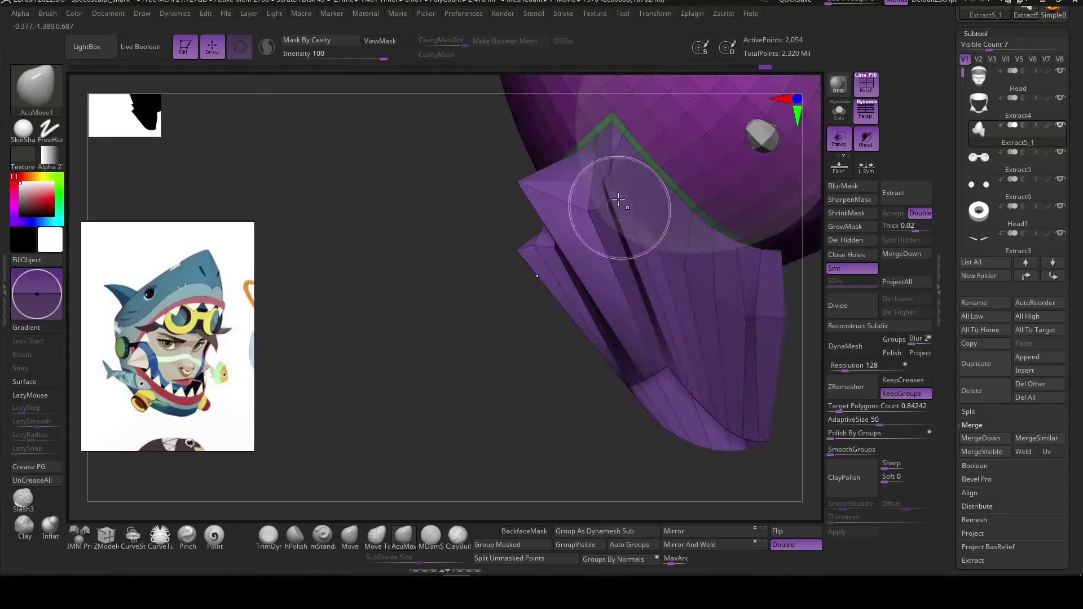
{"action": "left_click_drag", "start_coordinate": [644, 220], "coordinate": [679, 258], "text": "shift"}
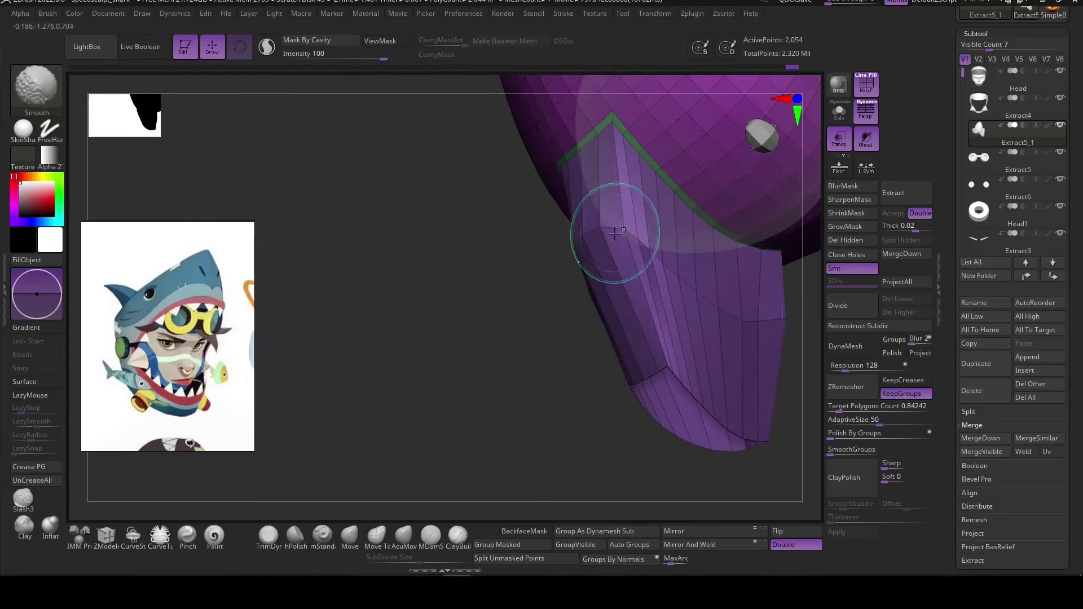
{"action": "right_click_drag", "start_coordinate": [559, 411], "coordinate": [655, 369]}
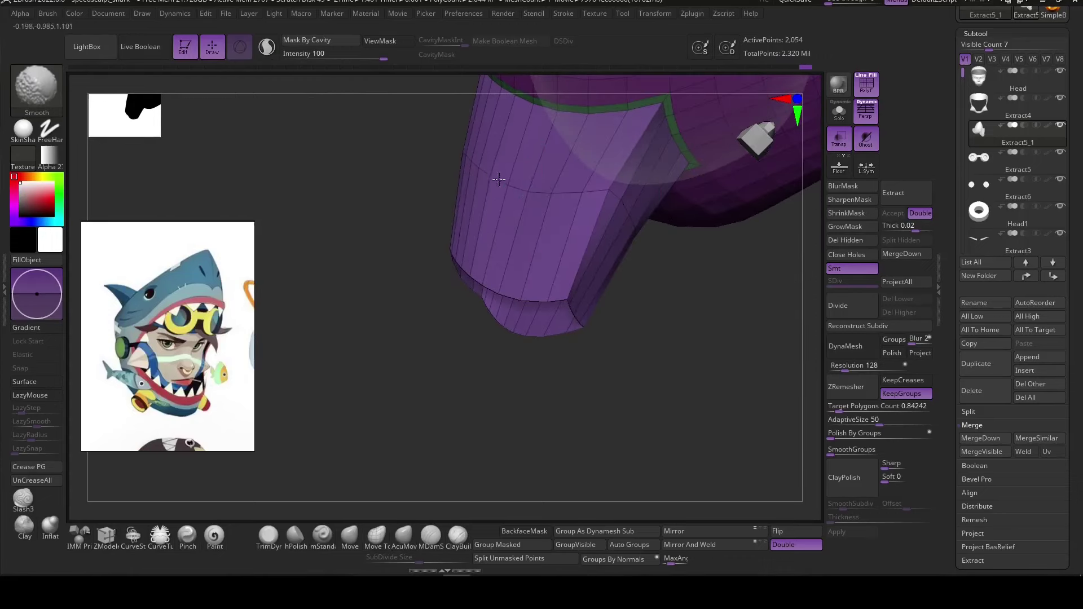
{"action": "left_click_drag", "start_coordinate": [585, 310], "coordinate": [708, 306]}
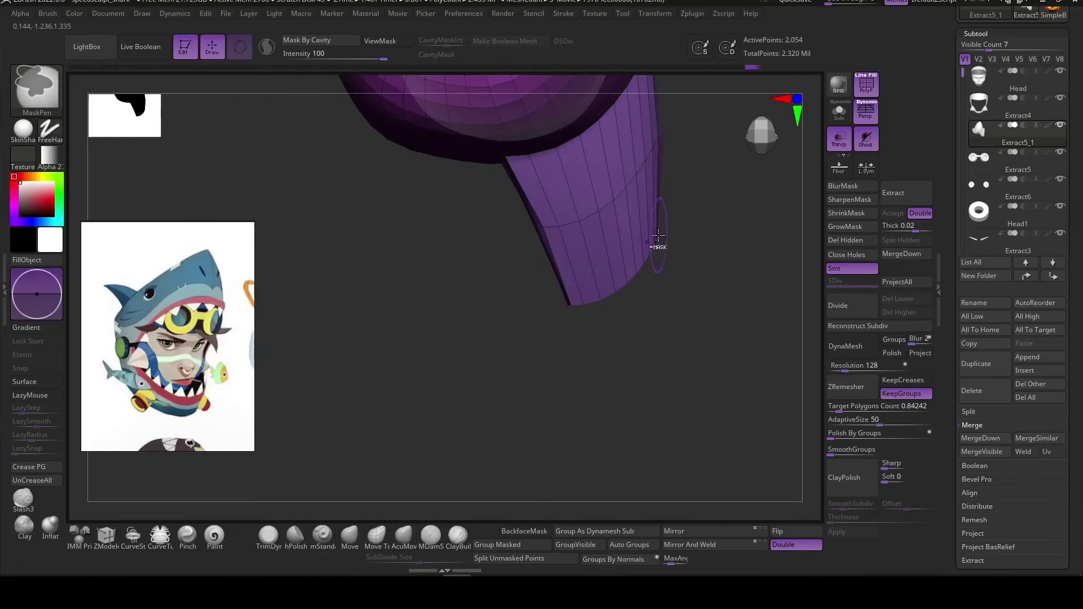
{"action": "mouse_move", "coordinate": [658, 235]}
{"action": "left_mouse_down"}
{"action": "mouse_move", "coordinate": [587, 381]}
{"action": "mouse_move", "coordinate": [653, 357]}
{"action": "mouse_move", "coordinate": [560, 230]}
{"action": "mouse_move", "coordinate": [678, 359]}
{"action": "mouse_move", "coordinate": [653, 382]}
{"action": "mouse_move", "coordinate": [647, 282]}
{"action": "mouse_move", "coordinate": [603, 273]}
{"action": "left_mouse_up"}
{"action": "key", "text": "w"}
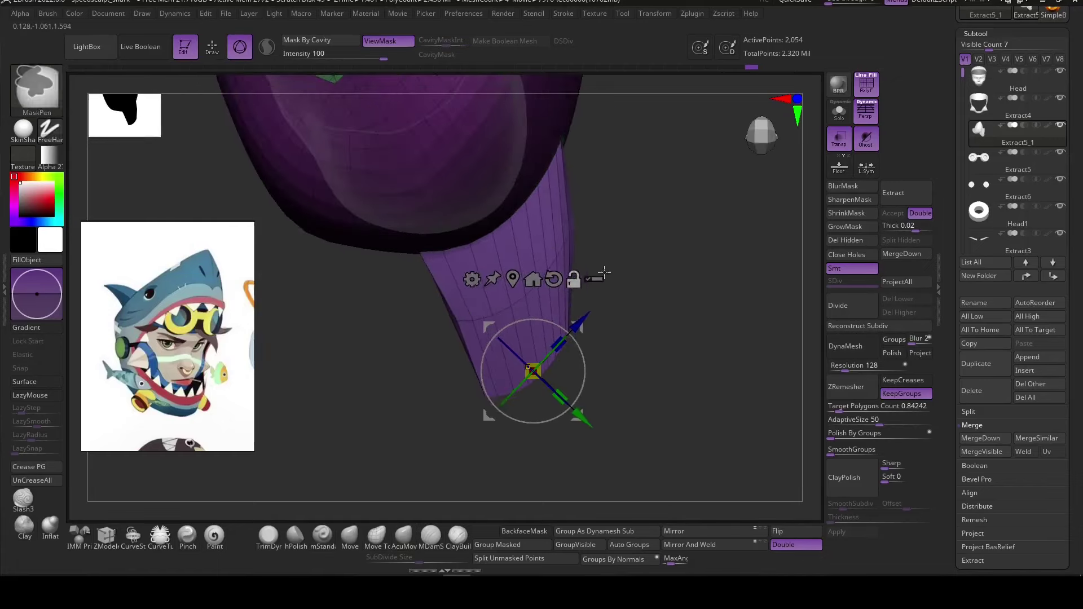
{"action": "mouse_move", "coordinate": [684, 244]}
{"action": "left_mouse_down"}
{"action": "mouse_move", "coordinate": [701, 253]}
{"action": "mouse_move", "coordinate": [676, 380]}
{"action": "mouse_move", "coordinate": [598, 395]}
{"action": "mouse_move", "coordinate": [567, 439]}
{"action": "mouse_move", "coordinate": [294, 448]}
{"action": "mouse_move", "coordinate": [581, 358]}
{"action": "mouse_move", "coordinate": [697, 270]}
{"action": "mouse_move", "coordinate": [535, 316]}
{"action": "mouse_move", "coordinate": [463, 318]}
{"action": "left_mouse_up"}
Collapse the fin tip points into a sharp point with ZModeler.
{"action": "key", "text": "q"}
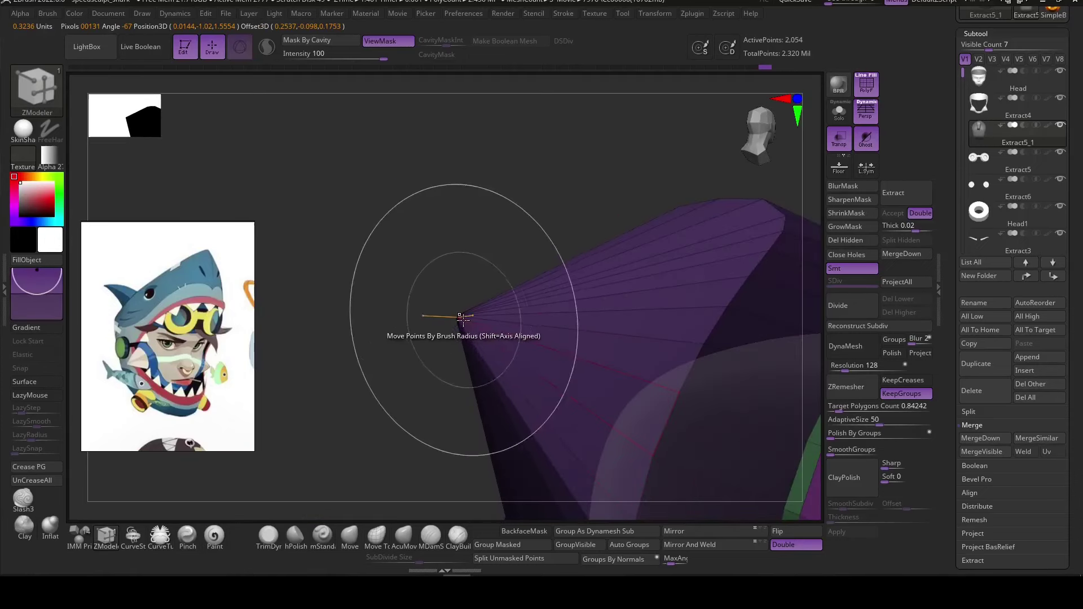
{"action": "key", "text": "space"}
{"action": "left_click", "coordinate": [446, 350]}
{"action": "left_click", "coordinate": [462, 318]}
{"action": "left_click_drag", "start_coordinate": [460, 278], "coordinate": [463, 287]}
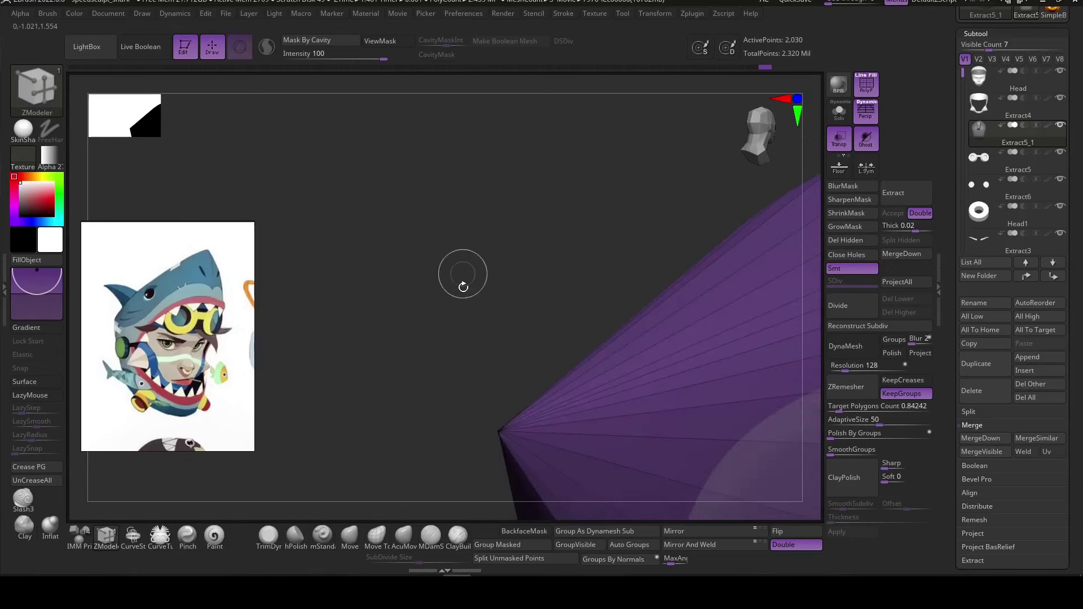
{"action": "mouse_move", "coordinate": [476, 439]}
{"action": "left_mouse_down"}
{"action": "mouse_move", "coordinate": [464, 242]}
{"action": "mouse_move", "coordinate": [421, 504]}
{"action": "left_mouse_up"}
Mask all but the fin tip, move it with the Gizmo, then clear the mask.
{"action": "left_click", "coordinate": [404, 536]}
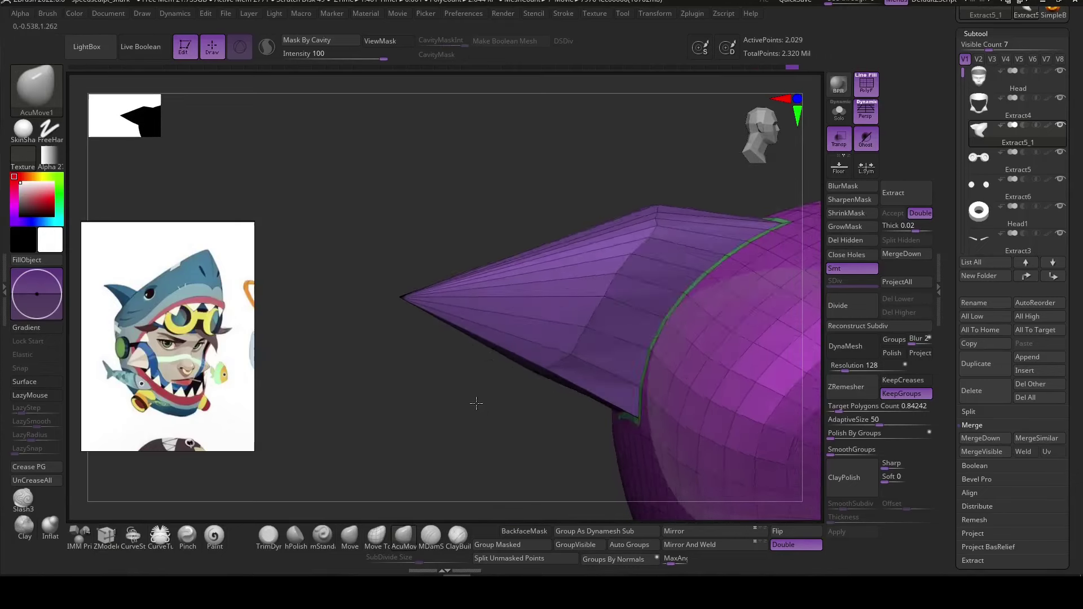
{"action": "mouse_move", "coordinate": [661, 258]}
{"action": "right_mouse_down", "text": "alt"}
{"action": "mouse_move", "coordinate": [543, 367]}
{"action": "mouse_move", "coordinate": [548, 347]}
{"action": "right_mouse_up", "text": "alt"}
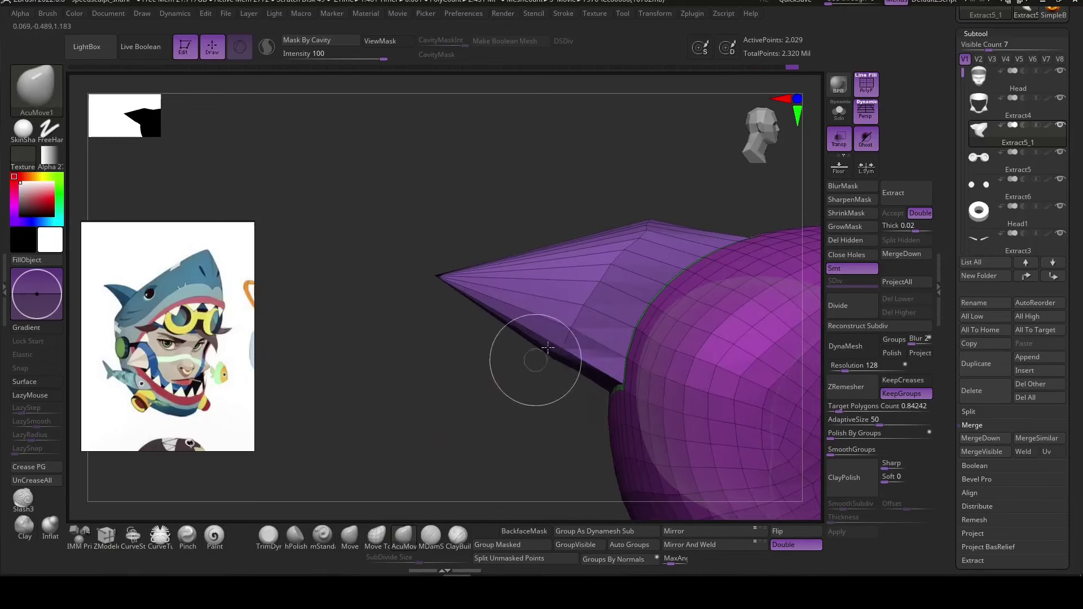
{"action": "left_click", "coordinate": [432, 314], "text": "ctrl"}
{"action": "left_click_drag", "start_coordinate": [537, 265], "coordinate": [480, 343]}
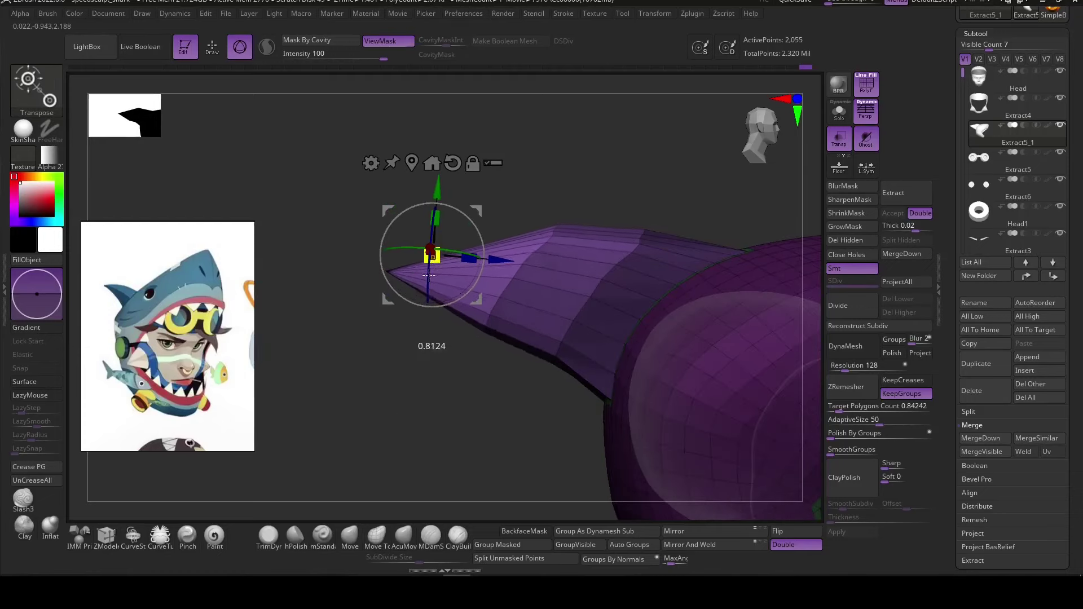
{"action": "right_click_drag", "start_coordinate": [479, 342], "coordinate": [692, 390]}
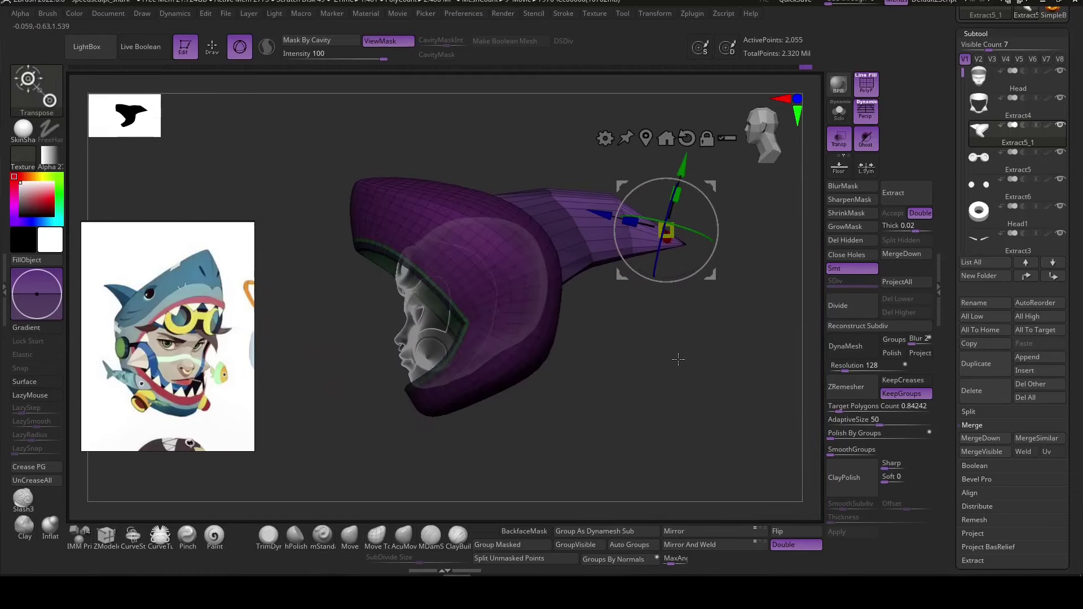
{"action": "left_click_drag", "start_coordinate": [693, 390], "coordinate": [575, 339], "text": "ctrl"}
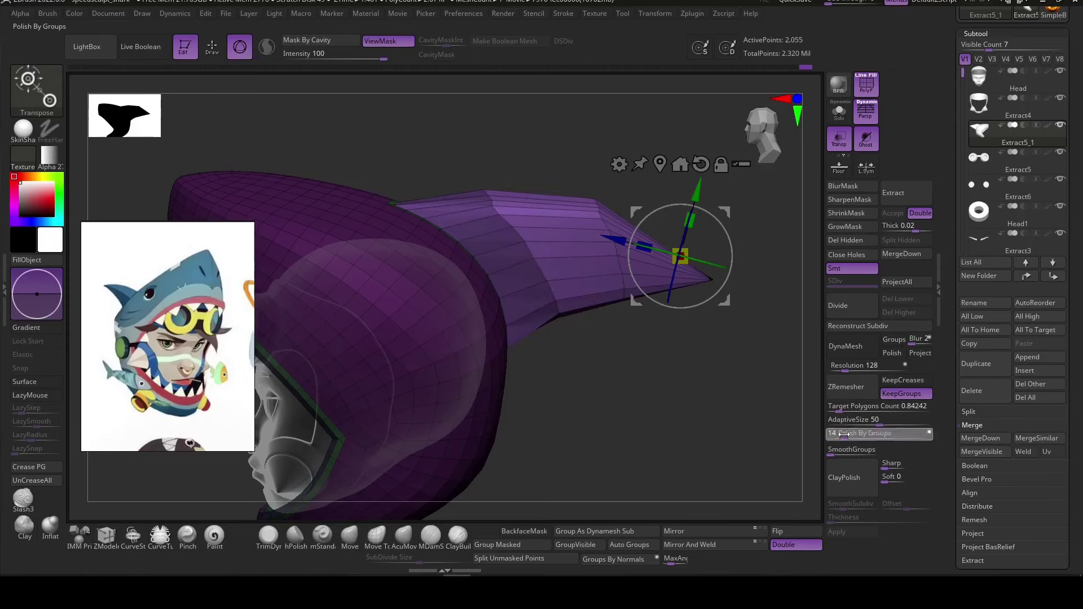
Set Polish By Groups and rotate the fin back from the hood top.
{"action": "left_click_drag", "start_coordinate": [844, 433], "coordinate": [846, 434]}
{"action": "mouse_move", "coordinate": [733, 395]}
{"action": "right_mouse_down"}
{"action": "mouse_move", "coordinate": [723, 245]}
{"action": "mouse_move", "coordinate": [651, 416]}
{"action": "right_mouse_up"}
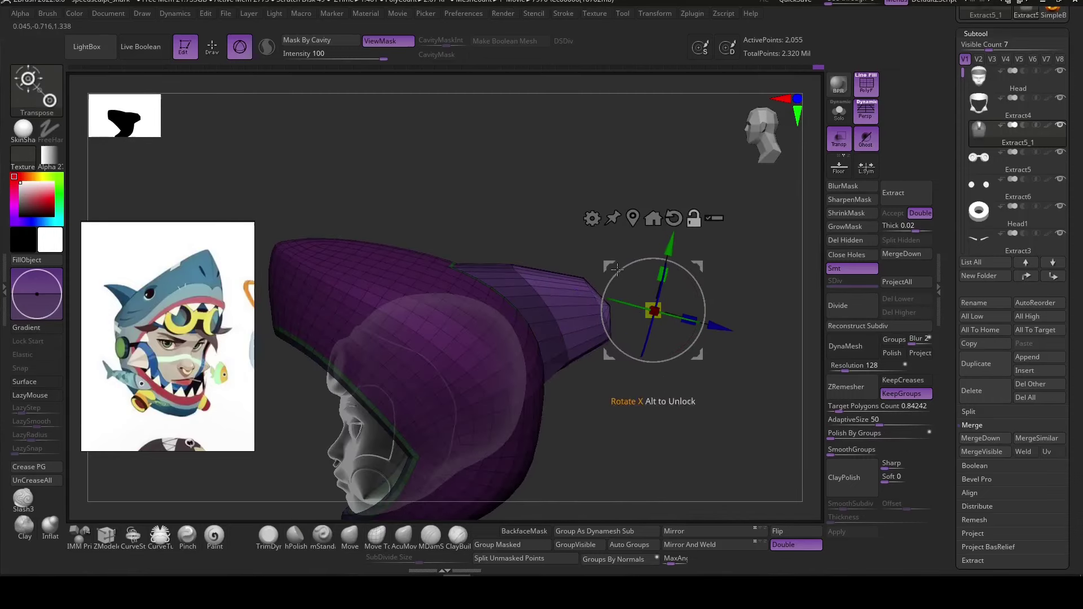
{"action": "left_click_drag", "start_coordinate": [576, 323], "coordinate": [569, 300]}
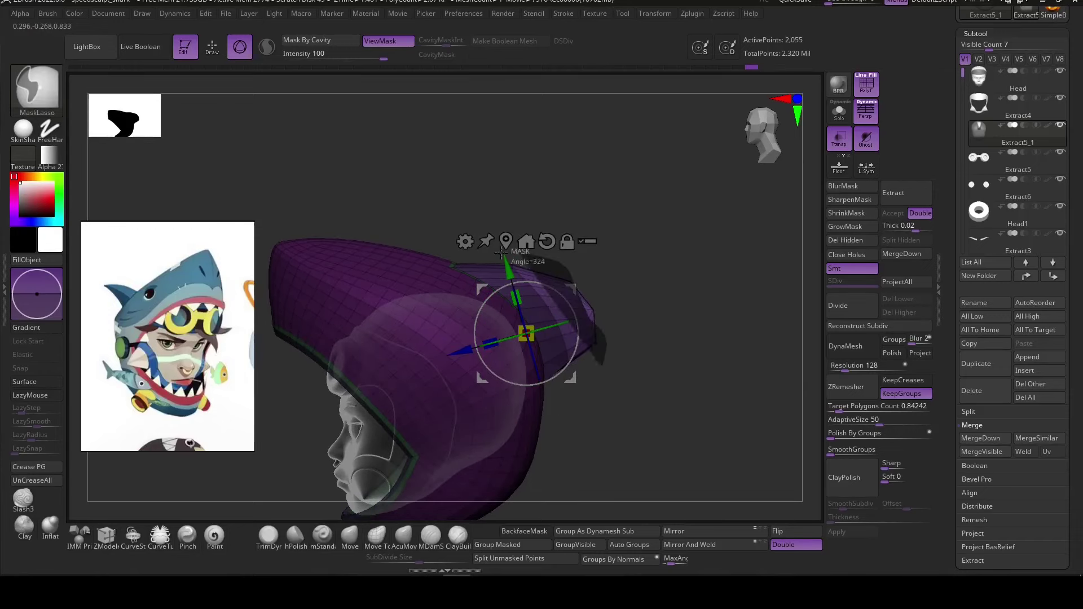
{"action": "mouse_move", "coordinate": [612, 302]}
{"action": "right_mouse_down"}
{"action": "mouse_move", "coordinate": [732, 308]}
{"action": "mouse_move", "coordinate": [620, 282]}
{"action": "mouse_move", "coordinate": [441, 211]}
{"action": "mouse_move", "coordinate": [578, 314]}
{"action": "right_mouse_up"}
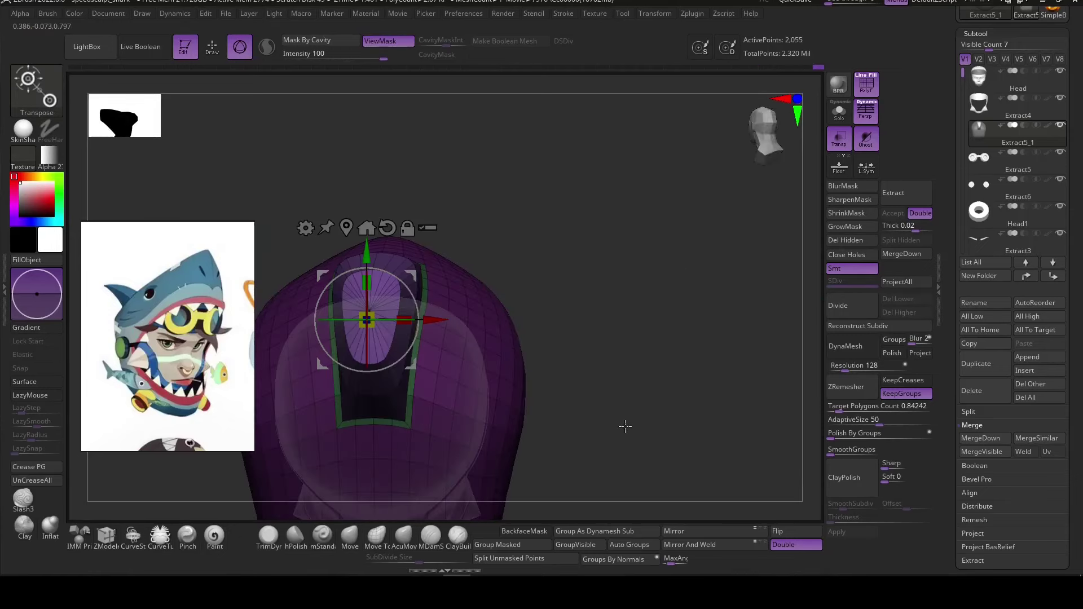
{"action": "left_click_drag", "start_coordinate": [641, 304], "coordinate": [682, 321]}
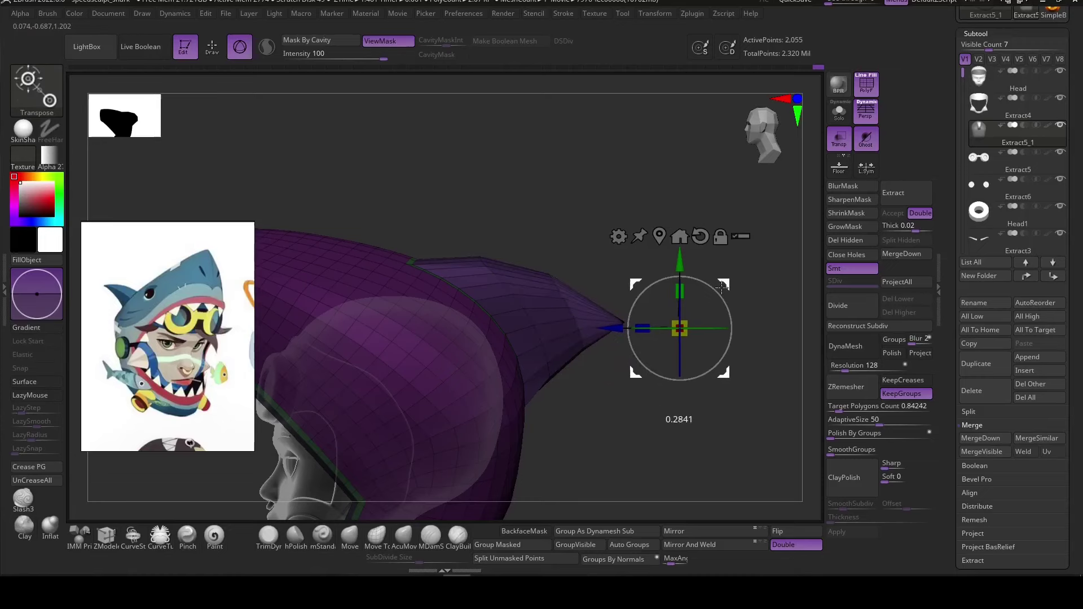
{"action": "mouse_move", "coordinate": [682, 322]}
{"action": "right_mouse_down"}
{"action": "mouse_move", "coordinate": [658, 237]}
{"action": "mouse_move", "coordinate": [689, 346]}
{"action": "mouse_move", "coordinate": [691, 304]}
{"action": "mouse_move", "coordinate": [672, 354]}
{"action": "right_mouse_up"}
Orbit around the hood to check the fin, then isolate its polygroup with ZModeler.
{"action": "mouse_move", "coordinate": [429, 201]}
{"action": "right_mouse_down", "text": "ctrl"}
{"action": "mouse_move", "coordinate": [571, 174]}
{"action": "mouse_move", "coordinate": [477, 191]}
{"action": "right_mouse_up", "text": "ctrl"}
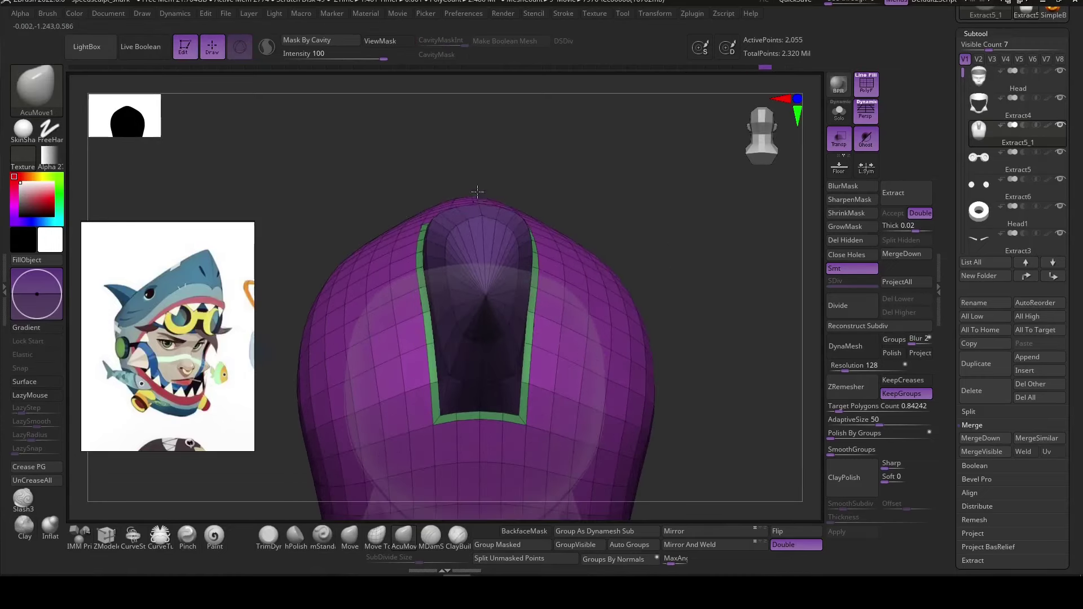
{"action": "right_click_drag", "start_coordinate": [508, 224], "coordinate": [498, 217]}
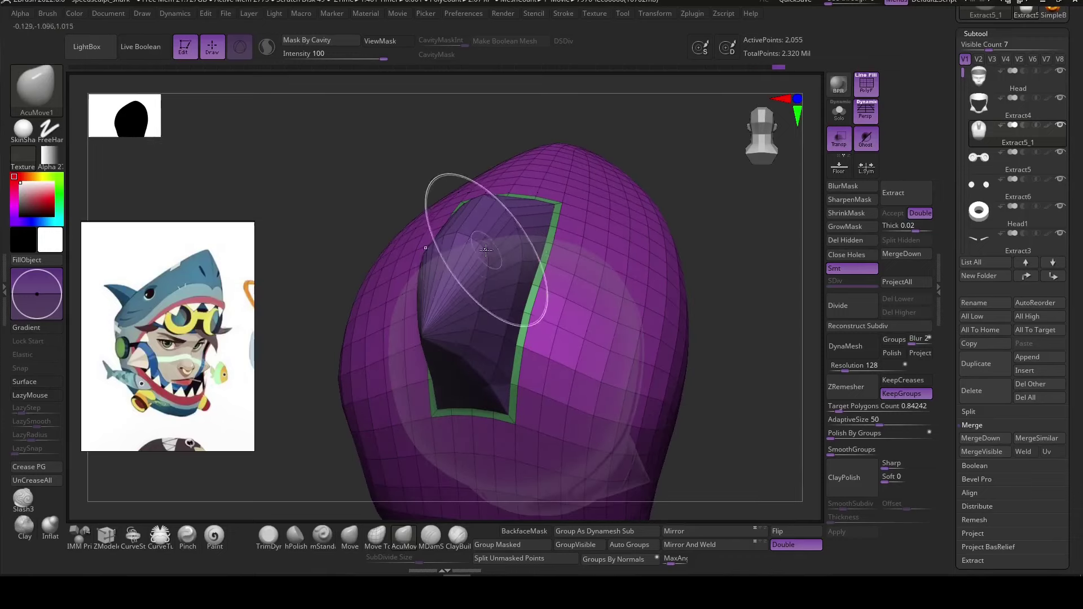
{"action": "mouse_move", "coordinate": [479, 310]}
{"action": "right_mouse_down"}
{"action": "mouse_move", "coordinate": [710, 286]}
{"action": "mouse_move", "coordinate": [696, 290]}
{"action": "mouse_move", "coordinate": [465, 201]}
{"action": "right_mouse_up"}
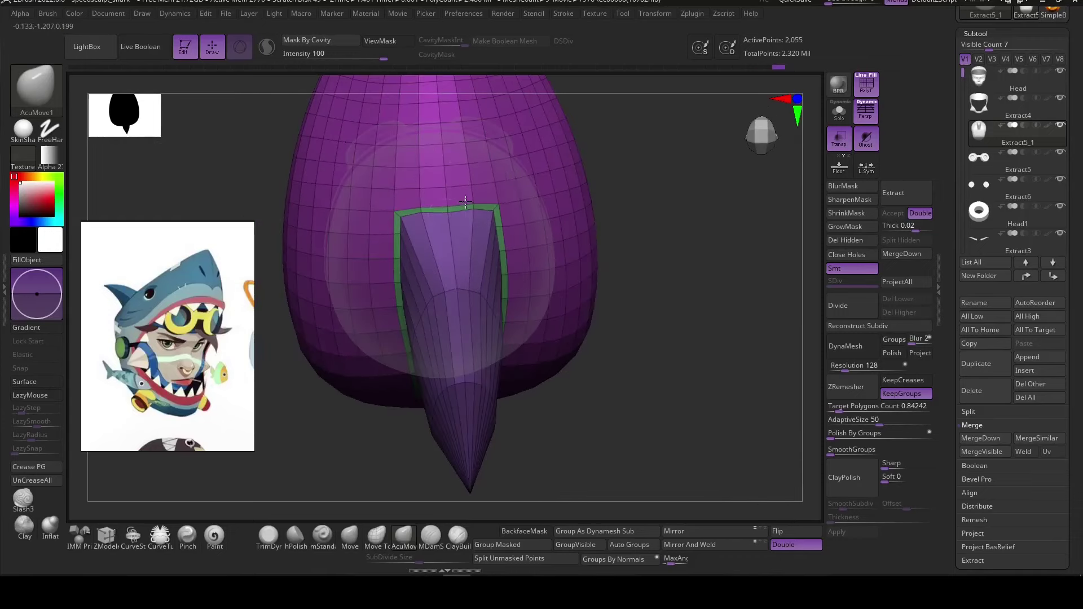
{"action": "mouse_move", "coordinate": [669, 316]}
{"action": "right_mouse_down"}
{"action": "mouse_move", "coordinate": [508, 290]}
{"action": "mouse_move", "coordinate": [493, 350]}
{"action": "right_mouse_up"}
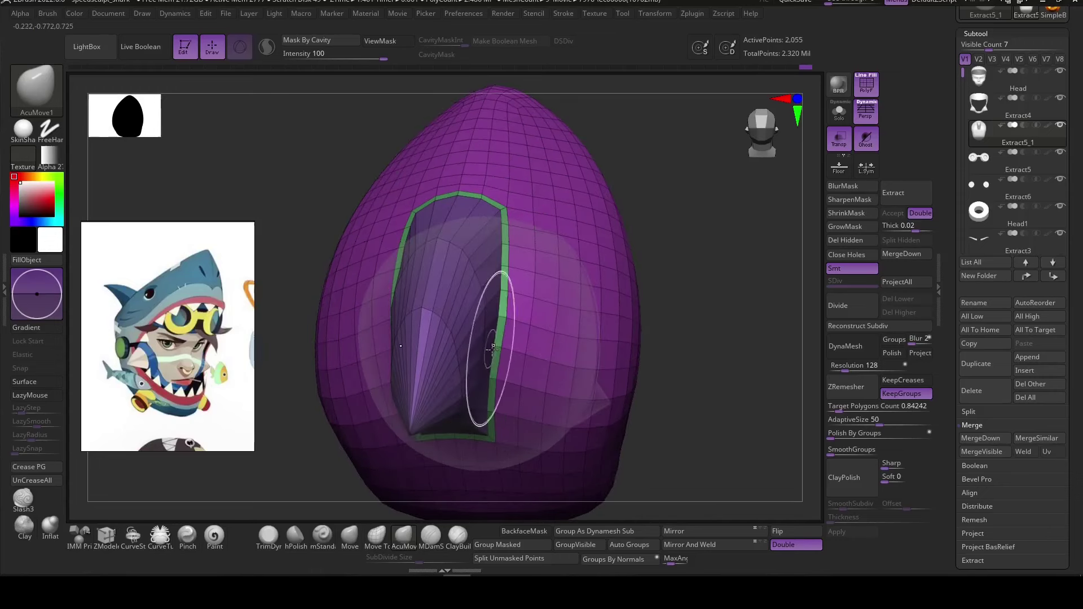
{"action": "mouse_move", "coordinate": [495, 410]}
{"action": "right_mouse_down"}
{"action": "mouse_move", "coordinate": [472, 319]}
{"action": "mouse_move", "coordinate": [657, 357]}
{"action": "right_mouse_up"}
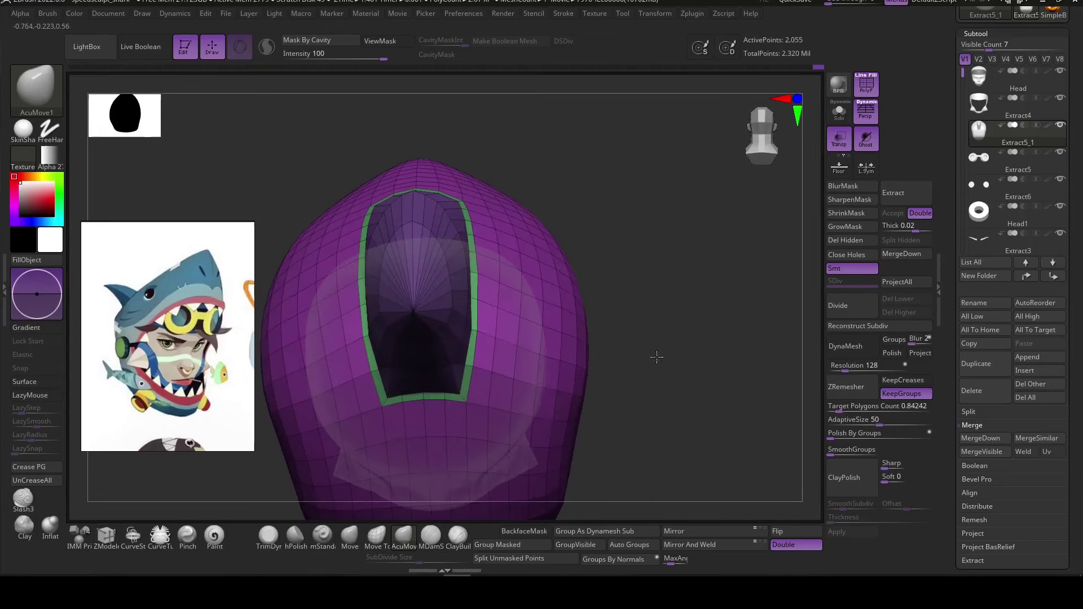
{"action": "right_click_drag", "start_coordinate": [474, 335], "coordinate": [484, 271]}
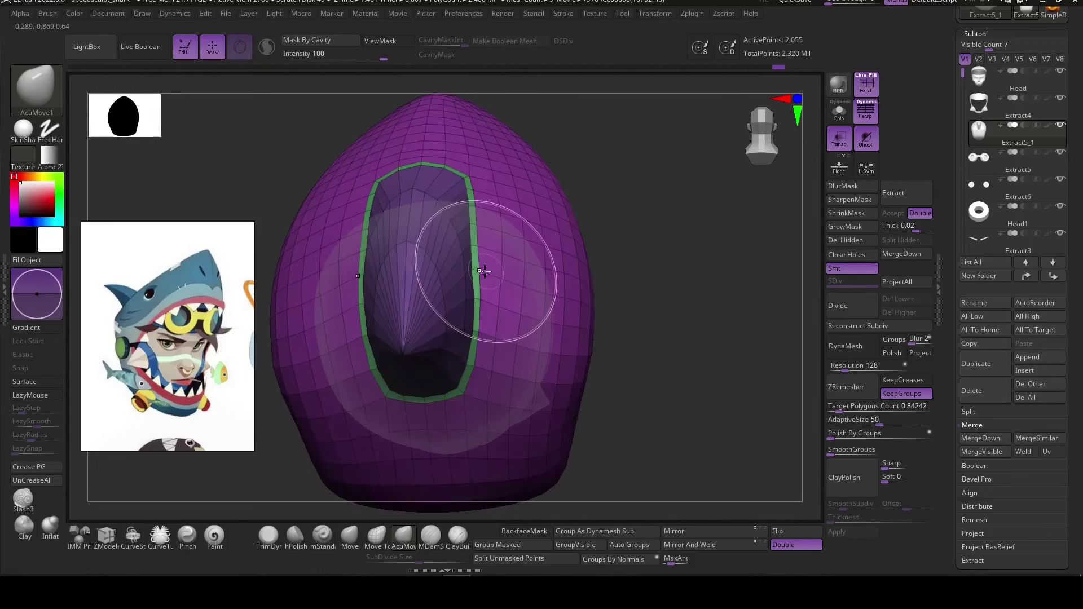
{"action": "right_click_drag", "start_coordinate": [473, 222], "coordinate": [677, 265]}
{"action": "left_click", "coordinate": [116, 546]}
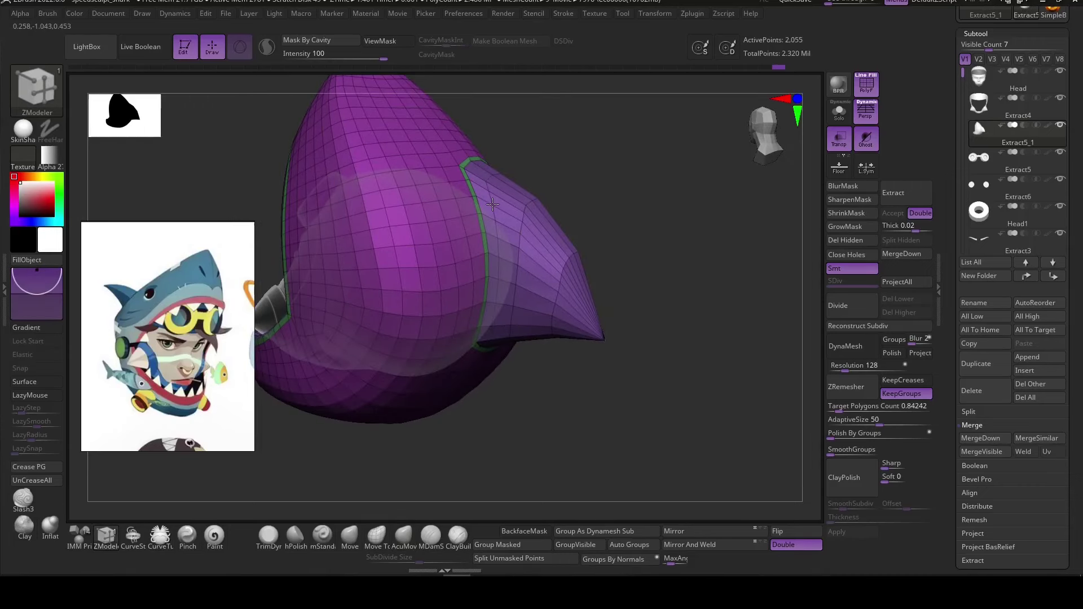
{"action": "right_click_drag", "start_coordinate": [609, 186], "coordinate": [660, 303]}
{"action": "mouse_move", "coordinate": [586, 346]}
{"action": "right_mouse_down"}
{"action": "mouse_move", "coordinate": [662, 338]}
{"action": "mouse_move", "coordinate": [527, 266]}
{"action": "mouse_move", "coordinate": [526, 435]}
{"action": "mouse_move", "coordinate": [648, 386]}
{"action": "right_mouse_up"}
Isolate the dorsal fin, give it its own polygroup and smooth it with SmoothGroups.
{"action": "left_click", "coordinate": [624, 395], "text": "ctrl+shift"}
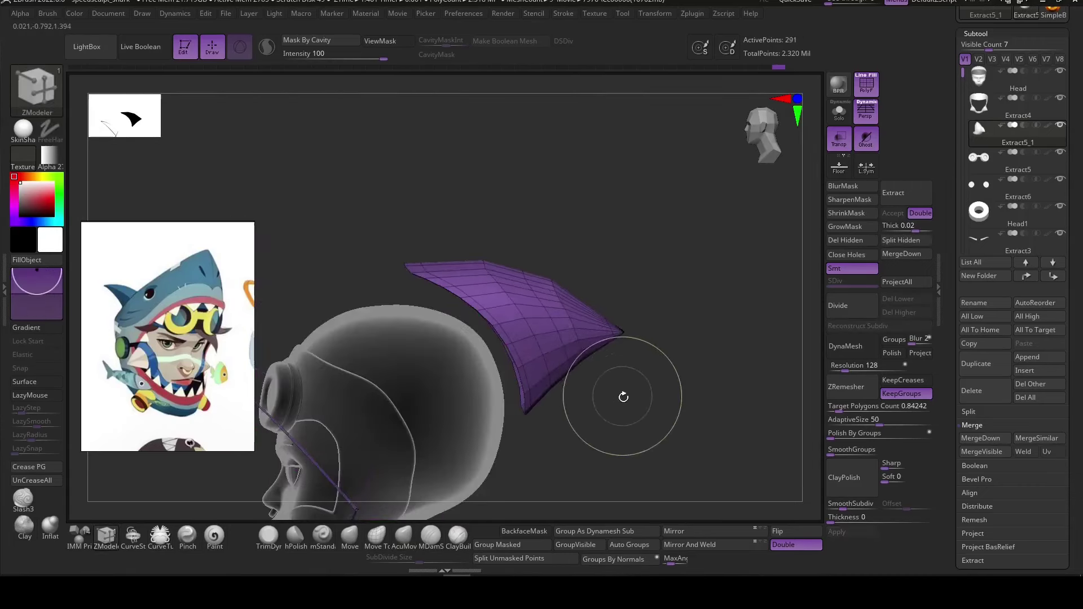
{"action": "key", "text": "ctrl+w"}
{"action": "left_click", "coordinate": [636, 496], "text": "ctrl+shift"}
{"action": "left_click", "coordinate": [624, 291], "text": "ctrl+shift"}
{"action": "left_click", "coordinate": [833, 449]}
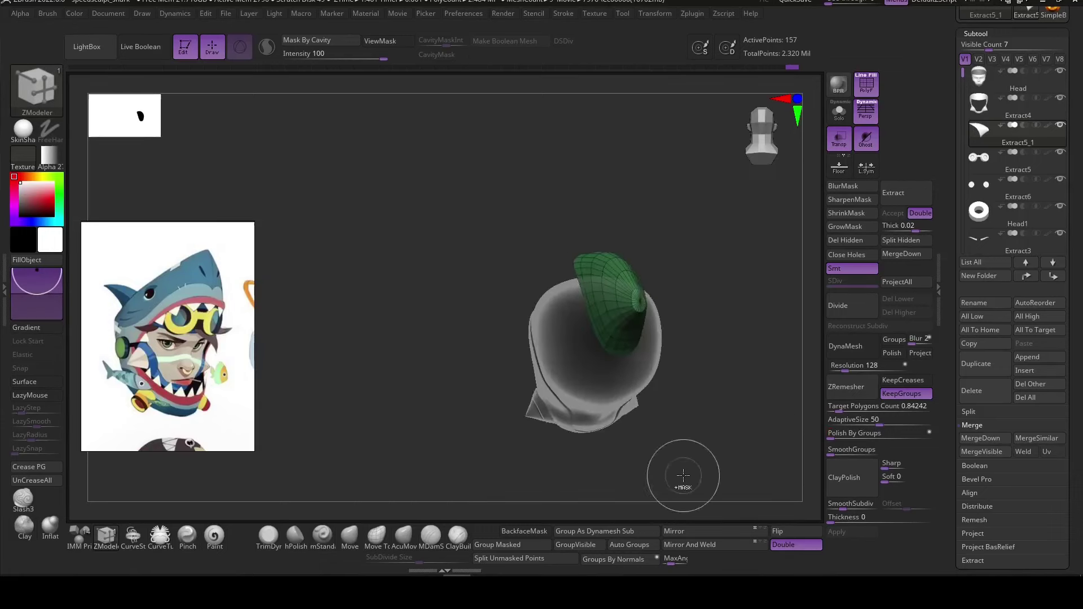
Unhide the whole hood and pick a new brush with the B-M-D shortcut.
{"action": "left_click", "coordinate": [742, 450], "text": "ctrl+shift"}
{"action": "mouse_move", "coordinate": [742, 450]}
{"action": "right_mouse_down"}
{"action": "mouse_move", "coordinate": [506, 449]}
{"action": "mouse_move", "coordinate": [701, 435]}
{"action": "right_mouse_up"}
{"action": "key", "text": "b"}
{"action": "key", "text": "m"}
{"action": "key", "text": "d"}
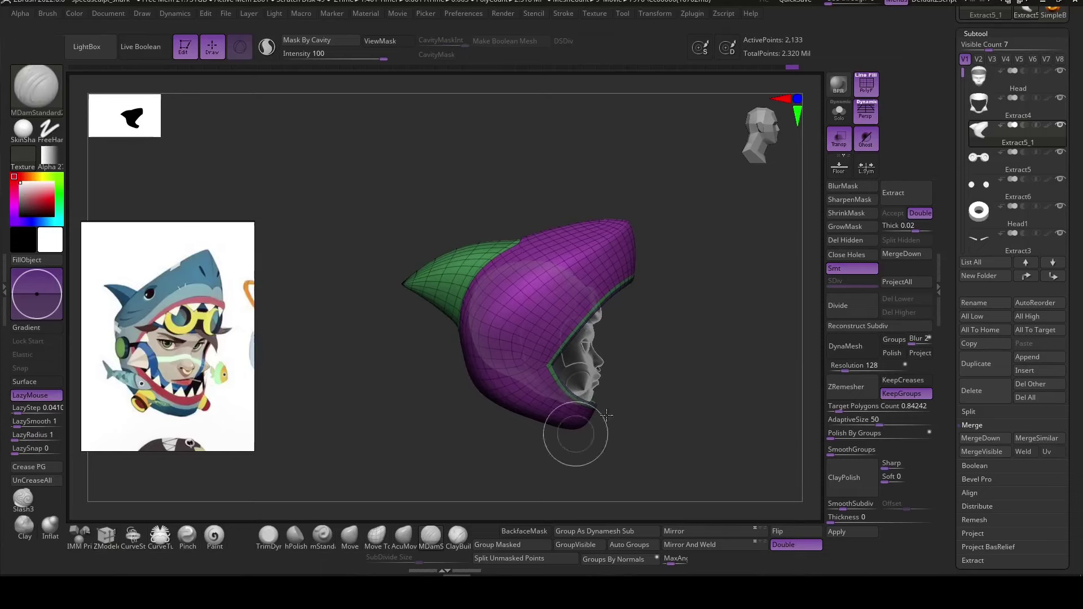
Orbit around the hooded head from front and both sides to check it.
{"action": "right_click_drag", "start_coordinate": [574, 435], "coordinate": [576, 304]}
{"action": "mouse_move", "coordinate": [715, 345]}
{"action": "right_mouse_down"}
{"action": "mouse_move", "coordinate": [684, 343]}
{"action": "mouse_move", "coordinate": [686, 379]}
{"action": "right_mouse_up"}
{"action": "mouse_move", "coordinate": [423, 314]}
{"action": "right_mouse_down"}
{"action": "mouse_move", "coordinate": [677, 392]}
{"action": "mouse_move", "coordinate": [655, 380]}
{"action": "mouse_move", "coordinate": [528, 214]}
{"action": "mouse_move", "coordinate": [419, 534]}
{"action": "right_mouse_up"}
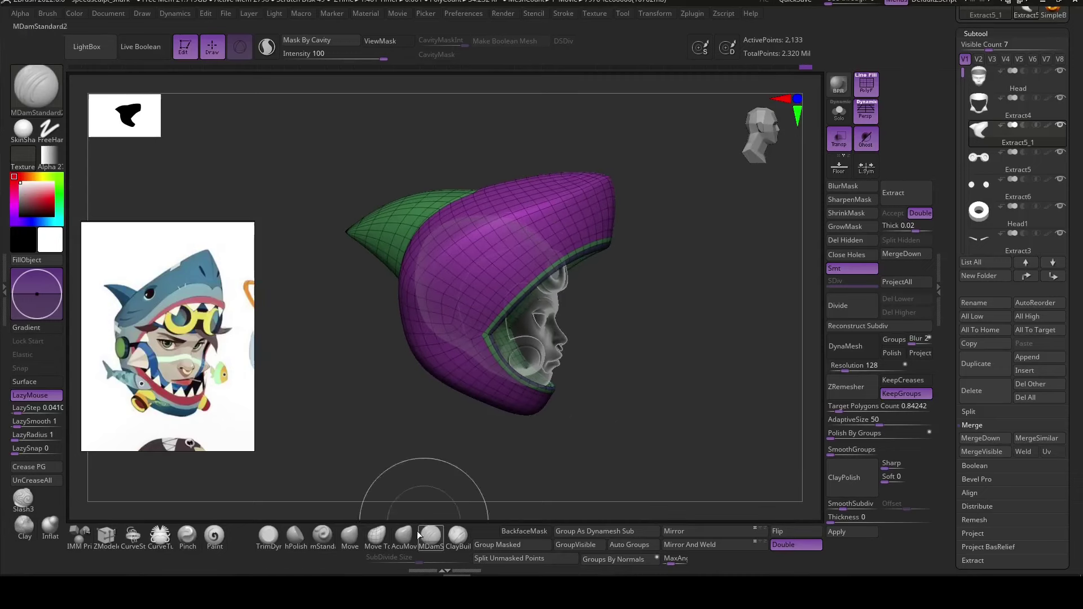
{"action": "mouse_move", "coordinate": [578, 195]}
{"action": "right_mouse_down"}
{"action": "mouse_move", "coordinate": [633, 174]}
{"action": "mouse_move", "coordinate": [694, 404]}
{"action": "mouse_move", "coordinate": [700, 397]}
{"action": "mouse_move", "coordinate": [665, 370]}
{"action": "mouse_move", "coordinate": [682, 377]}
{"action": "mouse_move", "coordinate": [586, 452]}
{"action": "right_mouse_up"}
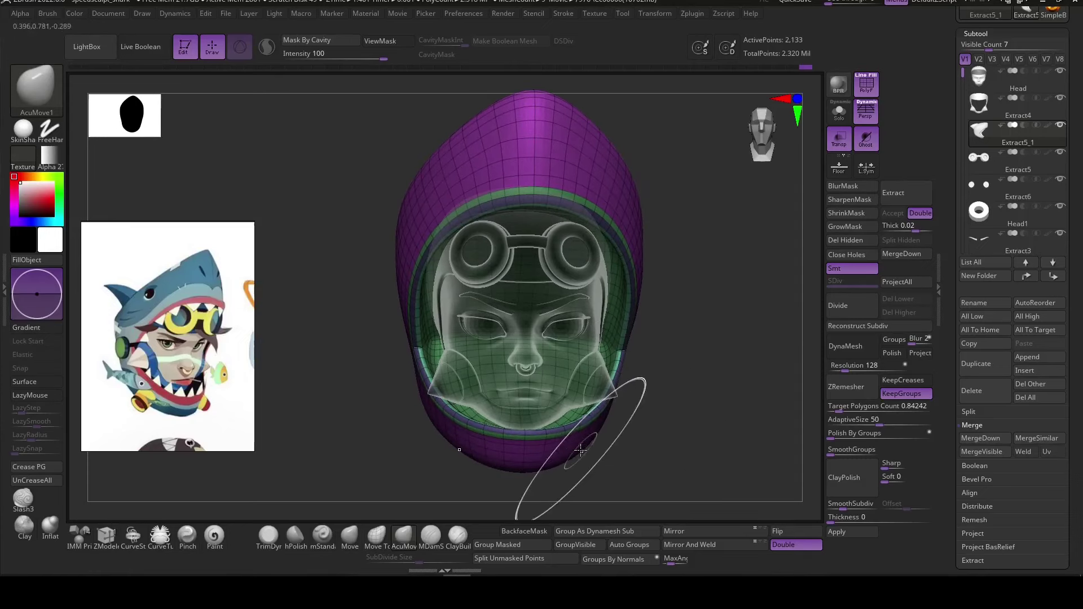
{"action": "mouse_move", "coordinate": [423, 471]}
{"action": "right_mouse_down"}
{"action": "mouse_move", "coordinate": [592, 389]}
{"action": "mouse_move", "coordinate": [637, 398]}
{"action": "mouse_move", "coordinate": [339, 434]}
{"action": "mouse_move", "coordinate": [435, 291]}
{"action": "right_mouse_up"}
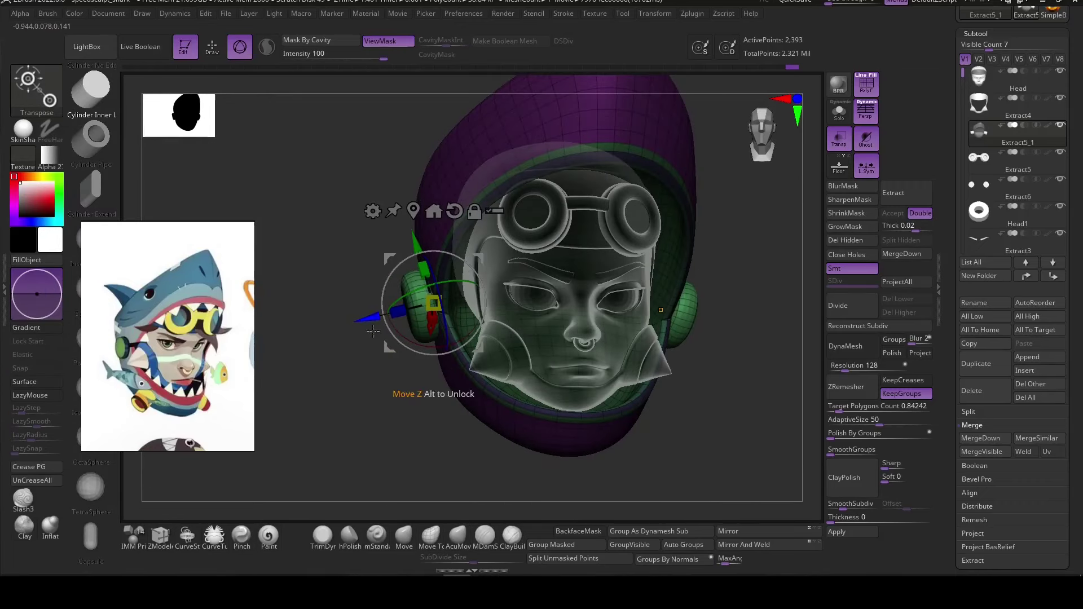
Orbit between side profiles and a front view to check the ear cylinders.
{"action": "right_click_drag", "start_coordinate": [373, 330], "coordinate": [451, 459]}
{"action": "mouse_move", "coordinate": [585, 314]}
{"action": "right_mouse_down"}
{"action": "mouse_move", "coordinate": [417, 326]}
{"action": "mouse_move", "coordinate": [654, 339]}
{"action": "right_mouse_up"}
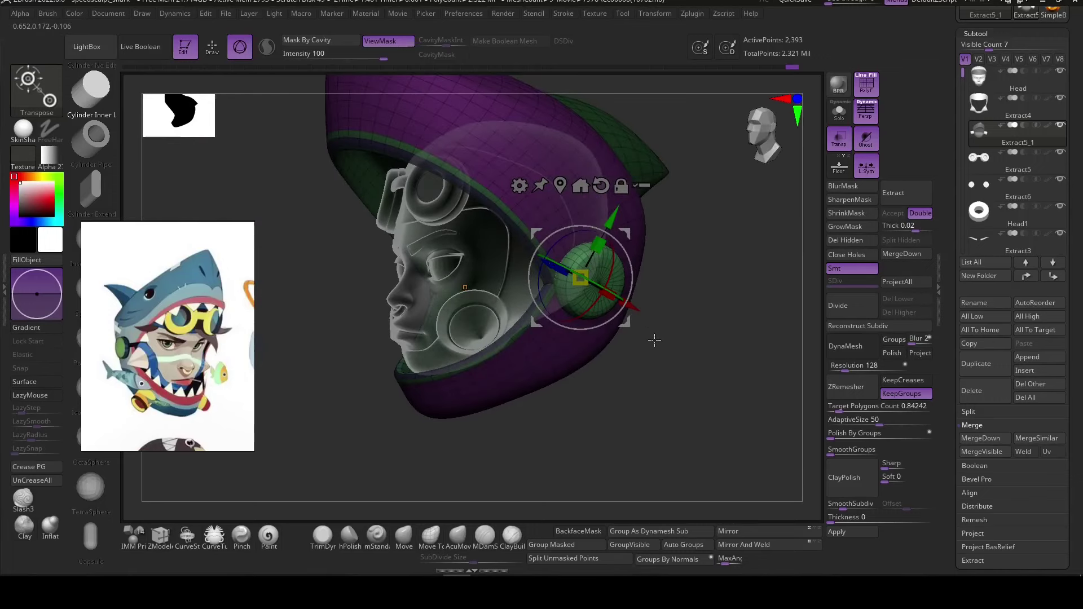
{"action": "right_click_drag", "start_coordinate": [534, 438], "coordinate": [585, 422]}
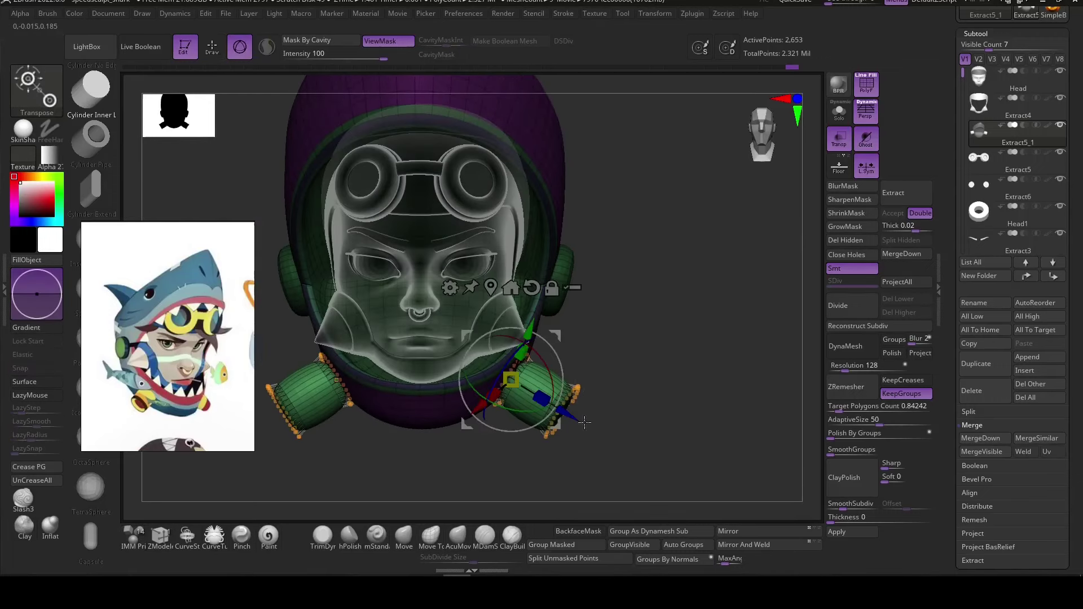
{"action": "right_click_drag", "start_coordinate": [633, 366], "coordinate": [629, 387]}
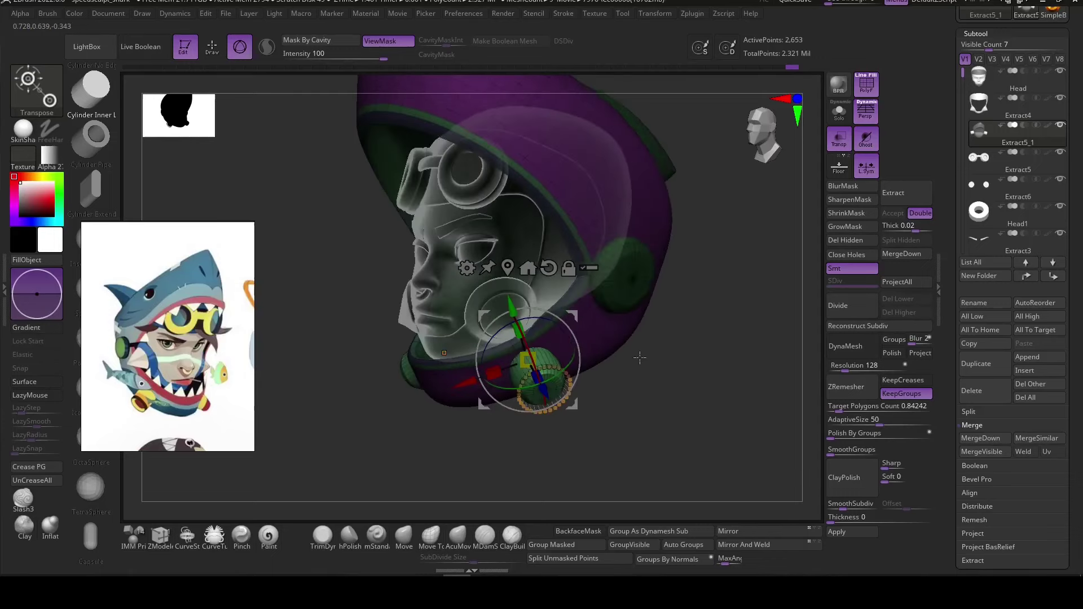
Split the ear pieces into their own Extract5_2 subtool and scale the earpiece with the gizmo.
{"action": "key", "text": "q"}
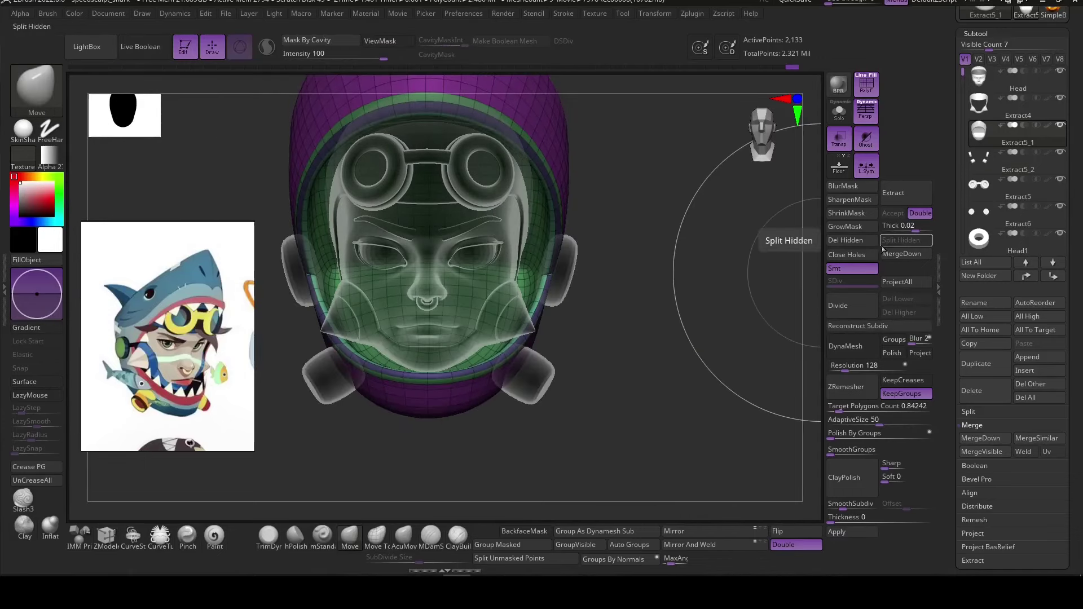
{"action": "left_click", "coordinate": [900, 240]}
{"action": "key", "text": "w"}
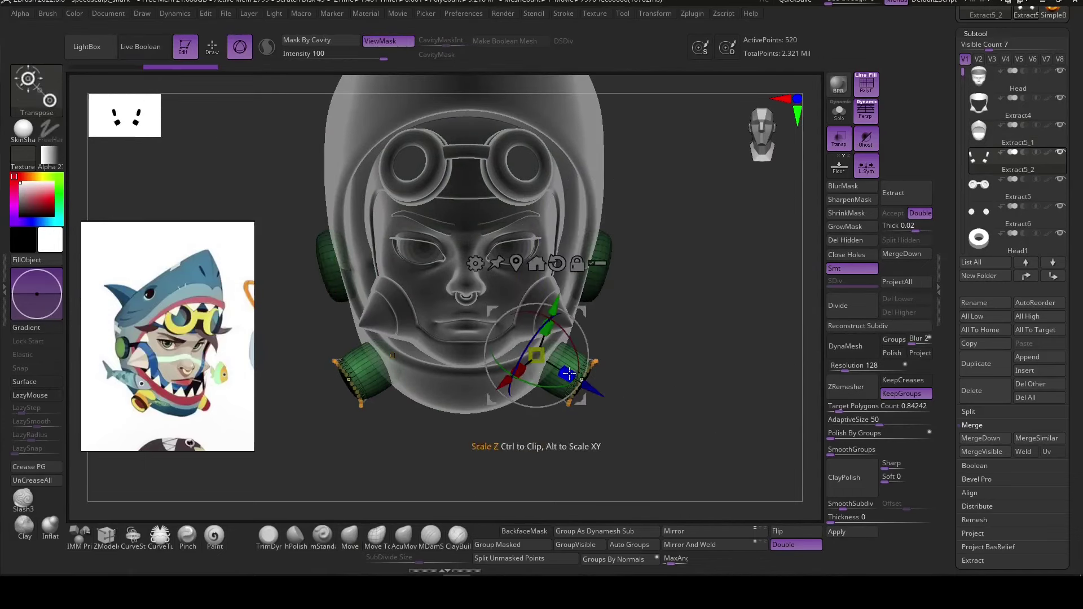
{"action": "right_click_drag", "start_coordinate": [624, 310], "coordinate": [684, 369], "text": "alt"}
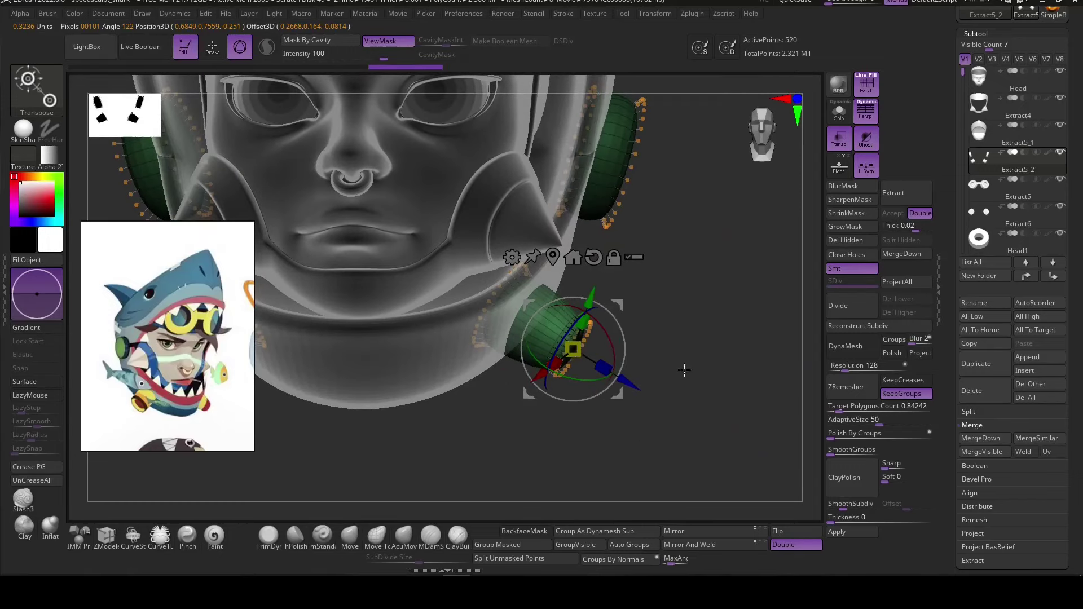
Recess the end face of the ear cylinder using ZModeler.
{"action": "key", "text": "q"}
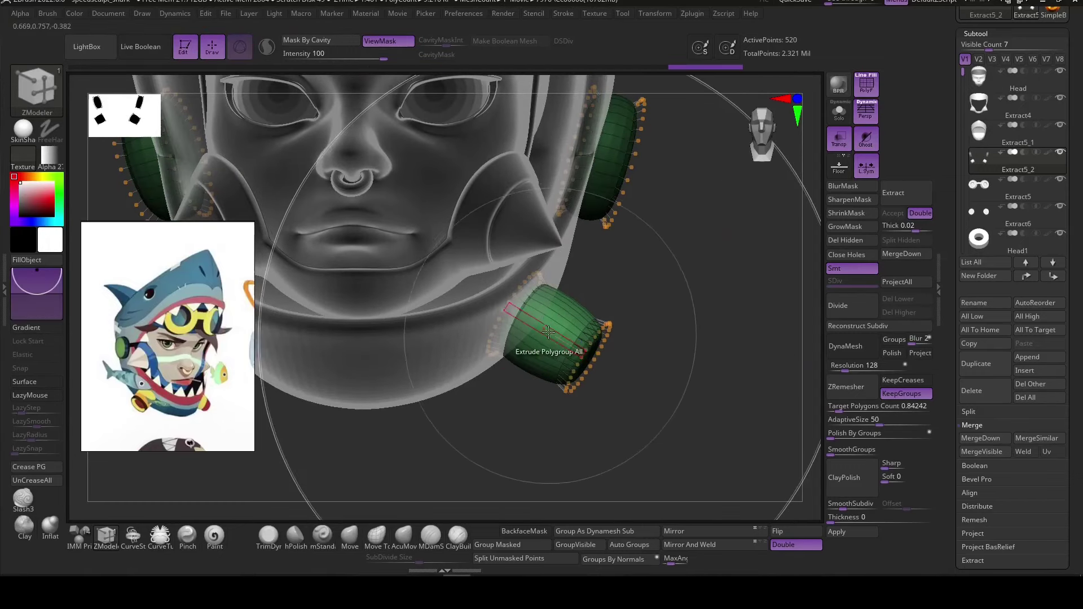
{"action": "mouse_move", "coordinate": [568, 336]}
{"action": "right_mouse_down"}
{"action": "mouse_move", "coordinate": [604, 355]}
{"action": "mouse_move", "coordinate": [569, 294]}
{"action": "mouse_move", "coordinate": [600, 291]}
{"action": "right_mouse_up"}
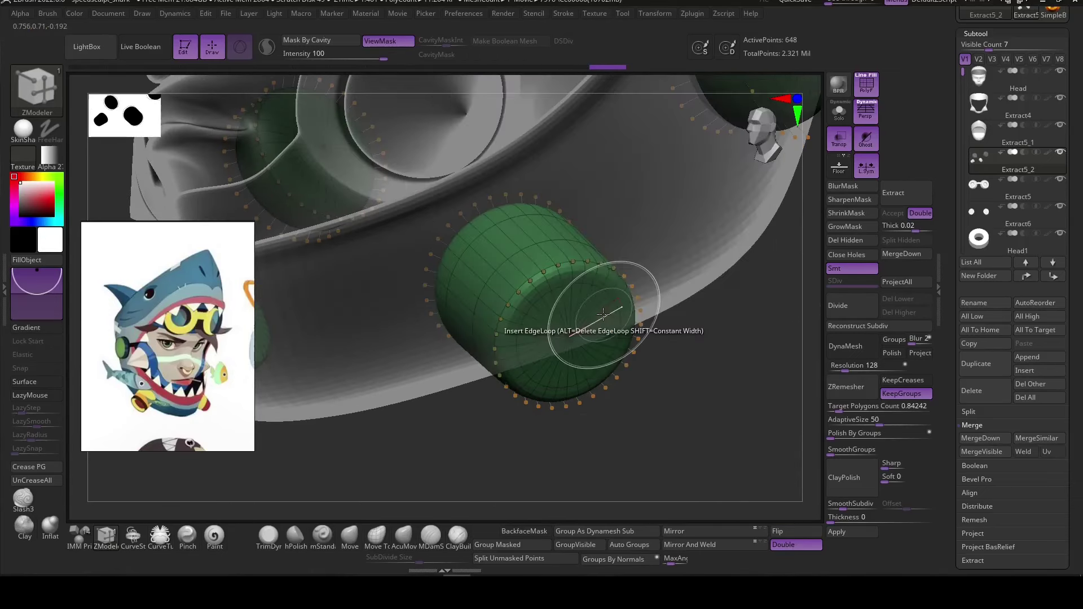
{"action": "mouse_move", "coordinate": [549, 302]}
{"action": "right_mouse_down"}
{"action": "mouse_move", "coordinate": [643, 425]}
{"action": "mouse_move", "coordinate": [553, 315]}
{"action": "right_mouse_up"}
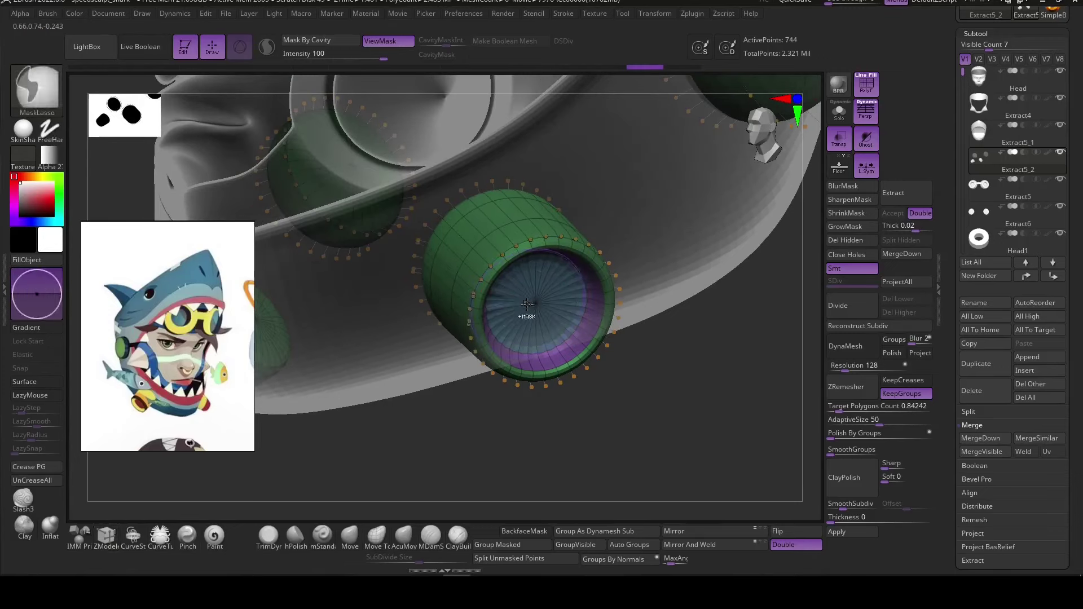
{"action": "mouse_move", "coordinate": [551, 331]}
{"action": "right_mouse_down"}
{"action": "mouse_move", "coordinate": [571, 335]}
{"action": "mouse_move", "coordinate": [655, 442]}
{"action": "mouse_move", "coordinate": [589, 334]}
{"action": "mouse_move", "coordinate": [648, 394]}
{"action": "mouse_move", "coordinate": [581, 403]}
{"action": "right_mouse_up"}
{"action": "right_click_drag", "start_coordinate": [631, 481], "coordinate": [561, 309]}
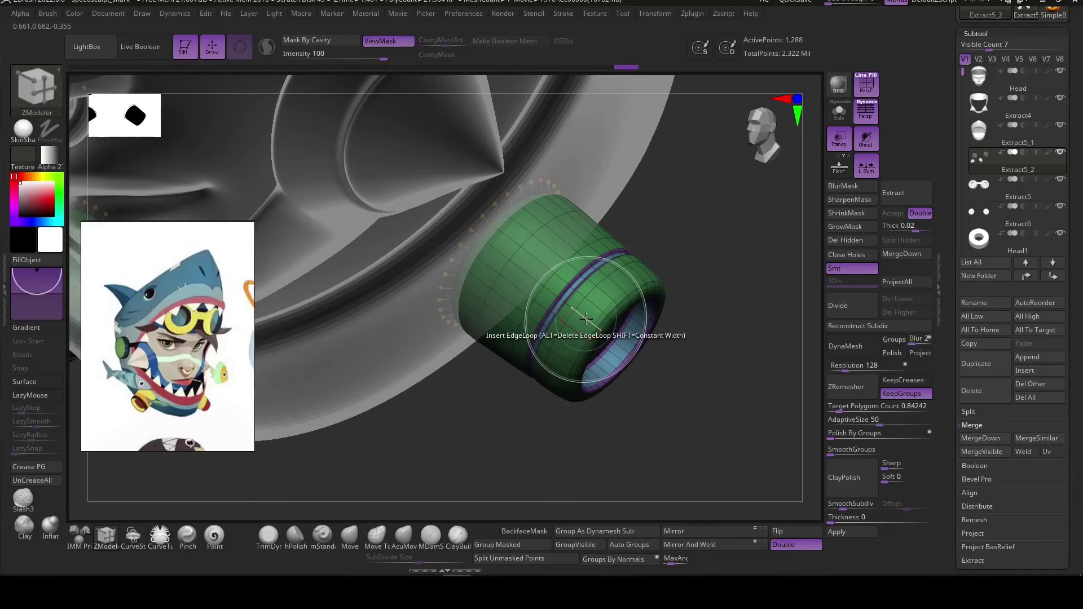
Add an edge loop and extrude a raised rim on the cylinder's end, then inspect it.
{"action": "left_click", "coordinate": [586, 319]}
{"action": "mouse_move", "coordinate": [586, 318]}
{"action": "right_mouse_down"}
{"action": "mouse_move", "coordinate": [652, 374]}
{"action": "mouse_move", "coordinate": [646, 417]}
{"action": "mouse_move", "coordinate": [571, 236]}
{"action": "right_mouse_up"}
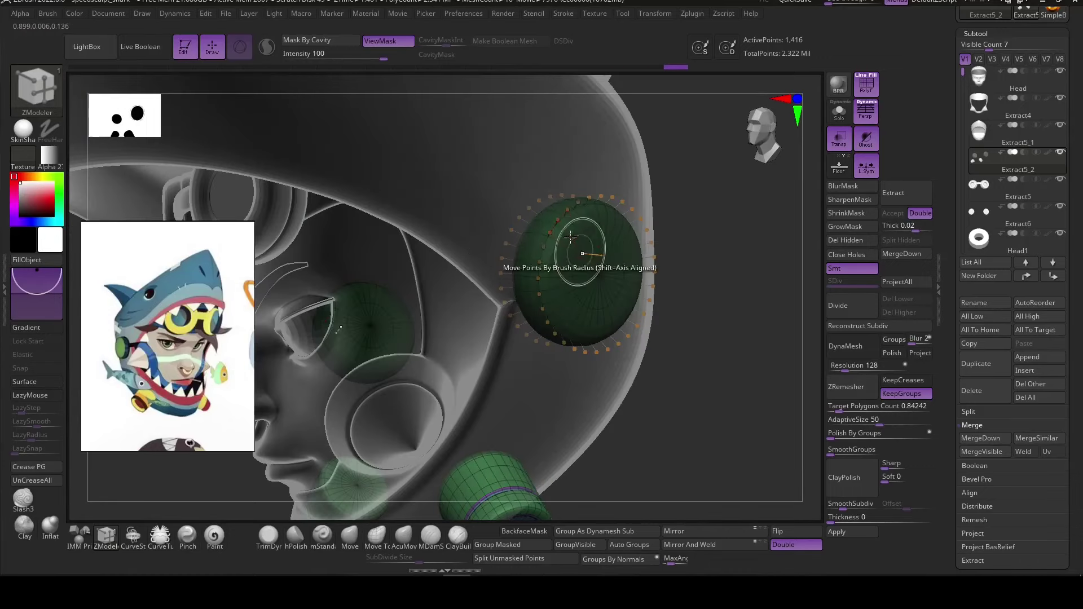
{"action": "left_click_drag", "start_coordinate": [565, 223], "coordinate": [689, 326]}
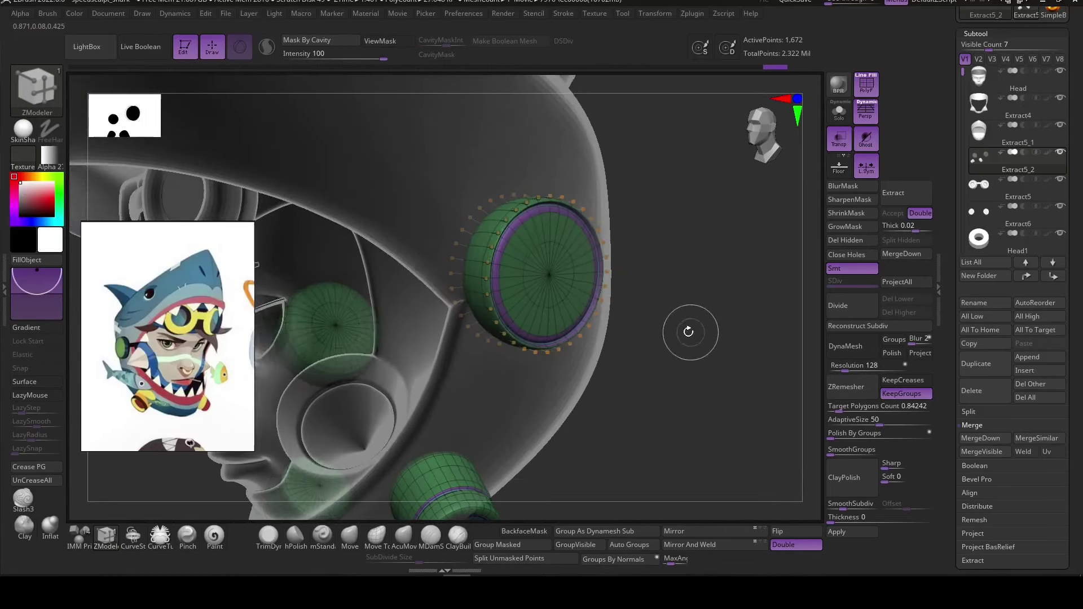
{"action": "mouse_move", "coordinate": [688, 326]}
{"action": "right_mouse_down"}
{"action": "mouse_move", "coordinate": [604, 314]}
{"action": "mouse_move", "coordinate": [592, 302]}
{"action": "mouse_move", "coordinate": [454, 326]}
{"action": "right_mouse_up"}
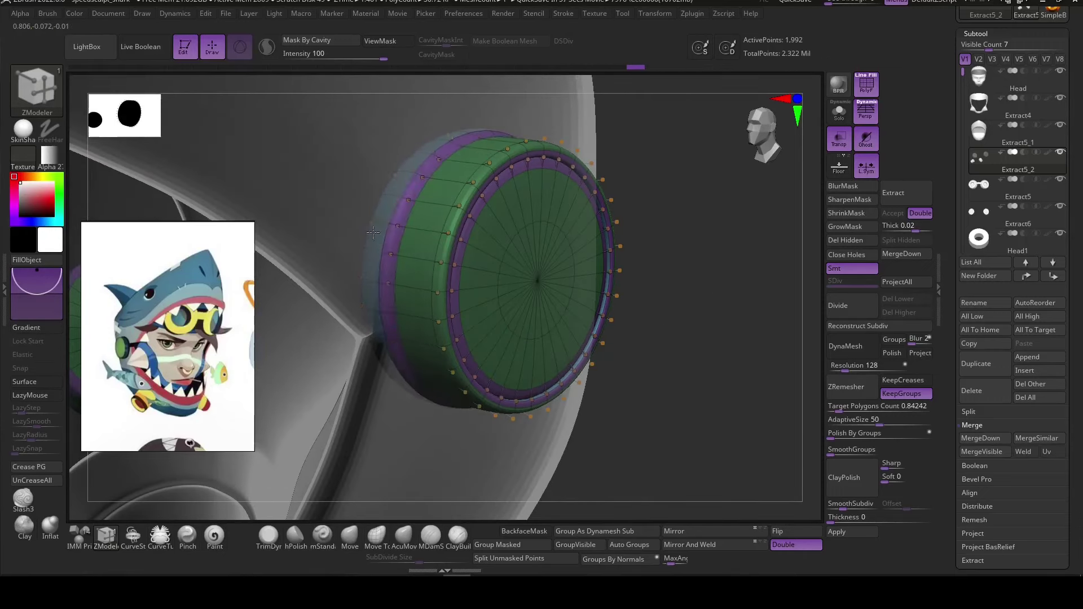
{"action": "right_click_drag", "start_coordinate": [397, 232], "coordinate": [616, 329]}
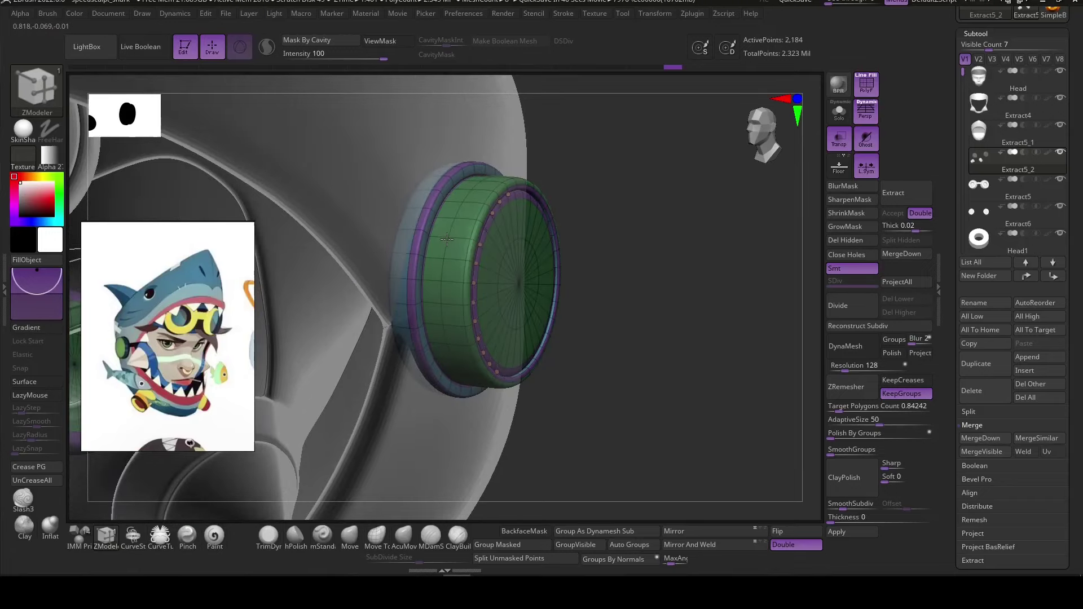
{"action": "key", "text": "w"}
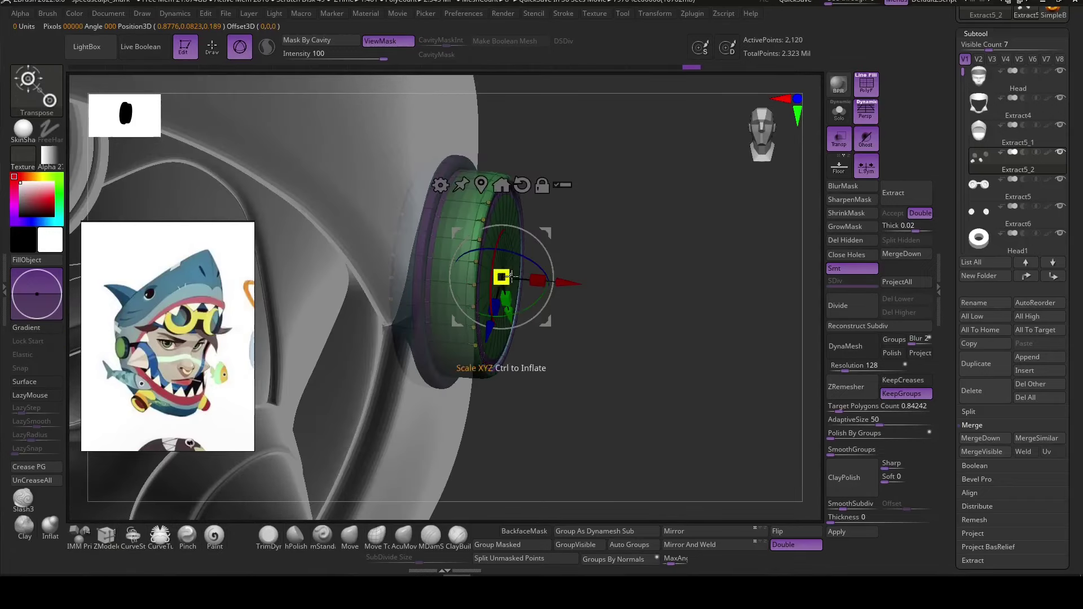
{"action": "mouse_move", "coordinate": [619, 282]}
{"action": "right_mouse_down"}
{"action": "mouse_move", "coordinate": [539, 278]}
{"action": "mouse_move", "coordinate": [673, 297]}
{"action": "mouse_move", "coordinate": [569, 349]}
{"action": "mouse_move", "coordinate": [666, 378]}
{"action": "right_mouse_up"}
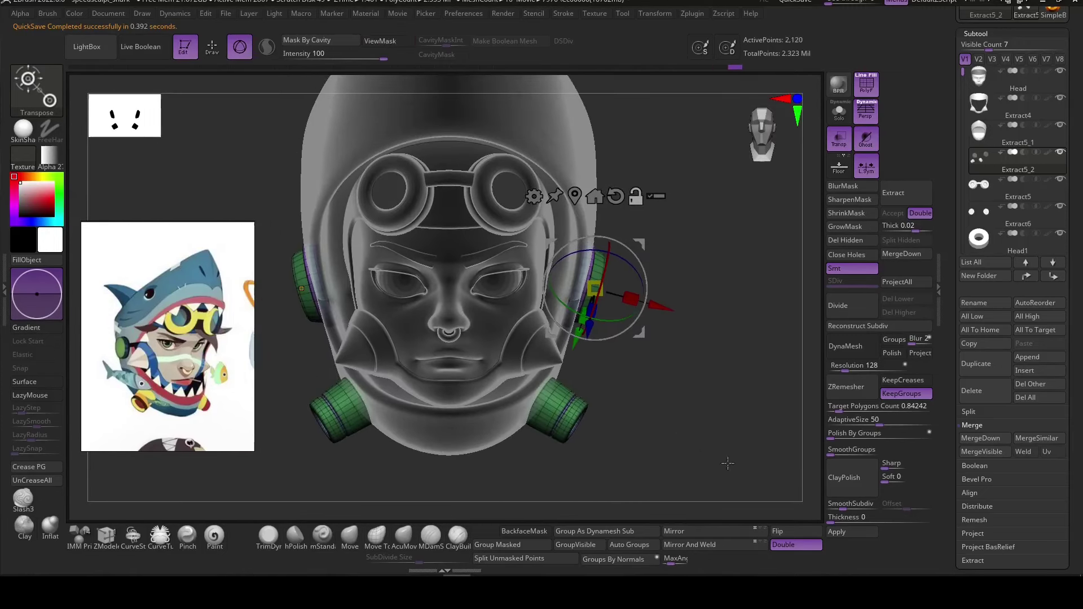
{"action": "scroll", "coordinate": [987, 169], "scroll_direction": "up", "scroll_amount": 5}
Load a fresh cylinder primitive and convert it into an editable mesh.
{"action": "left_click", "coordinate": [1026, 117]}
{"action": "left_click_drag", "start_coordinate": [954, 98], "coordinate": [954, 125]}
{"action": "left_click", "coordinate": [1017, 84]}
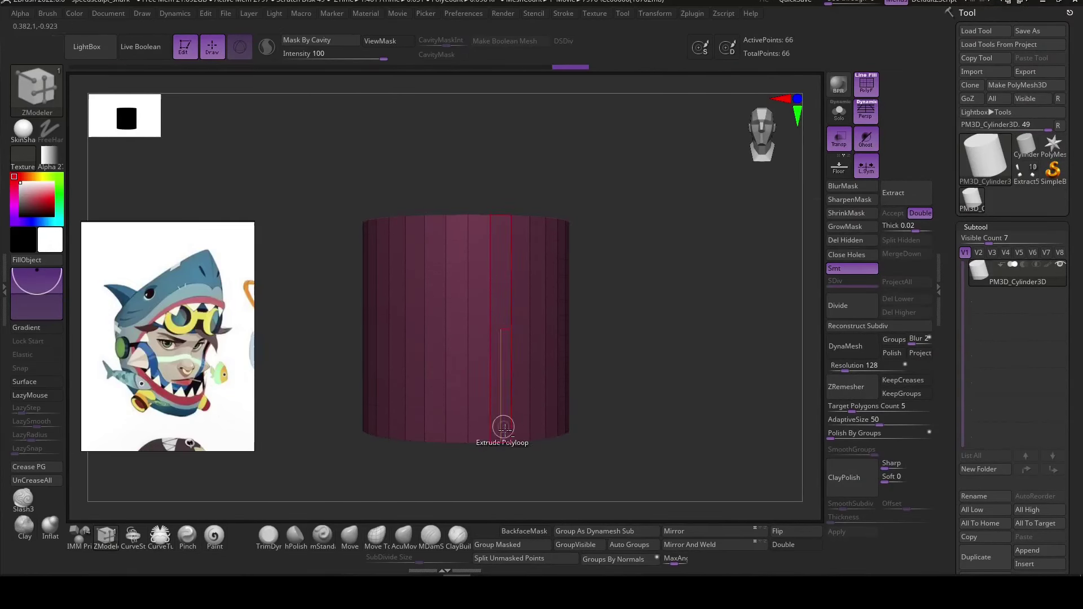
{"action": "mouse_move", "coordinate": [556, 274]}
{"action": "left_mouse_down"}
{"action": "mouse_move", "coordinate": [640, 379]}
{"action": "mouse_move", "coordinate": [609, 308]}
{"action": "left_mouse_up"}
Shape the disc into a cone with the gizmo's Bend Curve and Flatten deformers.
{"action": "key", "text": "w"}
{"action": "left_click", "coordinate": [408, 248]}
{"action": "left_click", "coordinate": [547, 287]}
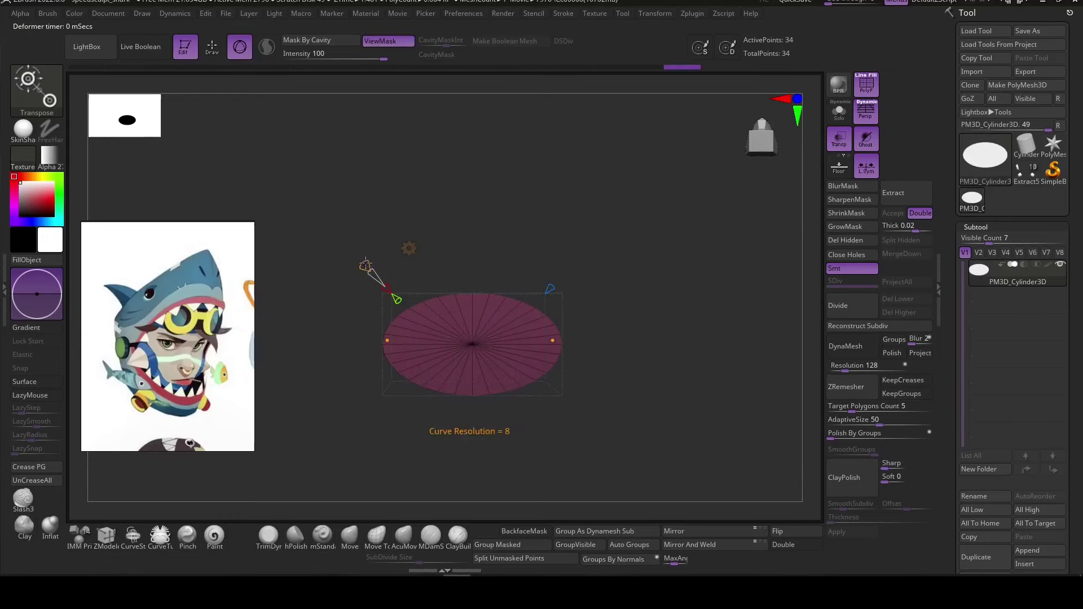
{"action": "left_click", "coordinate": [368, 263]}
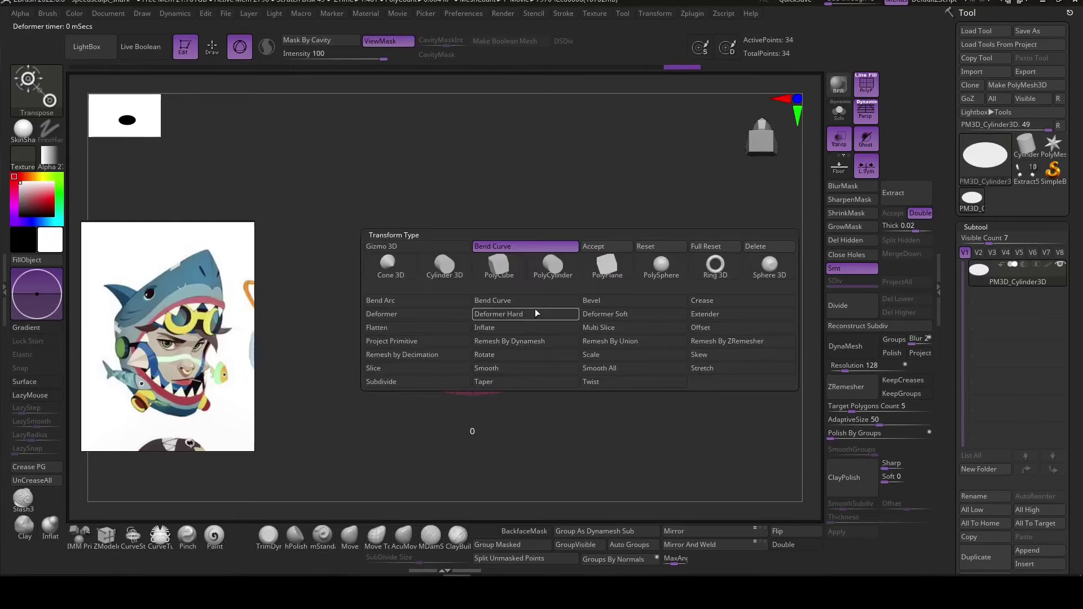
{"action": "left_click", "coordinate": [460, 326]}
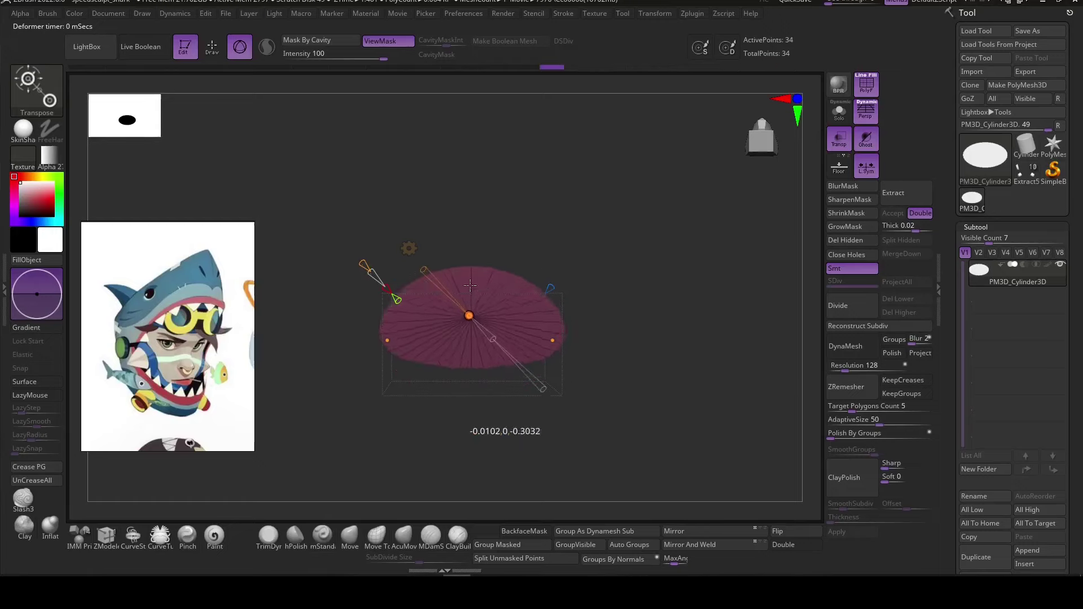
{"action": "left_click_drag", "start_coordinate": [615, 316], "coordinate": [621, 389]}
{"action": "left_click", "coordinate": [408, 248]}
{"action": "left_click", "coordinate": [461, 338]}
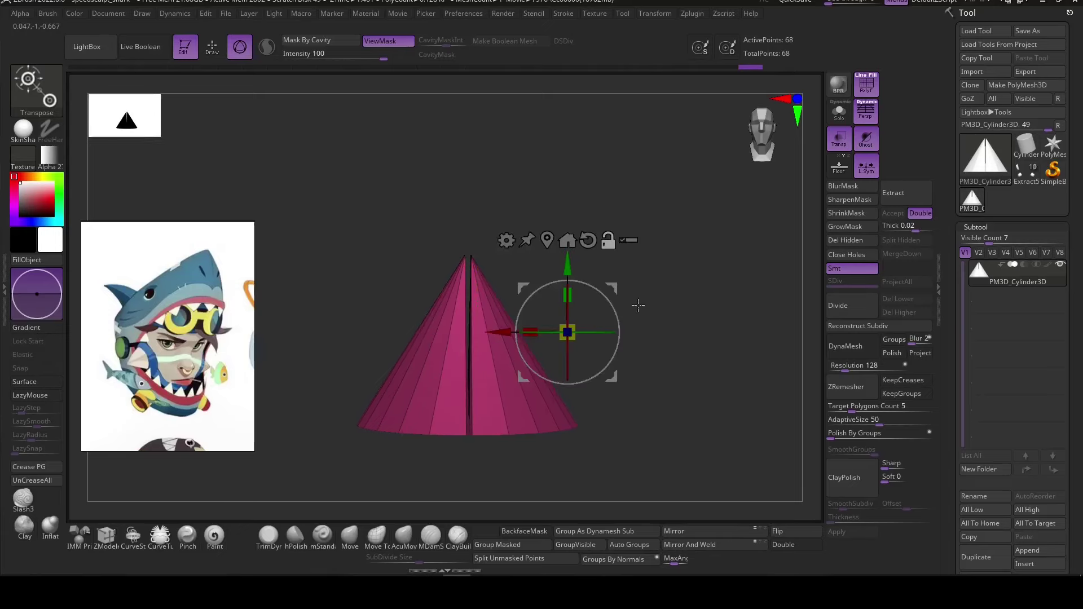
Add an edge loop near the cone's base and save it as an InsertMesh brush.
{"action": "key", "text": "b"}
{"action": "key", "text": "z"}
{"action": "key", "text": "m"}
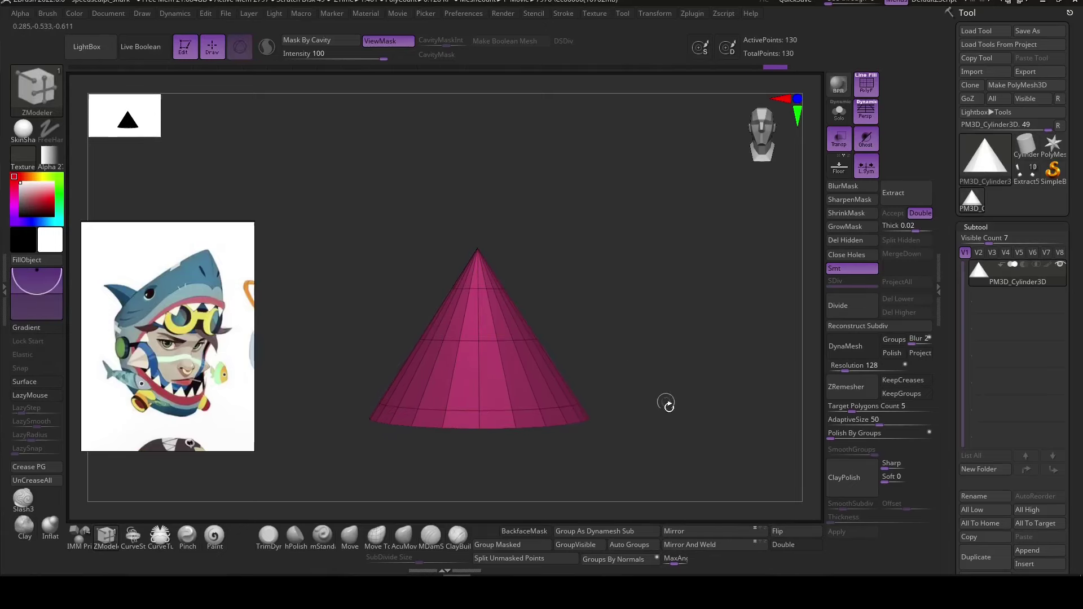
{"action": "left_click_drag", "start_coordinate": [667, 405], "coordinate": [564, 452]}
{"action": "left_click", "coordinate": [403, 535]}
{"action": "left_click_drag", "start_coordinate": [490, 521], "coordinate": [607, 268]}
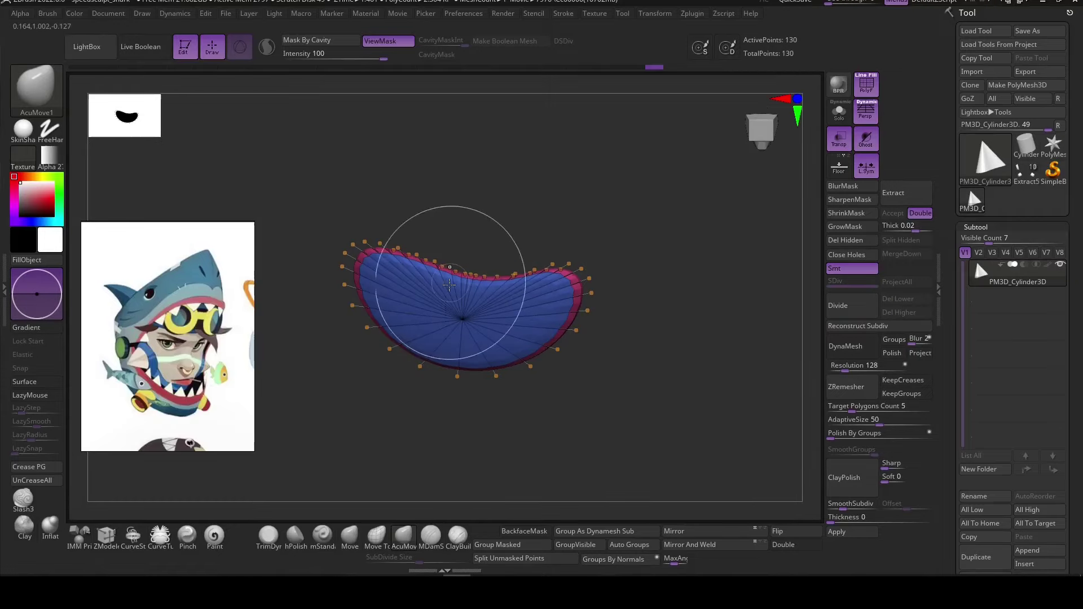
{"action": "left_click_drag", "start_coordinate": [449, 284], "coordinate": [318, 514]}
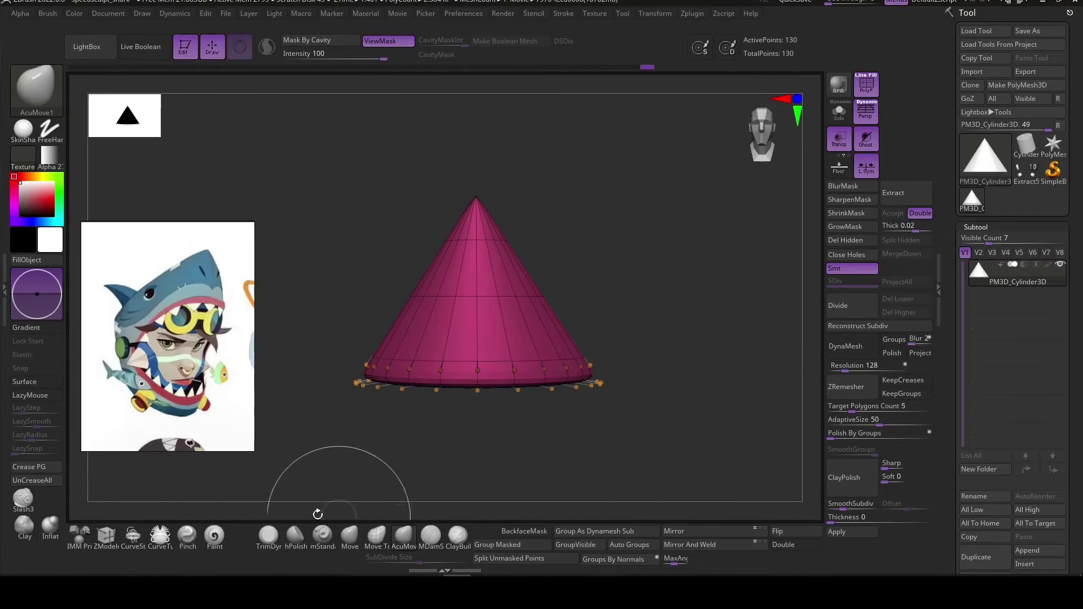
{"action": "key", "text": "b"}
{"action": "left_click", "coordinate": [518, 191]}
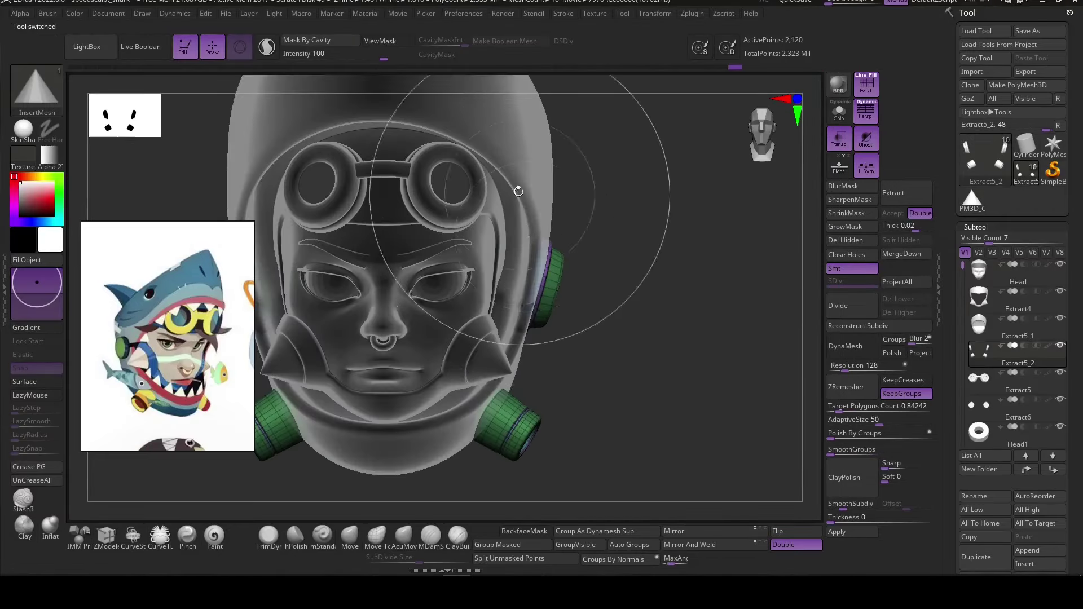
Select Extract5_1, insert the cone, and rotate the first tooth into place by the cheek.
{"action": "left_click", "coordinate": [518, 192], "text": "alt"}
{"action": "left_click_drag", "start_coordinate": [561, 314], "coordinate": [653, 397]}
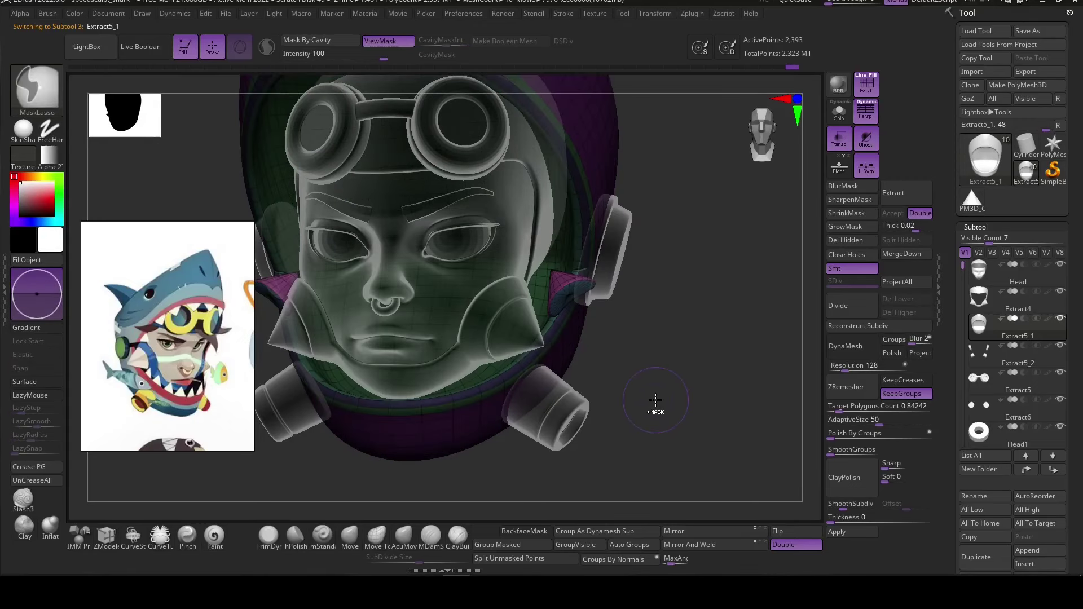
{"action": "left_click_drag", "start_coordinate": [725, 375], "coordinate": [668, 325]}
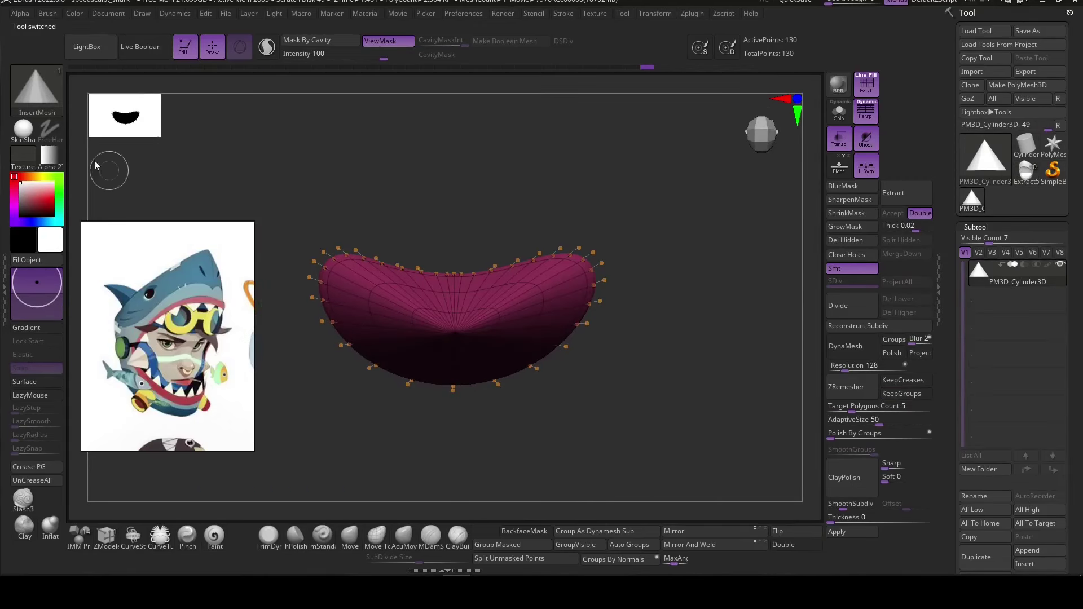
{"action": "key", "text": "b"}
{"action": "left_click", "coordinate": [518, 192]}
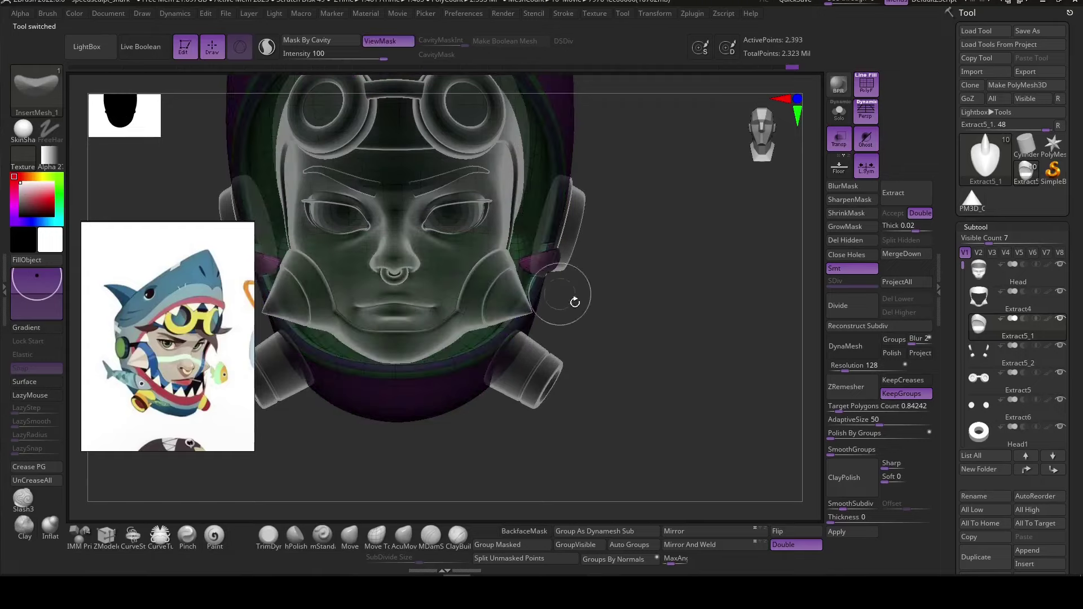
{"action": "left_click_drag", "start_coordinate": [555, 276], "coordinate": [588, 290]}
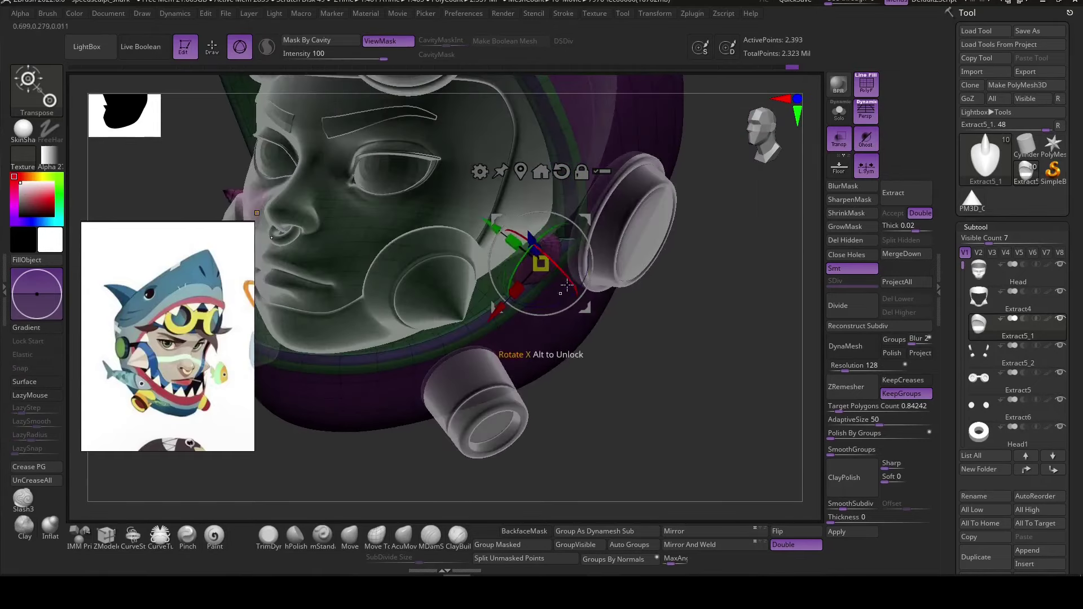
{"action": "left_click_drag", "start_coordinate": [648, 387], "coordinate": [609, 387]}
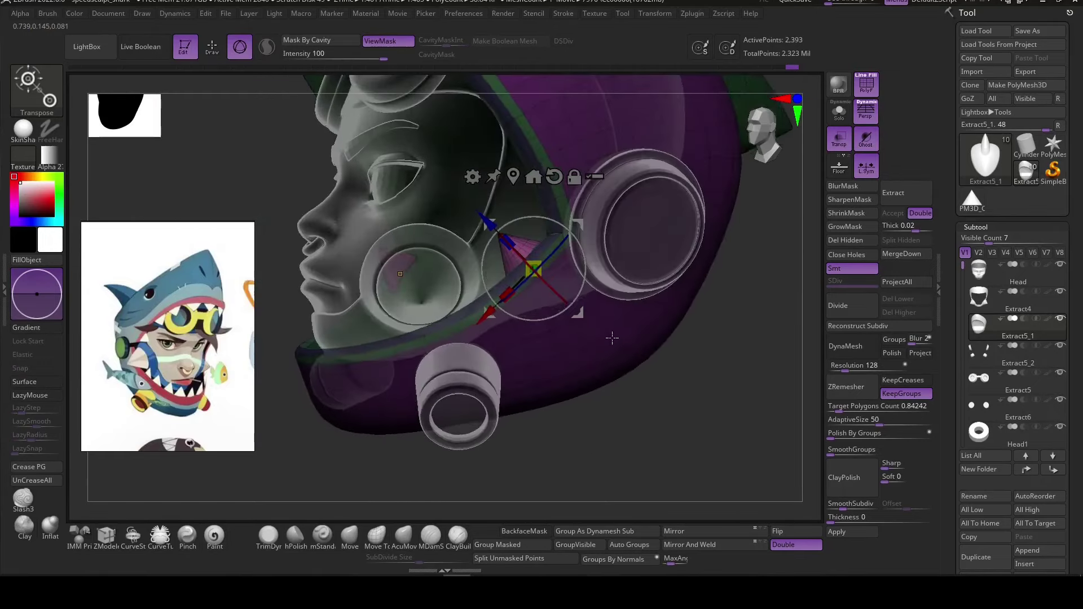
{"action": "mouse_move", "coordinate": [488, 240]}
{"action": "left_mouse_down"}
{"action": "mouse_move", "coordinate": [477, 241]}
{"action": "mouse_move", "coordinate": [514, 322]}
{"action": "left_mouse_up"}
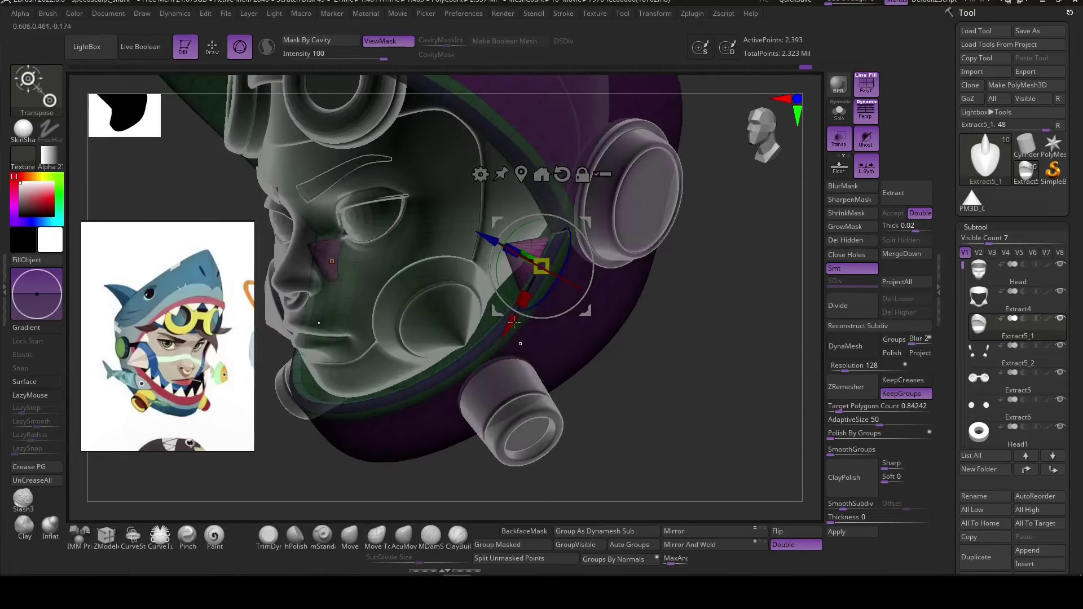
{"action": "left_click_drag", "start_coordinate": [558, 274], "coordinate": [545, 322]}
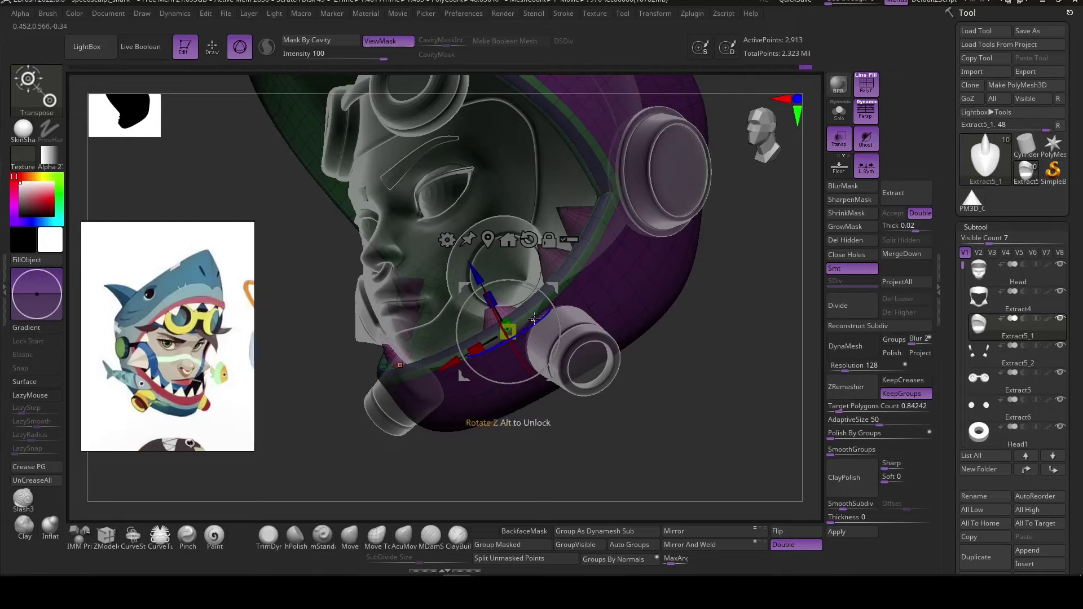
{"action": "mouse_move", "coordinate": [564, 361]}
{"action": "left_mouse_down"}
{"action": "mouse_move", "coordinate": [590, 397]}
{"action": "mouse_move", "coordinate": [600, 444]}
{"action": "mouse_move", "coordinate": [527, 299]}
{"action": "left_mouse_up"}
Duplicate and rotate more teeth along the hood rim beside the jaw.
{"action": "left_click_drag", "start_coordinate": [416, 383], "coordinate": [471, 334]}
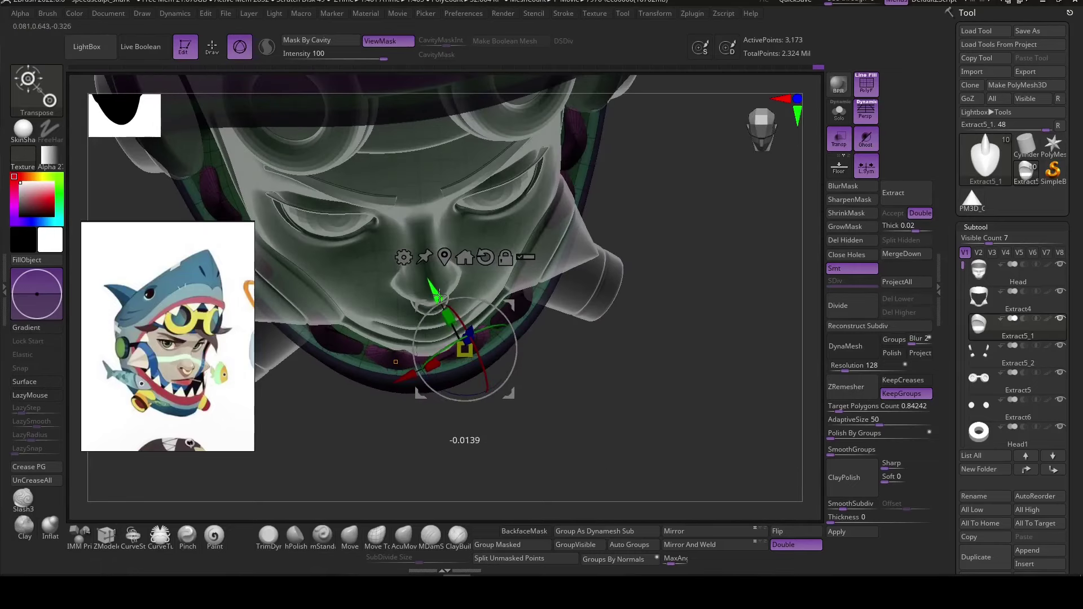
{"action": "left_click_drag", "start_coordinate": [439, 295], "coordinate": [589, 428]}
{"action": "left_click_drag", "start_coordinate": [623, 382], "coordinate": [456, 430]}
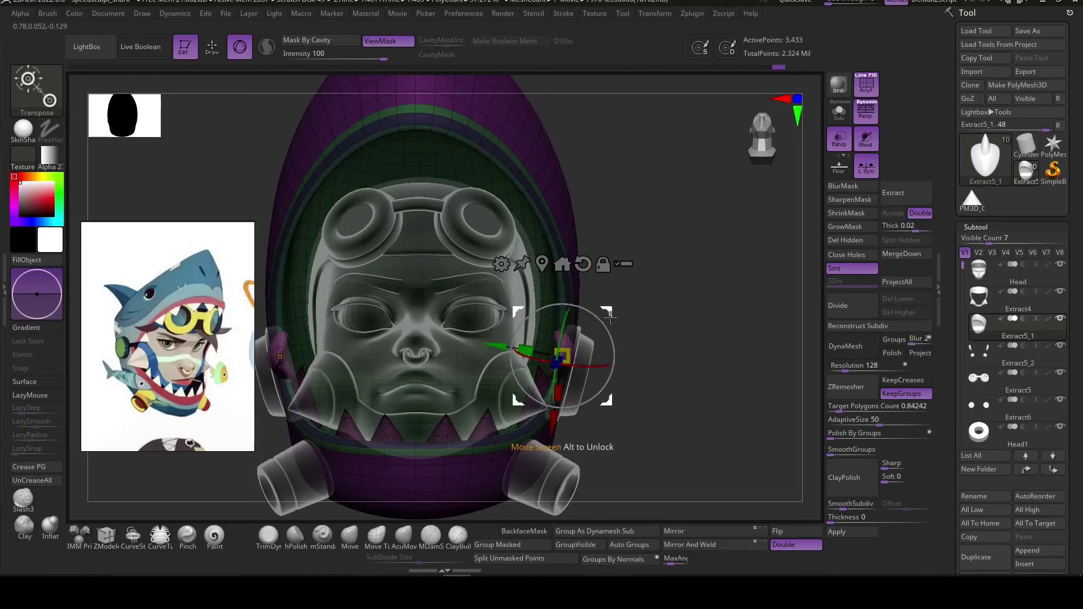
{"action": "left_click_drag", "start_coordinate": [610, 317], "coordinate": [580, 365]}
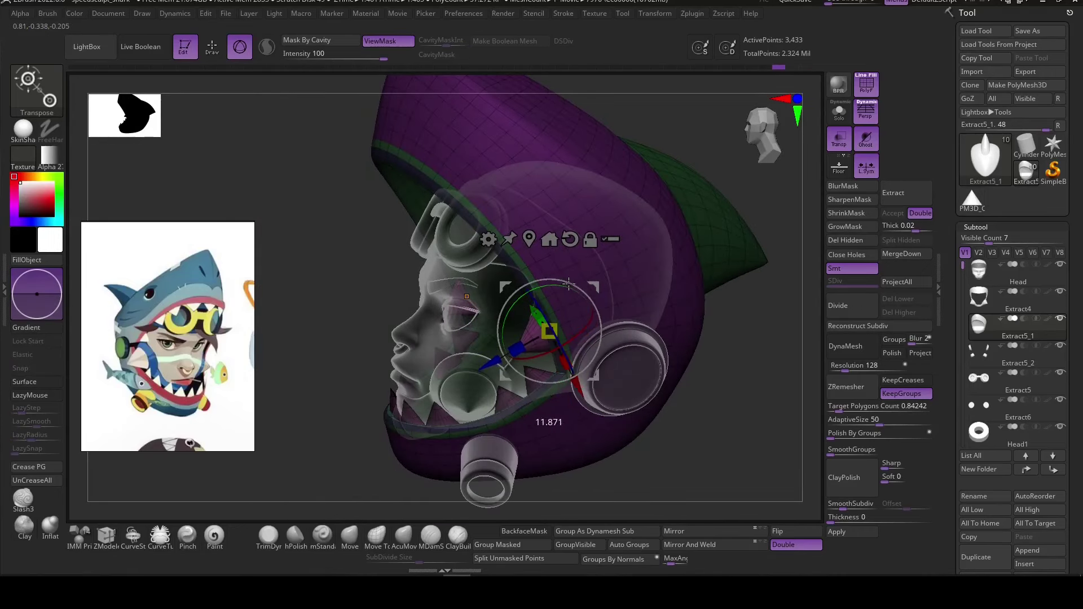
{"action": "left_click_drag", "start_coordinate": [569, 284], "coordinate": [671, 366]}
{"action": "left_click_drag", "start_coordinate": [602, 287], "coordinate": [568, 353]}
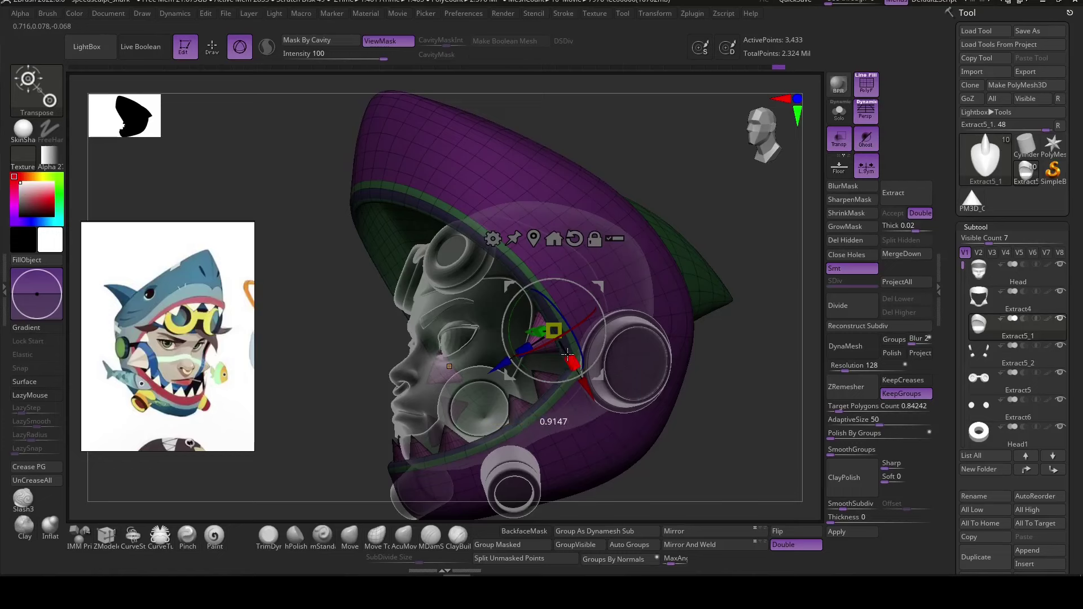
Add further teeth up and across the top of the hood to close the ring.
{"action": "left_click_drag", "start_coordinate": [545, 237], "coordinate": [494, 220]}
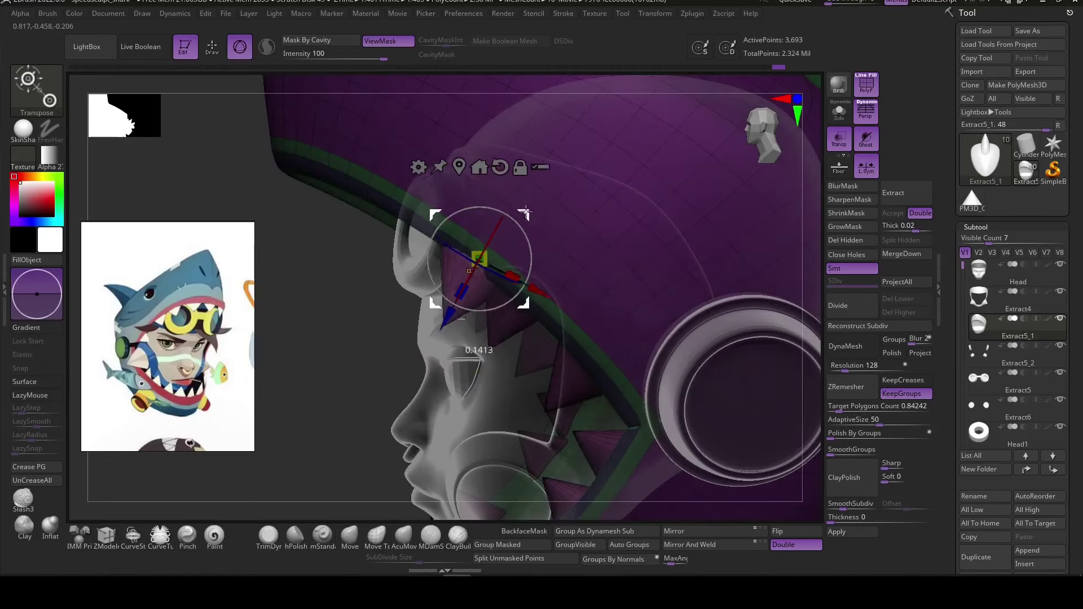
{"action": "left_click_drag", "start_coordinate": [464, 270], "coordinate": [653, 306]}
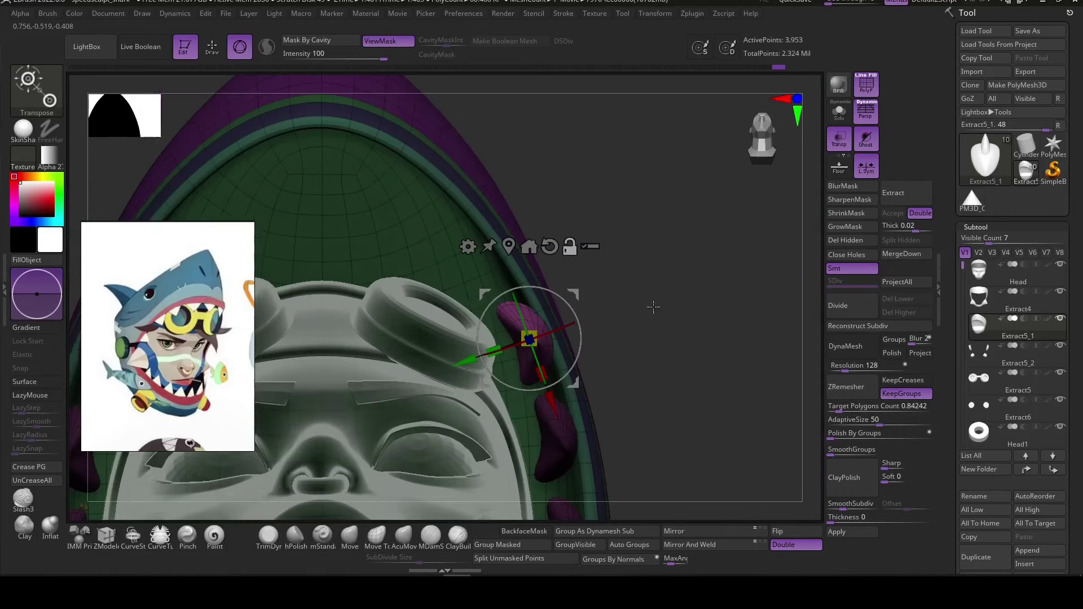
{"action": "mouse_move", "coordinate": [541, 243]}
{"action": "left_mouse_down"}
{"action": "mouse_move", "coordinate": [660, 242]}
{"action": "mouse_move", "coordinate": [560, 271]}
{"action": "left_mouse_up"}
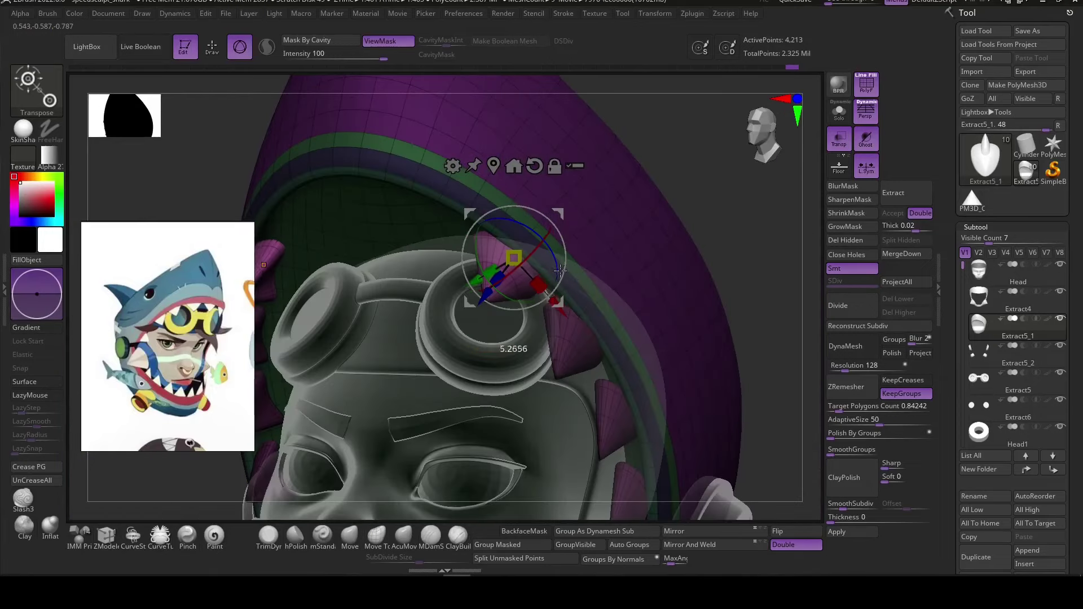
{"action": "left_click_drag", "start_coordinate": [520, 208], "coordinate": [471, 227]}
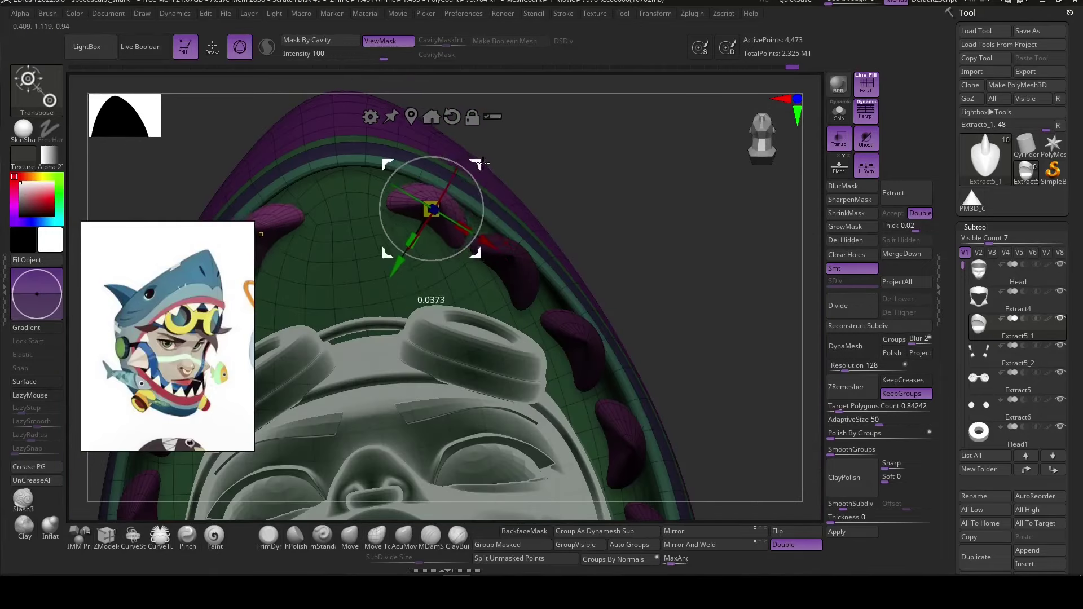
{"action": "mouse_move", "coordinate": [483, 164]}
{"action": "left_mouse_down"}
{"action": "mouse_move", "coordinate": [564, 282]}
{"action": "mouse_move", "coordinate": [693, 370]}
{"action": "mouse_move", "coordinate": [738, 231]}
{"action": "mouse_move", "coordinate": [527, 139]}
{"action": "left_mouse_up"}
{"action": "left_click_drag", "start_coordinate": [614, 135], "coordinate": [730, 262]}
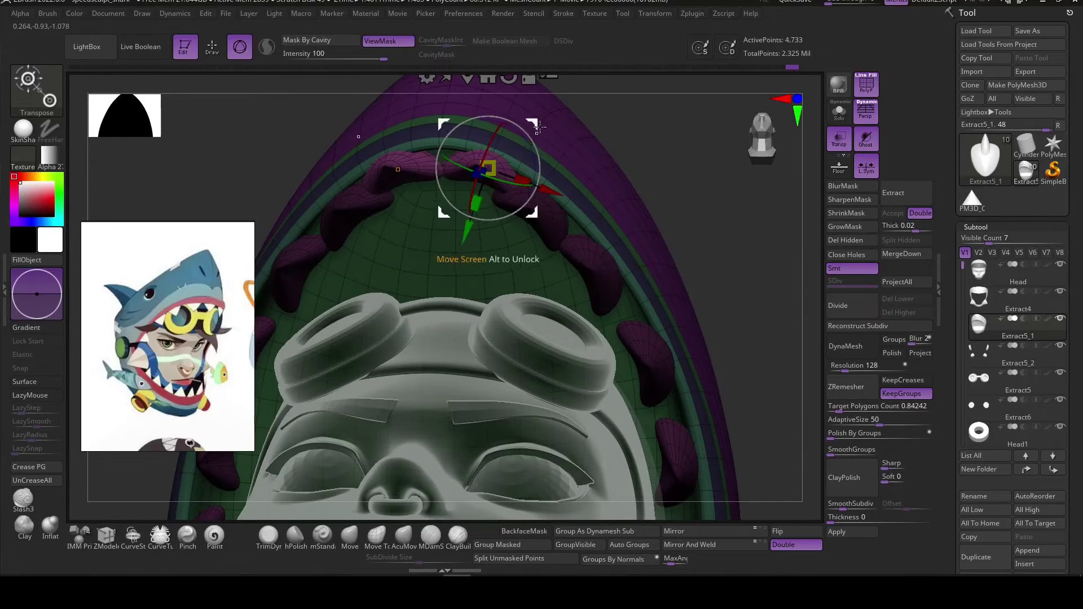
{"action": "mouse_move", "coordinate": [537, 127]}
{"action": "left_mouse_down"}
{"action": "mouse_move", "coordinate": [684, 298]}
{"action": "mouse_move", "coordinate": [677, 339]}
{"action": "mouse_move", "coordinate": [658, 310]}
{"action": "mouse_move", "coordinate": [708, 384]}
{"action": "left_mouse_up"}
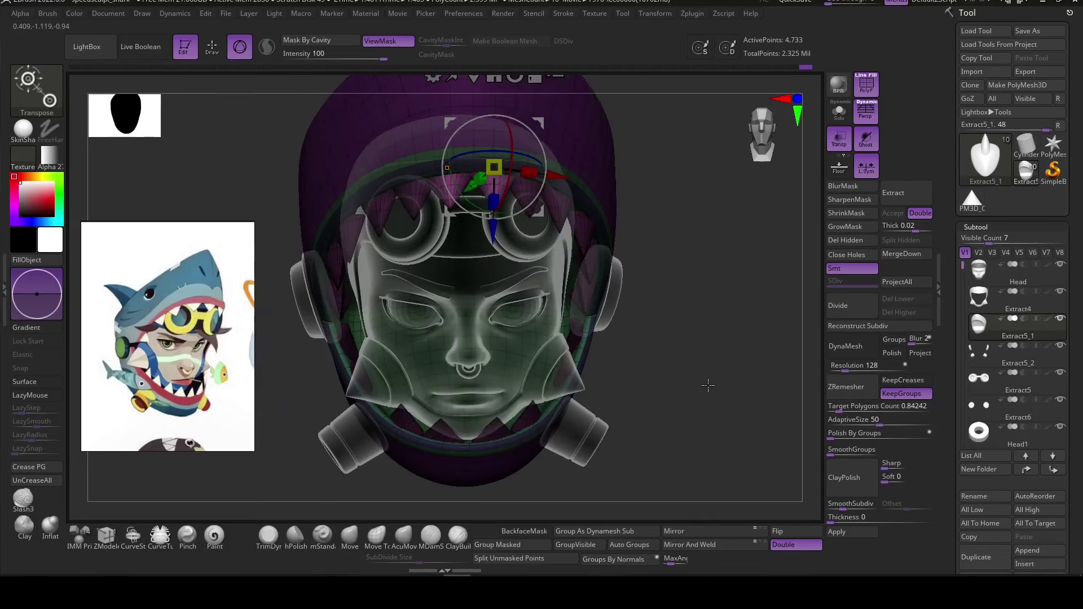
Hide the hood polygons, set ZModeler extrude to Polygroup All, and check the teeth.
{"action": "key", "text": "q"}
{"action": "left_click", "coordinate": [670, 375], "text": "ctrl+shift"}
{"action": "left_click", "coordinate": [661, 365], "text": "ctrl+shift"}
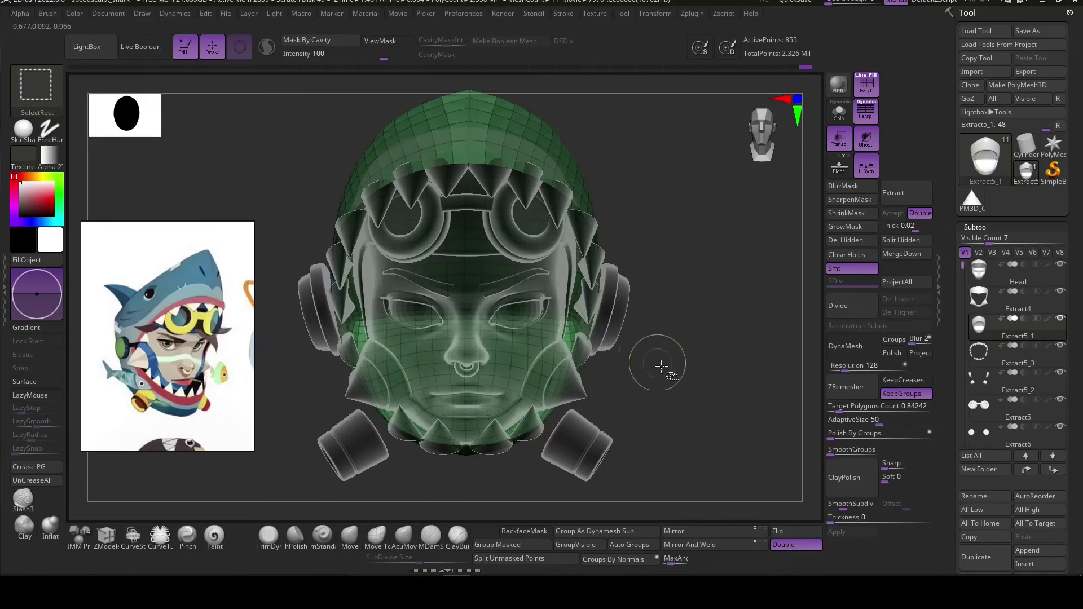
{"action": "mouse_move", "coordinate": [664, 387]}
{"action": "left_mouse_down"}
{"action": "mouse_move", "coordinate": [740, 370]}
{"action": "mouse_move", "coordinate": [603, 330]}
{"action": "left_mouse_up"}
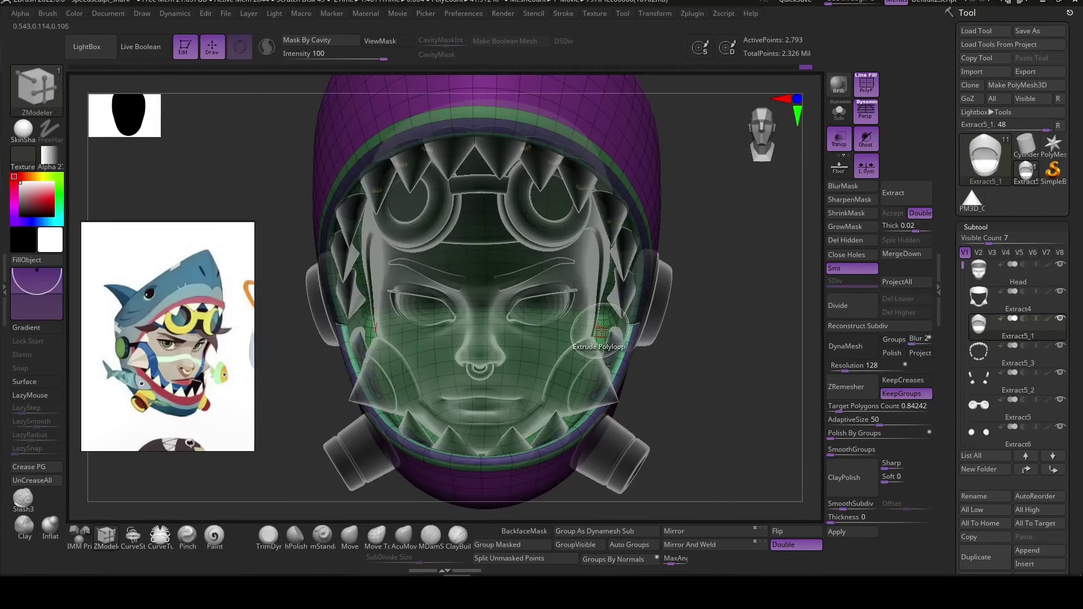
{"action": "key", "text": "space"}
{"action": "left_click", "coordinate": [712, 253]}
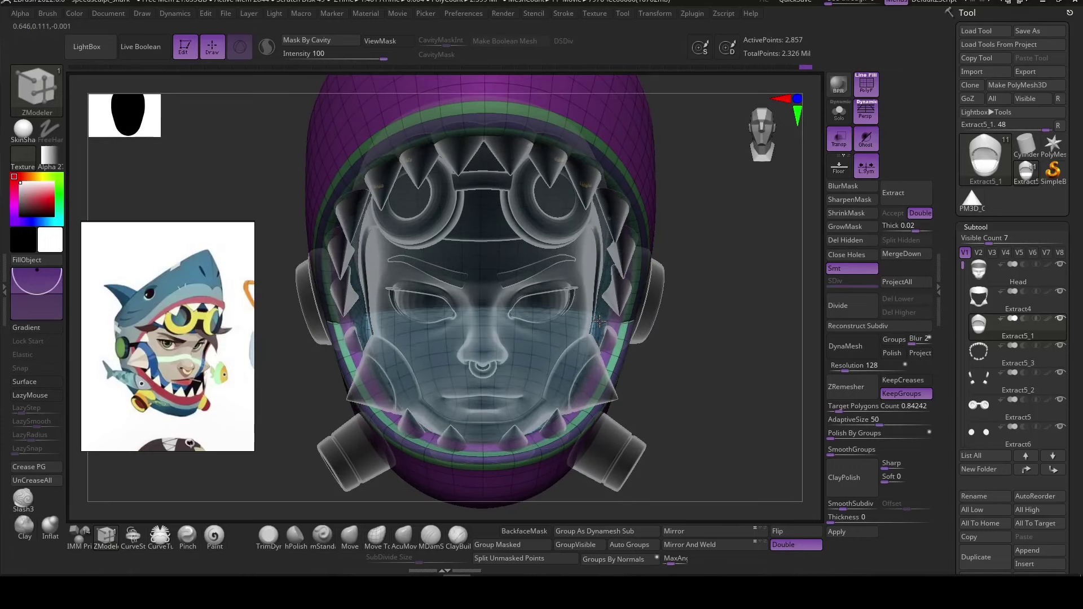
{"action": "mouse_move", "coordinate": [588, 318]}
{"action": "left_mouse_down"}
{"action": "mouse_move", "coordinate": [508, 315]}
{"action": "mouse_move", "coordinate": [587, 327]}
{"action": "mouse_move", "coordinate": [689, 387]}
{"action": "mouse_move", "coordinate": [745, 376]}
{"action": "mouse_move", "coordinate": [721, 370]}
{"action": "left_mouse_up"}
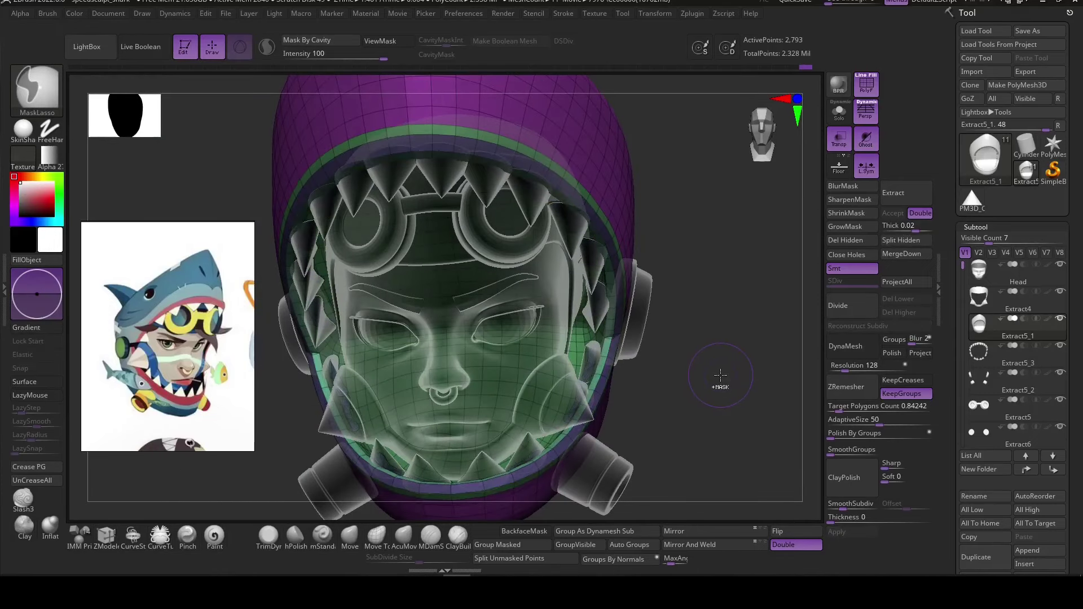
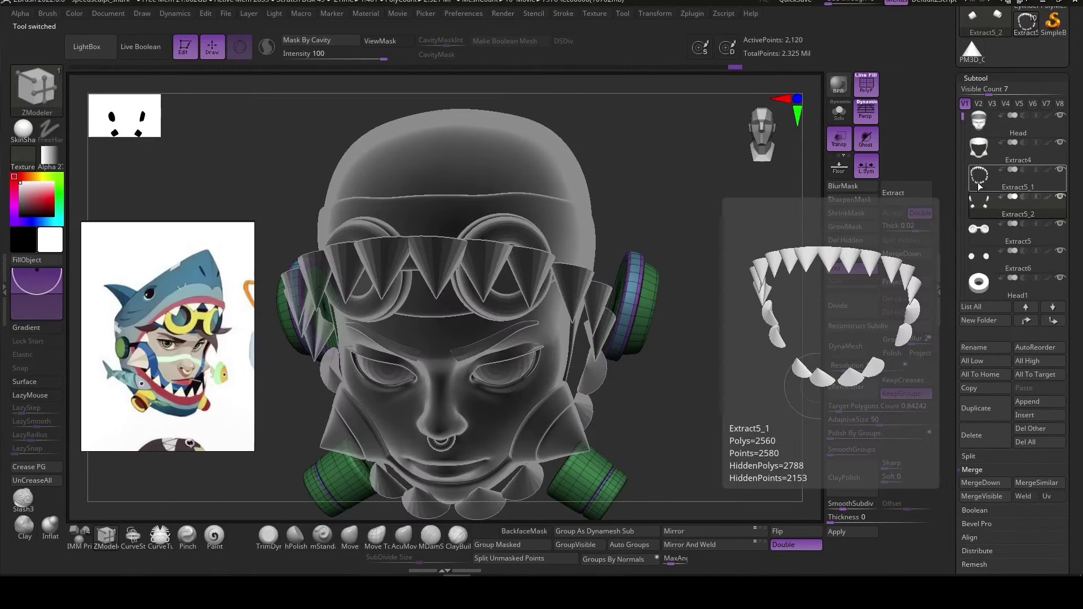
Inset the hood's polygroup with the ZModeler Inset action.
{"action": "mouse_move", "coordinate": [721, 377]}
{"action": "left_mouse_down"}
{"action": "mouse_move", "coordinate": [721, 451]}
{"action": "mouse_move", "coordinate": [820, 398]}
{"action": "left_mouse_up"}
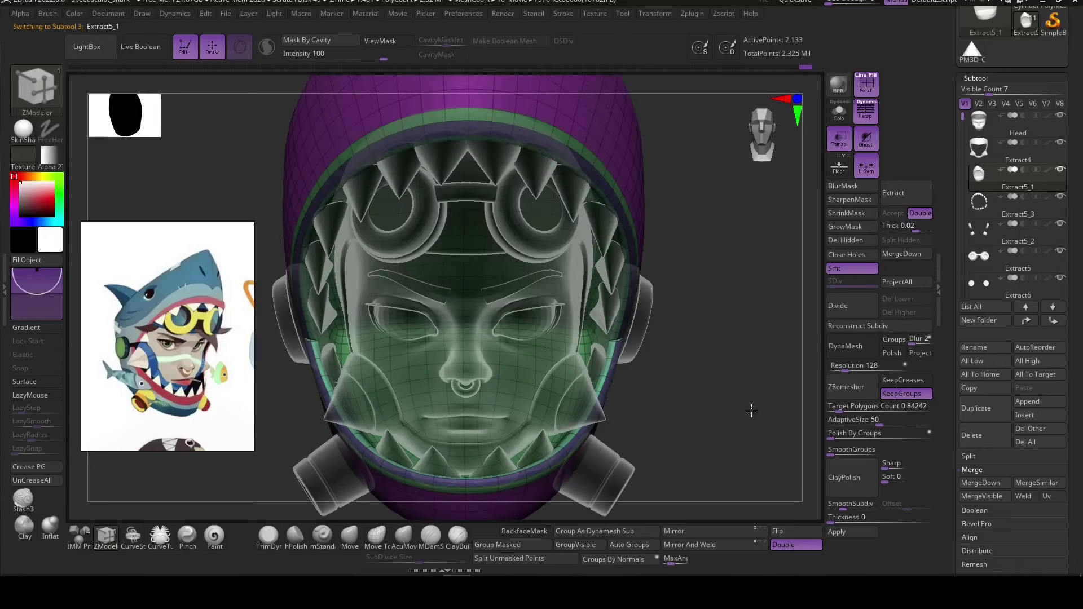
{"action": "key", "text": "space"}
{"action": "left_click", "coordinate": [570, 137]}
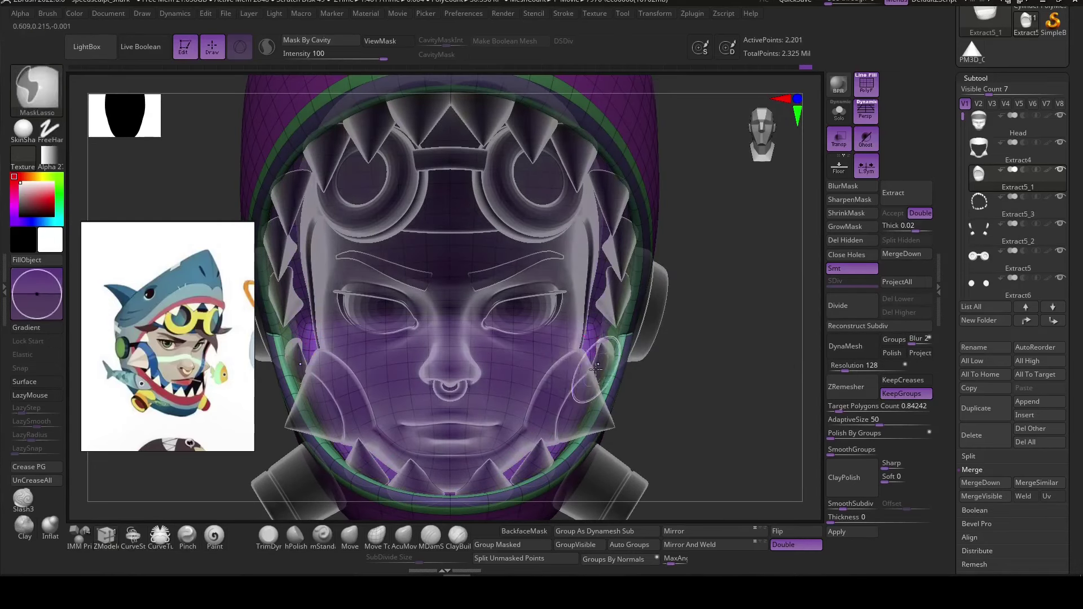
{"action": "key", "text": "space"}
{"action": "left_click", "coordinate": [526, 354]}
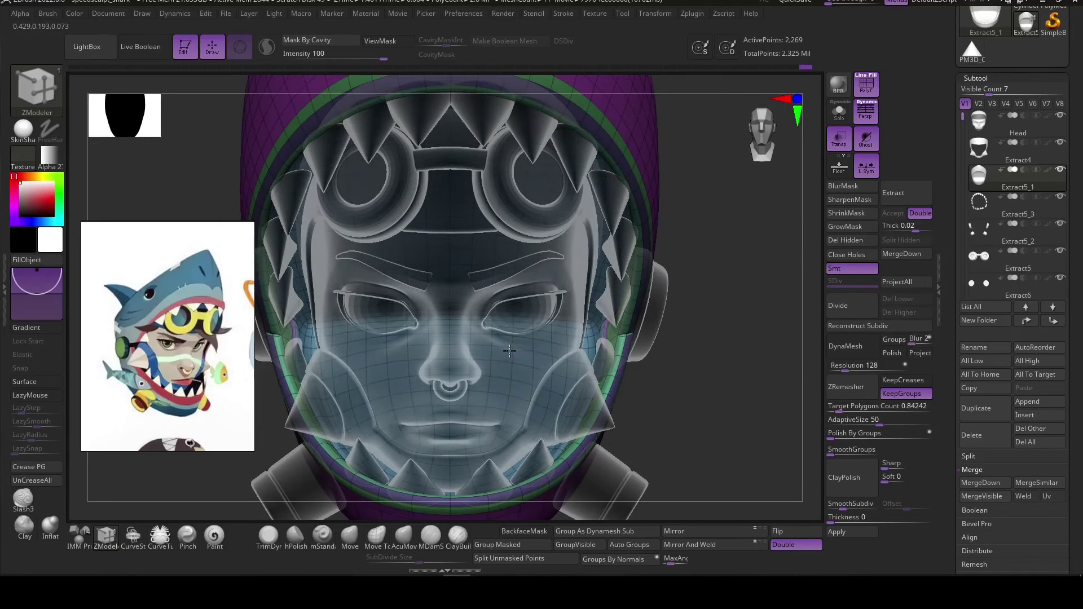
{"action": "mouse_move", "coordinate": [510, 351]}
{"action": "left_mouse_down"}
{"action": "mouse_move", "coordinate": [671, 458]}
{"action": "mouse_move", "coordinate": [601, 352]}
{"action": "mouse_move", "coordinate": [708, 352]}
{"action": "mouse_move", "coordinate": [722, 464]}
{"action": "mouse_move", "coordinate": [581, 356]}
{"action": "left_mouse_up"}
Hide the polyframe, inspect the hood, and mask and clean up its shell.
{"action": "key", "text": "shift+f"}
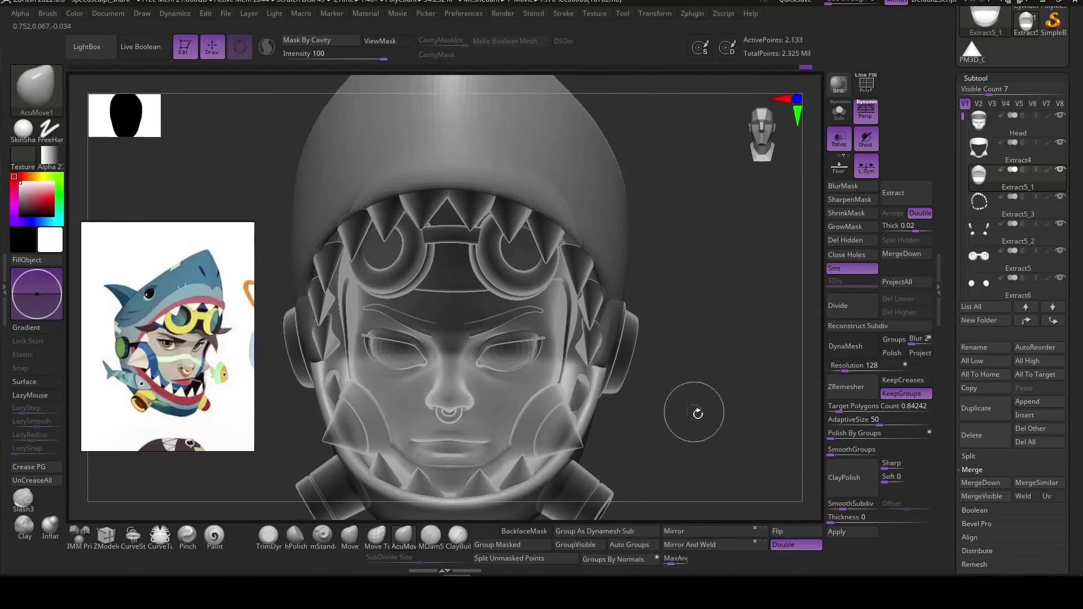
{"action": "mouse_move", "coordinate": [698, 414]}
{"action": "left_mouse_down", "text": "shift"}
{"action": "mouse_move", "coordinate": [679, 411]}
{"action": "mouse_move", "coordinate": [599, 458]}
{"action": "left_mouse_up", "text": "shift"}
{"action": "mouse_move", "coordinate": [676, 259]}
{"action": "left_mouse_down"}
{"action": "mouse_move", "coordinate": [734, 273]}
{"action": "mouse_move", "coordinate": [690, 314]}
{"action": "mouse_move", "coordinate": [653, 236]}
{"action": "mouse_move", "coordinate": [640, 317]}
{"action": "mouse_move", "coordinate": [700, 274]}
{"action": "mouse_move", "coordinate": [685, 322]}
{"action": "left_mouse_up"}
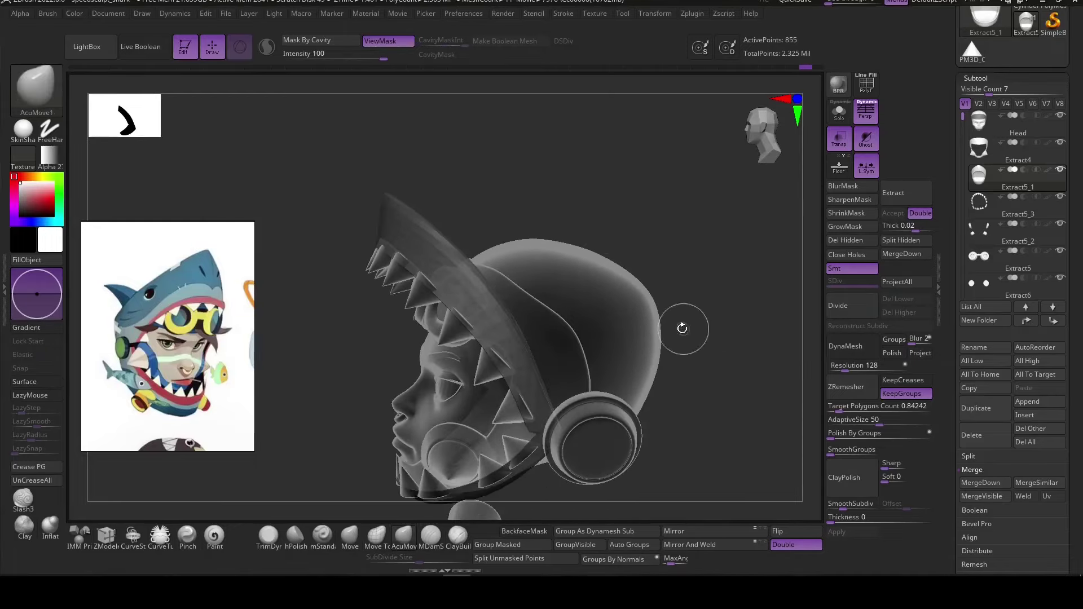
{"action": "key", "text": "b"}
{"action": "key", "text": "m"}
{"action": "key", "text": "p"}
{"action": "mouse_move", "coordinate": [537, 436]}
{"action": "left_mouse_down"}
{"action": "mouse_move", "coordinate": [514, 380]}
{"action": "mouse_move", "coordinate": [658, 374]}
{"action": "left_mouse_up"}
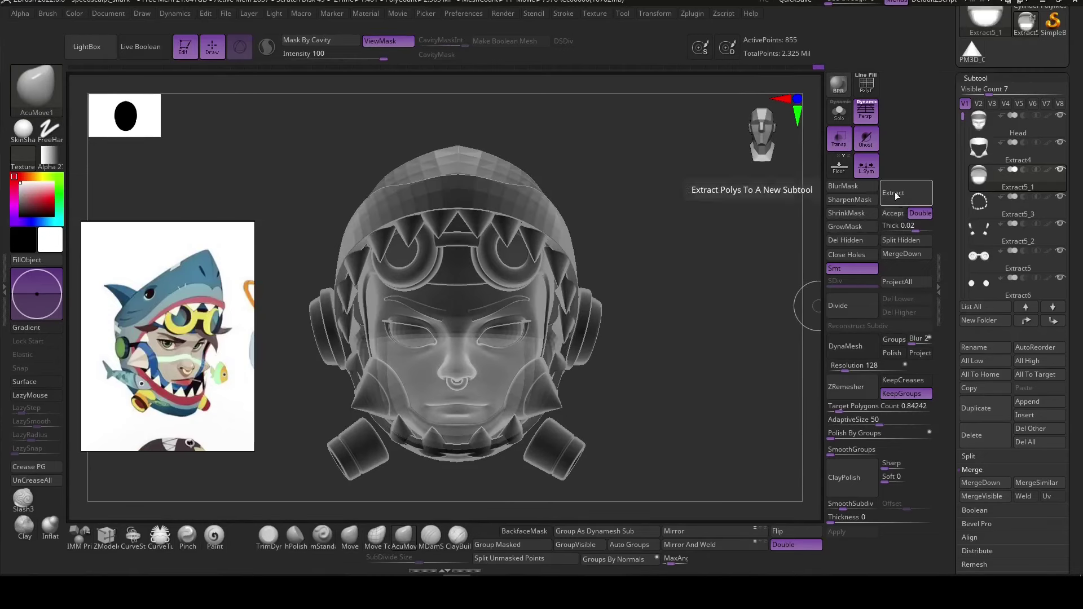
{"action": "key", "text": "ctrl+z"}
{"action": "mouse_move", "coordinate": [775, 348]}
{"action": "left_mouse_down"}
{"action": "mouse_move", "coordinate": [722, 327]}
{"action": "mouse_move", "coordinate": [718, 346]}
{"action": "mouse_move", "coordinate": [705, 304]}
{"action": "mouse_move", "coordinate": [744, 434]}
{"action": "left_mouse_up"}
{"action": "key", "text": "ctrl+z"}
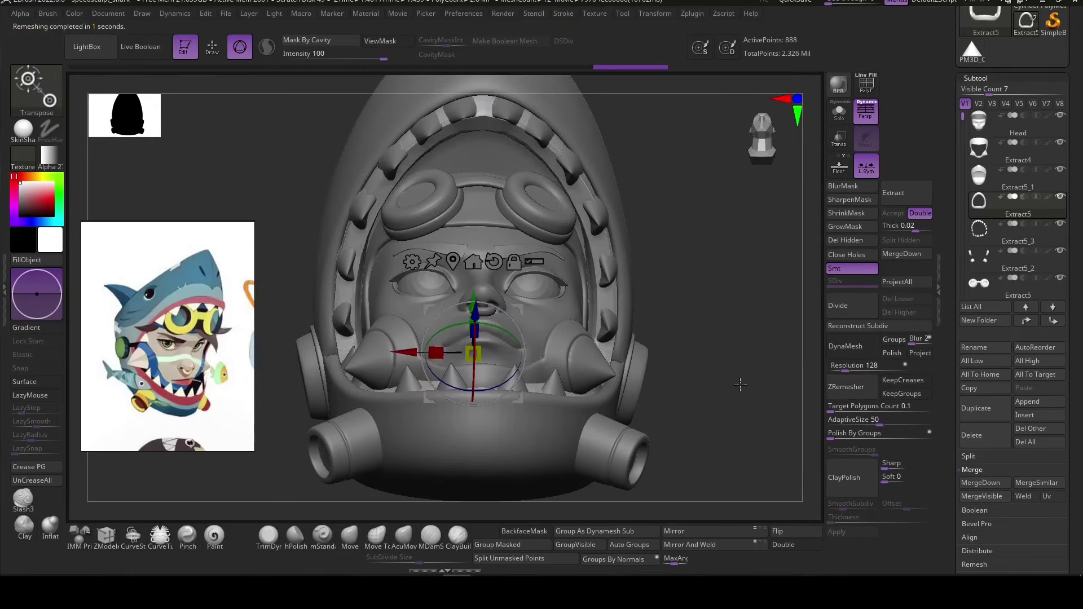
Inspect the hood from several angles and subdivide it to SDiv 5 (227,328 points).
{"action": "key", "text": "ctrl+z"}
{"action": "mouse_move", "coordinate": [592, 478]}
{"action": "left_mouse_down"}
{"action": "mouse_move", "coordinate": [491, 433]}
{"action": "mouse_move", "coordinate": [544, 372]}
{"action": "mouse_move", "coordinate": [697, 414]}
{"action": "left_mouse_up"}
{"action": "mouse_move", "coordinate": [620, 295]}
{"action": "left_mouse_down"}
{"action": "mouse_move", "coordinate": [699, 274]}
{"action": "mouse_move", "coordinate": [762, 276]}
{"action": "left_mouse_up"}
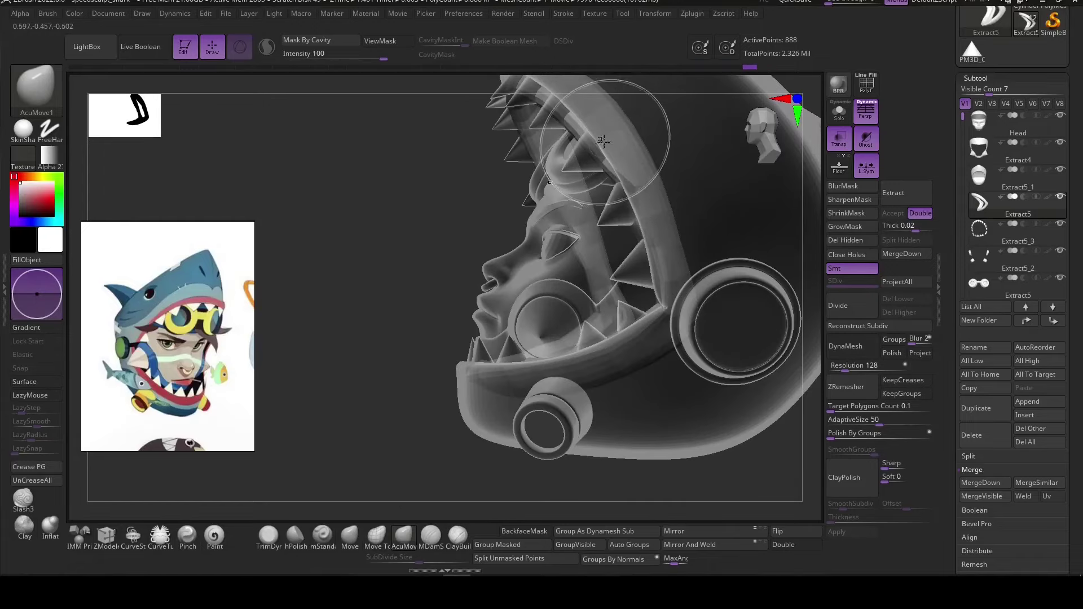
{"action": "mouse_move", "coordinate": [603, 140]}
{"action": "left_mouse_down"}
{"action": "mouse_move", "coordinate": [411, 334]}
{"action": "mouse_move", "coordinate": [341, 353]}
{"action": "mouse_move", "coordinate": [732, 199]}
{"action": "mouse_move", "coordinate": [440, 208]}
{"action": "left_mouse_up"}
{"action": "mouse_move", "coordinate": [599, 210]}
{"action": "left_mouse_down"}
{"action": "mouse_move", "coordinate": [450, 219]}
{"action": "mouse_move", "coordinate": [502, 218]}
{"action": "left_mouse_up"}
{"action": "mouse_move", "coordinate": [588, 167]}
{"action": "left_mouse_down"}
{"action": "mouse_move", "coordinate": [514, 265]}
{"action": "mouse_move", "coordinate": [549, 259]}
{"action": "left_mouse_up"}
{"action": "mouse_move", "coordinate": [417, 248]}
{"action": "left_mouse_down"}
{"action": "mouse_move", "coordinate": [692, 336]}
{"action": "mouse_move", "coordinate": [718, 314]}
{"action": "mouse_move", "coordinate": [397, 316]}
{"action": "left_mouse_up"}
{"action": "key", "text": "ctrl+d"}
{"action": "key", "text": "ctrl+d"}
{"action": "key", "text": "ctrl+d"}
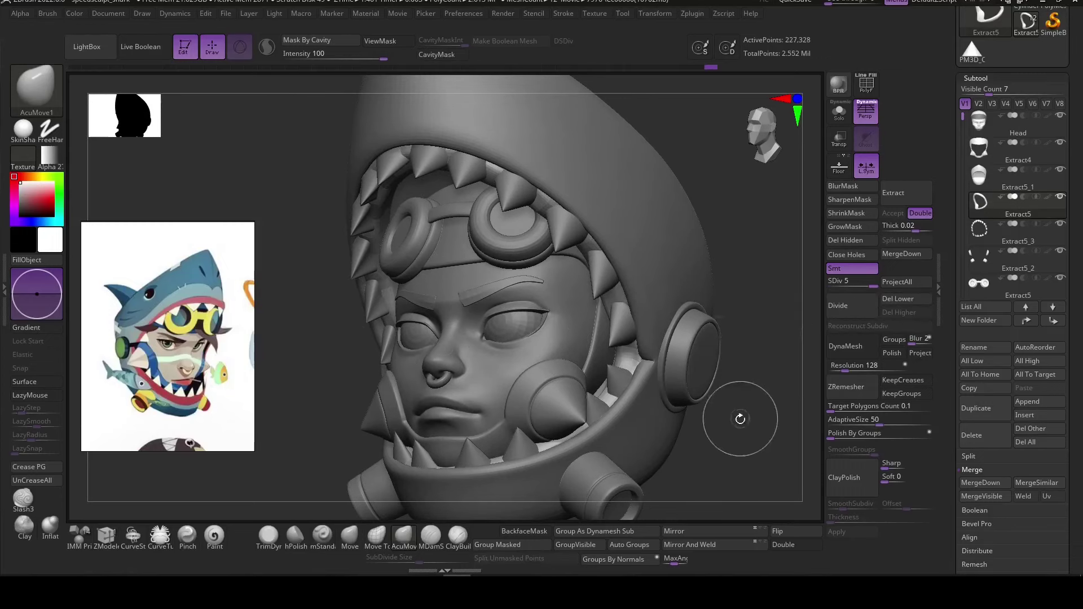
{"action": "left_click_drag", "start_coordinate": [737, 416], "coordinate": [725, 367], "text": "shift"}
{"action": "mouse_move", "coordinate": [515, 177]}
{"action": "left_mouse_down"}
{"action": "mouse_move", "coordinate": [474, 179]}
{"action": "mouse_move", "coordinate": [679, 174]}
{"action": "mouse_move", "coordinate": [540, 188]}
{"action": "mouse_move", "coordinate": [643, 237]}
{"action": "left_mouse_up"}
Select the teeth ring subtool and adjust it with Transpose.
{"action": "left_click", "coordinate": [616, 359], "text": "alt"}
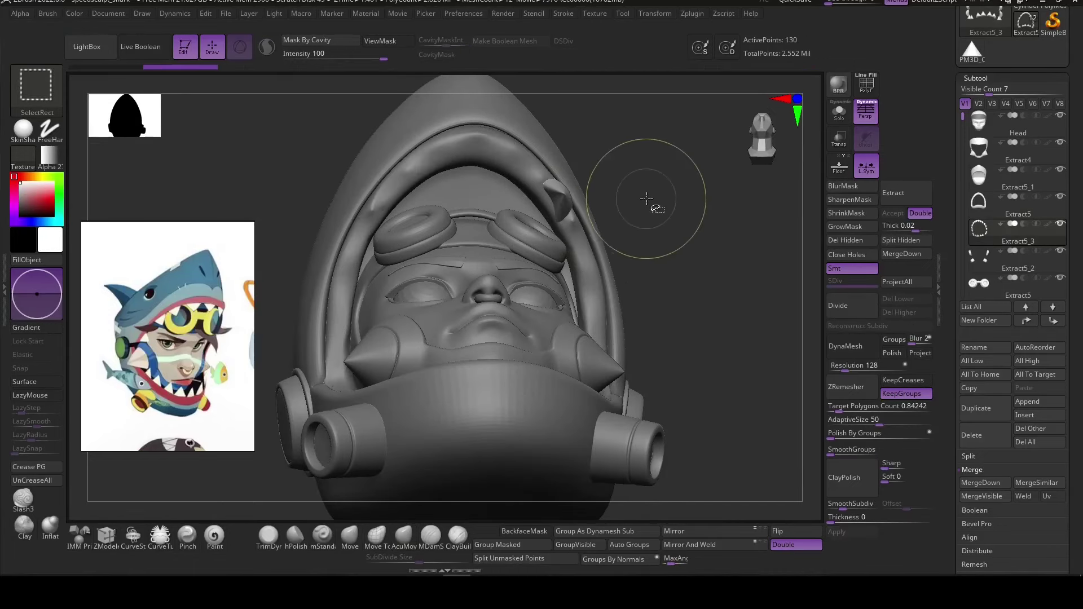
{"action": "key", "text": "w"}
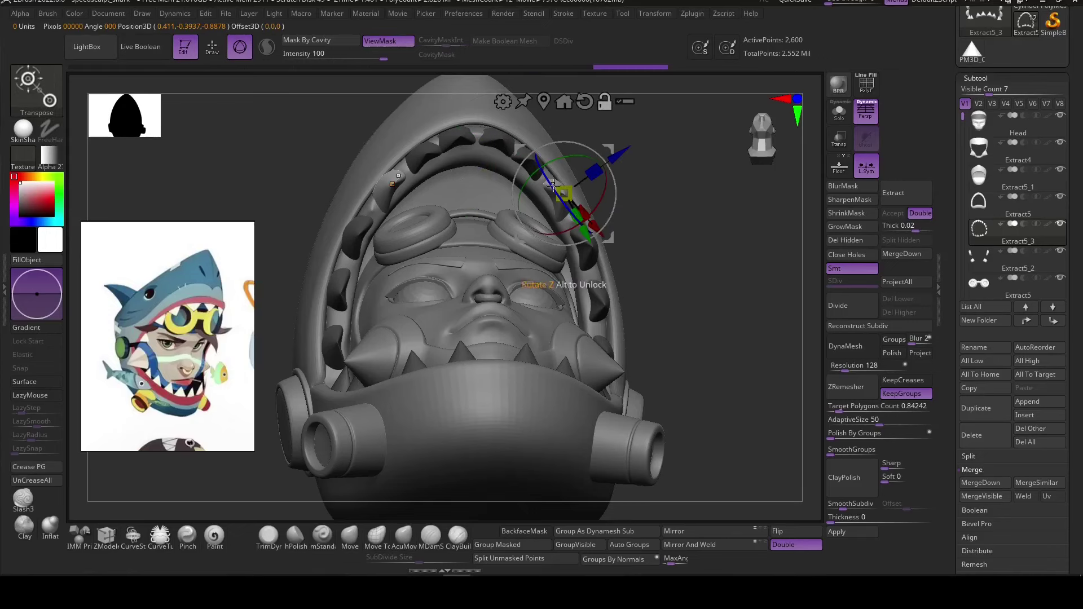
{"action": "mouse_move", "coordinate": [616, 196]}
{"action": "left_mouse_down"}
{"action": "mouse_move", "coordinate": [686, 247]}
{"action": "mouse_move", "coordinate": [616, 206]}
{"action": "left_mouse_up"}
{"action": "key", "text": "q"}
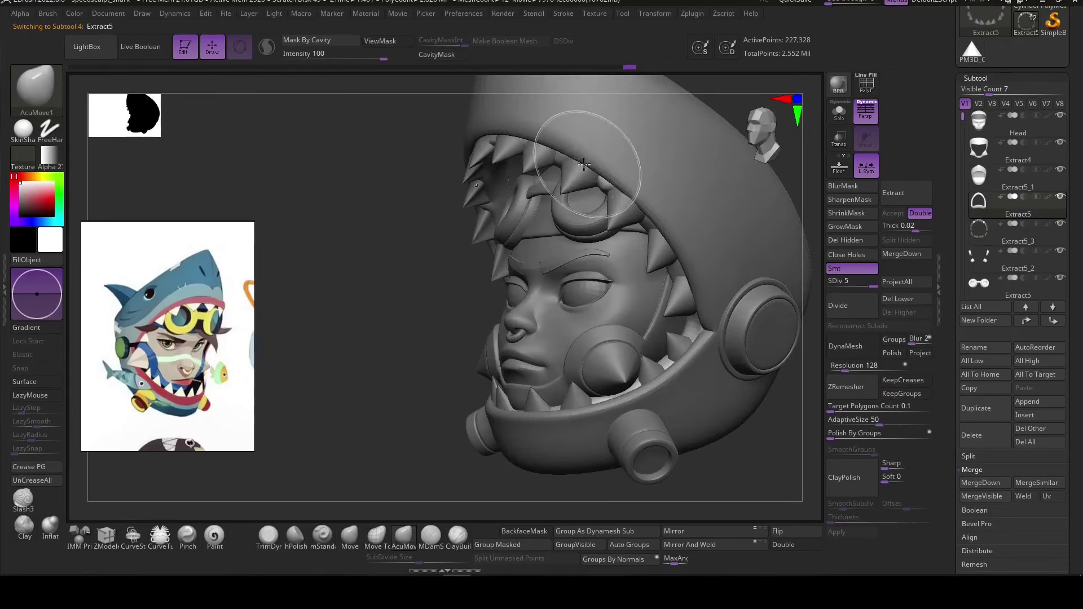
Reshape the hood with the Move and ClayBuildup brushes.
{"action": "left_click", "coordinate": [617, 205], "text": "alt"}
{"action": "mouse_move", "coordinate": [429, 315]}
{"action": "left_mouse_down"}
{"action": "mouse_move", "coordinate": [383, 328]}
{"action": "mouse_move", "coordinate": [372, 361]}
{"action": "left_mouse_up"}
{"action": "left_click", "coordinate": [350, 535]}
{"action": "mouse_move", "coordinate": [418, 328]}
{"action": "left_mouse_down"}
{"action": "mouse_move", "coordinate": [459, 254]}
{"action": "mouse_move", "coordinate": [390, 265]}
{"action": "mouse_move", "coordinate": [483, 136]}
{"action": "mouse_move", "coordinate": [474, 508]}
{"action": "left_mouse_up"}
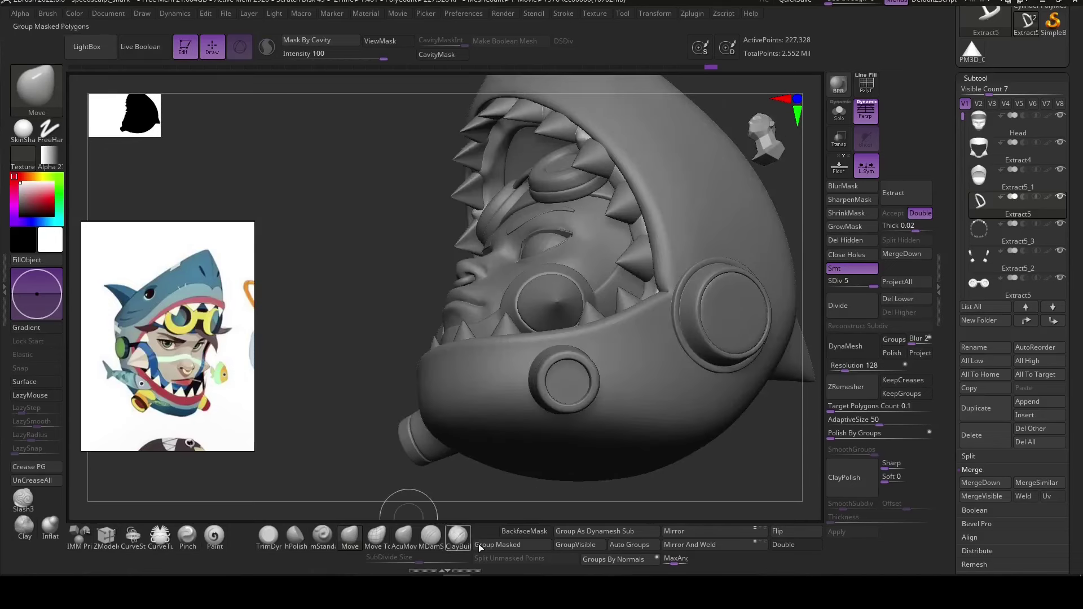
{"action": "left_click", "coordinate": [457, 535]}
{"action": "mouse_move", "coordinate": [485, 154]}
{"action": "right_mouse_down", "text": "ctrl"}
{"action": "mouse_move", "coordinate": [456, 213]}
{"action": "mouse_move", "coordinate": [466, 212]}
{"action": "right_mouse_up", "text": "ctrl"}
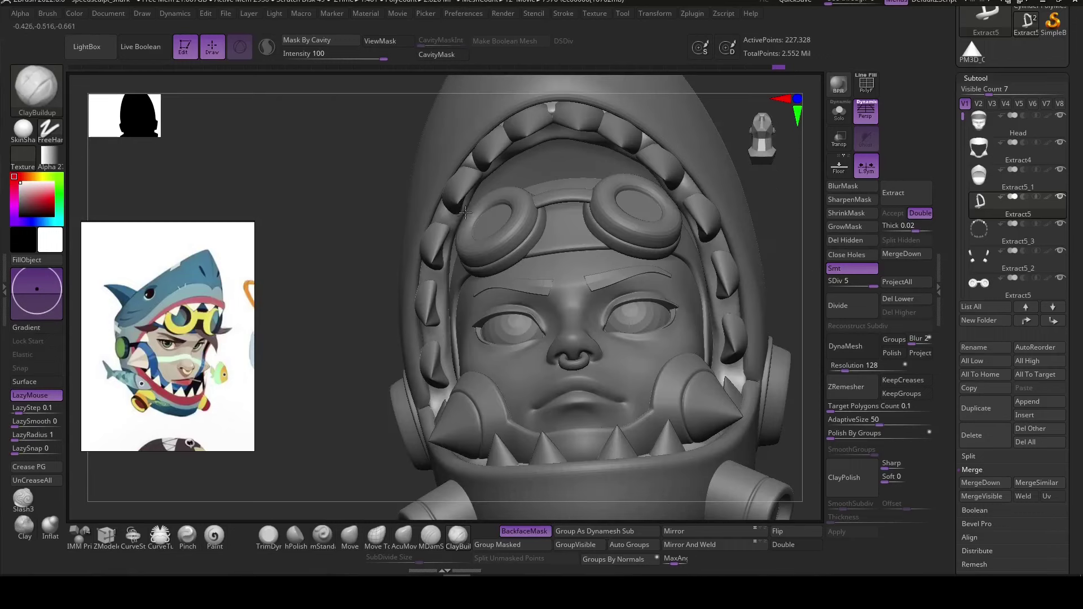
{"action": "right_click_drag", "start_coordinate": [445, 349], "coordinate": [445, 288]}
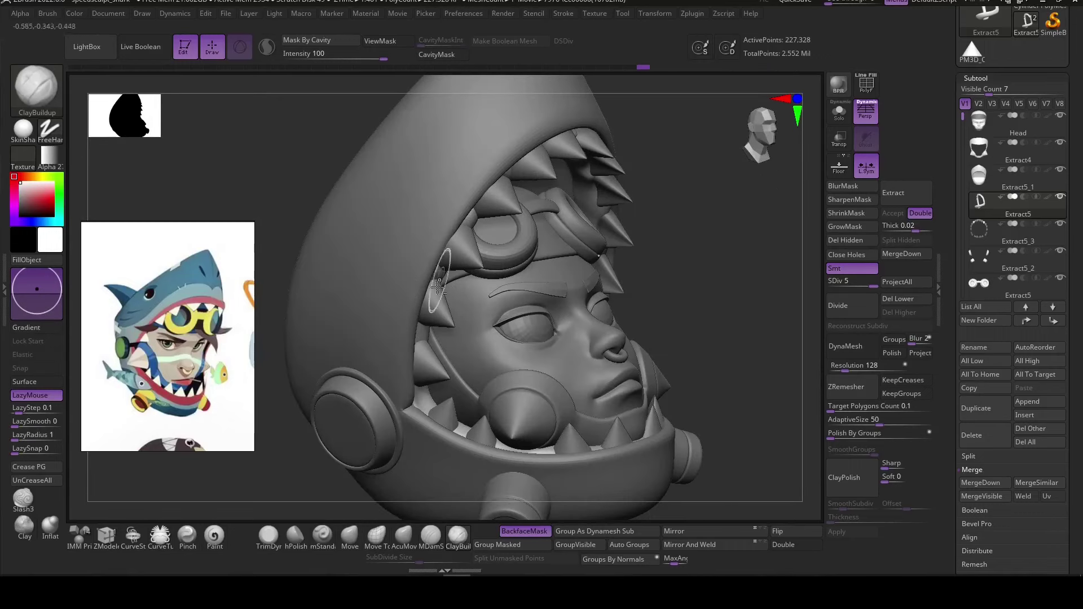
{"action": "mouse_move", "coordinate": [419, 331]}
{"action": "right_mouse_down"}
{"action": "mouse_move", "coordinate": [440, 393]}
{"action": "mouse_move", "coordinate": [720, 377]}
{"action": "right_mouse_up"}
{"action": "mouse_move", "coordinate": [652, 344]}
{"action": "right_mouse_down"}
{"action": "mouse_move", "coordinate": [631, 341]}
{"action": "mouse_move", "coordinate": [720, 395]}
{"action": "mouse_move", "coordinate": [718, 445]}
{"action": "mouse_move", "coordinate": [534, 473]}
{"action": "mouse_move", "coordinate": [543, 433]}
{"action": "right_mouse_up"}
{"action": "key", "text": "f"}
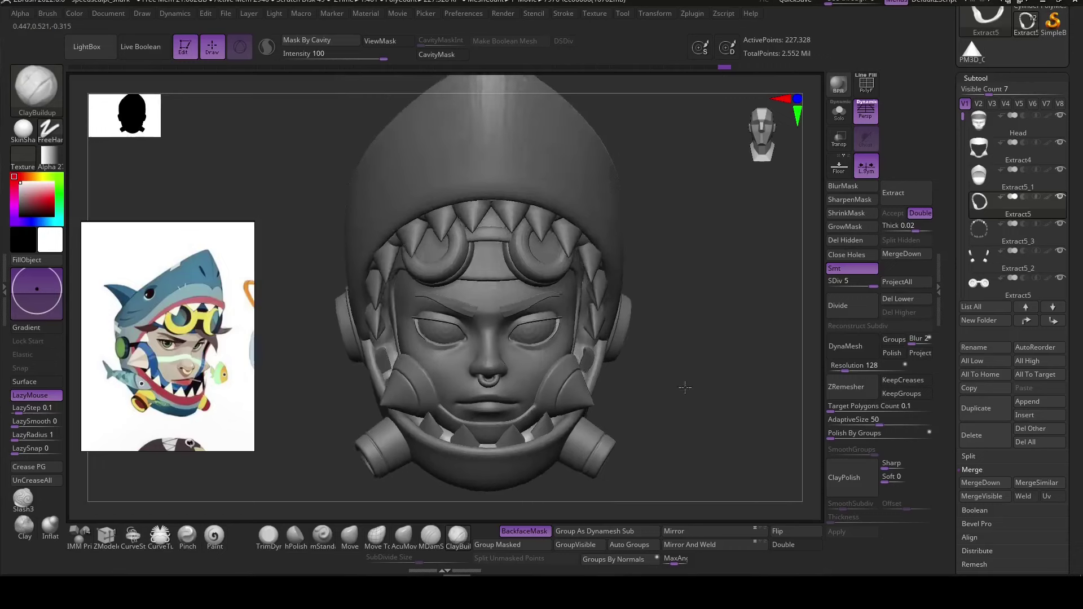
{"action": "mouse_move", "coordinate": [684, 382]}
{"action": "right_mouse_down"}
{"action": "mouse_move", "coordinate": [699, 446]}
{"action": "mouse_move", "coordinate": [466, 267]}
{"action": "right_mouse_up"}
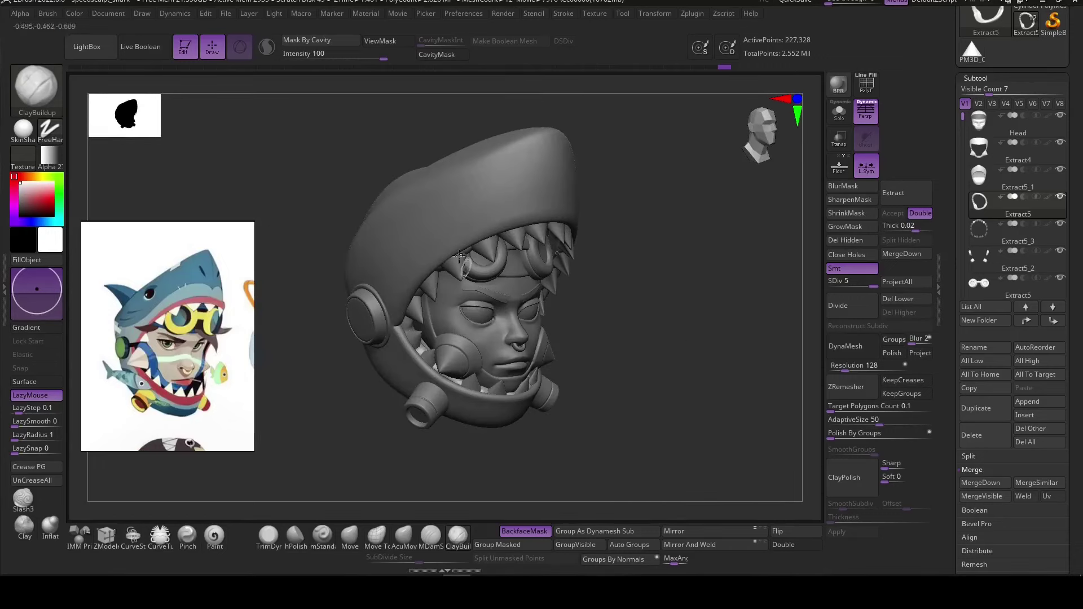
Select the outer hood shell subtool Extract5_1.
{"action": "left_click", "coordinate": [451, 226], "text": "alt"}
{"action": "right_click_drag", "start_coordinate": [694, 383], "coordinate": [727, 352]}
{"action": "key", "text": "space"}
Subdivide the hood one more level and review it from several angles.
{"action": "key", "text": "f"}
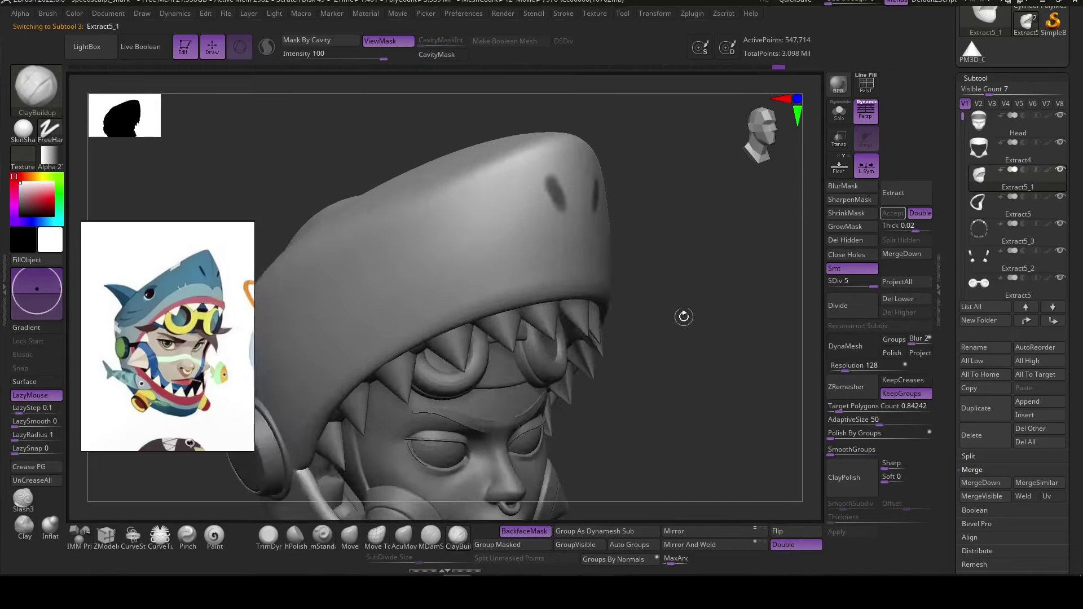
{"action": "right_click_drag", "start_coordinate": [684, 314], "coordinate": [525, 194]}
{"action": "key", "text": "ctrl+d"}
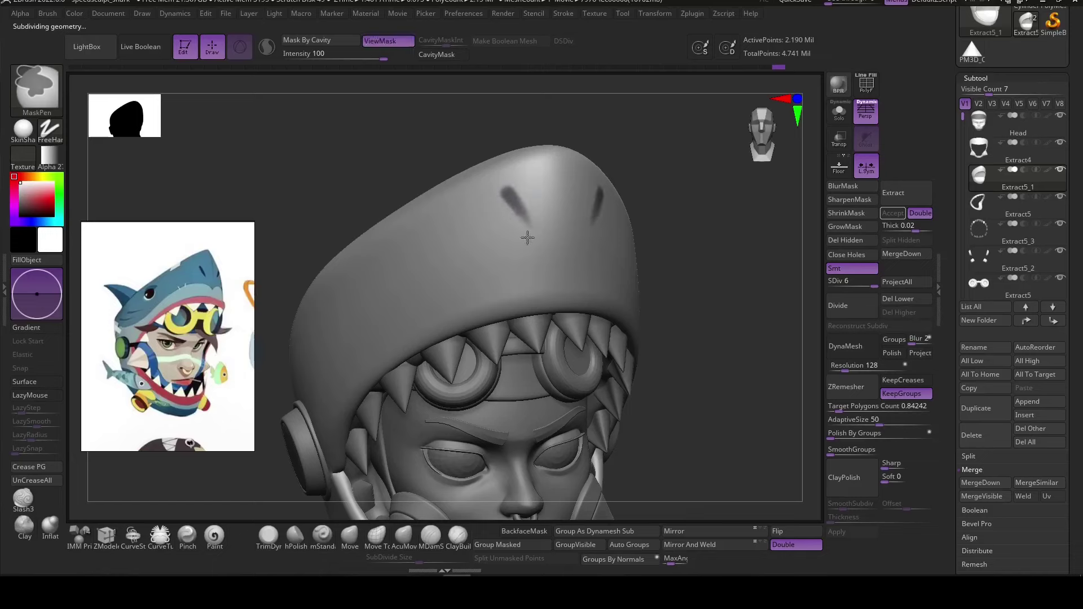
{"action": "mouse_move", "coordinate": [682, 272]}
{"action": "right_mouse_down"}
{"action": "mouse_move", "coordinate": [636, 374]}
{"action": "mouse_move", "coordinate": [623, 357]}
{"action": "mouse_move", "coordinate": [712, 338]}
{"action": "right_mouse_up"}
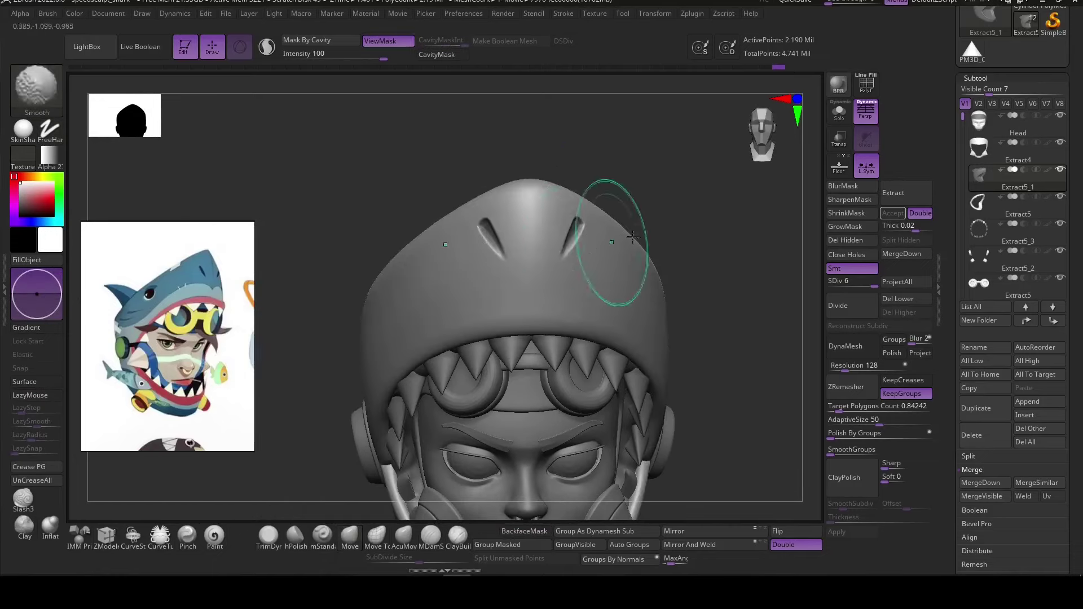
{"action": "key", "text": "space"}
{"action": "key", "text": "ctrl"}
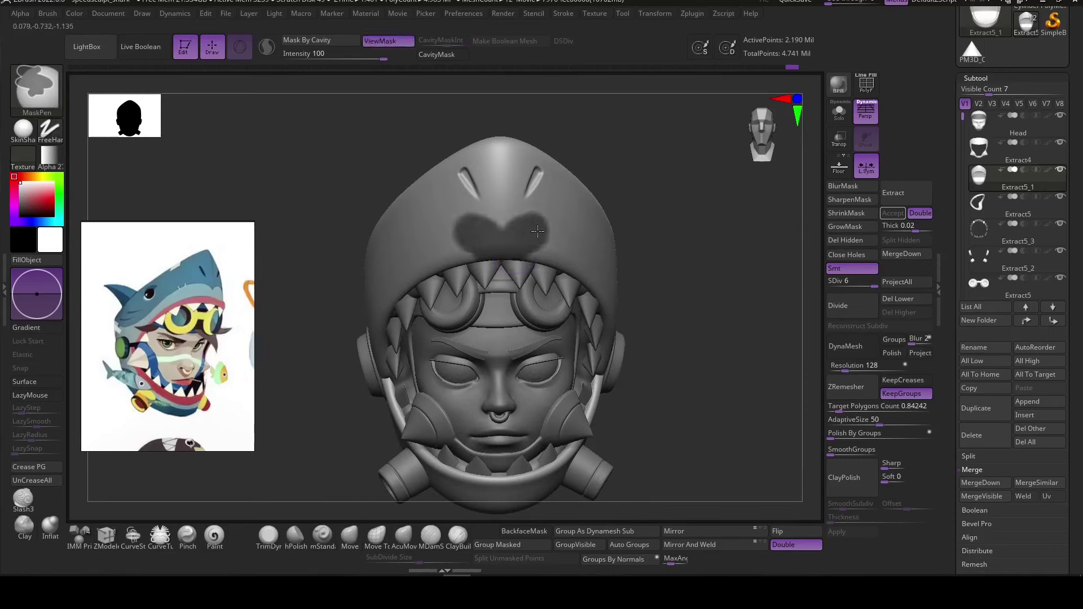
{"action": "right_click_drag", "start_coordinate": [713, 425], "coordinate": [484, 245]}
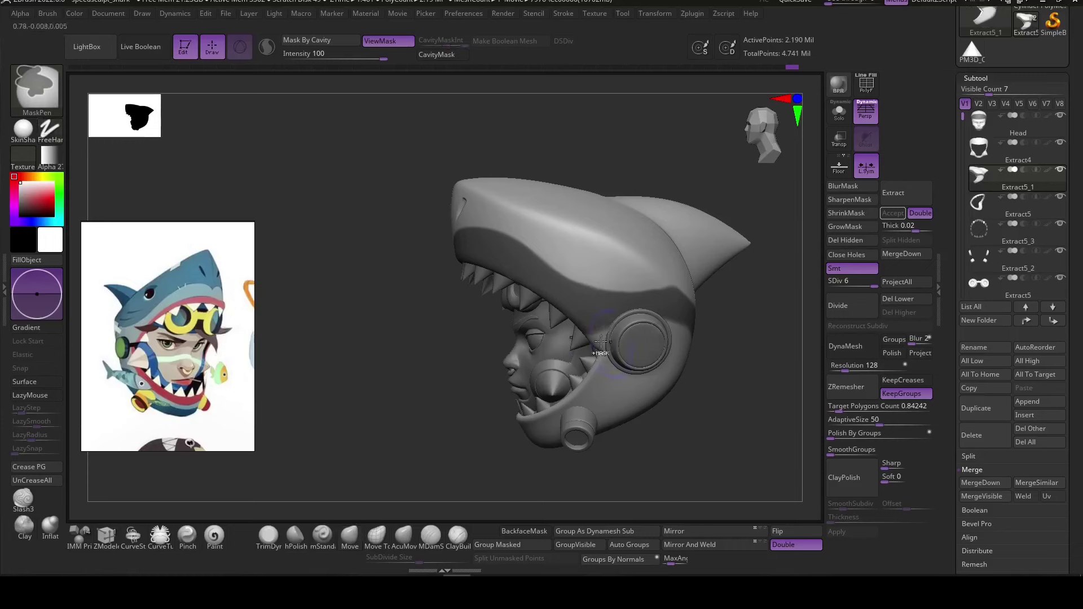
{"action": "right_click_drag", "start_coordinate": [518, 408], "coordinate": [687, 440]}
{"action": "key", "text": "space"}
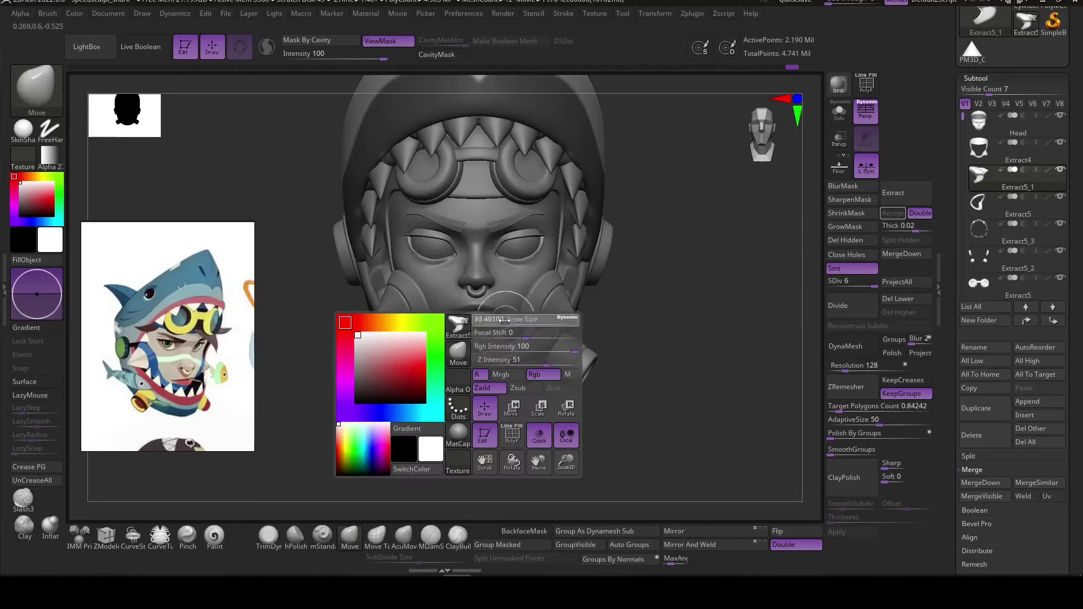
{"action": "key", "text": "space"}
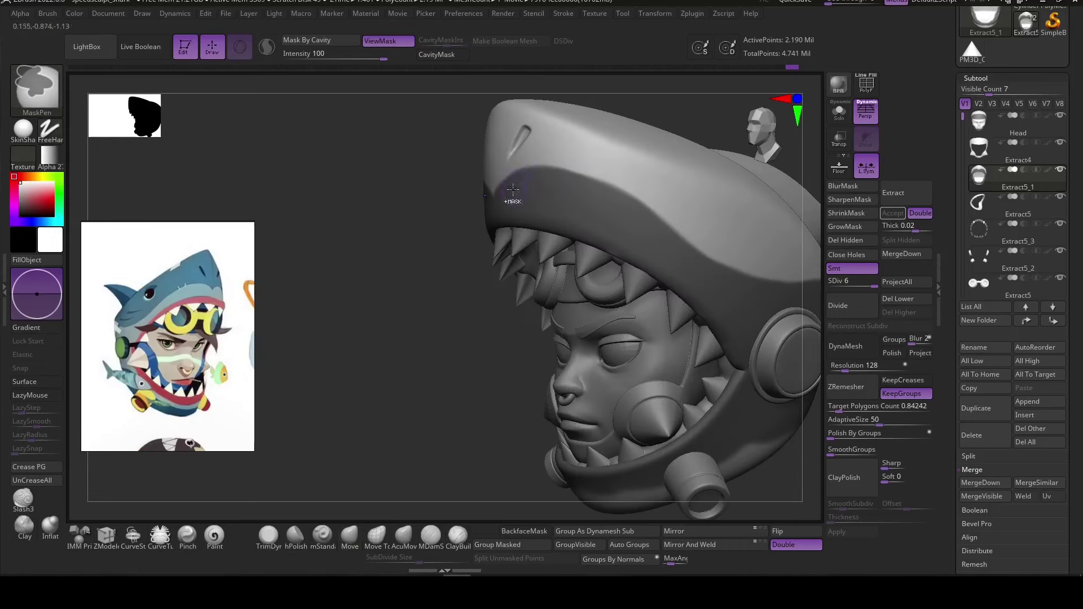
{"action": "mouse_move", "coordinate": [606, 275]}
{"action": "right_mouse_down"}
{"action": "mouse_move", "coordinate": [513, 395]}
{"action": "mouse_move", "coordinate": [558, 379]}
{"action": "right_mouse_up"}
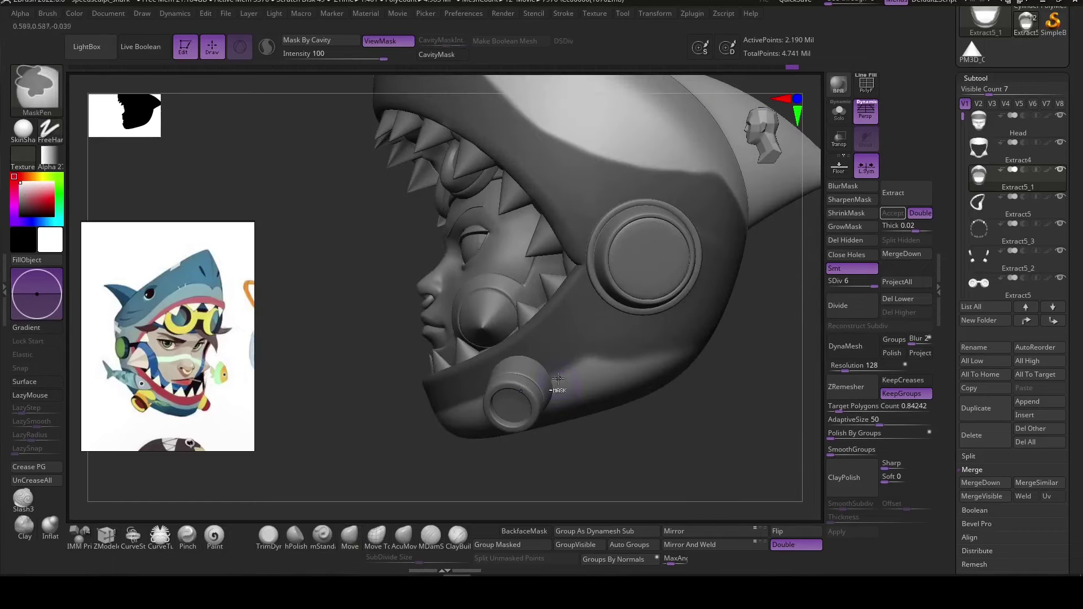
{"action": "right_click_drag", "start_coordinate": [692, 336], "coordinate": [564, 316]}
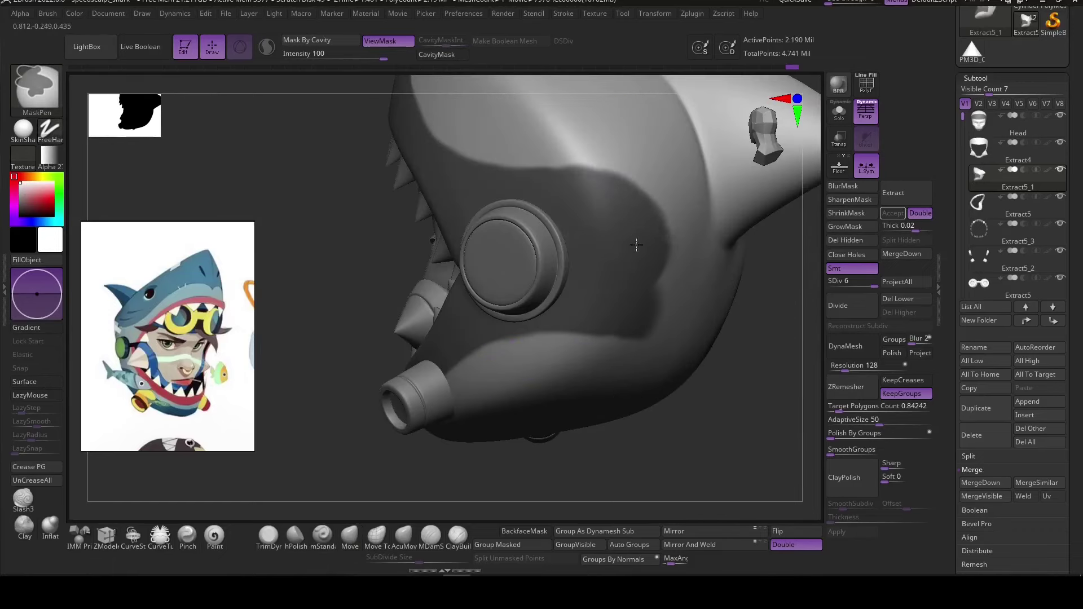
{"action": "right_click_drag", "start_coordinate": [717, 294], "coordinate": [539, 234]}
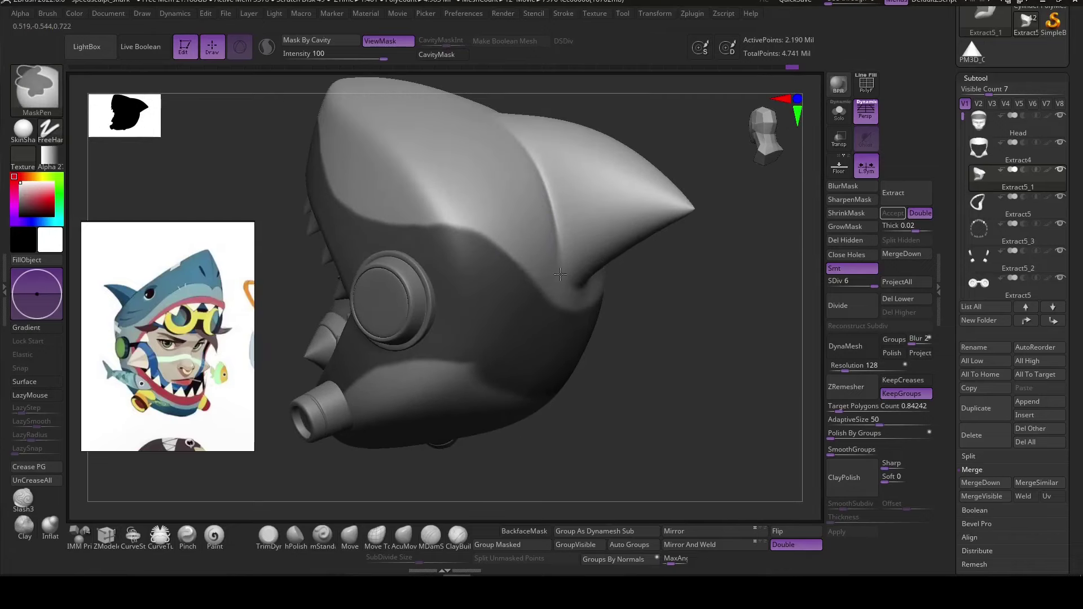
{"action": "right_click_drag", "start_coordinate": [526, 402], "coordinate": [686, 420]}
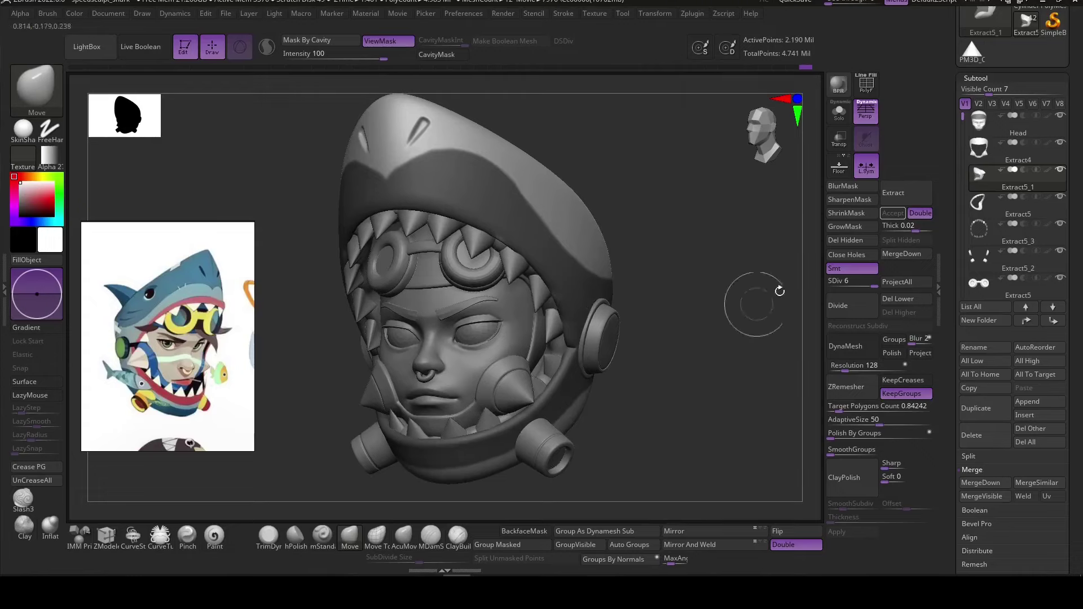
Isolate the hood and inspect its interior.
{"action": "left_click", "coordinate": [838, 110]}
{"action": "mouse_move", "coordinate": [733, 254]}
{"action": "right_mouse_down"}
{"action": "mouse_move", "coordinate": [695, 339]}
{"action": "mouse_move", "coordinate": [482, 356]}
{"action": "mouse_move", "coordinate": [519, 338]}
{"action": "right_mouse_up"}
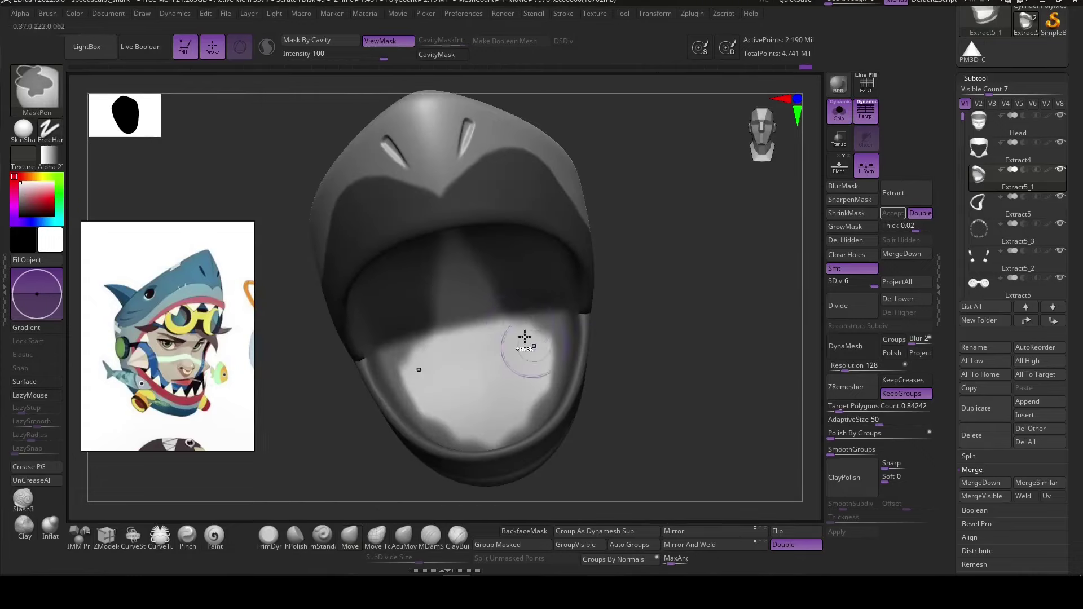
{"action": "mouse_move", "coordinate": [633, 403]}
{"action": "right_mouse_down"}
{"action": "mouse_move", "coordinate": [475, 248]}
{"action": "mouse_move", "coordinate": [616, 181]}
{"action": "mouse_move", "coordinate": [643, 309]}
{"action": "right_mouse_up"}
{"action": "key", "text": "space"}
{"action": "key", "text": "ctrl"}
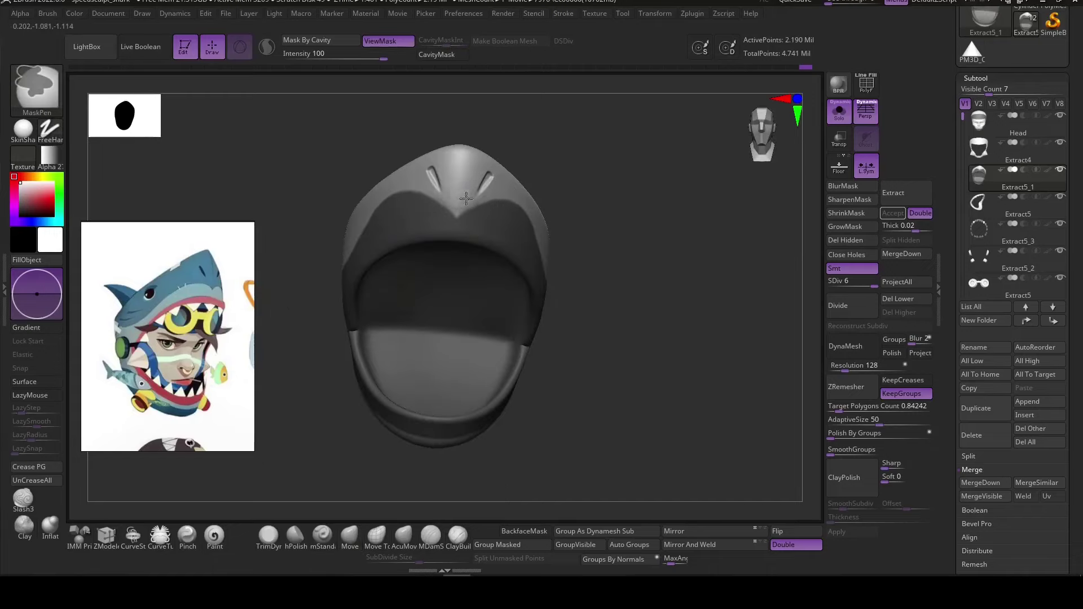
{"action": "right_click_drag", "start_coordinate": [483, 195], "coordinate": [472, 234]}
{"action": "mouse_move", "coordinate": [531, 212]}
{"action": "right_mouse_down"}
{"action": "mouse_move", "coordinate": [595, 370]}
{"action": "mouse_move", "coordinate": [551, 300]}
{"action": "right_mouse_up"}
Rotate and enlarge the teeth ring with the Transpose gizmo to line the mouth.
{"action": "key", "text": "w"}
{"action": "right_click_drag", "start_coordinate": [473, 247], "coordinate": [653, 395]}
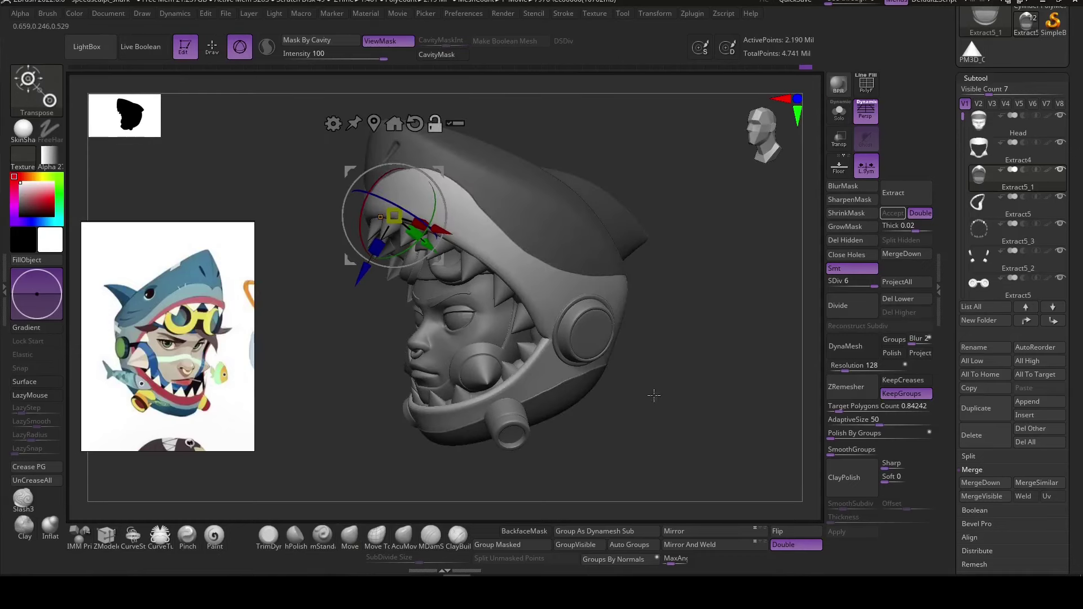
{"action": "left_click_drag", "start_coordinate": [394, 217], "coordinate": [397, 215]}
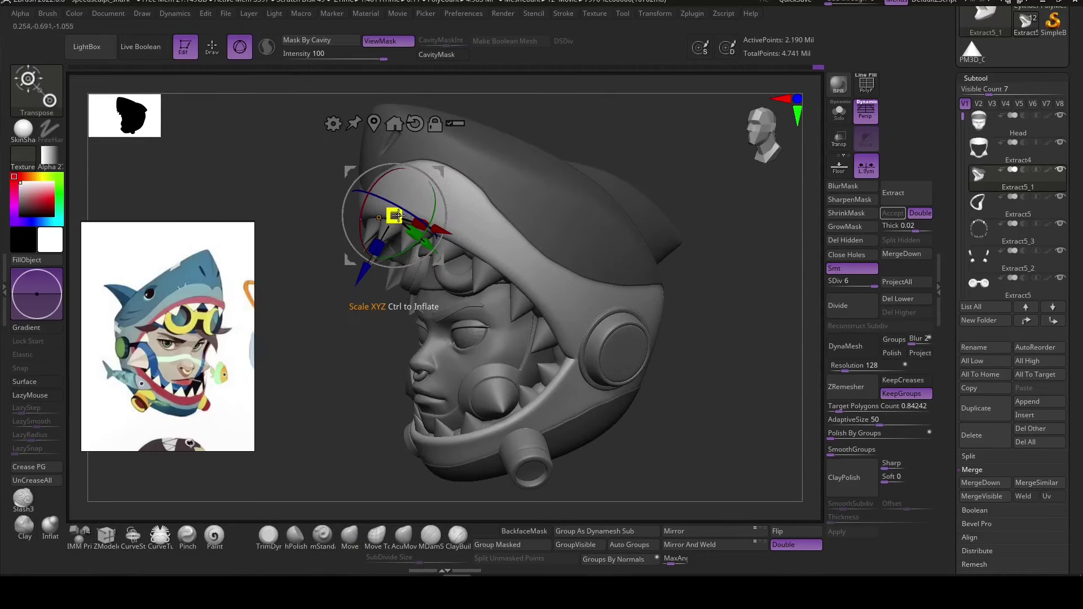
{"action": "mouse_move", "coordinate": [410, 208]}
{"action": "right_mouse_down"}
{"action": "mouse_move", "coordinate": [643, 260]}
{"action": "mouse_move", "coordinate": [600, 381]}
{"action": "mouse_move", "coordinate": [718, 315]}
{"action": "mouse_move", "coordinate": [725, 367]}
{"action": "mouse_move", "coordinate": [395, 432]}
{"action": "right_mouse_up"}
{"action": "key", "text": "q"}
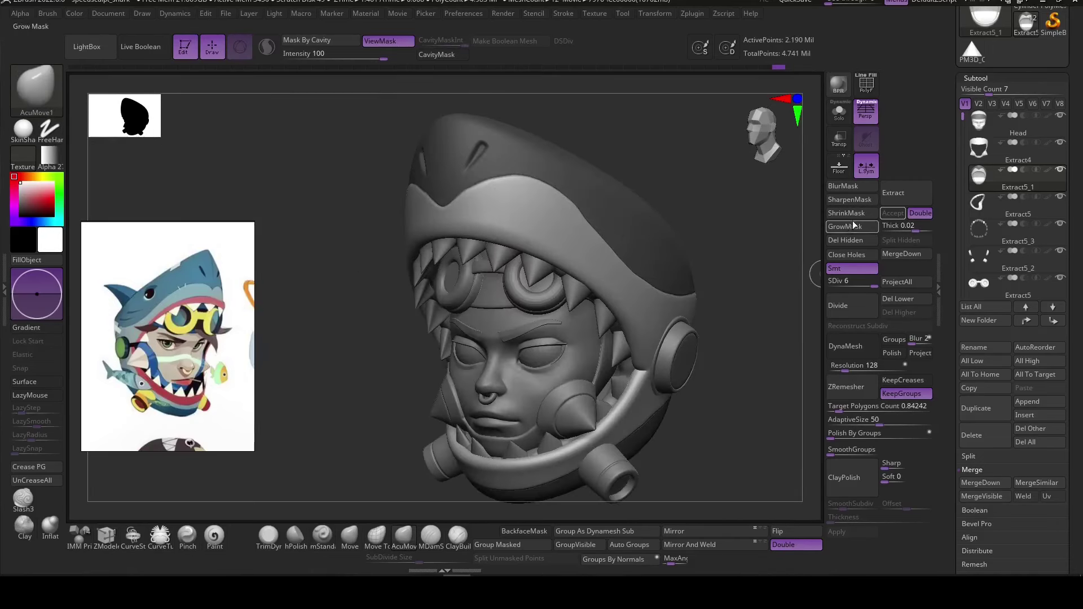
{"action": "mouse_move", "coordinate": [764, 308]}
{"action": "right_mouse_down"}
{"action": "mouse_move", "coordinate": [733, 411]}
{"action": "mouse_move", "coordinate": [743, 406]}
{"action": "mouse_move", "coordinate": [700, 428]}
{"action": "right_mouse_up"}
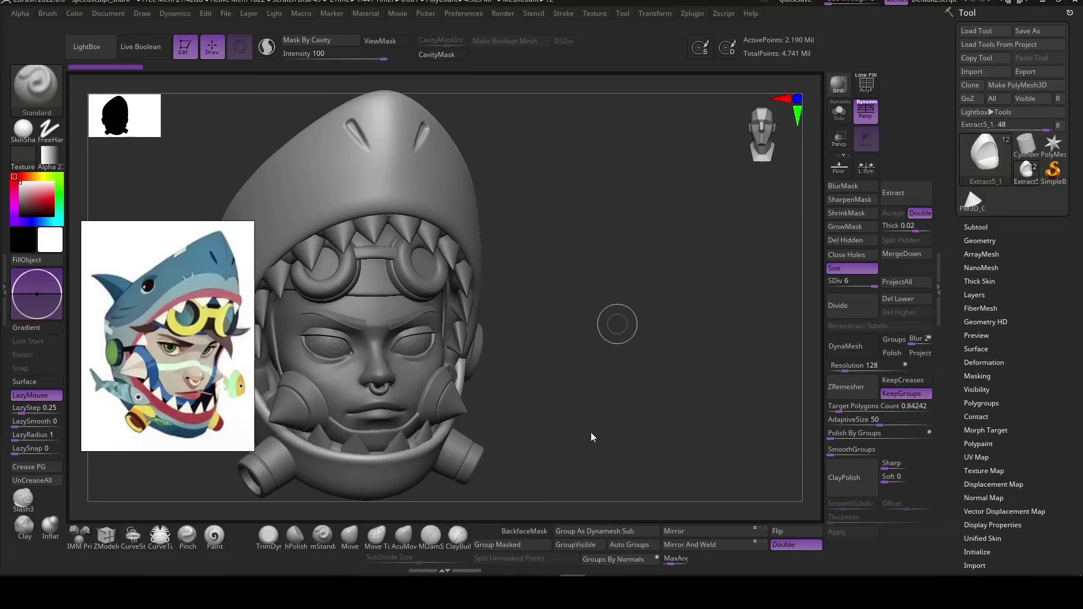
Subdivide the hood to SDiv 7 with 8.763 million active points.
{"action": "mouse_move", "coordinate": [591, 433]}
{"action": "right_mouse_down"}
{"action": "mouse_move", "coordinate": [580, 452]}
{"action": "mouse_move", "coordinate": [560, 435]}
{"action": "mouse_move", "coordinate": [544, 452]}
{"action": "mouse_move", "coordinate": [477, 397]}
{"action": "mouse_move", "coordinate": [451, 383]}
{"action": "mouse_move", "coordinate": [442, 395]}
{"action": "mouse_move", "coordinate": [455, 347]}
{"action": "mouse_move", "coordinate": [479, 339]}
{"action": "mouse_move", "coordinate": [506, 356]}
{"action": "mouse_move", "coordinate": [518, 341]}
{"action": "right_mouse_up"}
{"action": "key", "text": "space"}
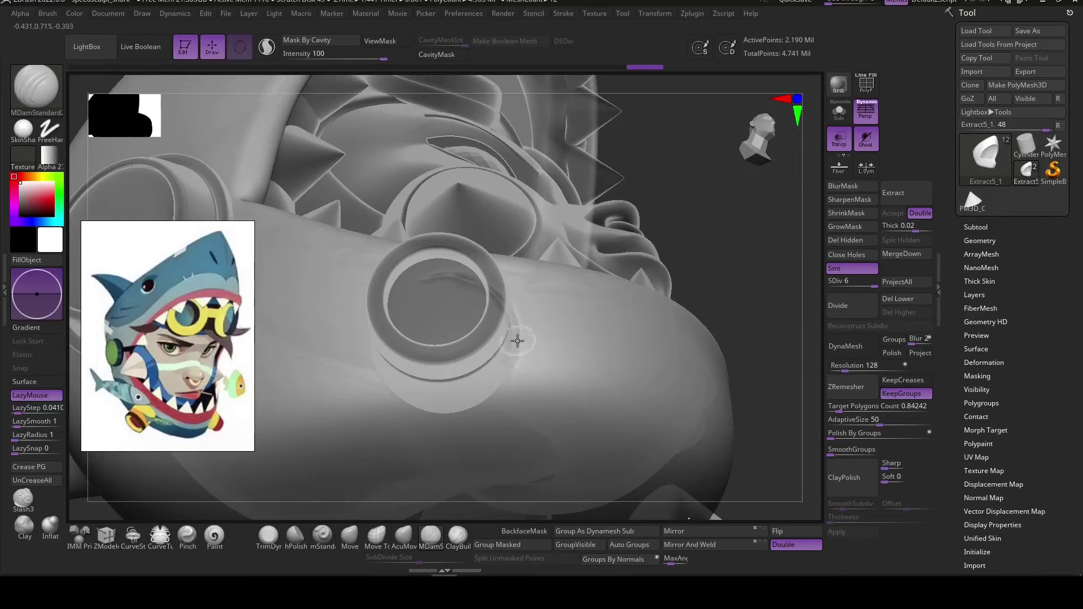
{"action": "right_click_drag", "start_coordinate": [474, 404], "coordinate": [760, 263]}
{"action": "mouse_move", "coordinate": [462, 385]}
{"action": "right_mouse_down"}
{"action": "mouse_move", "coordinate": [725, 314]}
{"action": "mouse_move", "coordinate": [435, 326]}
{"action": "right_mouse_up"}
{"action": "right_click_drag", "start_coordinate": [659, 211], "coordinate": [440, 287]}
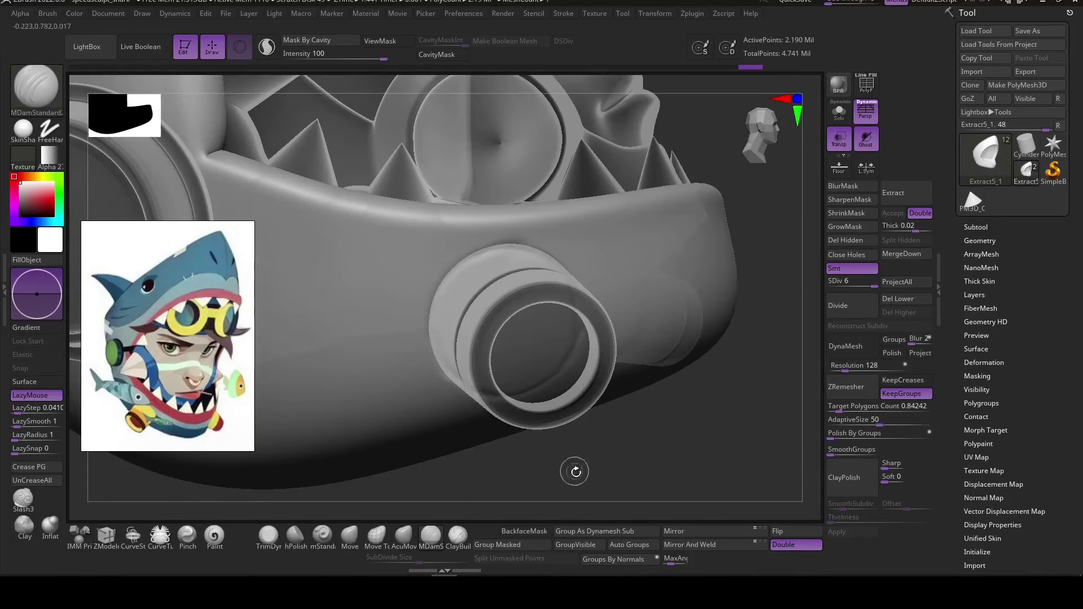
{"action": "right_click_drag", "start_coordinate": [575, 471], "coordinate": [563, 459]}
{"action": "key", "text": "ctrl+d"}
Sharpen the ear-disc rims with MDamStandard while orbiting around them.
{"action": "right_click_drag", "start_coordinate": [620, 384], "coordinate": [530, 490]}
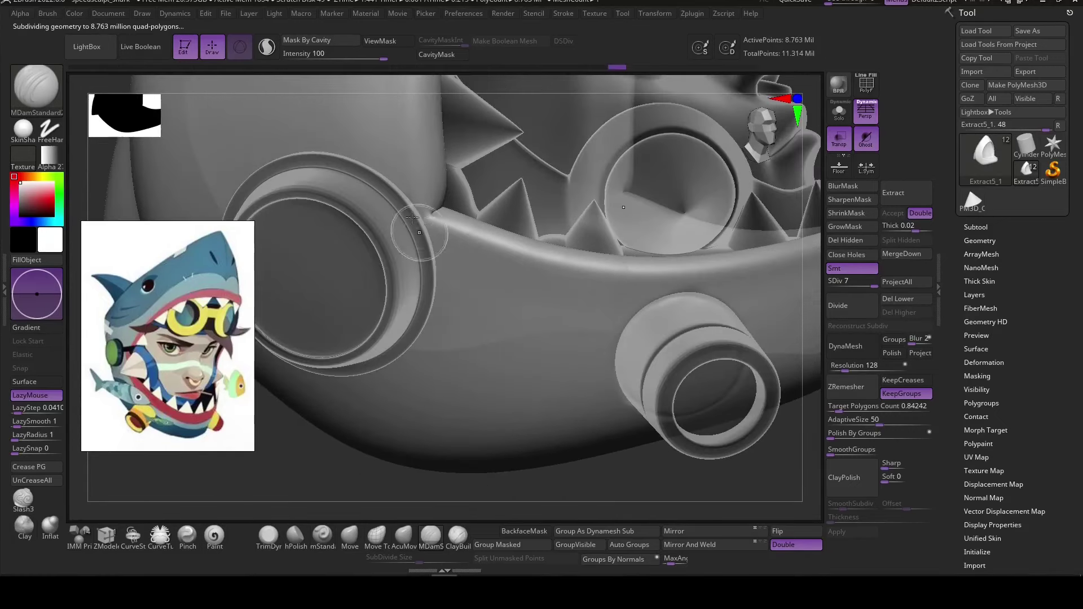
{"action": "right_click_drag", "start_coordinate": [428, 310], "coordinate": [395, 314]}
{"action": "right_click_drag", "start_coordinate": [348, 391], "coordinate": [503, 319]}
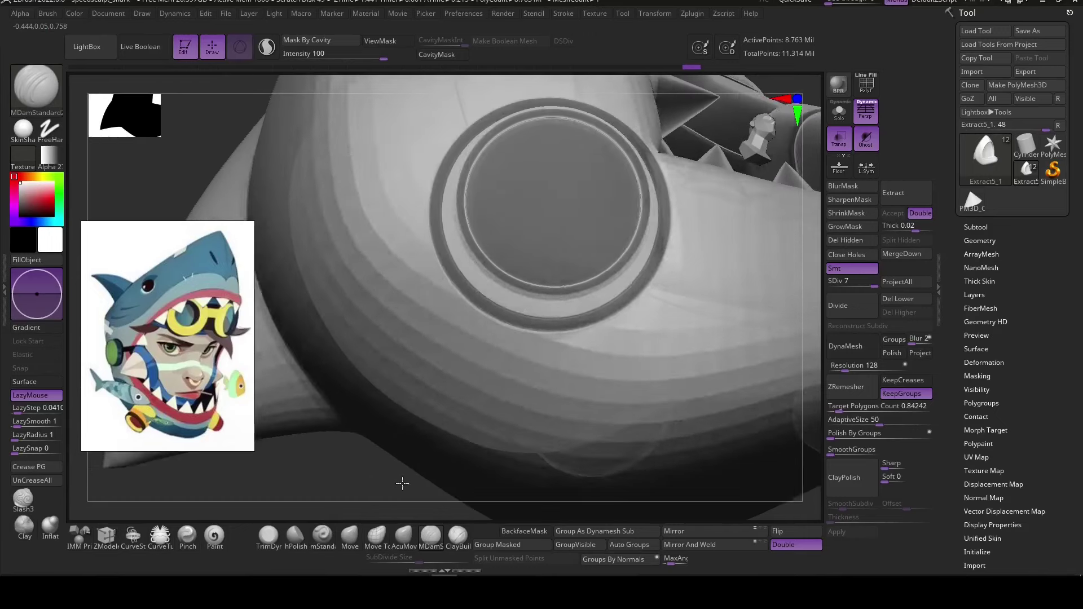
{"action": "right_click_drag", "start_coordinate": [689, 86], "coordinate": [437, 182]}
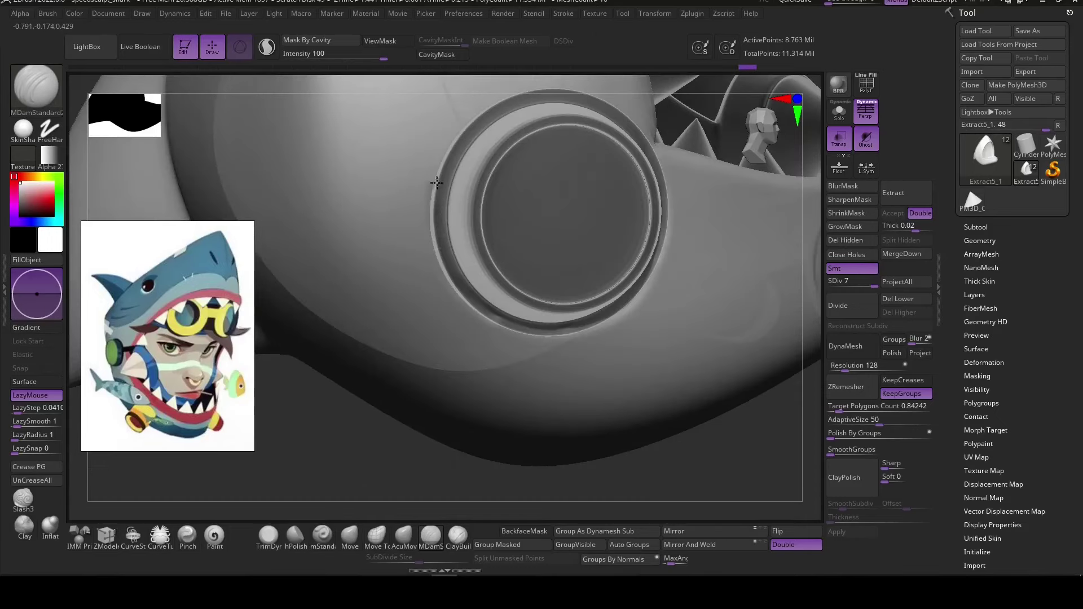
{"action": "mouse_move", "coordinate": [505, 365]}
{"action": "right_mouse_down"}
{"action": "mouse_move", "coordinate": [382, 440]}
{"action": "mouse_move", "coordinate": [428, 210]}
{"action": "right_mouse_up"}
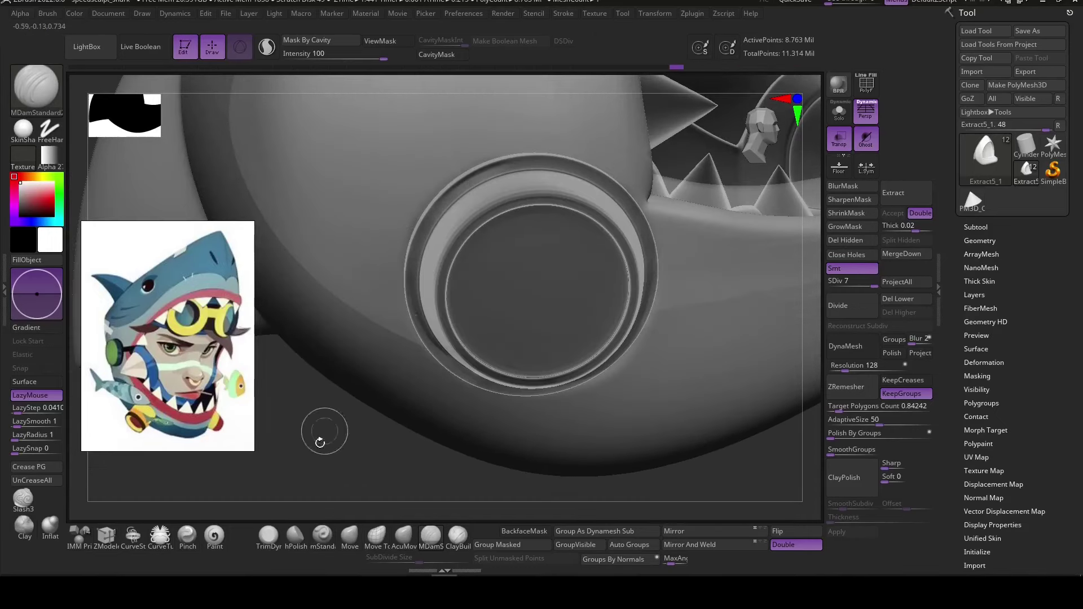
{"action": "right_click_drag", "start_coordinate": [320, 443], "coordinate": [542, 173]}
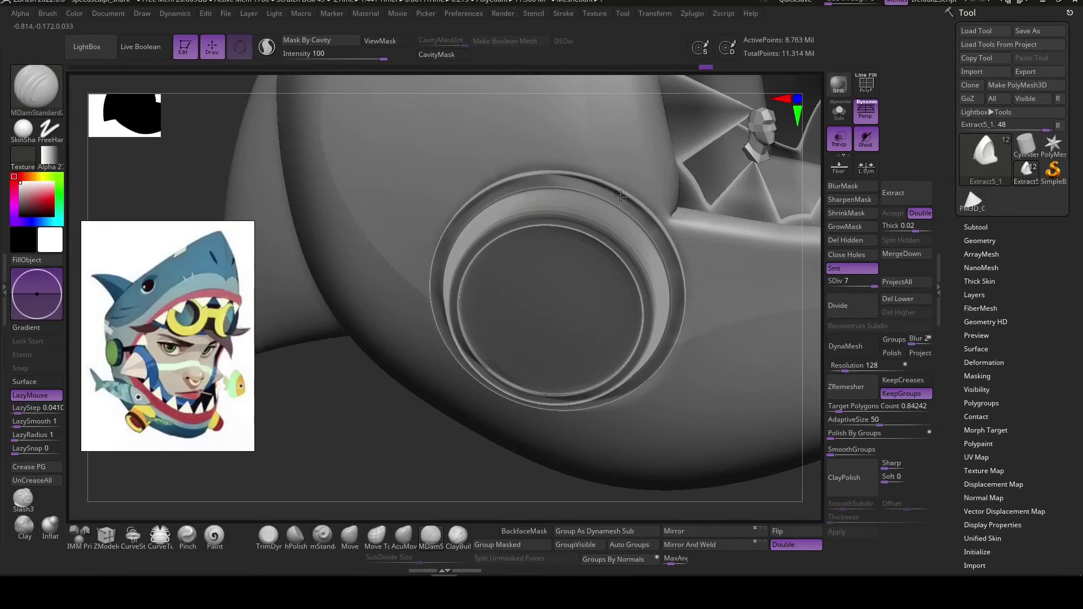
{"action": "right_click_drag", "start_coordinate": [639, 201], "coordinate": [579, 221]}
{"action": "right_click_drag", "start_coordinate": [483, 216], "coordinate": [446, 319]}
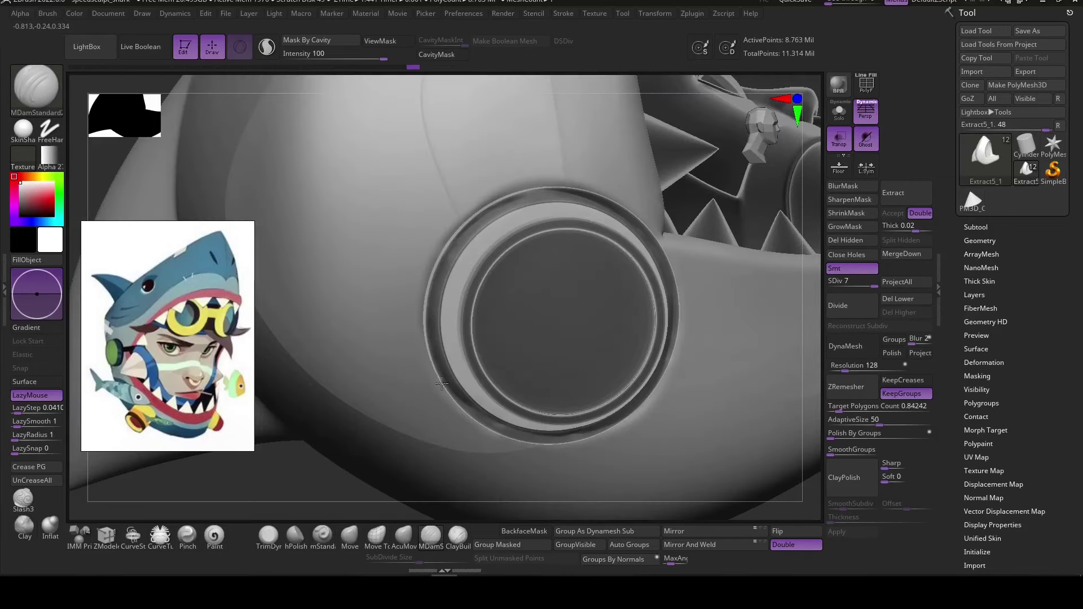
{"action": "right_click_drag", "start_coordinate": [442, 383], "coordinate": [431, 446]}
Paint a MaskPen band along the hood's rim.
{"action": "left_click_drag", "start_coordinate": [514, 440], "coordinate": [716, 341], "text": "shift"}
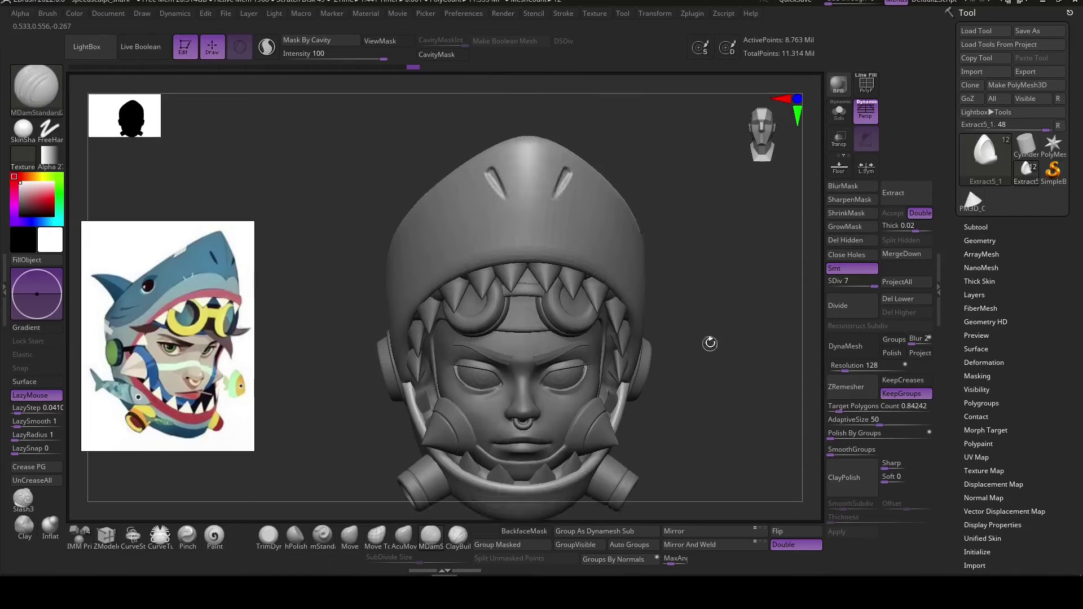
{"action": "key", "text": "space"}
{"action": "mouse_move", "coordinate": [590, 240]}
{"action": "right_mouse_down"}
{"action": "mouse_move", "coordinate": [718, 269]}
{"action": "mouse_move", "coordinate": [669, 271]}
{"action": "mouse_move", "coordinate": [621, 250]}
{"action": "right_mouse_up"}
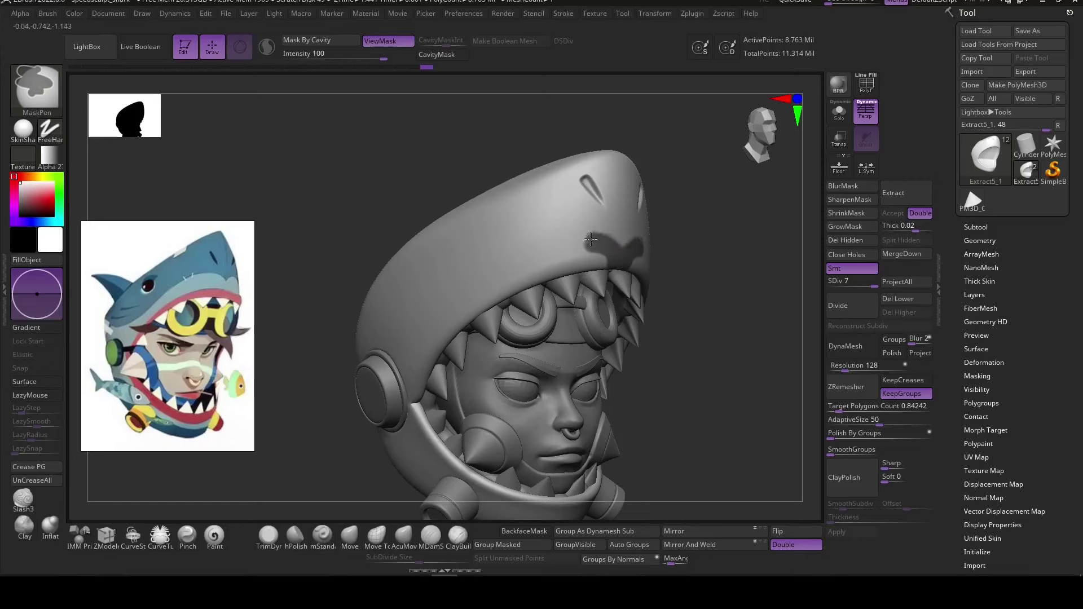
{"action": "left_click_drag", "start_coordinate": [591, 239], "coordinate": [398, 366], "text": "ctrl"}
{"action": "right_click_drag", "start_coordinate": [398, 366], "coordinate": [632, 237]}
{"action": "left_click_drag", "start_coordinate": [632, 237], "coordinate": [460, 314], "text": "ctrl"}
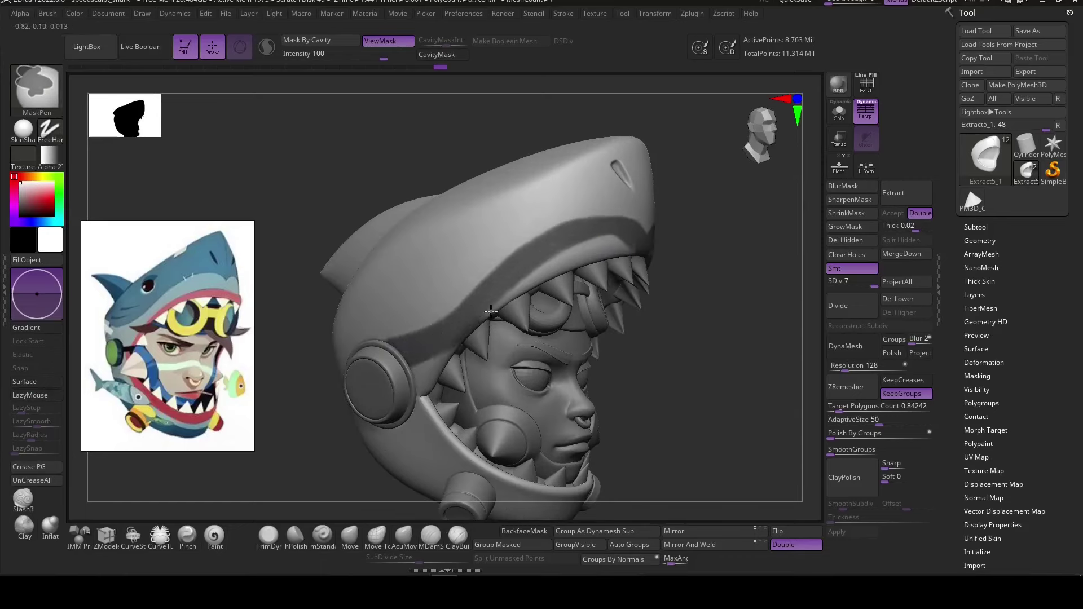
Erase the mask from the top of the hood and mask a rectangular area.
{"action": "key", "text": "space"}
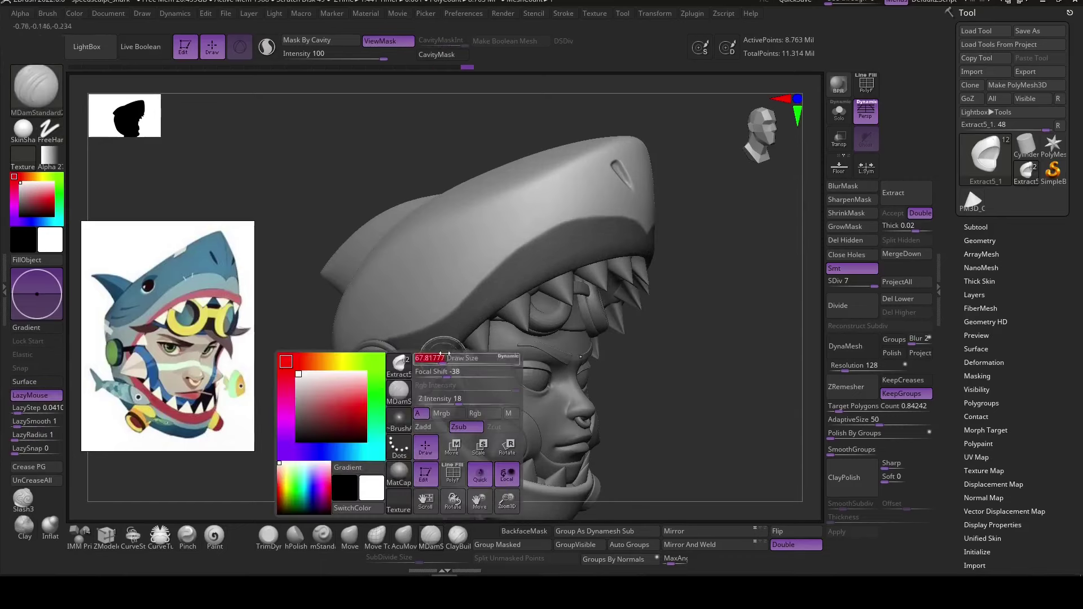
{"action": "right_click_drag", "start_coordinate": [428, 364], "coordinate": [368, 330]}
{"action": "left_click_drag", "start_coordinate": [367, 330], "coordinate": [645, 190], "text": "ctrl"}
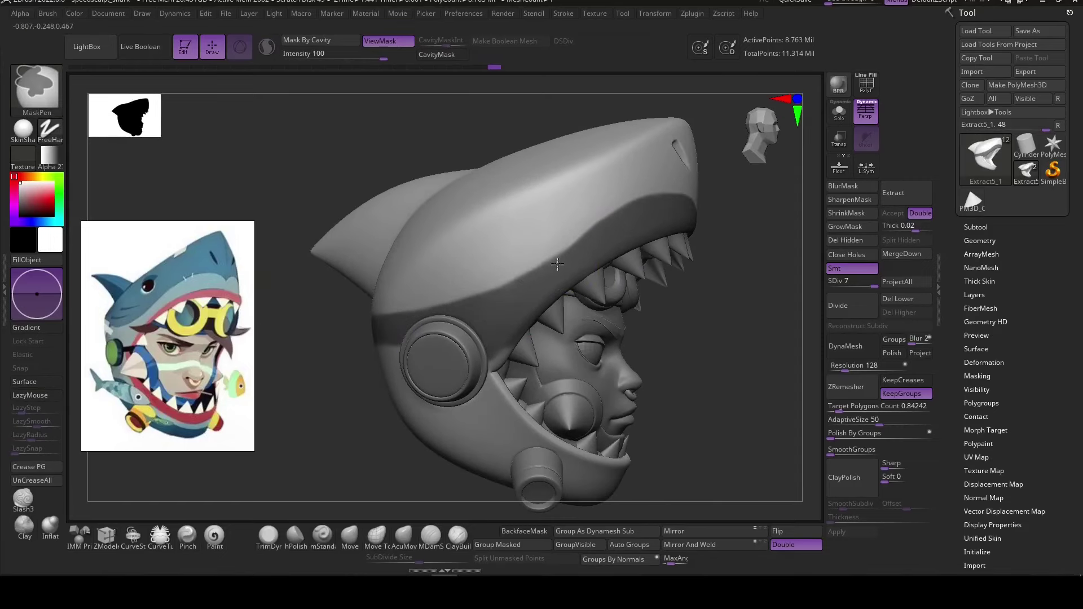
{"action": "right_click_drag", "start_coordinate": [573, 250], "coordinate": [686, 383]}
{"action": "key", "text": "space"}
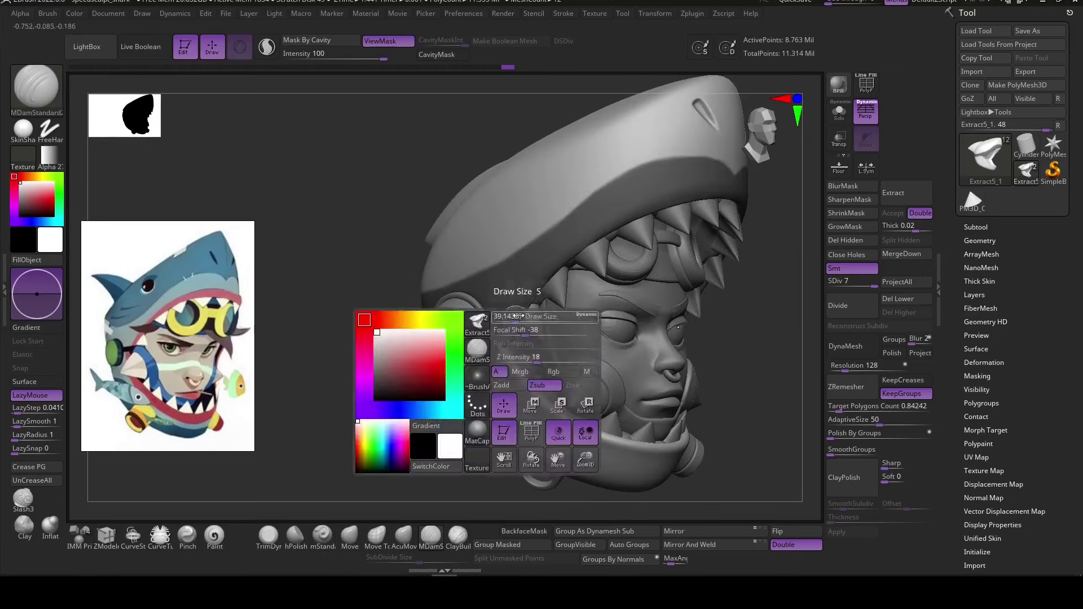
{"action": "left_click_drag", "start_coordinate": [686, 383], "coordinate": [441, 305], "text": "ctrl"}
{"action": "right_click_drag", "start_coordinate": [442, 305], "coordinate": [416, 293]}
Mask part of the hood with a MaskLasso outline.
{"action": "key", "text": "space"}
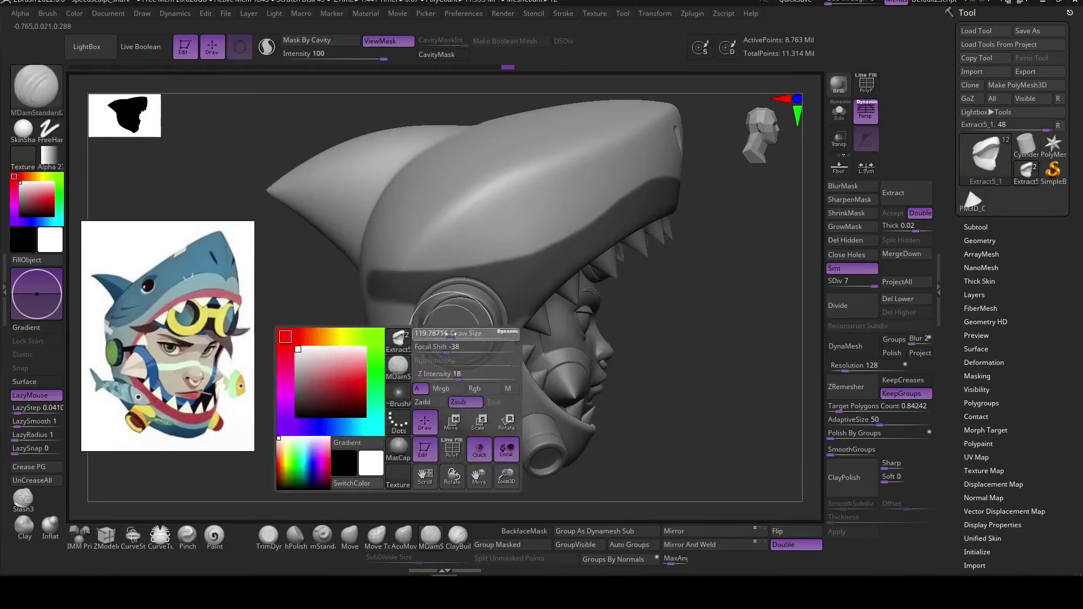
{"action": "key", "text": "b"}
{"action": "key", "text": "m"}
{"action": "key", "text": "l"}
{"action": "left_click_drag", "start_coordinate": [417, 276], "coordinate": [649, 349], "text": "ctrl"}
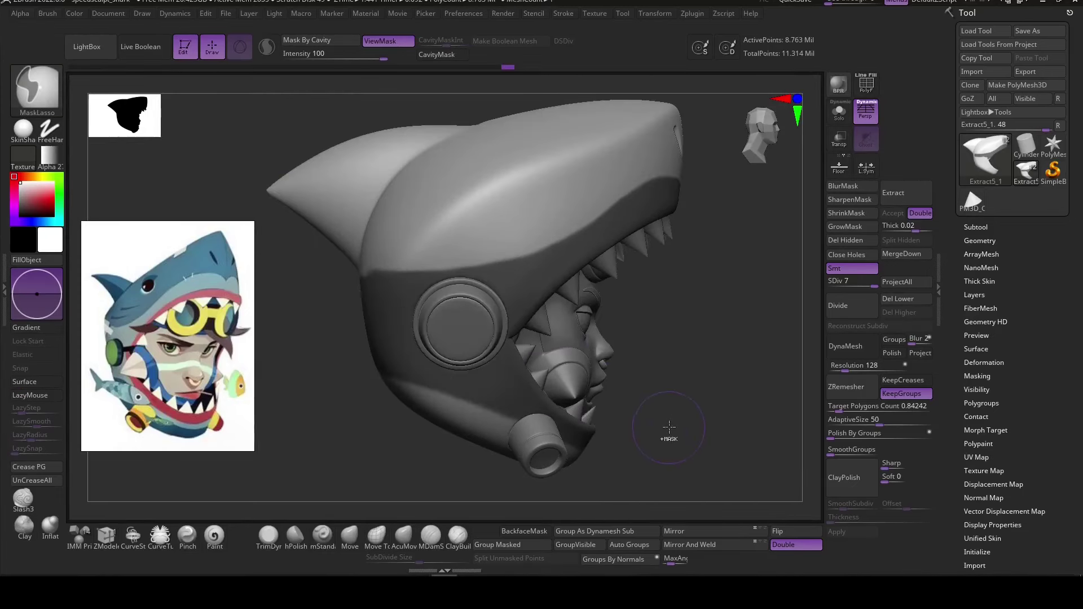
{"action": "key", "text": "b"}
{"action": "key", "text": "m"}
{"action": "key", "text": "d"}
{"action": "mouse_move", "coordinate": [508, 282]}
{"action": "right_mouse_down", "text": "shift"}
{"action": "mouse_move", "coordinate": [677, 270]}
{"action": "mouse_move", "coordinate": [508, 271]}
{"action": "right_mouse_up", "text": "shift"}
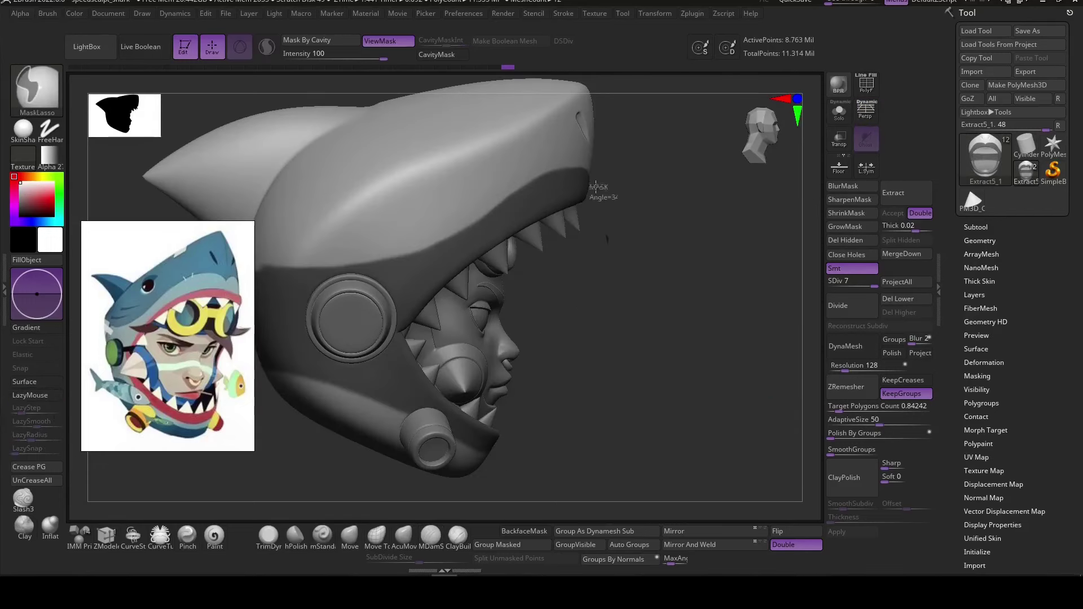
Lasso-mask the hood's outer shell and group it into a new polygroup.
{"action": "key", "text": "b"}
{"action": "key", "text": "m"}
{"action": "key", "text": "l"}
{"action": "left_click_drag", "start_coordinate": [608, 169], "coordinate": [238, 266], "text": "ctrl"}
{"action": "right_click_drag", "start_coordinate": [238, 266], "coordinate": [699, 385]}
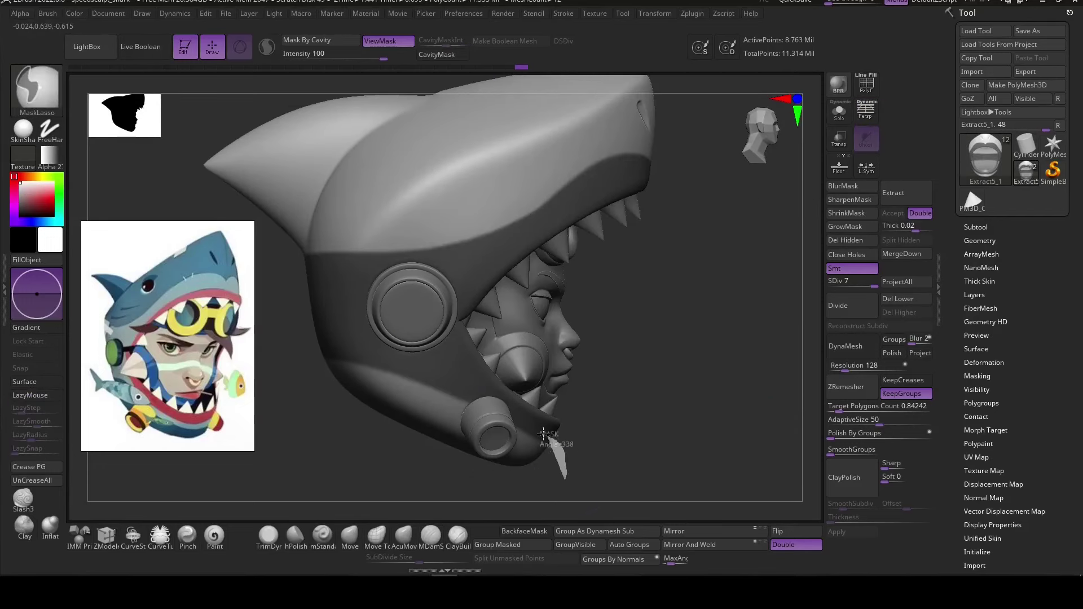
{"action": "left_click_drag", "start_coordinate": [300, 417], "coordinate": [552, 462], "text": "ctrl+alt"}
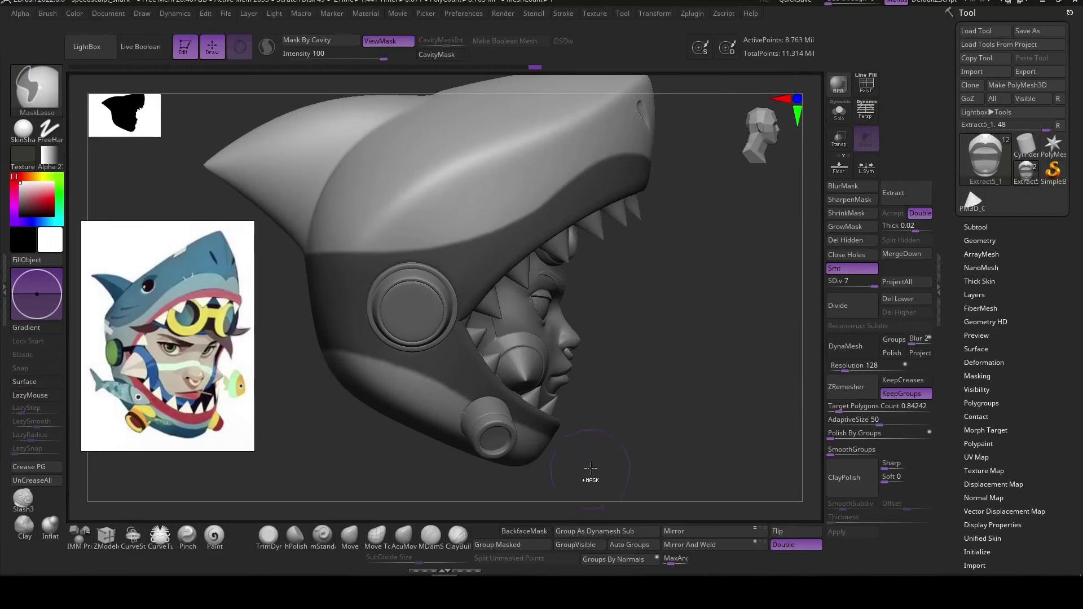
{"action": "right_click_drag", "start_coordinate": [628, 200], "coordinate": [666, 144]}
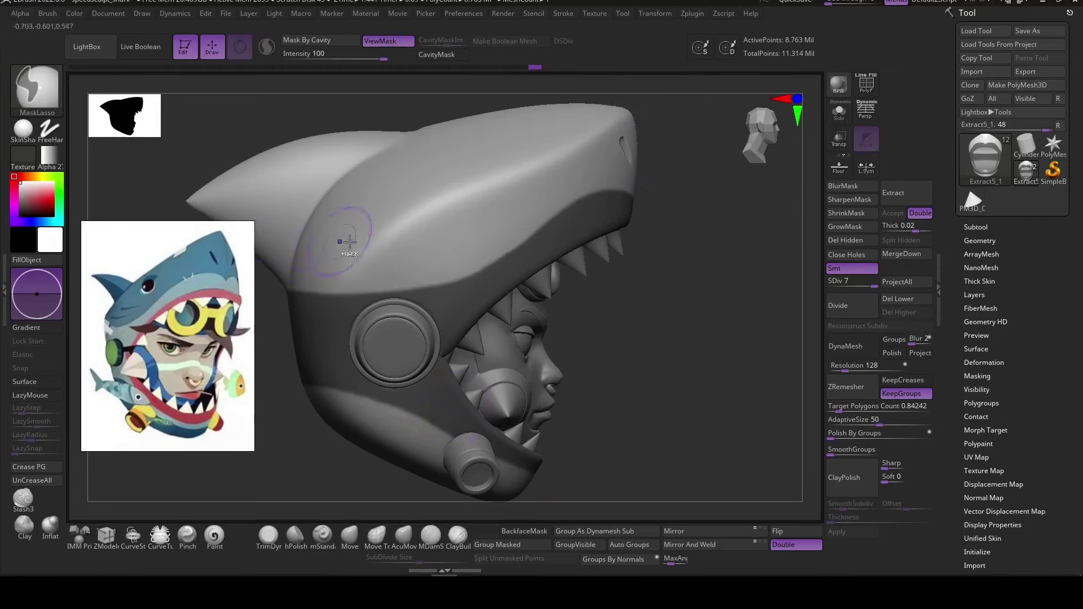
{"action": "mouse_move", "coordinate": [666, 144]}
{"action": "left_mouse_down", "text": "ctrl"}
{"action": "mouse_move", "coordinate": [476, 221]}
{"action": "mouse_move", "coordinate": [468, 296]}
{"action": "left_mouse_up", "text": "ctrl"}
{"action": "right_click_drag", "start_coordinate": [468, 296], "coordinate": [719, 417]}
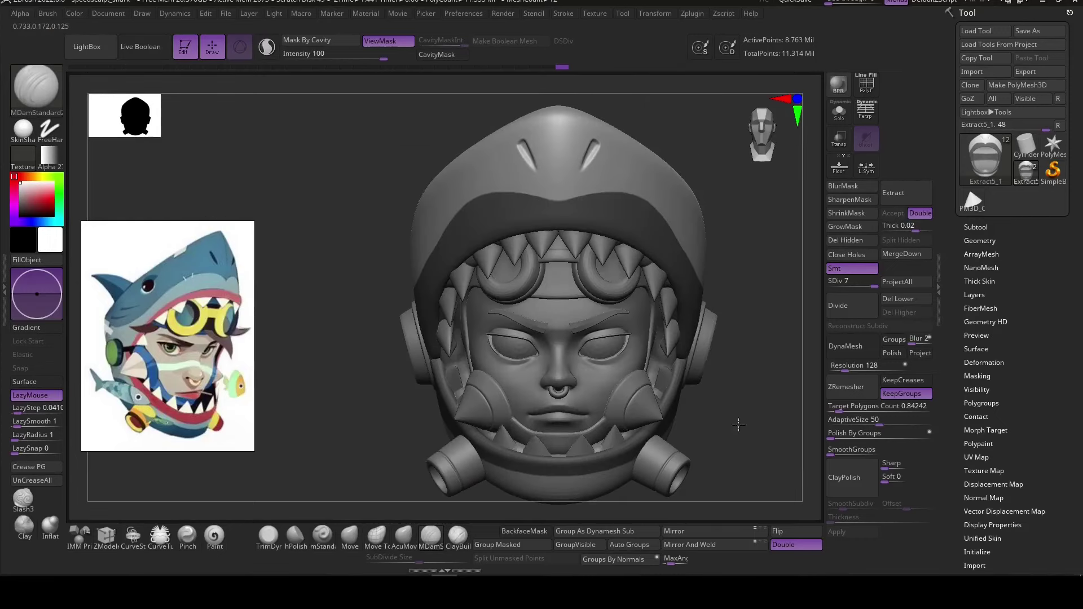
{"action": "left_click", "coordinate": [533, 545]}
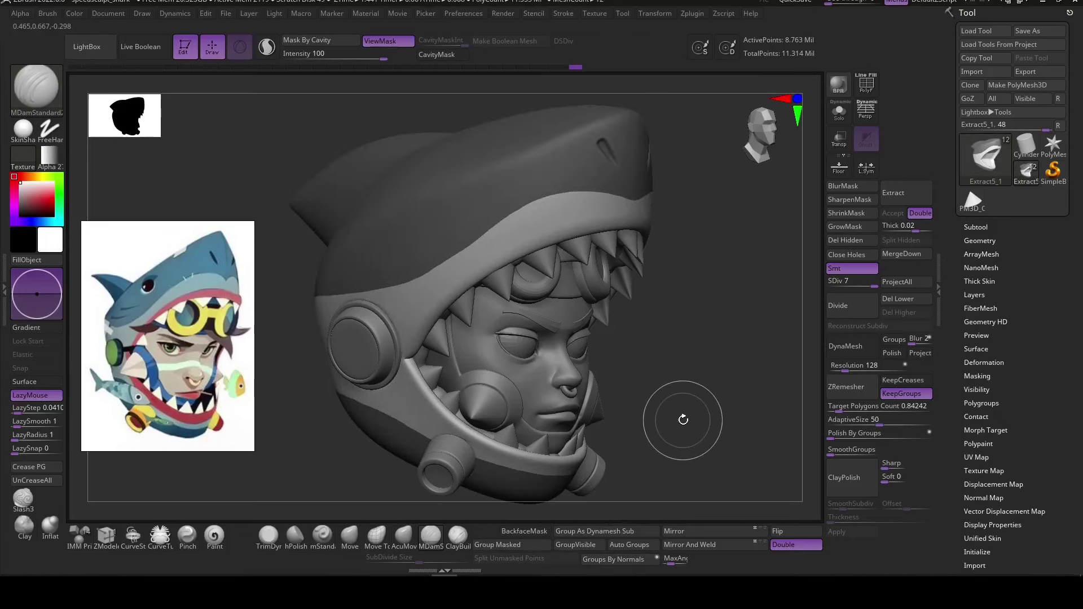
{"action": "right_click_drag", "start_coordinate": [530, 477], "coordinate": [353, 482]}
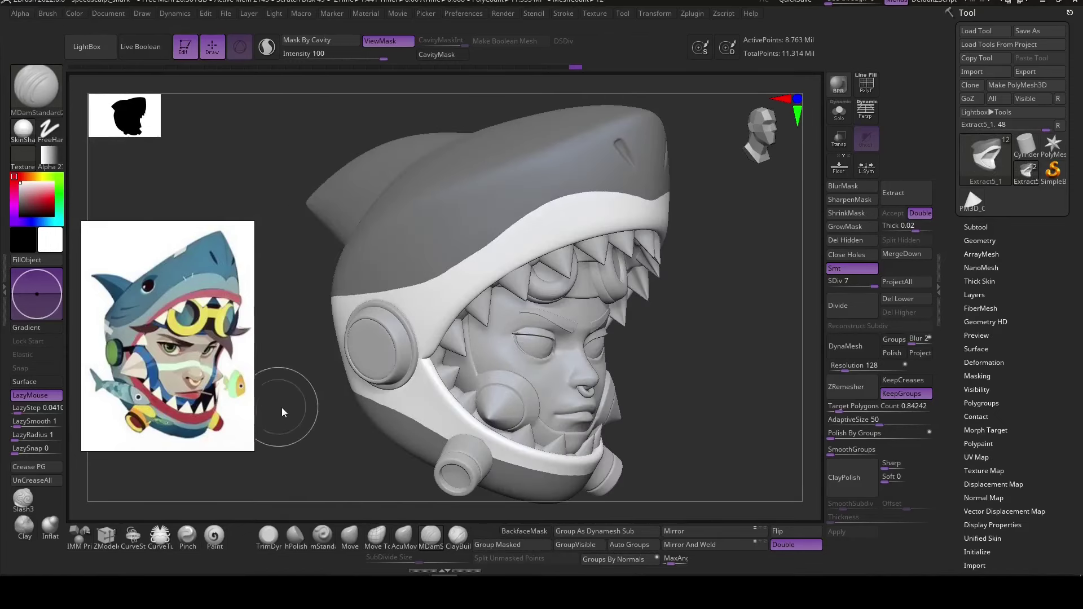
Fill the model with light cyan, leaving the hood shell unpainted.
{"action": "left_click", "coordinate": [44, 187]}
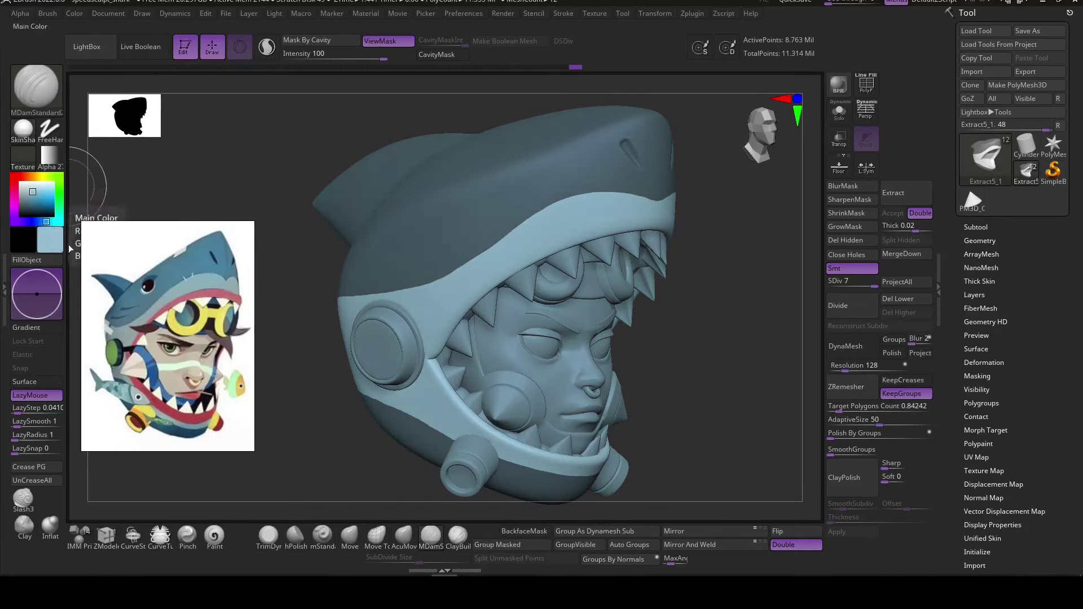
{"action": "left_click", "coordinate": [27, 260]}
{"action": "left_click_drag", "start_coordinate": [299, 443], "coordinate": [312, 442]}
{"action": "key", "text": "r"}
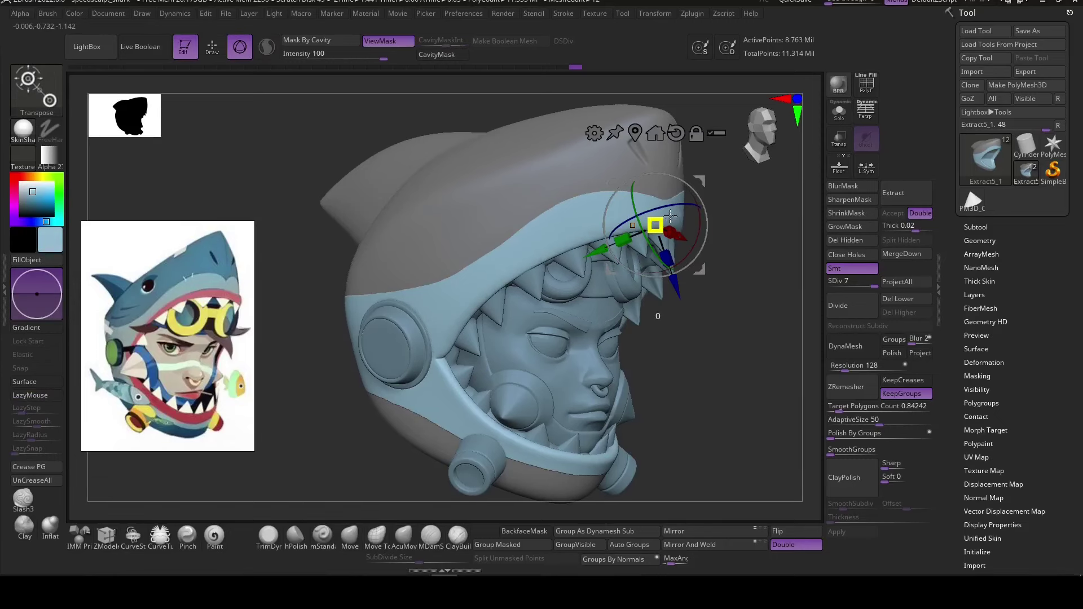
{"action": "key", "text": "q"}
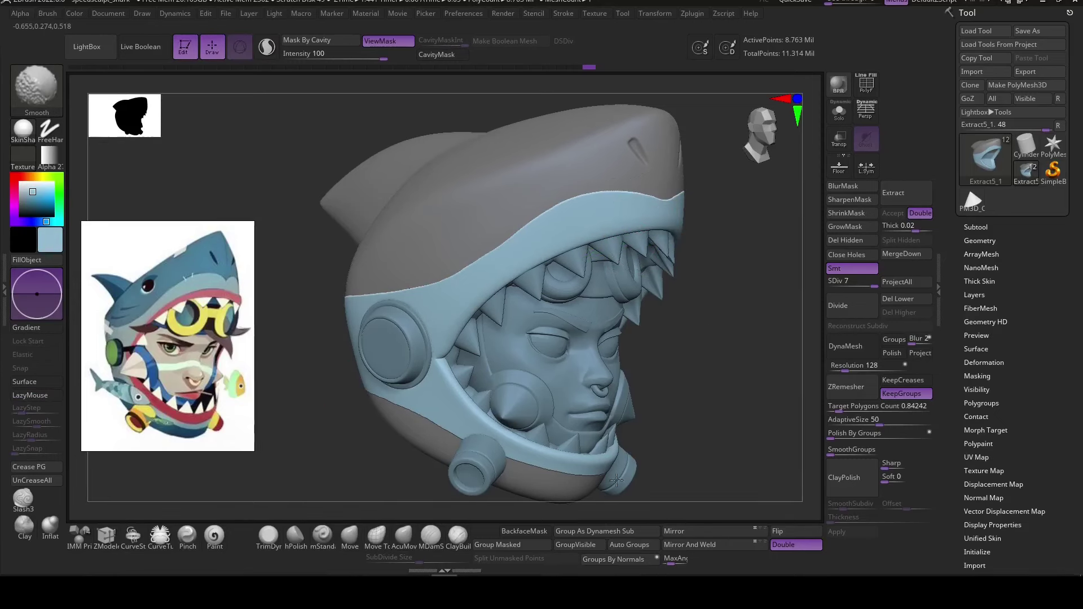
Invert the mask, rotate the unmasked hood with Transpose, then mask everything.
{"action": "left_click", "coordinate": [404, 536]}
{"action": "left_click", "coordinate": [332, 450], "text": "ctrl"}
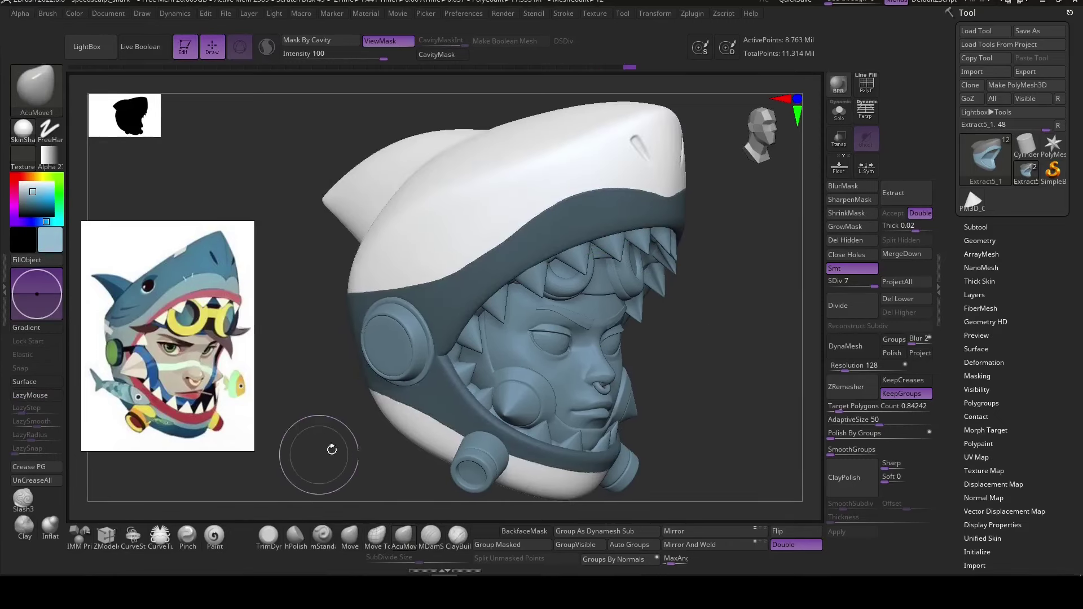
{"action": "left_click", "coordinate": [829, 233]}
{"action": "key", "text": "r"}
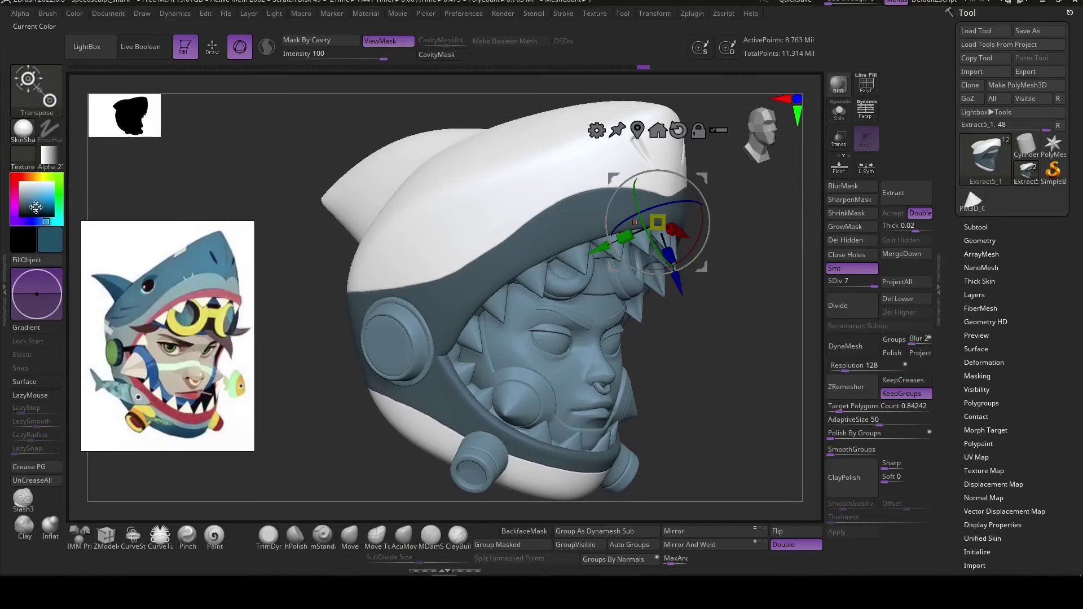
{"action": "key", "text": "ctrl+a"}
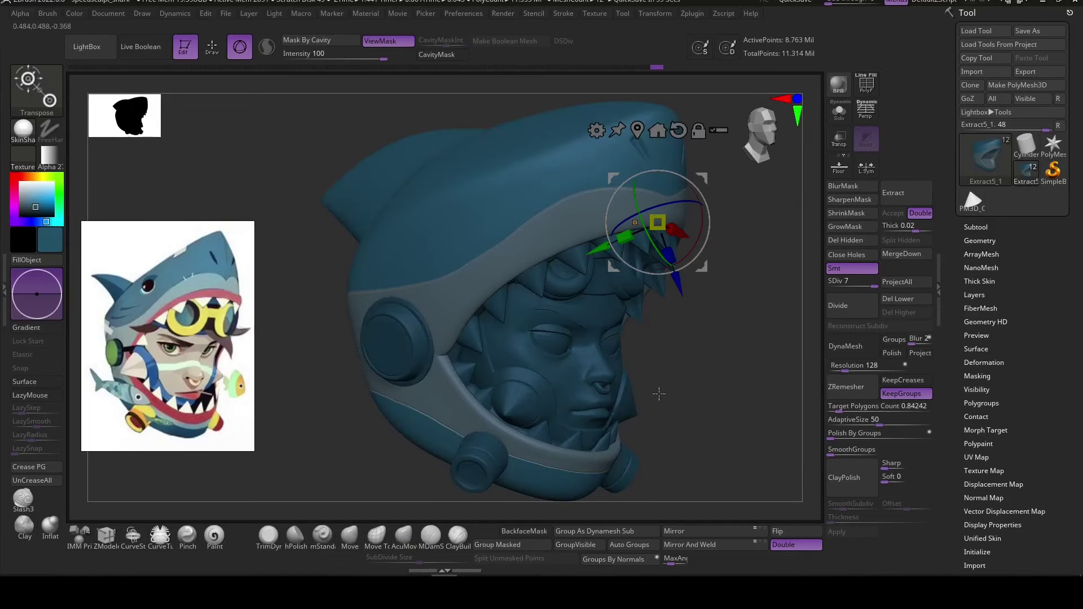
{"action": "key", "text": "q"}
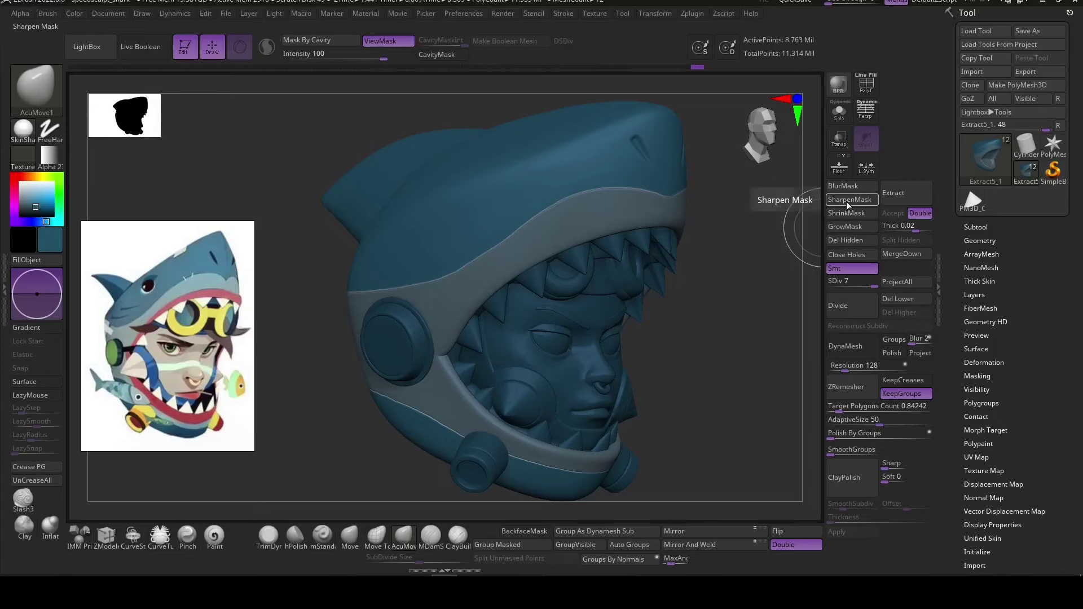
{"action": "key", "text": "shift"}
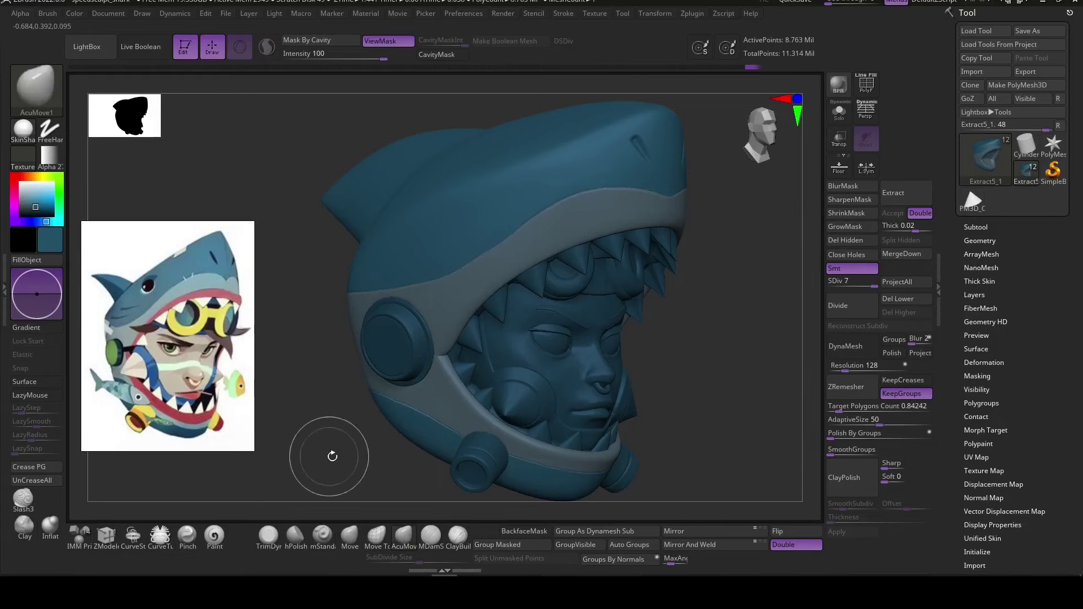
Paint three gill slit strokes on the side of the shark hood with MaskPen.
{"action": "left_click_drag", "start_coordinate": [326, 454], "coordinate": [340, 424]}
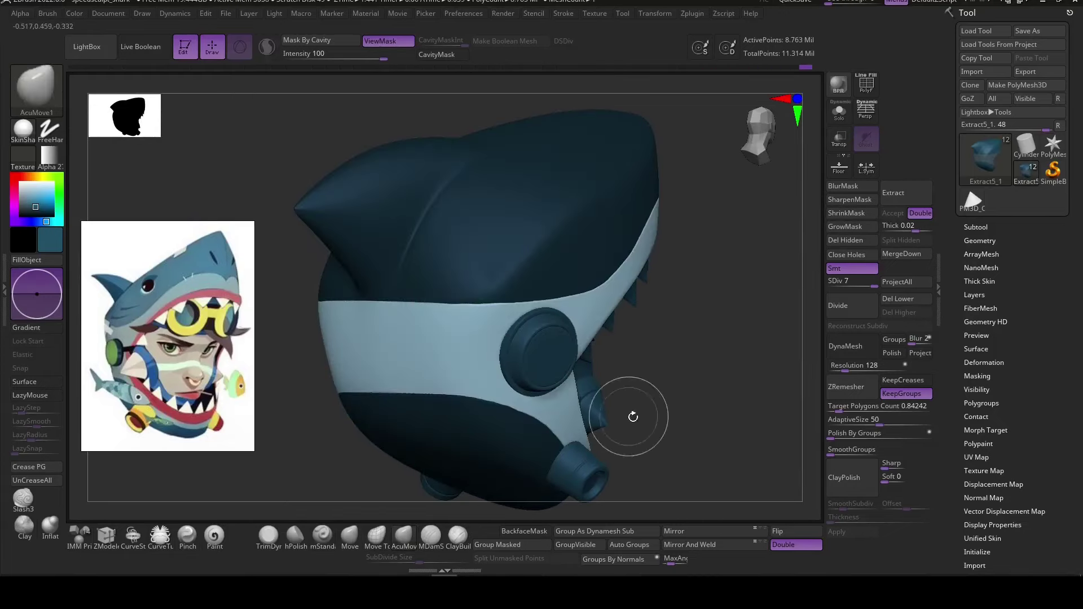
{"action": "left_click_drag", "start_coordinate": [631, 416], "coordinate": [659, 416]}
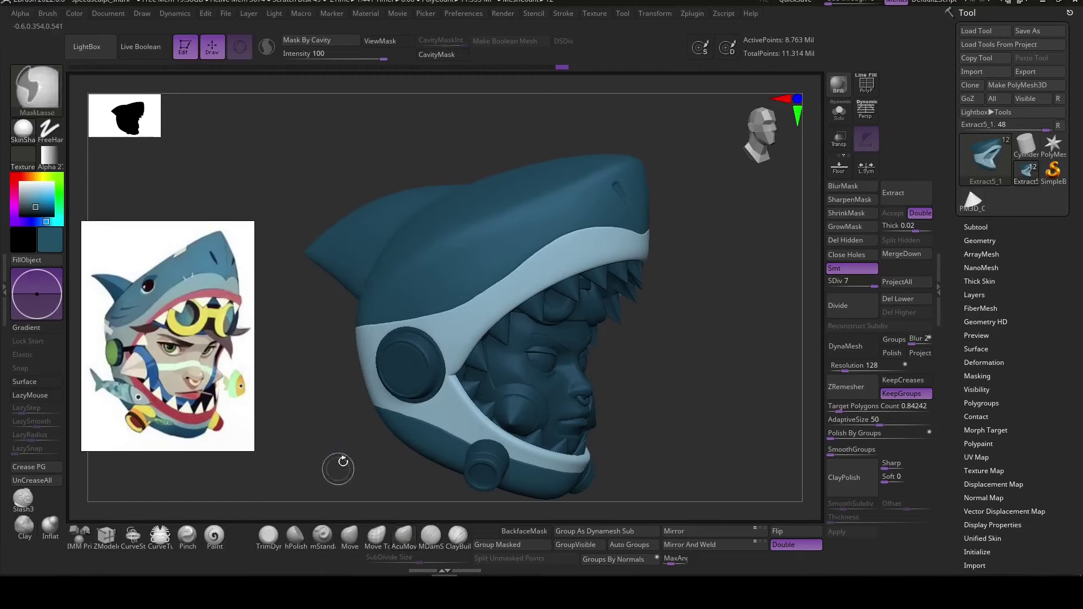
{"action": "left_click_drag", "start_coordinate": [338, 458], "coordinate": [491, 264]}
{"action": "key", "text": "ctrl"}
{"action": "left_click_drag", "start_coordinate": [372, 452], "coordinate": [337, 436]}
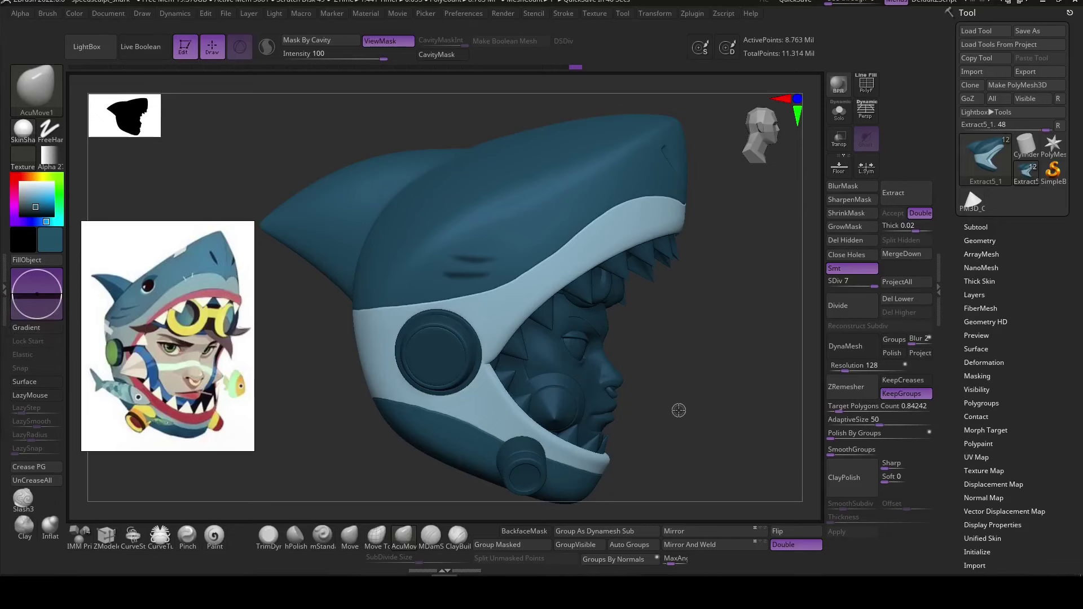
{"action": "key", "text": "b"}
{"action": "key", "text": "m"}
{"action": "key", "text": "p"}
{"action": "left_click_drag", "start_coordinate": [322, 425], "coordinate": [446, 266]}
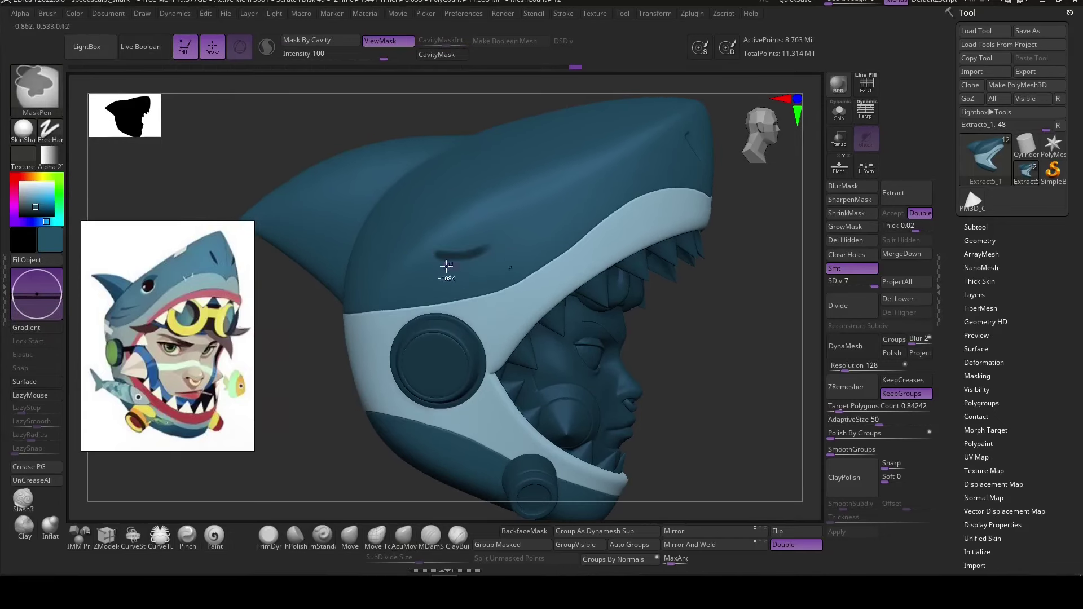
{"action": "right_click_drag", "start_coordinate": [494, 257], "coordinate": [421, 262], "text": "ctrl"}
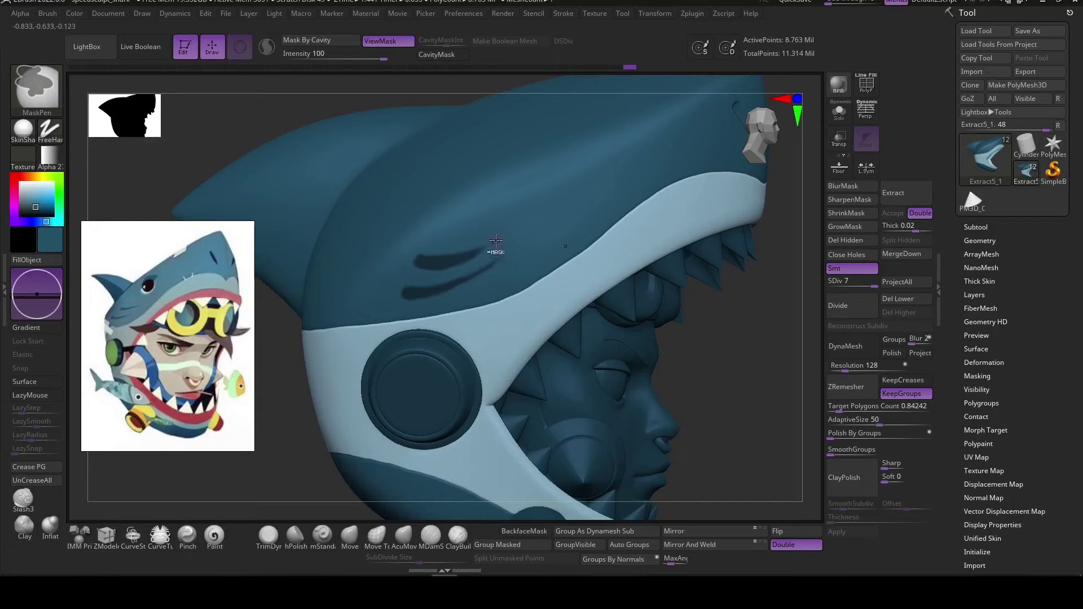
Invert and blur the mask, push the slits into the hood, then clear the mask.
{"action": "left_click", "coordinate": [701, 423], "text": "ctrl"}
{"action": "left_click_drag", "start_coordinate": [701, 423], "coordinate": [769, 368]}
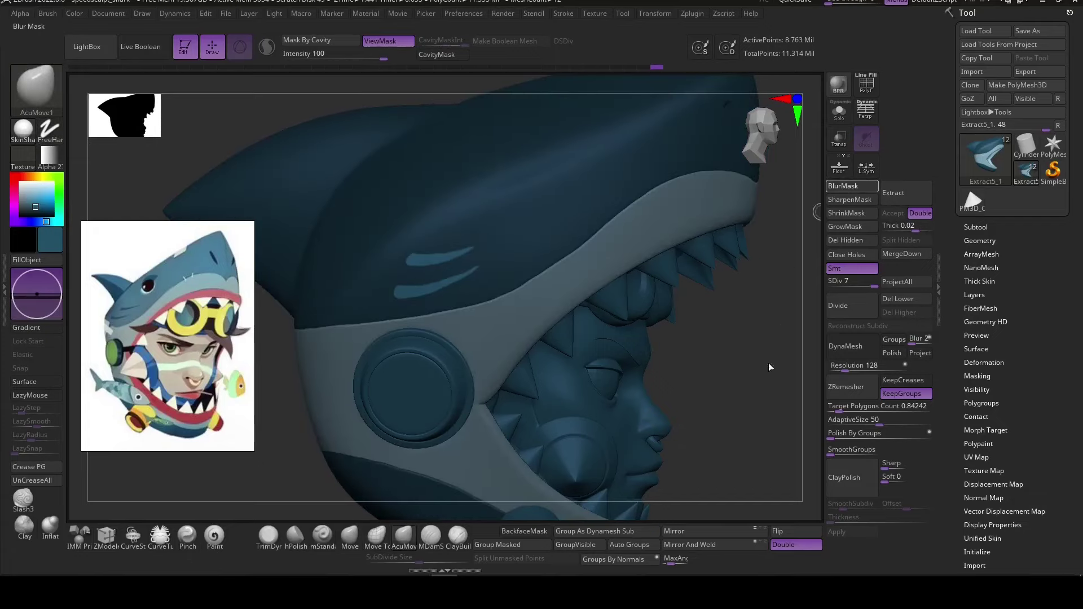
{"action": "left_click", "coordinate": [350, 536]}
{"action": "mouse_move", "coordinate": [314, 423]}
{"action": "right_mouse_down"}
{"action": "mouse_move", "coordinate": [415, 278]}
{"action": "mouse_move", "coordinate": [326, 459]}
{"action": "right_mouse_up"}
{"action": "key", "text": "ctrl+a"}
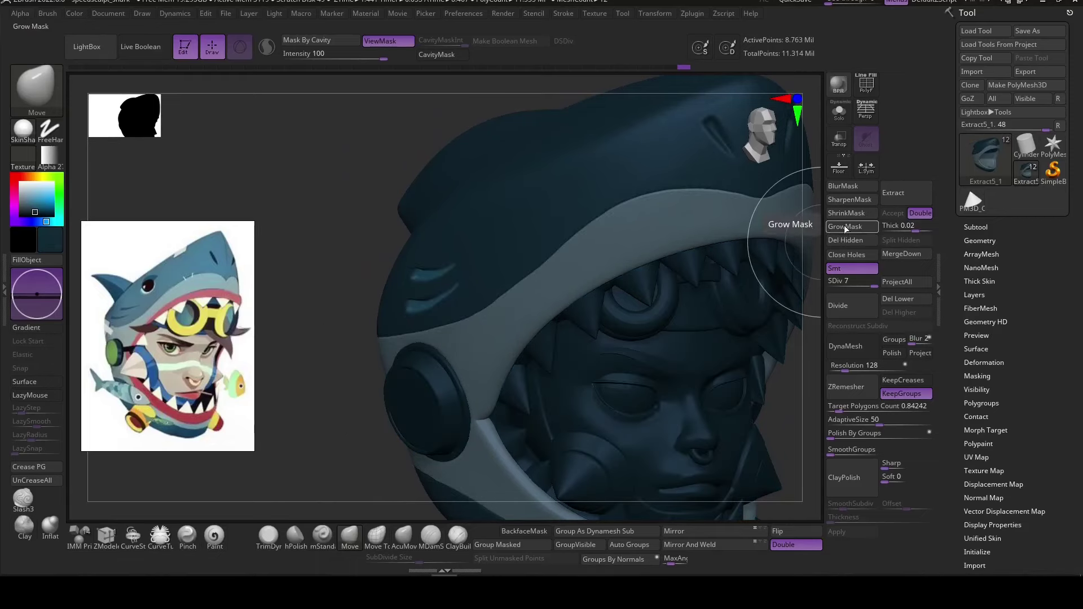
{"action": "key", "text": "ctrl+h"}
{"action": "left_click_drag", "start_coordinate": [331, 444], "coordinate": [438, 260]}
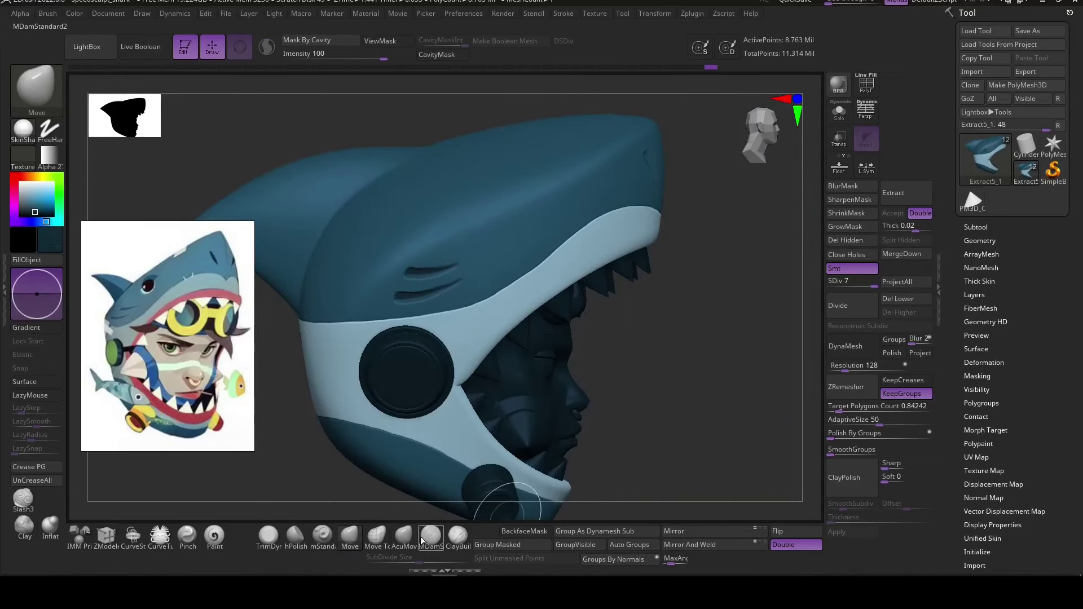
Pinch the gill slits on the hood's side into sharp creases.
{"action": "left_click", "coordinate": [295, 536]}
{"action": "key", "text": "space"}
{"action": "key", "text": "b"}
{"action": "key", "text": "p"}
{"action": "key", "text": "i"}
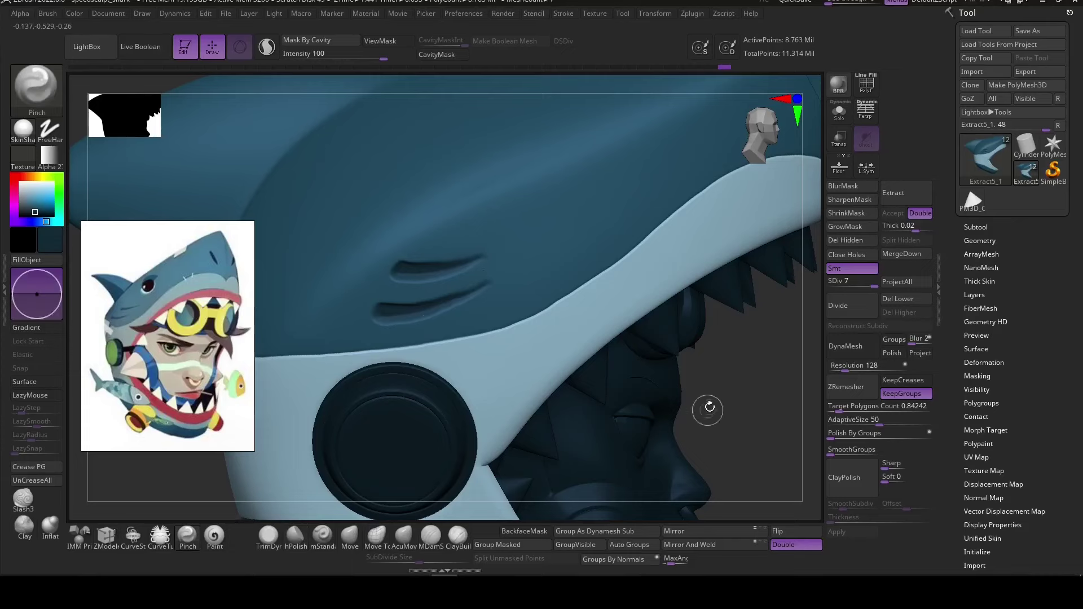
{"action": "right_click_drag", "start_coordinate": [713, 404], "coordinate": [432, 301], "text": "ctrl"}
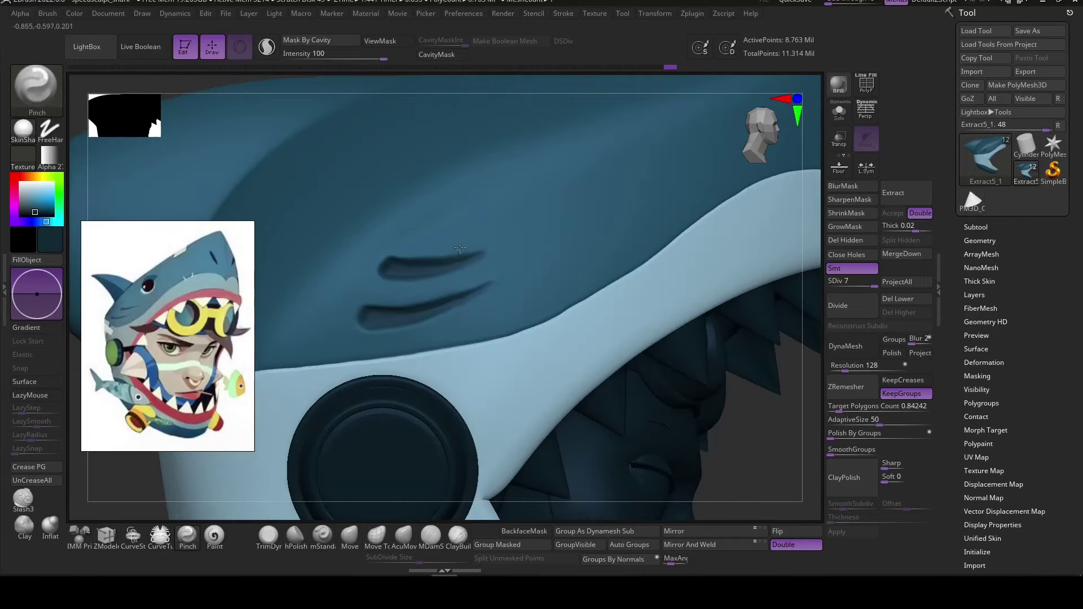
{"action": "key", "text": "shift"}
{"action": "left_click", "coordinate": [349, 536]}
{"action": "key", "text": "space"}
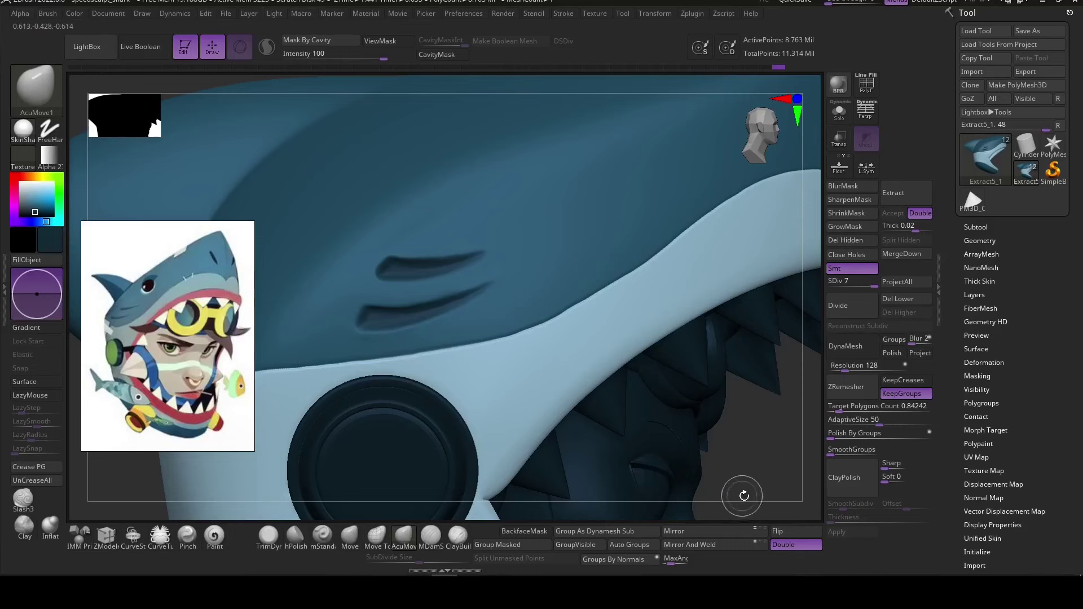
Pinch the grooves on top of the hood into crisp creases.
{"action": "key", "text": "f"}
{"action": "mouse_move", "coordinate": [718, 439]}
{"action": "right_mouse_down"}
{"action": "mouse_move", "coordinate": [696, 127]}
{"action": "mouse_move", "coordinate": [642, 202]}
{"action": "right_mouse_up"}
{"action": "key", "text": "space"}
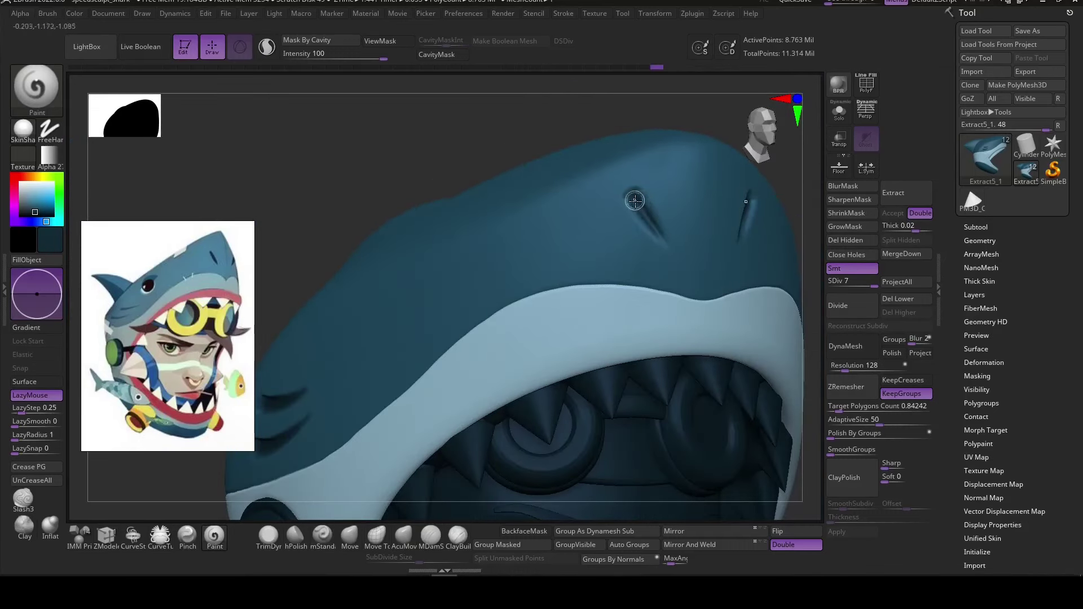
{"action": "key", "text": "f"}
{"action": "right_click_drag", "start_coordinate": [749, 398], "coordinate": [691, 404]}
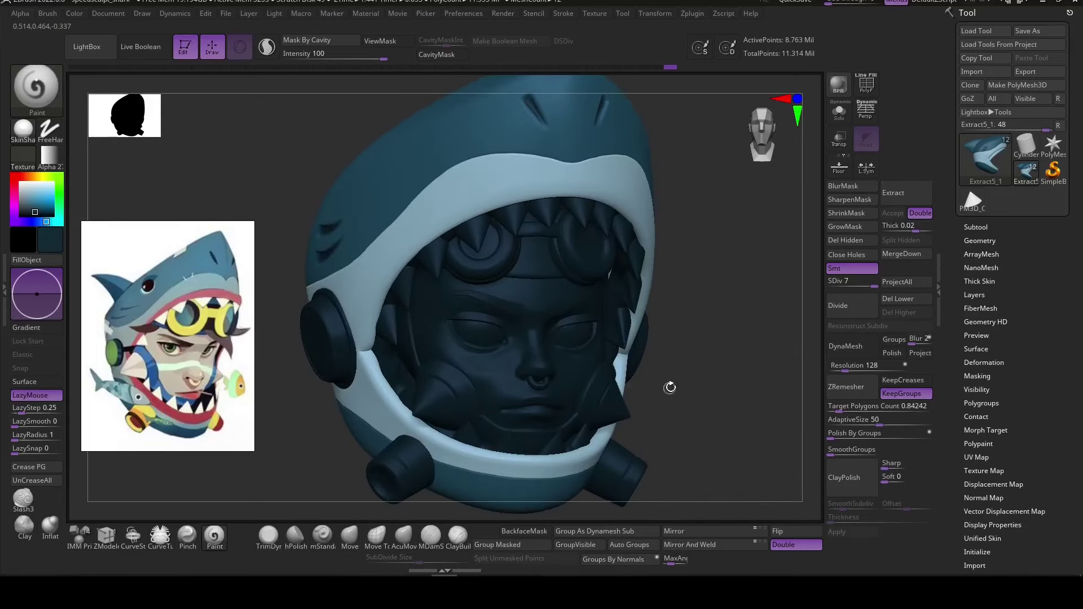
{"action": "key", "text": "b"}
{"action": "key", "text": "p"}
{"action": "key", "text": "i"}
{"action": "right_click_drag", "start_coordinate": [669, 387], "coordinate": [582, 106], "text": "ctrl"}
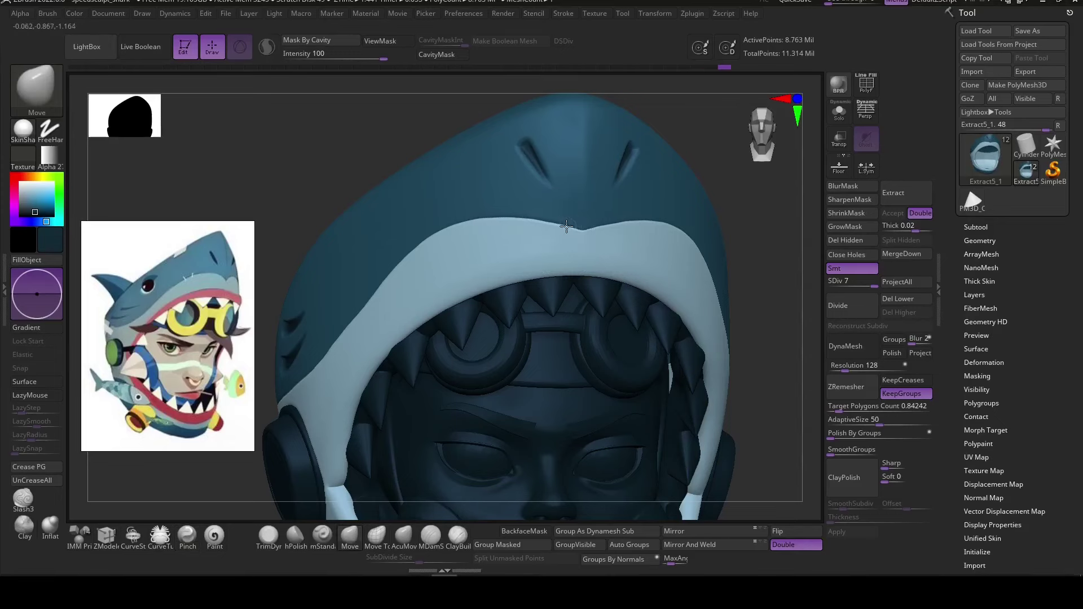
Touch up the hood side around the ear disc with the MoveV and Pinch brushes.
{"action": "mouse_move", "coordinate": [566, 225]}
{"action": "right_mouse_down"}
{"action": "mouse_move", "coordinate": [514, 234]}
{"action": "mouse_move", "coordinate": [541, 213]}
{"action": "right_mouse_up"}
{"action": "key", "text": "b"}
{"action": "key", "text": "p"}
{"action": "key", "text": "i"}
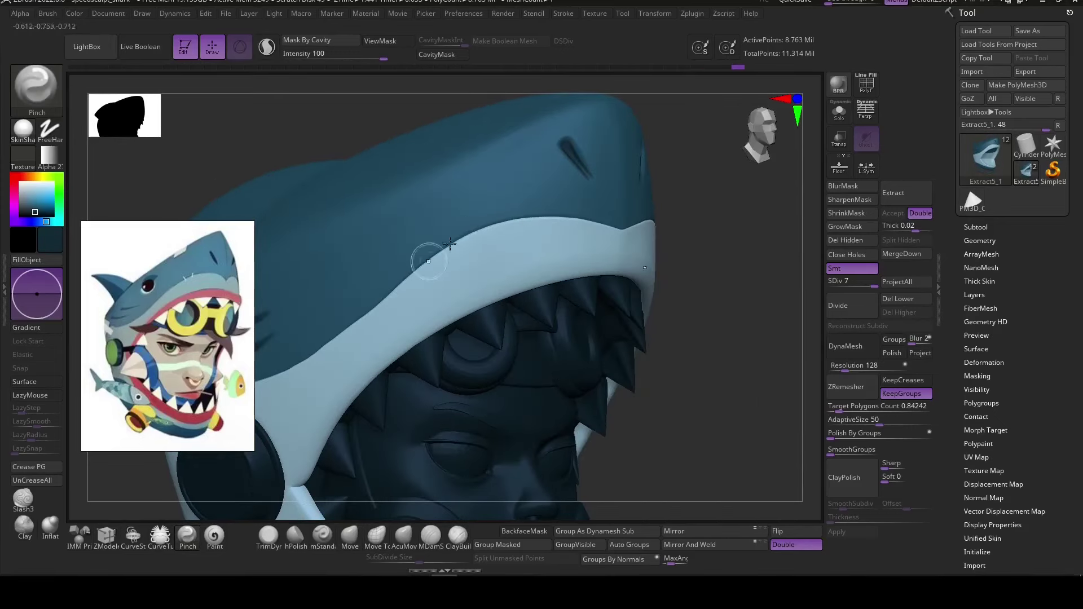
{"action": "right_click_drag", "start_coordinate": [687, 451], "coordinate": [477, 280]}
{"action": "key", "text": "space"}
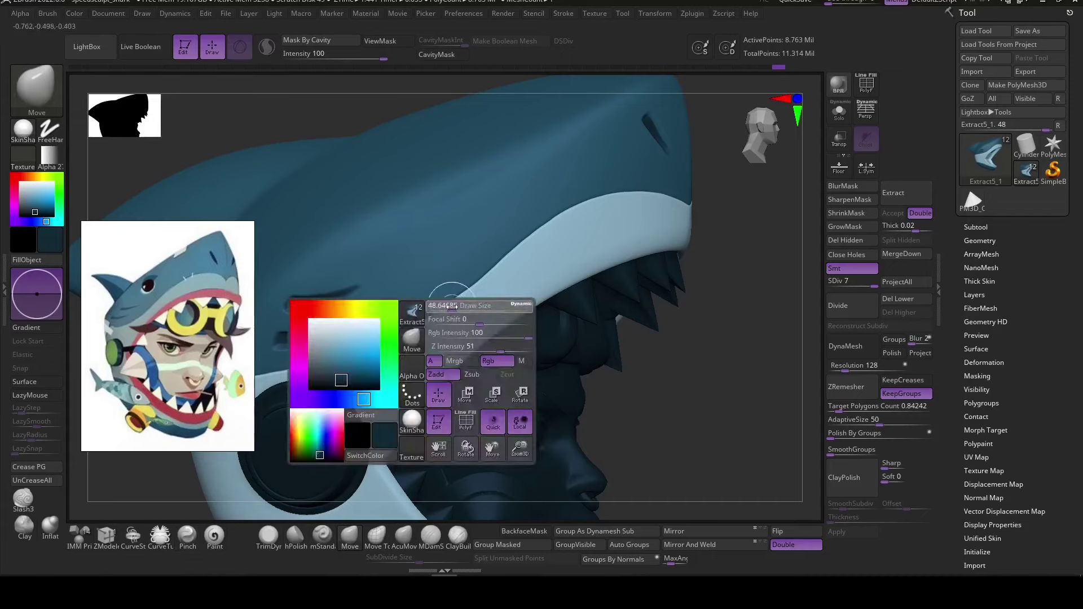
{"action": "key", "text": "b"}
{"action": "key", "text": "m"}
{"action": "key", "text": "v"}
{"action": "mouse_move", "coordinate": [445, 305]}
{"action": "right_mouse_down"}
{"action": "mouse_move", "coordinate": [720, 411]}
{"action": "mouse_move", "coordinate": [686, 375]}
{"action": "mouse_move", "coordinate": [699, 361]}
{"action": "right_mouse_up"}
{"action": "key", "text": "b"}
{"action": "key", "text": "p"}
{"action": "key", "text": "i"}
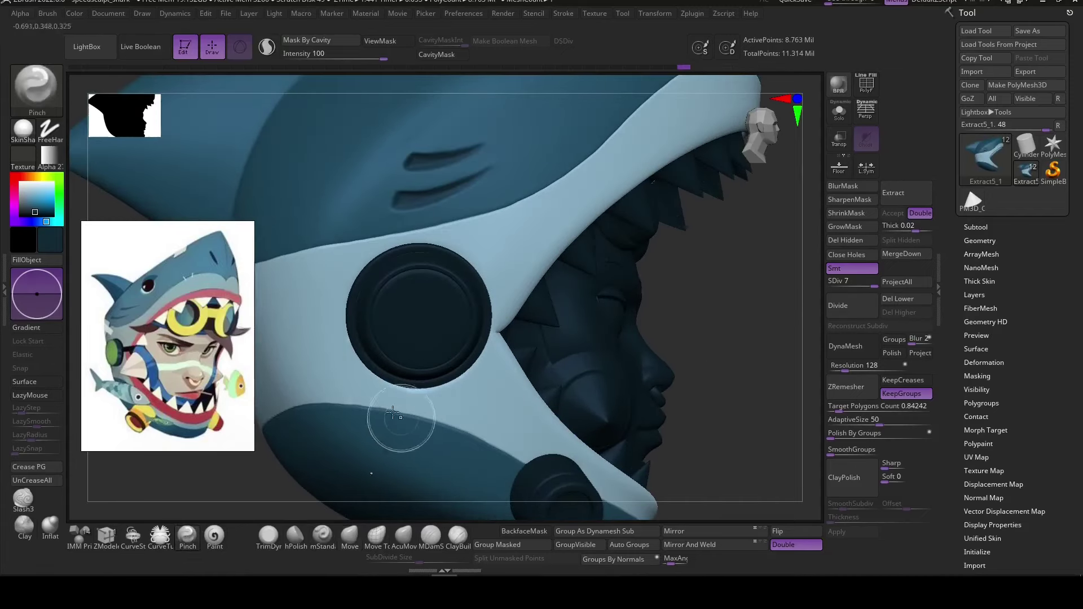
{"action": "mouse_move", "coordinate": [522, 460]}
{"action": "right_mouse_down"}
{"action": "mouse_move", "coordinate": [322, 483]}
{"action": "mouse_move", "coordinate": [679, 382]}
{"action": "mouse_move", "coordinate": [677, 397]}
{"action": "mouse_move", "coordinate": [582, 256]}
{"action": "mouse_move", "coordinate": [706, 387]}
{"action": "mouse_move", "coordinate": [349, 436]}
{"action": "mouse_move", "coordinate": [551, 174]}
{"action": "mouse_move", "coordinate": [563, 188]}
{"action": "mouse_move", "coordinate": [502, 177]}
{"action": "right_mouse_up"}
Select the extracted crown plate, hide half of it, and remesh it to 193 points.
{"action": "right_click", "coordinate": [582, 256]}
{"action": "mouse_move", "coordinate": [565, 164]}
{"action": "right_mouse_down"}
{"action": "mouse_move", "coordinate": [769, 261]}
{"action": "mouse_move", "coordinate": [491, 425]}
{"action": "right_mouse_up"}
{"action": "left_click", "coordinate": [768, 261], "text": "alt"}
{"action": "left_click_drag", "start_coordinate": [742, 301], "coordinate": [619, 140], "text": "ctrl+shift"}
{"action": "right_click_drag", "start_coordinate": [705, 338], "coordinate": [770, 354]}
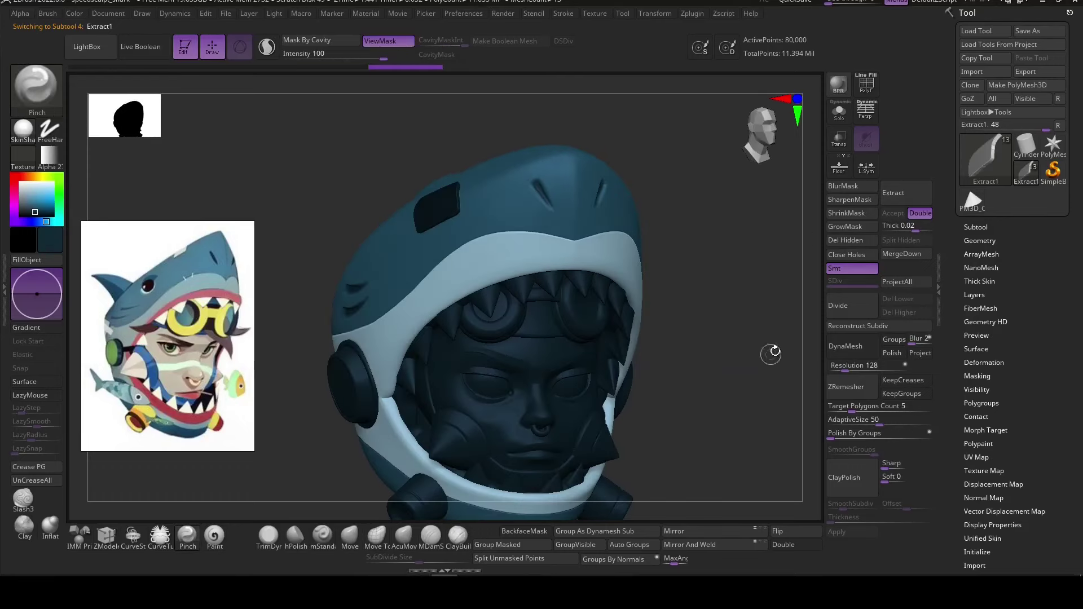
{"action": "right_click_drag", "start_coordinate": [689, 380], "coordinate": [745, 444]}
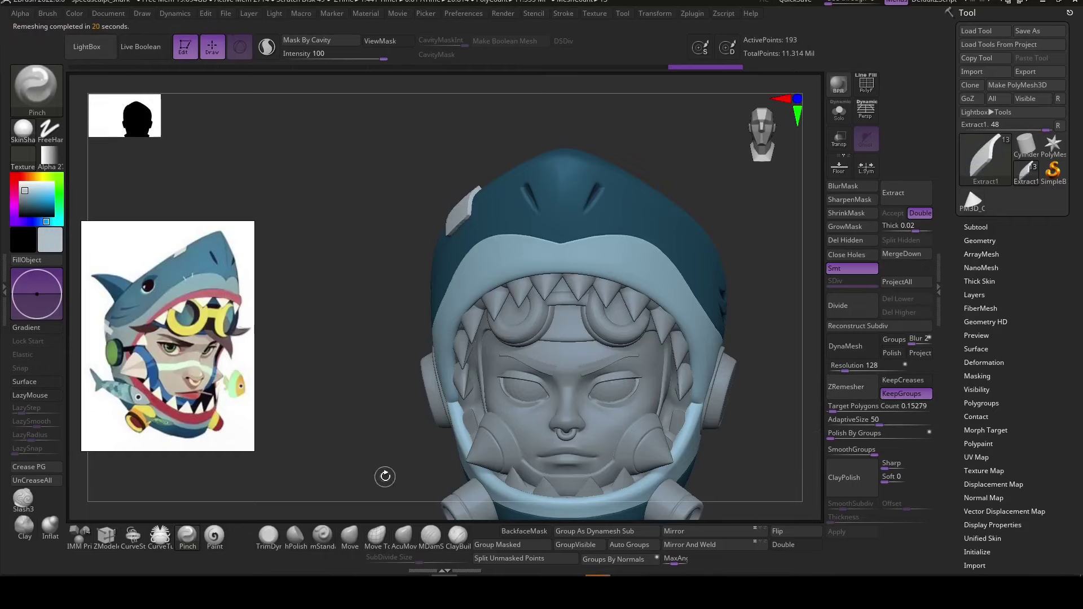
{"action": "right_click_drag", "start_coordinate": [383, 476], "coordinate": [709, 430]}
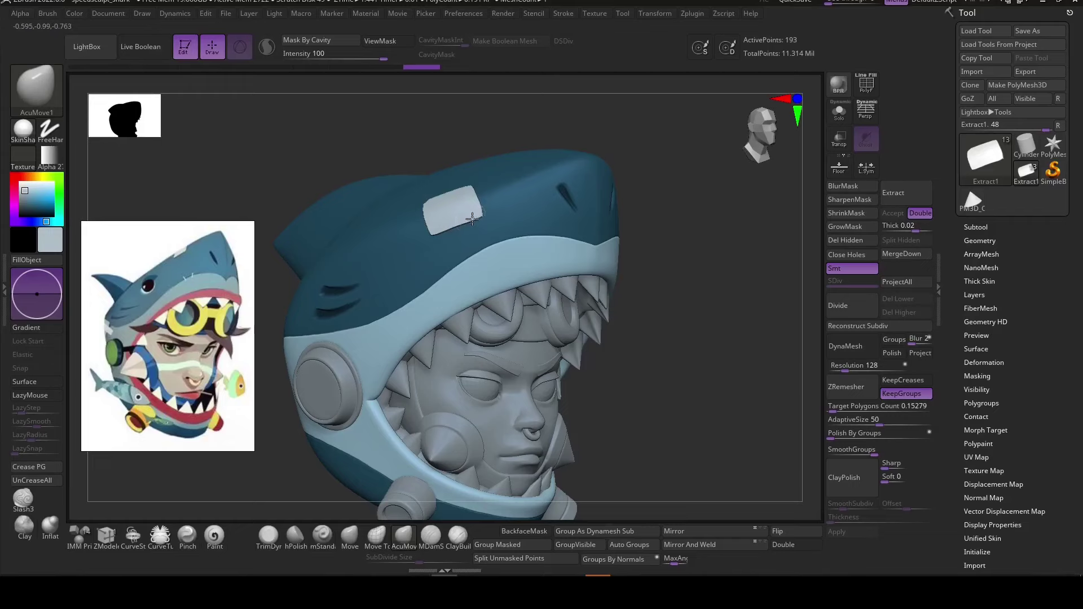
{"action": "right_click_drag", "start_coordinate": [485, 217], "coordinate": [420, 202]}
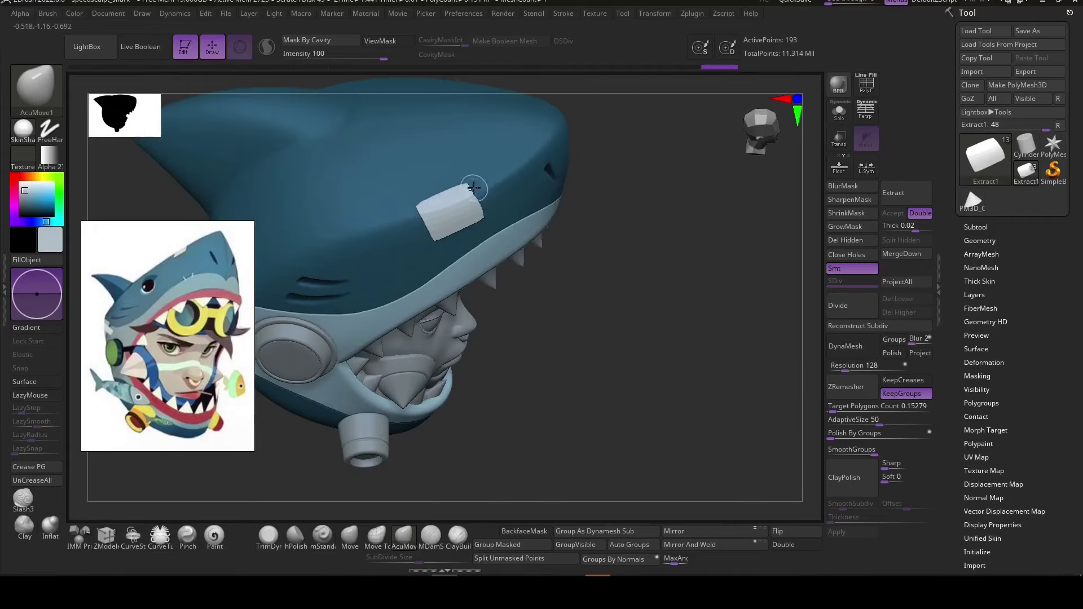
{"action": "mouse_move", "coordinate": [508, 211]}
{"action": "right_mouse_down"}
{"action": "mouse_move", "coordinate": [447, 234]}
{"action": "mouse_move", "coordinate": [495, 299]}
{"action": "mouse_move", "coordinate": [451, 205]}
{"action": "mouse_move", "coordinate": [676, 435]}
{"action": "mouse_move", "coordinate": [639, 426]}
{"action": "mouse_move", "coordinate": [658, 404]}
{"action": "mouse_move", "coordinate": [464, 206]}
{"action": "mouse_move", "coordinate": [534, 190]}
{"action": "mouse_move", "coordinate": [486, 237]}
{"action": "right_mouse_up"}
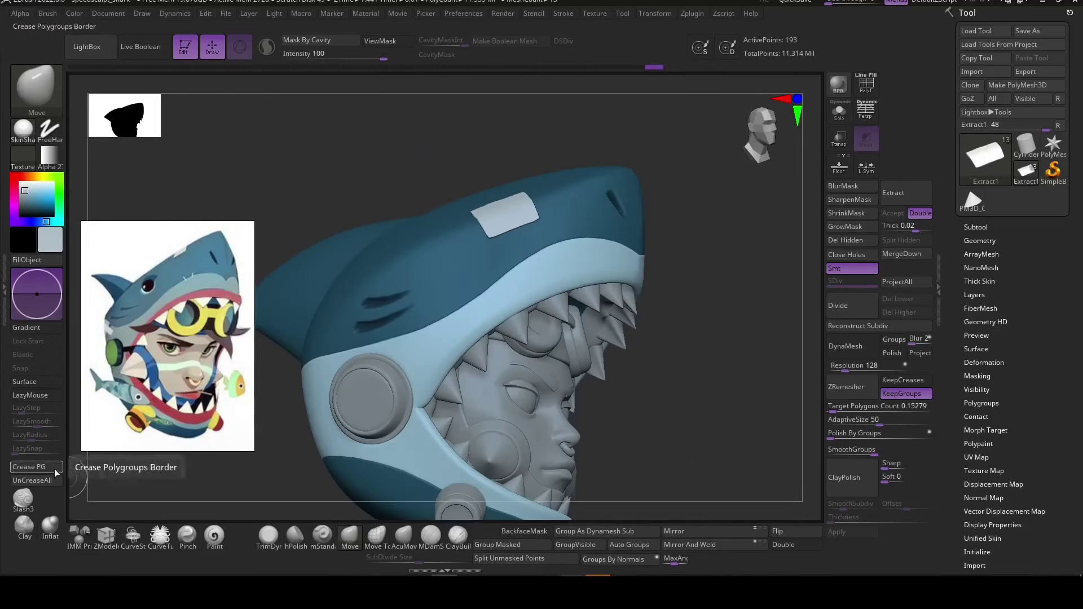
{"action": "right_click_drag", "start_coordinate": [685, 386], "coordinate": [689, 378]}
{"action": "mouse_move", "coordinate": [792, 438]}
{"action": "right_mouse_down"}
{"action": "mouse_move", "coordinate": [429, 463]}
{"action": "mouse_move", "coordinate": [719, 405]}
{"action": "right_mouse_up"}
Insert a small primitive block on the hood and move it higher with Transpose.
{"action": "left_click", "coordinate": [84, 532]}
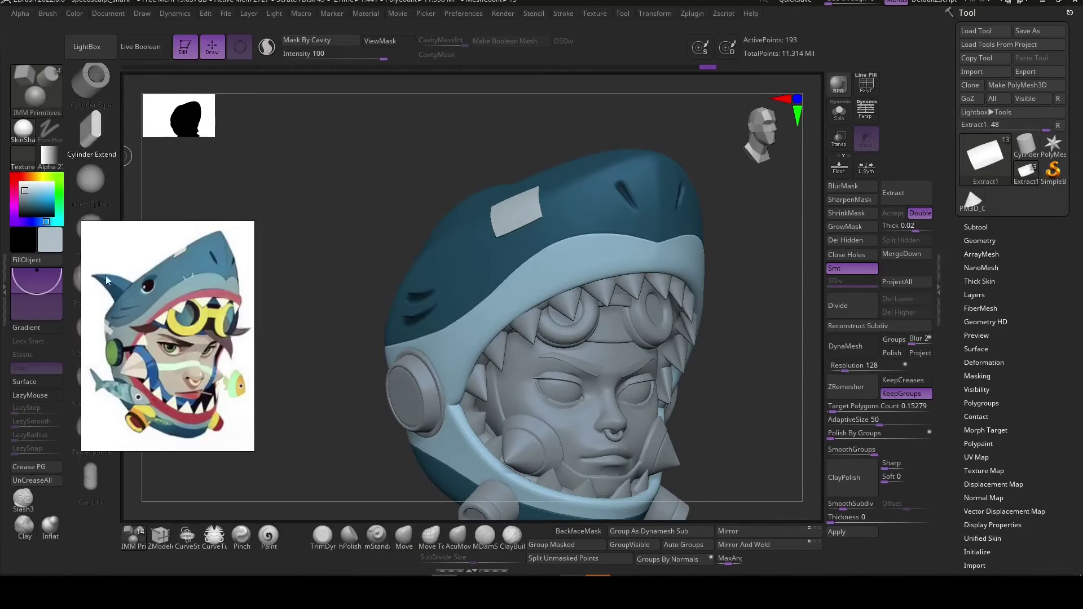
{"action": "left_click", "coordinate": [537, 256]}
{"action": "scroll", "coordinate": [534, 254], "scroll_direction": "up", "scroll_amount": 3}
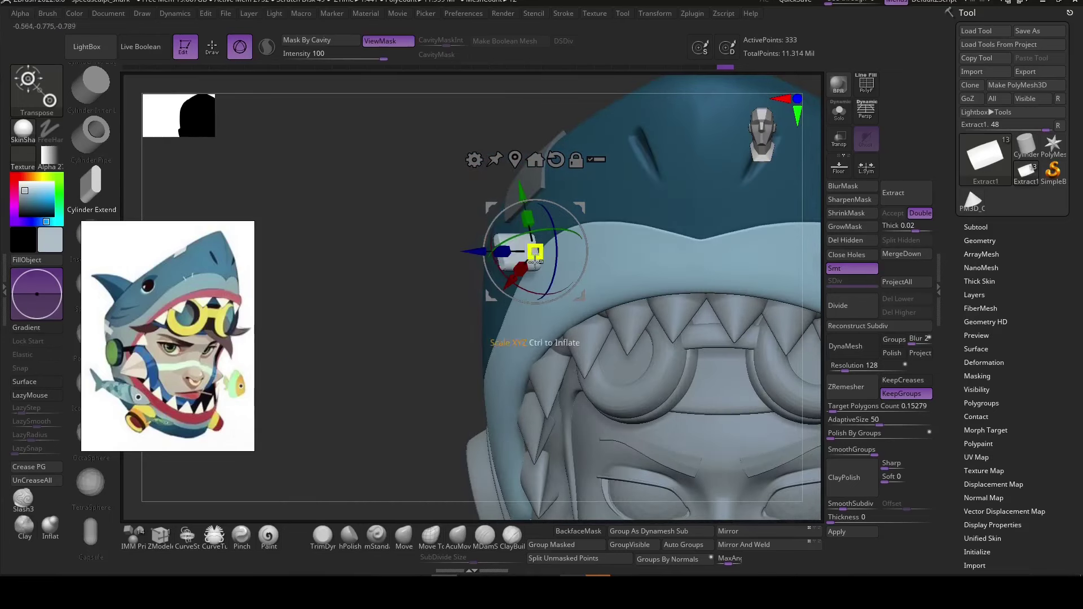
{"action": "right_click_drag", "start_coordinate": [527, 254], "coordinate": [584, 309]}
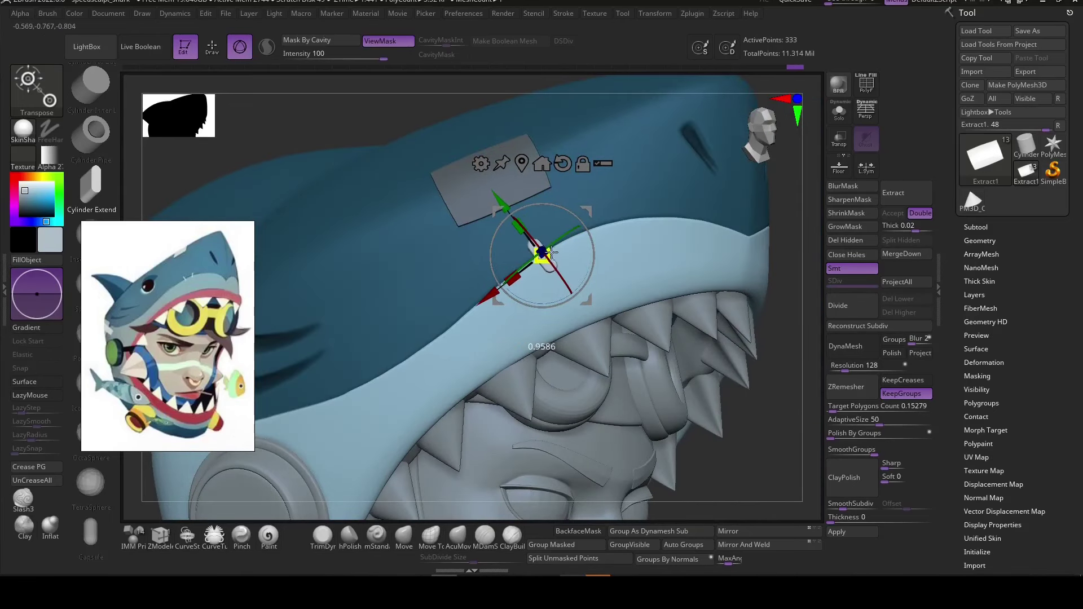
{"action": "left_click_drag", "start_coordinate": [530, 277], "coordinate": [571, 252]}
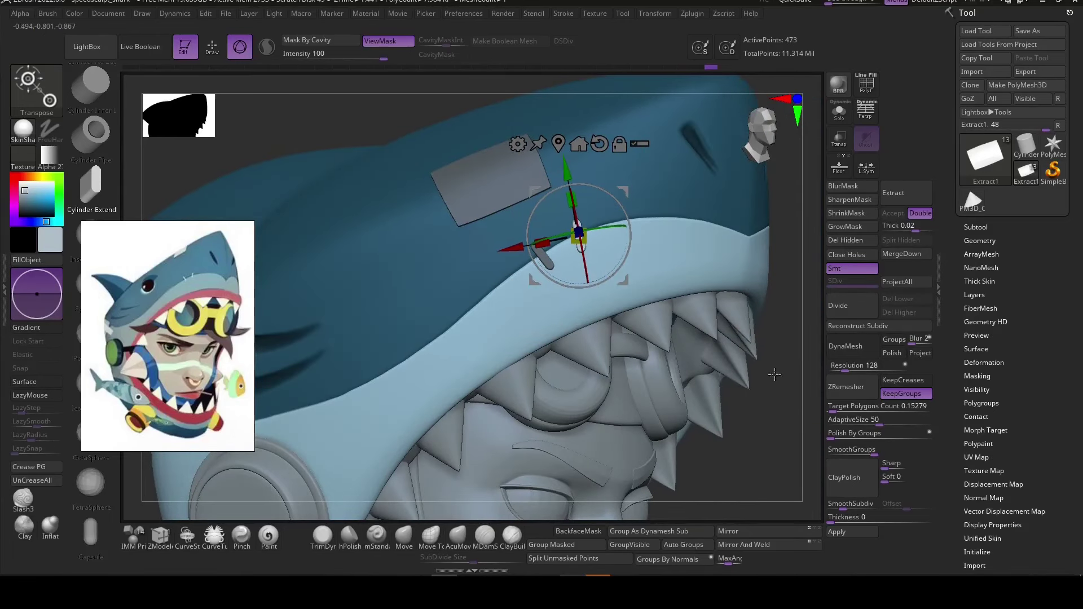
{"action": "mouse_move", "coordinate": [606, 194]}
{"action": "right_mouse_down"}
{"action": "mouse_move", "coordinate": [494, 353]}
{"action": "mouse_move", "coordinate": [715, 305]}
{"action": "mouse_move", "coordinate": [713, 291]}
{"action": "mouse_move", "coordinate": [690, 411]}
{"action": "mouse_move", "coordinate": [676, 400]}
{"action": "mouse_move", "coordinate": [536, 429]}
{"action": "mouse_move", "coordinate": [395, 437]}
{"action": "mouse_move", "coordinate": [496, 399]}
{"action": "mouse_move", "coordinate": [520, 314]}
{"action": "right_mouse_up"}
Select the purple cheek patch subtool and show its PolyF wireframe.
{"action": "key", "text": "q"}
{"action": "left_click", "coordinate": [524, 186], "text": "alt"}
{"action": "left_click", "coordinate": [580, 366], "text": "alt"}
{"action": "key", "text": "shift+f"}
Isolate and regroup the cheek patch into cone and rim polygroups with ZModeler.
{"action": "key", "text": "b"}
{"action": "key", "text": "z"}
{"action": "key", "text": "m"}
{"action": "right_click", "coordinate": [519, 330]}
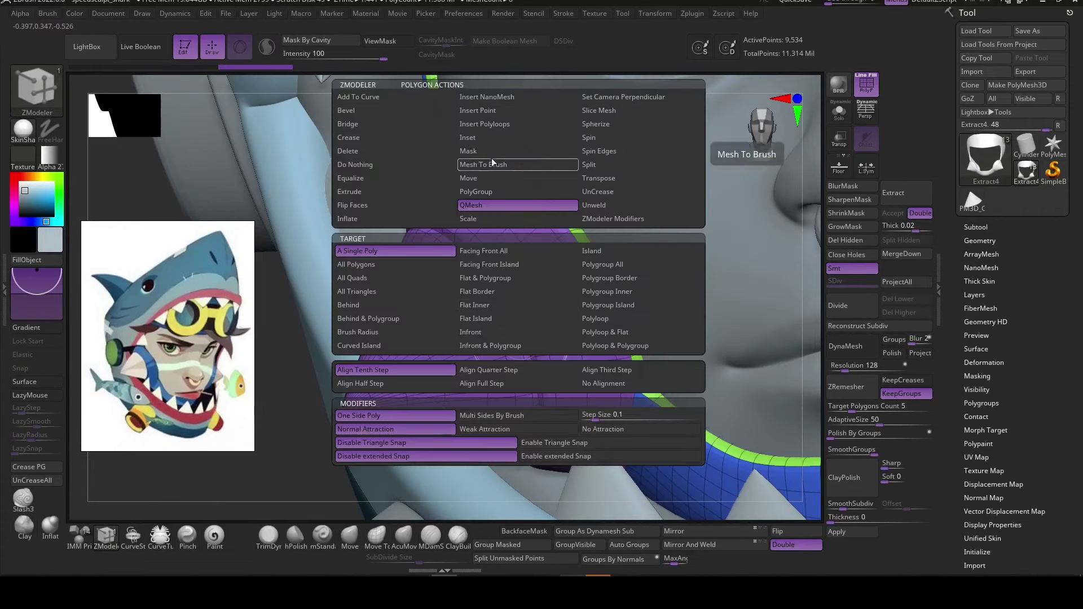
{"action": "left_click", "coordinate": [580, 299]}
{"action": "left_click", "coordinate": [500, 350], "text": "ctrl+shift"}
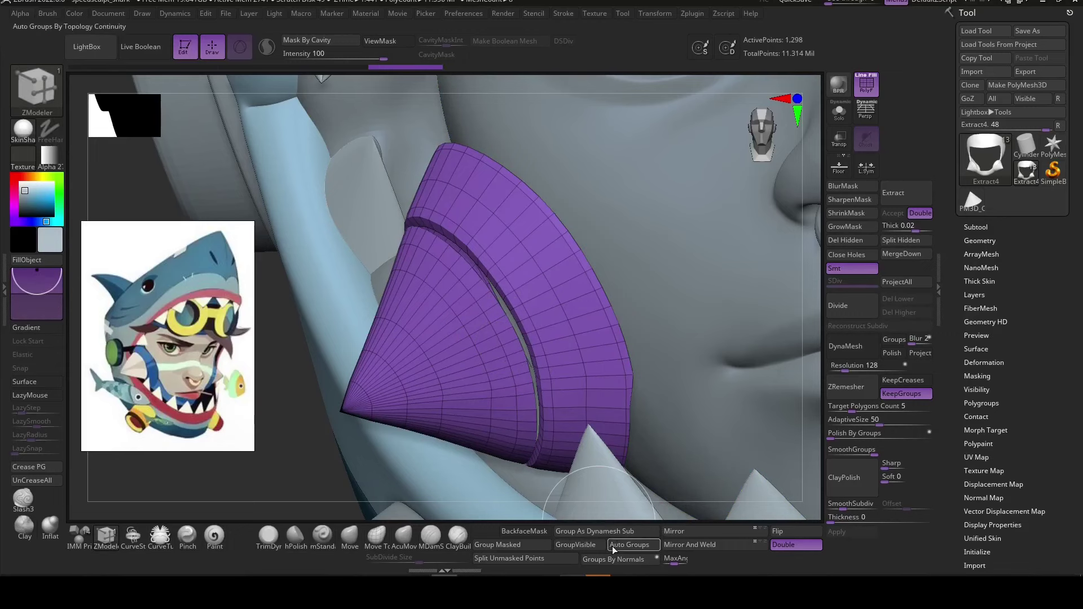
{"action": "left_click", "coordinate": [629, 544]}
{"action": "left_click", "coordinate": [621, 508], "text": "ctrl+shift"}
Subdivide the mesh to level 4, toggle group visibility, and fill the model blue.
{"action": "key", "text": "ctrl+d"}
{"action": "key", "text": "ctrl+d"}
{"action": "key", "text": "ctrl+d"}
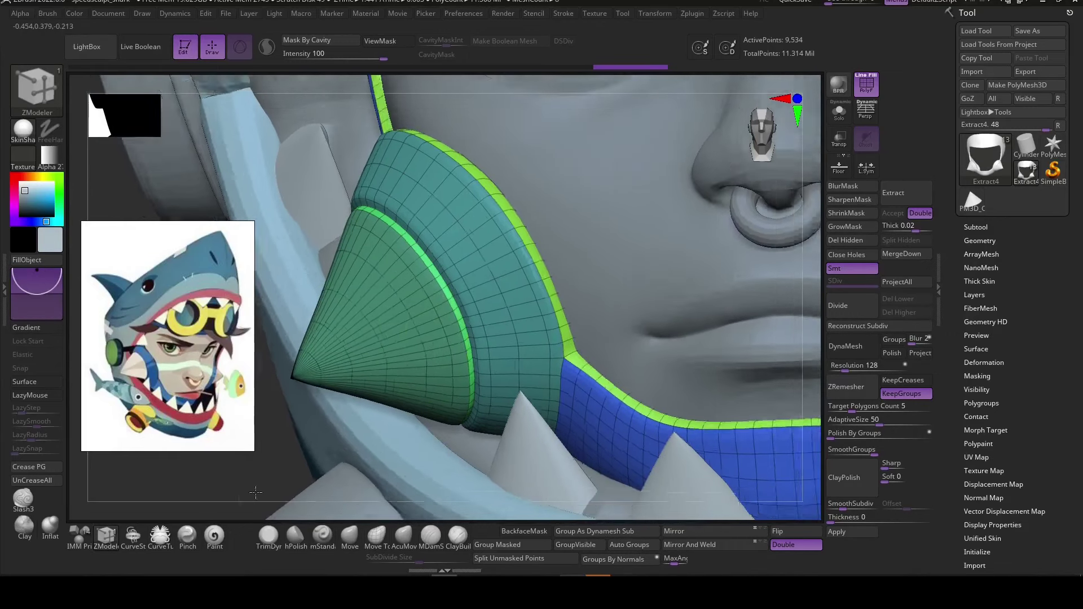
{"action": "key", "text": "f"}
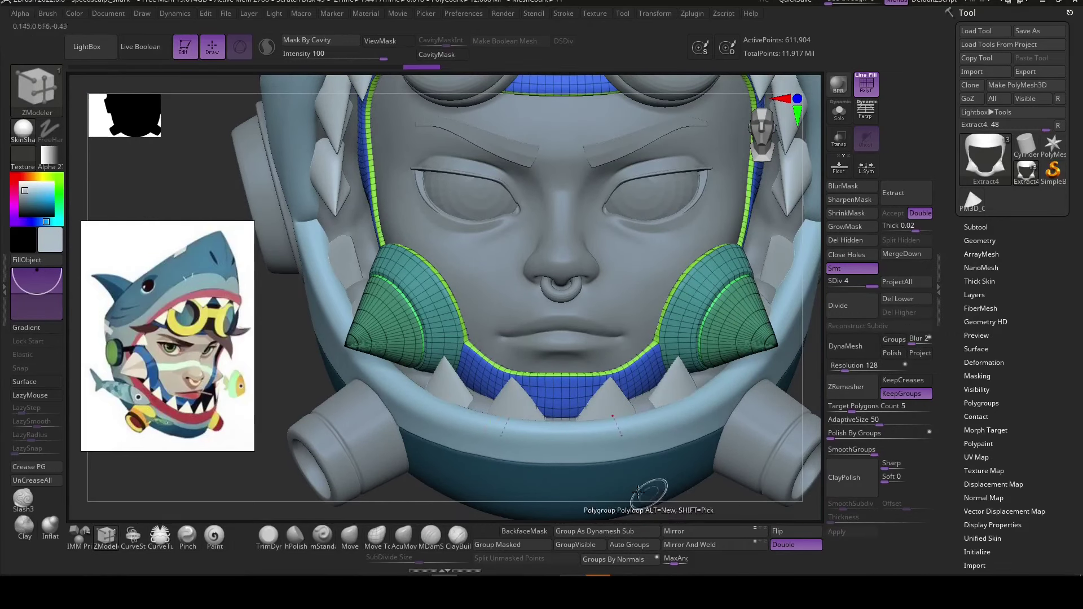
{"action": "left_click", "coordinate": [389, 344], "text": "ctrl+shift"}
{"action": "left_click", "coordinate": [318, 461], "text": "ctrl+shift"}
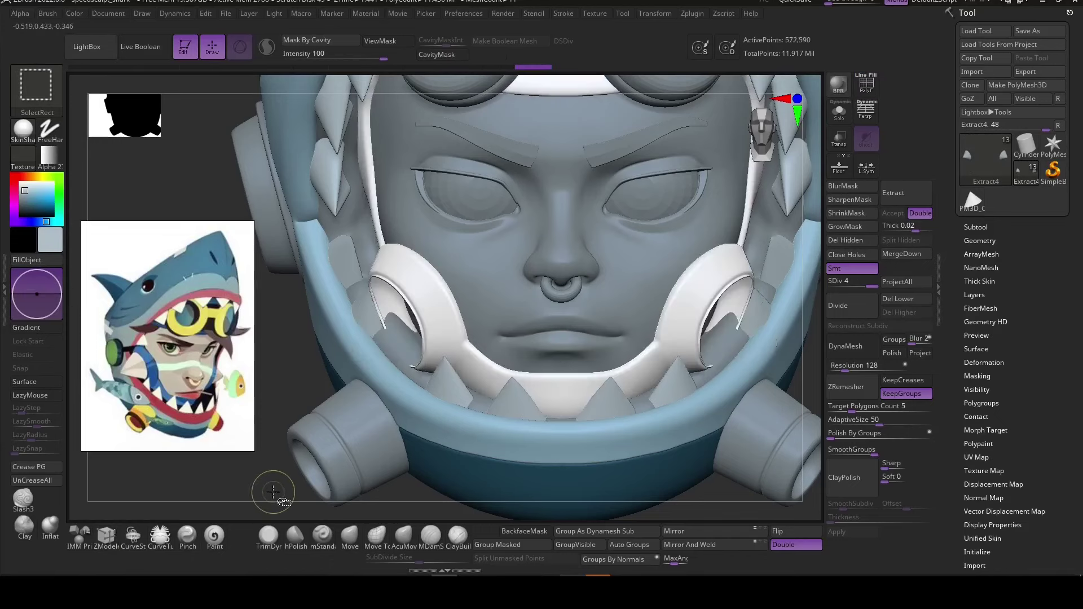
{"action": "left_click", "coordinate": [845, 240]}
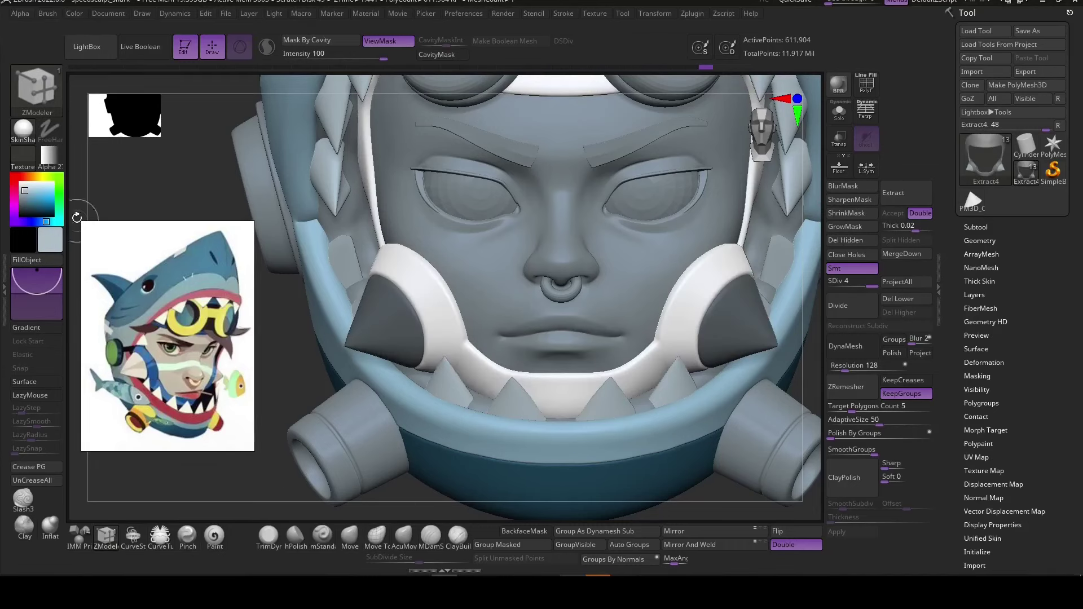
{"action": "left_click", "coordinate": [42, 205]}
{"action": "left_click", "coordinate": [44, 260]}
Polypaint the face in a lighter blue with the Paint brush while rotating the head.
{"action": "left_click_drag", "start_coordinate": [218, 479], "coordinate": [234, 478]}
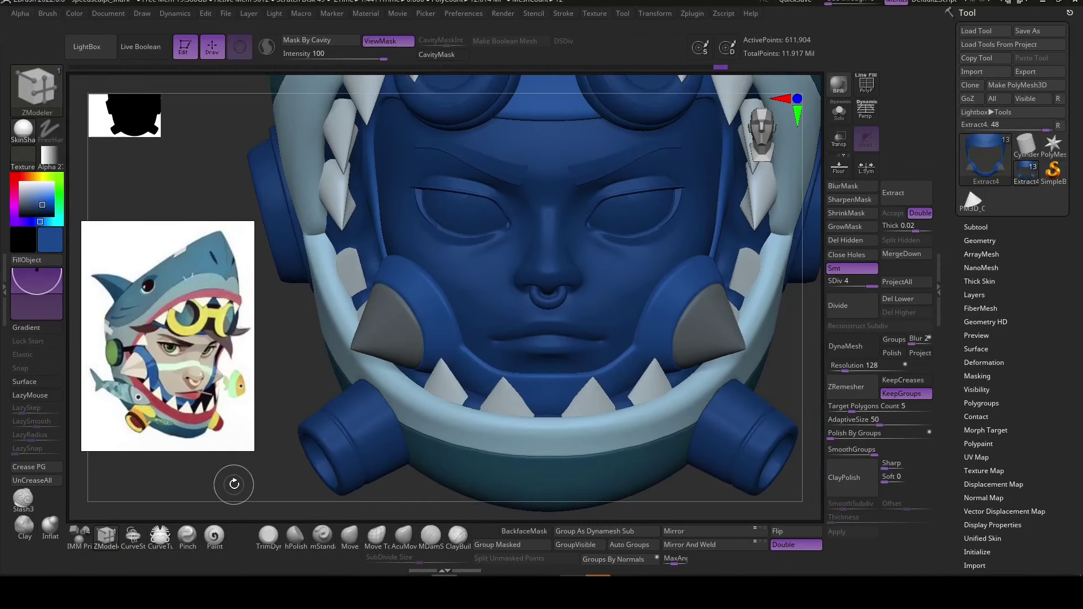
{"action": "left_click", "coordinate": [214, 535]}
{"action": "key", "text": "space"}
{"action": "left_click", "coordinate": [332, 349]}
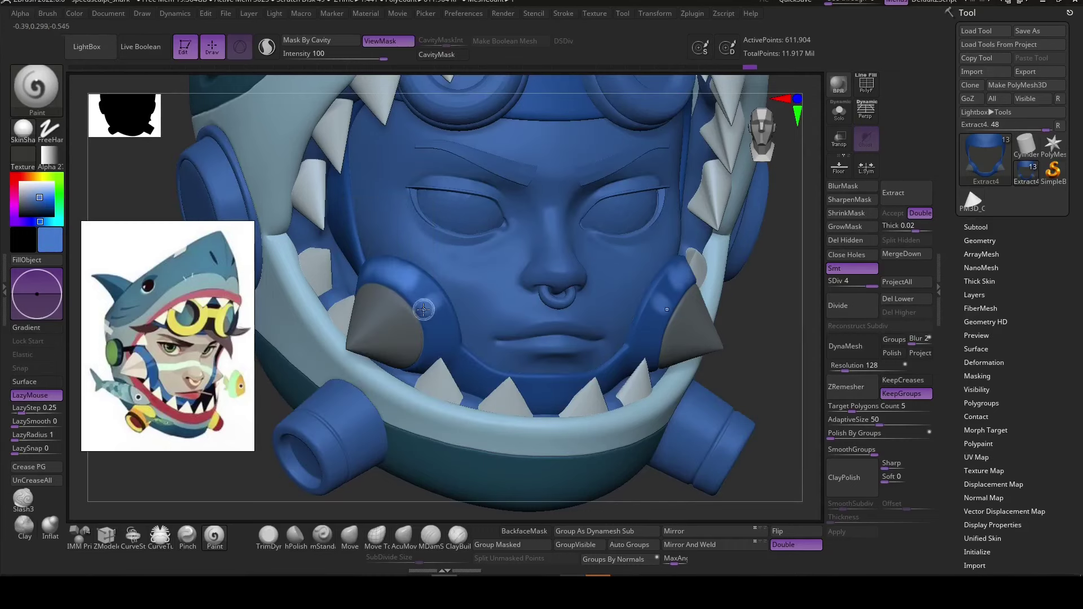
{"action": "right_click_drag", "start_coordinate": [384, 265], "coordinate": [396, 279]}
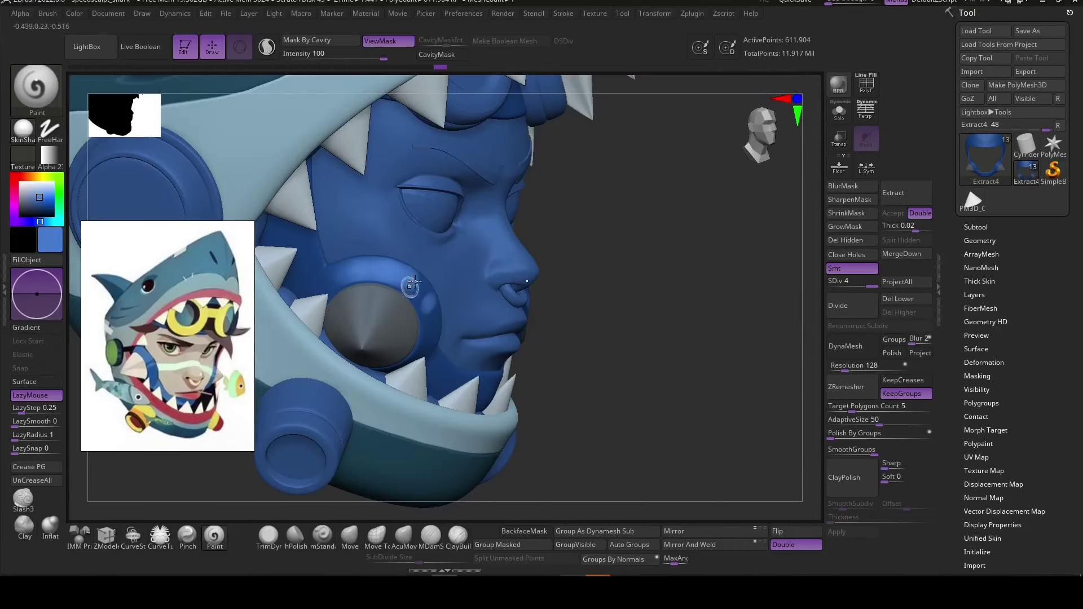
{"action": "left_click_drag", "start_coordinate": [652, 380], "coordinate": [442, 307]}
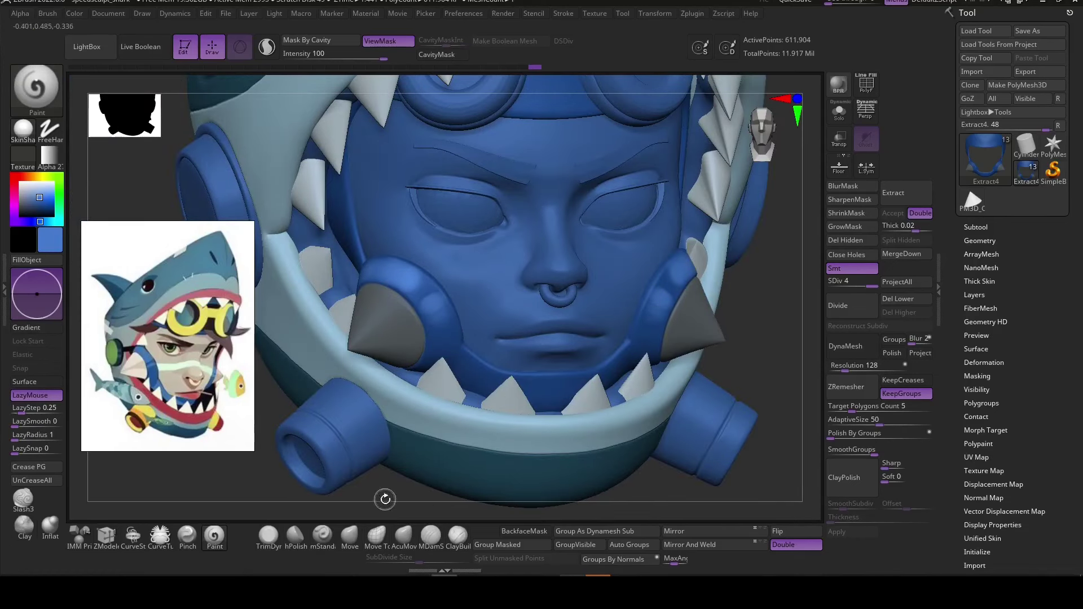
{"action": "left_click_drag", "start_coordinate": [385, 498], "coordinate": [654, 305]}
{"action": "right_click_drag", "start_coordinate": [652, 353], "coordinate": [506, 394]}
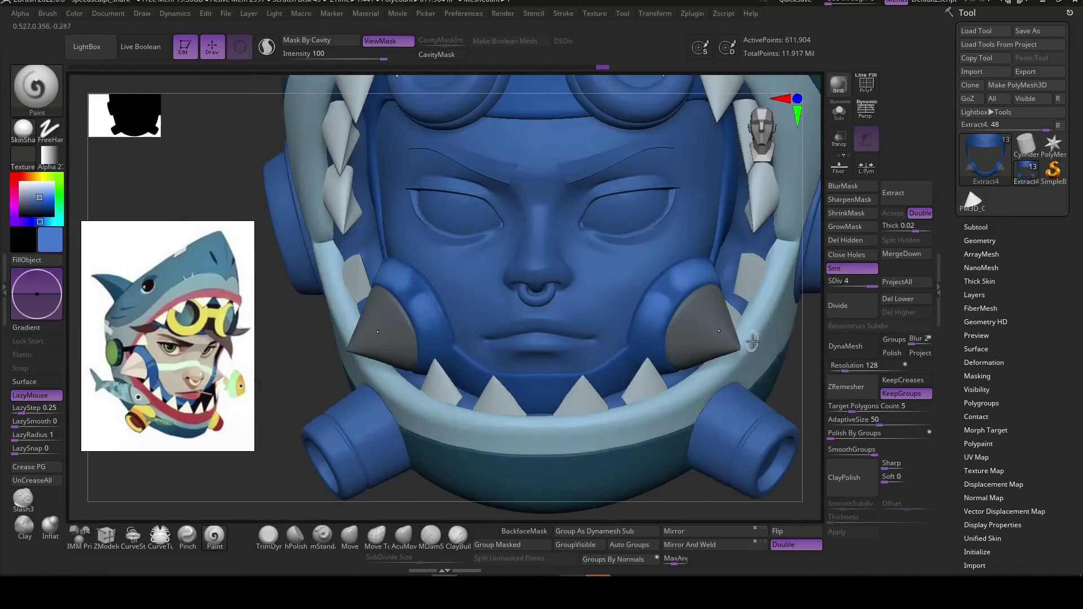
{"action": "left_click_drag", "start_coordinate": [411, 502], "coordinate": [457, 353]}
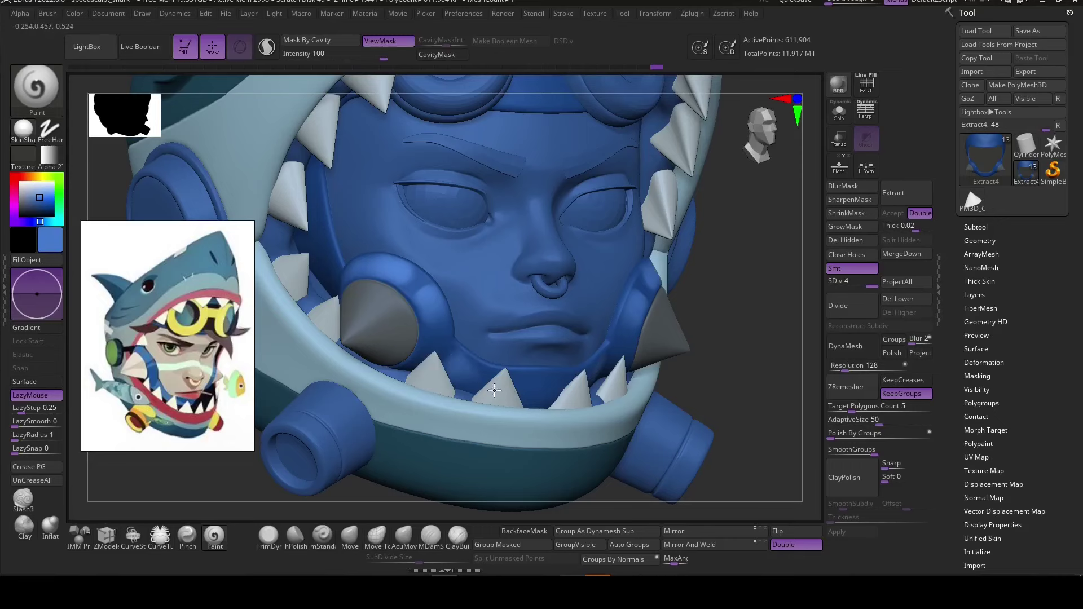
{"action": "right_click_drag", "start_coordinate": [673, 412], "coordinate": [603, 392]}
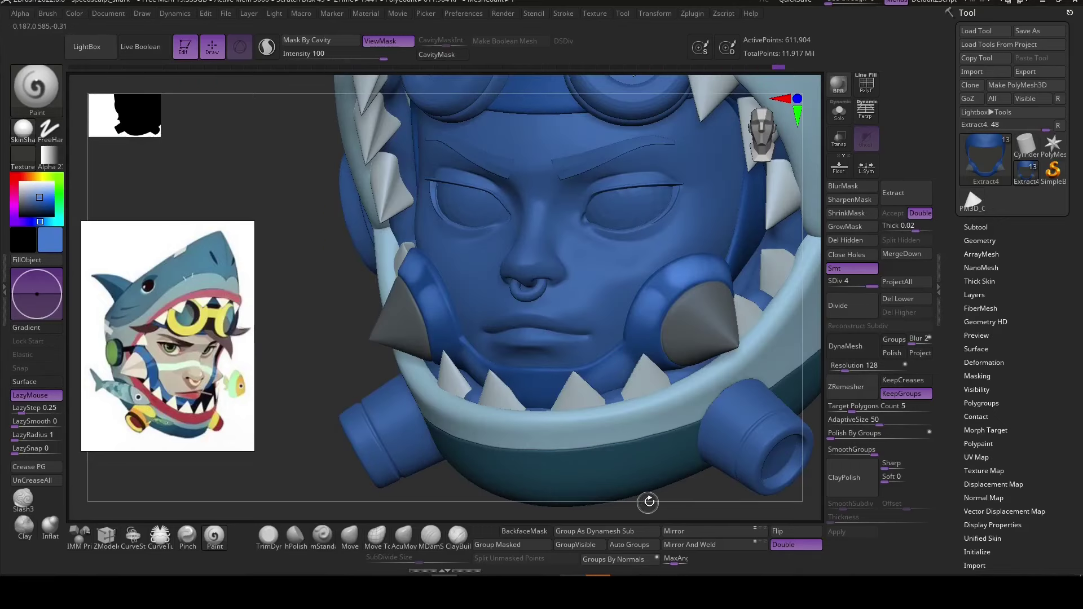
{"action": "right_click_drag", "start_coordinate": [649, 501], "coordinate": [478, 311]}
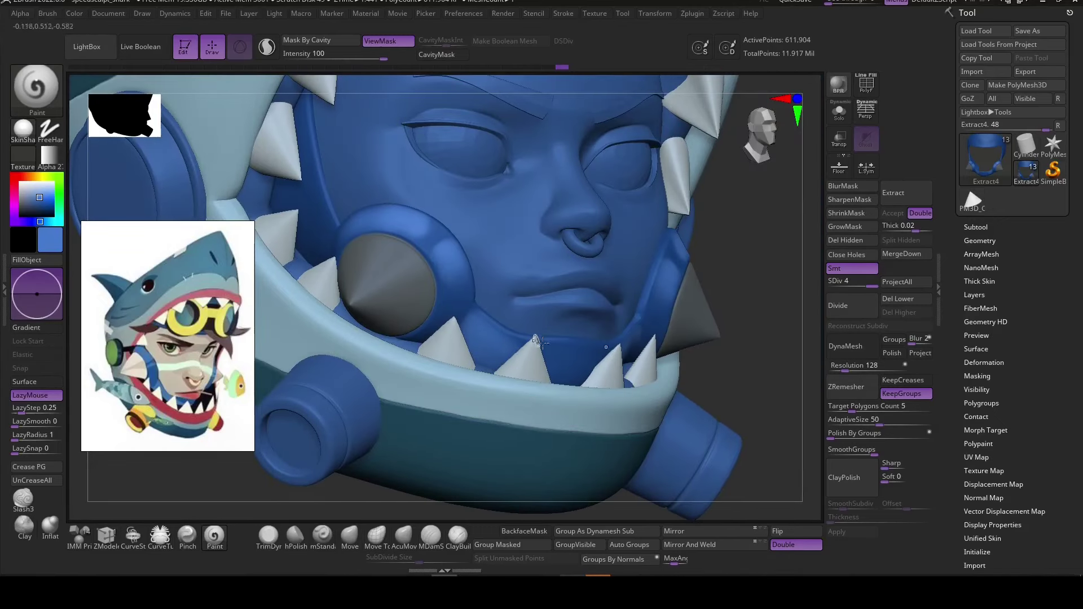
Switch to a darker blue and paint around the left cheek and goggle.
{"action": "key", "text": "c"}
{"action": "right_click_drag", "start_coordinate": [431, 249], "coordinate": [706, 240]}
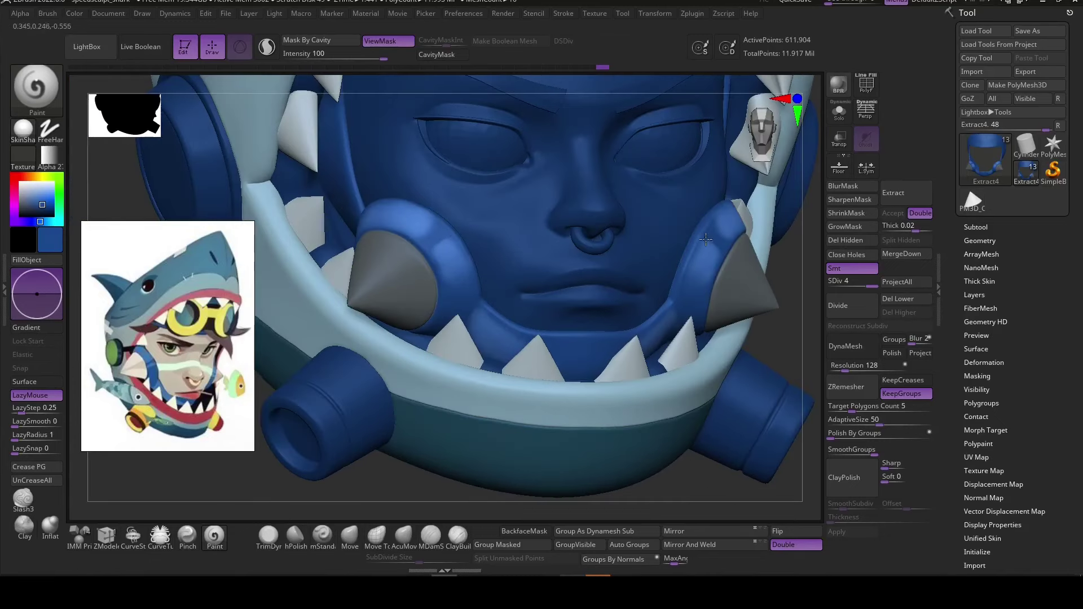
{"action": "right_click_drag", "start_coordinate": [439, 224], "coordinate": [381, 240]}
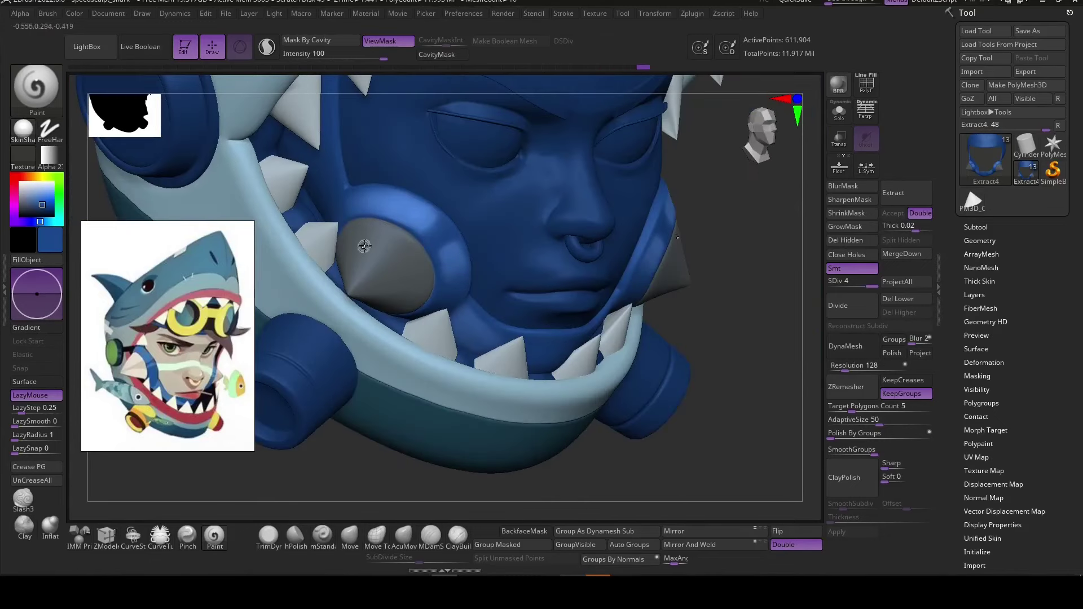
{"action": "right_click_drag", "start_coordinate": [461, 272], "coordinate": [494, 330]}
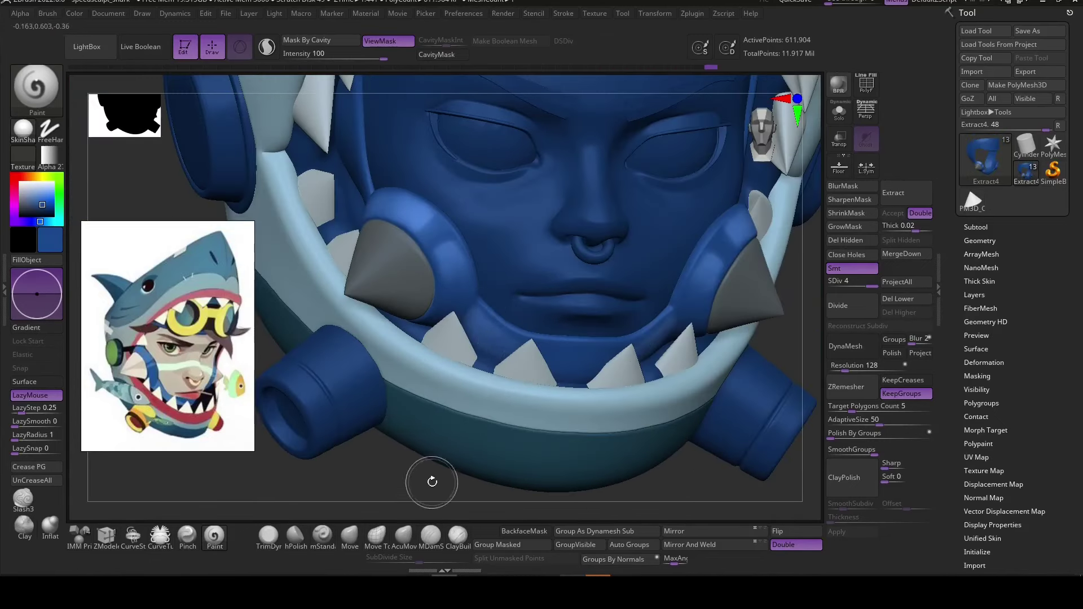
{"action": "right_click_drag", "start_coordinate": [432, 482], "coordinate": [457, 244]}
{"action": "mouse_move", "coordinate": [490, 316]}
{"action": "right_mouse_down"}
{"action": "mouse_move", "coordinate": [670, 487]}
{"action": "mouse_move", "coordinate": [705, 395]}
{"action": "right_mouse_up"}
Duplicate the Head subtool as Head1_1 and delete its higher subdivisions.
{"action": "key", "text": "p"}
{"action": "left_click", "coordinate": [507, 271], "text": "alt"}
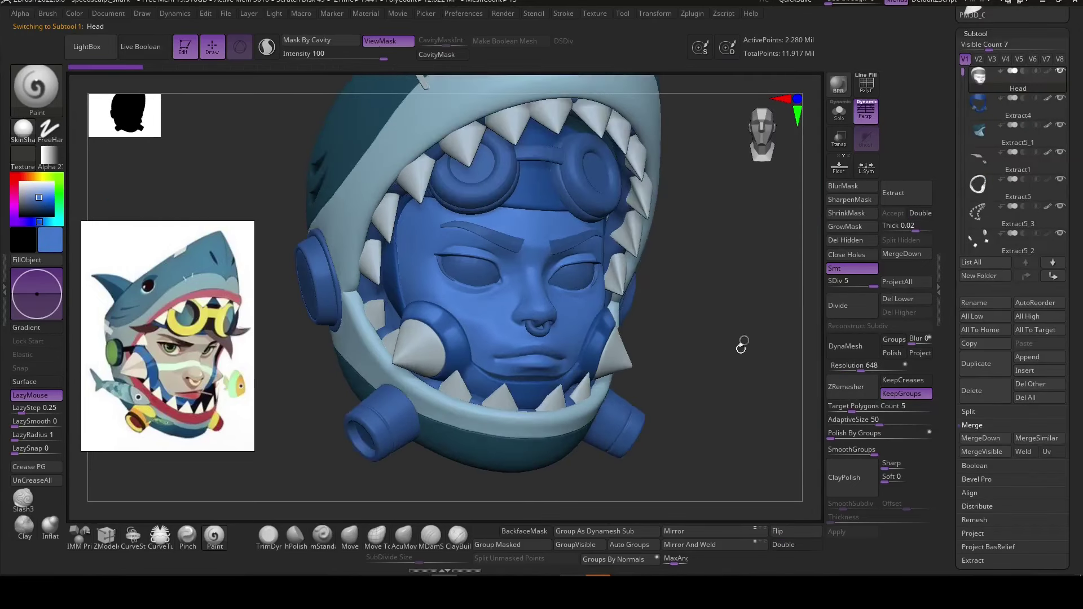
{"action": "left_click", "coordinate": [976, 364]}
{"action": "left_click", "coordinate": [912, 313]}
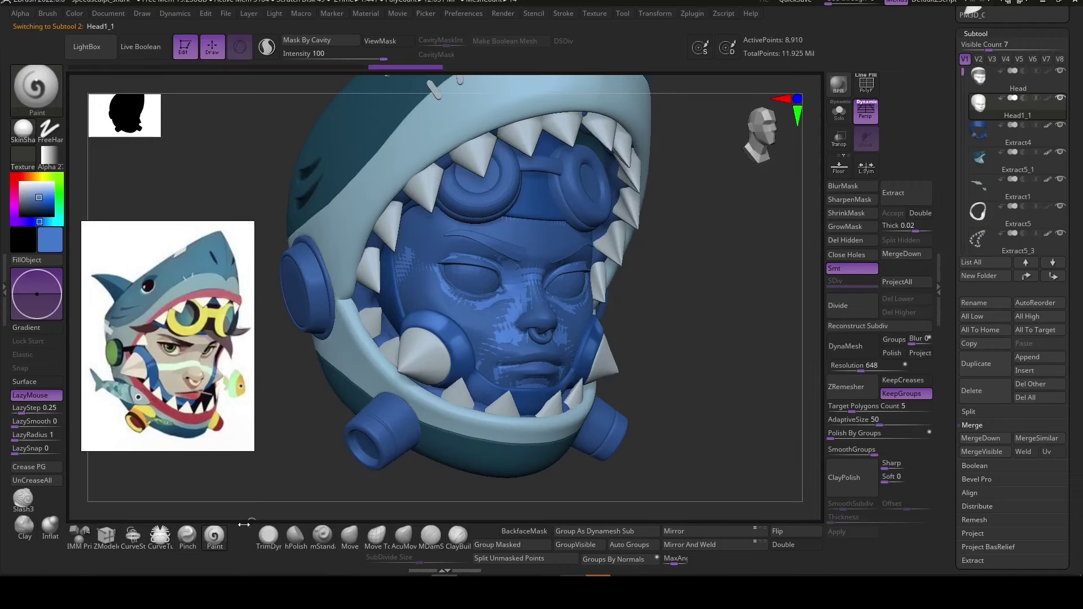
Draw a CurveStrapSnap strap down the side of the face.
{"action": "left_click", "coordinate": [133, 536]}
{"action": "left_click_drag", "start_coordinate": [334, 449], "coordinate": [480, 345]}
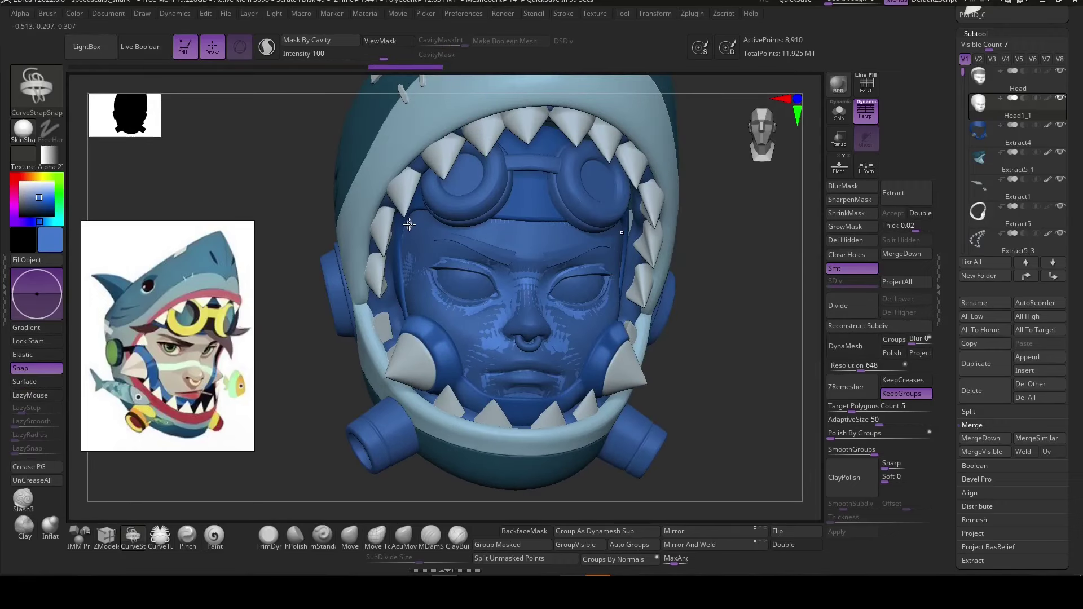
{"action": "left_click", "coordinate": [389, 41]}
{"action": "left_click", "coordinate": [34, 341]}
{"action": "mouse_move", "coordinate": [408, 225]}
{"action": "left_mouse_down"}
{"action": "mouse_move", "coordinate": [327, 269]}
{"action": "mouse_move", "coordinate": [309, 366]}
{"action": "mouse_move", "coordinate": [682, 319]}
{"action": "left_mouse_up"}
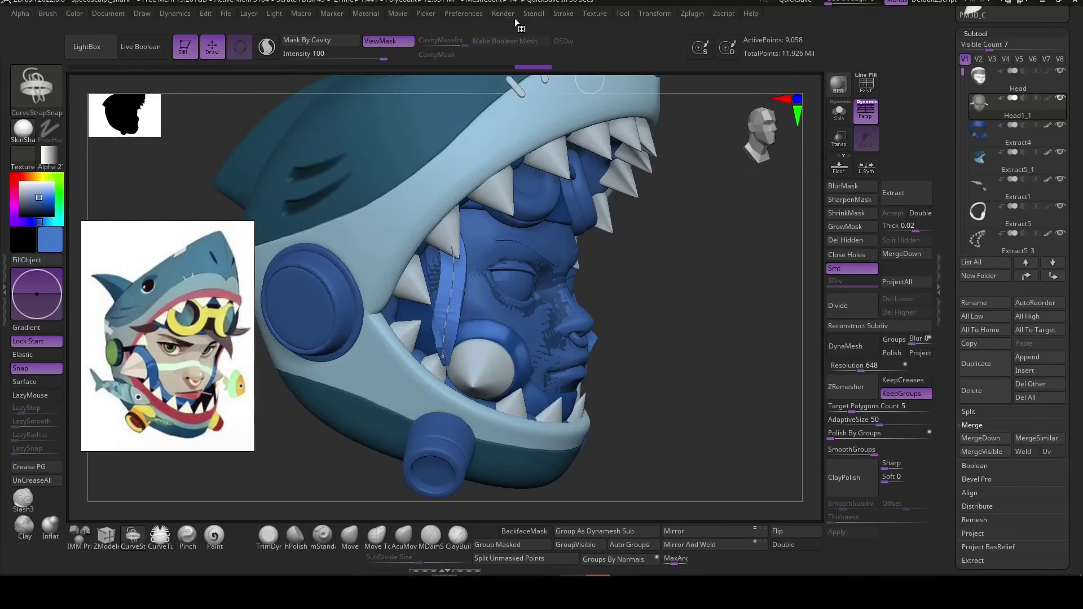
Lower the Curve Modifiers Intensity curve so the strap tapers toward its end.
{"action": "left_click", "coordinate": [563, 13]}
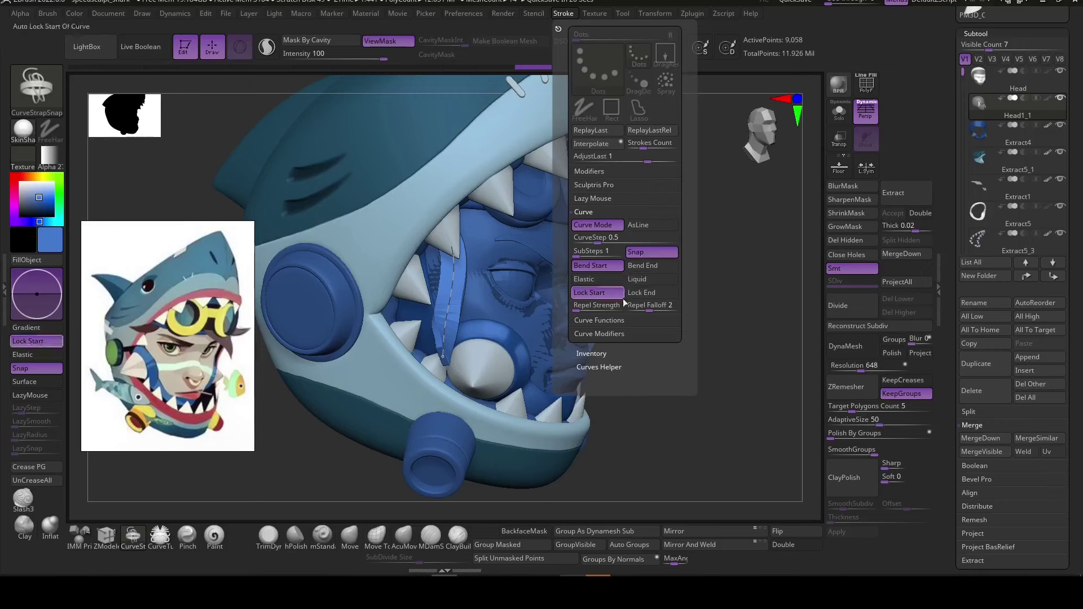
{"action": "left_click", "coordinate": [599, 239]}
{"action": "mouse_move", "coordinate": [677, 261]}
{"action": "left_mouse_down"}
{"action": "mouse_move", "coordinate": [681, 364]}
{"action": "mouse_move", "coordinate": [394, 367]}
{"action": "left_mouse_up"}
{"action": "left_click", "coordinate": [564, 13]}
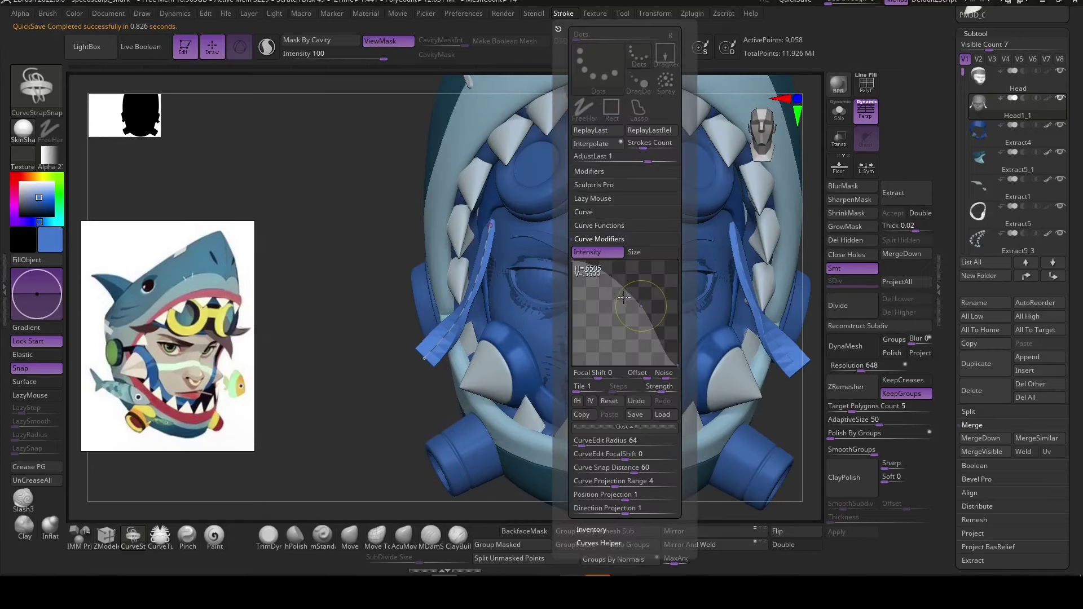
{"action": "left_click", "coordinate": [430, 354]}
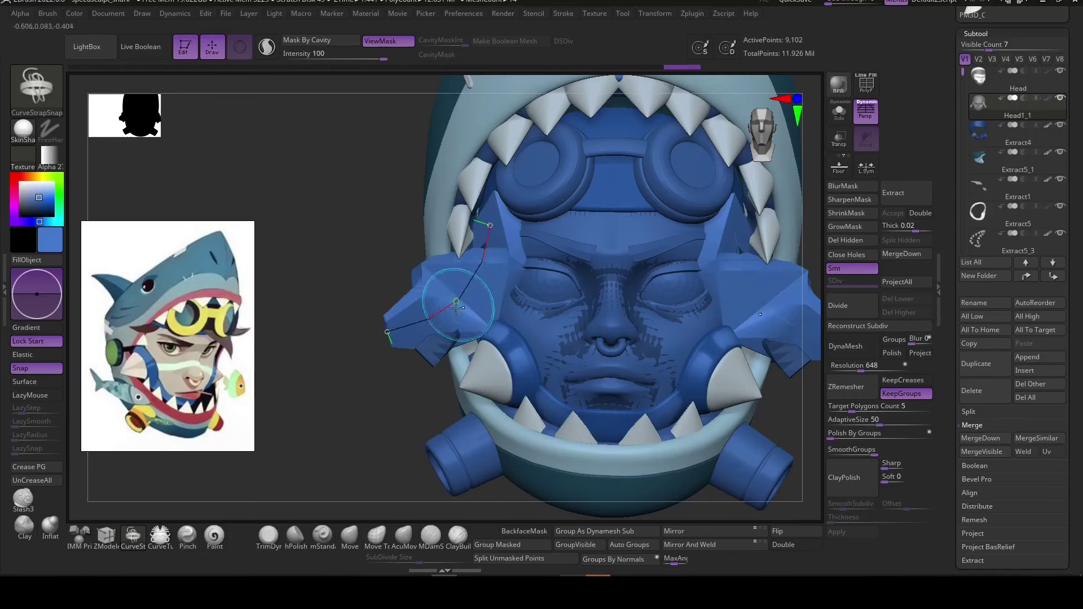
Sweep the blue straps outward into fin-like flaps using curve edits, Transpose and AcuMove.
{"action": "left_click_drag", "start_coordinate": [387, 321], "coordinate": [372, 338]}
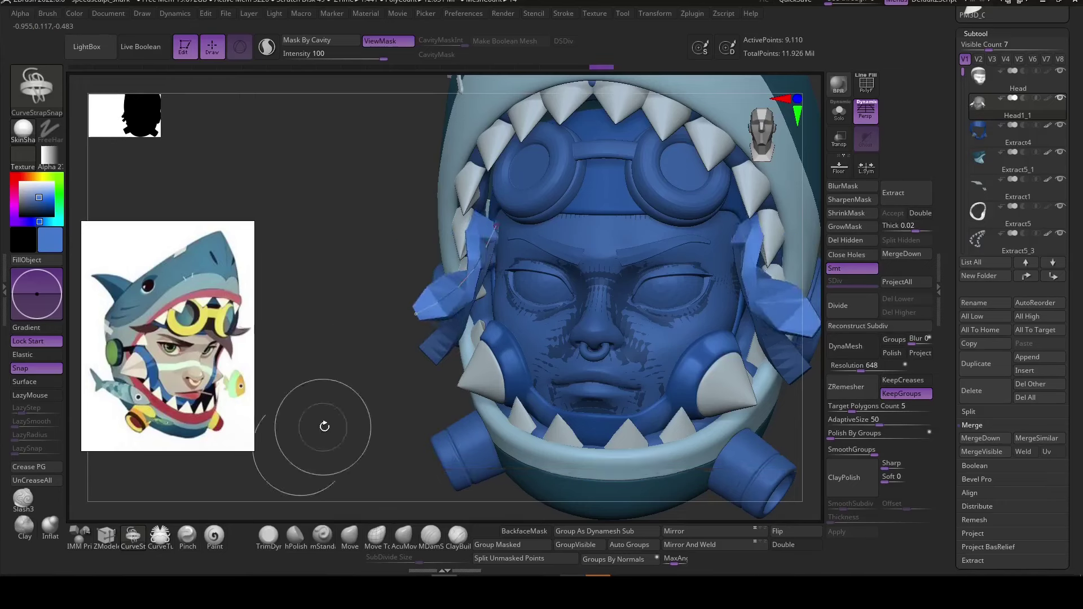
{"action": "mouse_move", "coordinate": [314, 435]}
{"action": "left_mouse_down"}
{"action": "mouse_move", "coordinate": [182, 496]}
{"action": "mouse_move", "coordinate": [403, 458]}
{"action": "mouse_move", "coordinate": [413, 261]}
{"action": "left_mouse_up"}
{"action": "left_click", "coordinate": [160, 536]}
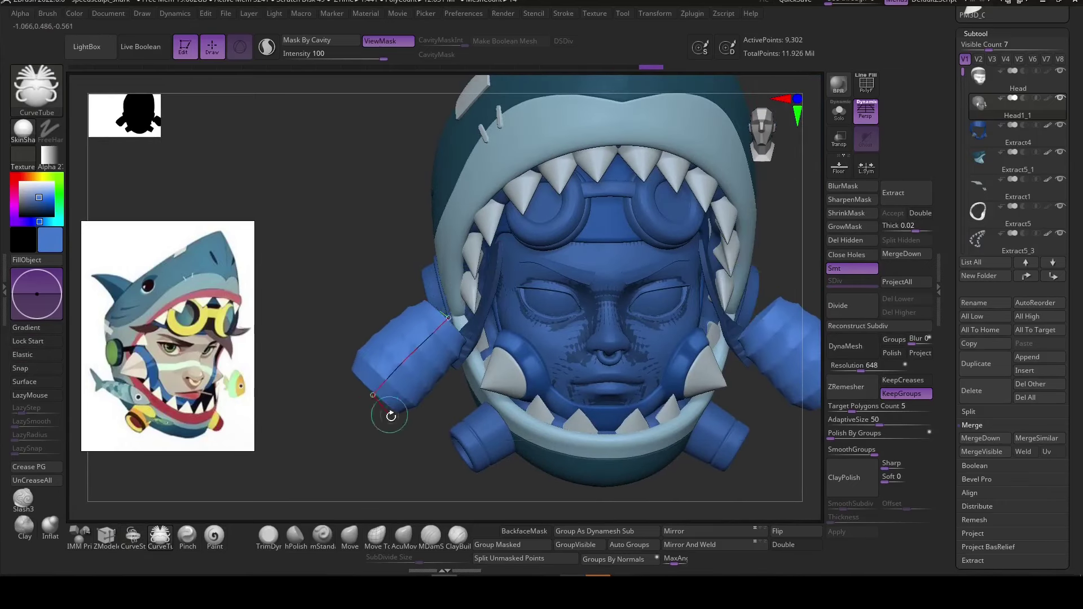
{"action": "left_click", "coordinate": [133, 536]}
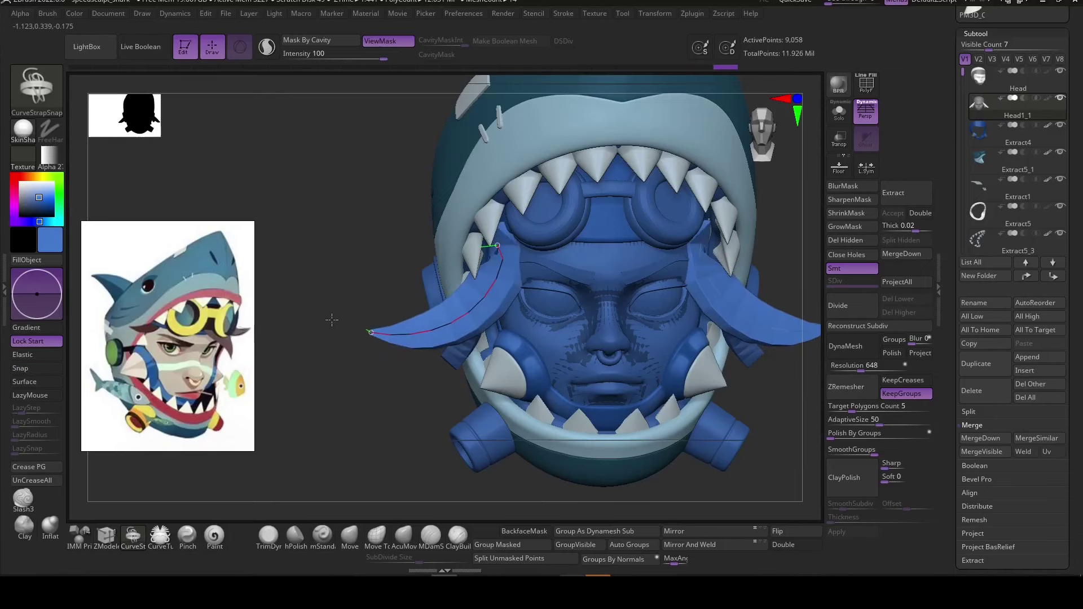
{"action": "mouse_move", "coordinate": [334, 317]}
{"action": "left_mouse_down"}
{"action": "mouse_move", "coordinate": [394, 443]}
{"action": "mouse_move", "coordinate": [608, 423]}
{"action": "left_mouse_up"}
{"action": "key", "text": "w"}
{"action": "mouse_move", "coordinate": [361, 451]}
{"action": "left_mouse_down"}
{"action": "mouse_move", "coordinate": [409, 439]}
{"action": "mouse_move", "coordinate": [434, 344]}
{"action": "mouse_move", "coordinate": [371, 464]}
{"action": "left_mouse_up"}
{"action": "key", "text": "q"}
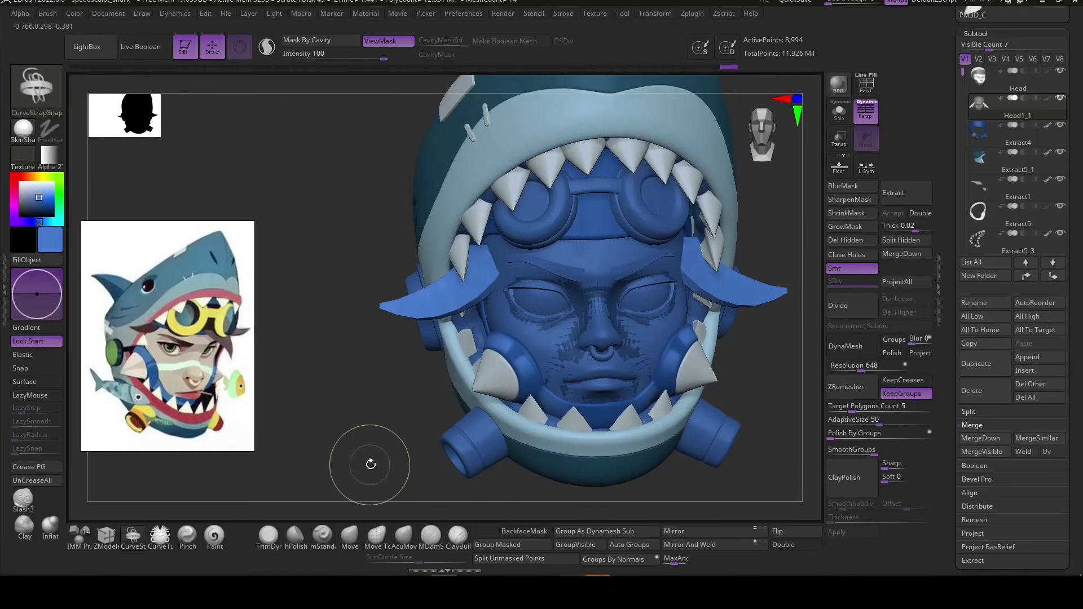
{"action": "key", "text": "m"}
{"action": "mouse_move", "coordinate": [508, 276]}
{"action": "right_mouse_down"}
{"action": "mouse_move", "coordinate": [496, 265]}
{"action": "mouse_move", "coordinate": [383, 437]}
{"action": "mouse_move", "coordinate": [470, 323]}
{"action": "right_mouse_up"}
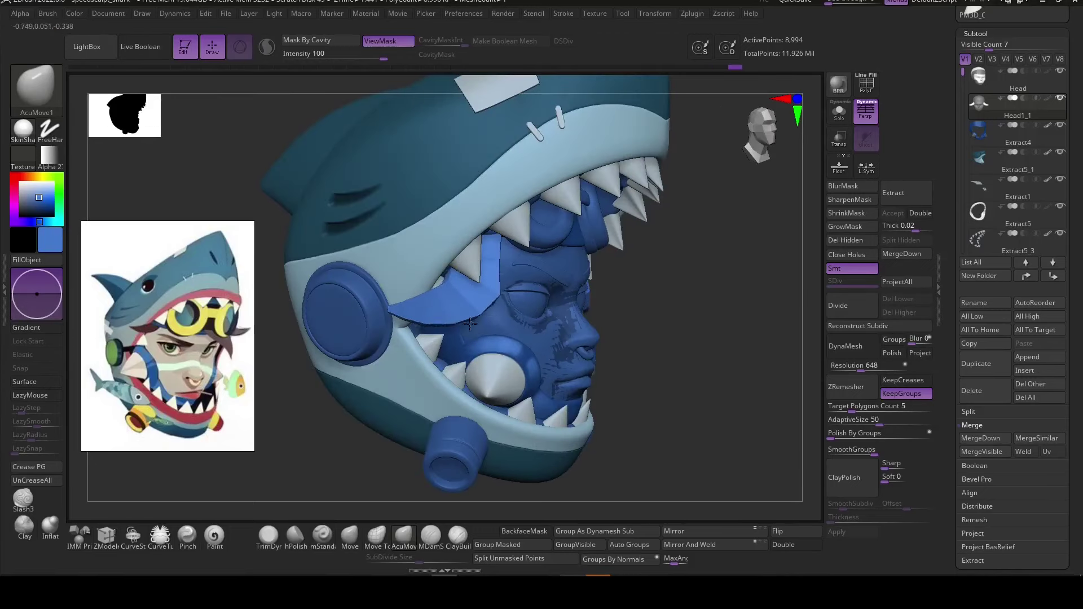
Move and rotate the side strands with the Transpose gizmo so they flare outward.
{"action": "key", "text": "w"}
{"action": "right_click_drag", "start_coordinate": [634, 358], "coordinate": [440, 316]}
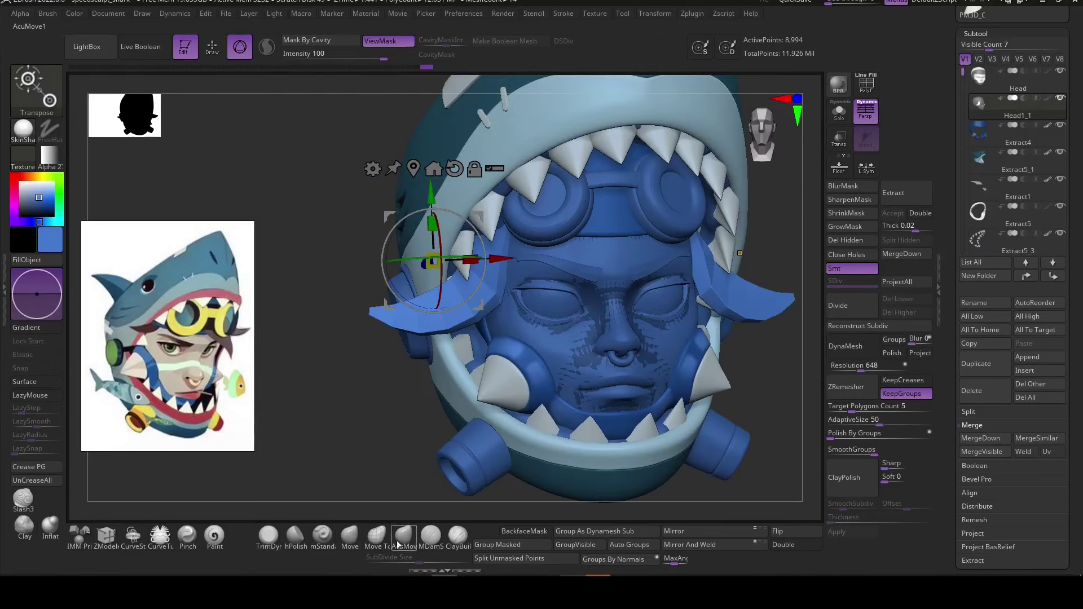
{"action": "key", "text": "q"}
{"action": "right_click_drag", "start_coordinate": [342, 449], "coordinate": [493, 259], "text": "alt"}
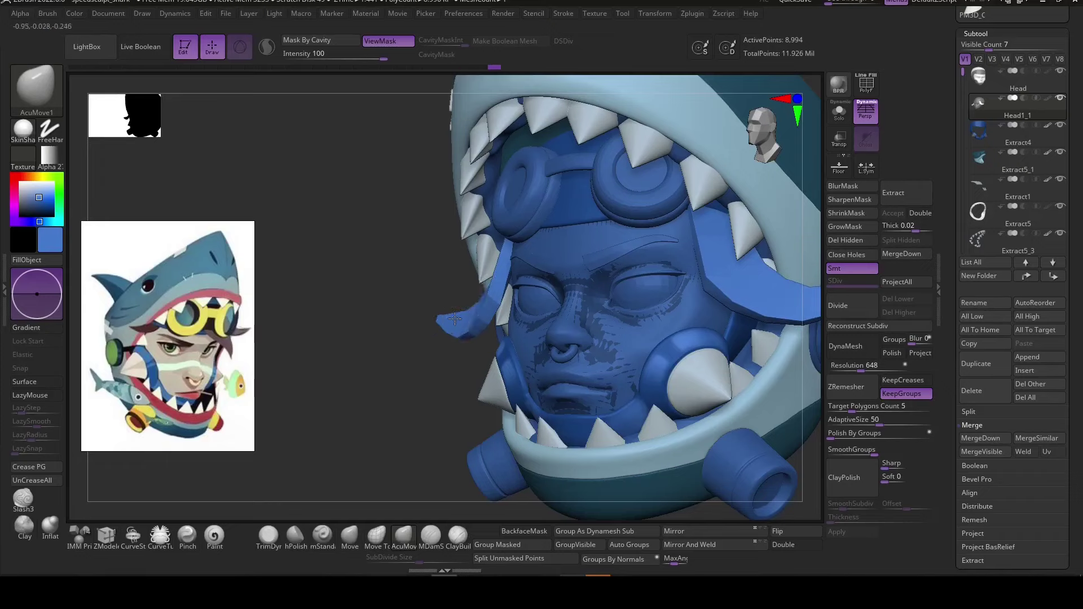
{"action": "right_click_drag", "start_coordinate": [454, 318], "coordinate": [434, 320]}
{"action": "mouse_move", "coordinate": [516, 304]}
{"action": "right_mouse_down"}
{"action": "mouse_move", "coordinate": [483, 235]}
{"action": "mouse_move", "coordinate": [773, 331]}
{"action": "mouse_move", "coordinate": [728, 388]}
{"action": "right_mouse_up"}
{"action": "key", "text": "w"}
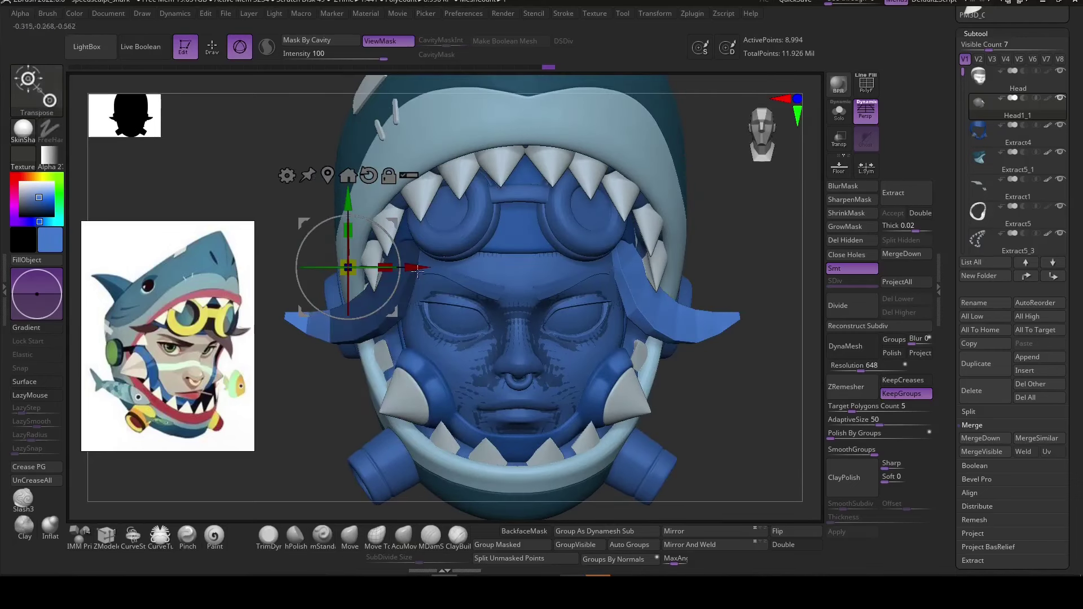
{"action": "left_click", "coordinate": [585, 265], "text": "alt"}
{"action": "mouse_move", "coordinate": [585, 265]}
{"action": "right_mouse_down"}
{"action": "mouse_move", "coordinate": [415, 389]}
{"action": "mouse_move", "coordinate": [540, 268]}
{"action": "mouse_move", "coordinate": [668, 335]}
{"action": "mouse_move", "coordinate": [565, 273]}
{"action": "mouse_move", "coordinate": [322, 273]}
{"action": "mouse_move", "coordinate": [705, 302]}
{"action": "mouse_move", "coordinate": [705, 321]}
{"action": "right_mouse_up"}
{"action": "key", "text": "q"}
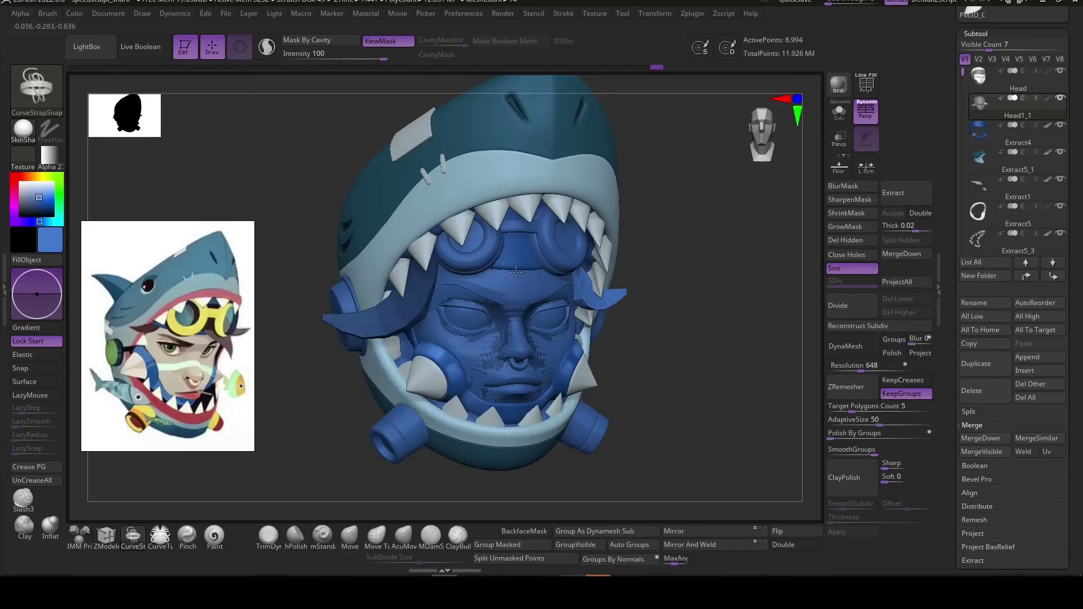
Draw a curved CurveStrapSnap strap across the forehead for the bang.
{"action": "right_click_drag", "start_coordinate": [516, 272], "coordinate": [440, 277]}
{"action": "left_click_drag", "start_coordinate": [503, 277], "coordinate": [575, 363]}
{"action": "mouse_move", "coordinate": [521, 297]}
{"action": "right_mouse_down"}
{"action": "mouse_move", "coordinate": [460, 442]}
{"action": "mouse_move", "coordinate": [566, 320]}
{"action": "right_mouse_up"}
{"action": "right_click_drag", "start_coordinate": [548, 283], "coordinate": [623, 349]}
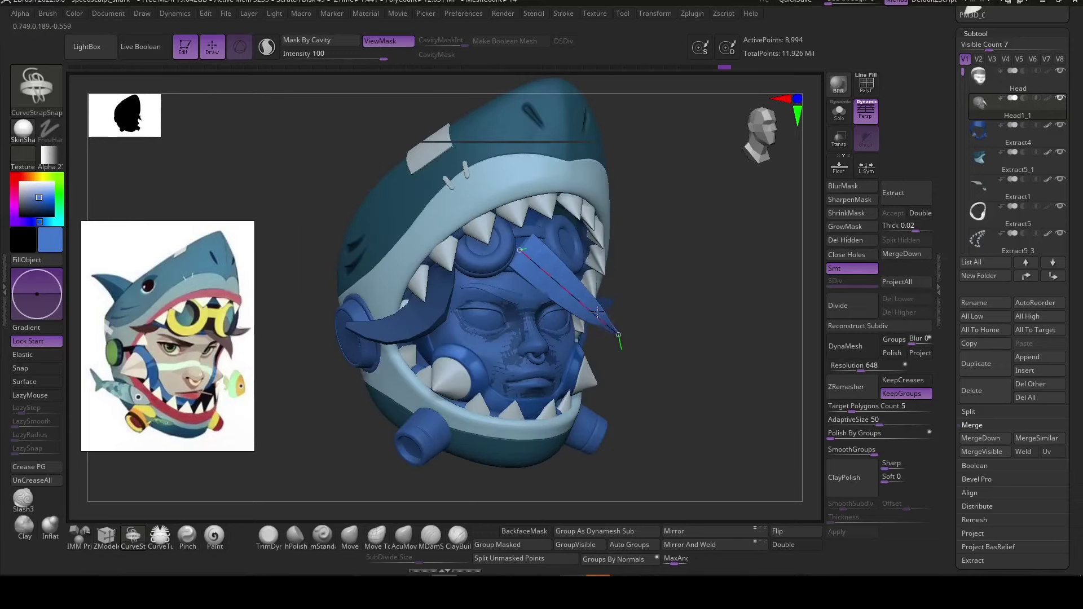
{"action": "mouse_move", "coordinate": [597, 312]}
{"action": "right_mouse_down"}
{"action": "mouse_move", "coordinate": [669, 300]}
{"action": "mouse_move", "coordinate": [691, 333]}
{"action": "mouse_move", "coordinate": [769, 256]}
{"action": "mouse_move", "coordinate": [690, 342]}
{"action": "mouse_move", "coordinate": [705, 303]}
{"action": "mouse_move", "coordinate": [597, 282]}
{"action": "mouse_move", "coordinate": [584, 264]}
{"action": "right_mouse_up"}
Reposition the bang strap with Transpose so it sits over the forehead.
{"action": "key", "text": "w"}
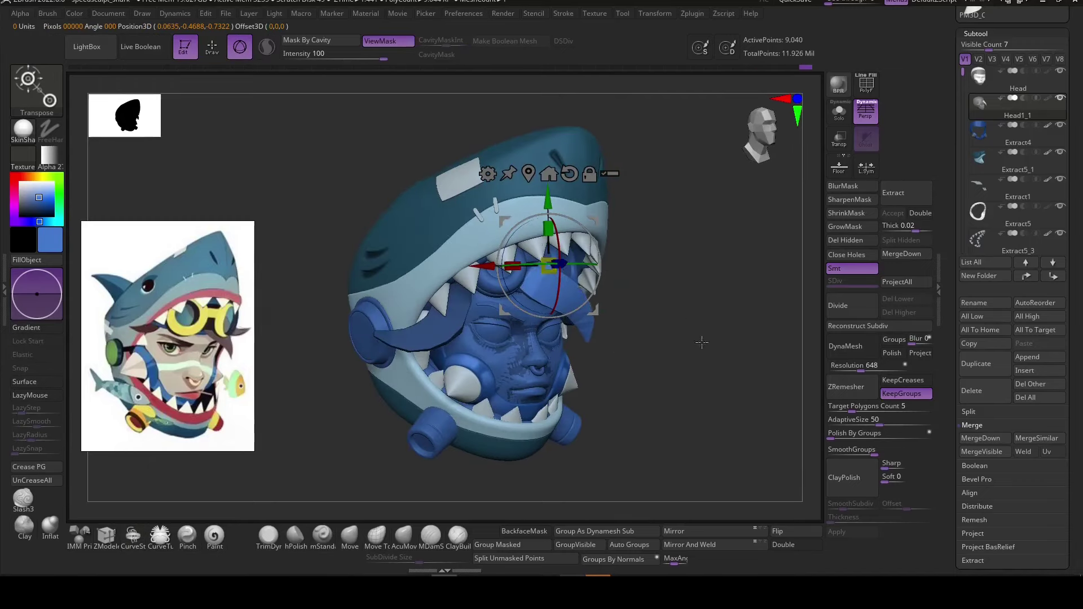
{"action": "mouse_move", "coordinate": [702, 341]}
{"action": "right_mouse_down"}
{"action": "mouse_move", "coordinate": [566, 274]}
{"action": "mouse_move", "coordinate": [638, 287]}
{"action": "mouse_move", "coordinate": [676, 323]}
{"action": "right_mouse_up"}
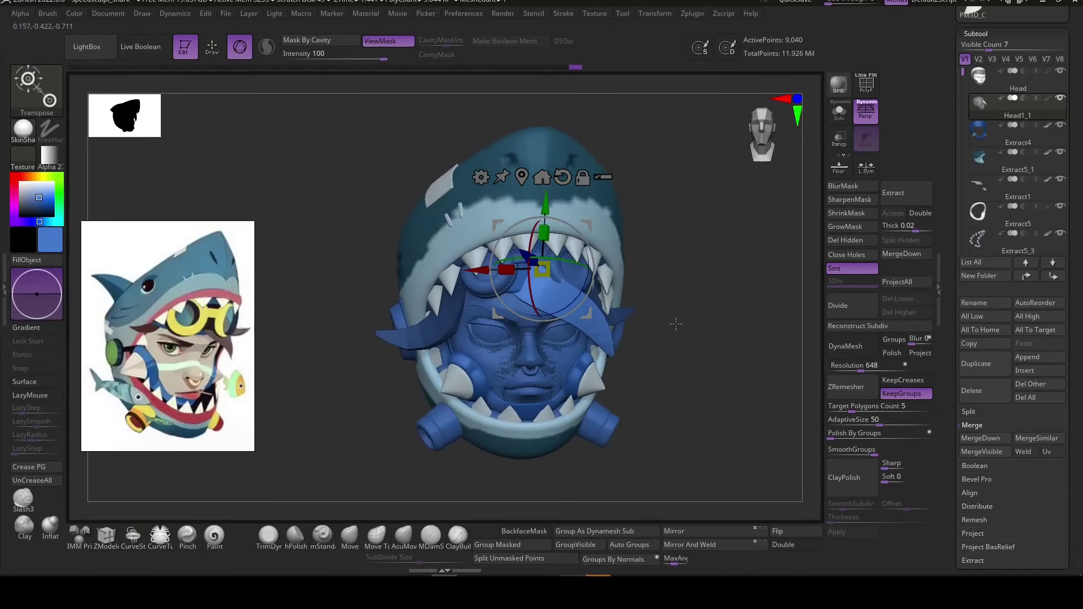
{"action": "key", "text": "q"}
{"action": "key", "text": "space"}
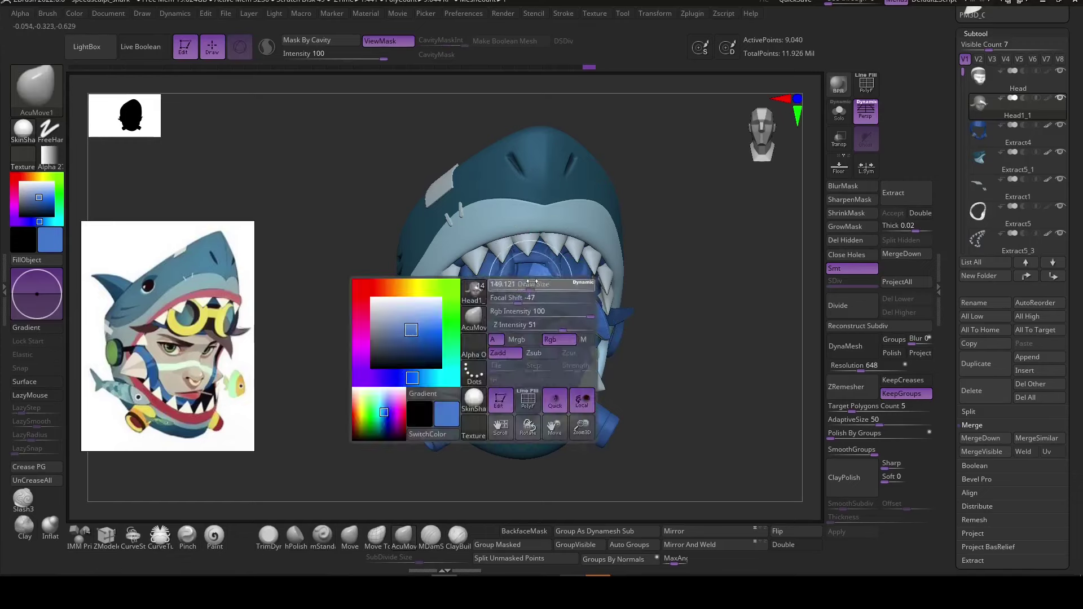
{"action": "mouse_move", "coordinate": [599, 332]}
{"action": "right_mouse_down"}
{"action": "mouse_move", "coordinate": [524, 305]}
{"action": "mouse_move", "coordinate": [643, 355]}
{"action": "mouse_move", "coordinate": [484, 278]}
{"action": "mouse_move", "coordinate": [617, 368]}
{"action": "right_mouse_up"}
{"action": "mouse_move", "coordinate": [459, 411]}
{"action": "right_mouse_down"}
{"action": "mouse_move", "coordinate": [654, 391]}
{"action": "mouse_move", "coordinate": [621, 429]}
{"action": "mouse_move", "coordinate": [609, 418]}
{"action": "mouse_move", "coordinate": [633, 449]}
{"action": "right_mouse_up"}
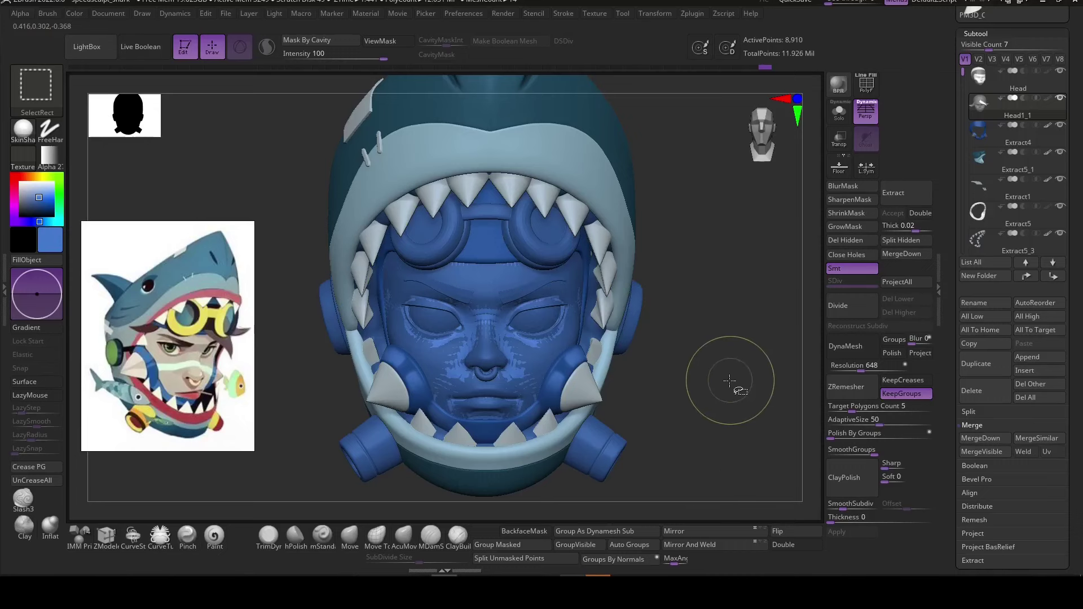
Divide the bang, delete lower levels and ZRemesher it with a low target polygon count.
{"action": "left_click", "coordinate": [837, 305]}
{"action": "left_click", "coordinate": [837, 305]}
{"action": "left_click", "coordinate": [885, 299]}
{"action": "right_click_drag", "start_coordinate": [705, 395], "coordinate": [643, 400]}
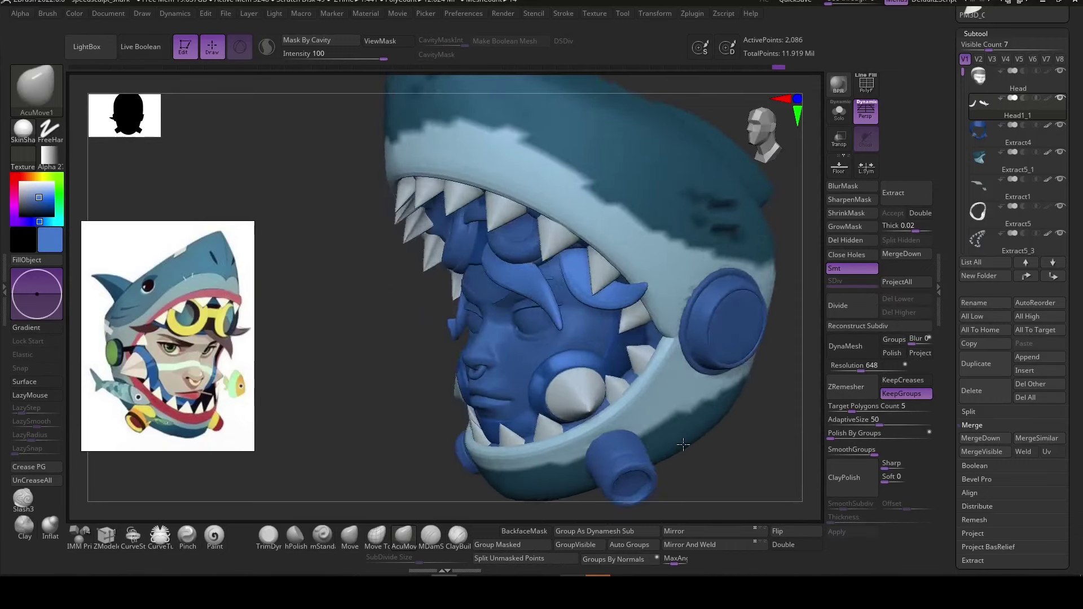
{"action": "key", "text": "w"}
{"action": "left_click", "coordinate": [846, 404]}
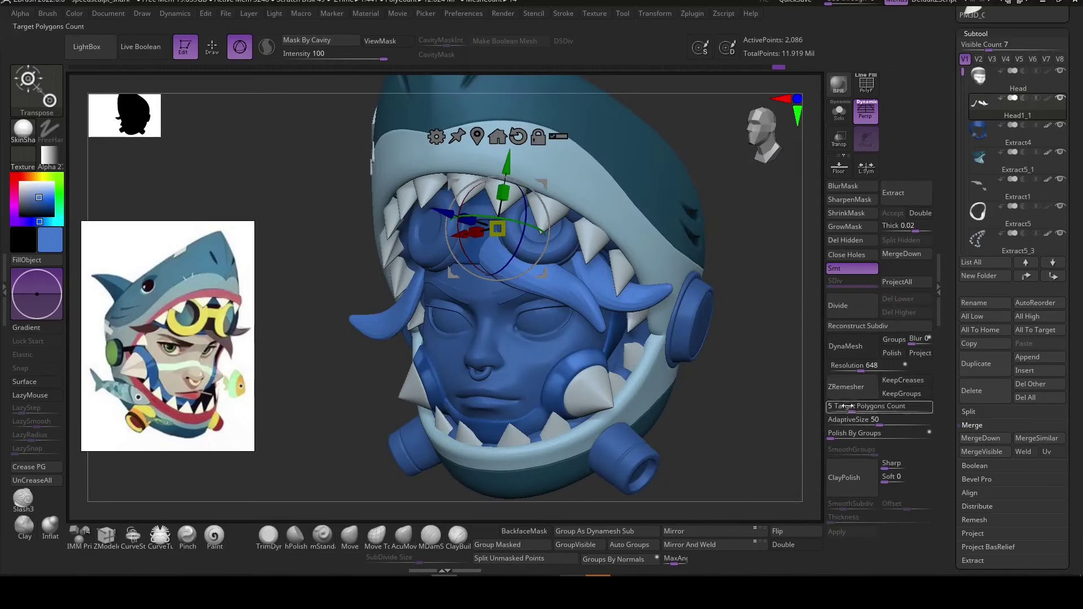
{"action": "key", "text": "q"}
Reshape the bang with Move Topological so it meets the side strands.
{"action": "right_click_drag", "start_coordinate": [590, 474], "coordinate": [494, 287]}
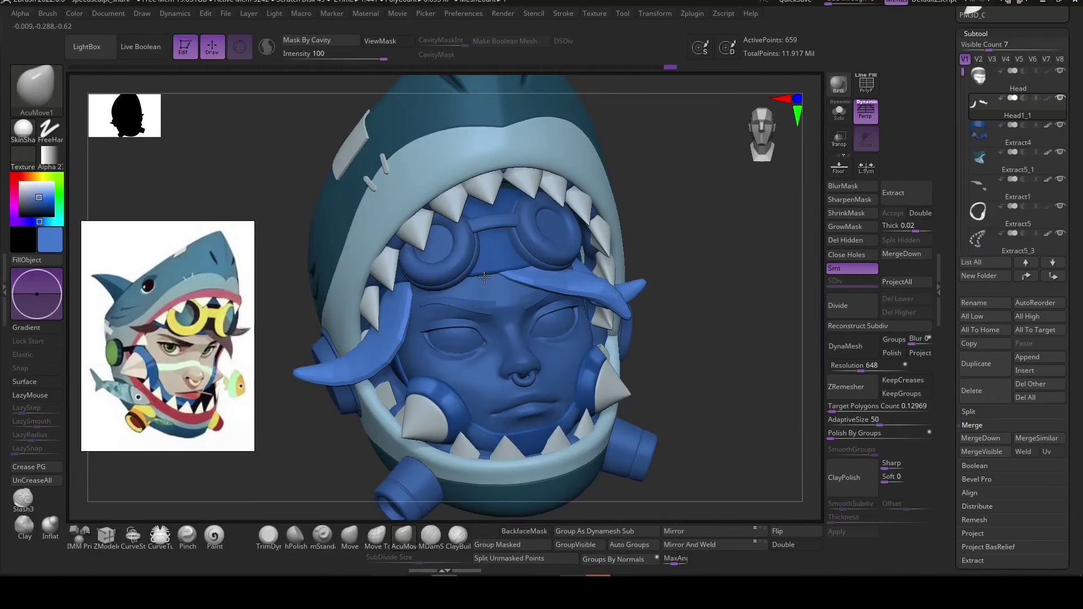
{"action": "mouse_move", "coordinate": [544, 288]}
{"action": "right_mouse_down"}
{"action": "mouse_move", "coordinate": [605, 281]}
{"action": "mouse_move", "coordinate": [625, 265]}
{"action": "mouse_move", "coordinate": [491, 358]}
{"action": "mouse_move", "coordinate": [634, 260]}
{"action": "right_mouse_up"}
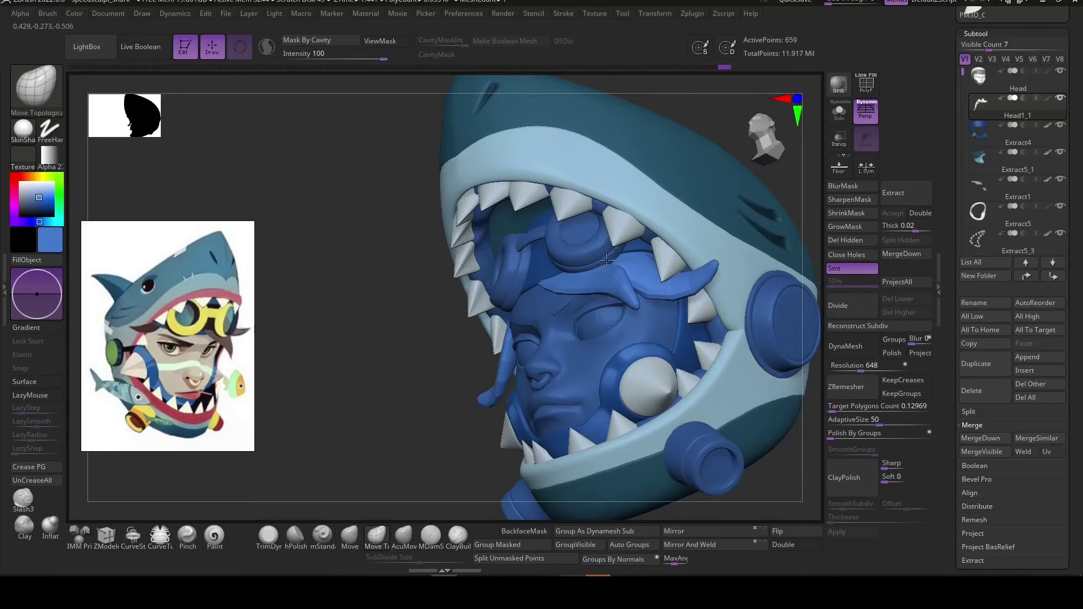
{"action": "mouse_move", "coordinate": [723, 252]}
{"action": "right_mouse_down"}
{"action": "mouse_move", "coordinate": [667, 279]}
{"action": "mouse_move", "coordinate": [631, 271]}
{"action": "mouse_move", "coordinate": [672, 268]}
{"action": "right_mouse_up"}
{"action": "key", "text": "space"}
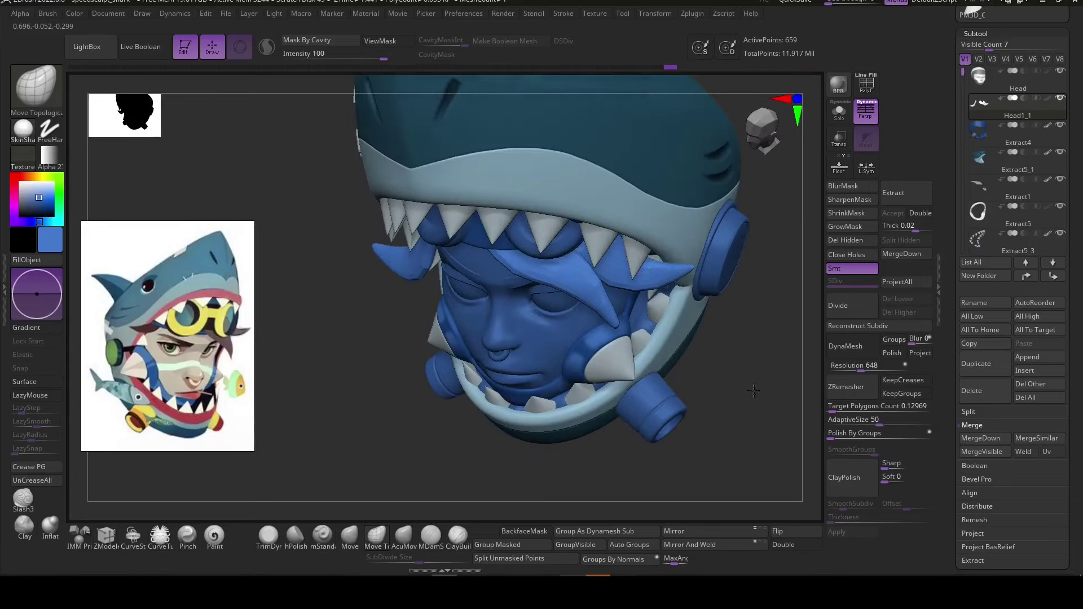
{"action": "key", "text": "space"}
{"action": "mouse_move", "coordinate": [753, 391]}
{"action": "right_mouse_down"}
{"action": "mouse_move", "coordinate": [423, 285]}
{"action": "mouse_move", "coordinate": [457, 198]}
{"action": "mouse_move", "coordinate": [327, 279]}
{"action": "mouse_move", "coordinate": [302, 375]}
{"action": "mouse_move", "coordinate": [391, 266]}
{"action": "mouse_move", "coordinate": [302, 336]}
{"action": "mouse_move", "coordinate": [307, 309]}
{"action": "mouse_move", "coordinate": [690, 292]}
{"action": "right_mouse_up"}
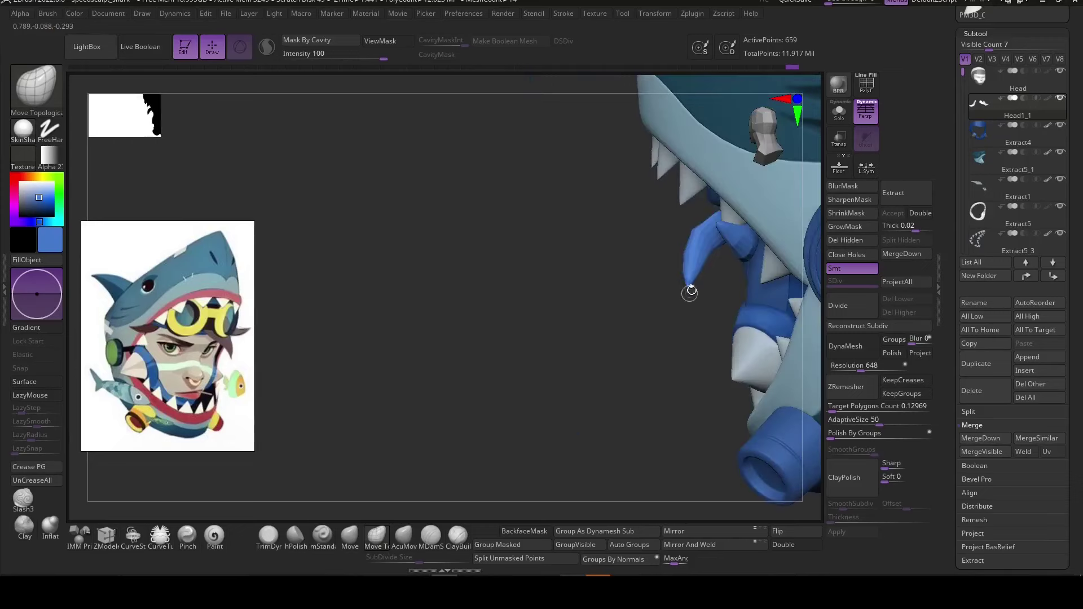
{"action": "mouse_move", "coordinate": [605, 320]}
{"action": "right_mouse_down"}
{"action": "mouse_move", "coordinate": [737, 339]}
{"action": "mouse_move", "coordinate": [718, 339]}
{"action": "mouse_move", "coordinate": [716, 353]}
{"action": "mouse_move", "coordinate": [754, 413]}
{"action": "right_mouse_up"}
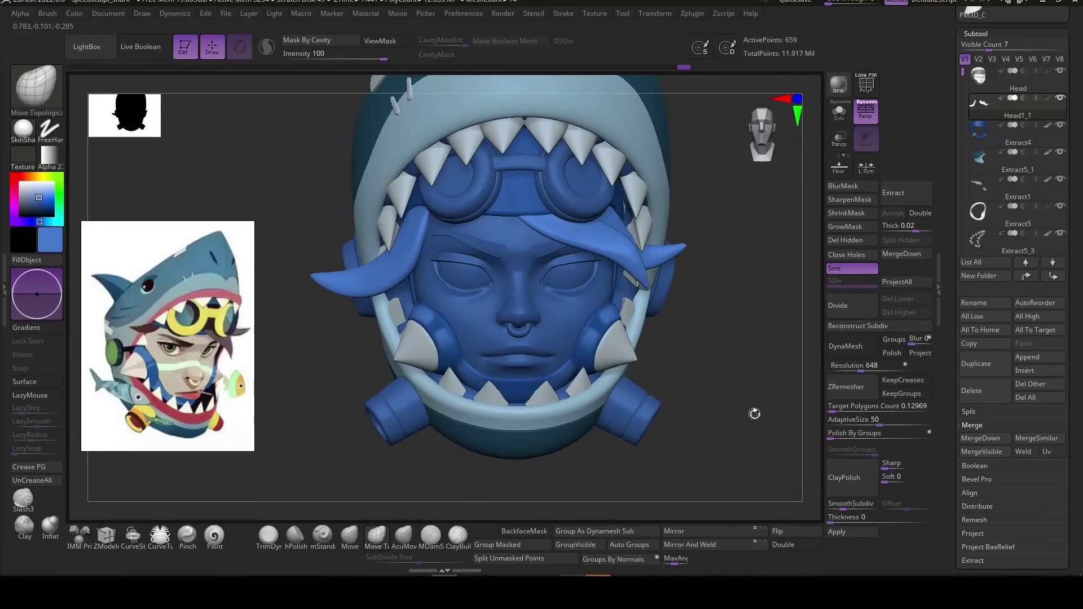
Carve crease lines along the hair strands with MDamStandard2 while Transp ghosting is on.
{"action": "left_click", "coordinate": [430, 535]}
{"action": "right_click_drag", "start_coordinate": [395, 315], "coordinate": [494, 252]}
{"action": "left_click", "coordinate": [838, 140]}
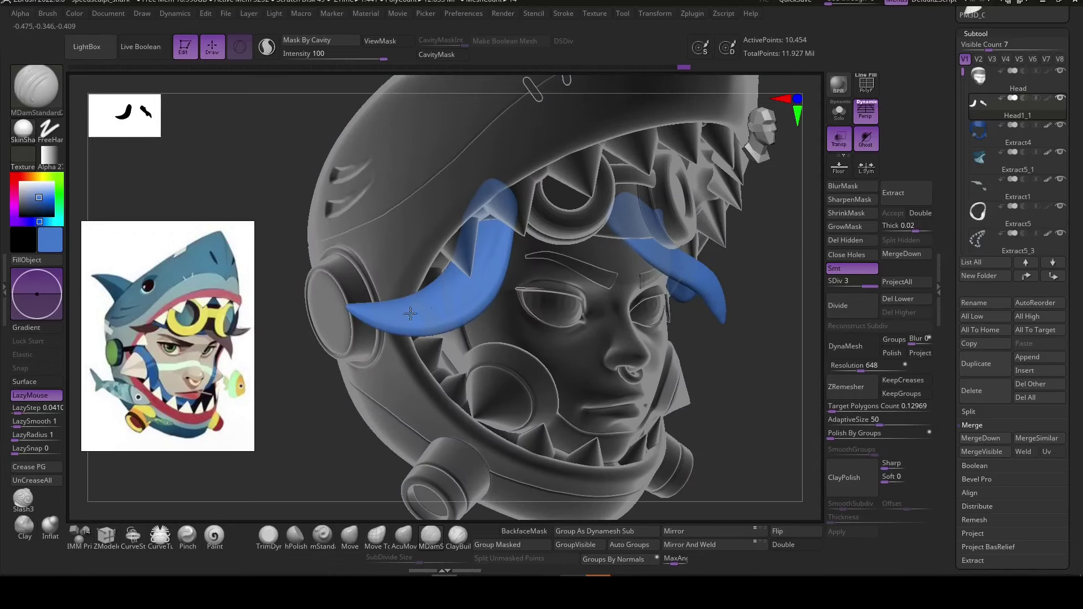
{"action": "right_click_drag", "start_coordinate": [394, 316], "coordinate": [419, 320]}
{"action": "right_click_drag", "start_coordinate": [701, 330], "coordinate": [415, 269]}
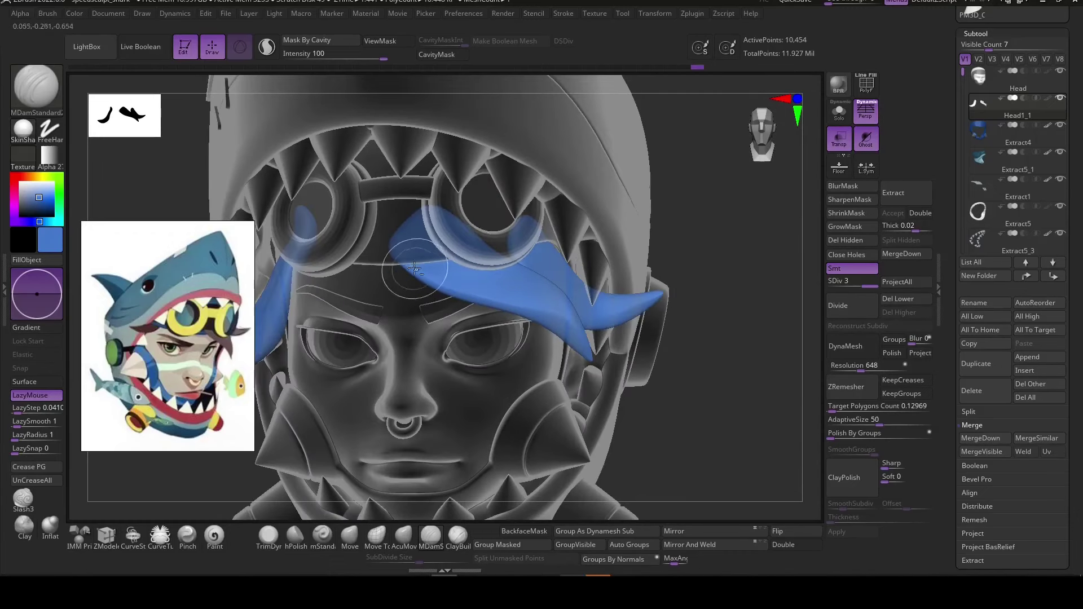
{"action": "mouse_move", "coordinate": [499, 306]}
{"action": "right_mouse_down"}
{"action": "mouse_move", "coordinate": [598, 414]}
{"action": "mouse_move", "coordinate": [681, 299]}
{"action": "mouse_move", "coordinate": [585, 401]}
{"action": "mouse_move", "coordinate": [412, 239]}
{"action": "right_mouse_up"}
{"action": "mouse_move", "coordinate": [451, 318]}
{"action": "right_mouse_down"}
{"action": "mouse_move", "coordinate": [376, 241]}
{"action": "mouse_move", "coordinate": [411, 237]}
{"action": "mouse_move", "coordinate": [455, 314]}
{"action": "mouse_move", "coordinate": [802, 271]}
{"action": "right_mouse_up"}
{"action": "left_click", "coordinate": [404, 534]}
{"action": "left_click", "coordinate": [838, 139]}
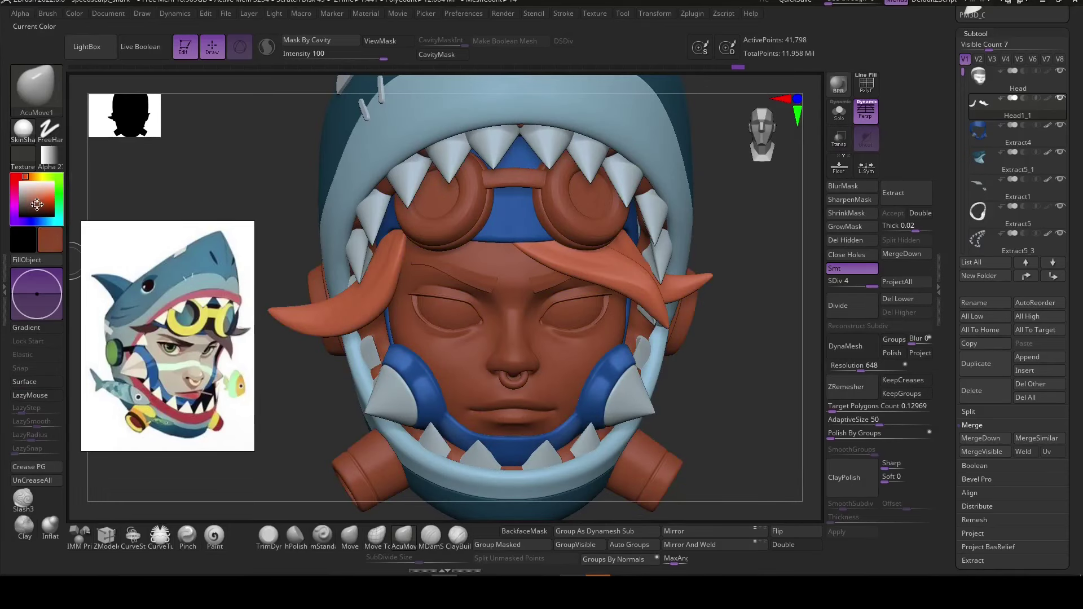
Select the Head subtool and fill it with a tan colour, shifting the paint toward red.
{"action": "left_click_drag", "start_coordinate": [26, 201], "coordinate": [39, 224]}
{"action": "left_click", "coordinate": [214, 535]}
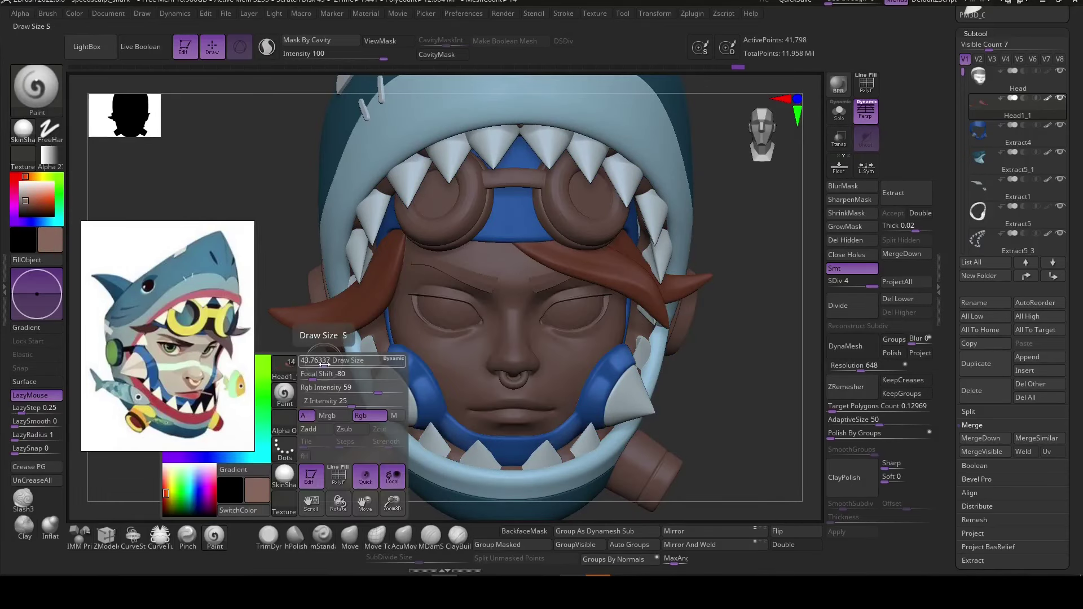
{"action": "key", "text": "c"}
{"action": "key", "text": "c"}
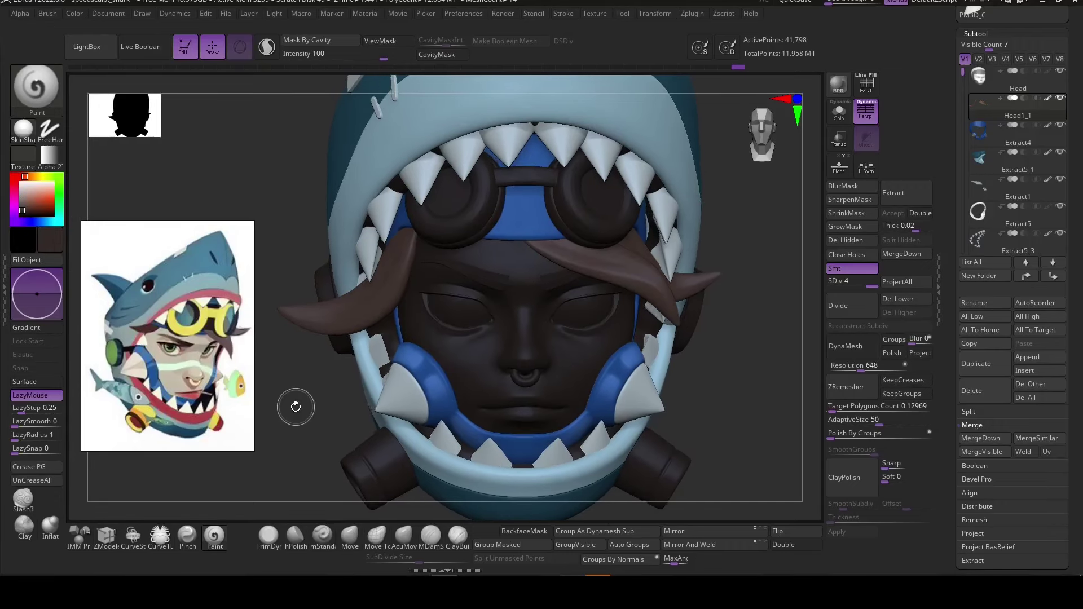
{"action": "right_click_drag", "start_coordinate": [293, 403], "coordinate": [718, 399]}
{"action": "left_click", "coordinate": [718, 399], "text": "alt"}
{"action": "left_click", "coordinate": [45, 260]}
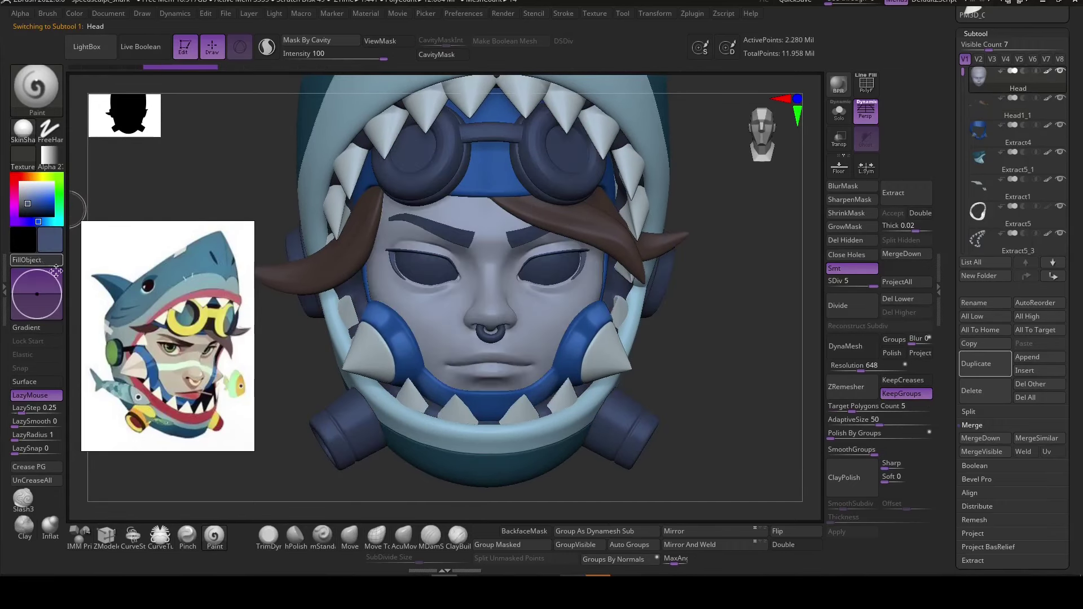
{"action": "left_click_drag", "start_coordinate": [282, 390], "coordinate": [293, 393]}
{"action": "left_click", "coordinate": [30, 176]}
{"action": "left_click", "coordinate": [33, 199]}
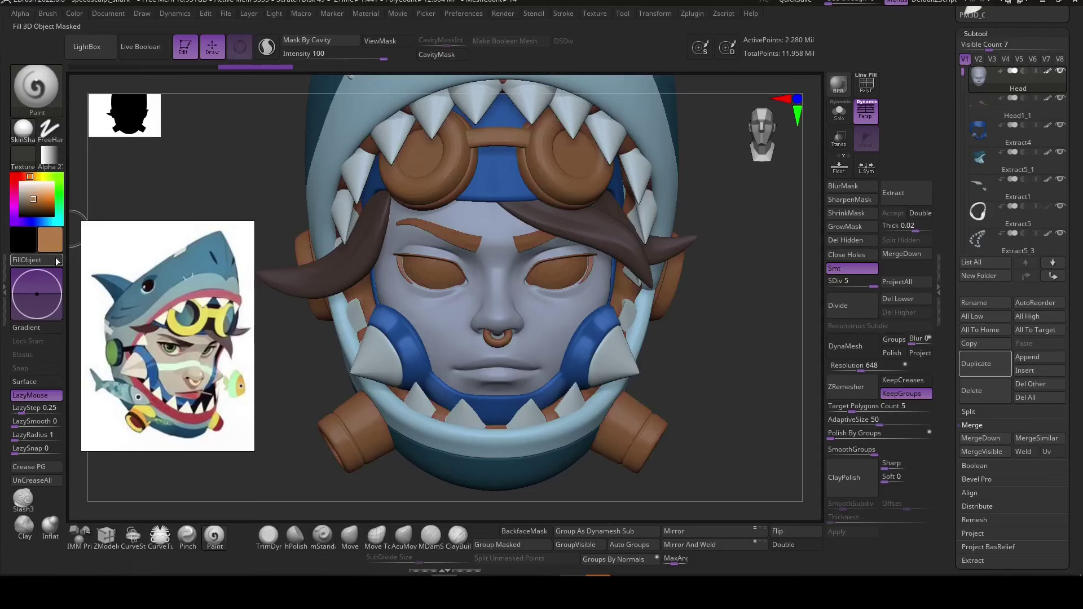
{"action": "left_click", "coordinate": [24, 177]}
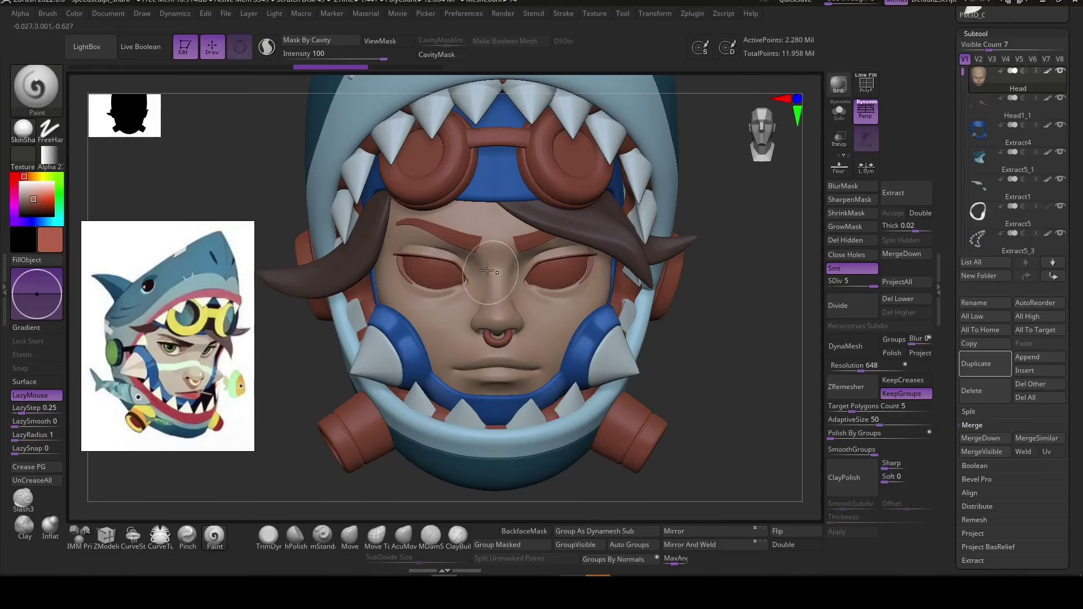
Paint the lips red, sampling a darker red from the reference image.
{"action": "right_click_drag", "start_coordinate": [479, 275], "coordinate": [495, 314]}
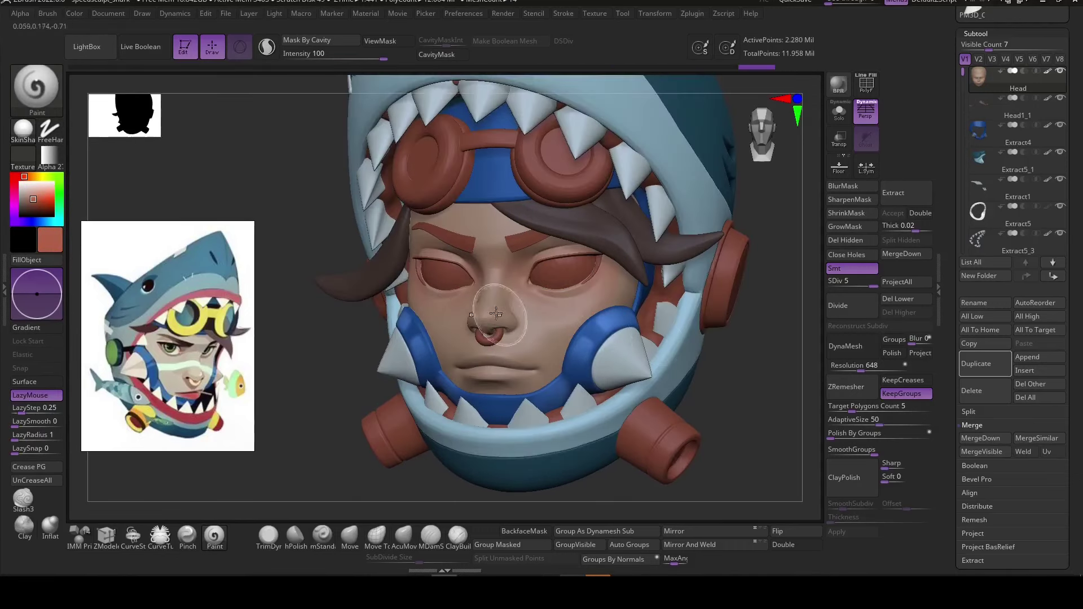
{"action": "right_click_drag", "start_coordinate": [626, 285], "coordinate": [314, 423]}
{"action": "mouse_move", "coordinate": [440, 389]}
{"action": "right_mouse_down", "text": "ctrl"}
{"action": "mouse_move", "coordinate": [513, 319]}
{"action": "mouse_move", "coordinate": [756, 379]}
{"action": "mouse_move", "coordinate": [481, 268]}
{"action": "mouse_move", "coordinate": [705, 351]}
{"action": "right_mouse_up", "text": "ctrl"}
{"action": "left_click", "coordinate": [17, 178]}
{"action": "right_click", "coordinate": [460, 406]}
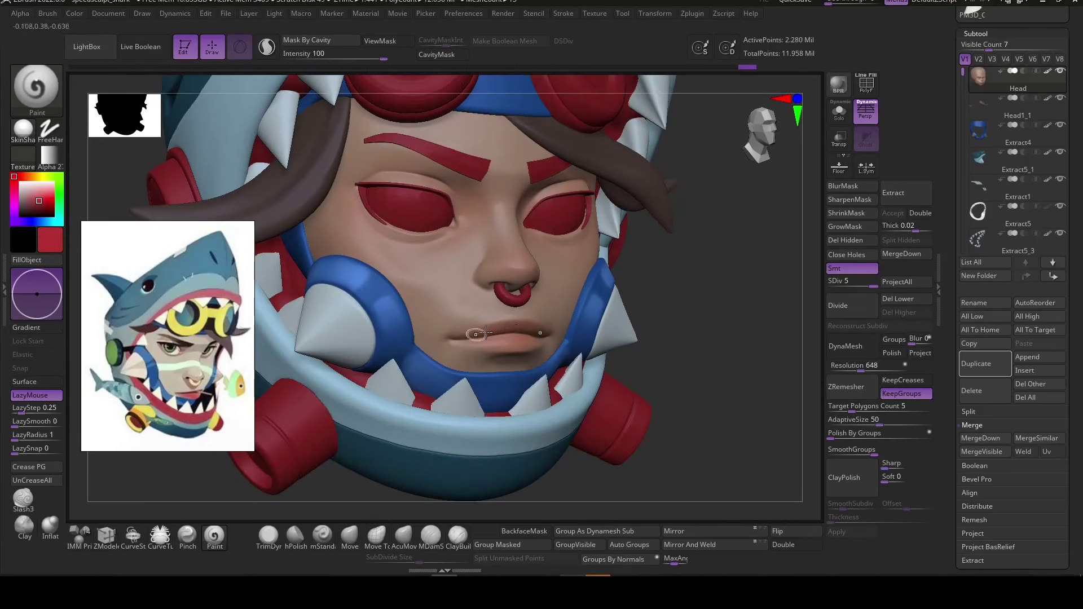
{"action": "mouse_move", "coordinate": [460, 406]}
{"action": "right_mouse_down"}
{"action": "mouse_move", "coordinate": [445, 338]}
{"action": "mouse_move", "coordinate": [493, 336]}
{"action": "mouse_move", "coordinate": [502, 357]}
{"action": "right_mouse_up"}
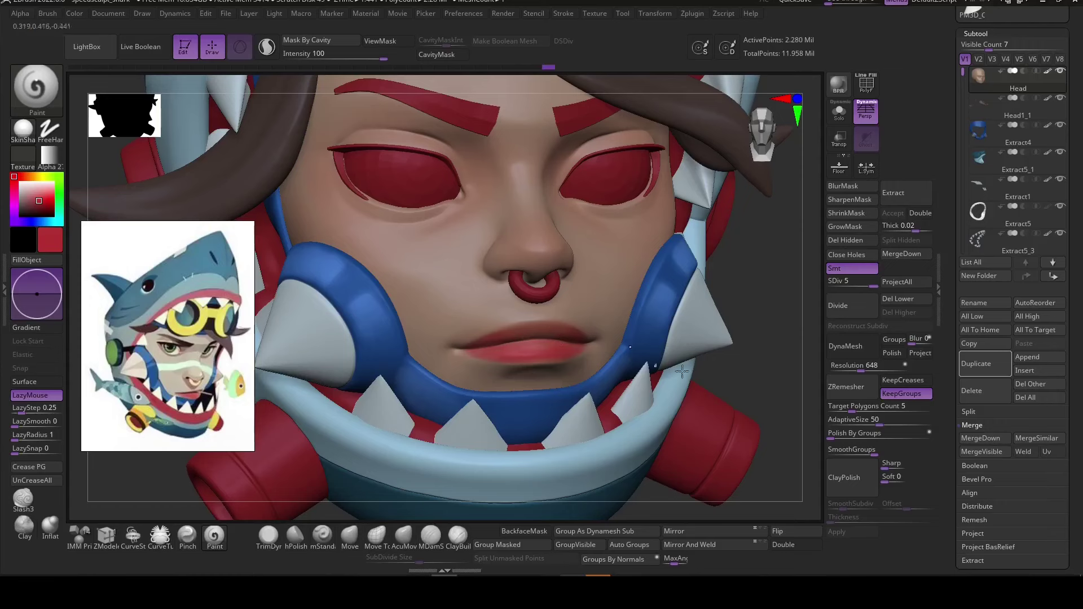
{"action": "key", "text": "c"}
{"action": "right_click_drag", "start_coordinate": [682, 371], "coordinate": [495, 327]}
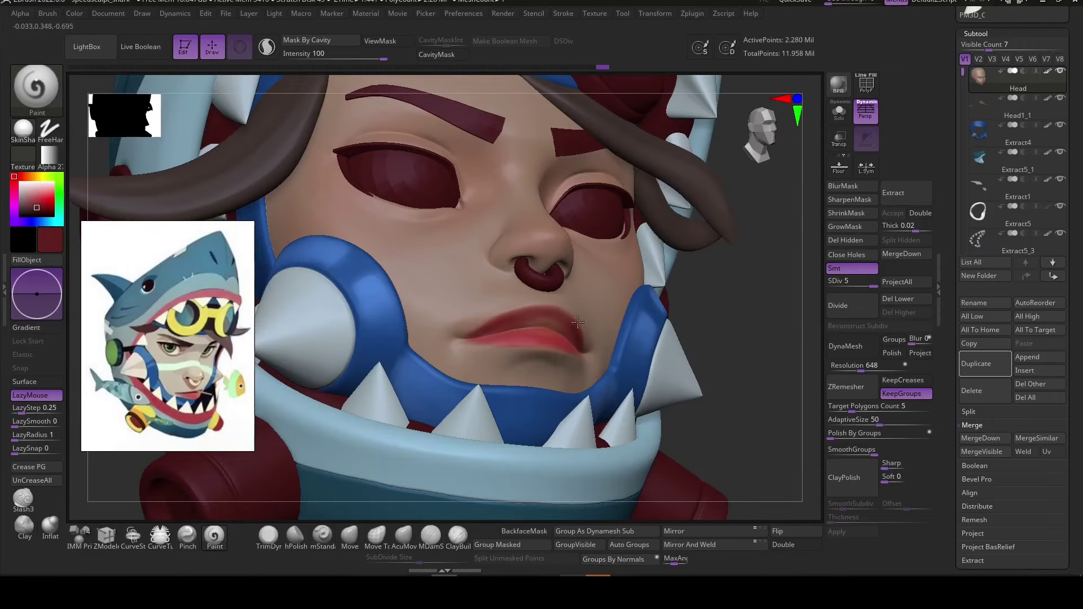
{"action": "key", "text": "c"}
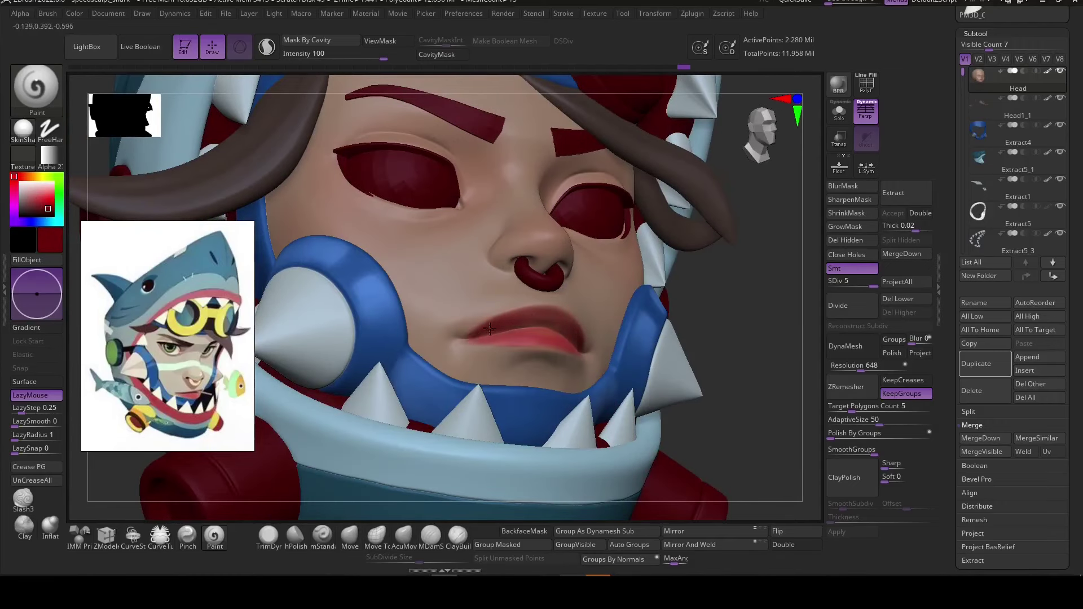
{"action": "mouse_move", "coordinate": [545, 306]}
{"action": "right_mouse_down", "text": "shift"}
{"action": "mouse_move", "coordinate": [725, 382]}
{"action": "mouse_move", "coordinate": [591, 381]}
{"action": "right_mouse_up", "text": "shift"}
{"action": "right_click", "coordinate": [591, 382]}
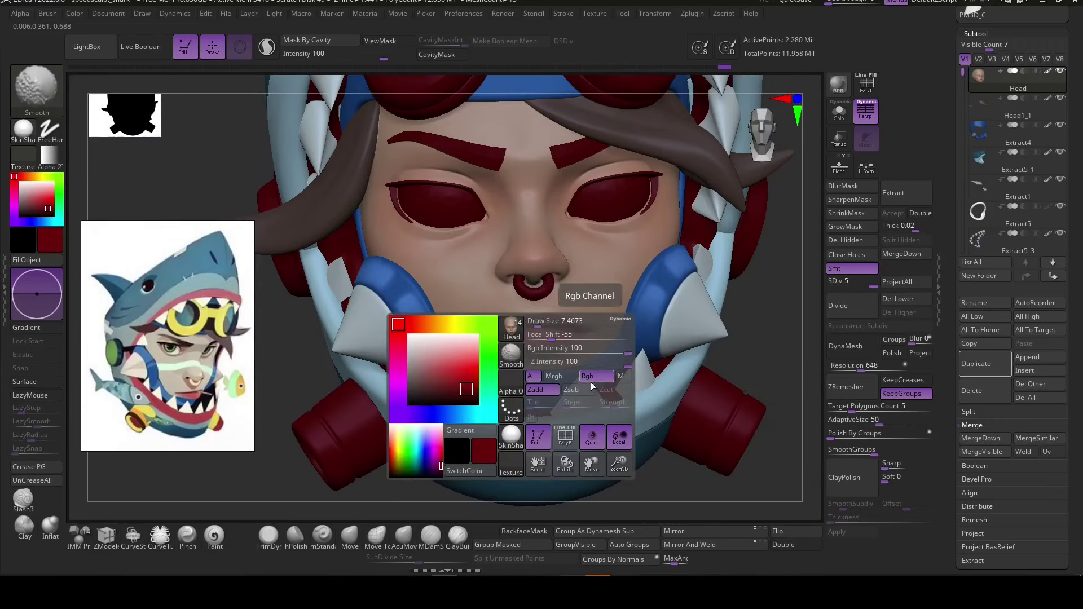
{"action": "right_click_drag", "start_coordinate": [567, 341], "coordinate": [538, 349], "text": "ctrl"}
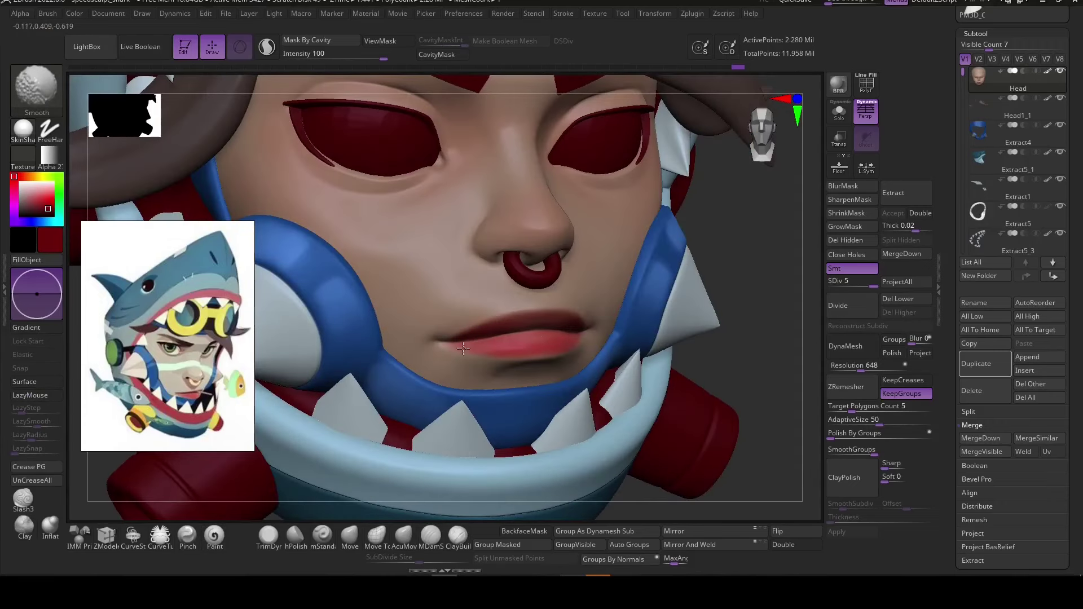
Toggle see-through ghosting on the other parts to inspect the nose area.
{"action": "mouse_move", "coordinate": [517, 310]}
{"action": "right_mouse_down", "text": "ctrl"}
{"action": "mouse_move", "coordinate": [570, 338]}
{"action": "mouse_move", "coordinate": [732, 371]}
{"action": "right_mouse_up", "text": "ctrl"}
{"action": "left_click", "coordinate": [838, 138]}
{"action": "mouse_move", "coordinate": [511, 316]}
{"action": "right_mouse_down", "text": "ctrl"}
{"action": "mouse_move", "coordinate": [505, 291]}
{"action": "mouse_move", "coordinate": [696, 401]}
{"action": "mouse_move", "coordinate": [713, 343]}
{"action": "mouse_move", "coordinate": [593, 290]}
{"action": "right_mouse_up", "text": "ctrl"}
{"action": "key", "text": "shift+ctrl+t"}
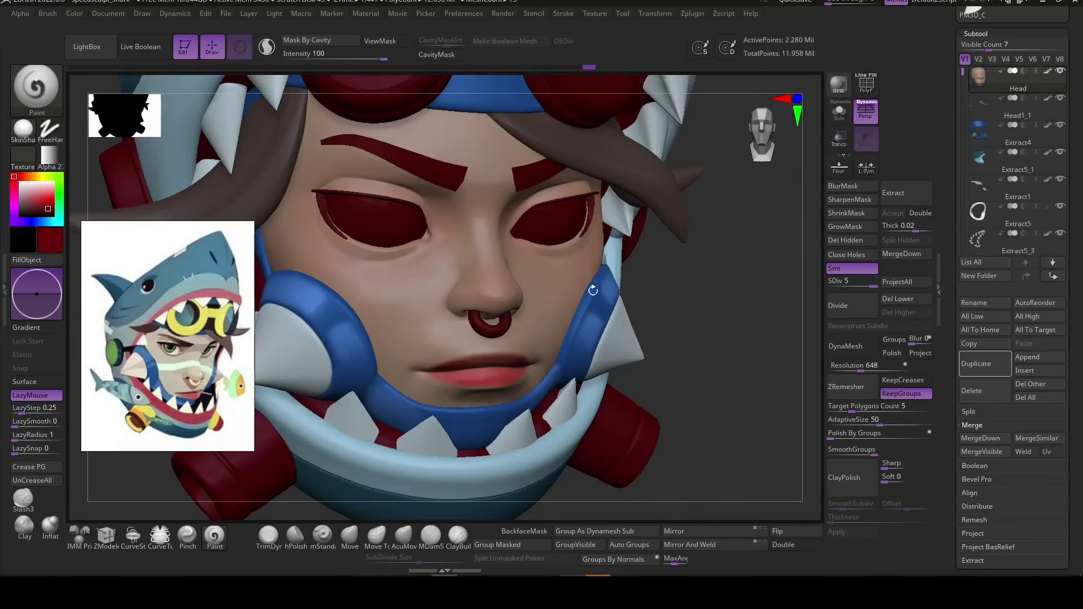
{"action": "key", "text": "shift+ctrl+t"}
{"action": "mouse_move", "coordinate": [420, 229]}
{"action": "right_mouse_down"}
{"action": "mouse_move", "coordinate": [532, 240]}
{"action": "mouse_move", "coordinate": [715, 329]}
{"action": "mouse_move", "coordinate": [600, 201]}
{"action": "mouse_move", "coordinate": [730, 363]}
{"action": "mouse_move", "coordinate": [379, 208]}
{"action": "mouse_move", "coordinate": [717, 370]}
{"action": "mouse_move", "coordinate": [519, 298]}
{"action": "right_mouse_up"}
{"action": "key", "text": "shift+ctrl+t"}
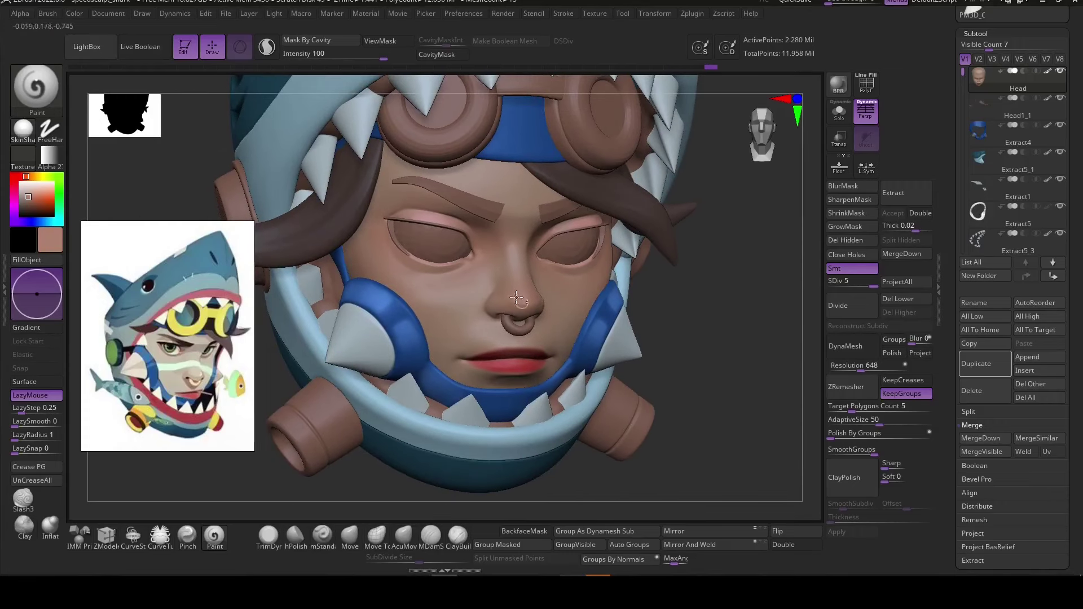
Paint a light teal band across the face over the nose and cheeks.
{"action": "key", "text": "space"}
{"action": "left_click", "coordinate": [415, 316]}
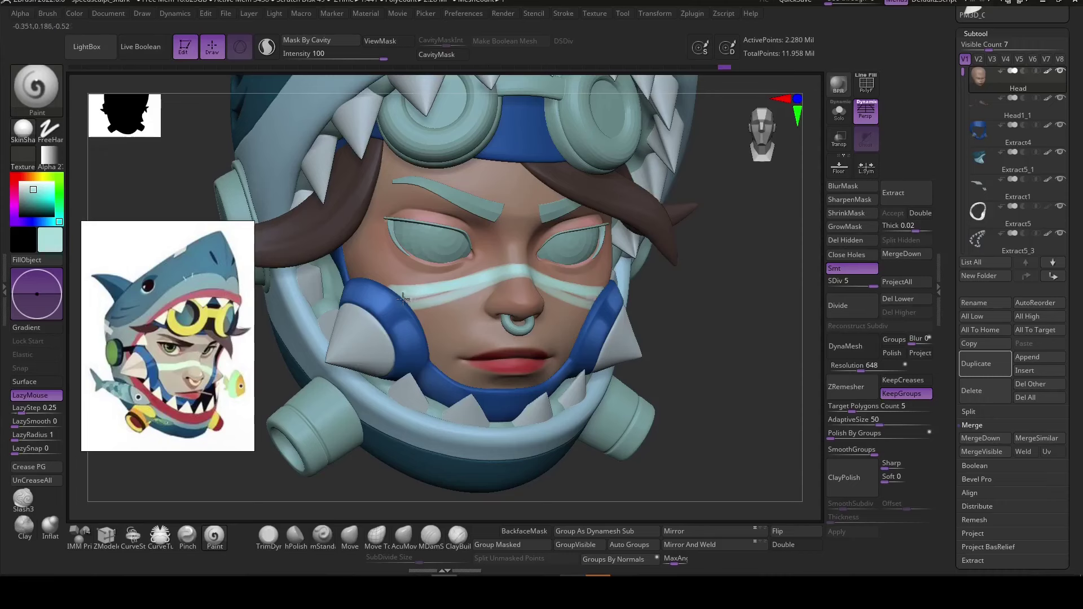
{"action": "mouse_move", "coordinate": [504, 277]}
{"action": "right_mouse_down", "text": "alt"}
{"action": "mouse_move", "coordinate": [535, 271]}
{"action": "mouse_move", "coordinate": [392, 283]}
{"action": "right_mouse_up", "text": "alt"}
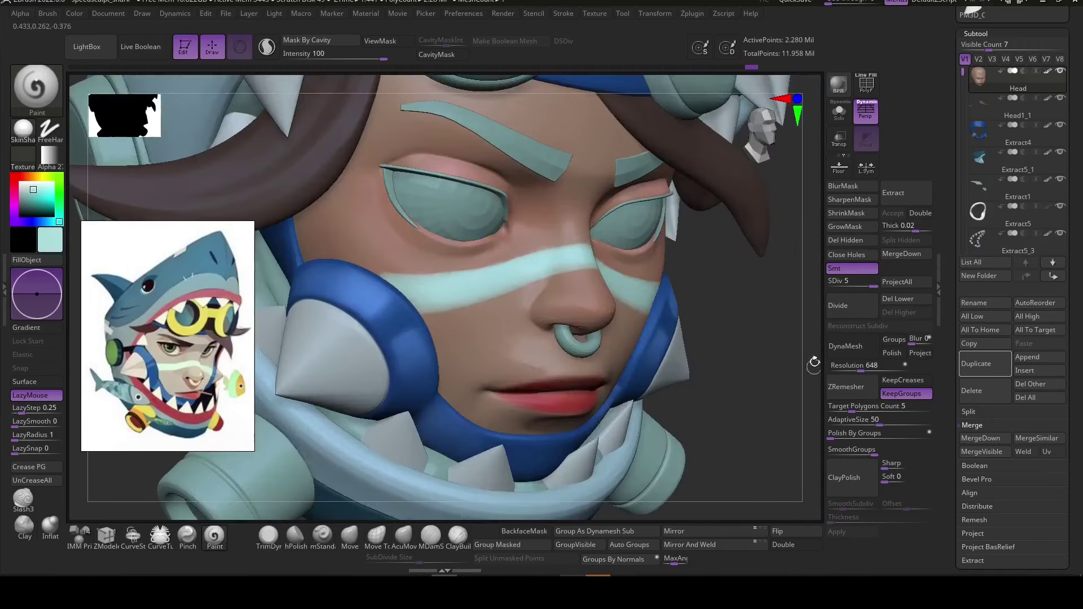
{"action": "key", "text": "shift+ctrl+t"}
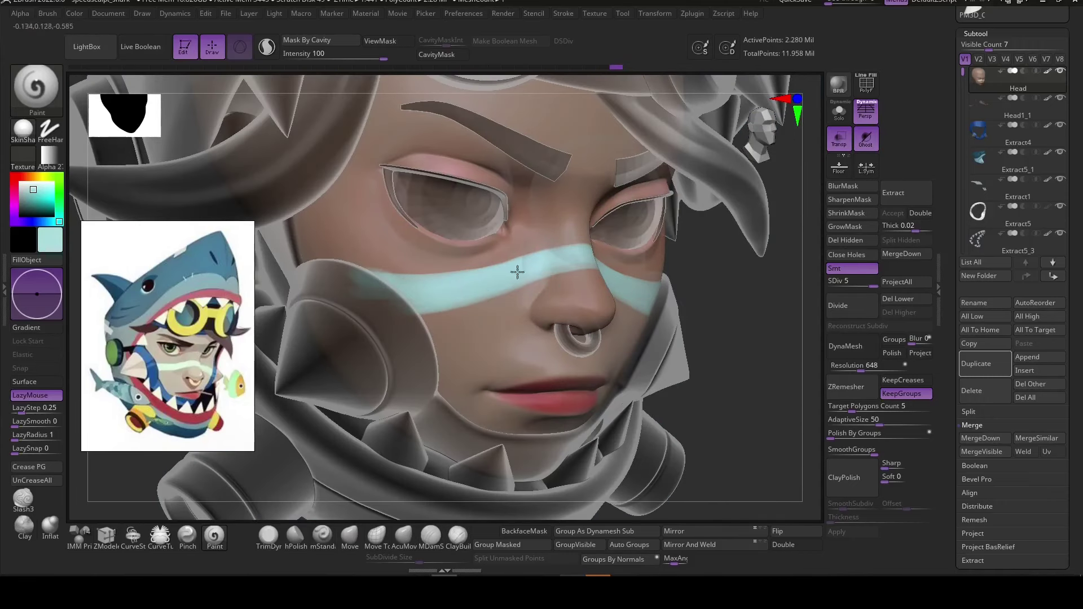
{"action": "right_click_drag", "start_coordinate": [765, 416], "coordinate": [774, 471]}
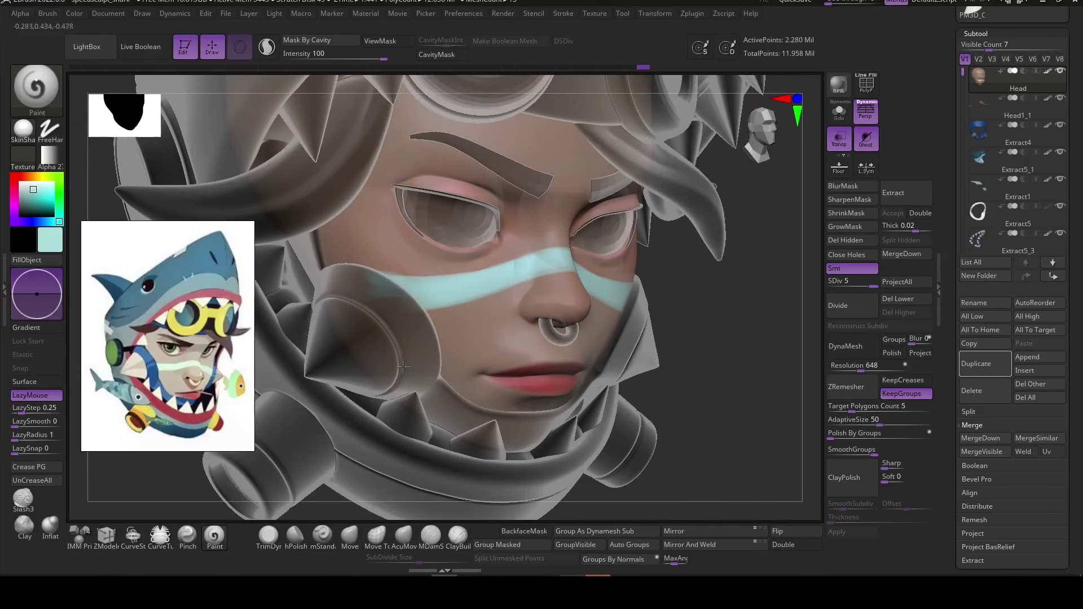
{"action": "left_click", "coordinate": [560, 327], "text": "alt"}
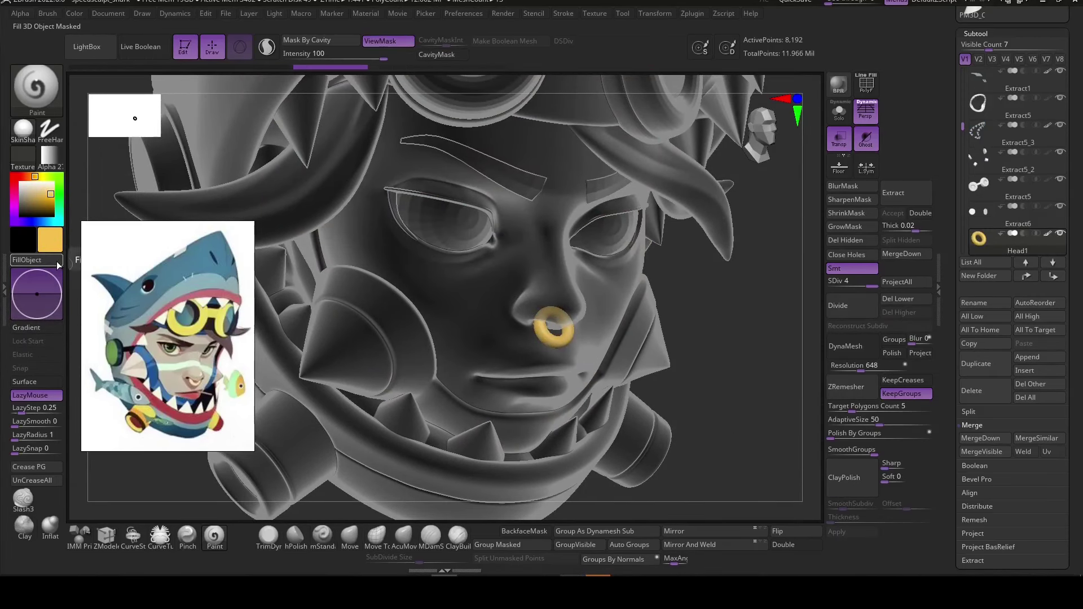
Auto-group the goggles by connected pieces and hide the stray parts.
{"action": "right_click_drag", "start_coordinate": [395, 282], "coordinate": [507, 254]}
{"action": "left_click", "coordinate": [507, 113], "text": "alt"}
{"action": "key", "text": "shift+f"}
{"action": "right_click_drag", "start_coordinate": [764, 329], "coordinate": [661, 272]}
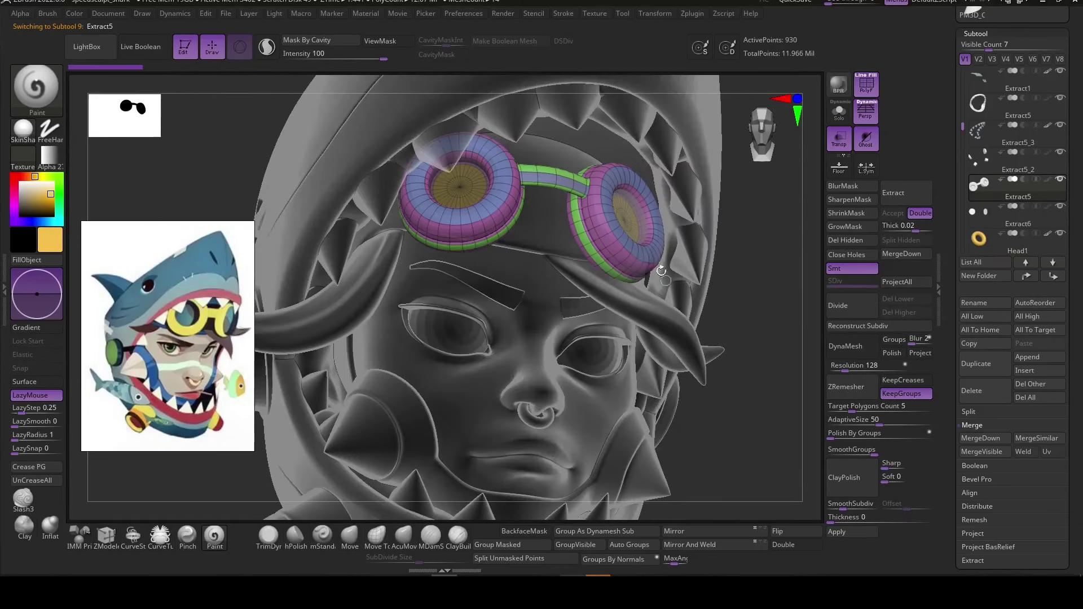
{"action": "left_click", "coordinate": [617, 546]}
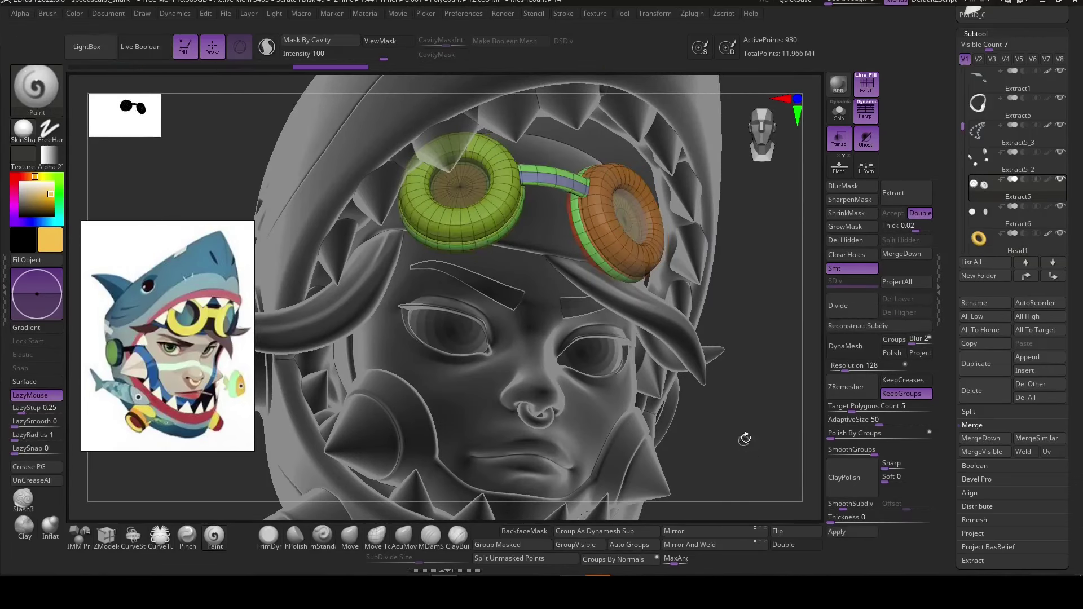
{"action": "left_click_drag", "start_coordinate": [744, 438], "coordinate": [754, 415]}
{"action": "left_click", "coordinate": [674, 335], "text": "ctrl+shift"}
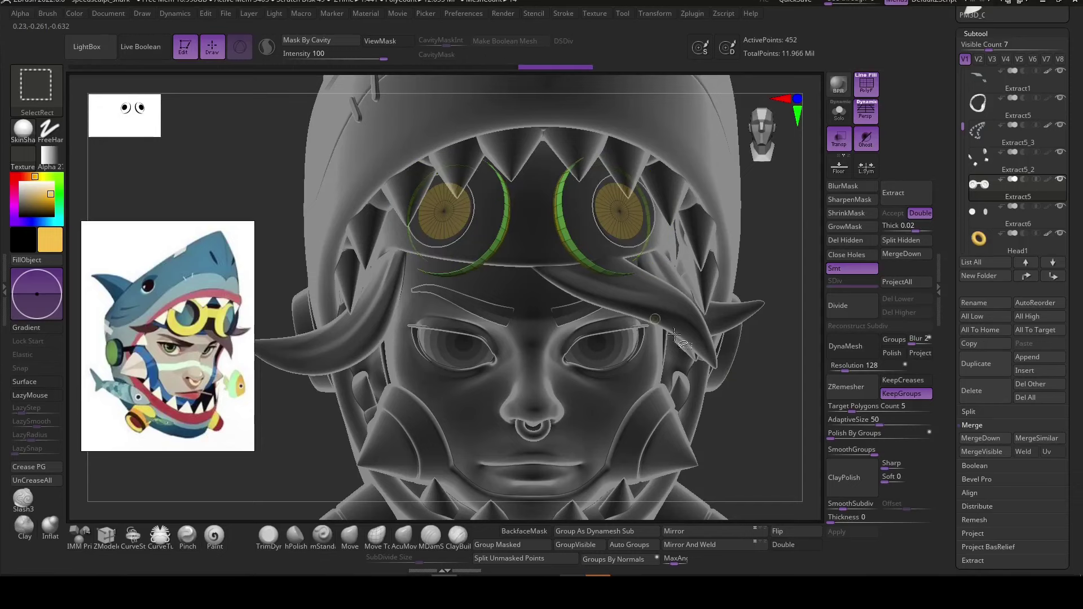
{"action": "left_click", "coordinate": [747, 417], "text": "ctrl+shift"}
{"action": "scroll", "coordinate": [747, 417], "scroll_direction": "up", "scroll_amount": 5}
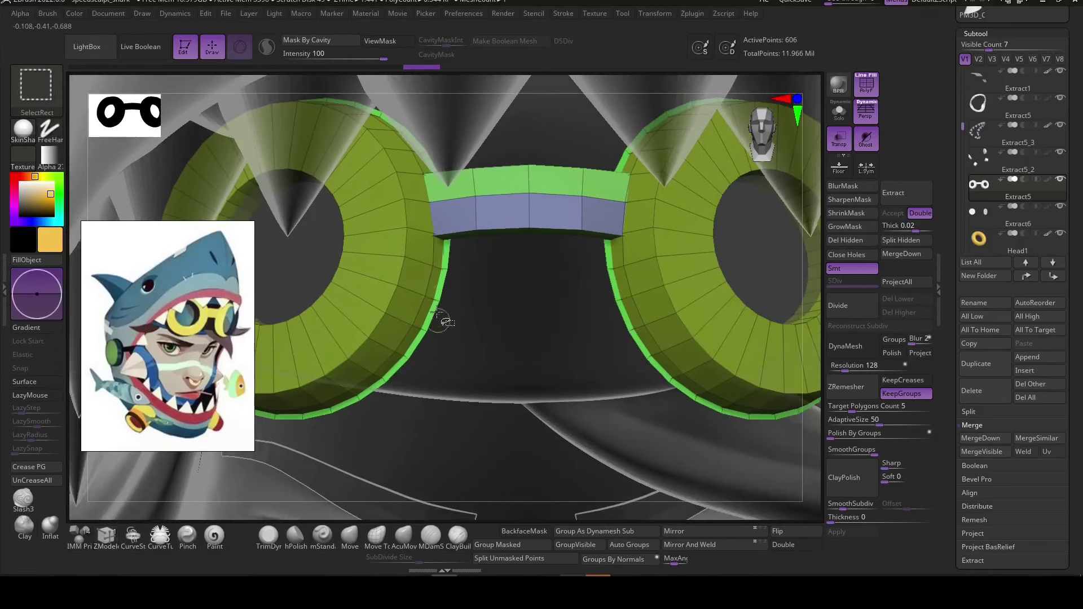
{"action": "scroll", "coordinate": [442, 319], "scroll_direction": "down", "scroll_amount": 3}
{"action": "left_click_drag", "start_coordinate": [442, 319], "coordinate": [480, 368]}
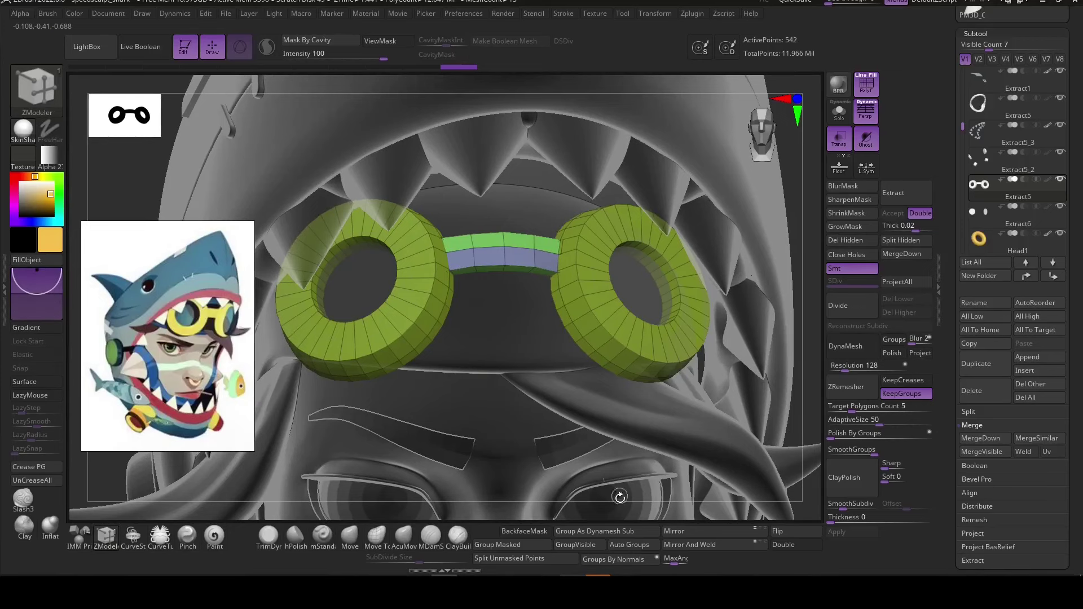
Merge the goggles into one polygroup and subdivide them to SDiv 5.
{"action": "left_click", "coordinate": [575, 544]}
{"action": "key", "text": "ctrl+d"}
{"action": "key", "text": "ctrl+d"}
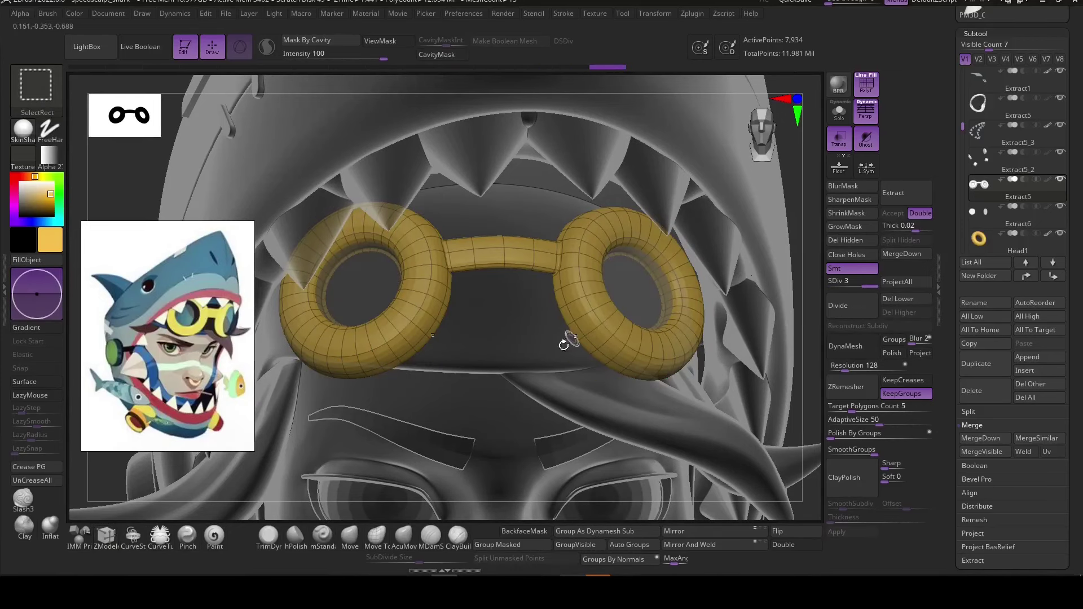
{"action": "key", "text": "shift+f"}
{"action": "left_click", "coordinate": [840, 305]}
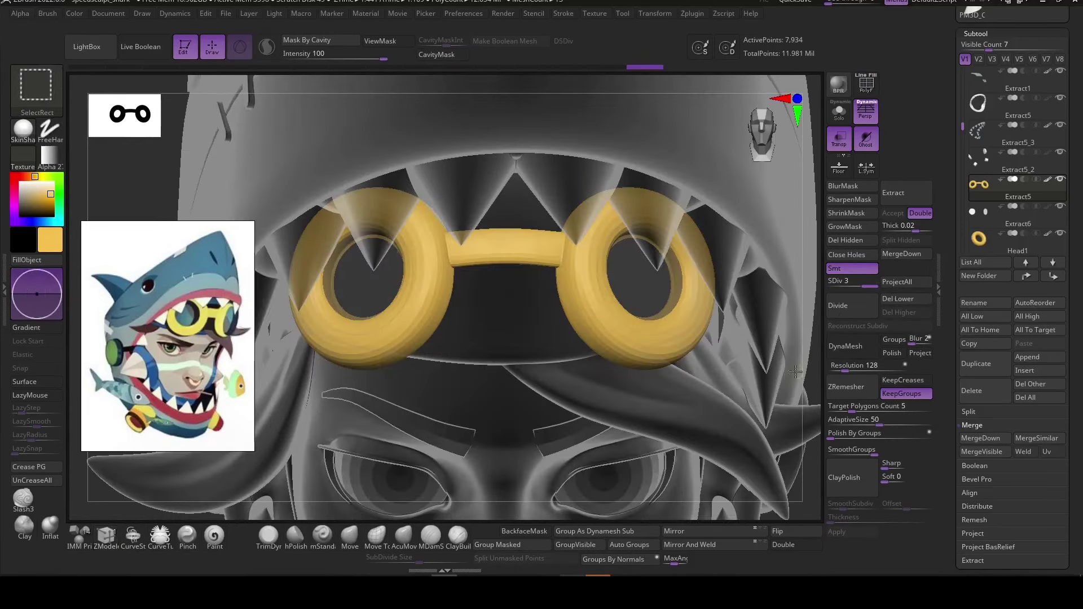
{"action": "left_click", "coordinate": [840, 305]}
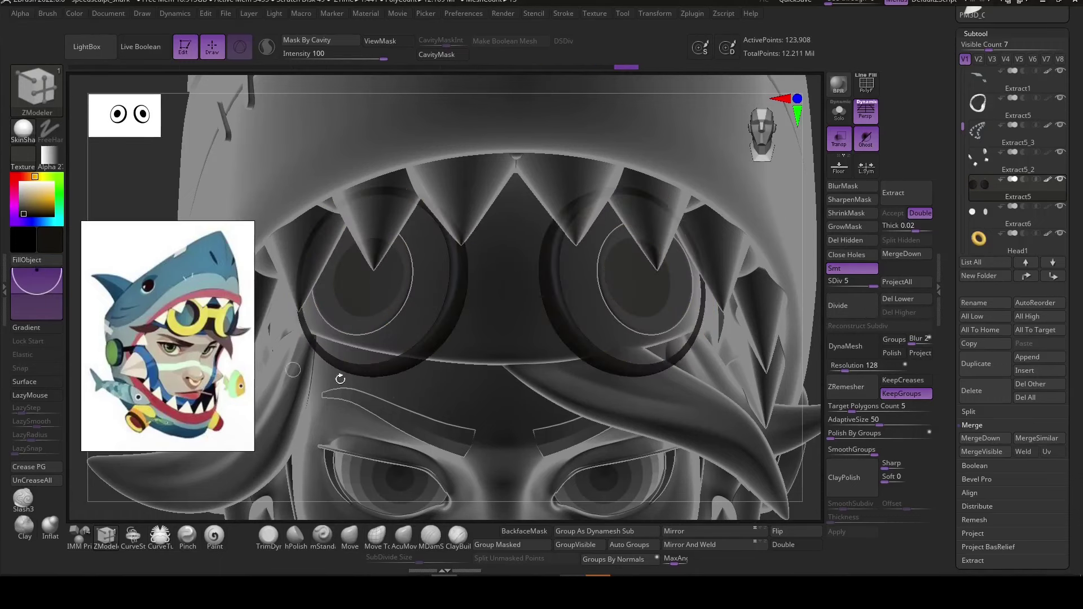
{"action": "right_click_drag", "start_coordinate": [482, 445], "coordinate": [789, 281]}
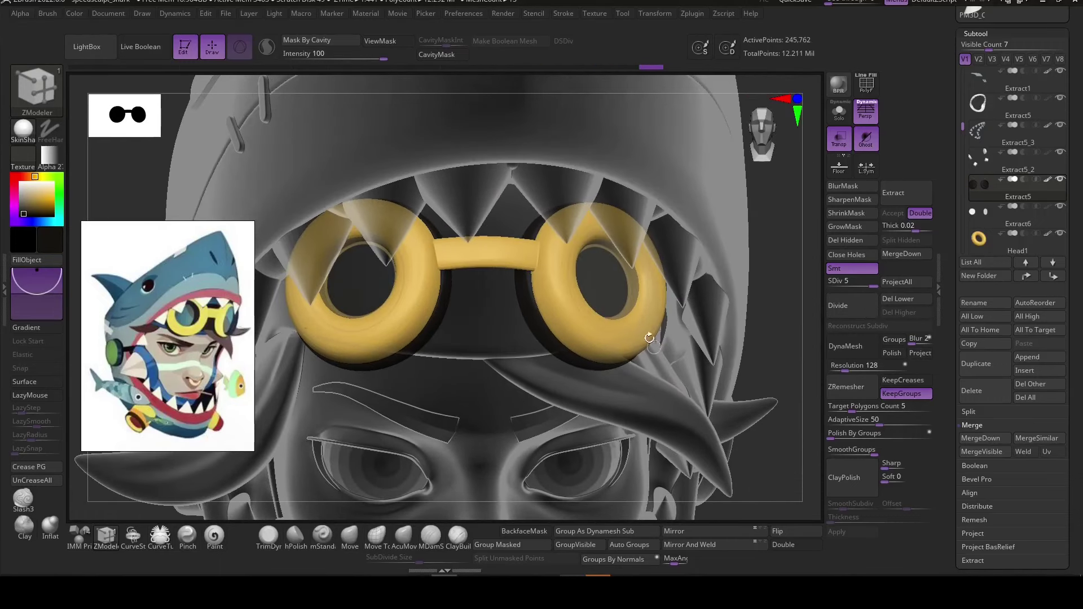
{"action": "key", "text": "shift+f"}
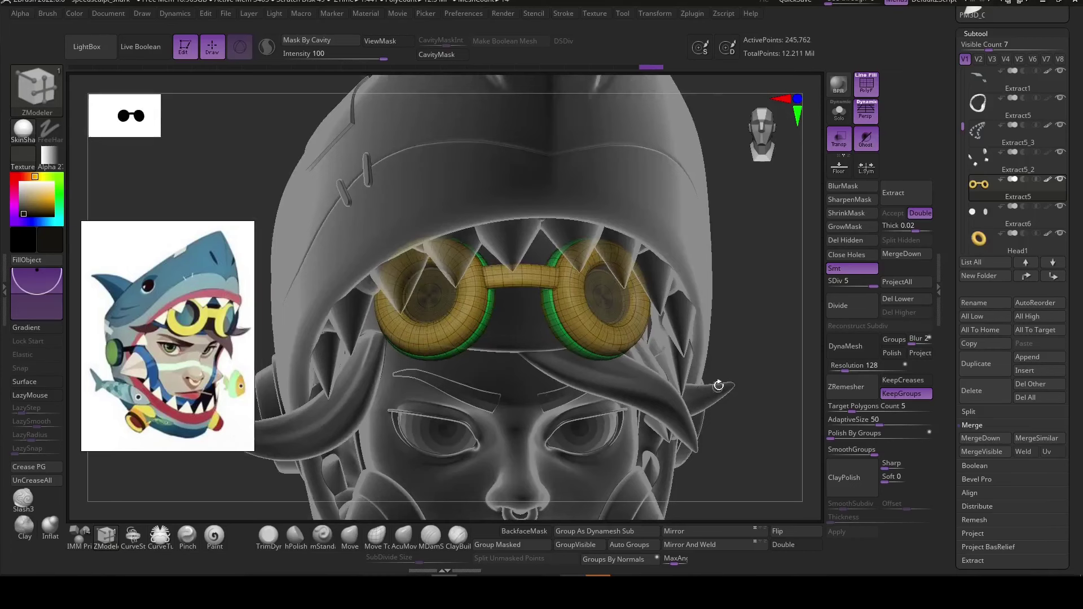
{"action": "mouse_move", "coordinate": [718, 382]}
{"action": "right_mouse_down"}
{"action": "mouse_move", "coordinate": [728, 384]}
{"action": "mouse_move", "coordinate": [705, 361]}
{"action": "right_mouse_up"}
{"action": "key", "text": "shift+f"}
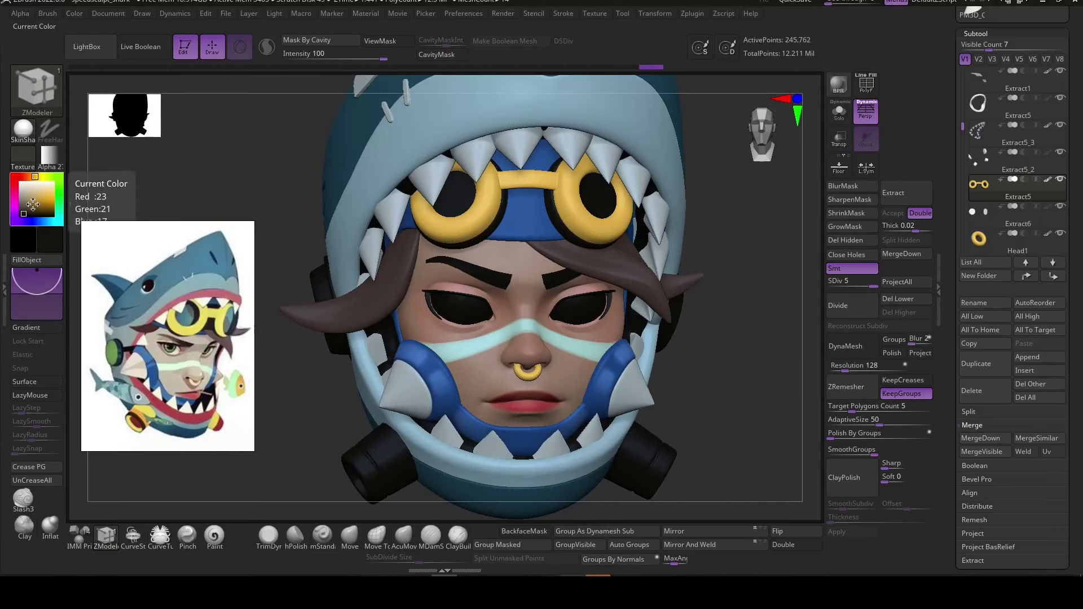
Subdivide the eyebrows to SDiv 4 and fill them with a dark brown colour.
{"action": "left_click", "coordinate": [705, 398], "text": "alt"}
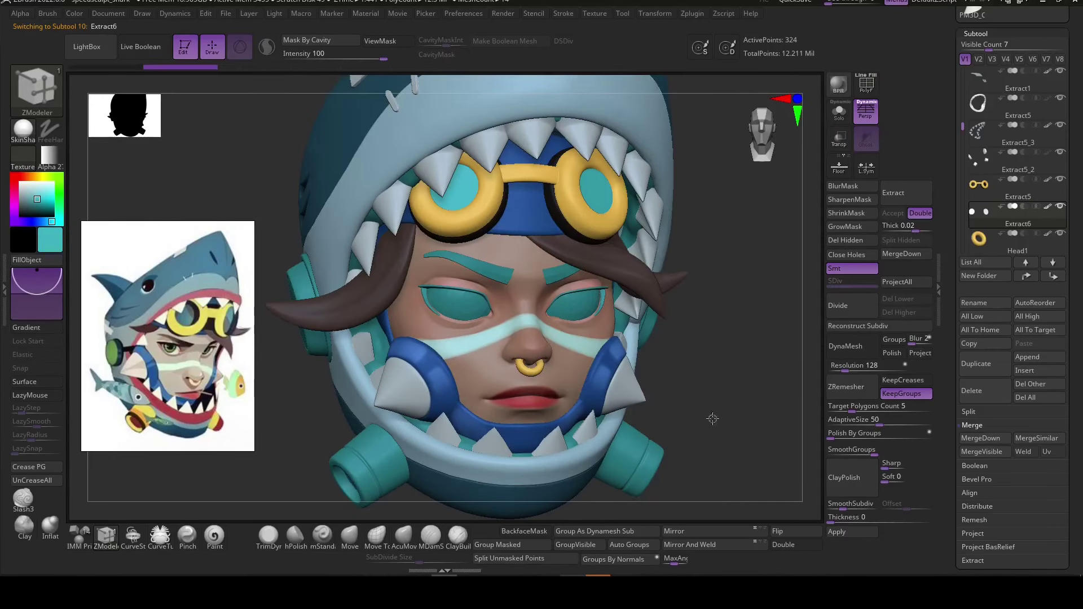
{"action": "right_click_drag", "start_coordinate": [710, 416], "coordinate": [645, 279]}
{"action": "left_click", "coordinate": [568, 272], "text": "alt"}
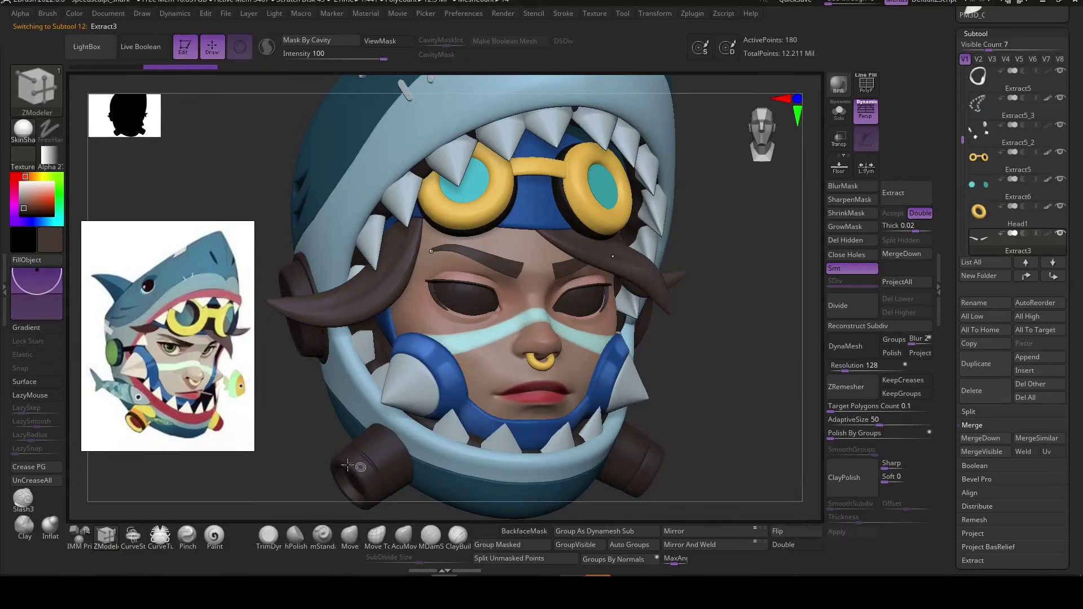
{"action": "left_click", "coordinate": [840, 304]}
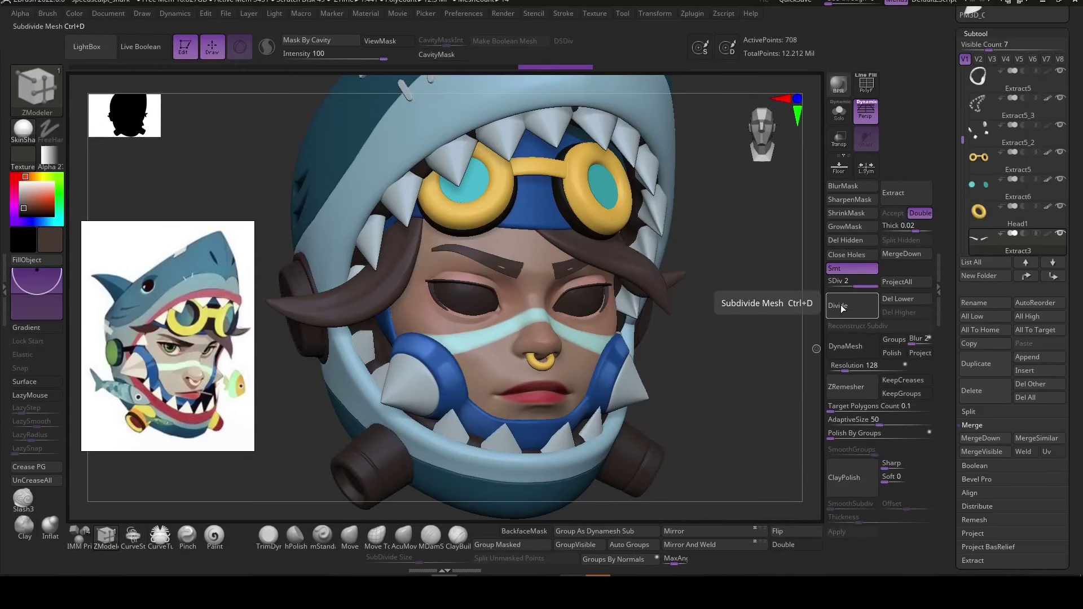
{"action": "right_click_drag", "start_coordinate": [779, 316], "coordinate": [772, 385]}
{"action": "left_click", "coordinate": [349, 536]}
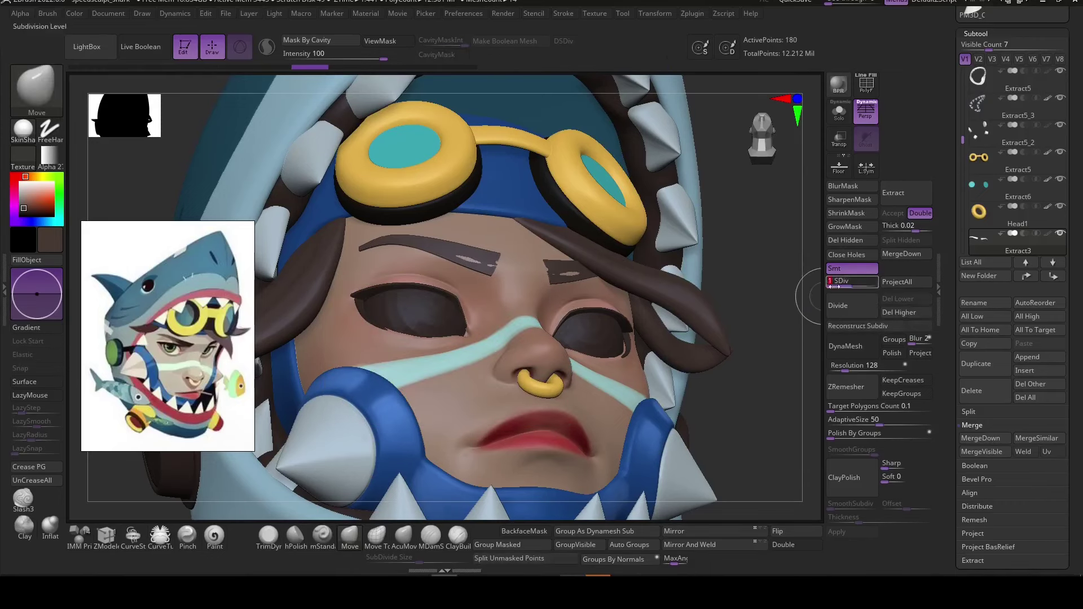
{"action": "right_click_drag", "start_coordinate": [778, 349], "coordinate": [773, 316]}
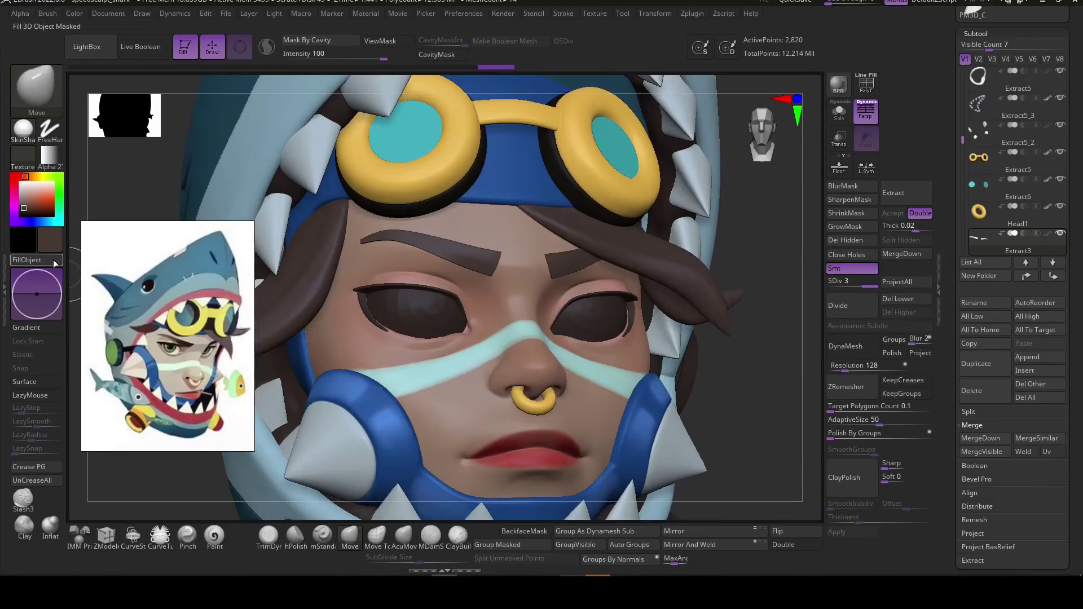
{"action": "left_click", "coordinate": [37, 211]}
{"action": "left_click", "coordinate": [33, 259]}
{"action": "left_click", "coordinate": [214, 536]}
{"action": "left_click", "coordinate": [29, 395]}
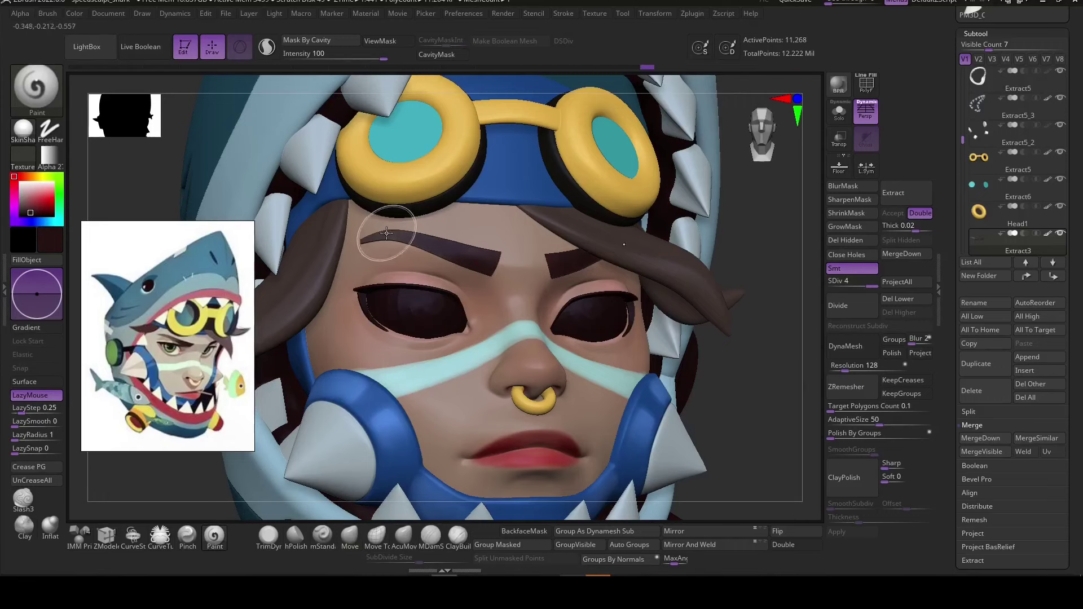
{"action": "mouse_move", "coordinate": [386, 233]}
{"action": "right_mouse_down"}
{"action": "mouse_move", "coordinate": [609, 276]}
{"action": "mouse_move", "coordinate": [57, 324]}
{"action": "right_mouse_up"}
Select the Head2 eyeball subtool and show its PolyF wireframe.
{"action": "left_click", "coordinate": [738, 230], "text": "alt"}
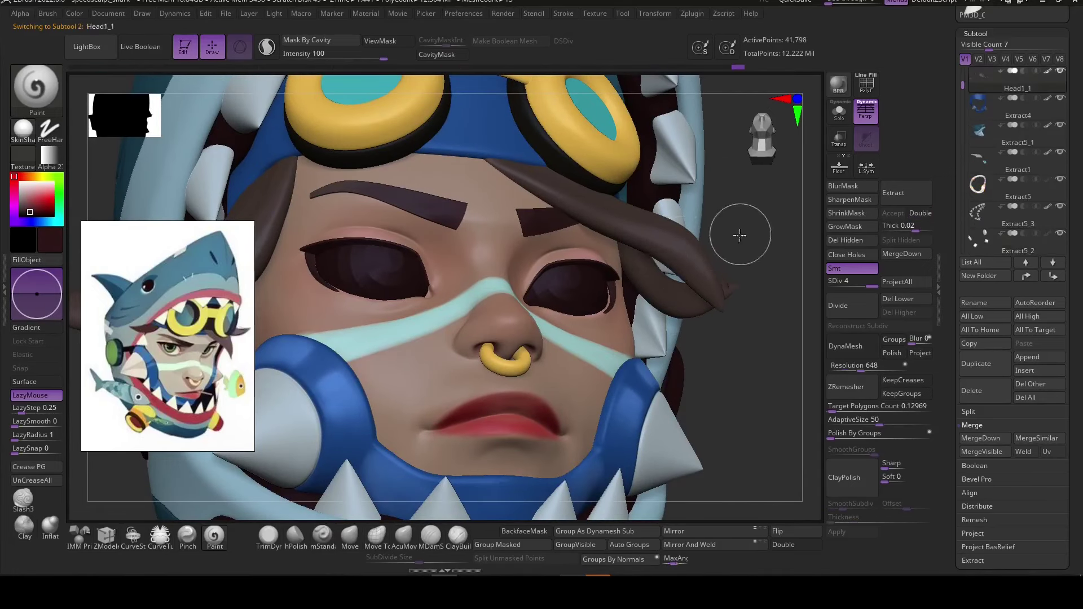
{"action": "right_click_drag", "start_coordinate": [737, 230], "coordinate": [575, 140]}
{"action": "key", "text": "space"}
{"action": "right_click_drag", "start_coordinate": [578, 210], "coordinate": [617, 178]}
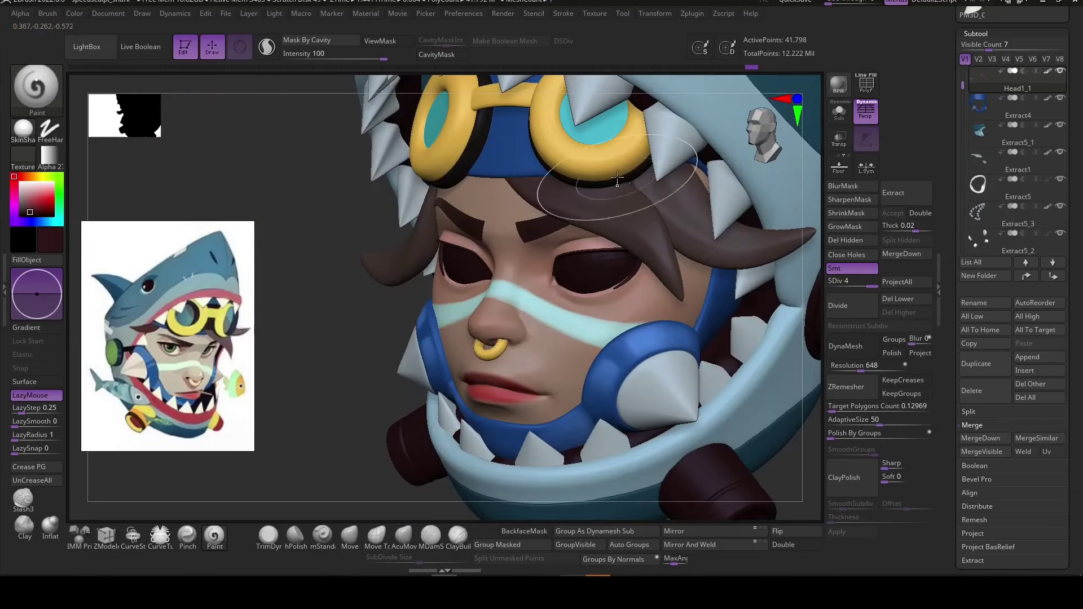
{"action": "right_click_drag", "start_coordinate": [342, 431], "coordinate": [732, 387]}
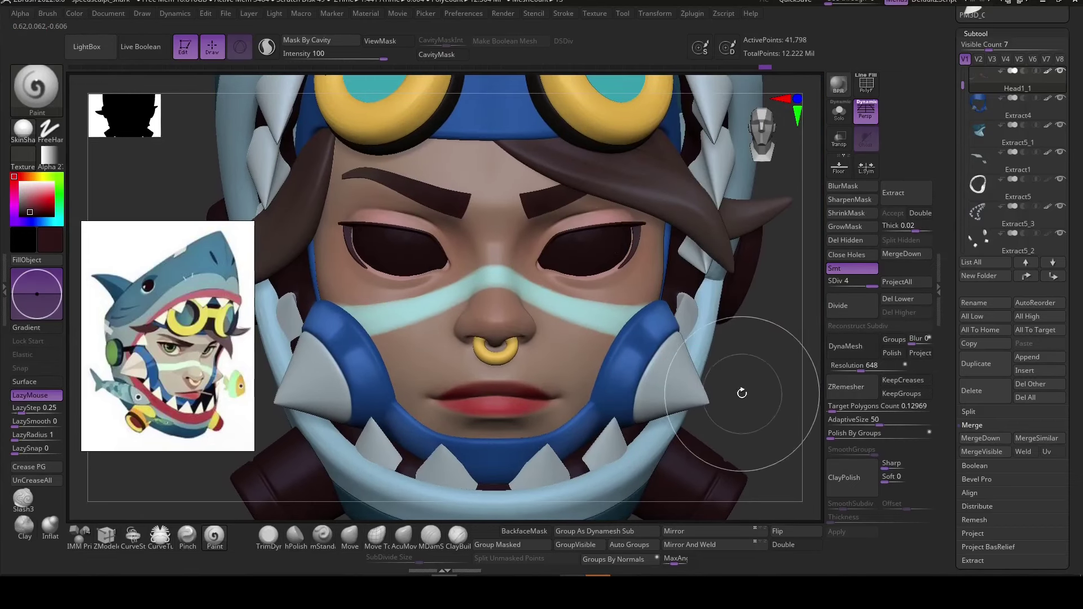
{"action": "left_click", "coordinate": [786, 479], "text": "alt"}
{"action": "key", "text": "shift+f"}
Insert iris edge loops on both eyes with ZModeler and subdivide the eye mesh.
{"action": "key", "text": "b"}
{"action": "key", "text": "z"}
{"action": "key", "text": "m"}
{"action": "right_click_drag", "start_coordinate": [519, 455], "coordinate": [520, 265], "text": "ctrl"}
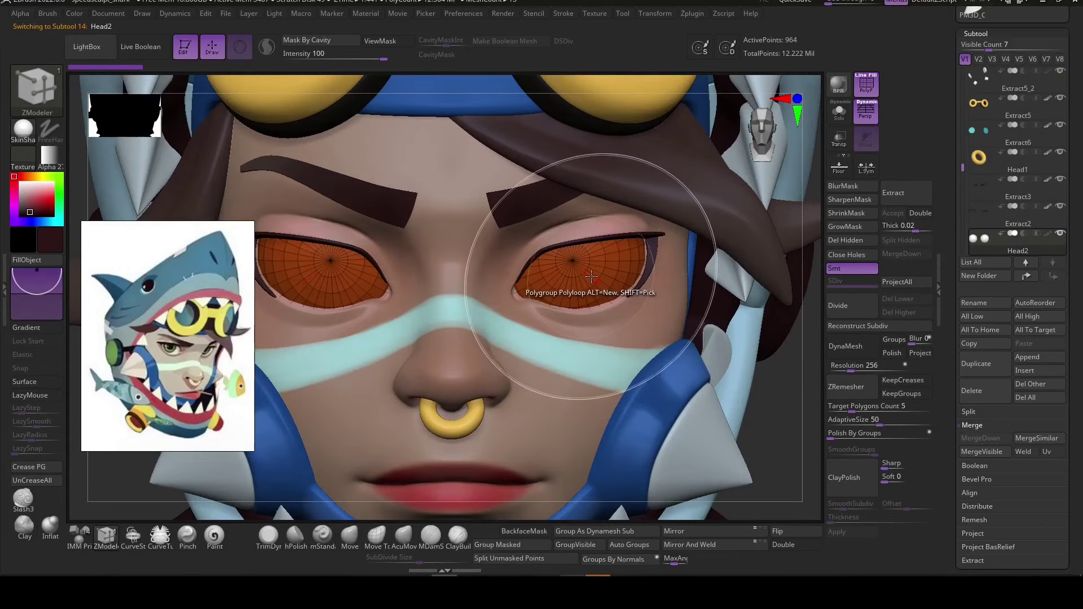
{"action": "left_click", "coordinate": [607, 280]}
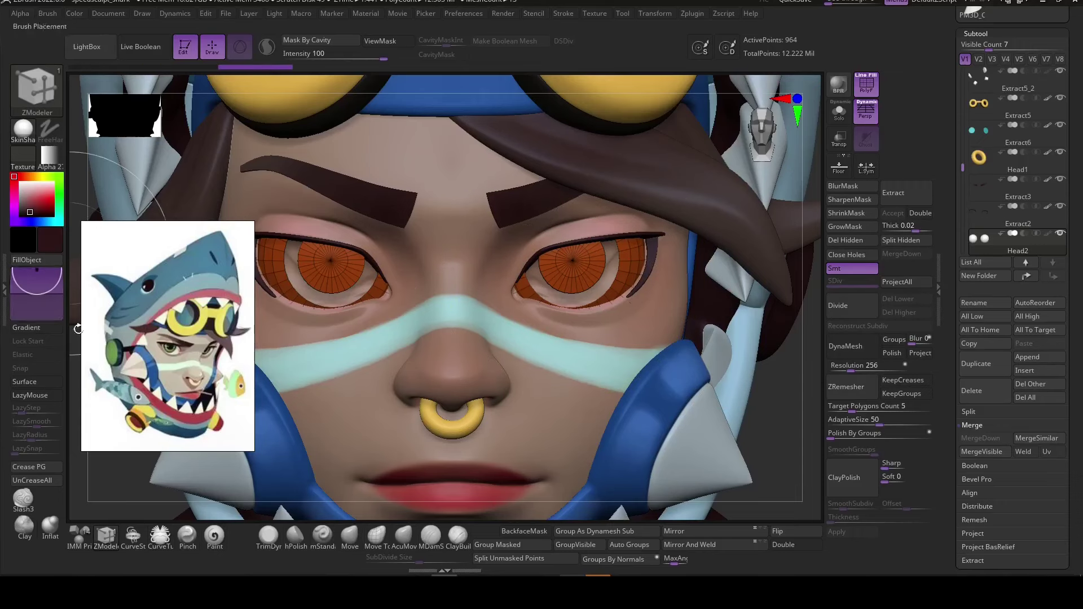
{"action": "left_click", "coordinate": [617, 543]}
{"action": "mouse_move", "coordinate": [710, 496]}
{"action": "right_mouse_down"}
{"action": "mouse_move", "coordinate": [757, 390]}
{"action": "mouse_move", "coordinate": [643, 296]}
{"action": "right_mouse_up"}
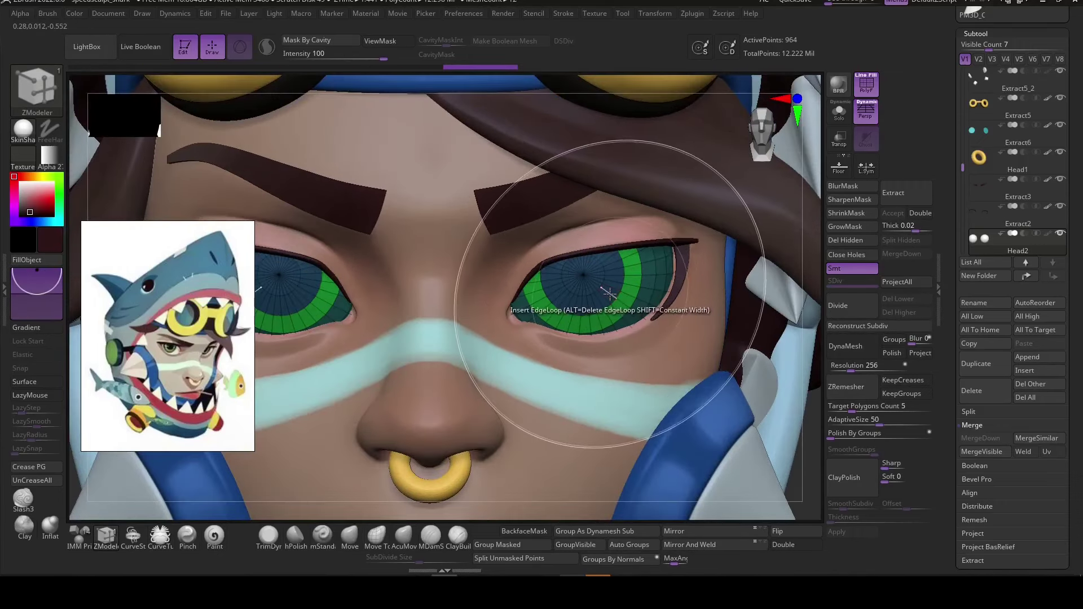
{"action": "left_click", "coordinate": [643, 296]}
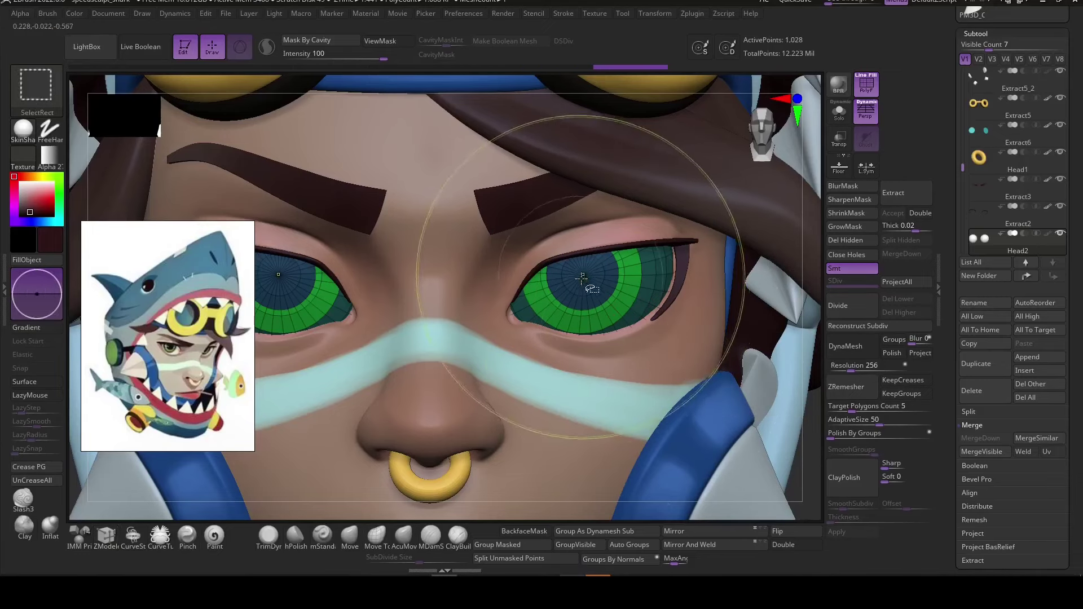
{"action": "right_click_drag", "start_coordinate": [797, 389], "coordinate": [794, 440]}
{"action": "triple_click", "coordinate": [836, 307]}
Hide the eye centres and fill the iris rings with green.
{"action": "left_click", "coordinate": [632, 305], "text": "ctrl+shift"}
{"action": "left_click", "coordinate": [59, 194]}
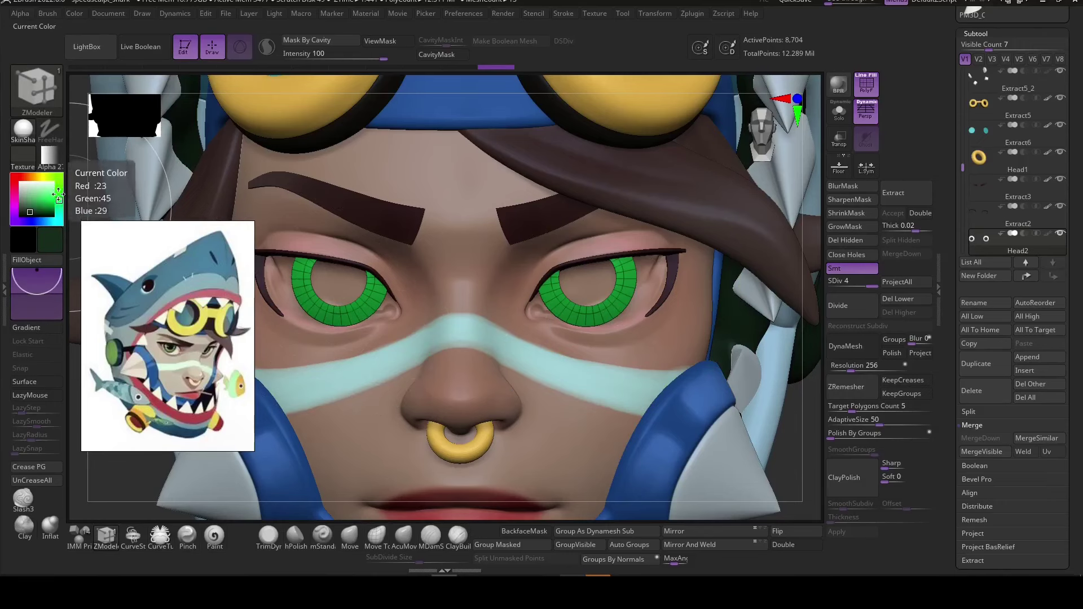
{"action": "left_click", "coordinate": [34, 259]}
{"action": "left_click", "coordinate": [866, 86]}
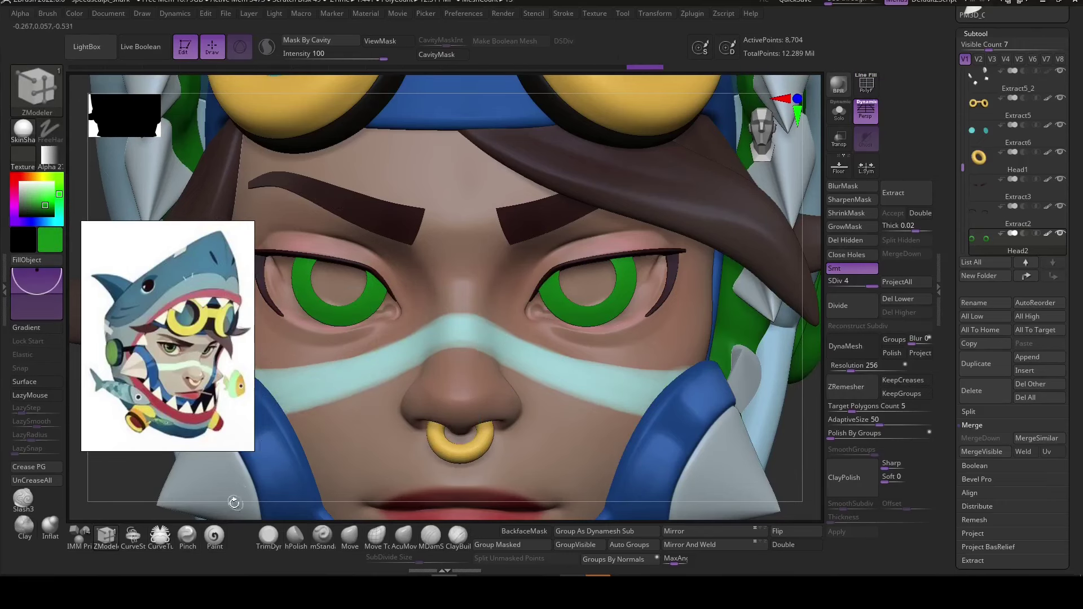
{"action": "right_click_drag", "start_coordinate": [404, 327], "coordinate": [234, 496], "text": "ctrl"}
{"action": "key", "text": "shift+f"}
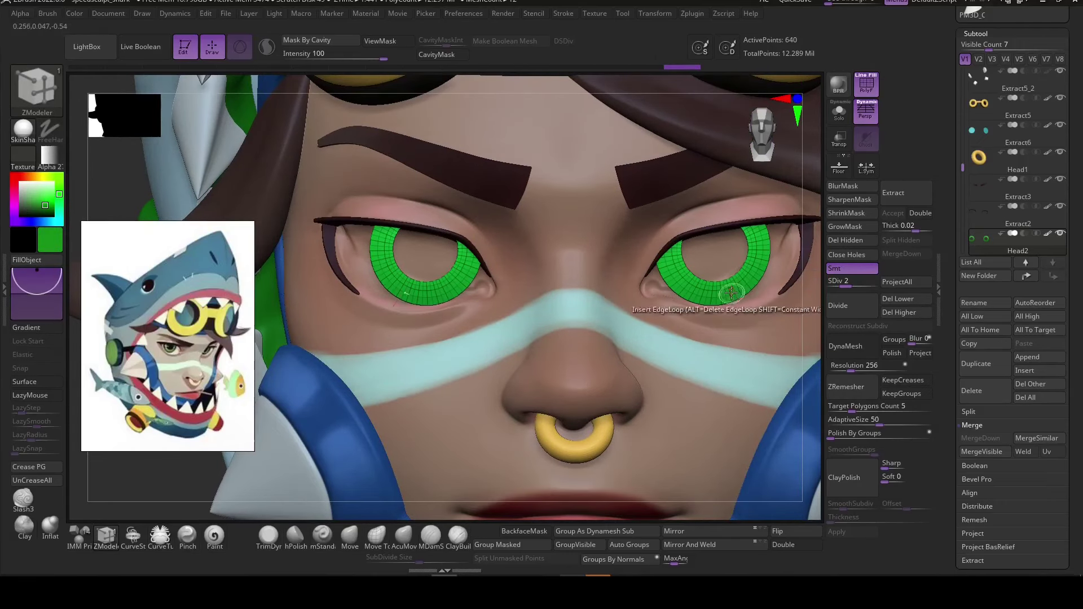
Raise the eye rings' subdivision level and unhide all eyeball parts.
{"action": "scroll", "coordinate": [734, 296], "scroll_direction": "up", "scroll_amount": 3}
{"action": "scroll", "coordinate": [735, 299], "scroll_direction": "up", "scroll_amount": 3}
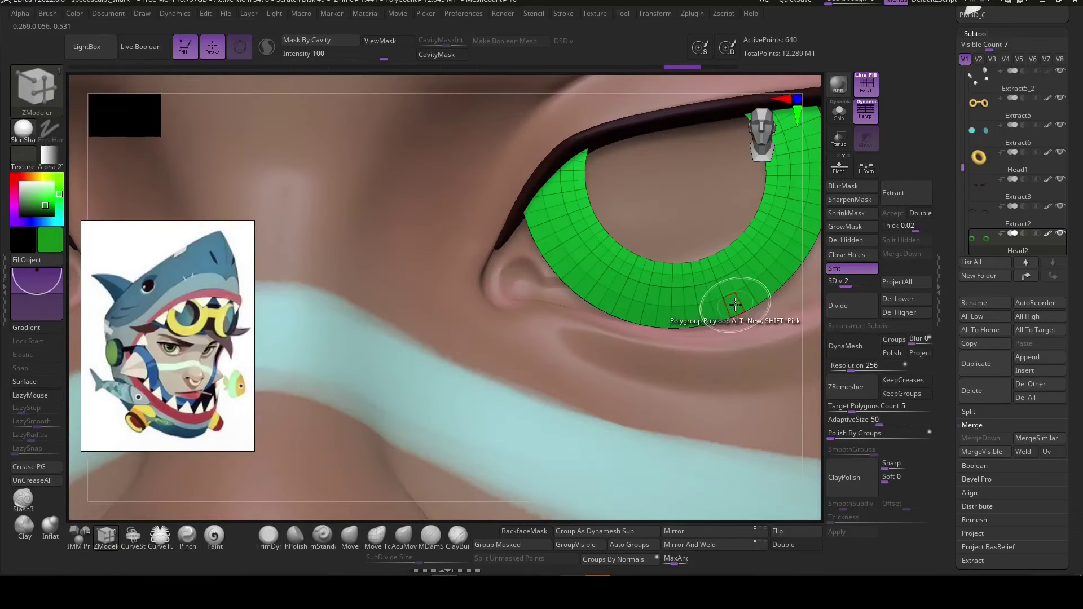
{"action": "left_click", "coordinate": [846, 285]}
{"action": "right_click_drag", "start_coordinate": [803, 302], "coordinate": [693, 294], "text": "alt"}
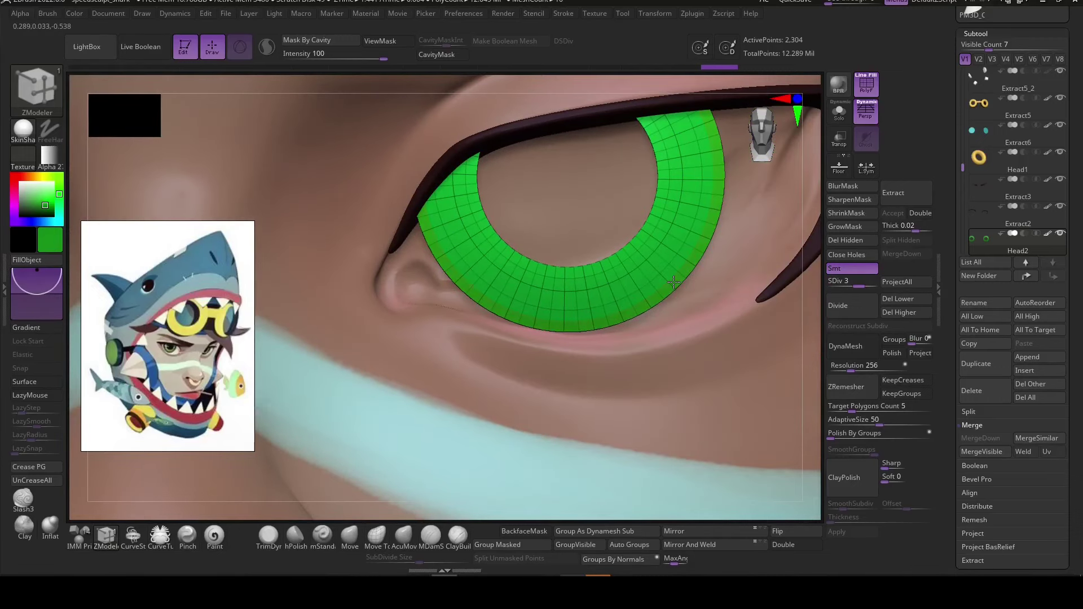
{"action": "key", "text": "d"}
{"action": "scroll", "coordinate": [701, 295], "scroll_direction": "down", "scroll_amount": 2}
{"action": "scroll", "coordinate": [786, 290], "scroll_direction": "down", "scroll_amount": 5}
{"action": "key", "text": "shift+f"}
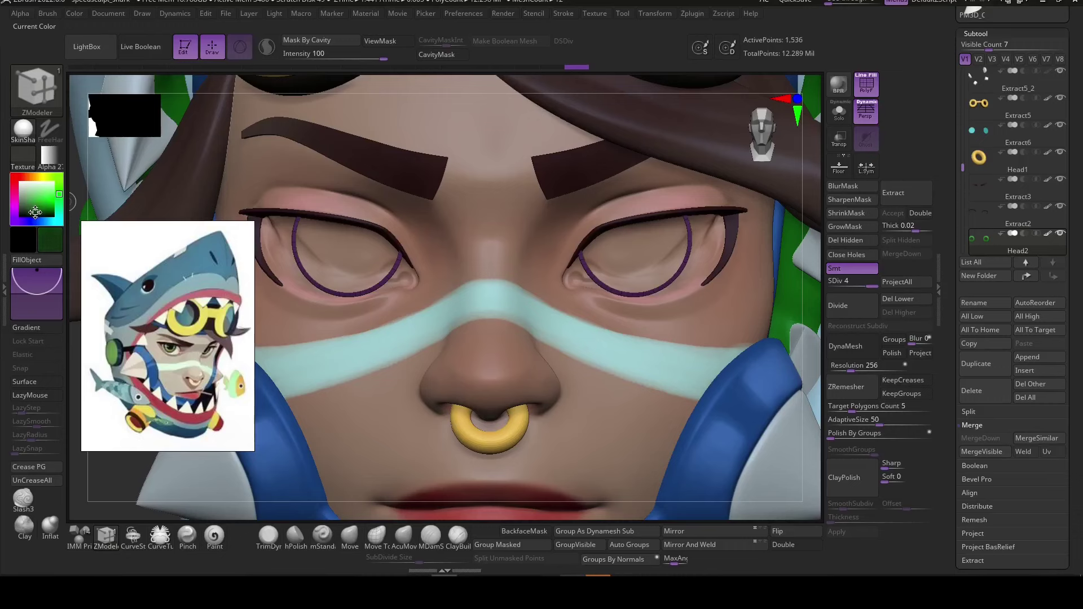
{"action": "left_click", "coordinate": [107, 500], "text": "ctrl+shift"}
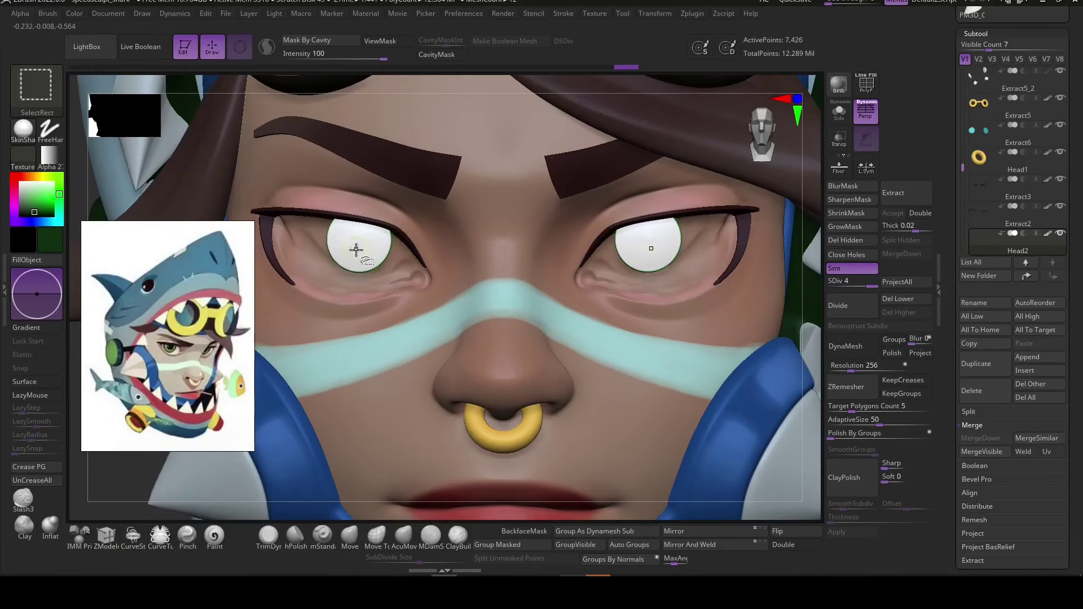
{"action": "left_click_drag", "start_coordinate": [120, 494], "coordinate": [125, 496], "text": "alt"}
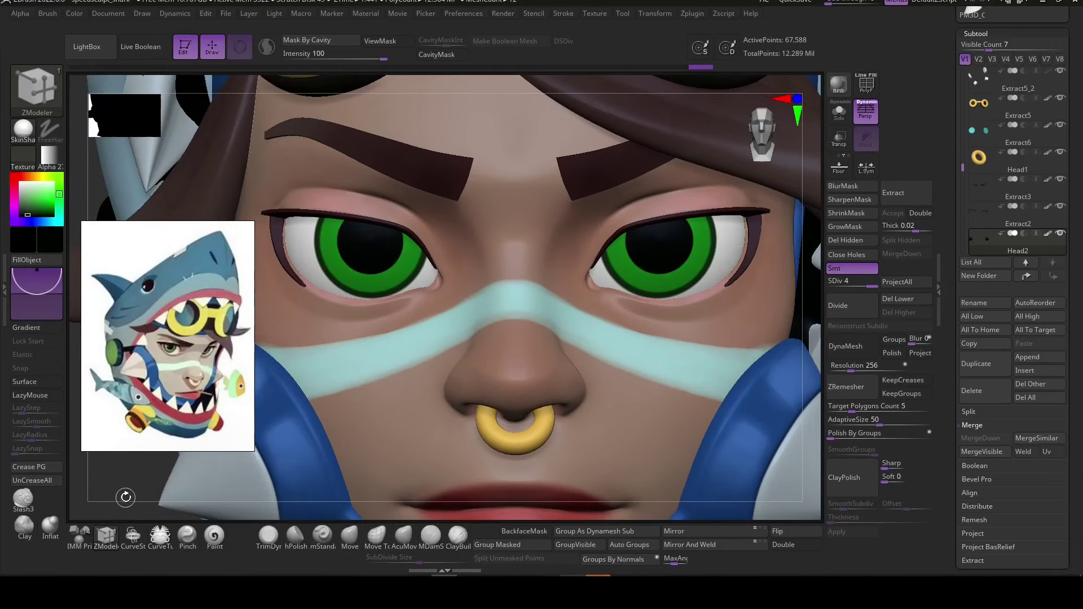
Isolate the irises and pupils to sample the iris greens and the dark pupil colour.
{"action": "left_click", "coordinate": [375, 282], "text": "ctrl+shift"}
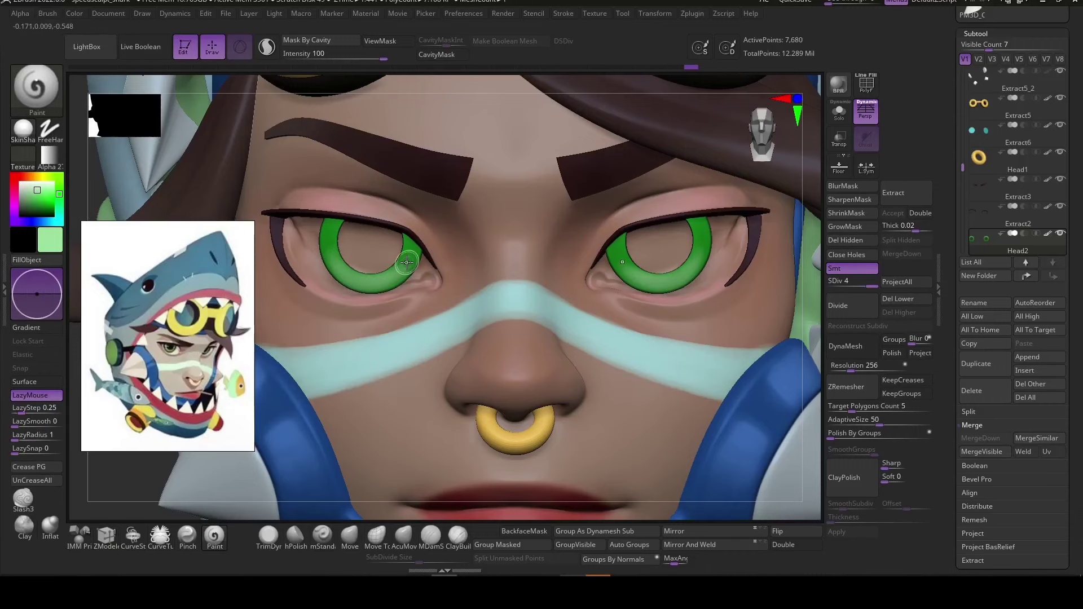
{"action": "key", "text": "space"}
{"action": "key", "text": "c"}
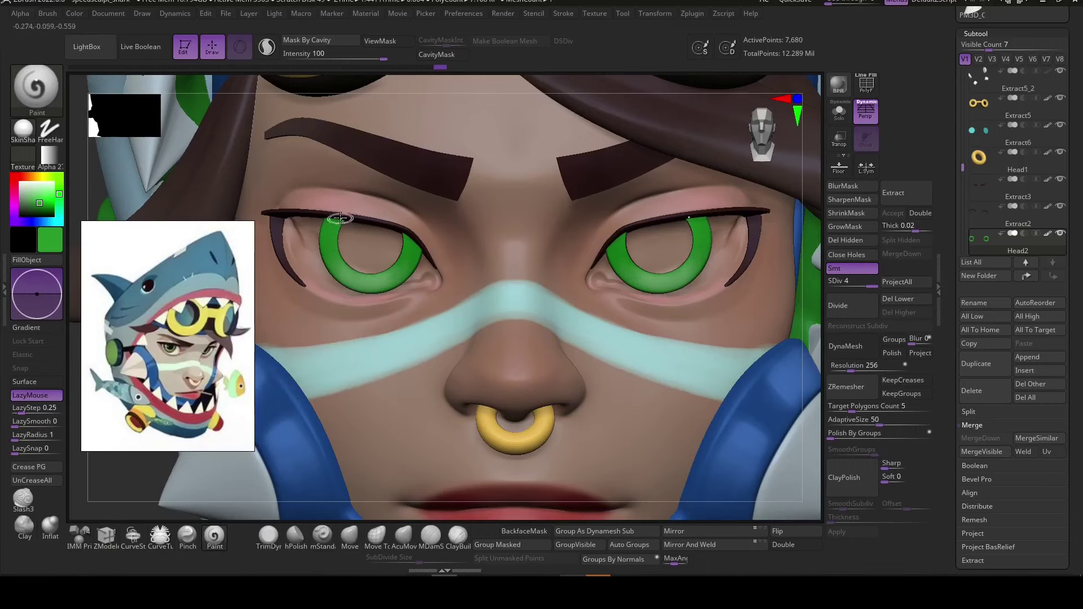
{"action": "key", "text": "c"}
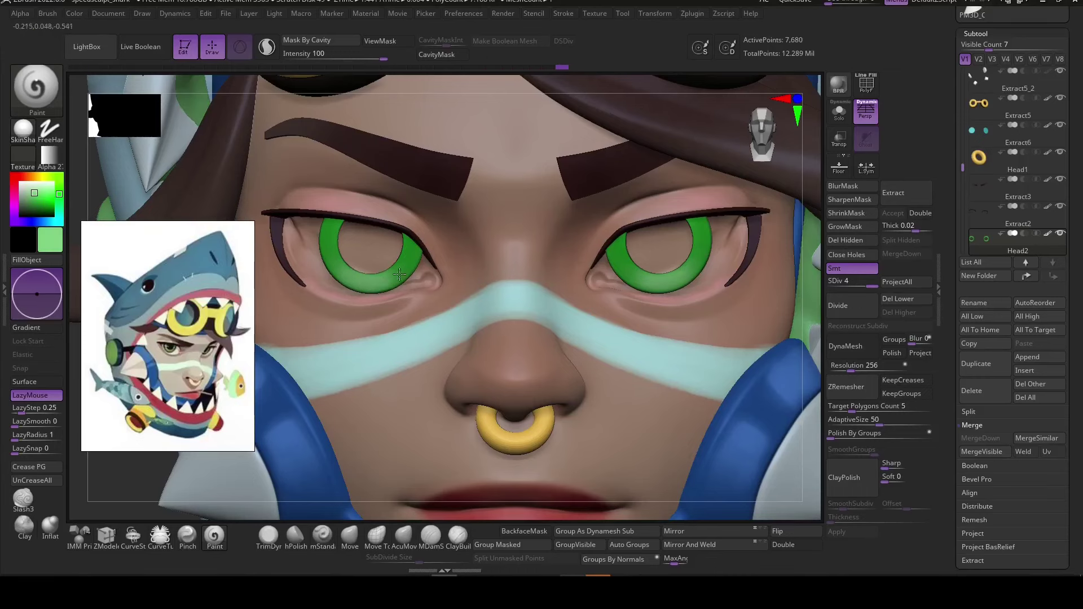
{"action": "left_click", "coordinate": [810, 301], "text": "ctrl+shift"}
{"action": "key", "text": "space"}
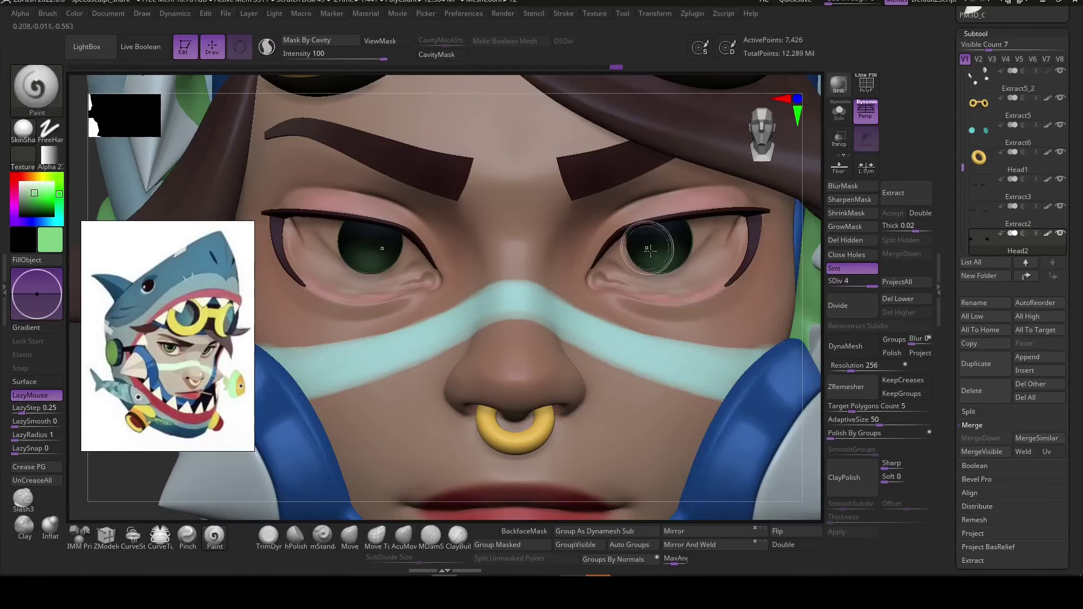
{"action": "left_click", "coordinate": [152, 485], "text": "ctrl+shift"}
{"action": "left_click_drag", "start_coordinate": [170, 479], "coordinate": [151, 485]}
{"action": "key", "text": "c"}
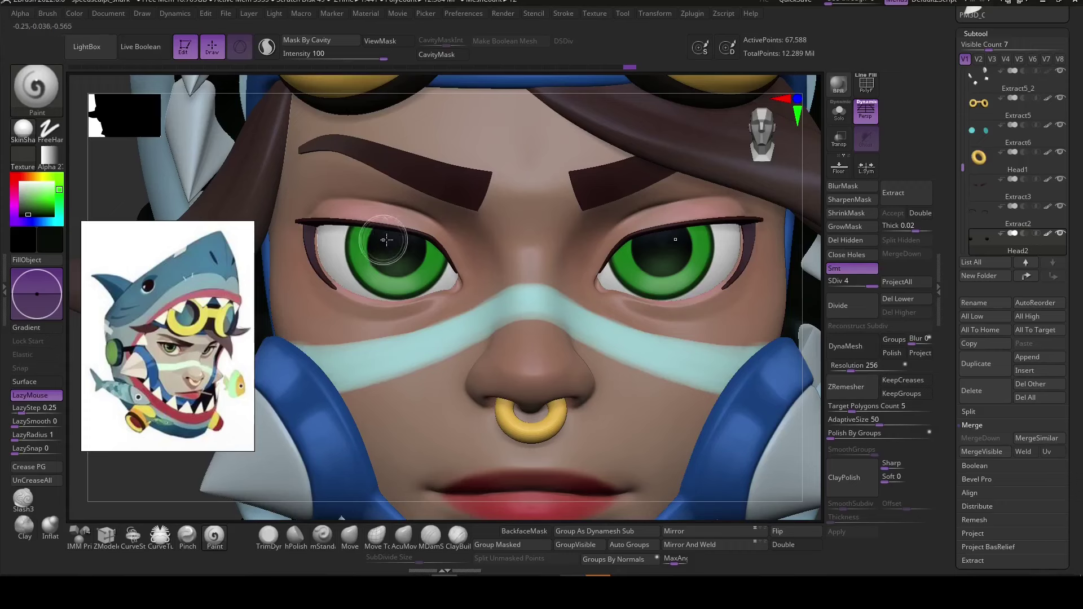
{"action": "right_click_drag", "start_coordinate": [450, 260], "coordinate": [424, 244]}
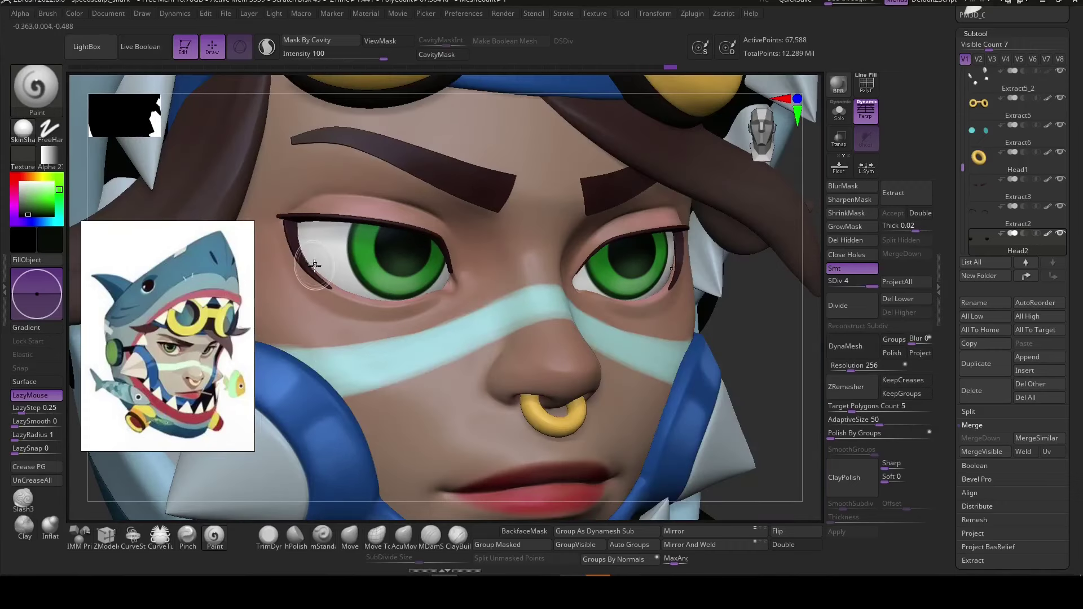
Sample the dark red eyelid colour, pick a pale tone, and return to a frontal view.
{"action": "left_click", "coordinate": [367, 260], "text": "ctrl+alt+shift"}
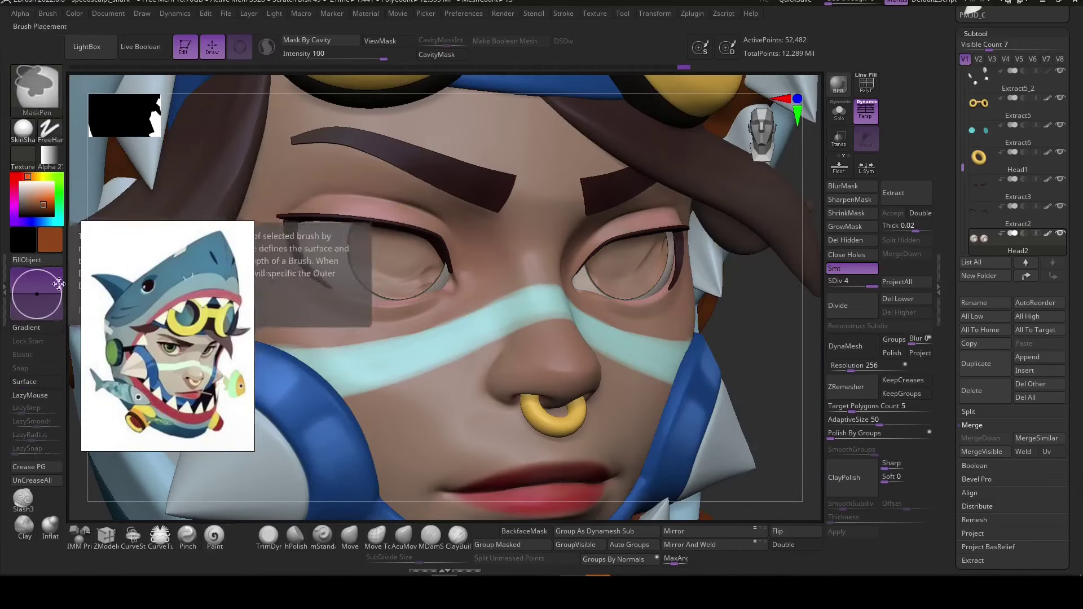
{"action": "key", "text": "space"}
{"action": "key", "text": "c"}
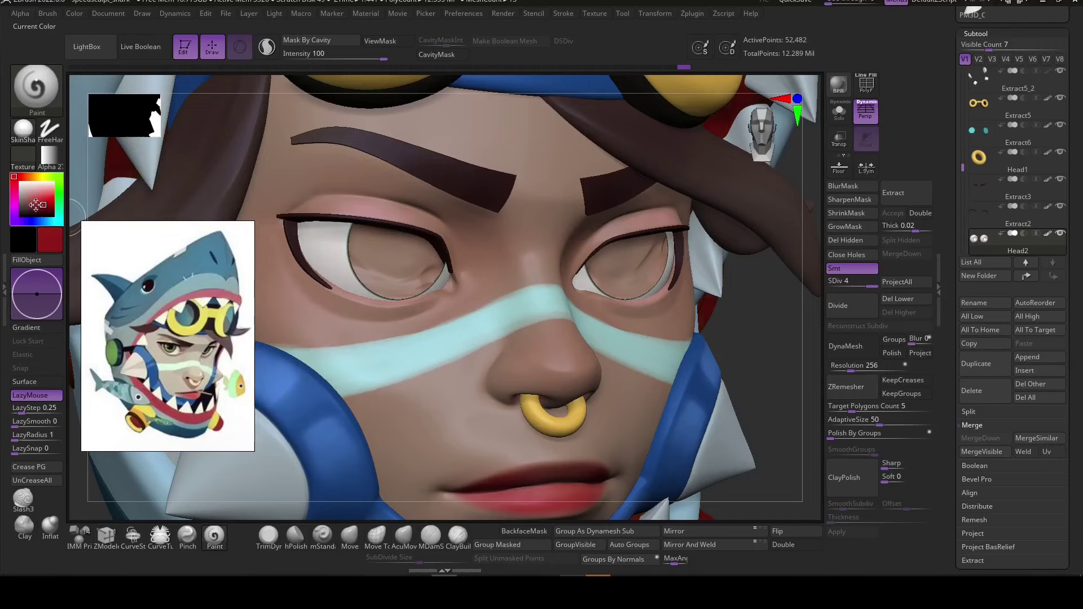
{"action": "key", "text": "space"}
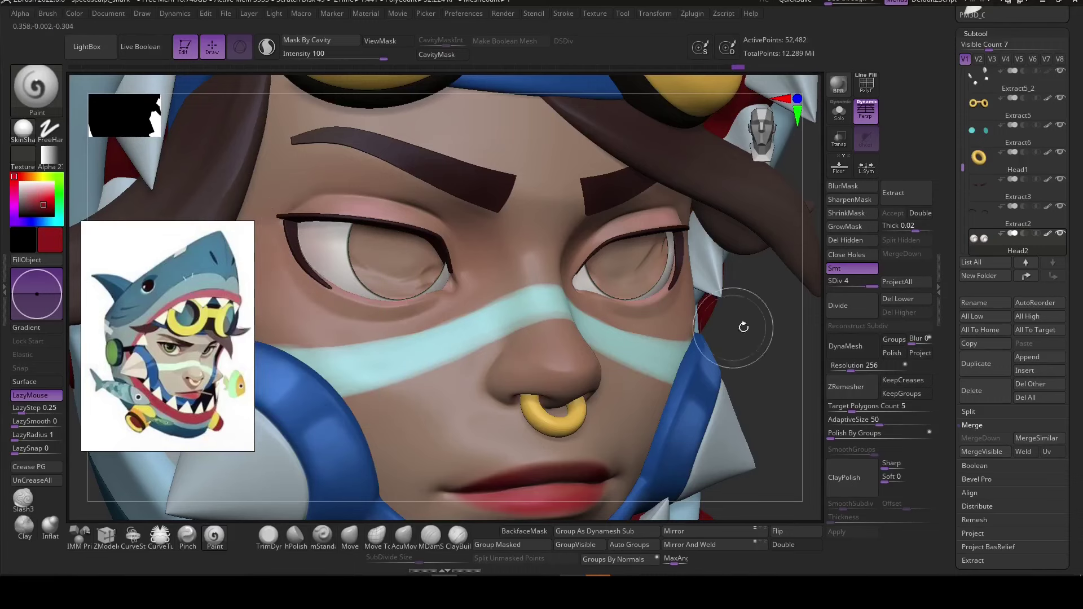
{"action": "mouse_move", "coordinate": [744, 327]}
{"action": "left_mouse_down"}
{"action": "mouse_move", "coordinate": [604, 302]}
{"action": "mouse_move", "coordinate": [768, 367]}
{"action": "mouse_move", "coordinate": [463, 308]}
{"action": "left_mouse_up"}
{"action": "key", "text": "ctrl+z"}
{"action": "key", "text": "space"}
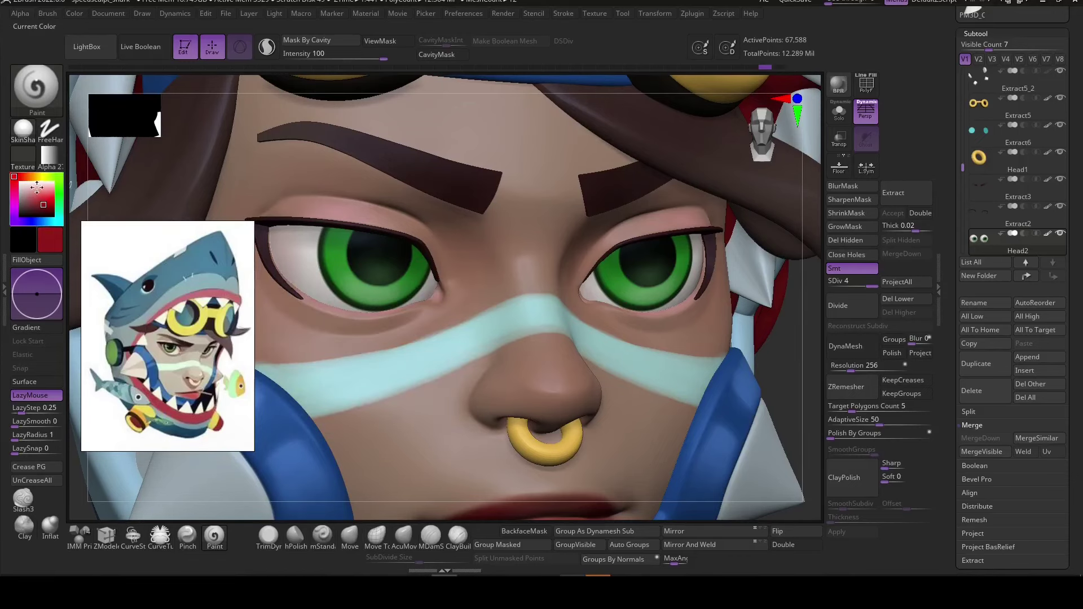
{"action": "left_click_drag", "start_coordinate": [37, 188], "coordinate": [413, 272]}
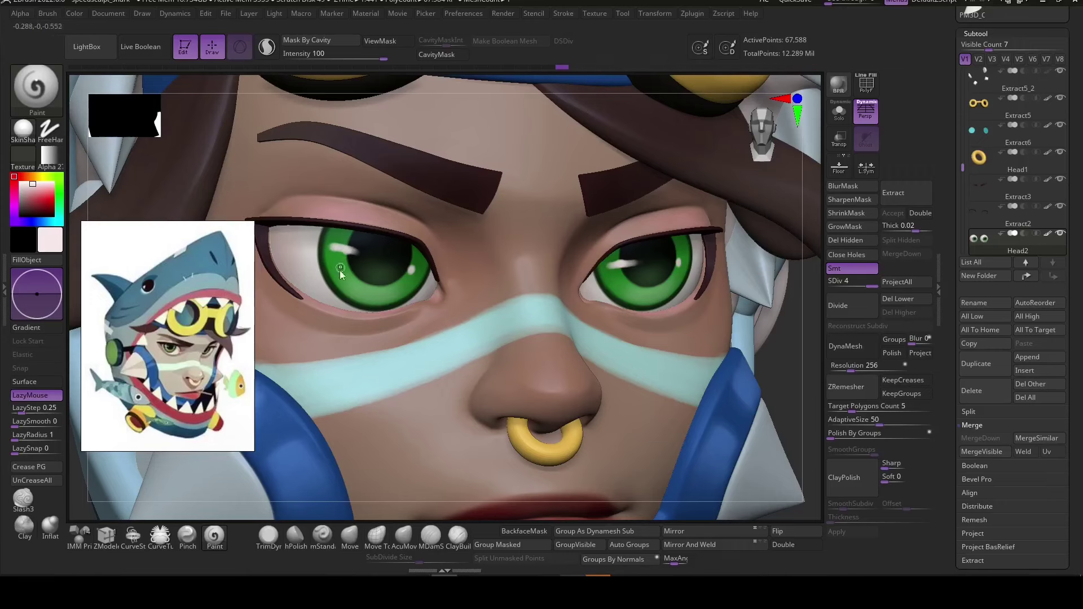
{"action": "left_click_drag", "start_coordinate": [760, 349], "coordinate": [782, 433]}
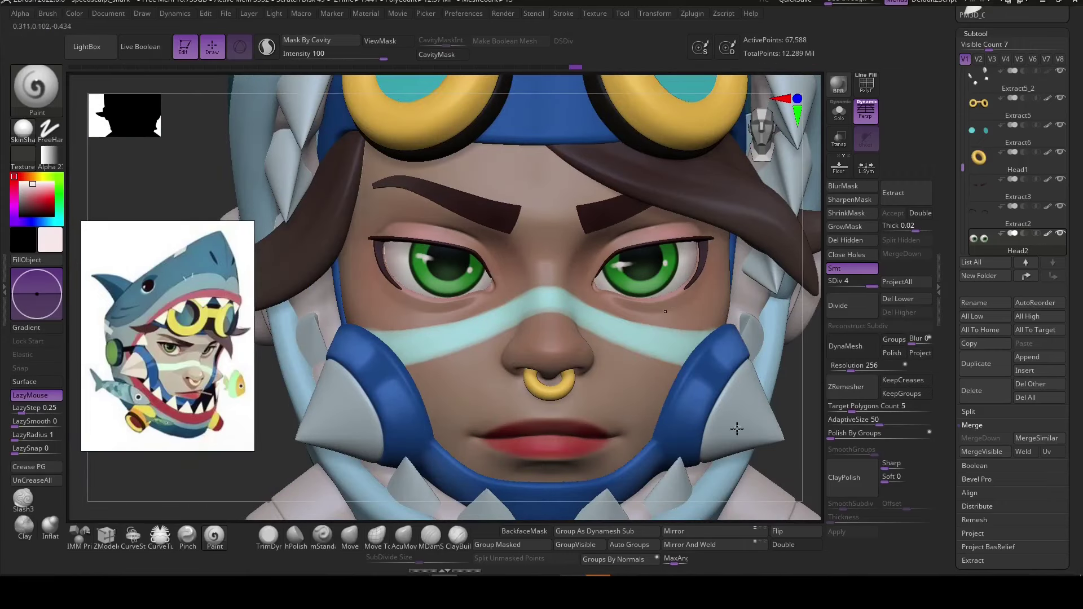
Select the Head, then the Extract4 subtool, and frame the head three-quarter.
{"action": "left_click", "coordinate": [615, 377], "text": "alt"}
{"action": "left_click_drag", "start_coordinate": [643, 349], "coordinate": [607, 353]}
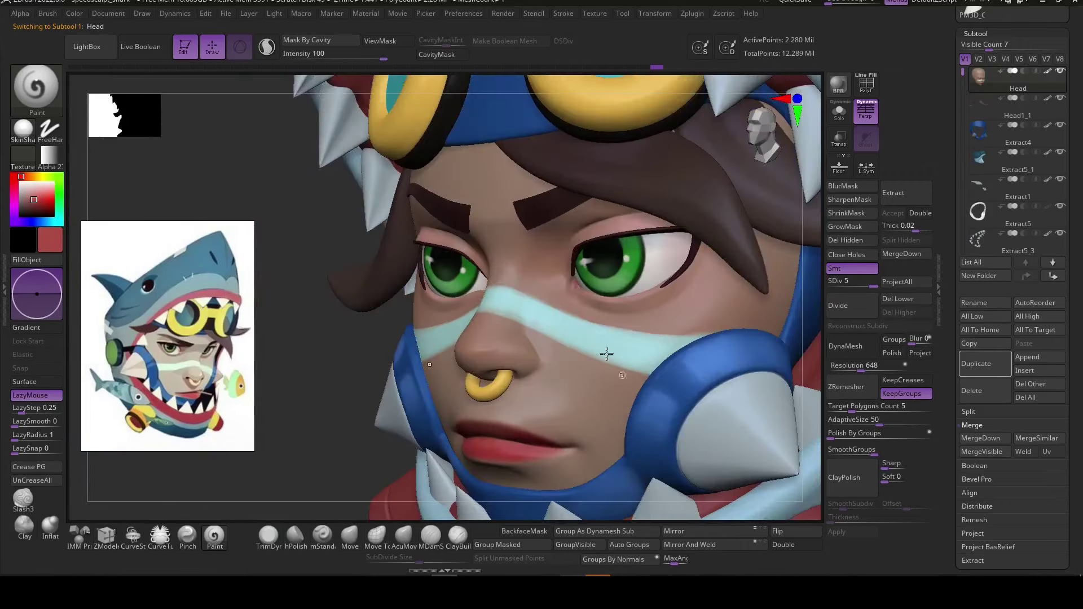
{"action": "mouse_move", "coordinate": [575, 282]}
{"action": "left_mouse_down"}
{"action": "mouse_move", "coordinate": [795, 454]}
{"action": "mouse_move", "coordinate": [758, 434]}
{"action": "left_mouse_up"}
{"action": "key", "text": "f"}
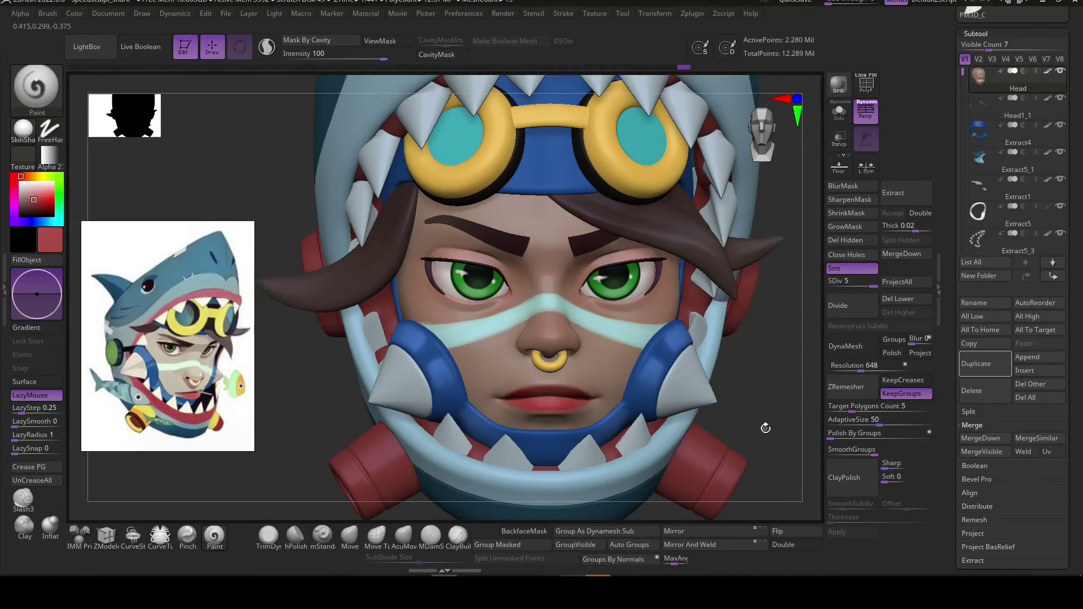
{"action": "left_click", "coordinate": [696, 457], "text": "alt"}
{"action": "mouse_move", "coordinate": [696, 457]}
{"action": "left_mouse_down"}
{"action": "mouse_move", "coordinate": [423, 461]}
{"action": "mouse_move", "coordinate": [477, 382]}
{"action": "left_mouse_up"}
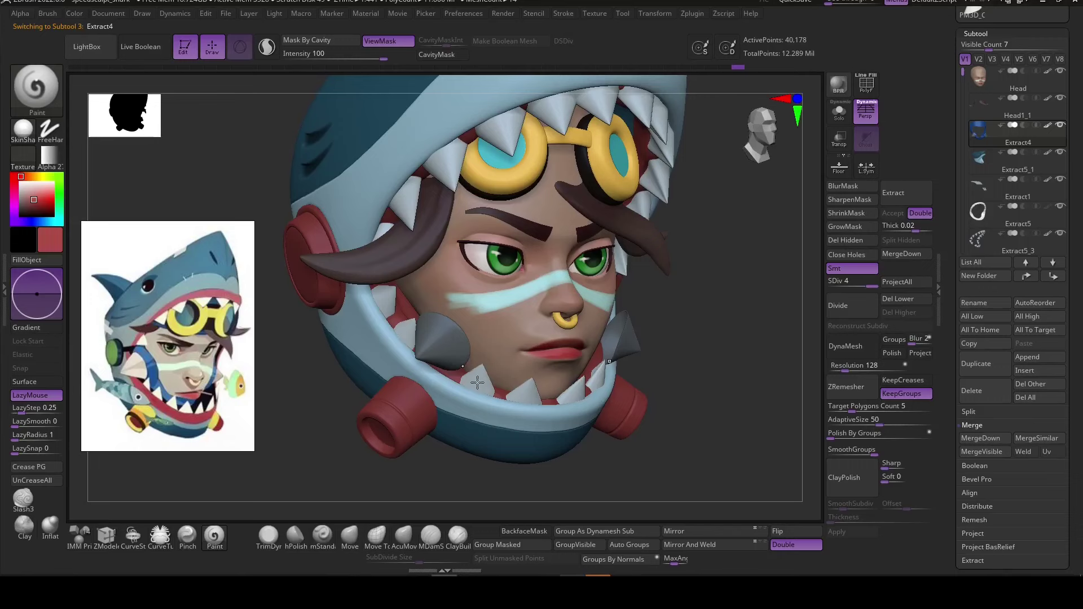
Paint the red headphone parts grey and tint unpainted parts light blue-grey.
{"action": "key", "text": "space"}
{"action": "left_click", "coordinate": [308, 344]}
{"action": "key", "text": "space"}
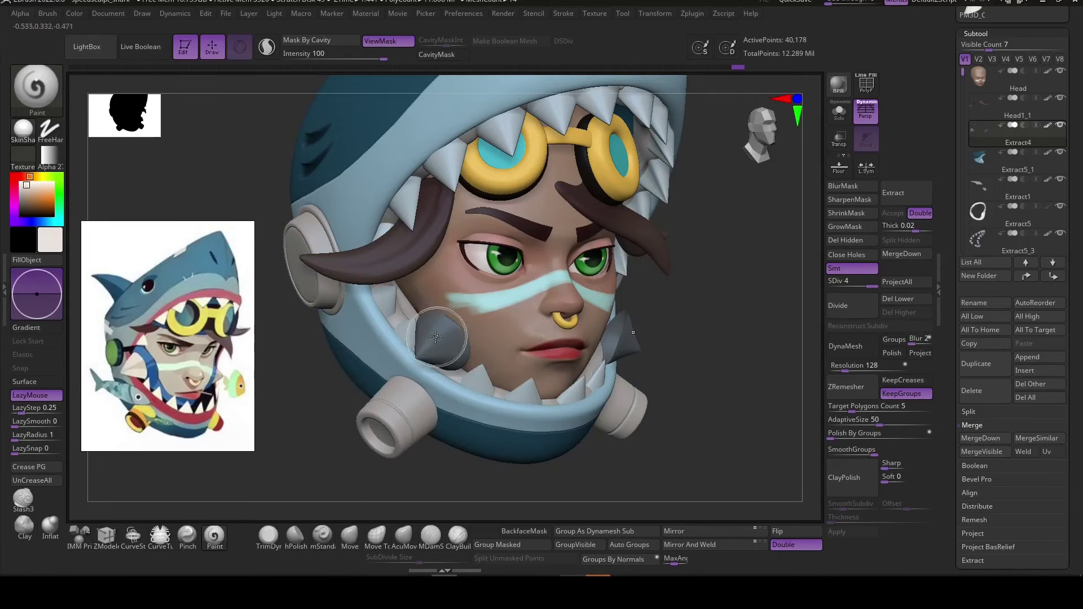
{"action": "key", "text": "space"}
{"action": "right_click_drag", "start_coordinate": [435, 337], "coordinate": [312, 452]}
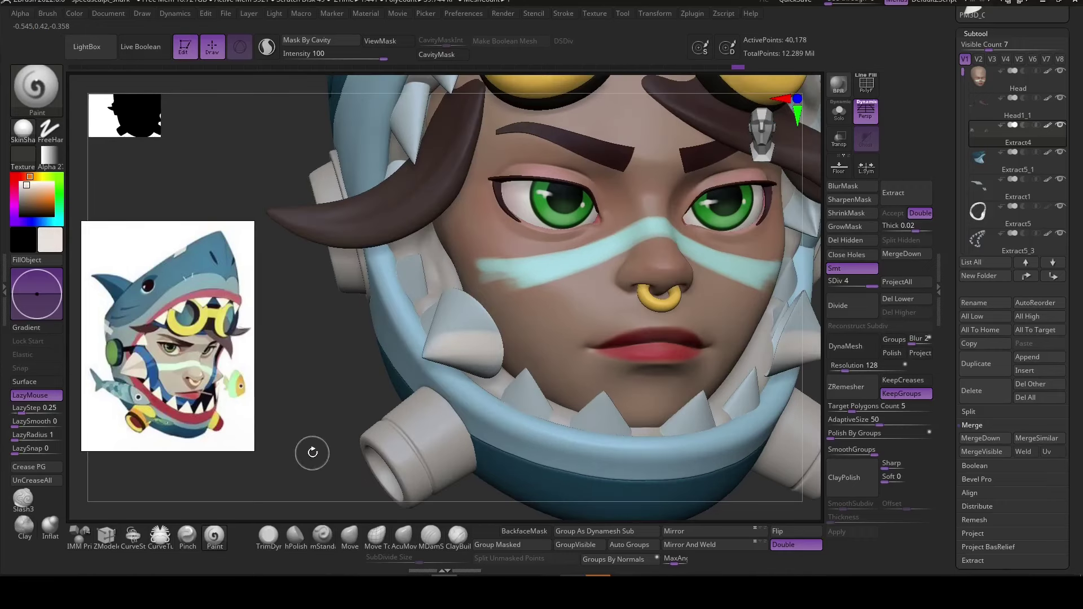
{"action": "mouse_move", "coordinate": [502, 356]}
{"action": "right_mouse_down"}
{"action": "mouse_move", "coordinate": [415, 314]}
{"action": "mouse_move", "coordinate": [494, 328]}
{"action": "mouse_move", "coordinate": [304, 474]}
{"action": "right_mouse_up"}
{"action": "key", "text": "c"}
{"action": "mouse_move", "coordinate": [449, 370]}
{"action": "right_mouse_down"}
{"action": "mouse_move", "coordinate": [458, 341]}
{"action": "mouse_move", "coordinate": [351, 435]}
{"action": "mouse_move", "coordinate": [459, 491]}
{"action": "mouse_move", "coordinate": [466, 230]}
{"action": "mouse_move", "coordinate": [307, 445]}
{"action": "mouse_move", "coordinate": [419, 436]}
{"action": "mouse_move", "coordinate": [488, 477]}
{"action": "mouse_move", "coordinate": [430, 475]}
{"action": "mouse_move", "coordinate": [331, 333]}
{"action": "right_mouse_up"}
Colour the Extract5 cylinders black and subdivide the Extract5_2 cylinders.
{"action": "left_click", "coordinate": [488, 345], "text": "alt"}
{"action": "key", "text": "ctrl+f"}
{"action": "left_click", "coordinate": [419, 436], "text": "alt"}
{"action": "key", "text": "shift+f"}
{"action": "key", "text": "ctrl+d"}
{"action": "key", "text": "ctrl+d"}
{"action": "key", "text": "ctrl+d"}
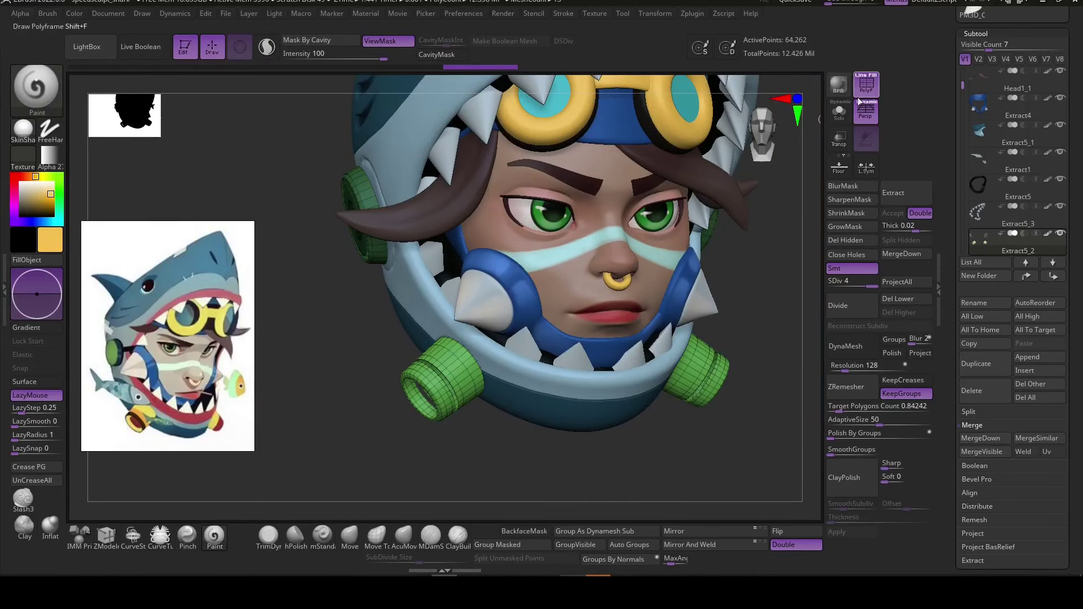
{"action": "mouse_move", "coordinate": [493, 417]}
{"action": "right_mouse_down"}
{"action": "mouse_move", "coordinate": [492, 429]}
{"action": "mouse_move", "coordinate": [361, 402]}
{"action": "mouse_move", "coordinate": [631, 364]}
{"action": "mouse_move", "coordinate": [590, 457]}
{"action": "right_mouse_up"}
{"action": "key", "text": "c"}
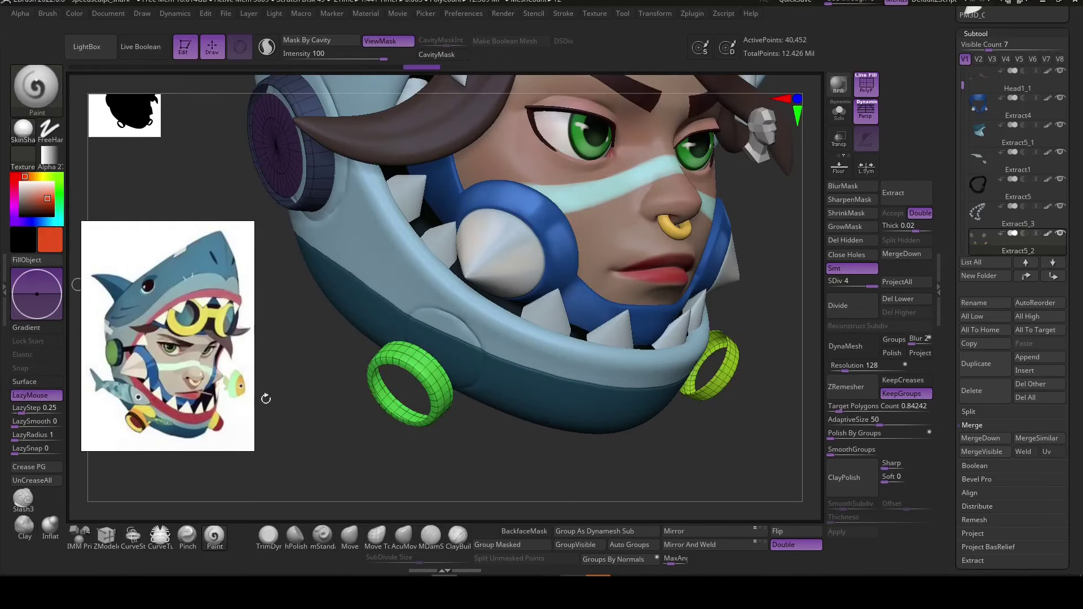
{"action": "mouse_move", "coordinate": [265, 398]}
{"action": "right_mouse_down"}
{"action": "mouse_move", "coordinate": [438, 467]}
{"action": "mouse_move", "coordinate": [483, 457]}
{"action": "mouse_move", "coordinate": [468, 468]}
{"action": "right_mouse_up"}
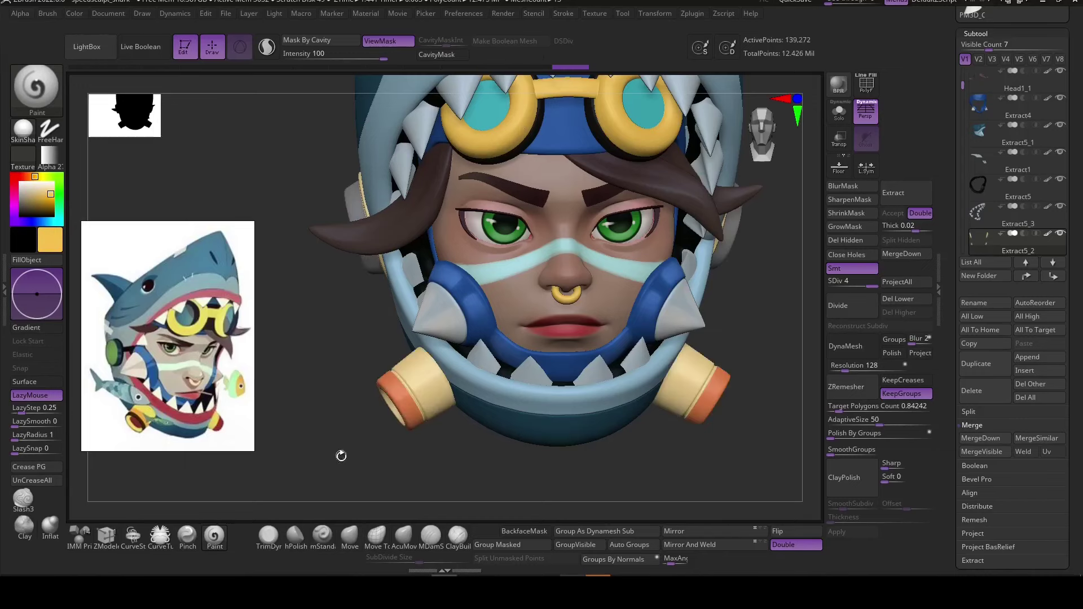
Pick red as the paint colour and drop the cheek cylinder to its lowest subdivision.
{"action": "right_click_drag", "start_coordinate": [341, 452], "coordinate": [433, 459]}
{"action": "left_click", "coordinate": [21, 179]}
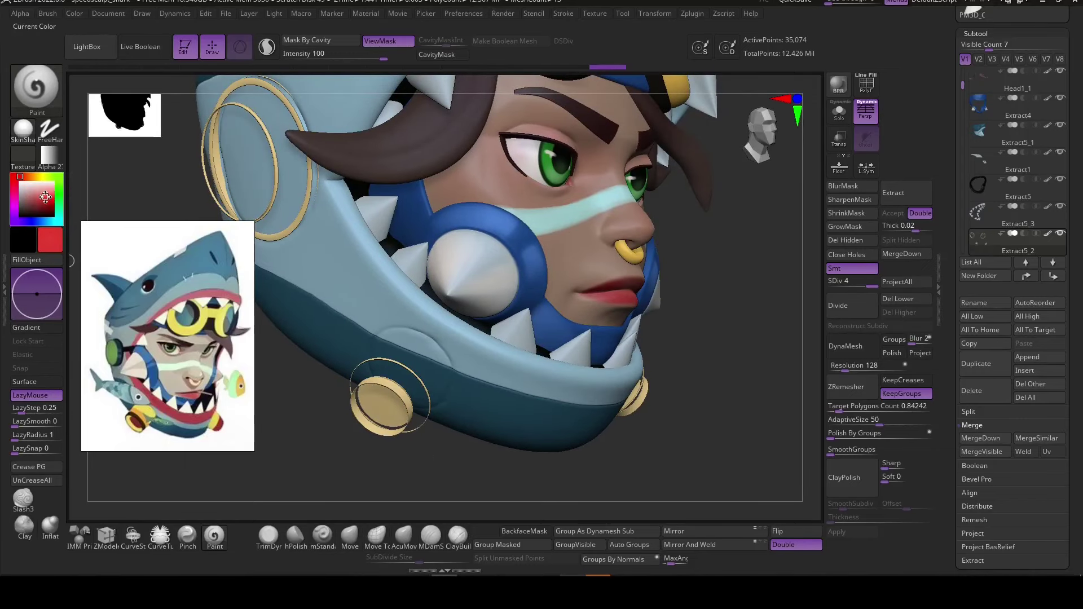
{"action": "mouse_move", "coordinate": [361, 474]}
{"action": "right_mouse_down"}
{"action": "mouse_move", "coordinate": [445, 493]}
{"action": "mouse_move", "coordinate": [437, 415]}
{"action": "right_mouse_up"}
{"action": "key", "text": "ctrl+shift"}
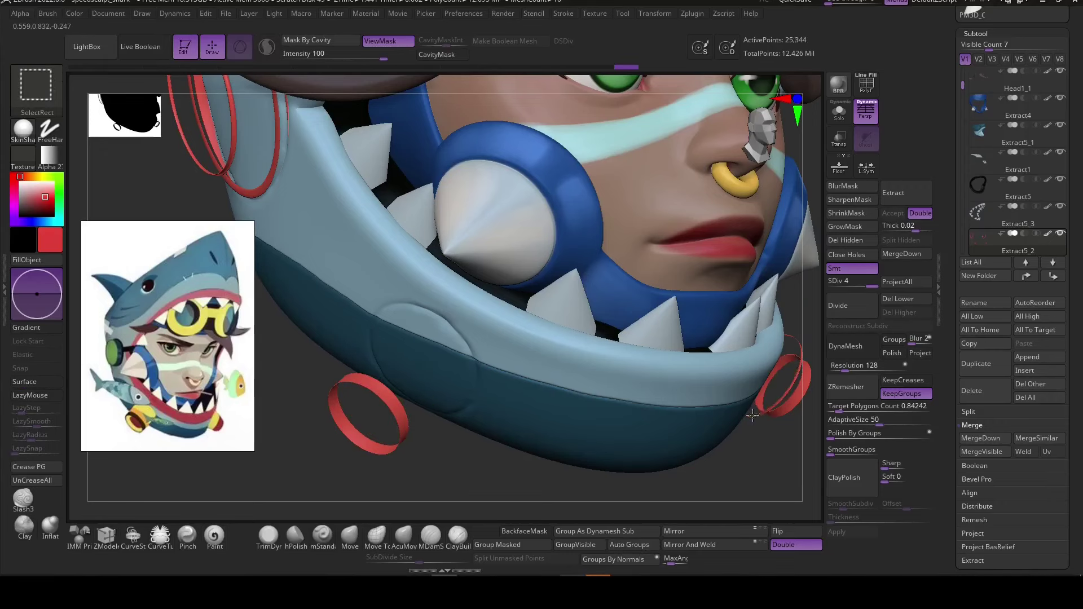
{"action": "mouse_move", "coordinate": [752, 415]}
{"action": "right_mouse_down", "text": "ctrl"}
{"action": "mouse_move", "coordinate": [483, 370]}
{"action": "mouse_move", "coordinate": [488, 455]}
{"action": "right_mouse_up", "text": "ctrl"}
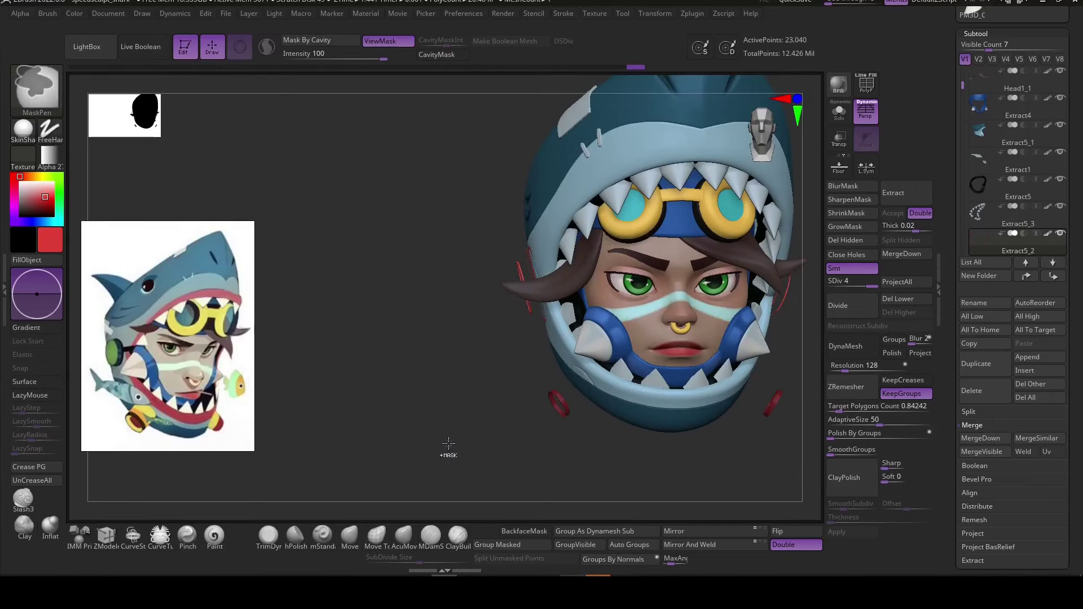
{"action": "right_click_drag", "start_coordinate": [427, 418], "coordinate": [486, 470]}
{"action": "key", "text": "shift+d"}
{"action": "key", "text": "shift+d"}
{"action": "key", "text": "shift+d"}
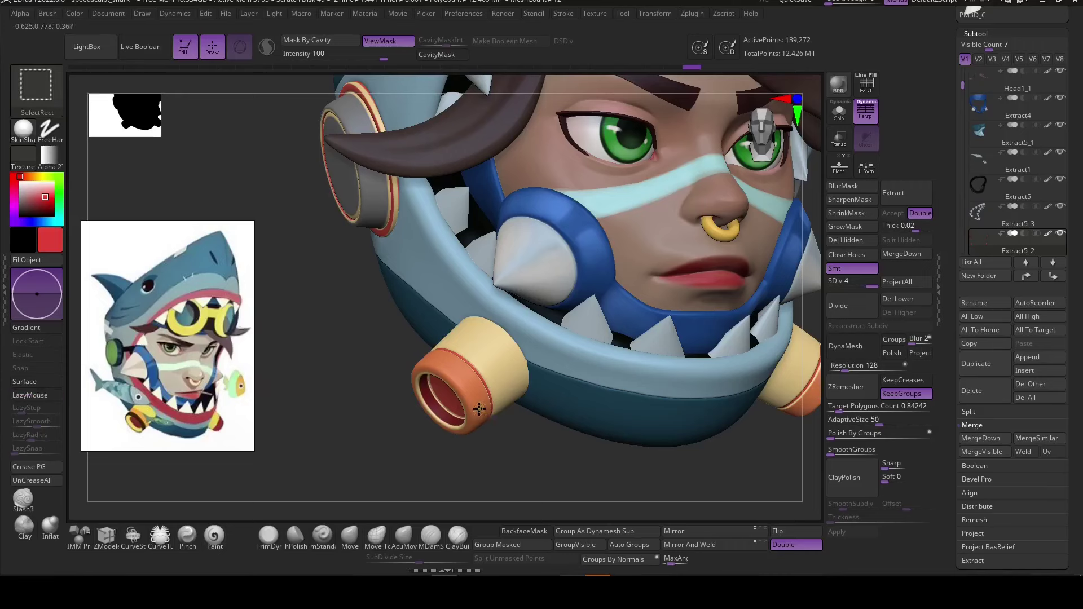
{"action": "left_click_drag", "start_coordinate": [487, 470], "coordinate": [610, 481], "text": "shift"}
Make the cylinder's open end loop its own polygroup with ZModeler.
{"action": "left_click", "coordinate": [864, 85]}
{"action": "mouse_move", "coordinate": [621, 282]}
{"action": "right_mouse_down"}
{"action": "mouse_move", "coordinate": [386, 374]}
{"action": "mouse_move", "coordinate": [51, 234]}
{"action": "right_mouse_up"}
{"action": "key", "text": "b"}
{"action": "key", "text": "z"}
{"action": "key", "text": "m"}
{"action": "left_click", "coordinate": [386, 375]}
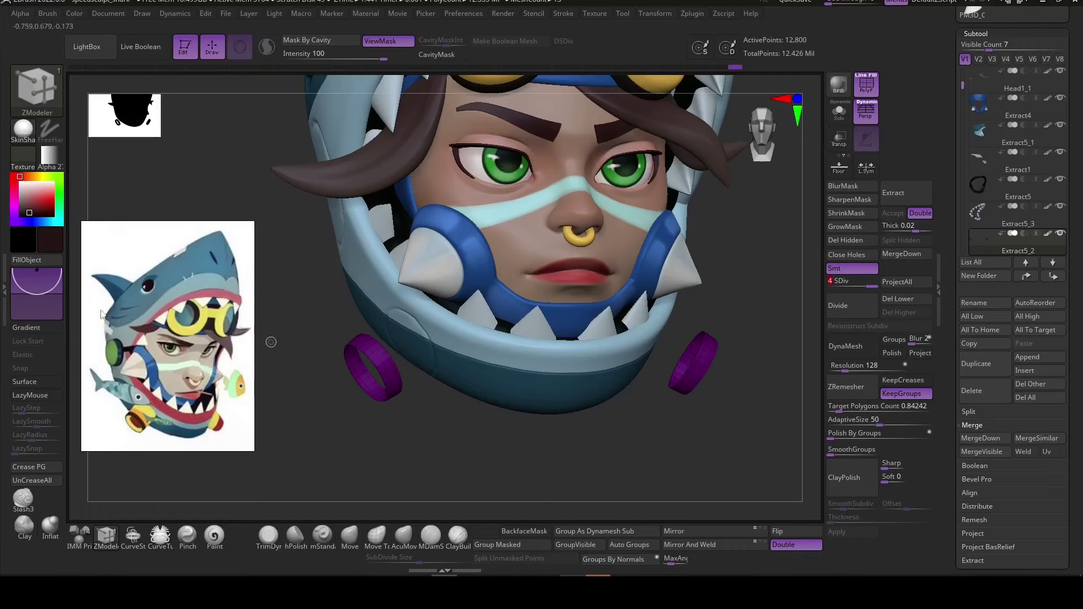
{"action": "key", "text": "shift+f"}
Mirror the cheek cylinder onto the other side and isolate the cylinder rims.
{"action": "right_click_drag", "start_coordinate": [357, 427], "coordinate": [715, 305]}
{"action": "right_click_drag", "start_coordinate": [510, 433], "coordinate": [461, 462]}
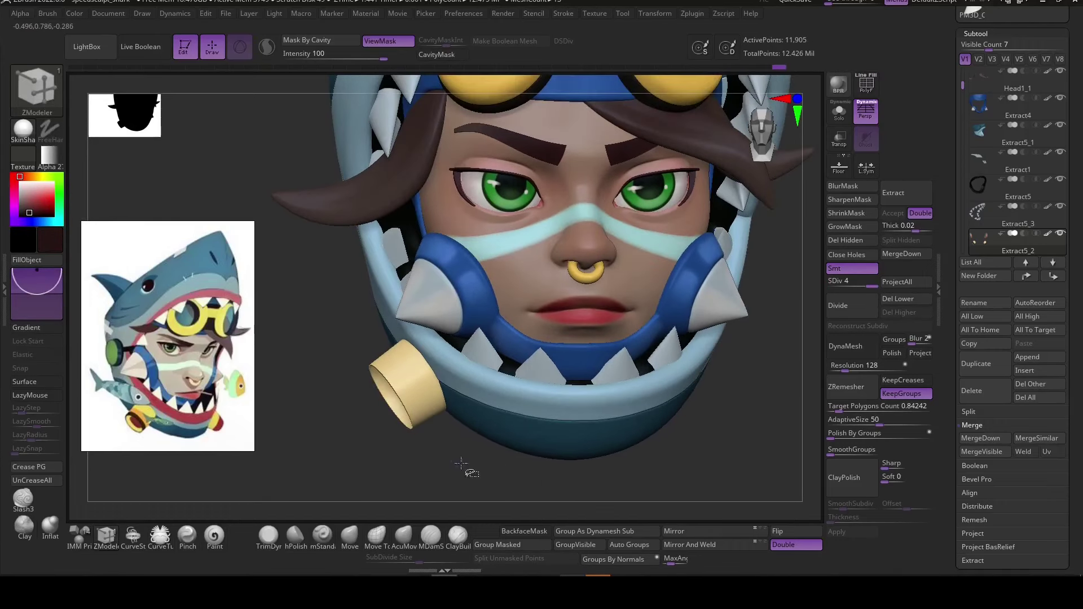
{"action": "key", "text": "alt+m"}
{"action": "right_click_drag", "start_coordinate": [317, 452], "coordinate": [599, 450]}
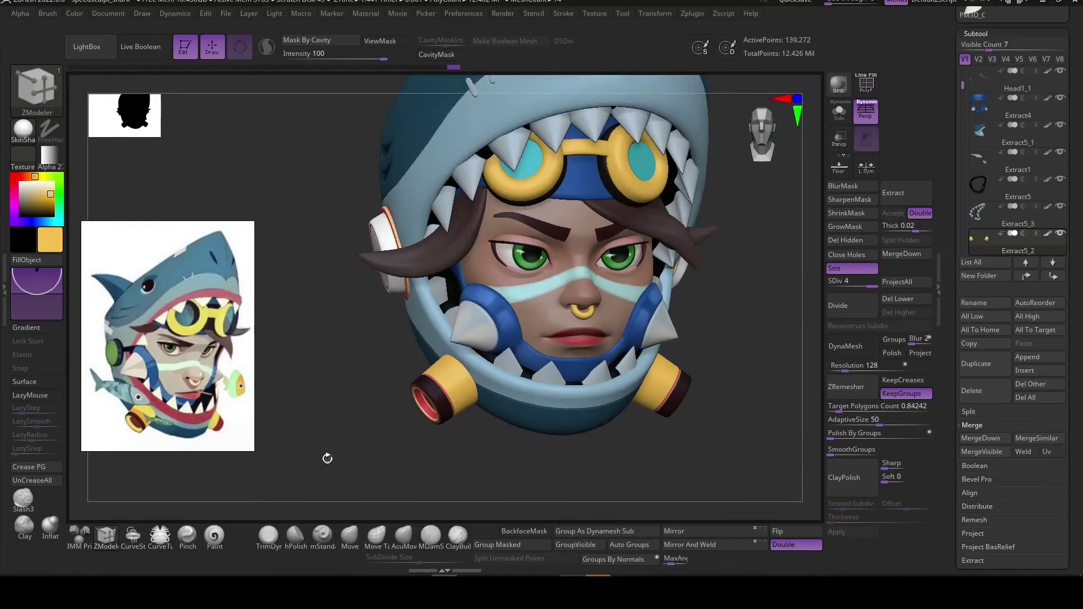
{"action": "key", "text": "ctrl+z"}
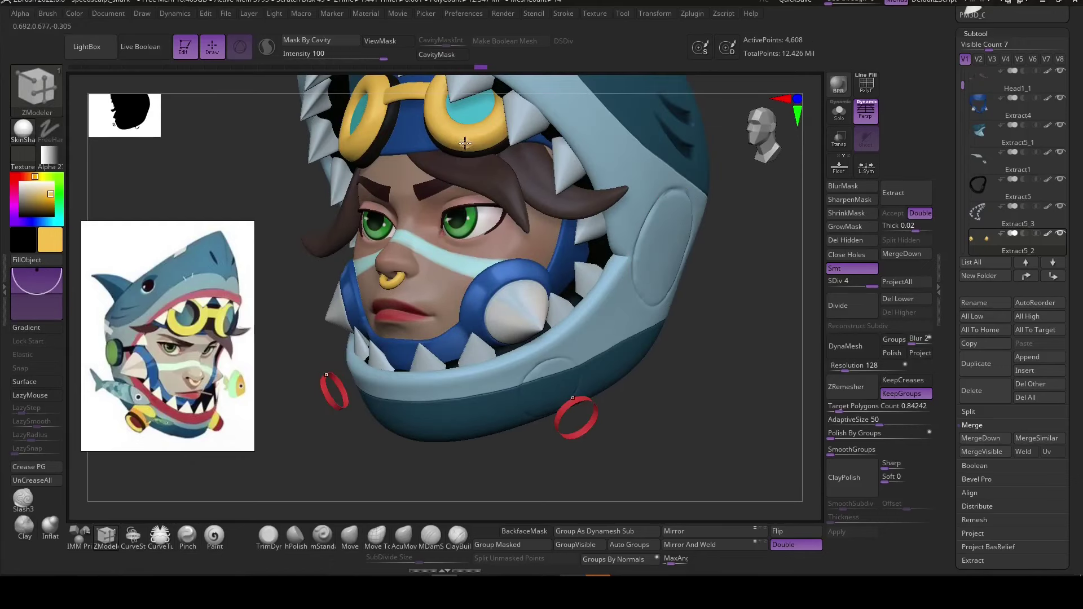
{"action": "key", "text": "ctrl+shift+z"}
{"action": "mouse_move", "coordinate": [350, 442]}
{"action": "right_mouse_down"}
{"action": "mouse_move", "coordinate": [343, 333]}
{"action": "mouse_move", "coordinate": [504, 371]}
{"action": "right_mouse_up"}
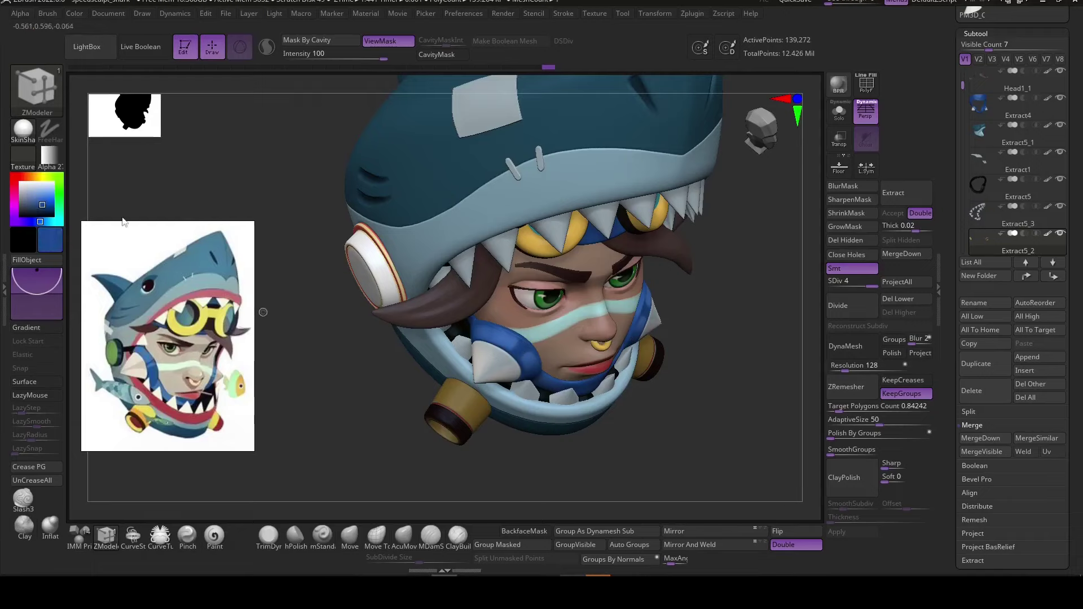
Isolate the round disc on the hood's side, fill it green, and check subdivision levels.
{"action": "right_click_drag", "start_coordinate": [327, 452], "coordinate": [311, 432], "text": "shift"}
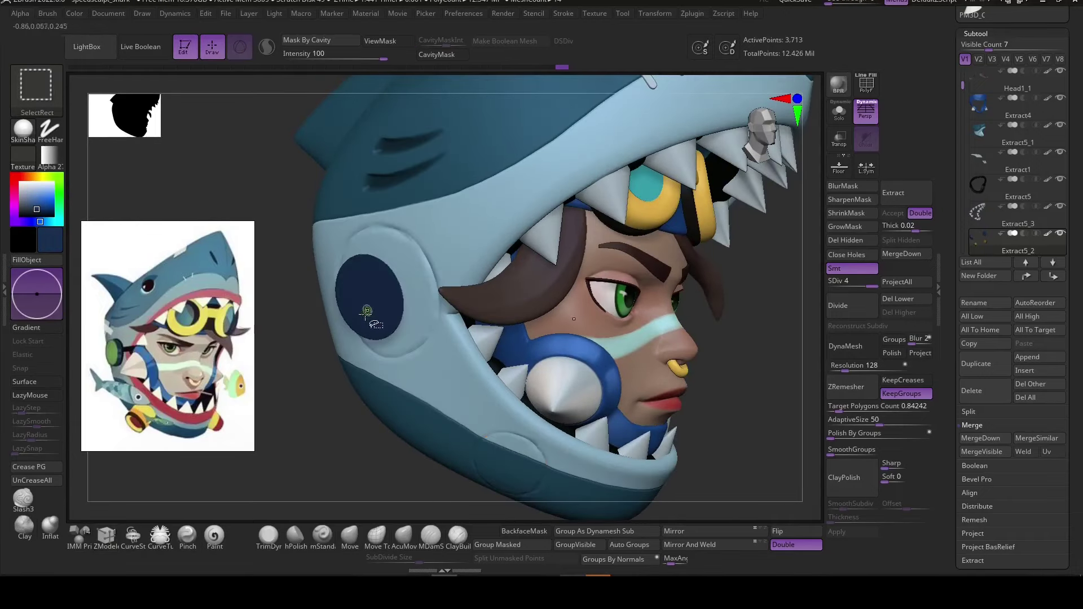
{"action": "left_click", "coordinate": [312, 432], "text": "ctrl+shift"}
{"action": "mouse_move", "coordinate": [761, 411]}
{"action": "right_mouse_down"}
{"action": "mouse_move", "coordinate": [794, 312]}
{"action": "mouse_move", "coordinate": [846, 217]}
{"action": "right_mouse_up"}
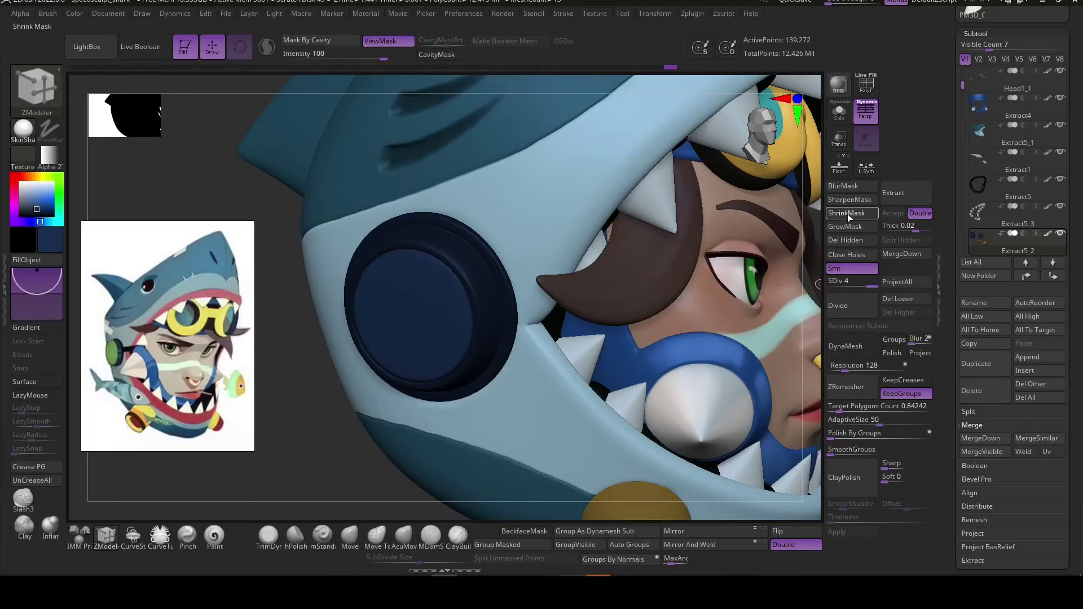
{"action": "left_click", "coordinate": [27, 260]}
{"action": "right_click_drag", "start_coordinate": [345, 451], "coordinate": [321, 467]}
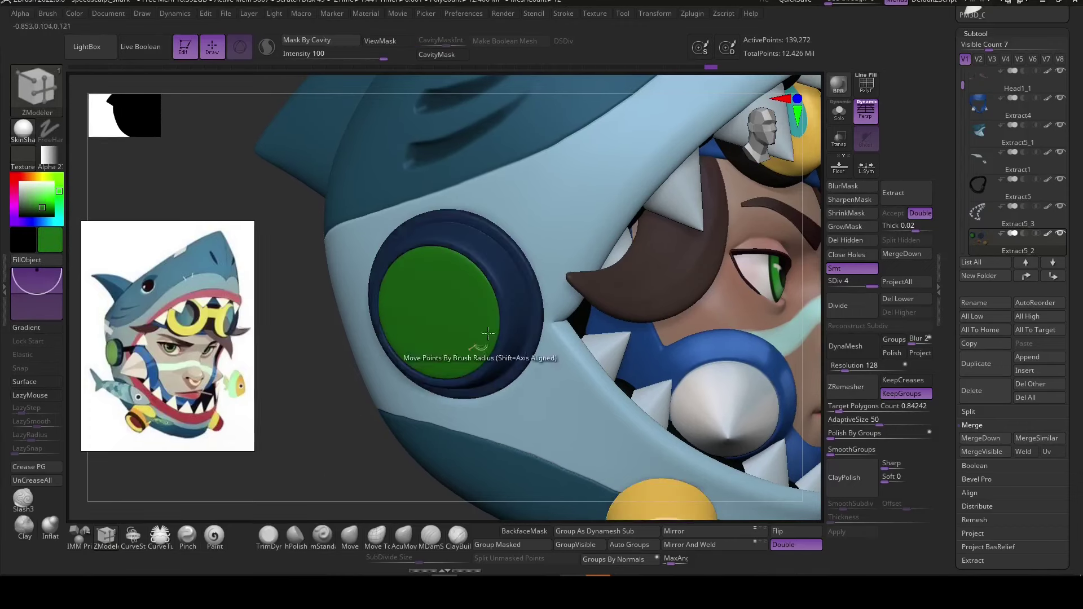
{"action": "left_click_drag", "start_coordinate": [839, 281], "coordinate": [827, 280]}
{"action": "key", "text": "shift+f"}
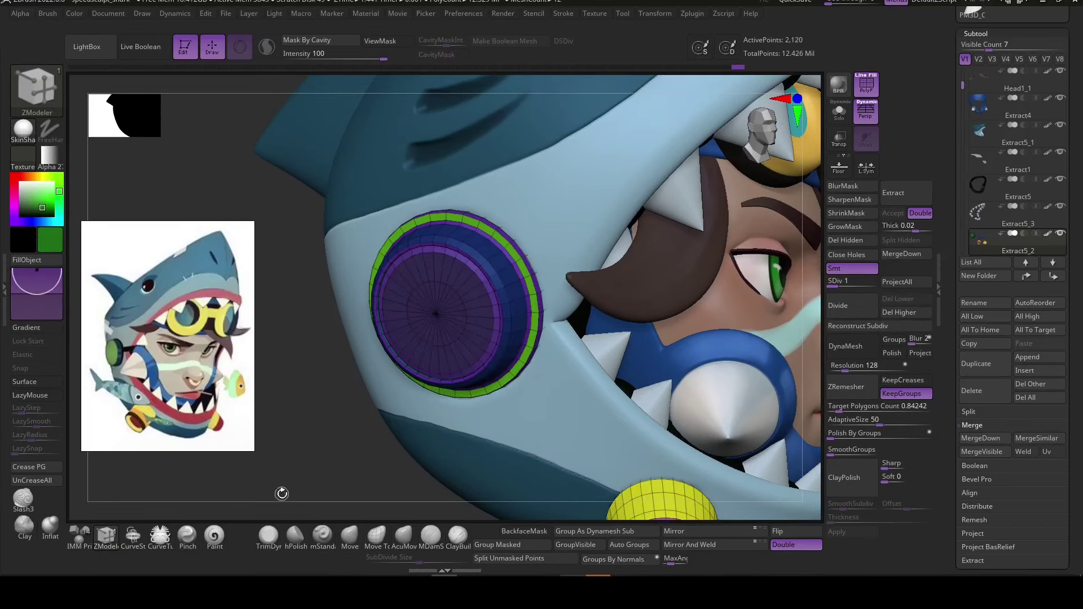
{"action": "mouse_move", "coordinate": [281, 493]}
{"action": "right_mouse_down"}
{"action": "mouse_move", "coordinate": [535, 317]}
{"action": "mouse_move", "coordinate": [79, 214]}
{"action": "right_mouse_up"}
{"action": "key", "text": "d"}
{"action": "key", "text": "d"}
{"action": "key", "text": "d"}
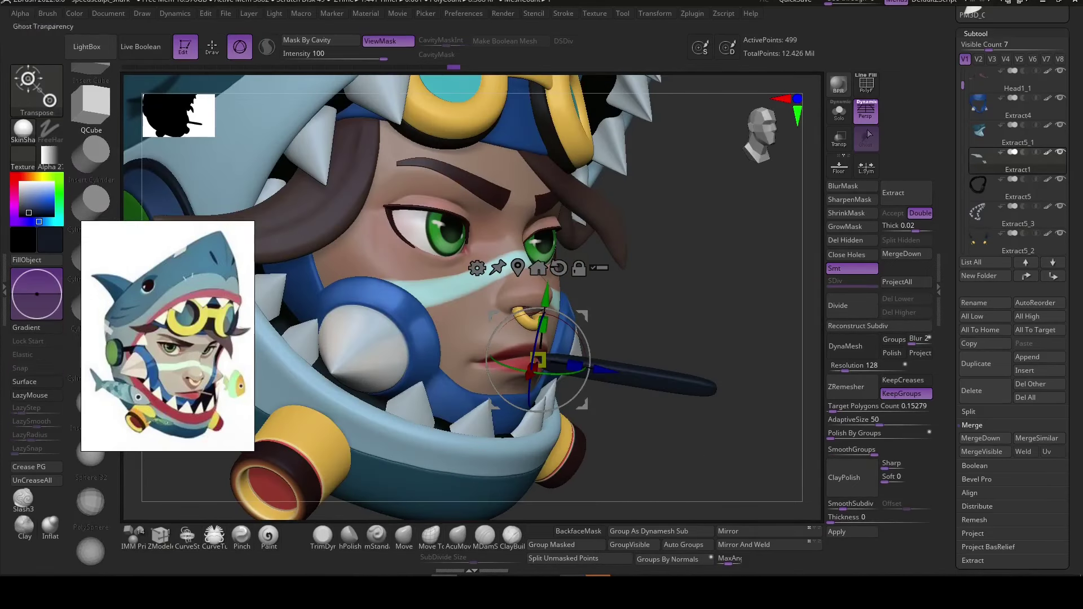
Position the mouth stick with the Transpose gizmo, checking it against the whole head.
{"action": "left_click_drag", "start_coordinate": [700, 458], "coordinate": [564, 317]}
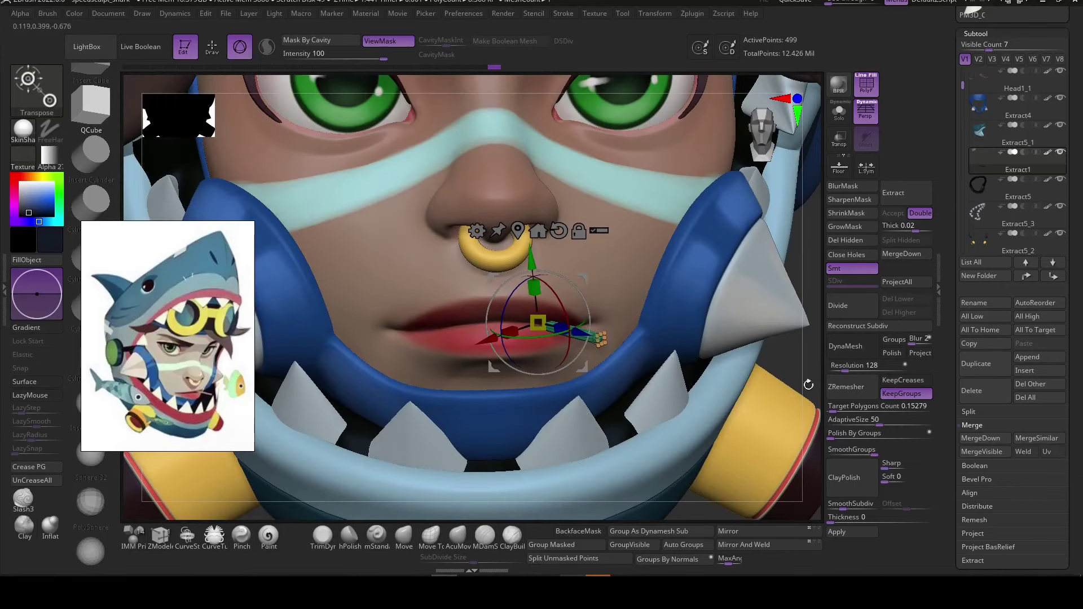
{"action": "mouse_move", "coordinate": [808, 384]}
{"action": "left_mouse_down"}
{"action": "mouse_move", "coordinate": [717, 467]}
{"action": "mouse_move", "coordinate": [712, 455]}
{"action": "left_mouse_up"}
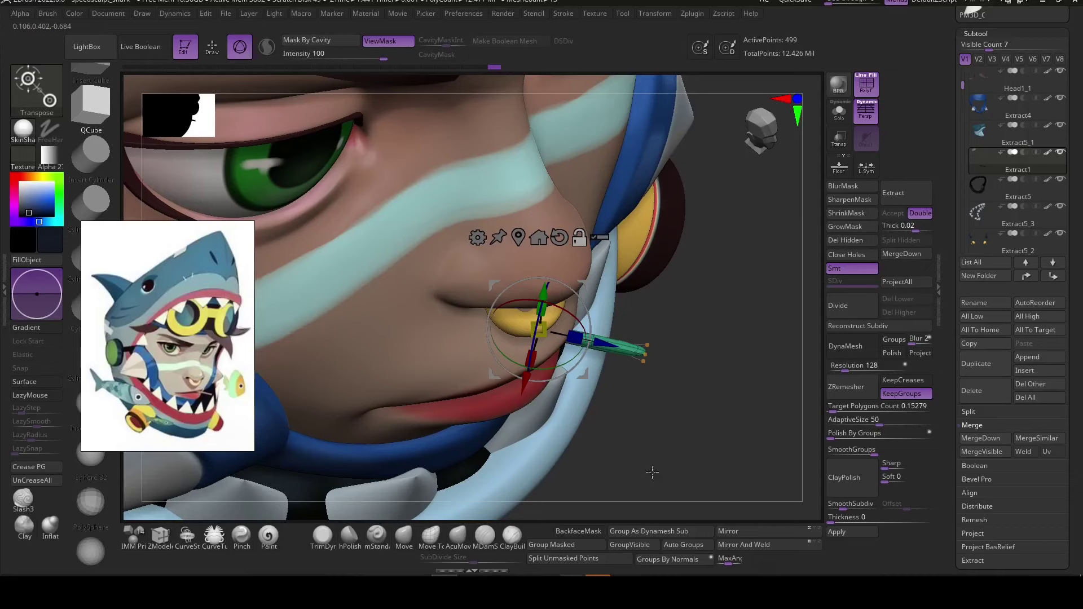
{"action": "key", "text": "b"}
{"action": "key", "text": "z"}
{"action": "key", "text": "m"}
{"action": "left_click_drag", "start_coordinate": [639, 362], "coordinate": [543, 343]}
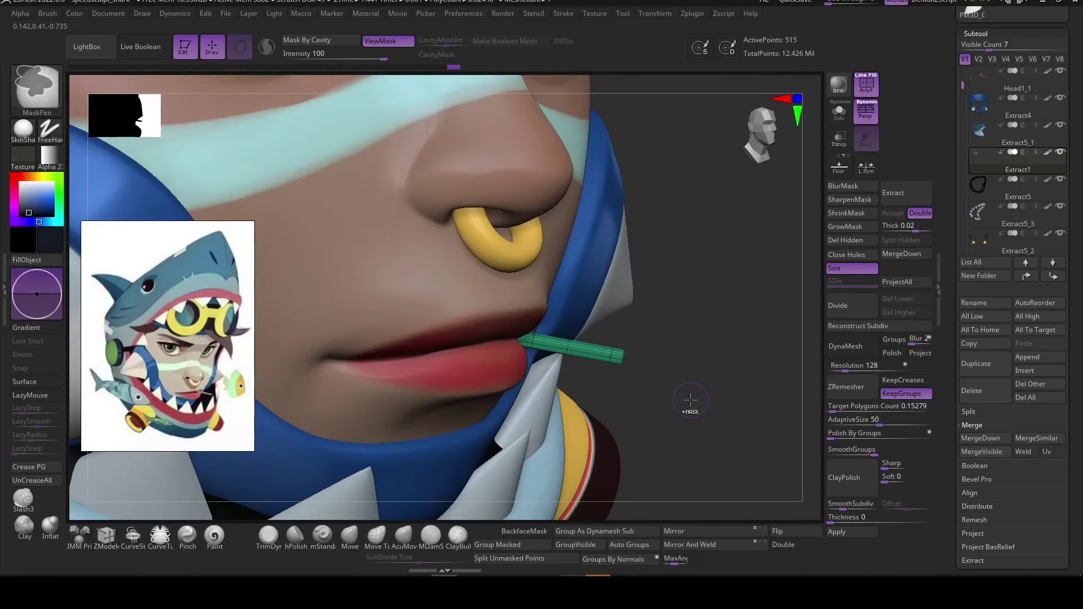
{"action": "left_click_drag", "start_coordinate": [623, 410], "coordinate": [650, 153], "text": "shift"}
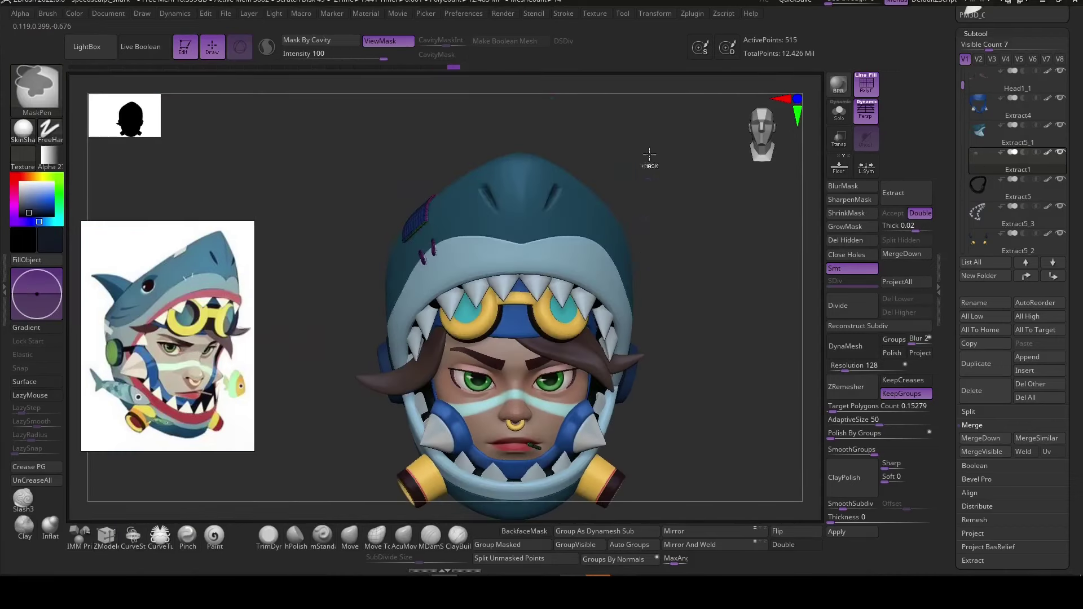
{"action": "key", "text": "w"}
{"action": "left_click_drag", "start_coordinate": [658, 433], "coordinate": [466, 345]}
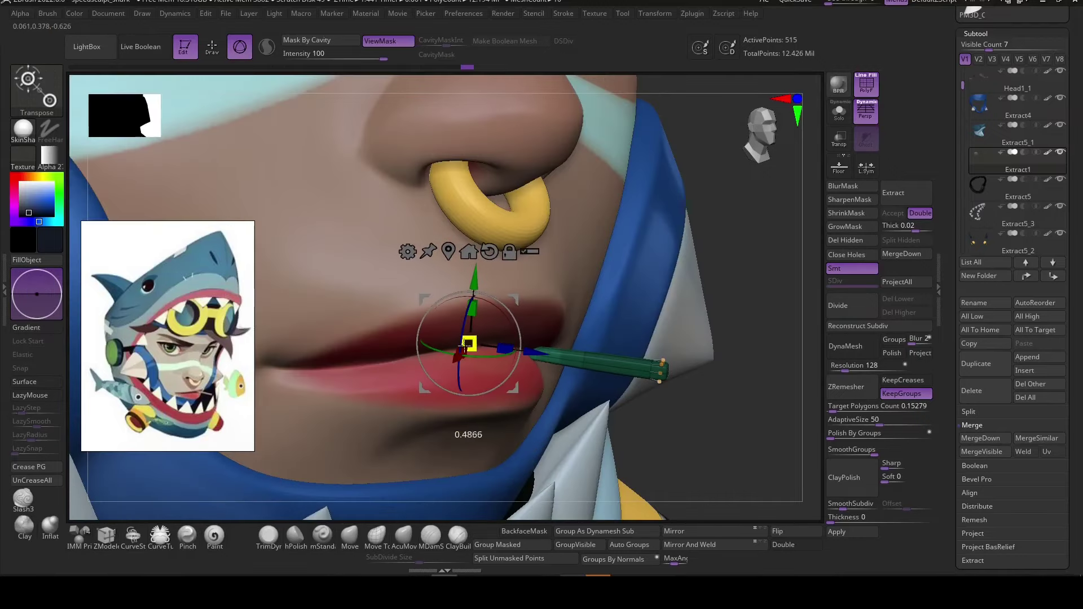
{"action": "left_click_drag", "start_coordinate": [728, 458], "coordinate": [578, 463], "text": "alt"}
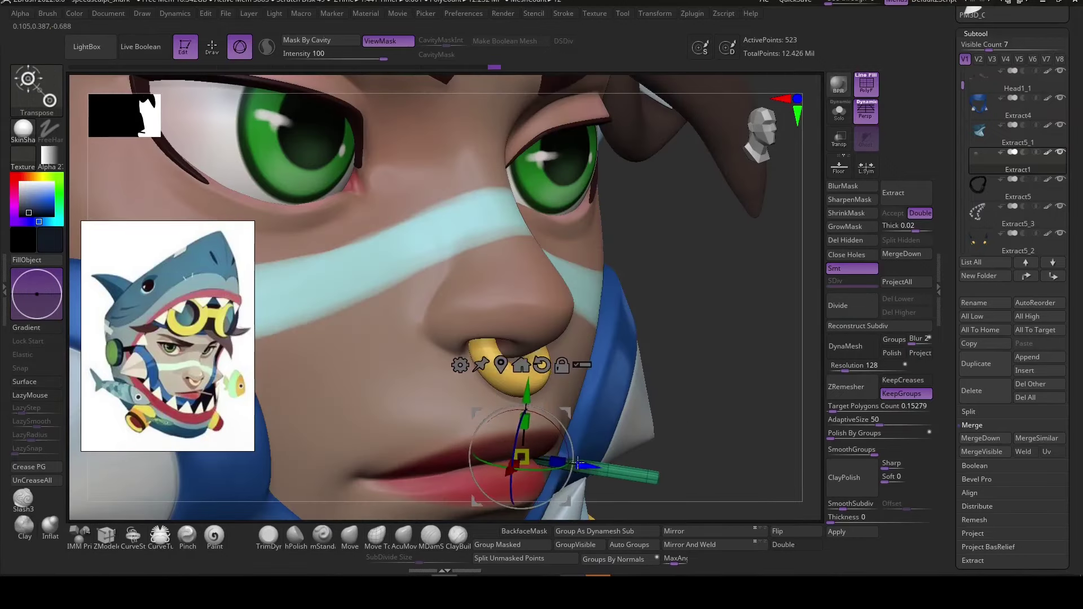
{"action": "left_click_drag", "start_coordinate": [669, 476], "coordinate": [733, 395]}
Turn on see-through display and make the head active to inspect the stick.
{"action": "left_click", "coordinate": [838, 138]}
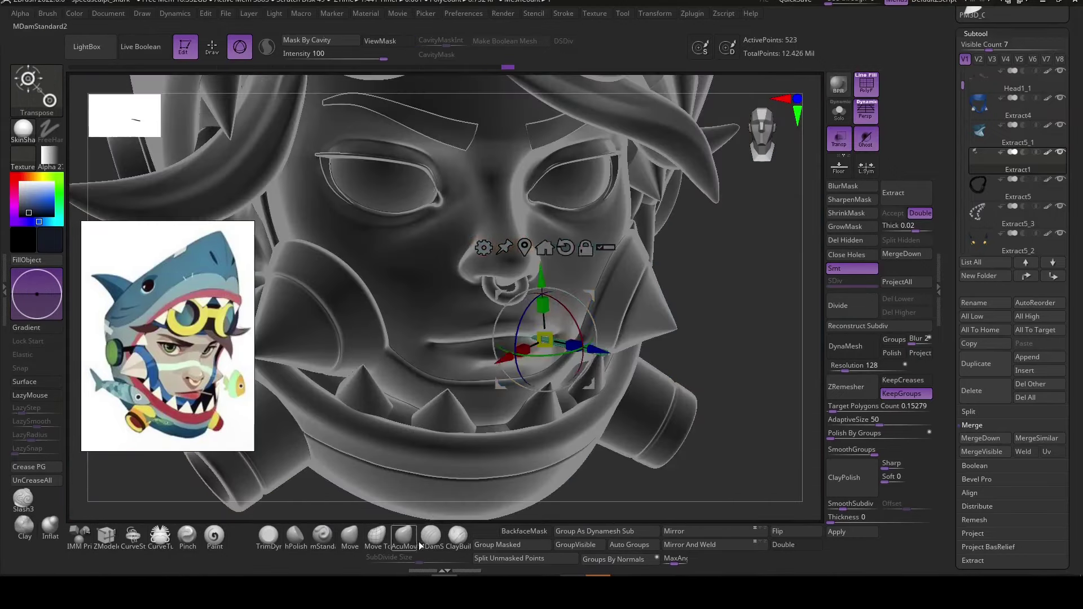
{"action": "left_click_drag", "start_coordinate": [733, 451], "coordinate": [620, 463], "text": "alt"}
{"action": "left_click", "coordinate": [431, 536]}
{"action": "left_click", "coordinate": [515, 336], "text": "alt"}
{"action": "key", "text": "shift+f"}
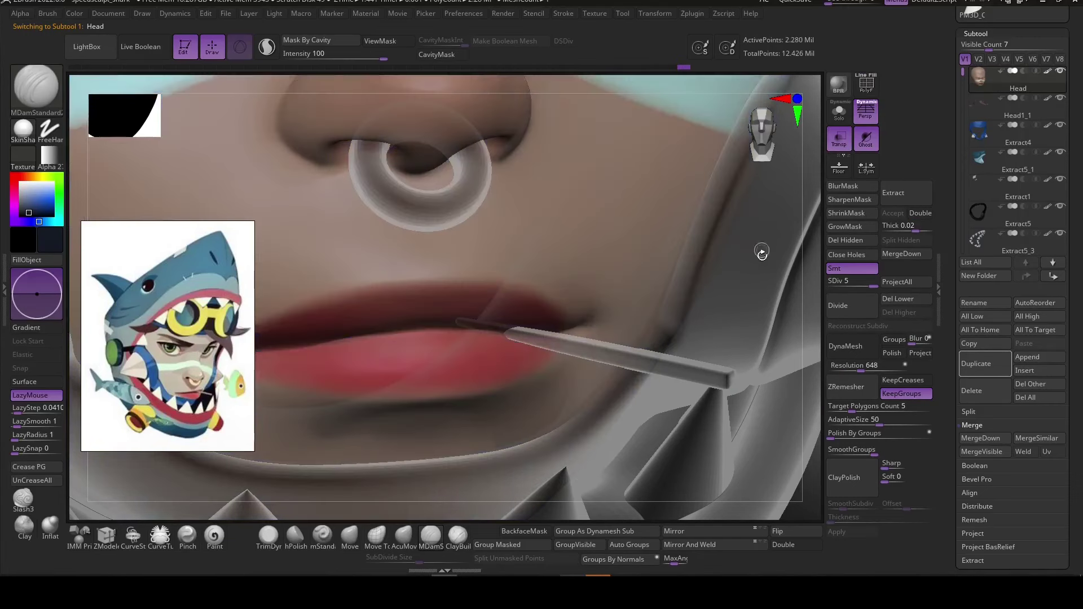
{"action": "key", "text": "shift+f"}
Orbit around the stick to check where it enters the lips, then reselect the stick.
{"action": "right_click_drag", "start_coordinate": [402, 330], "coordinate": [503, 324]}
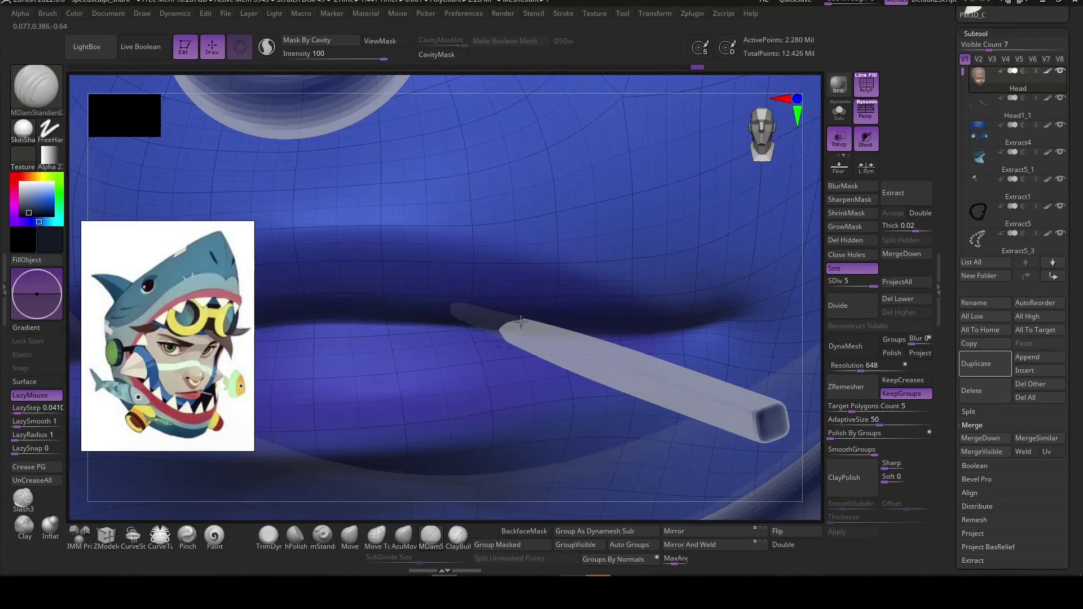
{"action": "right_click_drag", "start_coordinate": [504, 328], "coordinate": [520, 330]}
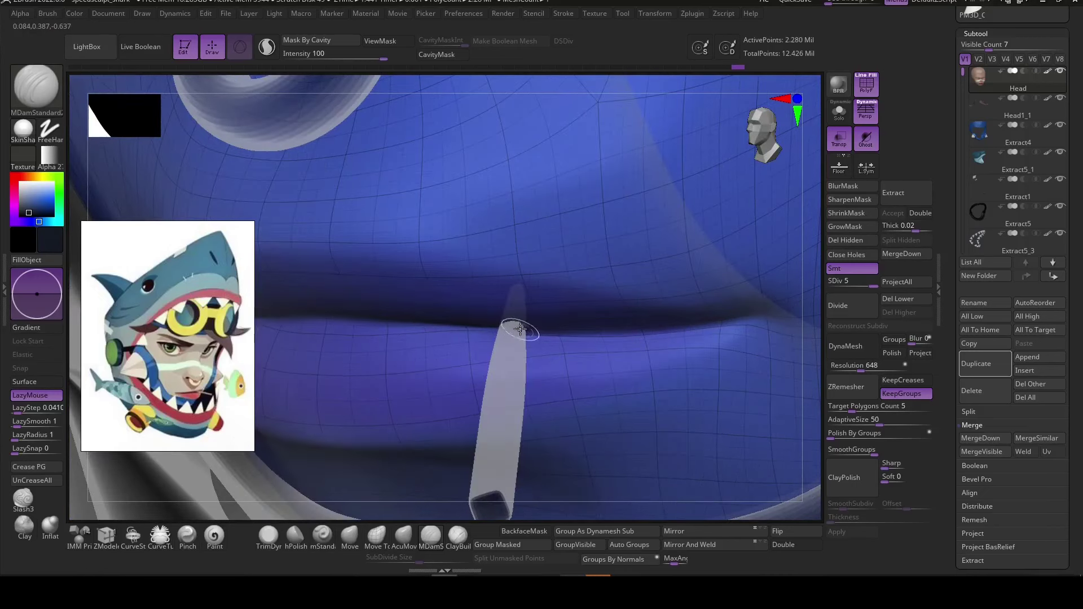
{"action": "right_click_drag", "start_coordinate": [637, 332], "coordinate": [576, 333]}
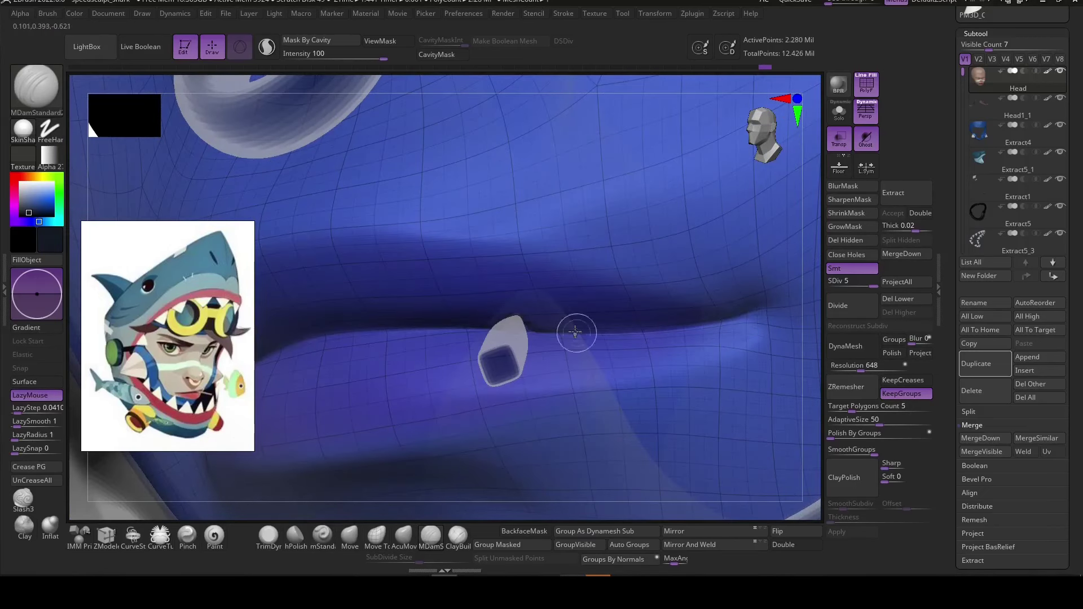
{"action": "mouse_move", "coordinate": [727, 318]}
{"action": "right_mouse_down"}
{"action": "mouse_move", "coordinate": [557, 330]}
{"action": "mouse_move", "coordinate": [745, 394]}
{"action": "mouse_move", "coordinate": [585, 343]}
{"action": "right_mouse_up"}
{"action": "key", "text": "shift+f"}
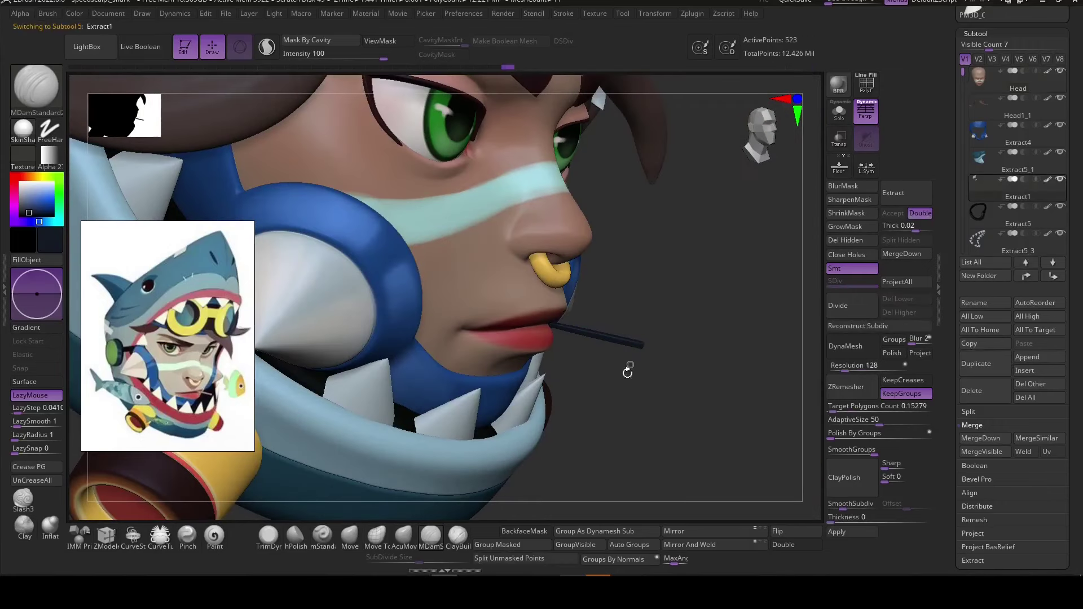
{"action": "left_click", "coordinate": [585, 343], "text": "alt"}
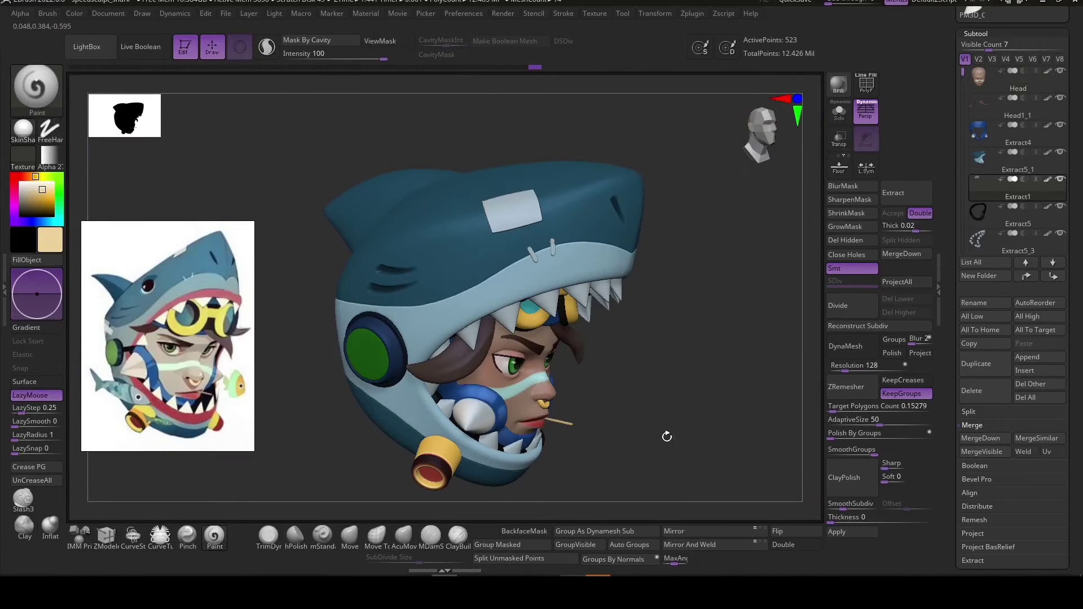
{"action": "mouse_move", "coordinate": [665, 438]}
{"action": "right_mouse_down"}
{"action": "mouse_move", "coordinate": [701, 438]}
{"action": "mouse_move", "coordinate": [676, 438]}
{"action": "mouse_move", "coordinate": [694, 436]}
{"action": "mouse_move", "coordinate": [684, 264]}
{"action": "mouse_move", "coordinate": [650, 295]}
{"action": "mouse_move", "coordinate": [712, 328]}
{"action": "mouse_move", "coordinate": [665, 304]}
{"action": "mouse_move", "coordinate": [501, 271]}
{"action": "right_mouse_up"}
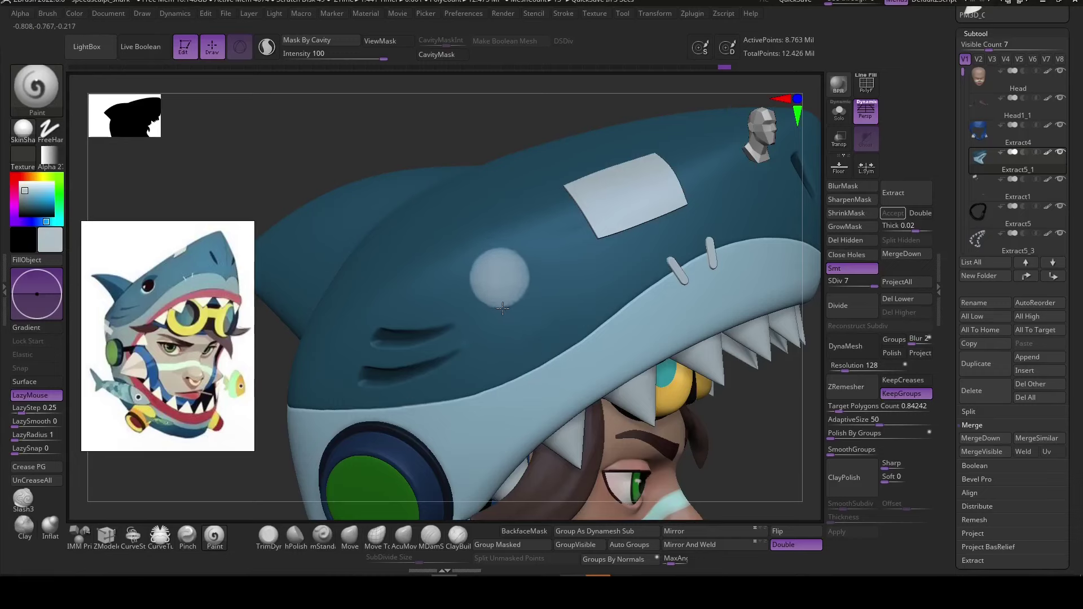
Paint a small white highlight dot on the shark's eye with a smaller brush.
{"action": "key", "text": "space"}
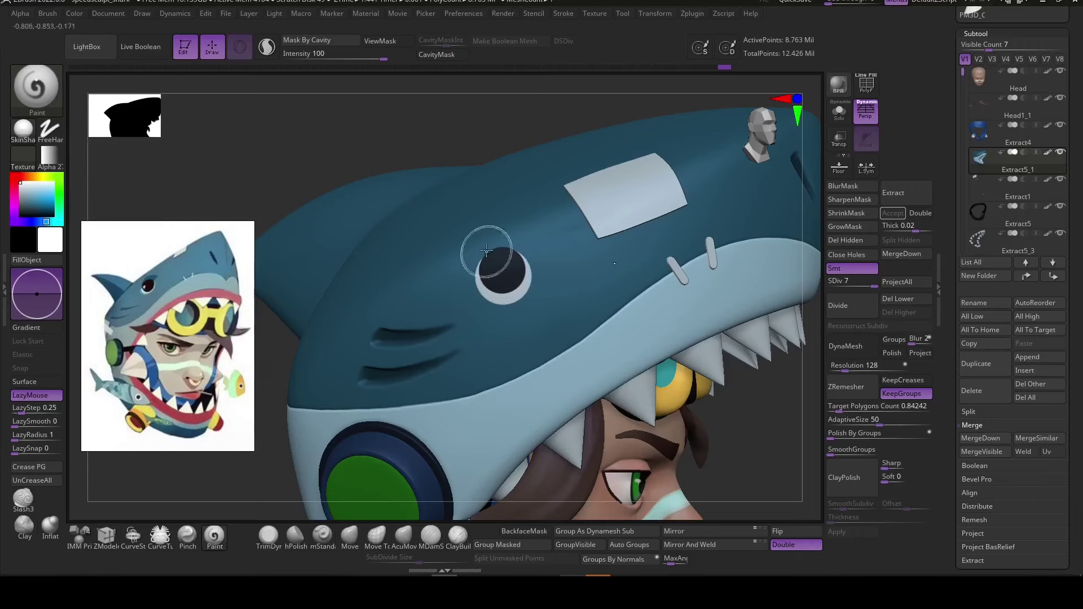
{"action": "key", "text": "space"}
{"action": "left_click", "coordinate": [486, 273]}
{"action": "right_click_drag", "start_coordinate": [497, 284], "coordinate": [494, 277], "text": "ctrl"}
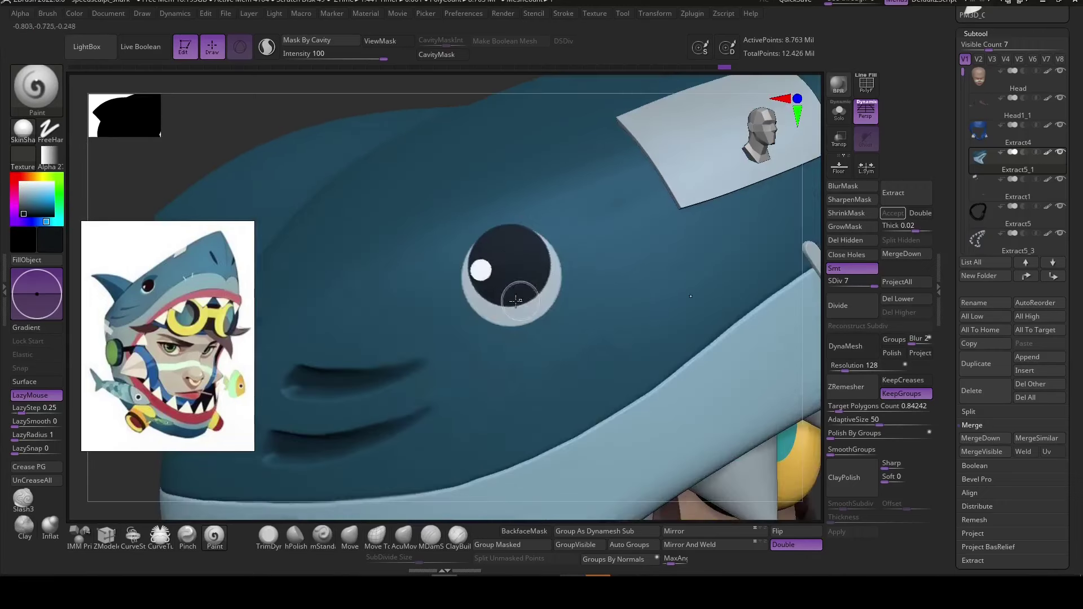
{"action": "key", "text": "space"}
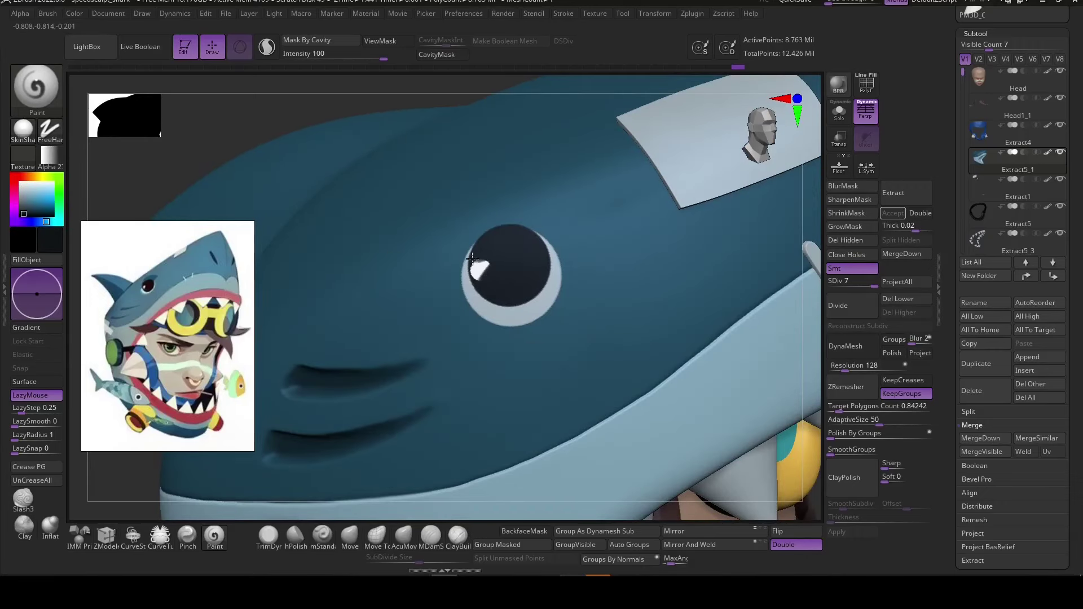
{"action": "left_click_drag", "start_coordinate": [472, 258], "coordinate": [472, 263]}
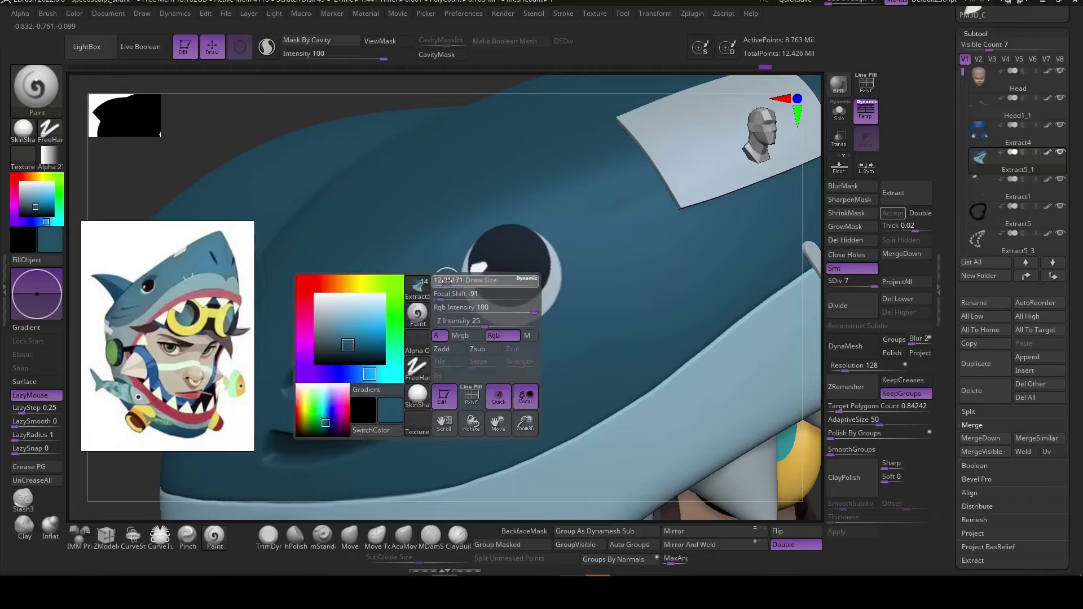
Paint a blue band over the eye's upper lid, undoing a stray stroke, and pick navy.
{"action": "left_click_drag", "start_coordinate": [545, 234], "coordinate": [476, 247]}
{"action": "left_click_drag", "start_coordinate": [552, 229], "coordinate": [442, 267]}
{"action": "key", "text": "ctrl+z"}
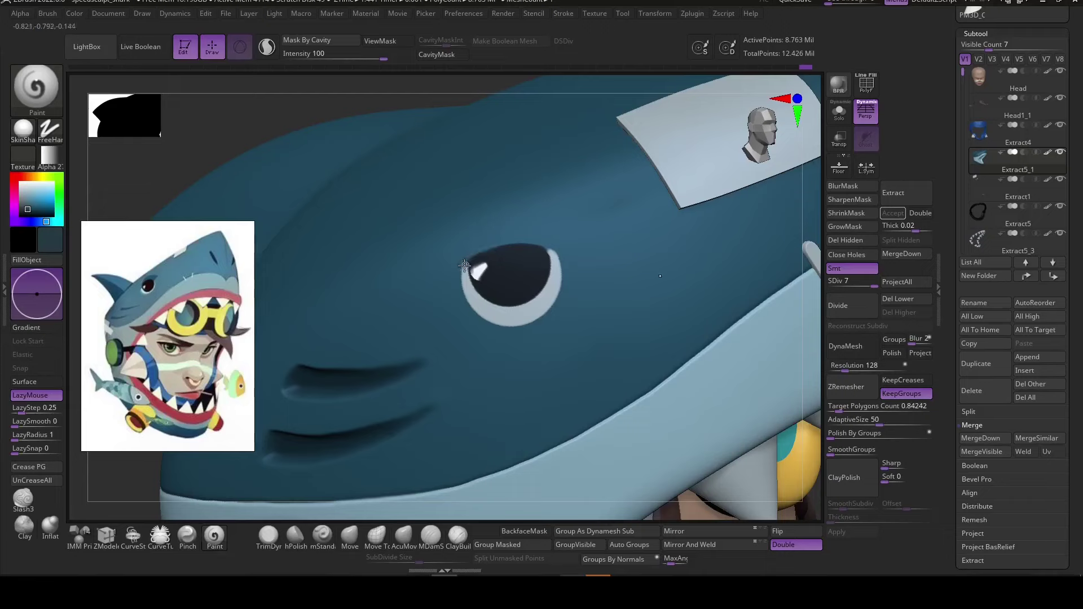
{"action": "left_click_drag", "start_coordinate": [552, 252], "coordinate": [468, 258]}
{"action": "left_click", "coordinate": [35, 222]}
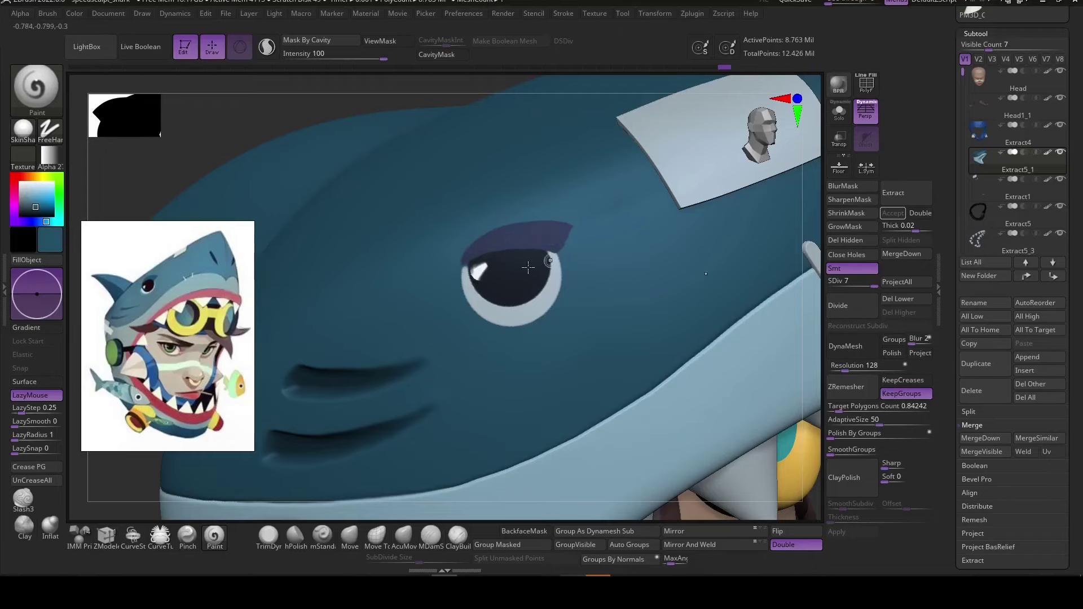
Paint the dark navy upper eyelid across the eye, then pick a darker blue-grey.
{"action": "key", "text": "f"}
{"action": "scroll", "coordinate": [506, 227], "scroll_direction": "up", "scroll_amount": 5}
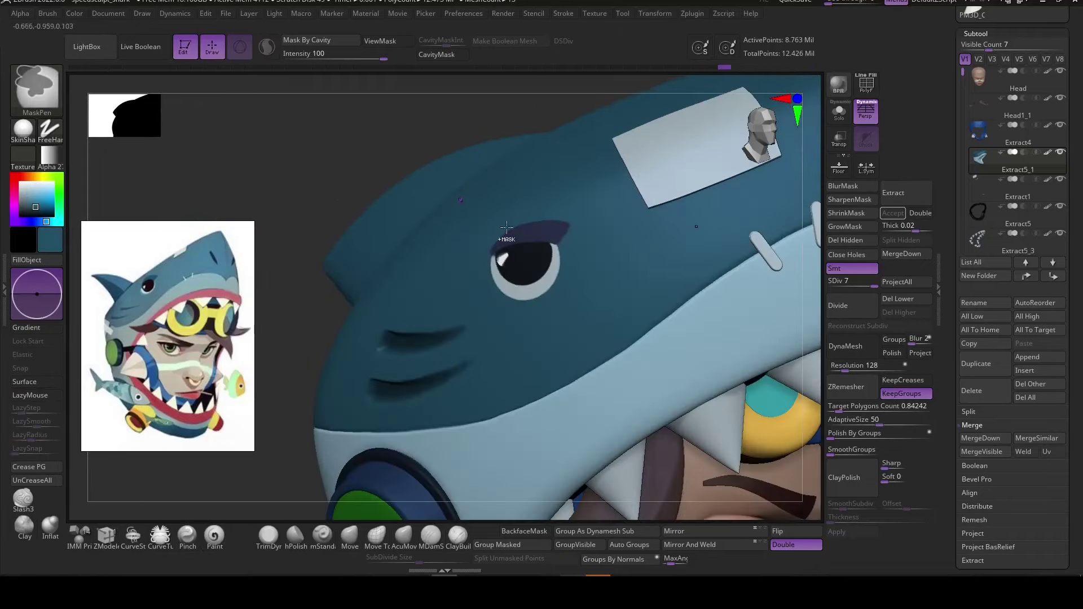
{"action": "scroll", "coordinate": [564, 282], "scroll_direction": "up", "scroll_amount": 5}
{"action": "left_click_drag", "start_coordinate": [538, 248], "coordinate": [458, 261]}
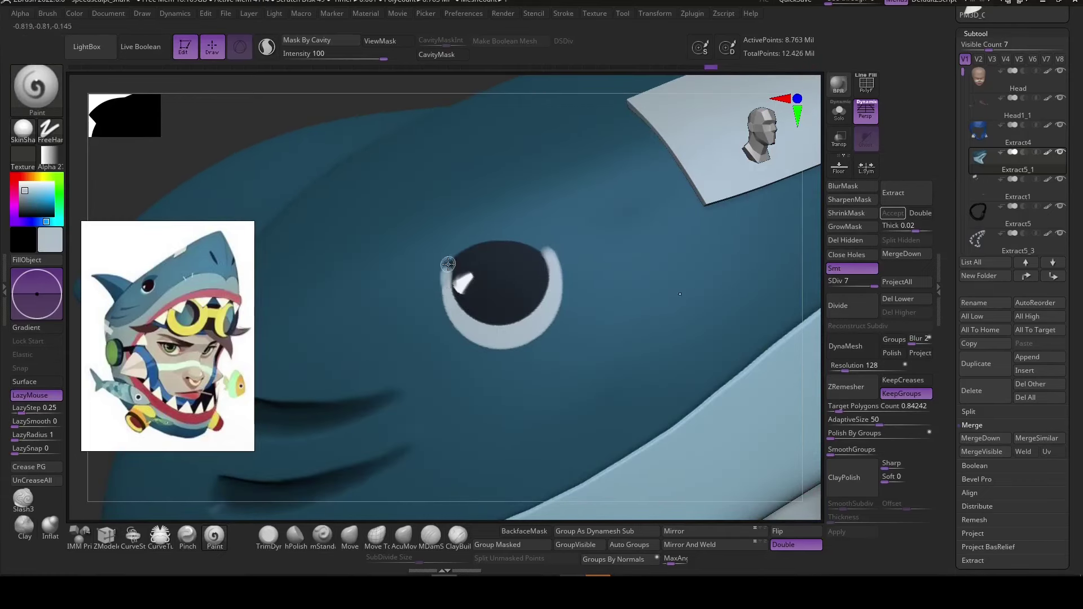
{"action": "left_click", "coordinate": [31, 208]}
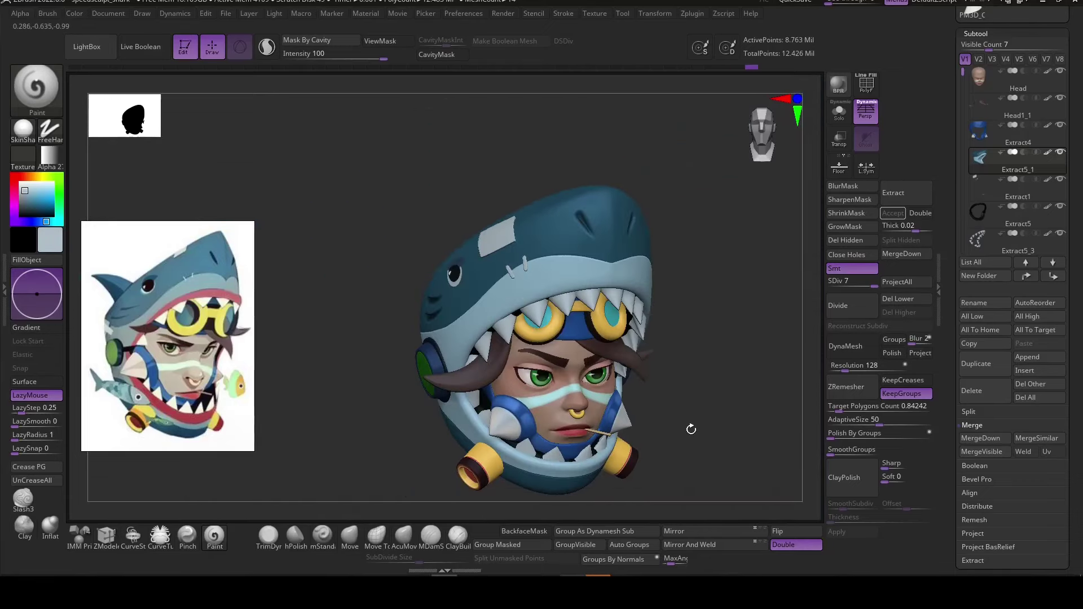
{"action": "key", "text": "space"}
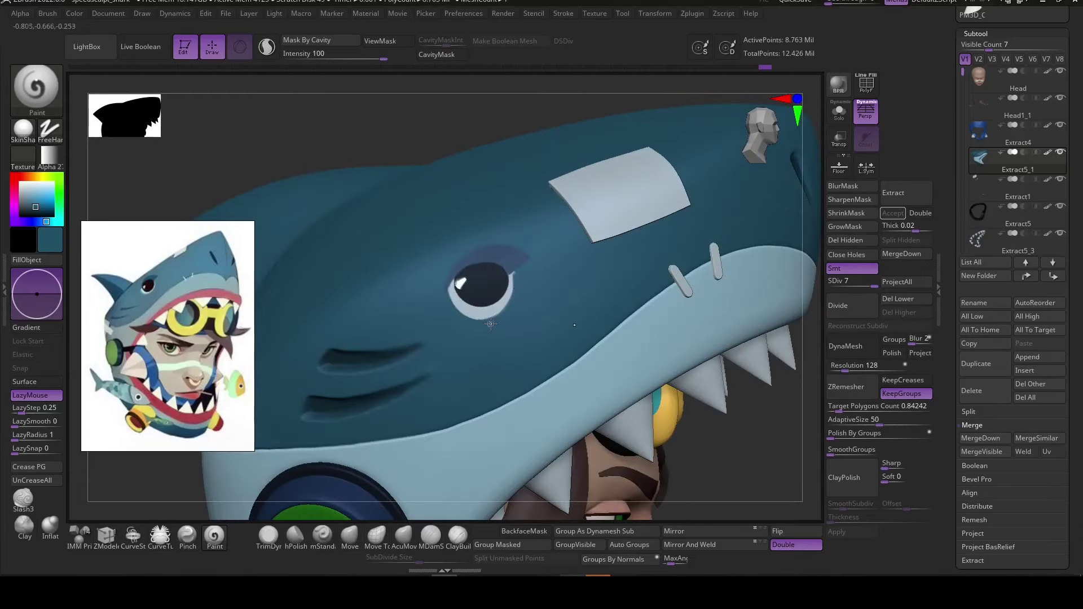
Show the hood's polygroup wireframe at subdivision level 1 and make it see-through.
{"action": "key", "text": "f"}
{"action": "left_click_drag", "start_coordinate": [592, 375], "coordinate": [675, 380]}
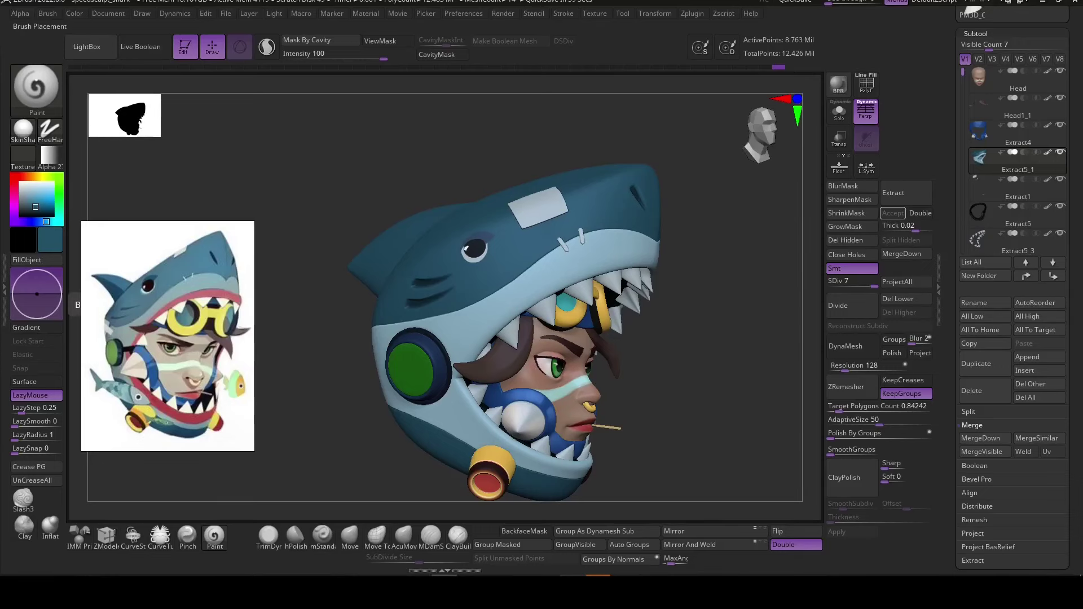
{"action": "key", "text": "shift+f"}
{"action": "left_click_drag", "start_coordinate": [679, 425], "coordinate": [820, 273]}
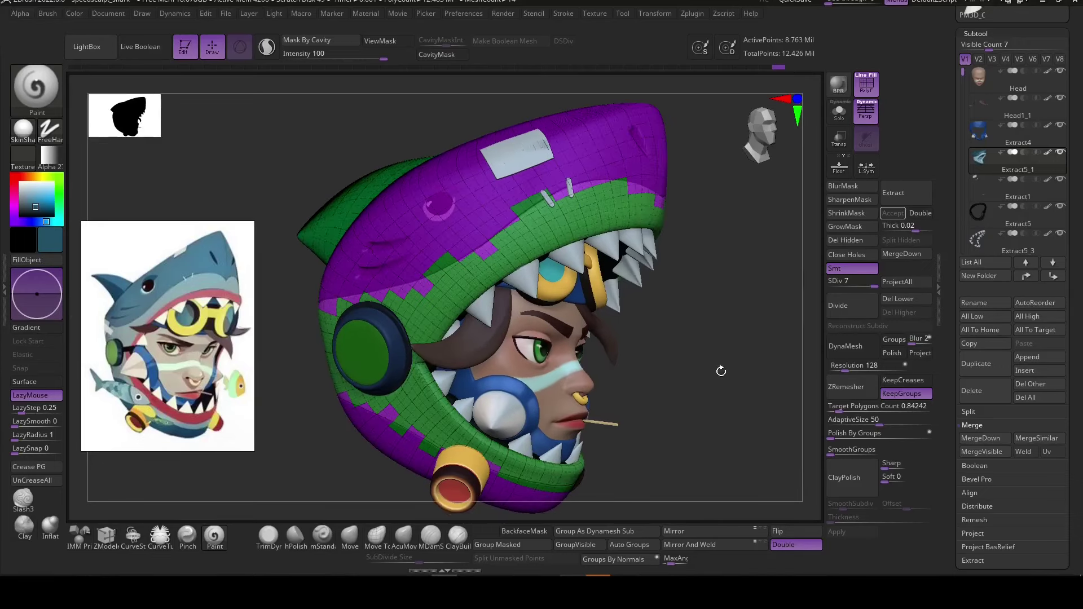
{"action": "left_click", "coordinate": [830, 281]}
{"action": "mouse_move", "coordinate": [406, 474]}
{"action": "left_mouse_down"}
{"action": "mouse_move", "coordinate": [375, 377]}
{"action": "mouse_move", "coordinate": [305, 458]}
{"action": "mouse_move", "coordinate": [789, 473]}
{"action": "left_mouse_up"}
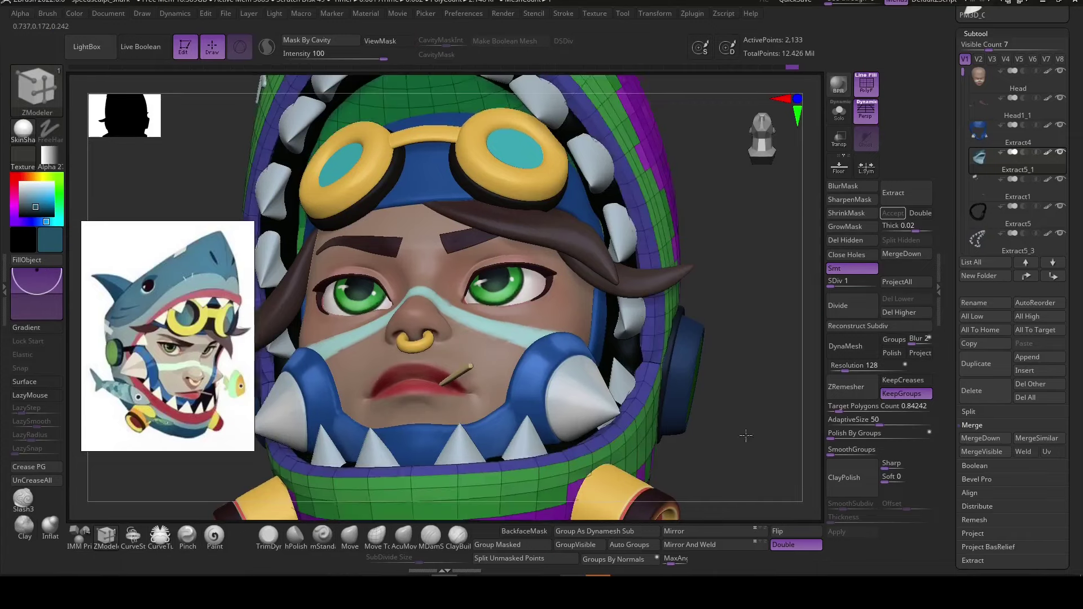
{"action": "left_click_drag", "start_coordinate": [743, 440], "coordinate": [844, 151]}
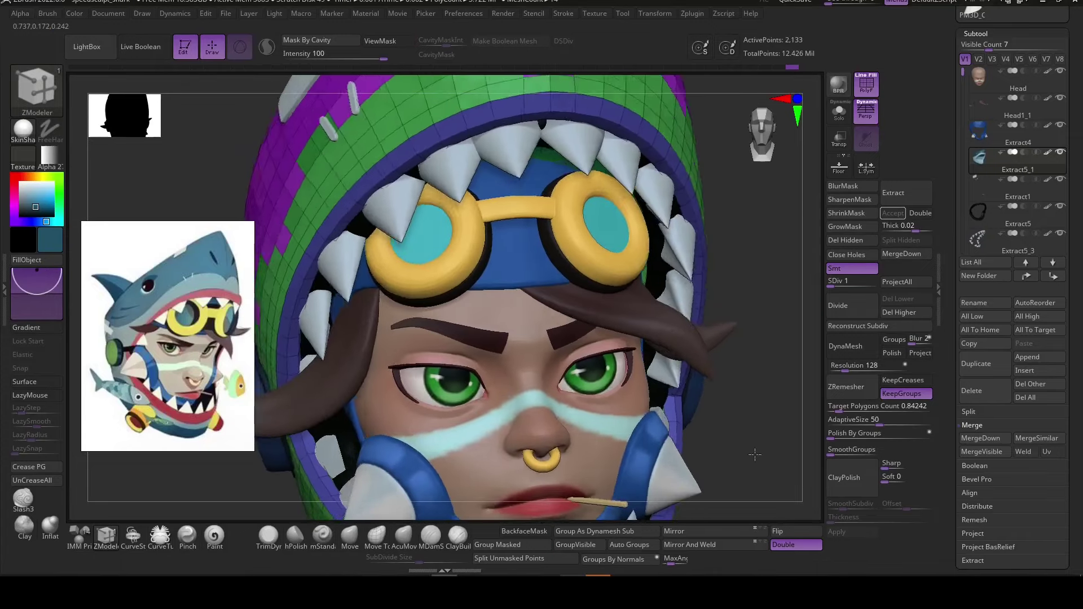
{"action": "left_click", "coordinate": [845, 151]}
Return the hood to its highest subdivision level and unhide all its hidden parts.
{"action": "mouse_move", "coordinate": [728, 428]}
{"action": "left_mouse_down"}
{"action": "mouse_move", "coordinate": [729, 402]}
{"action": "mouse_move", "coordinate": [756, 398]}
{"action": "mouse_move", "coordinate": [739, 375]}
{"action": "left_mouse_up"}
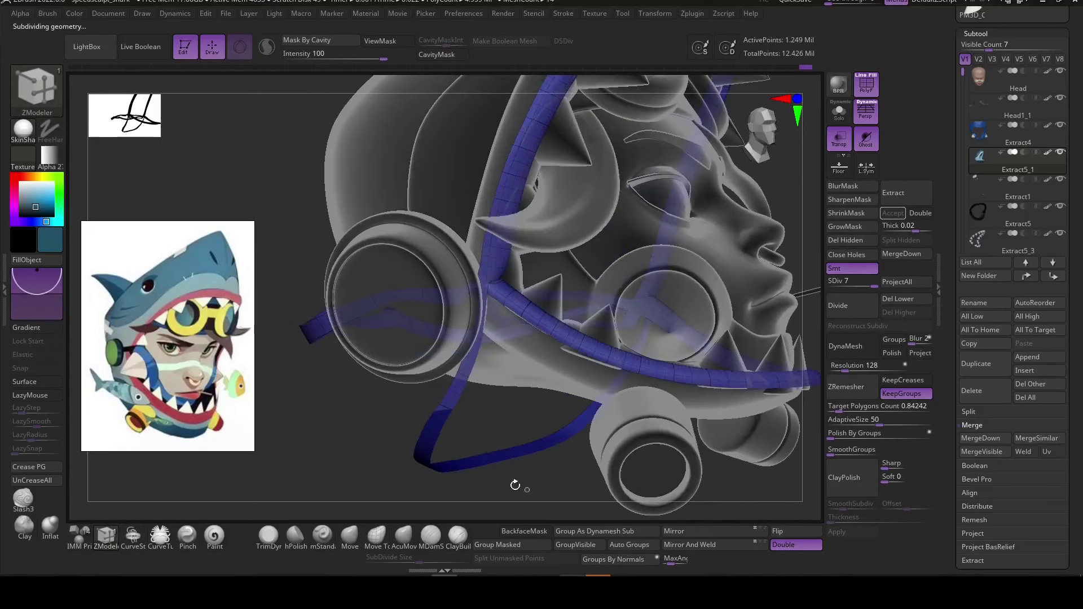
{"action": "key", "text": "ctrl+shift+b"}
{"action": "left_click", "coordinate": [592, 156]}
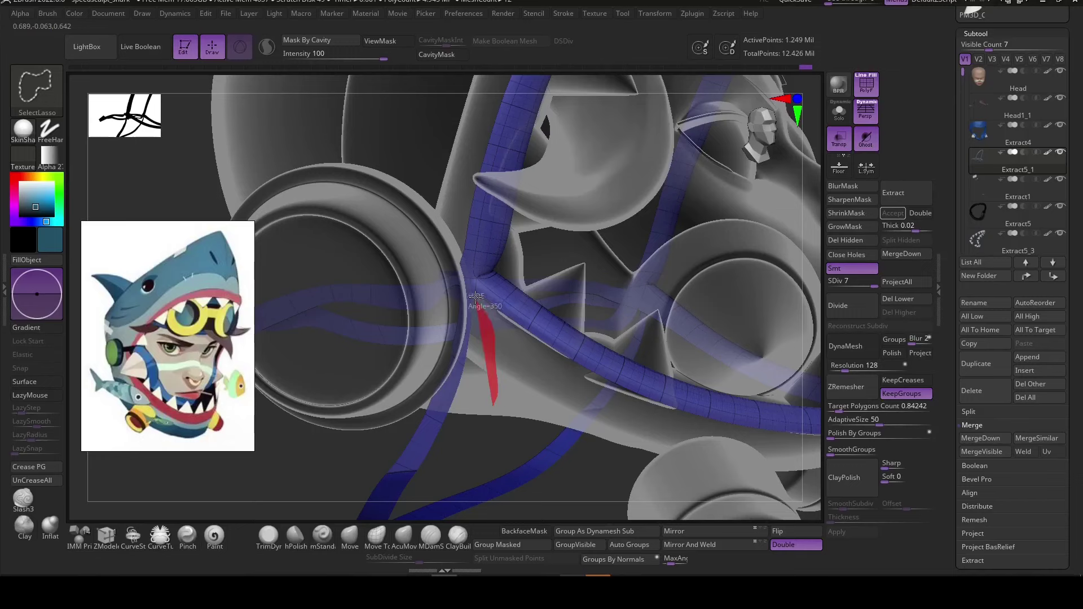
{"action": "mouse_move", "coordinate": [391, 382]}
{"action": "right_mouse_down"}
{"action": "mouse_move", "coordinate": [450, 394]}
{"action": "mouse_move", "coordinate": [421, 327]}
{"action": "right_mouse_up"}
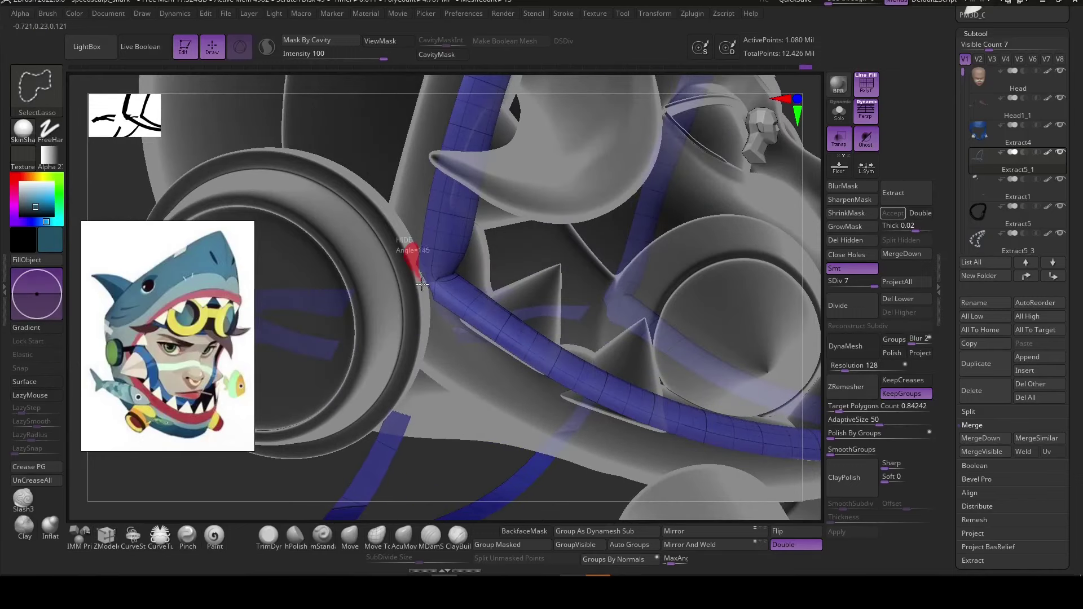
{"action": "mouse_move", "coordinate": [427, 385]}
{"action": "right_mouse_down"}
{"action": "mouse_move", "coordinate": [503, 436]}
{"action": "mouse_move", "coordinate": [668, 476]}
{"action": "mouse_move", "coordinate": [721, 378]}
{"action": "mouse_move", "coordinate": [406, 263]}
{"action": "right_mouse_up"}
{"action": "left_click", "coordinate": [667, 476], "text": "ctrl+shift"}
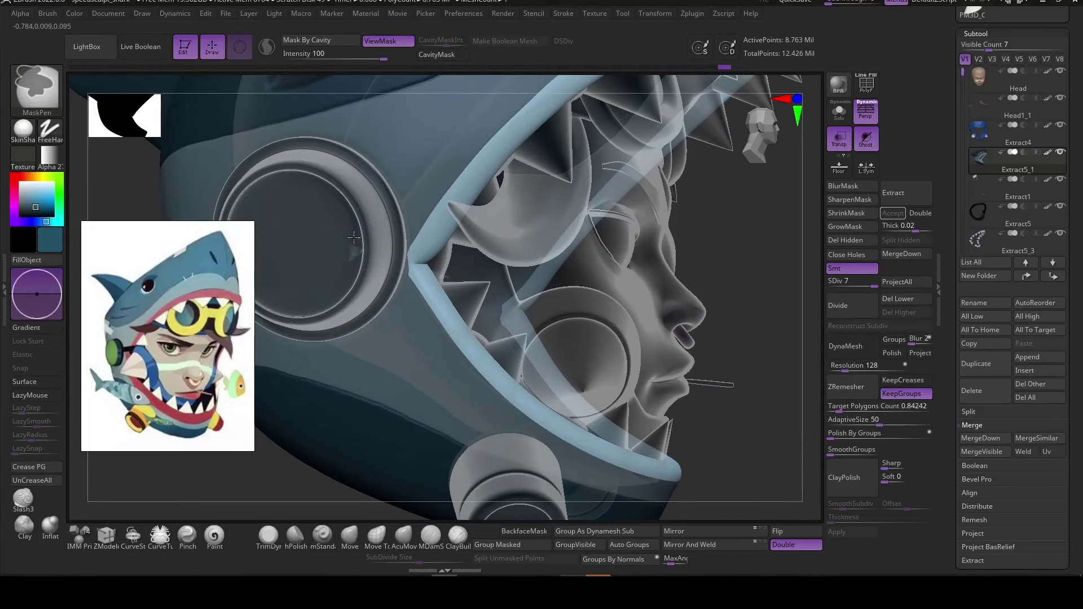
Turn off see-through display and frame a three-quarter close-up of the hood at SDiv 7.
{"action": "right_click", "coordinate": [406, 263]}
{"action": "mouse_move", "coordinate": [406, 263]}
{"action": "right_mouse_down"}
{"action": "mouse_move", "coordinate": [748, 376]}
{"action": "mouse_move", "coordinate": [351, 348]}
{"action": "right_mouse_up"}
{"action": "key", "text": "ctrl+shift+t"}
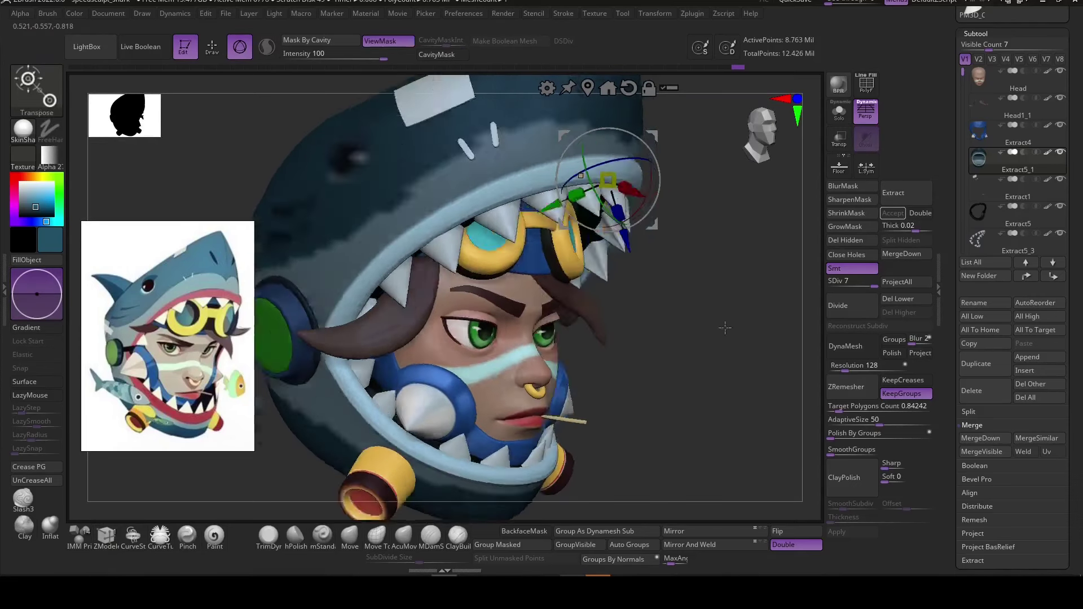
{"action": "key", "text": "shift+d"}
{"action": "key", "text": "shift+d"}
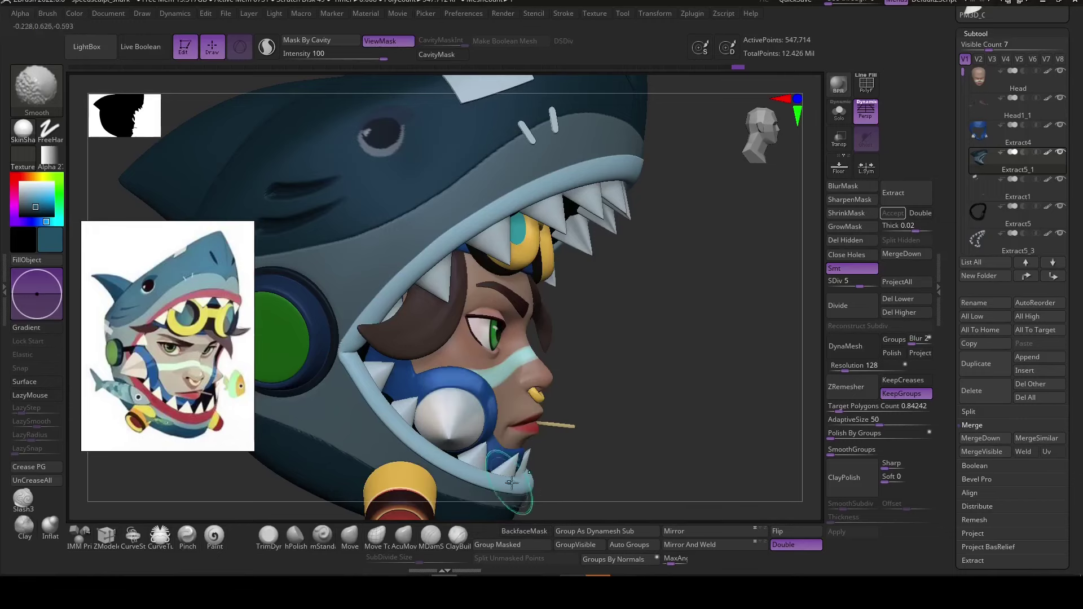
{"action": "right_click_drag", "start_coordinate": [496, 205], "coordinate": [620, 339]}
{"action": "mouse_move", "coordinate": [721, 387]}
{"action": "right_mouse_down"}
{"action": "mouse_move", "coordinate": [790, 292]}
{"action": "mouse_move", "coordinate": [679, 416]}
{"action": "mouse_move", "coordinate": [709, 417]}
{"action": "mouse_move", "coordinate": [621, 338]}
{"action": "right_mouse_up"}
{"action": "key", "text": "d"}
{"action": "key", "text": "d"}
Fill the mouth rim with a lighter red and inspect it from several angles.
{"action": "left_click", "coordinate": [51, 241]}
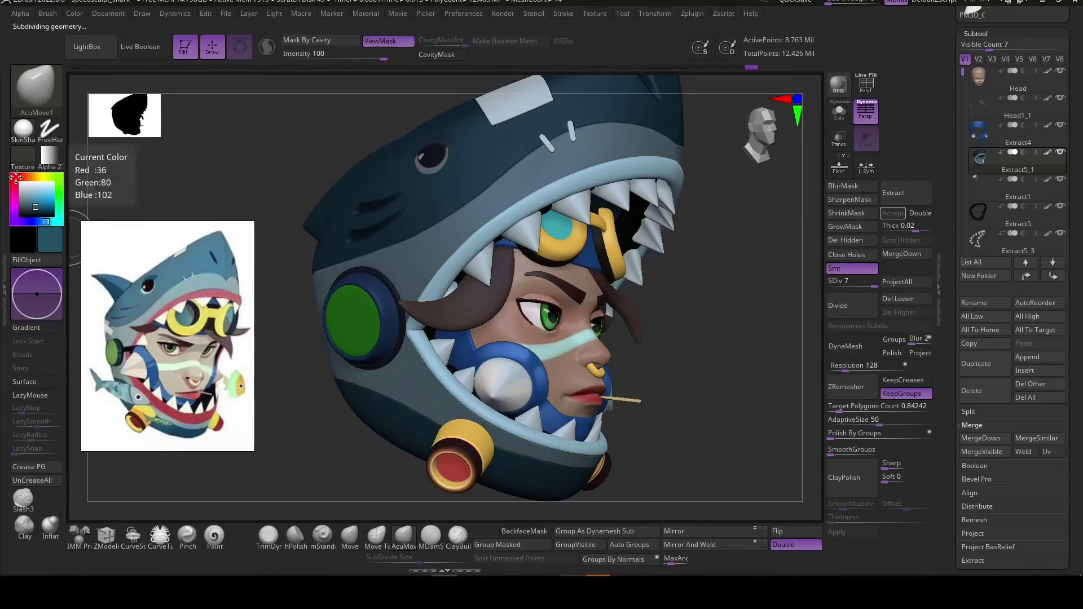
{"action": "left_click", "coordinate": [27, 259]}
{"action": "left_click", "coordinate": [45, 196]}
{"action": "left_click", "coordinate": [27, 259]}
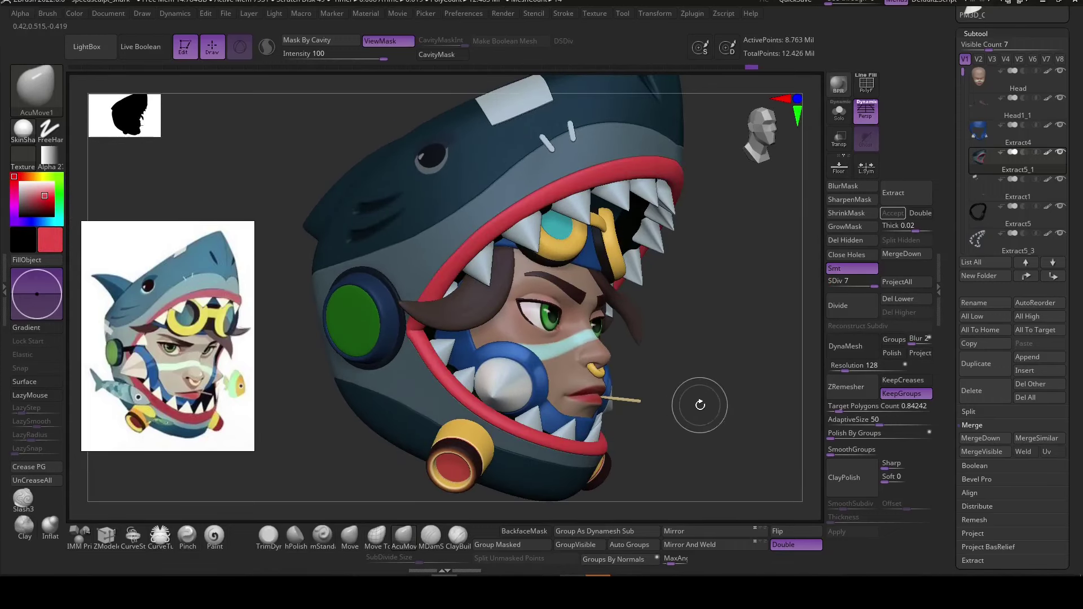
{"action": "mouse_move", "coordinate": [730, 416]}
{"action": "right_mouse_down"}
{"action": "mouse_move", "coordinate": [700, 395]}
{"action": "mouse_move", "coordinate": [693, 423]}
{"action": "mouse_move", "coordinate": [641, 454]}
{"action": "mouse_move", "coordinate": [435, 326]}
{"action": "right_mouse_up"}
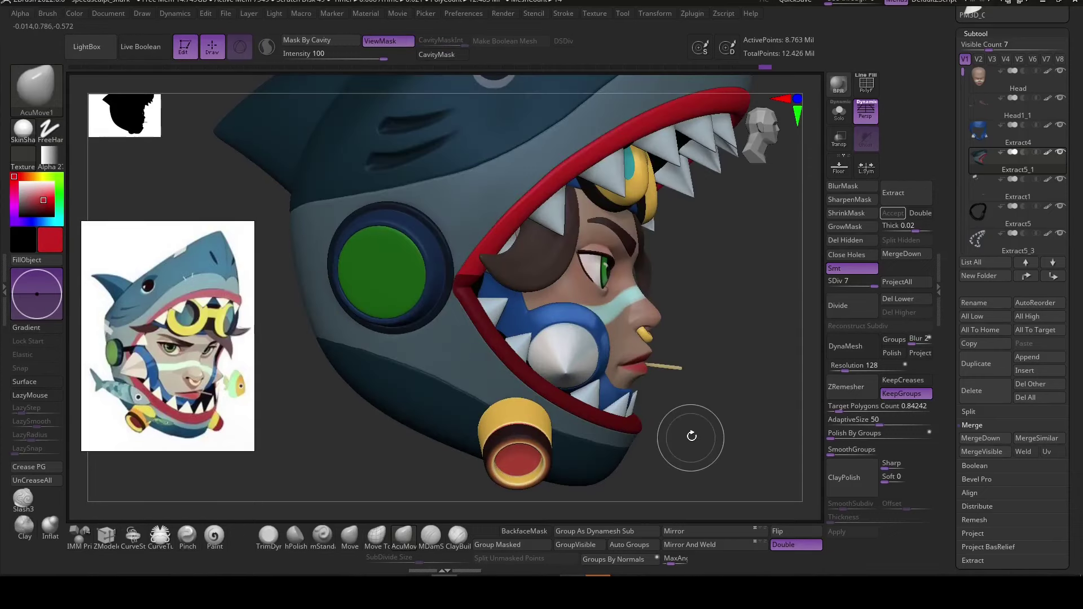
{"action": "right_click_drag", "start_coordinate": [304, 455], "coordinate": [293, 470]}
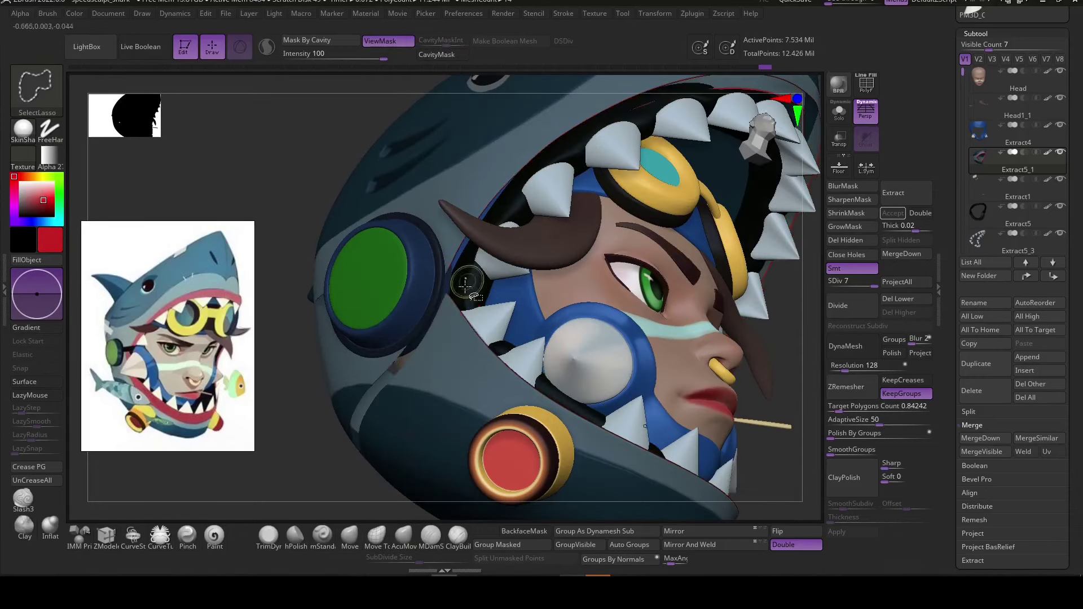
{"action": "right_click_drag", "start_coordinate": [440, 282], "coordinate": [461, 284], "text": "ctrl"}
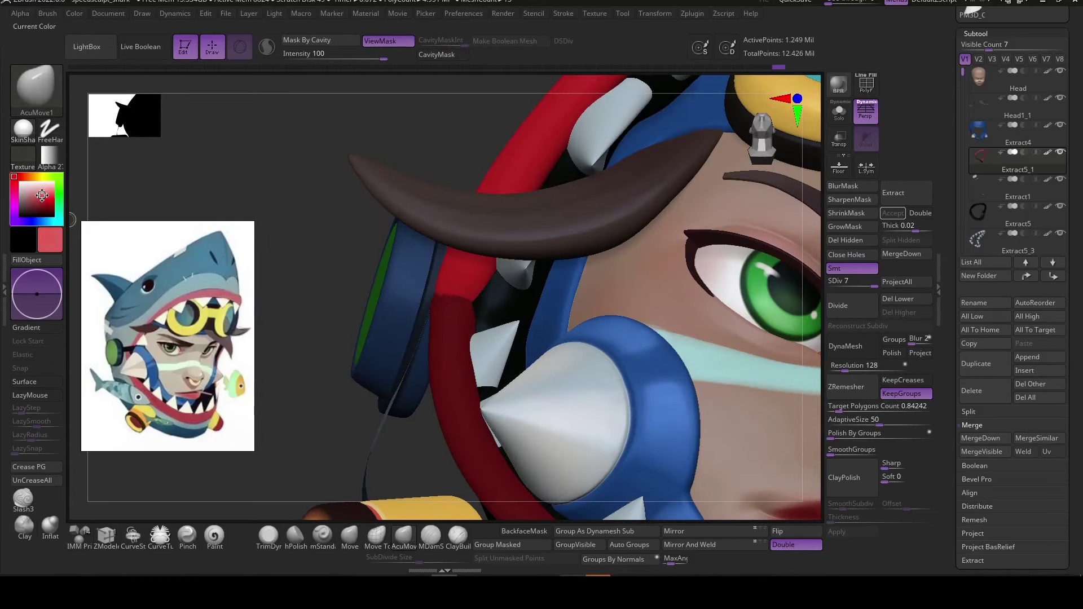
{"action": "key", "text": "f"}
{"action": "mouse_move", "coordinate": [290, 387]}
{"action": "right_mouse_down", "text": "shift"}
{"action": "mouse_move", "coordinate": [714, 349]}
{"action": "mouse_move", "coordinate": [703, 379]}
{"action": "right_mouse_up", "text": "shift"}
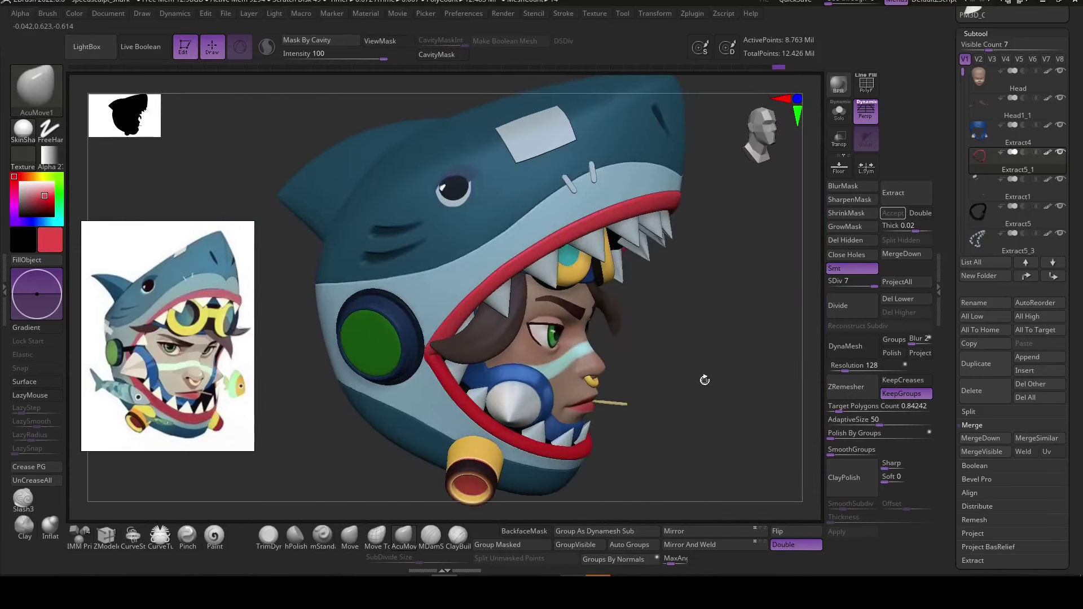
{"action": "left_click", "coordinate": [620, 338], "text": "alt"}
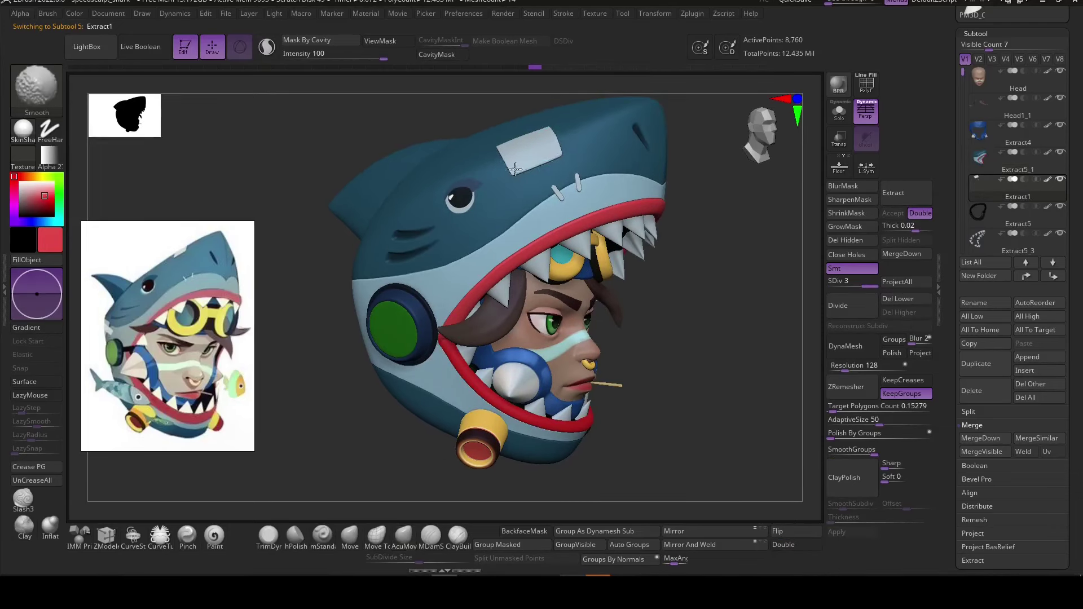
Raise the active part to subdivision level 4 and briefly try the Transpose gizmo.
{"action": "key", "text": "d"}
{"action": "right_click_drag", "start_coordinate": [489, 260], "coordinate": [489, 204], "text": "alt"}
{"action": "right_click_drag", "start_coordinate": [596, 182], "coordinate": [687, 387]}
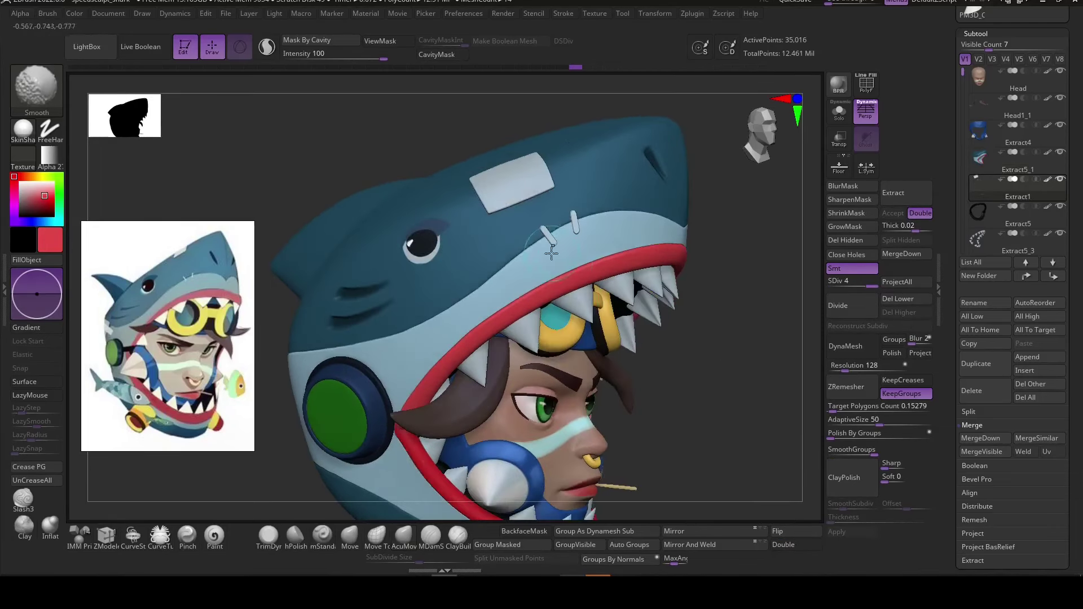
{"action": "key", "text": "w"}
{"action": "mouse_move", "coordinate": [681, 428]}
{"action": "right_mouse_down", "text": "alt"}
{"action": "mouse_move", "coordinate": [642, 297]}
{"action": "mouse_move", "coordinate": [522, 243]}
{"action": "right_mouse_up", "text": "alt"}
{"action": "key", "text": "q"}
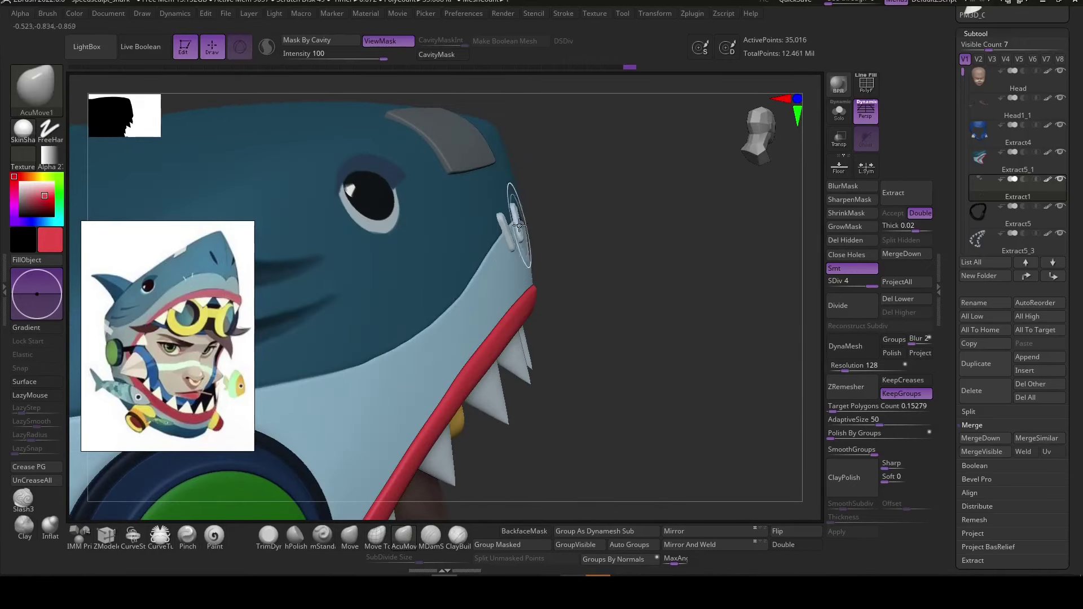
Choose the Pinch brush and make the blue inner band (Extract4) the active part.
{"action": "right_click_drag", "start_coordinate": [514, 204], "coordinate": [490, 170]}
{"action": "mouse_move", "coordinate": [436, 128]}
{"action": "right_mouse_down"}
{"action": "mouse_move", "coordinate": [673, 304]}
{"action": "mouse_move", "coordinate": [516, 229]}
{"action": "right_mouse_up"}
{"action": "key", "text": "b"}
{"action": "key", "text": "p"}
{"action": "key", "text": "i"}
{"action": "mouse_move", "coordinate": [646, 322]}
{"action": "right_mouse_down"}
{"action": "mouse_move", "coordinate": [438, 425]}
{"action": "mouse_move", "coordinate": [725, 416]}
{"action": "mouse_move", "coordinate": [648, 389]}
{"action": "mouse_move", "coordinate": [506, 309]}
{"action": "mouse_move", "coordinate": [542, 314]}
{"action": "right_mouse_up"}
{"action": "left_click", "coordinate": [506, 309], "text": "alt"}
Make the model see-through and remesh the masked mouth band at a low polygon count.
{"action": "key", "text": "ctrl+t"}
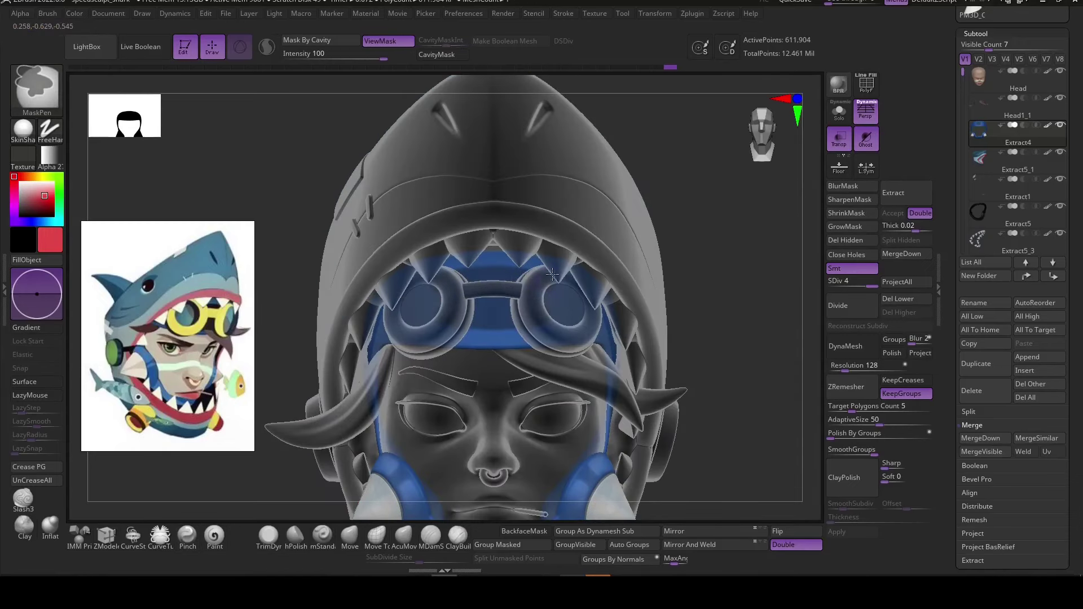
{"action": "right_click_drag", "start_coordinate": [552, 275], "coordinate": [581, 319]}
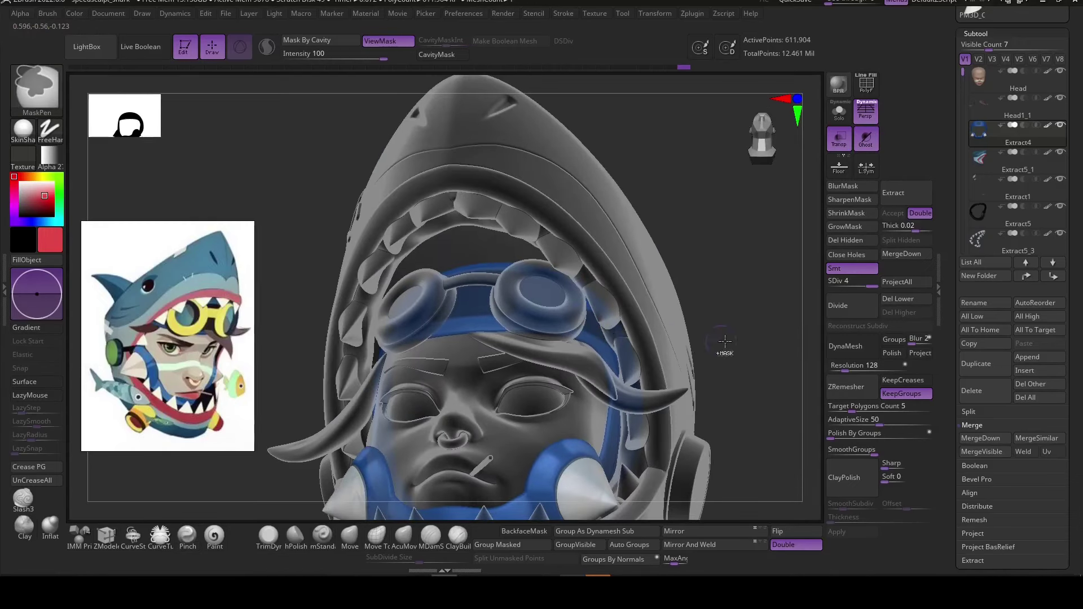
{"action": "right_click_drag", "start_coordinate": [725, 341], "coordinate": [598, 306]}
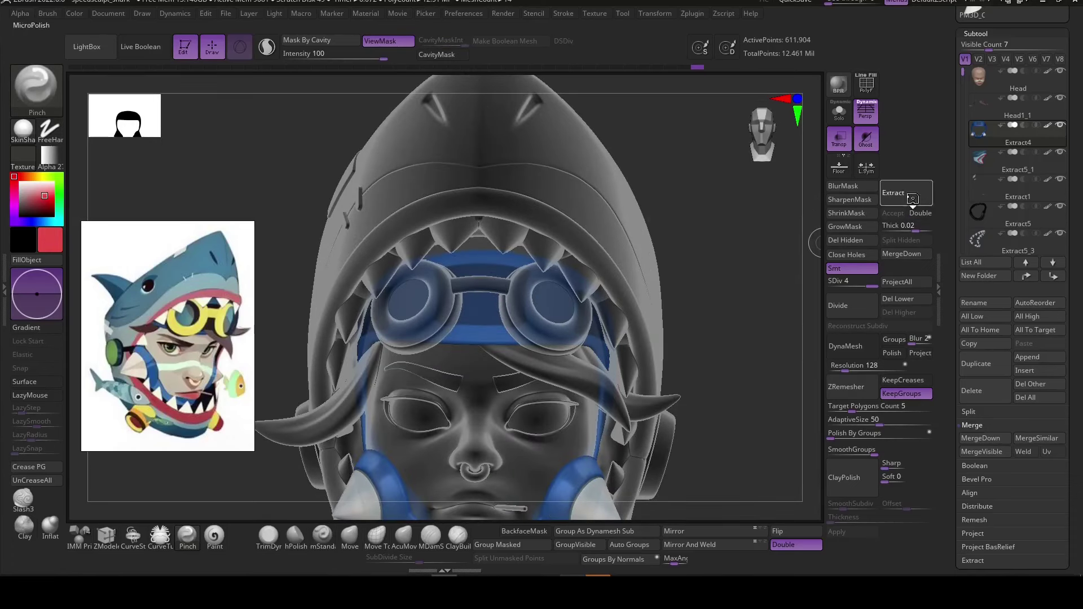
{"action": "mouse_move", "coordinate": [673, 426]}
{"action": "right_mouse_down"}
{"action": "mouse_move", "coordinate": [733, 411]}
{"action": "mouse_move", "coordinate": [711, 322]}
{"action": "mouse_move", "coordinate": [489, 261]}
{"action": "mouse_move", "coordinate": [706, 324]}
{"action": "right_mouse_up"}
{"action": "left_click_drag", "start_coordinate": [846, 406], "coordinate": [818, 406]}
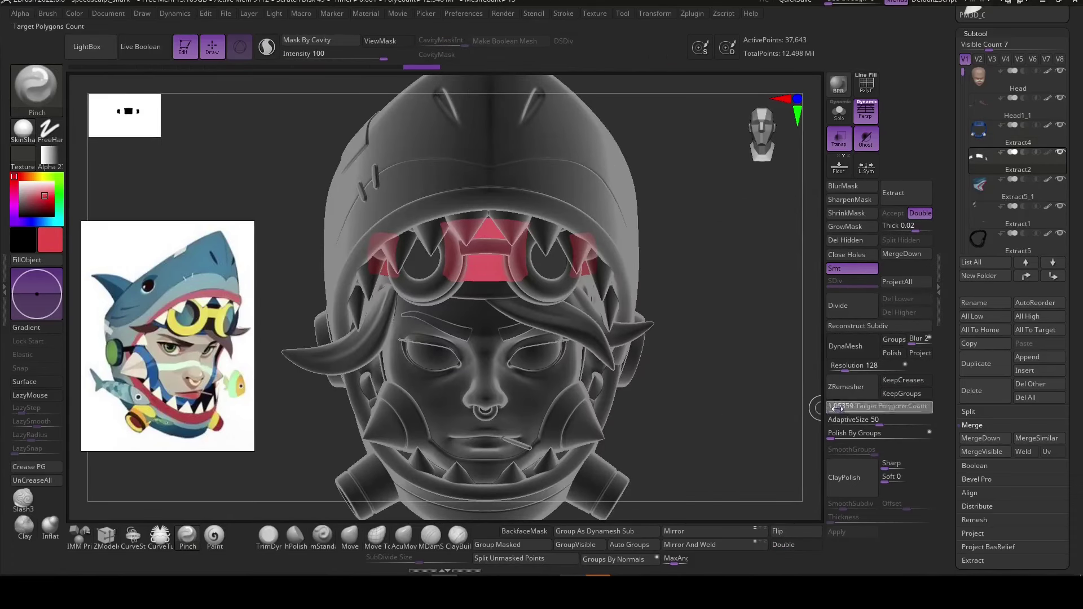
{"action": "left_click", "coordinate": [846, 387]}
Extract the band with thickness 0.0151 and offset -100, and accept it as a new part.
{"action": "left_click", "coordinate": [846, 517]}
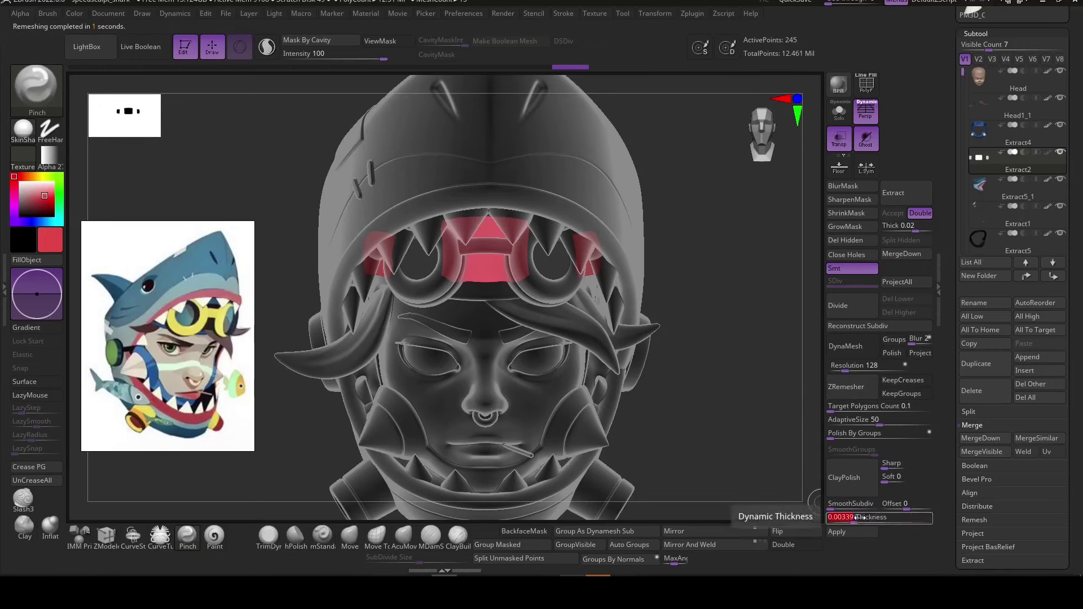
{"action": "left_click_drag", "start_coordinate": [902, 503], "coordinate": [846, 503]}
{"action": "right_click_drag", "start_coordinate": [677, 394], "coordinate": [733, 434]}
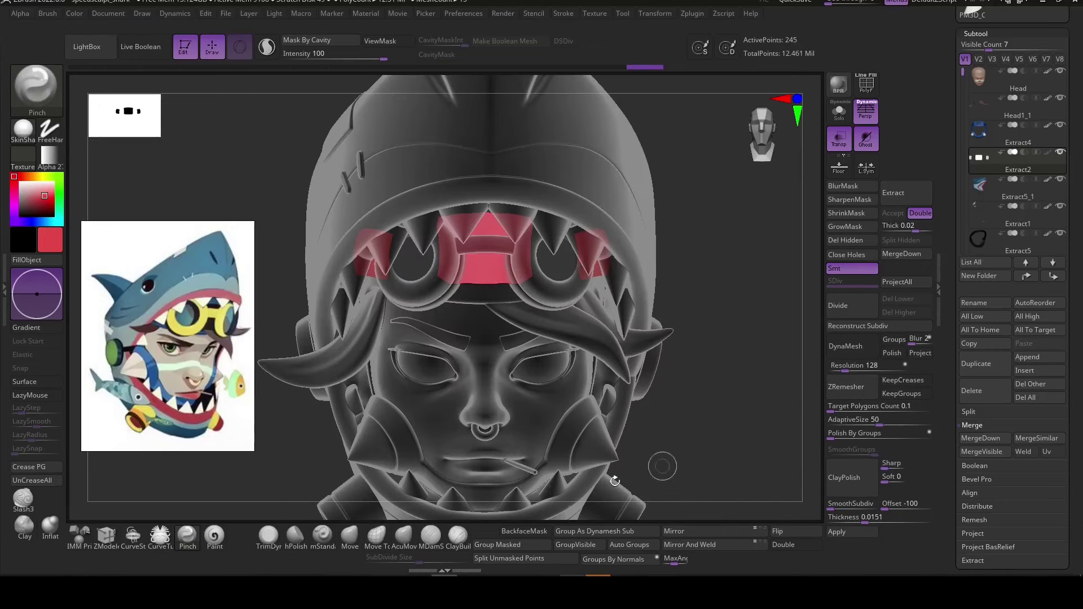
{"action": "left_click", "coordinate": [403, 536]}
{"action": "left_click", "coordinate": [35, 212]}
{"action": "left_click_drag", "start_coordinate": [35, 212], "coordinate": [27, 215]}
{"action": "left_click", "coordinate": [866, 83]}
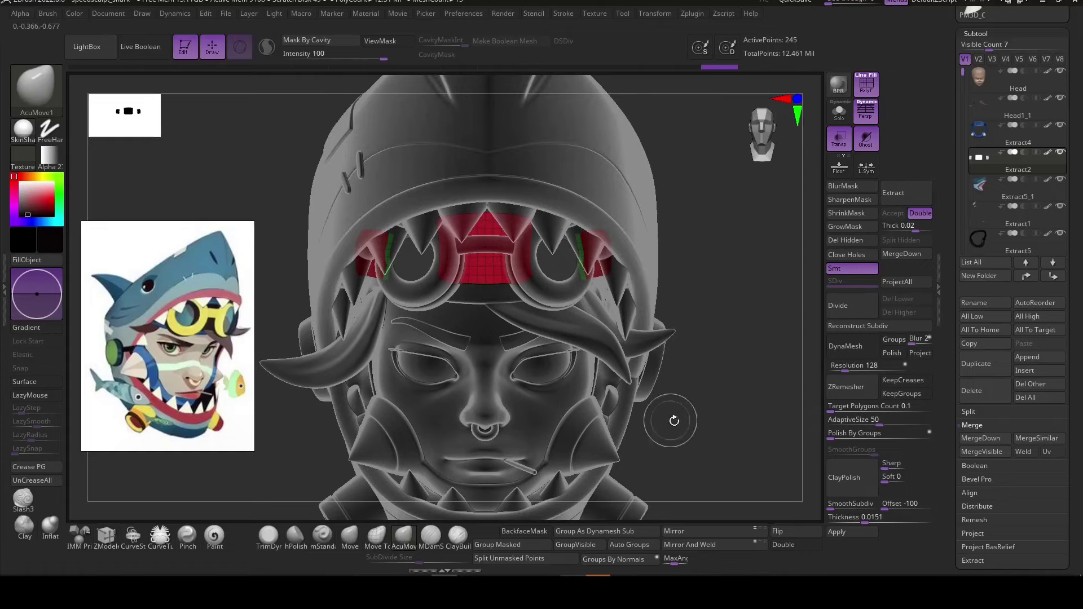
{"action": "mouse_move", "coordinate": [714, 354]}
{"action": "left_mouse_down"}
{"action": "mouse_move", "coordinate": [754, 229]}
{"action": "mouse_move", "coordinate": [722, 265]}
{"action": "mouse_move", "coordinate": [743, 281]}
{"action": "mouse_move", "coordinate": [745, 316]}
{"action": "left_mouse_up"}
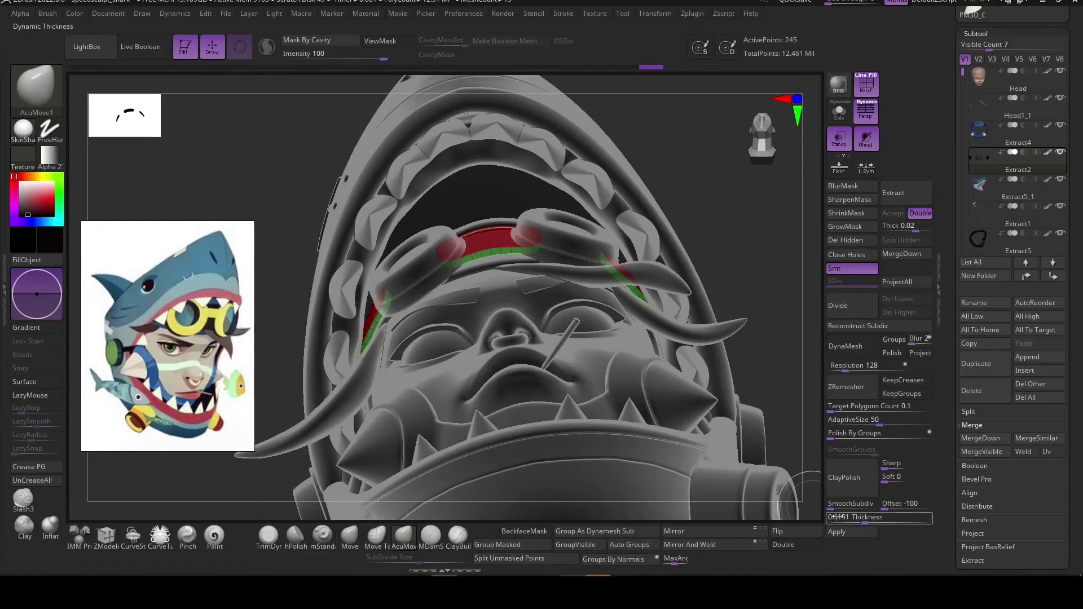
{"action": "left_click", "coordinate": [837, 532]}
Insert an edge loop into the extracted band with ZModeler.
{"action": "key", "text": "w"}
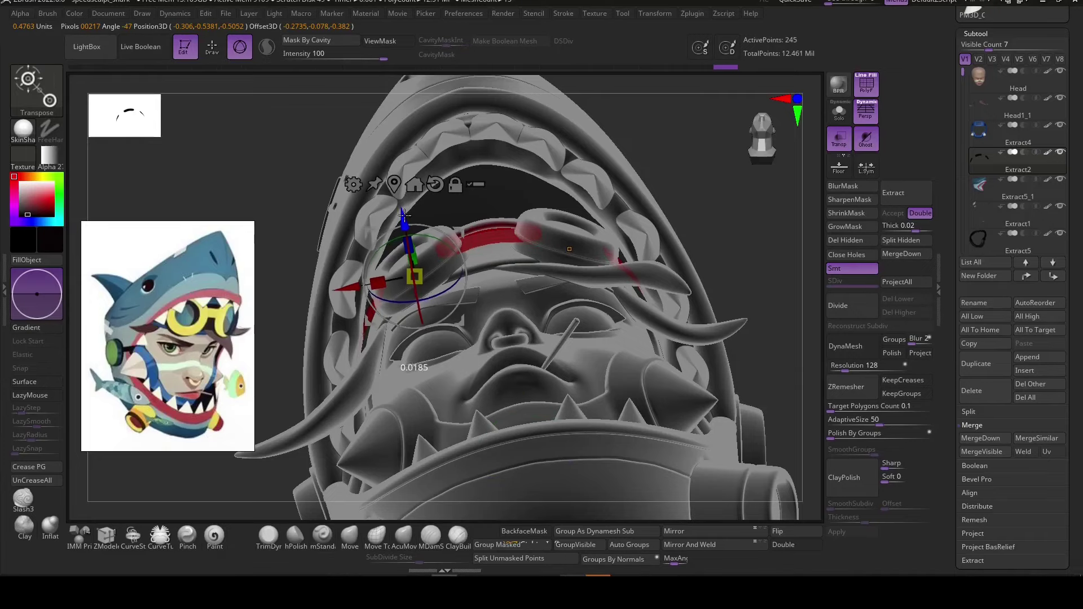
{"action": "left_click", "coordinate": [350, 536]}
{"action": "right_click_drag", "start_coordinate": [526, 241], "coordinate": [555, 190]}
{"action": "key", "text": "ctrl+z"}
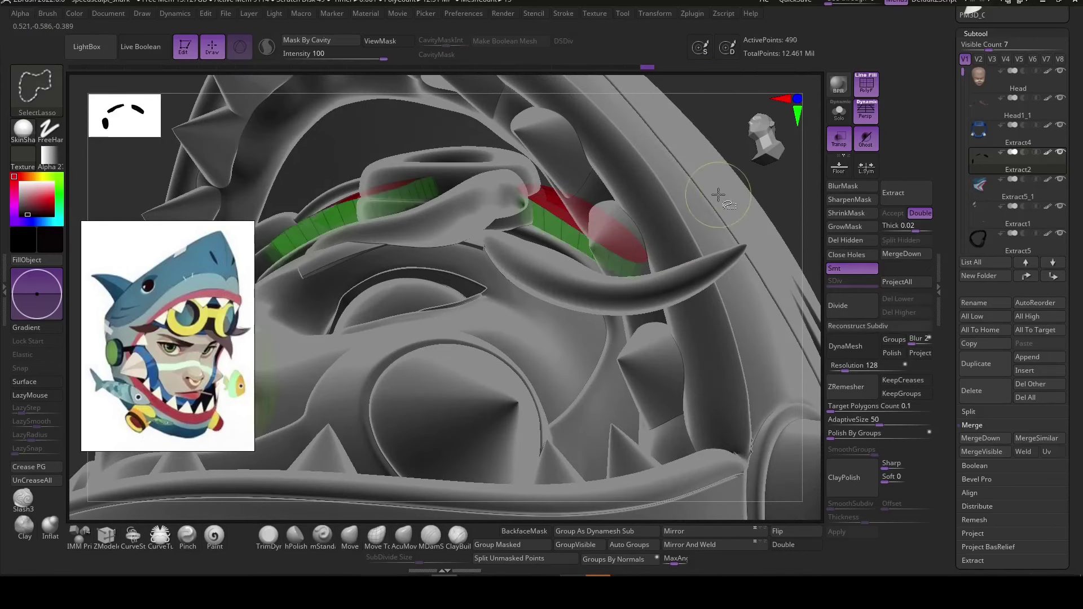
{"action": "left_click", "coordinate": [106, 536]}
{"action": "left_click", "coordinate": [543, 220]}
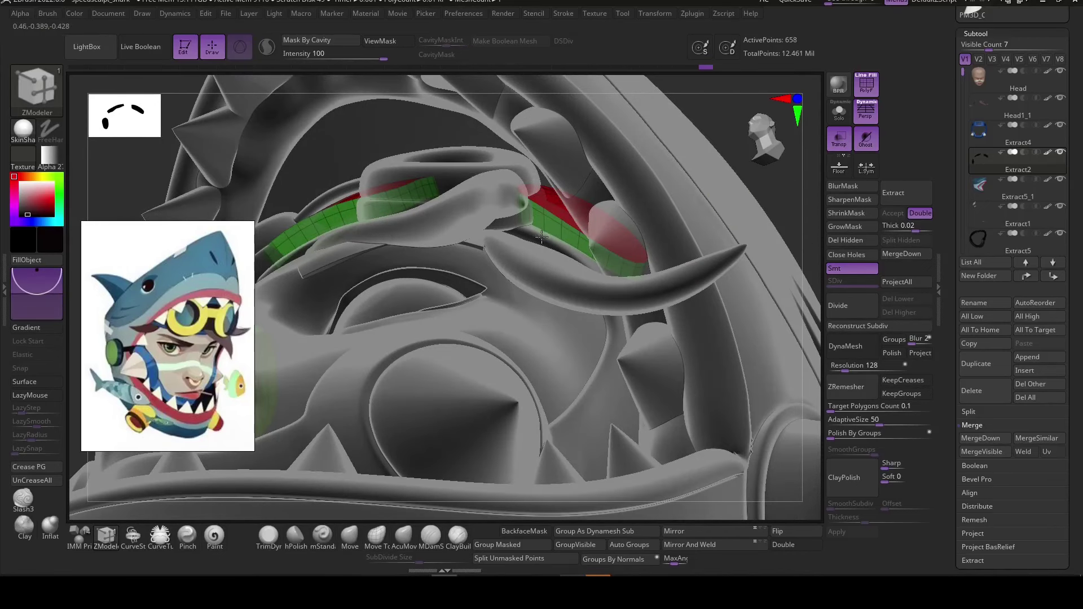
Make the Extract2 band active and zoom out to view the whole shark-hood head.
{"action": "mouse_move", "coordinate": [749, 256]}
{"action": "right_mouse_down"}
{"action": "mouse_move", "coordinate": [701, 416]}
{"action": "mouse_move", "coordinate": [648, 367]}
{"action": "mouse_move", "coordinate": [564, 338]}
{"action": "right_mouse_up"}
{"action": "left_click", "coordinate": [404, 536]}
{"action": "right_click_drag", "start_coordinate": [508, 310], "coordinate": [466, 257]}
{"action": "left_click", "coordinate": [418, 292], "text": "alt"}
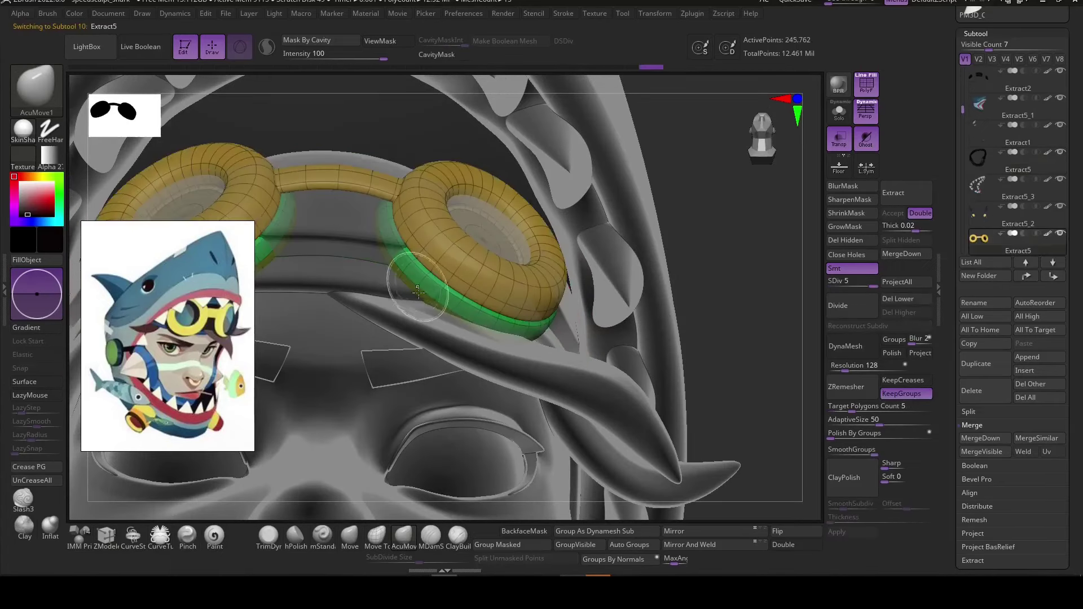
{"action": "left_click", "coordinate": [352, 233], "text": "alt"}
{"action": "right_click_drag", "start_coordinate": [352, 233], "coordinate": [460, 273]}
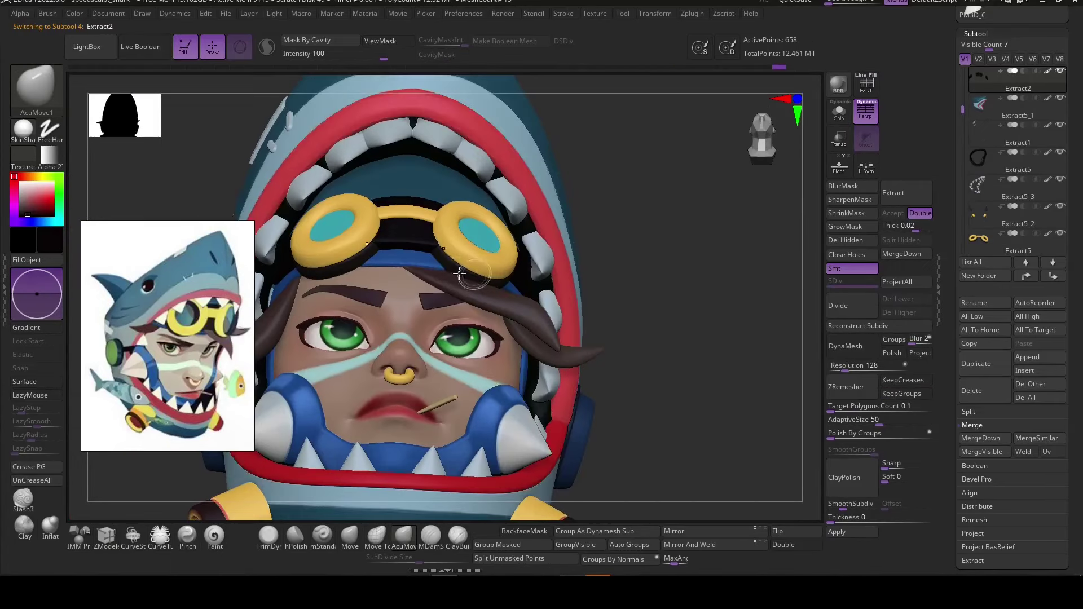
{"action": "mouse_move", "coordinate": [679, 320]}
{"action": "right_mouse_down", "text": "alt"}
{"action": "mouse_move", "coordinate": [647, 314]}
{"action": "mouse_move", "coordinate": [653, 325]}
{"action": "right_mouse_up", "text": "alt"}
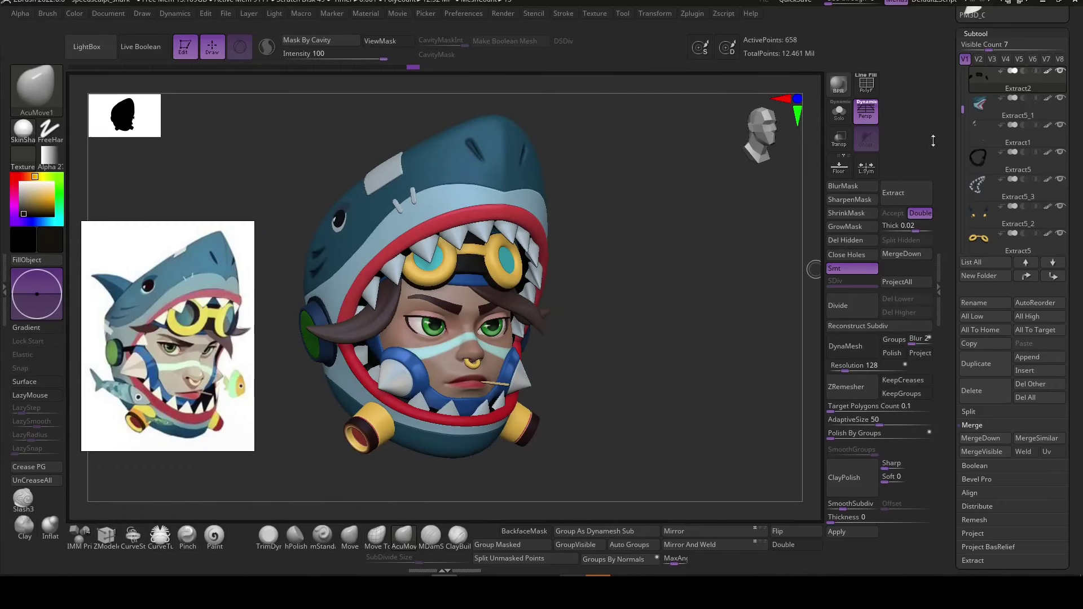
{"action": "left_click_drag", "start_coordinate": [933, 141], "coordinate": [933, 256]}
{"action": "left_click", "coordinate": [968, 127]}
Turn the primitive into a sphere, stretch it into an ellipsoid, and pull one end to a point.
{"action": "key", "text": "w"}
{"action": "left_click", "coordinate": [490, 250]}
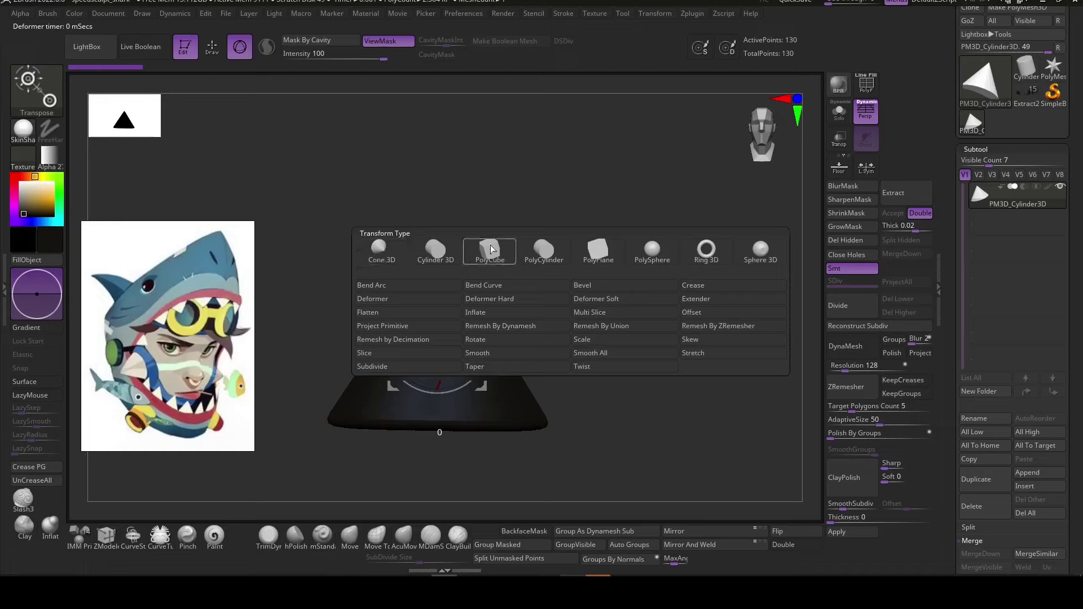
{"action": "left_click_drag", "start_coordinate": [654, 451], "coordinate": [647, 450], "text": "shift"}
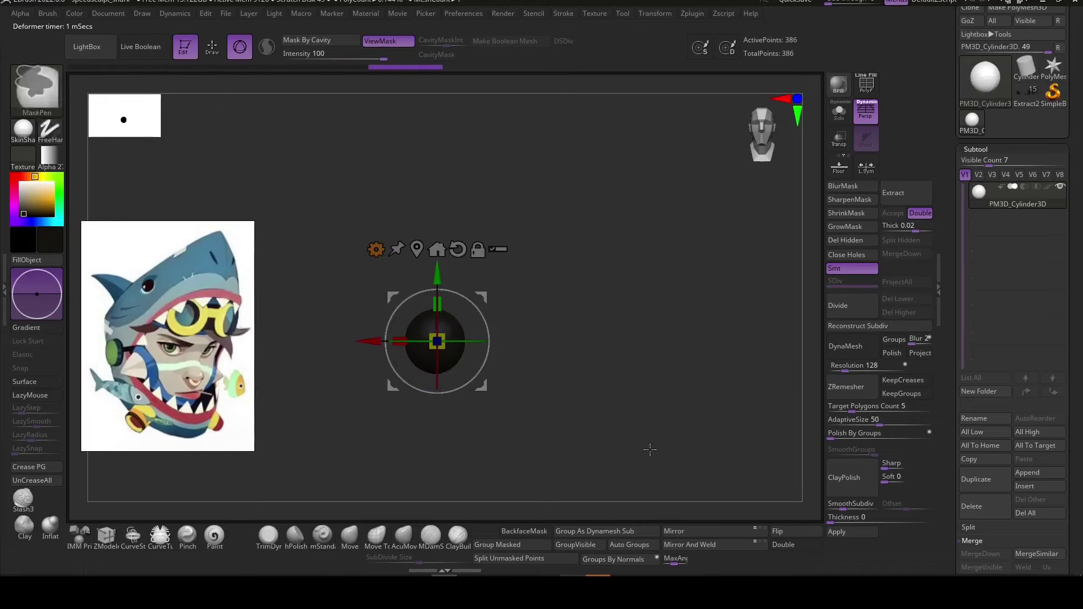
{"action": "left_click_drag", "start_coordinate": [476, 342], "coordinate": [541, 341]}
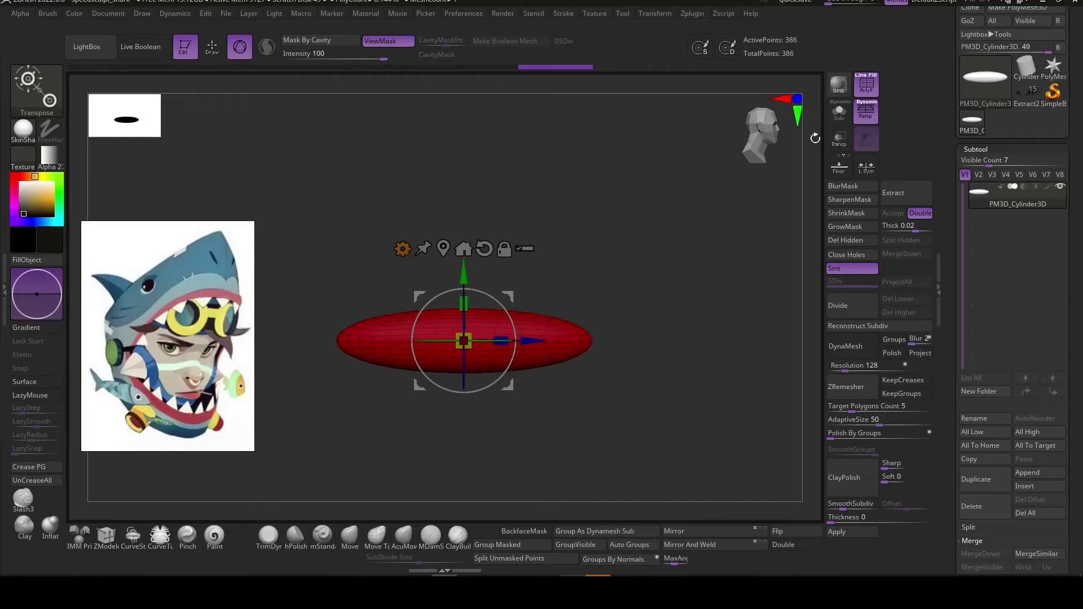
{"action": "left_click_drag", "start_coordinate": [674, 308], "coordinate": [544, 377]}
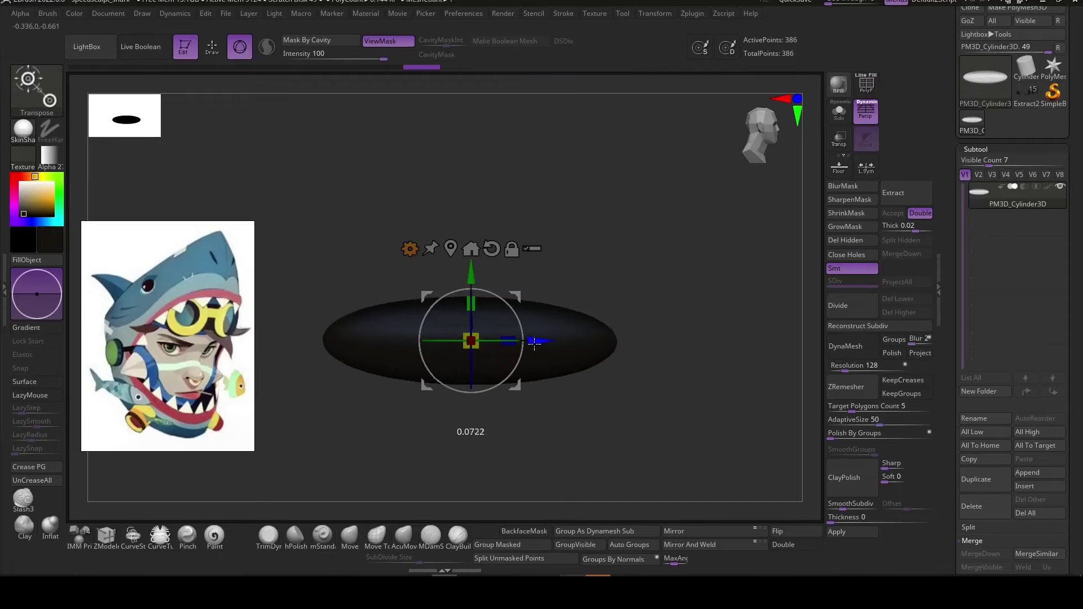
{"action": "left_click_drag", "start_coordinate": [527, 341], "coordinate": [547, 340]}
{"action": "left_click", "coordinate": [404, 535]}
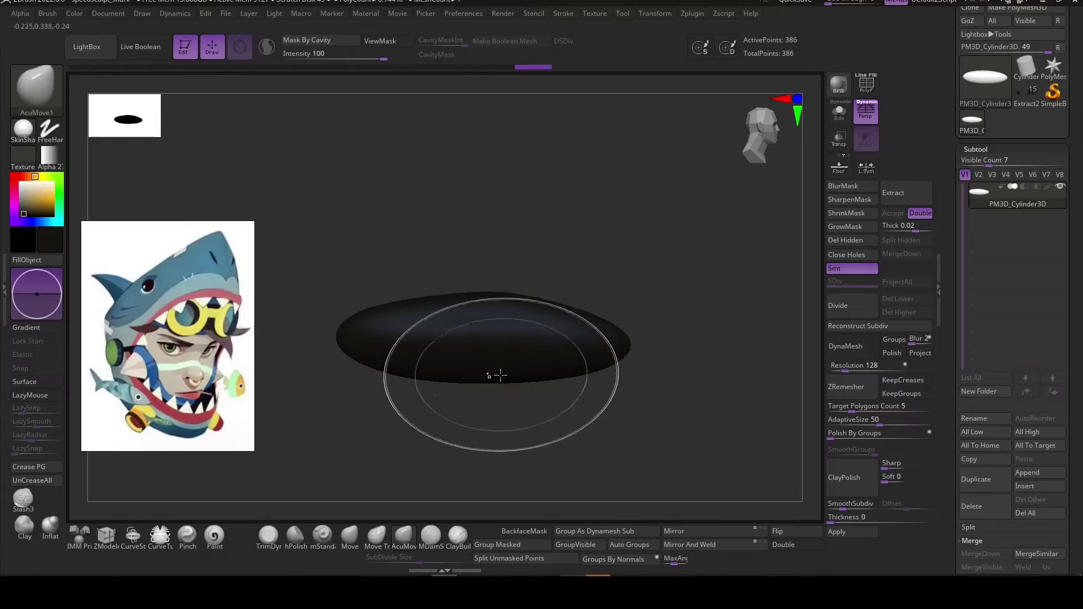
{"action": "left_click_drag", "start_coordinate": [351, 335], "coordinate": [309, 339]}
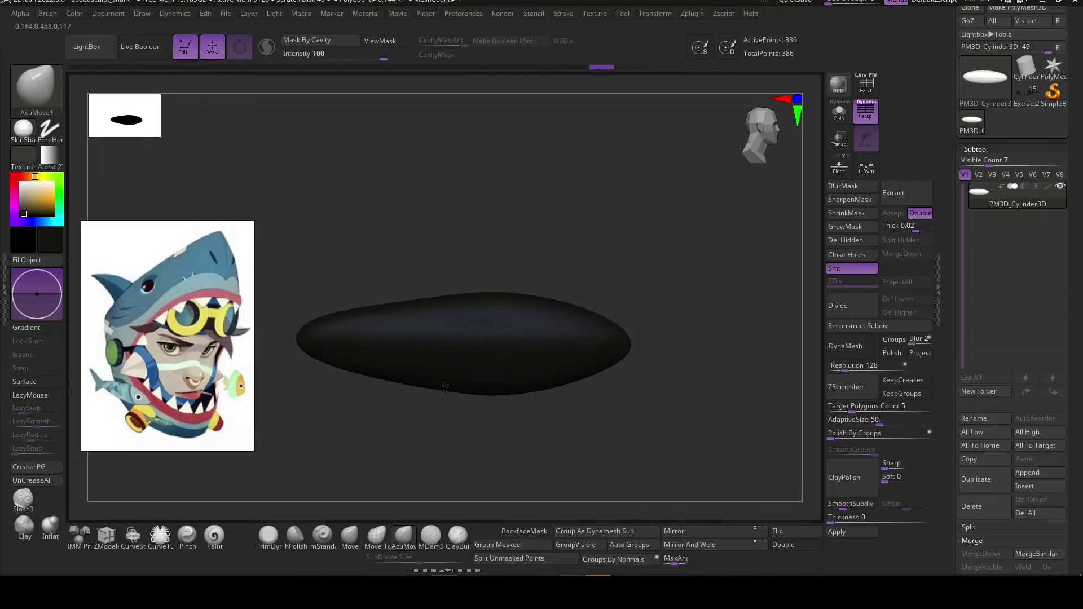
Color the fish body light blue and merge in a tail fin made from a pulled-out copy.
{"action": "key", "text": "c"}
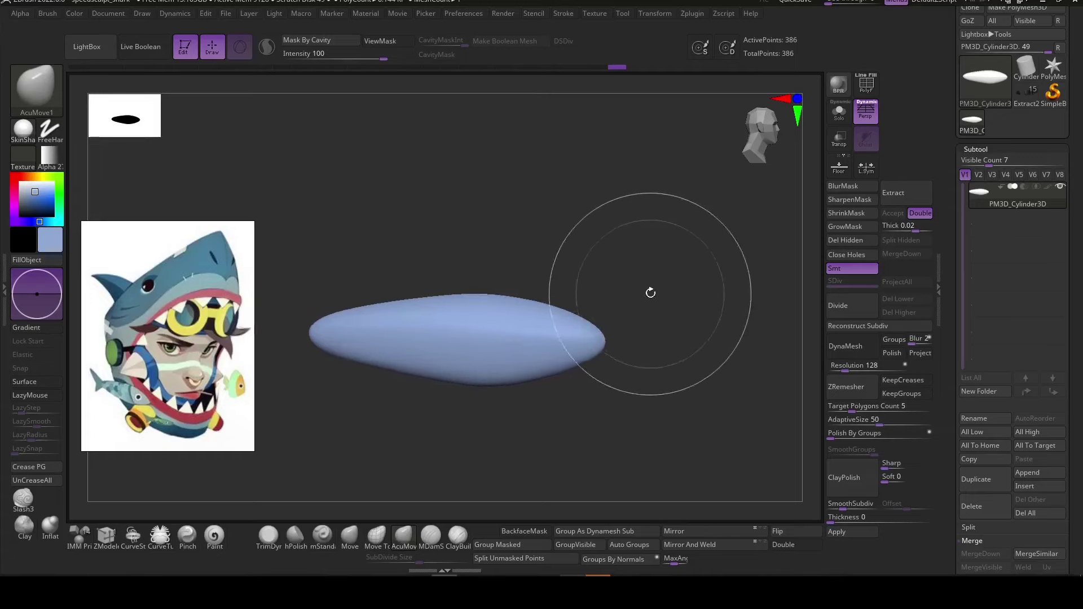
{"action": "key", "text": "w"}
{"action": "left_click_drag", "start_coordinate": [520, 338], "coordinate": [280, 316], "text": "ctrl"}
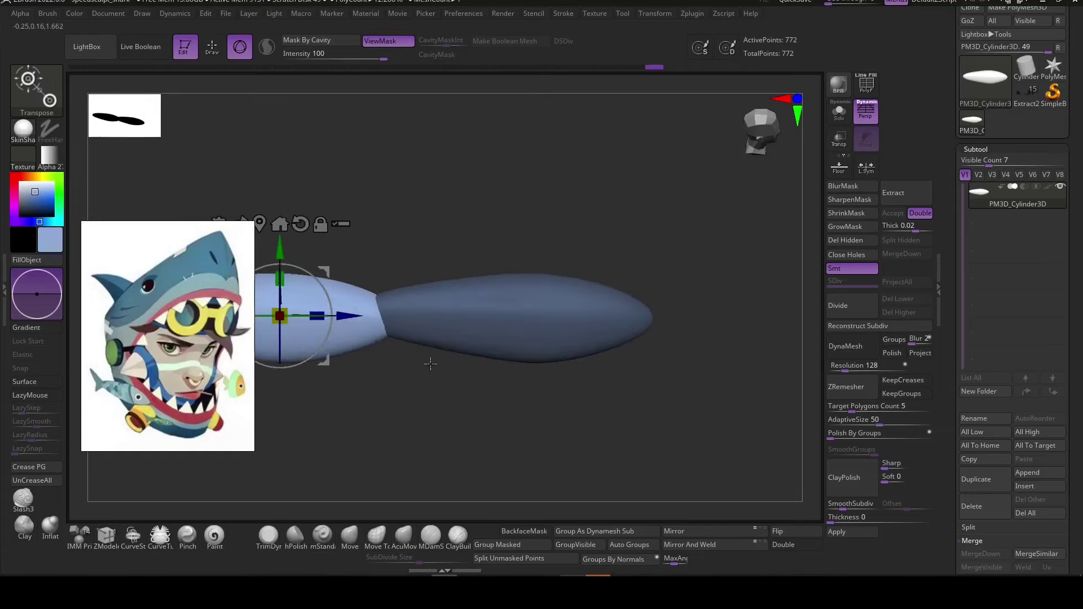
{"action": "left_click_drag", "start_coordinate": [430, 364], "coordinate": [507, 319]}
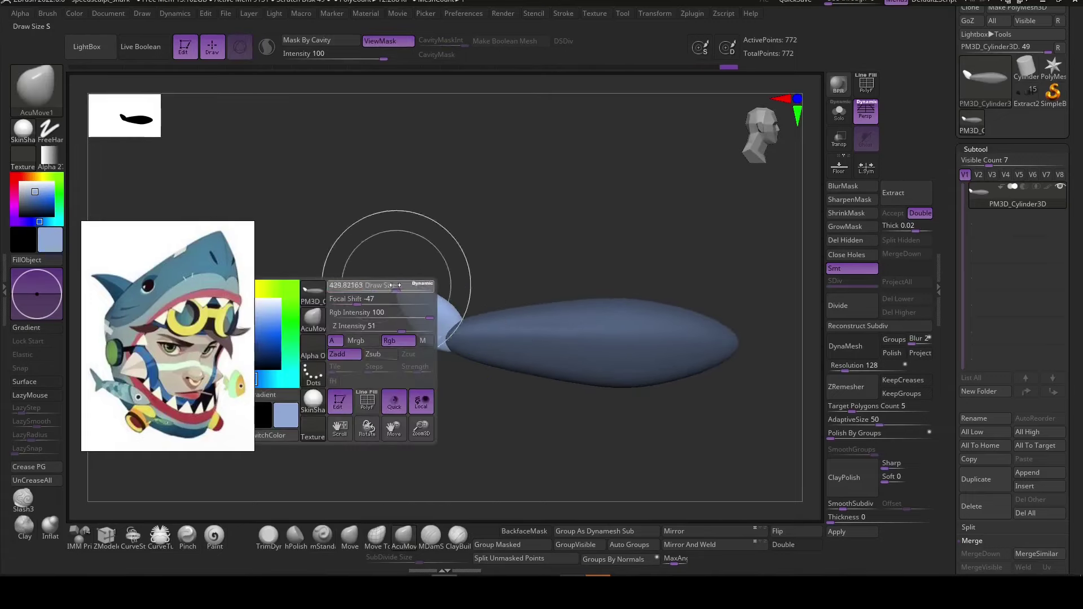
{"action": "key", "text": "q"}
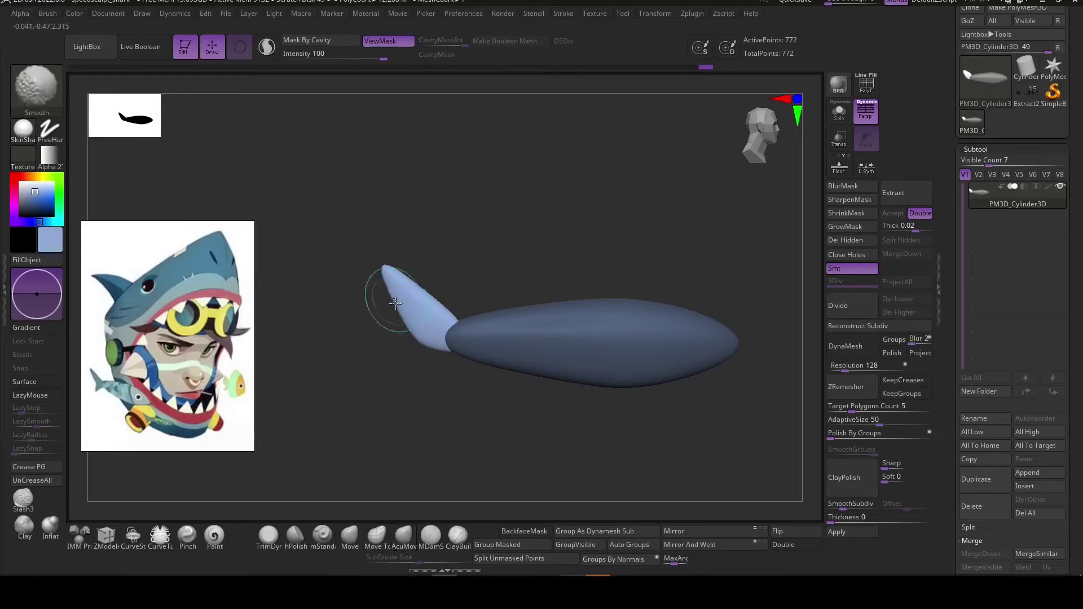
{"action": "left_click_drag", "start_coordinate": [389, 367], "coordinate": [381, 374], "text": "ctrl"}
{"action": "key", "text": "w"}
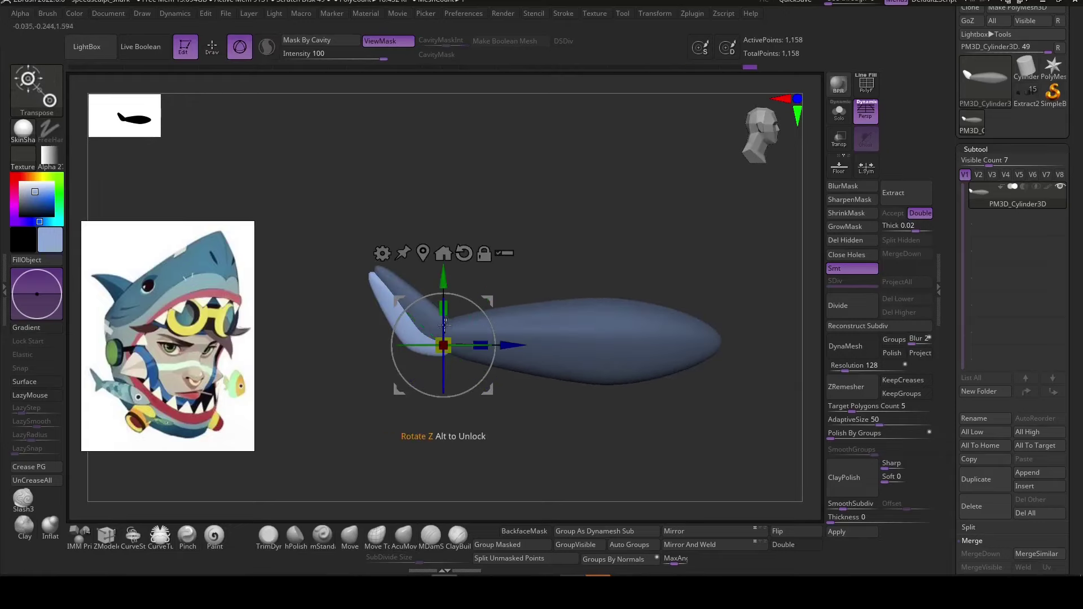
{"action": "left_click_drag", "start_coordinate": [462, 346], "coordinate": [499, 432]}
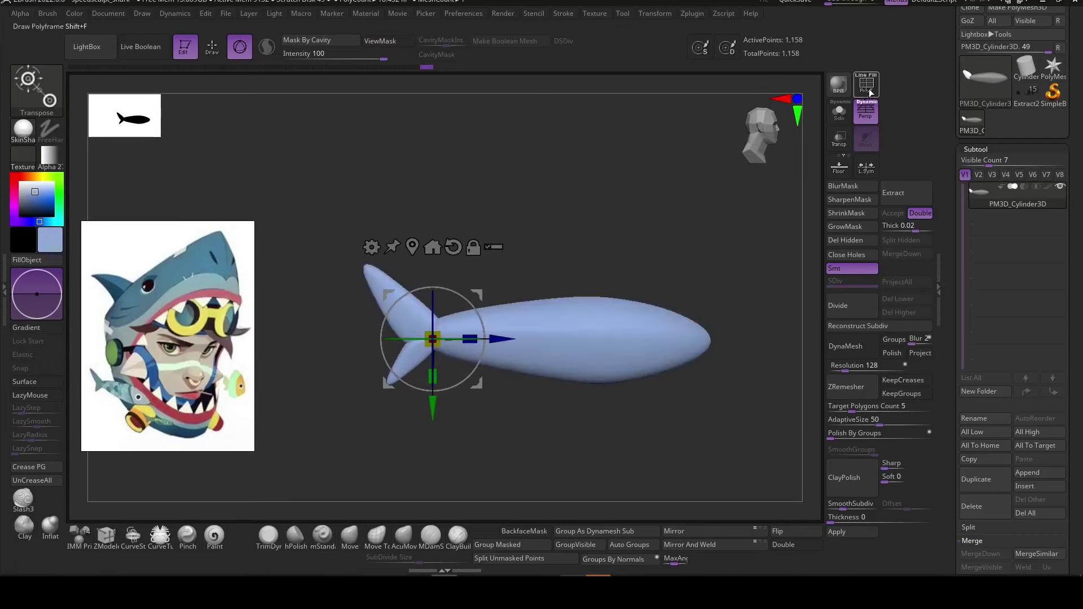
Show polygroups and wireframe on the fish and pick a curve-based cutting brush.
{"action": "key", "text": "shift+f"}
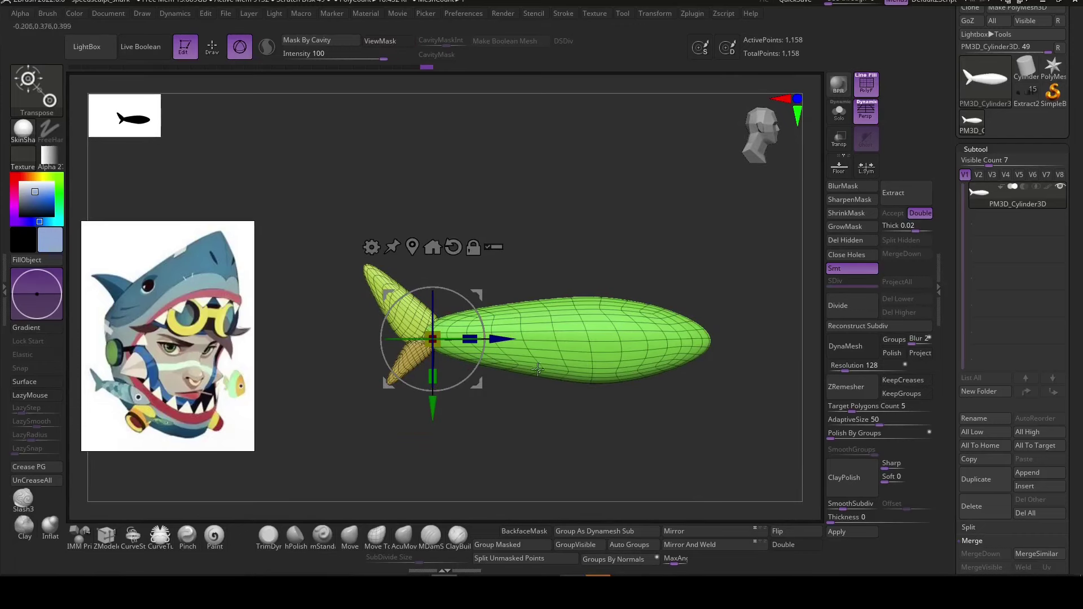
{"action": "key", "text": "b"}
{"action": "left_click", "coordinate": [431, 151]}
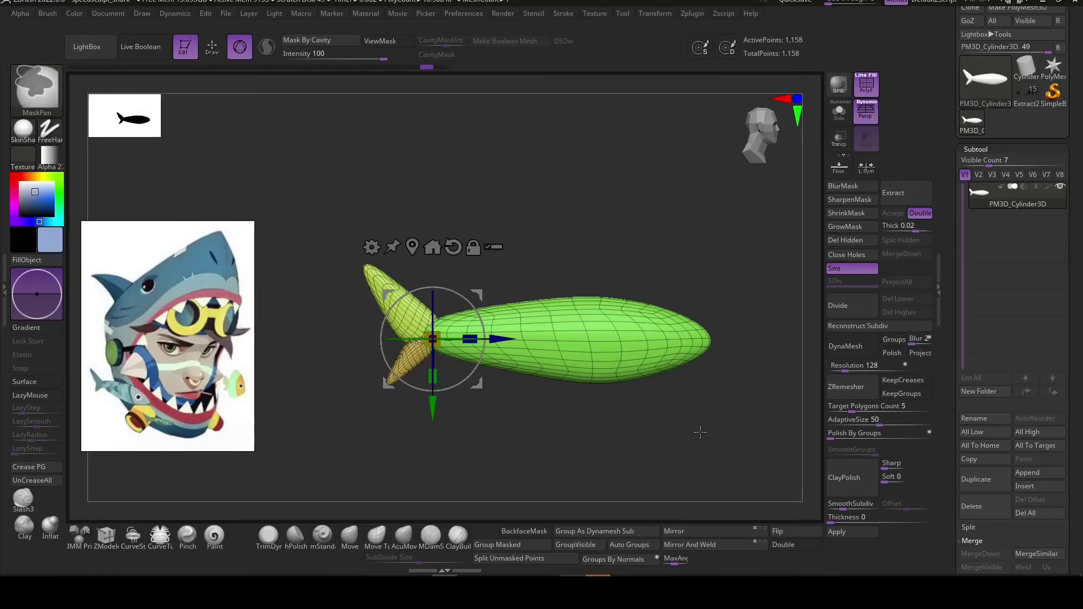
{"action": "key", "text": "b"}
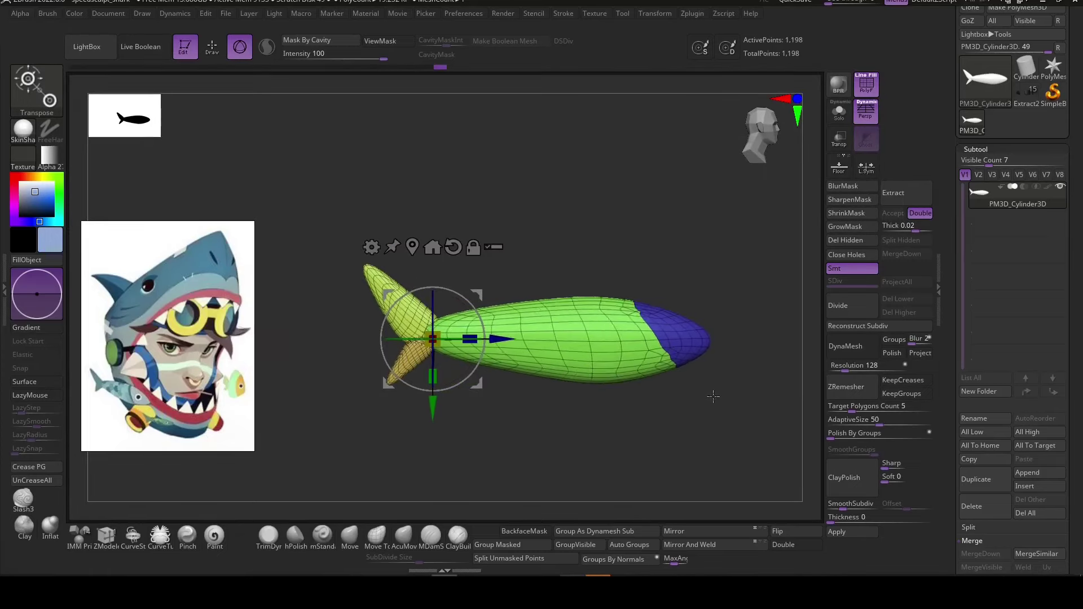
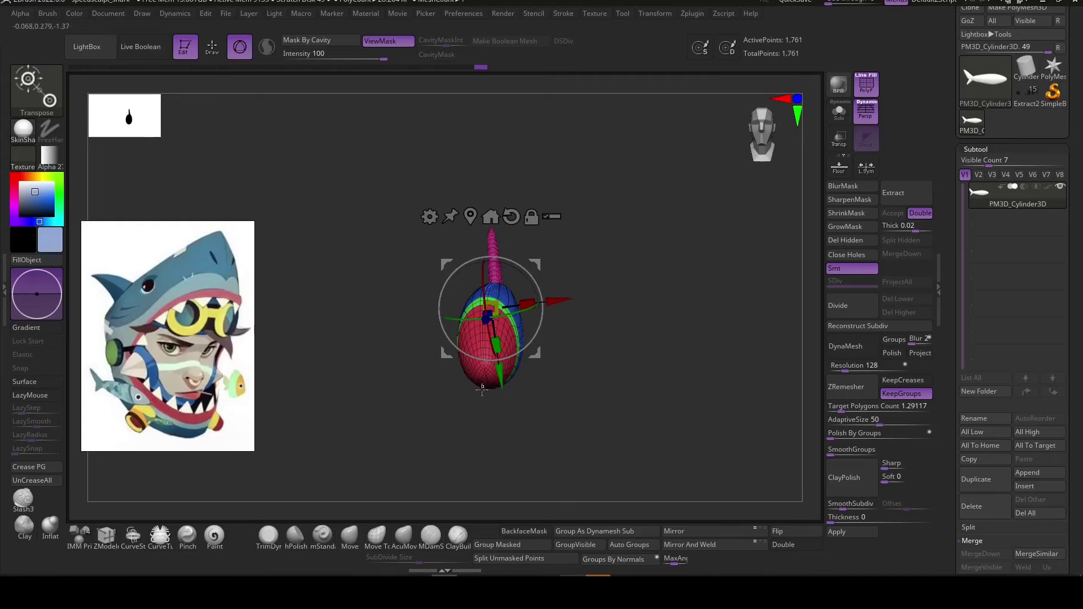
Reposition the fish's green band with Transpose and AcuMove, then subdivide the fish once.
{"action": "left_click_drag", "start_coordinate": [703, 442], "coordinate": [695, 448], "text": "shift"}
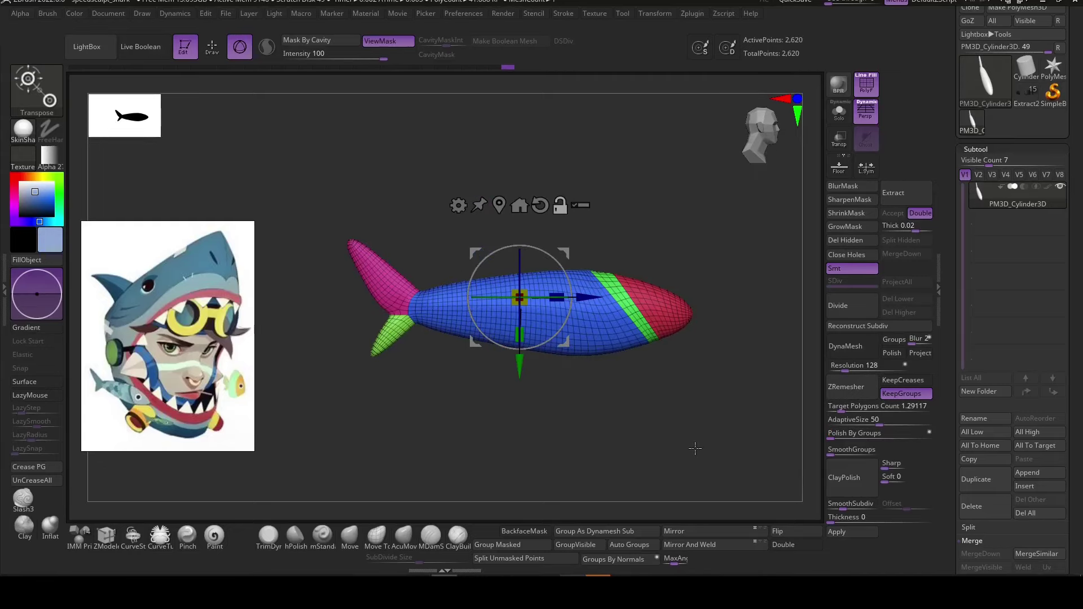
{"action": "left_click", "coordinate": [376, 535]}
{"action": "left_click", "coordinate": [404, 534]}
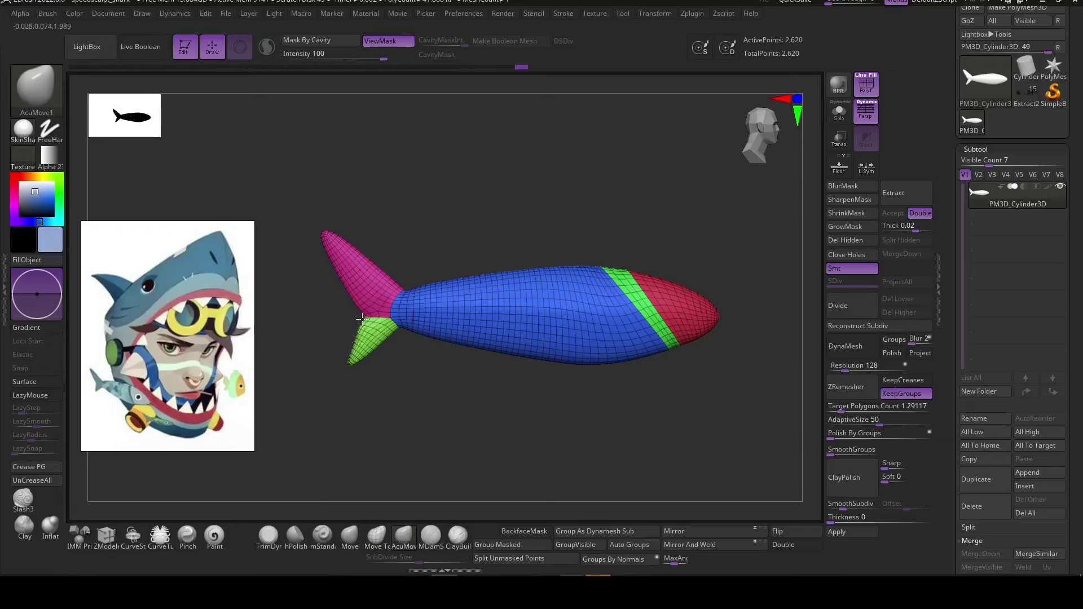
{"action": "key", "text": "w"}
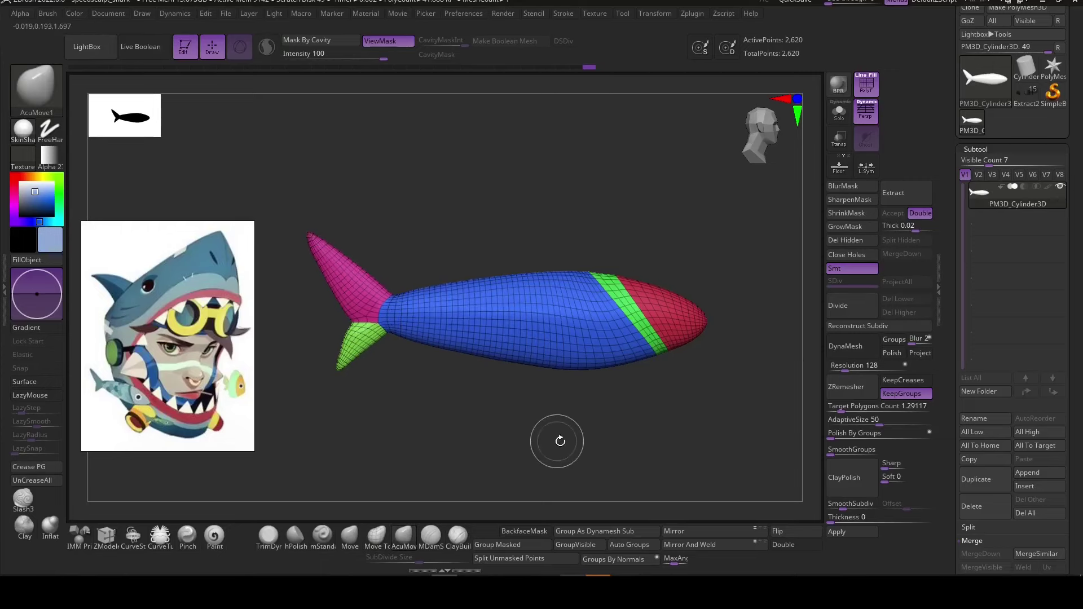
{"action": "left_click", "coordinate": [623, 304], "text": "ctrl"}
{"action": "key", "text": "q"}
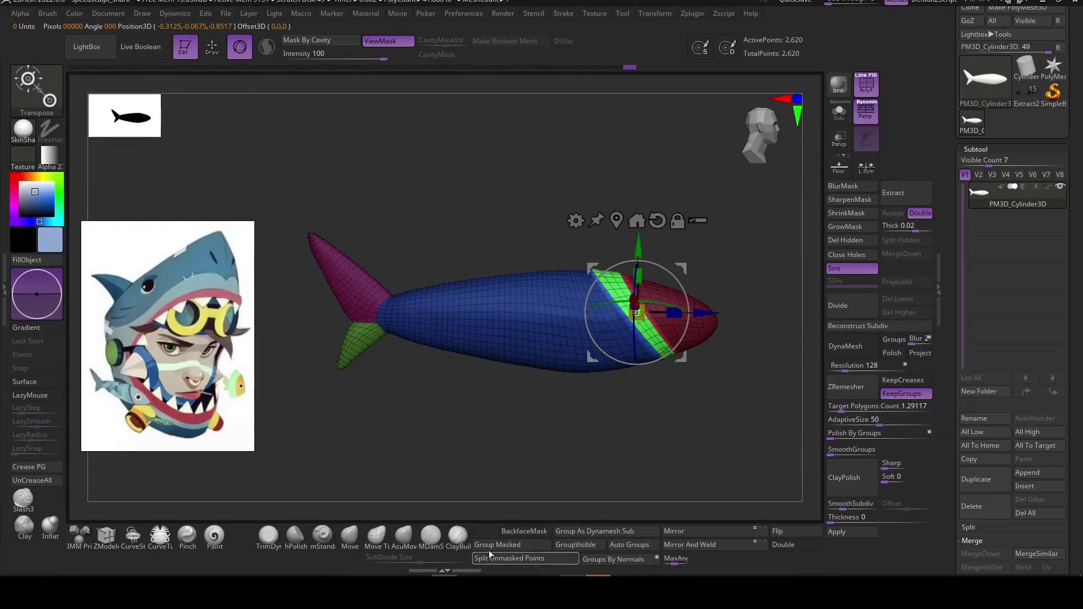
{"action": "mouse_move", "coordinate": [564, 407]}
{"action": "left_mouse_down"}
{"action": "mouse_move", "coordinate": [645, 452]}
{"action": "mouse_move", "coordinate": [648, 435]}
{"action": "left_mouse_up"}
{"action": "key", "text": "ctrl+d"}
{"action": "key", "text": "ctrl+d"}
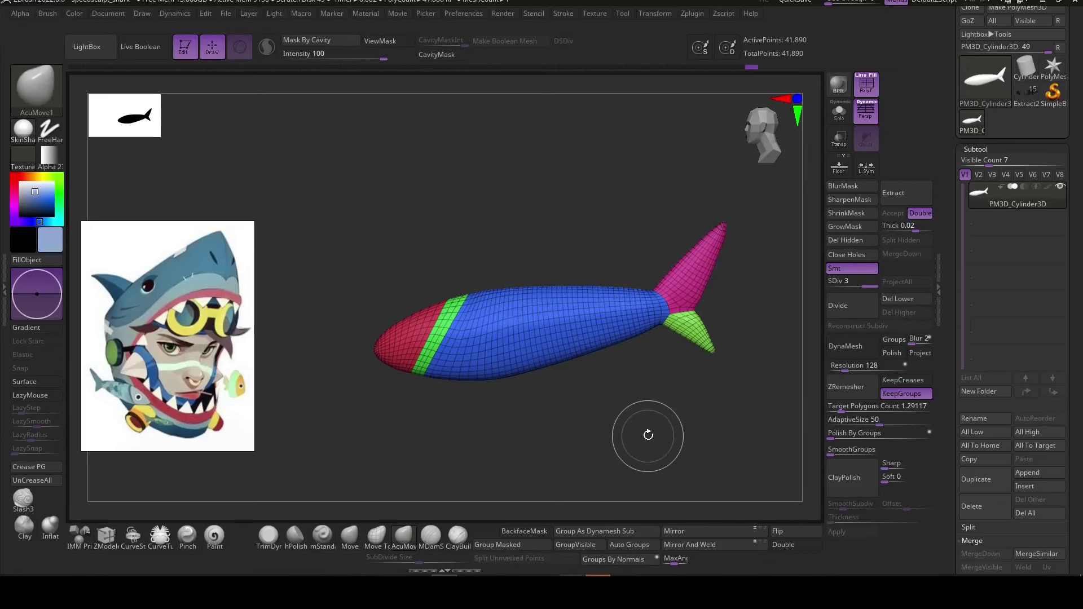
Hide the polygroup wireframe, subdivide to a fourth level, and slice off the tail.
{"action": "key", "text": "shift+f"}
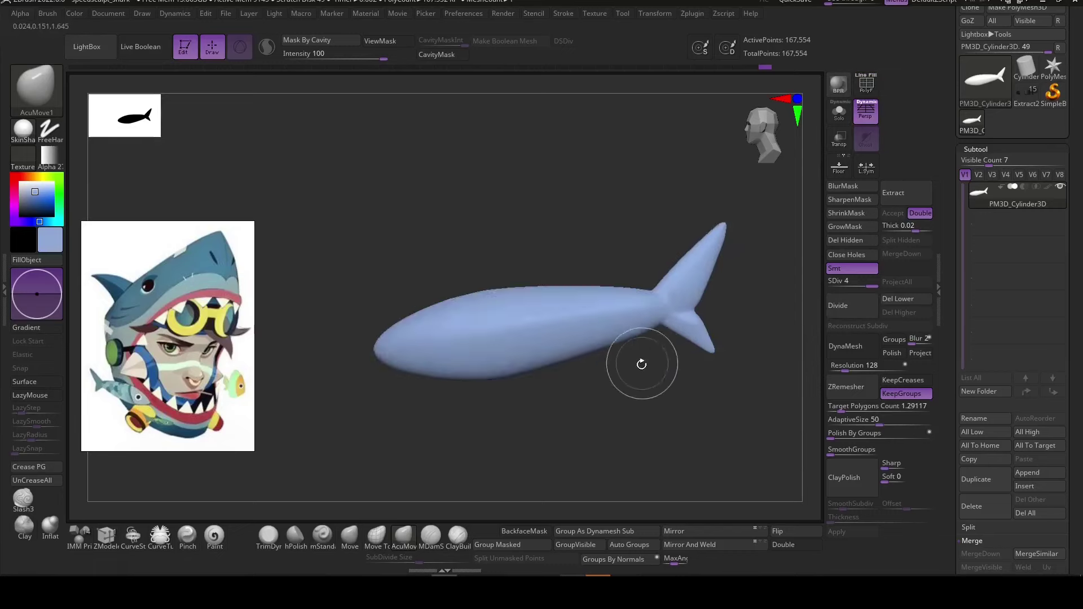
{"action": "key", "text": "ctrl+d"}
{"action": "key", "text": "space"}
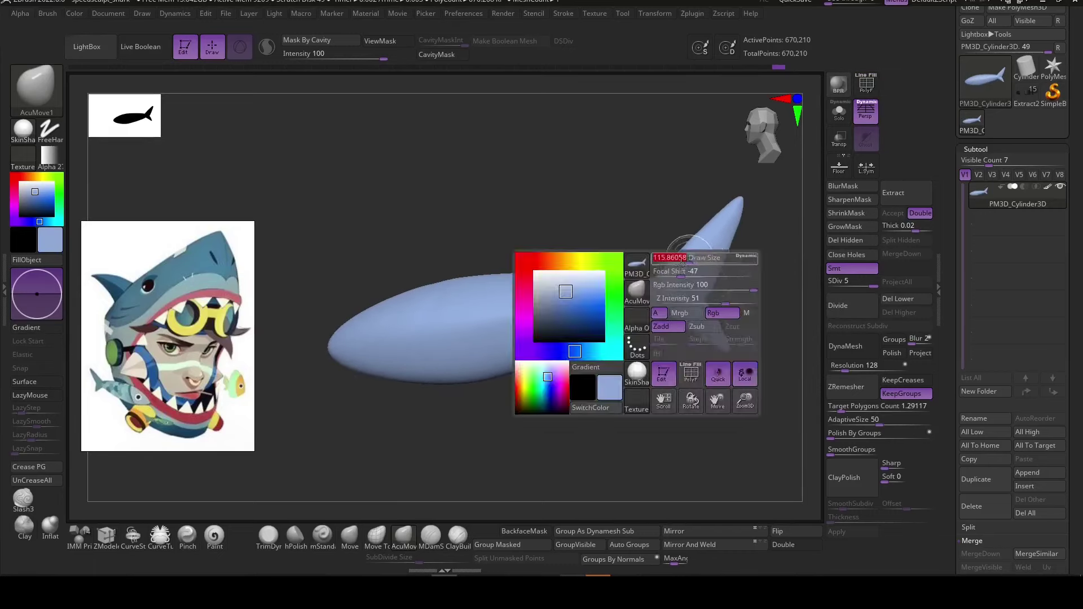
{"action": "left_click_drag", "start_coordinate": [626, 389], "coordinate": [628, 277], "text": "ctrl+shift"}
Isolate the tail section, fill it with dark blue, and show the whole fish.
{"action": "left_click", "coordinate": [37, 87]}
{"action": "left_click", "coordinate": [109, 96]}
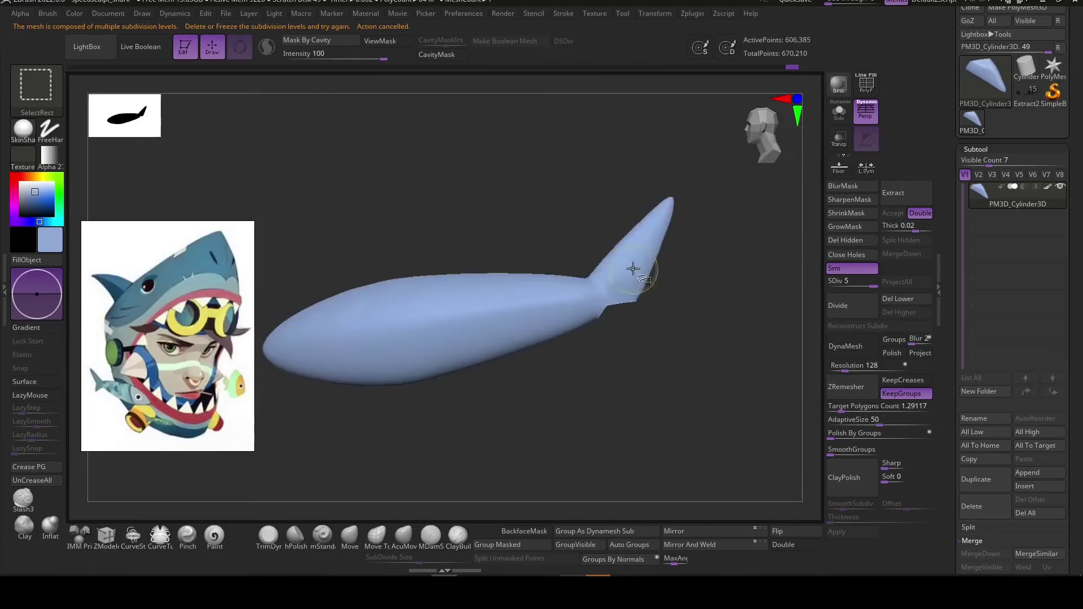
{"action": "left_click", "coordinate": [670, 310], "text": "ctrl+shift"}
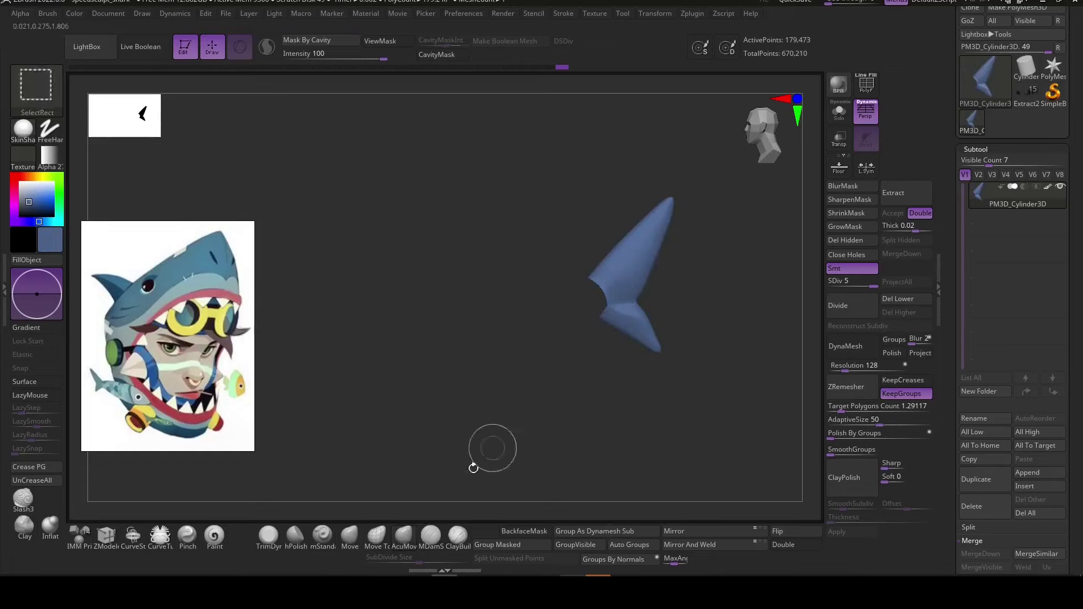
{"action": "key", "text": "b"}
{"action": "key", "text": "m"}
{"action": "key", "text": "d"}
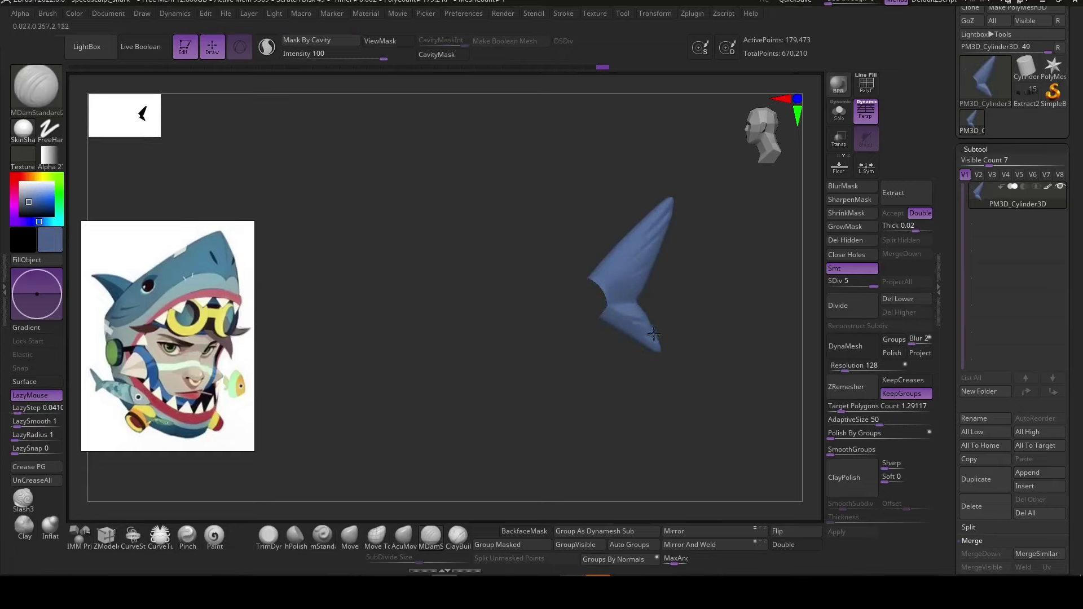
{"action": "left_click", "coordinate": [689, 305], "text": "ctrl+shift"}
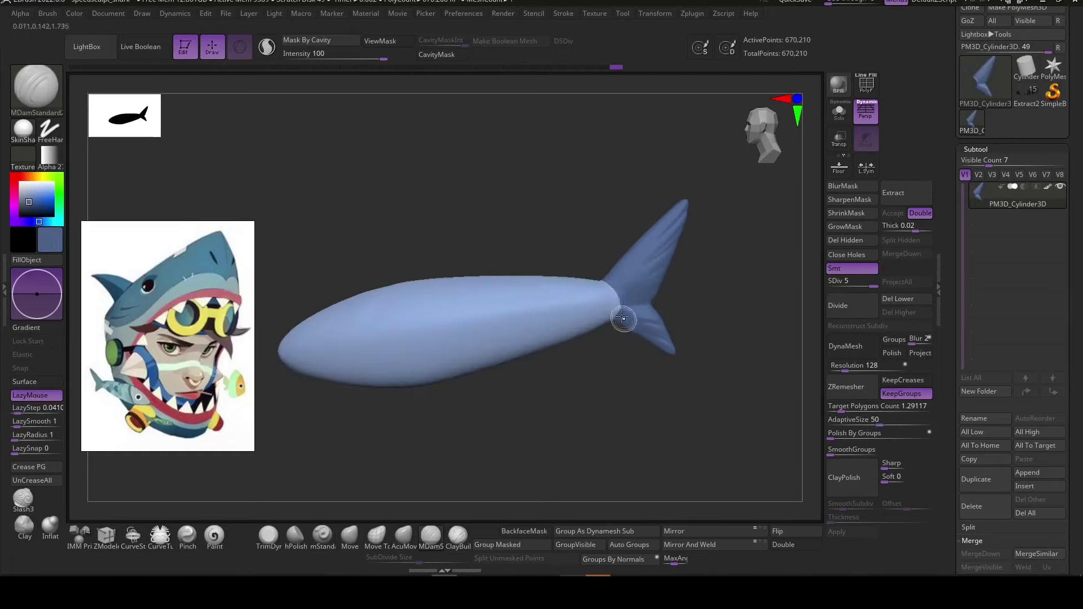
Slice a diagonal band across the body, isolate the mid-body section, then unhide all groups.
{"action": "left_click_drag", "start_coordinate": [333, 346], "coordinate": [338, 418], "text": "ctrl+shift"}
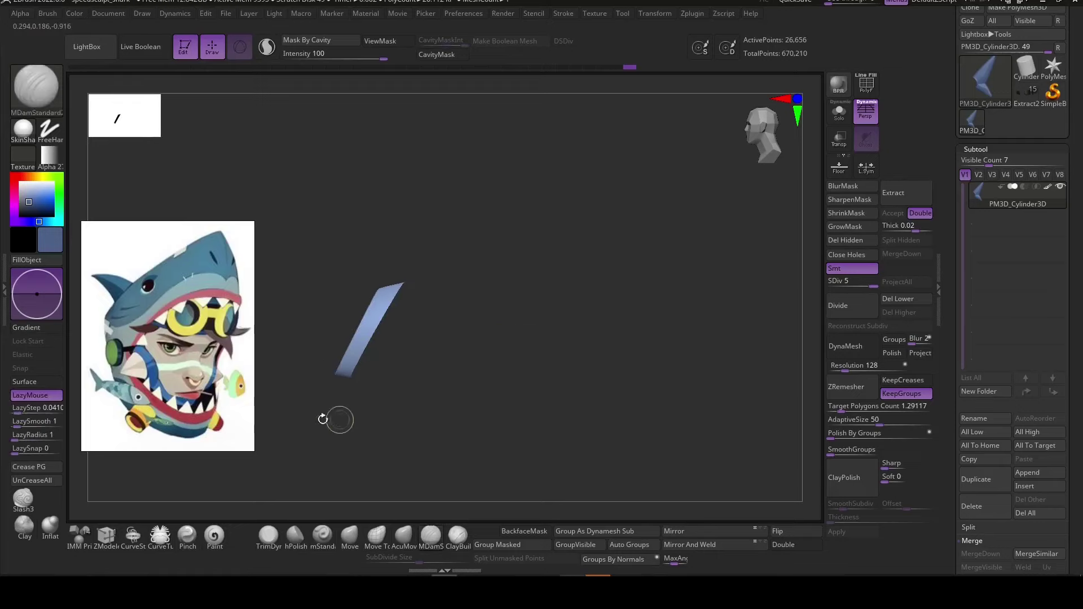
{"action": "left_click", "coordinate": [339, 418], "text": "ctrl+shift"}
{"action": "left_click", "coordinate": [537, 363], "text": "ctrl+shift"}
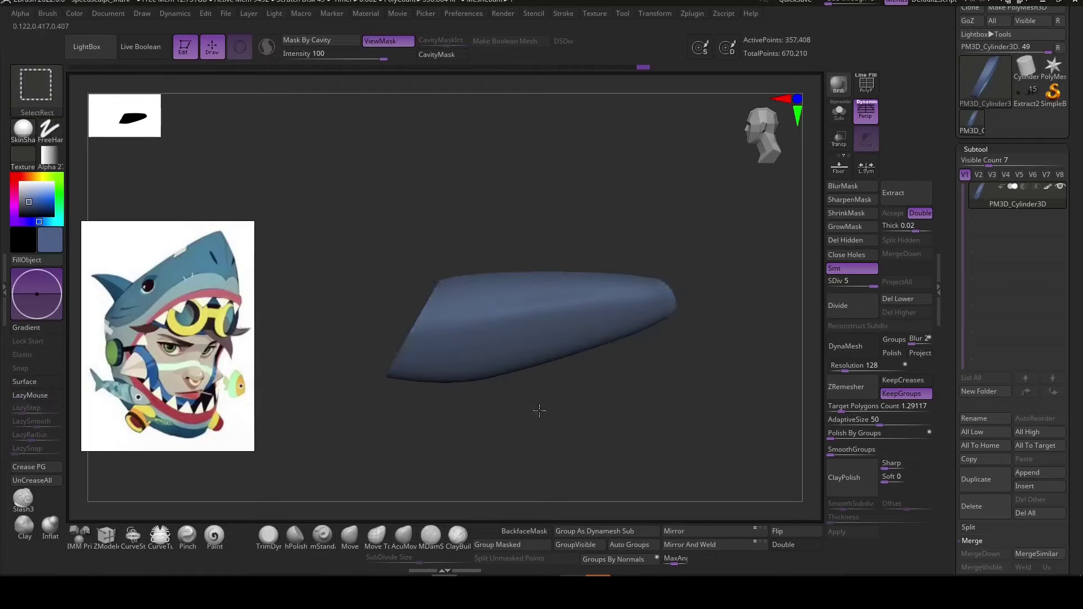
{"action": "left_click_drag", "start_coordinate": [536, 428], "coordinate": [633, 429], "text": "ctrl+shift"}
{"action": "left_click", "coordinate": [614, 355], "text": "ctrl+shift"}
{"action": "left_click", "coordinate": [611, 394], "text": "ctrl+shift"}
{"action": "left_click_drag", "start_coordinate": [652, 302], "coordinate": [665, 440], "text": "alt"}
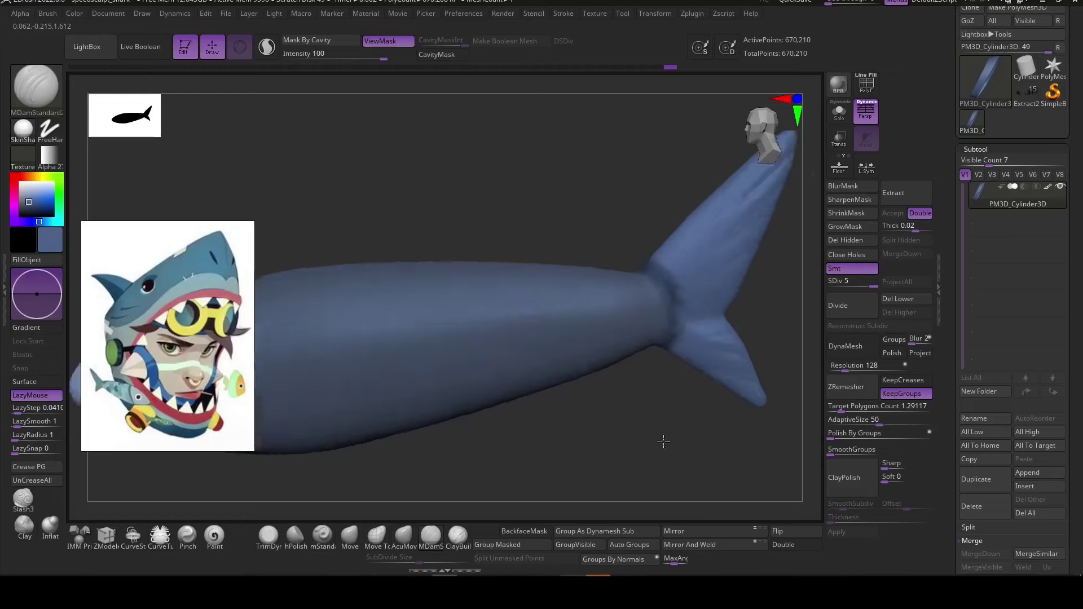
{"action": "key", "text": "space"}
{"action": "right_click_drag", "start_coordinate": [592, 353], "coordinate": [591, 239]}
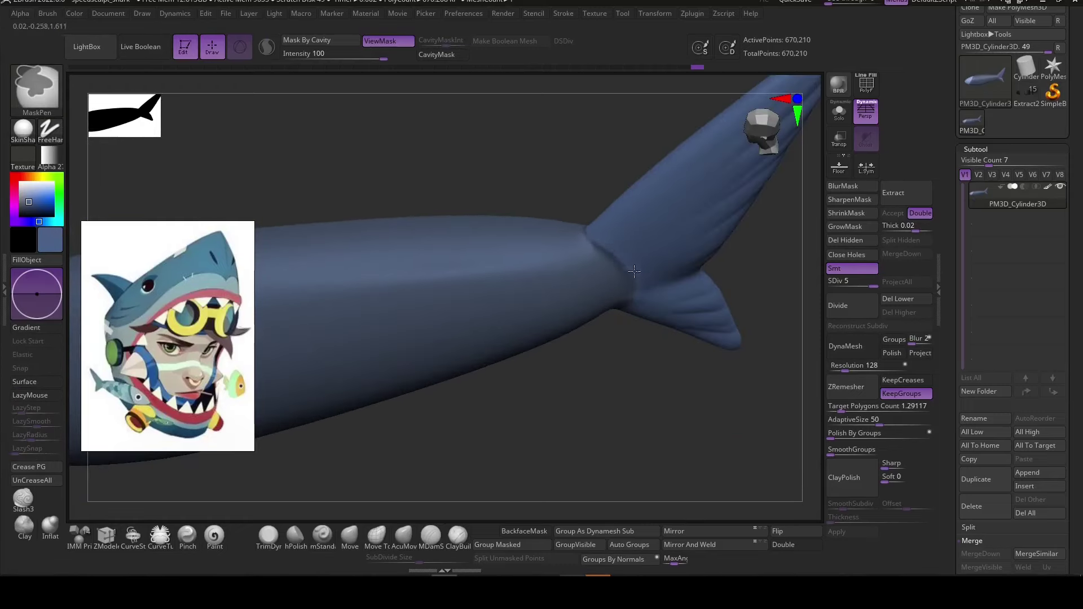
Select the Paint brush with the DragRect stroke.
{"action": "right_click_drag", "start_coordinate": [634, 272], "coordinate": [624, 387]}
{"action": "key", "text": "space"}
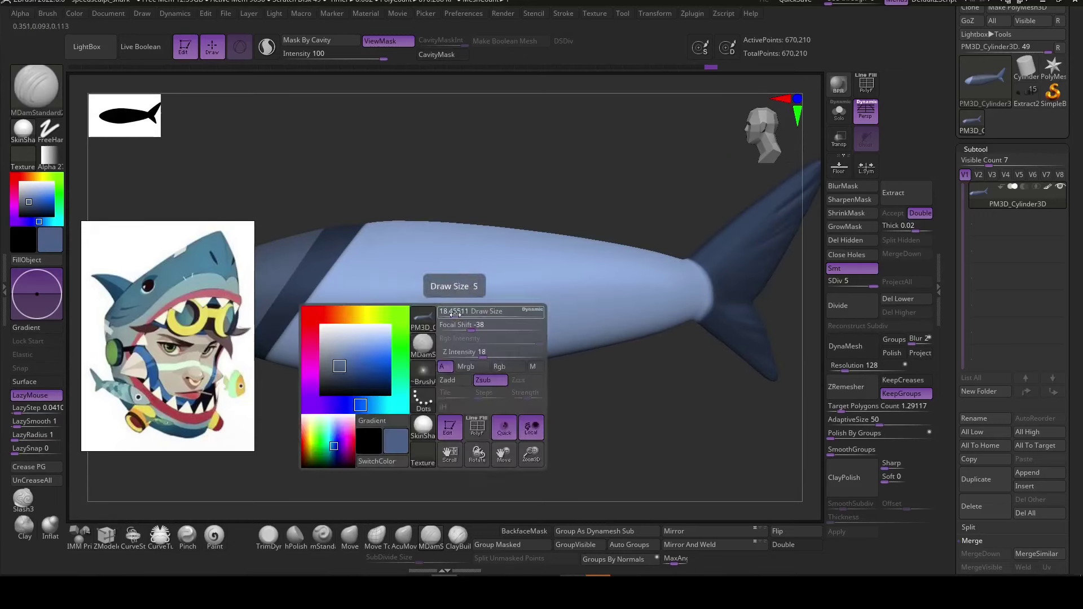
{"action": "left_click", "coordinate": [214, 535]}
{"action": "left_click", "coordinate": [589, 406]}
{"action": "left_click", "coordinate": [693, 479]}
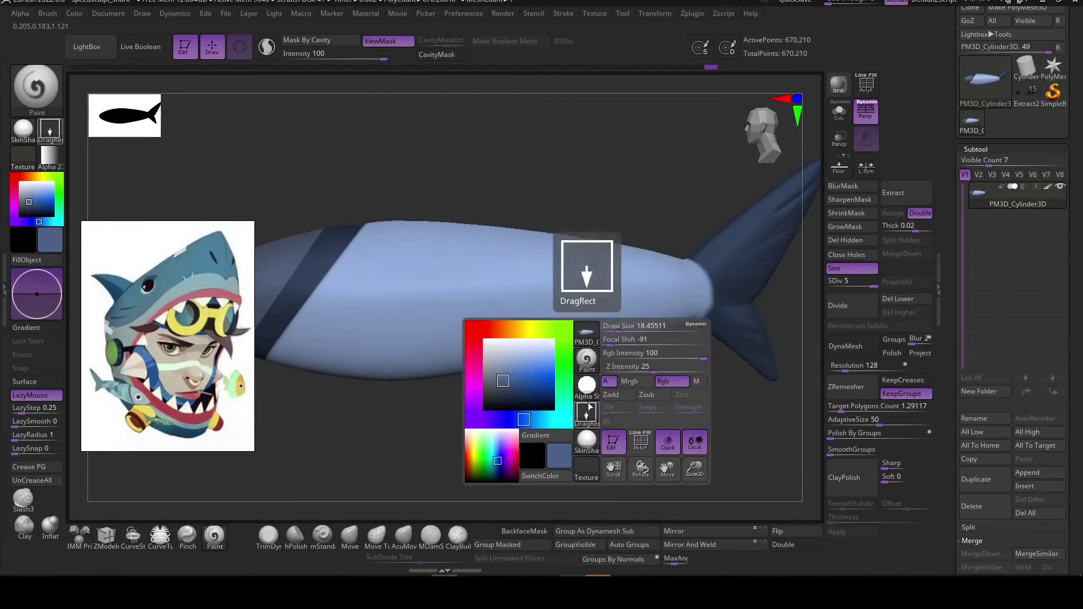
{"action": "left_click_drag", "start_coordinate": [464, 447], "coordinate": [444, 445]}
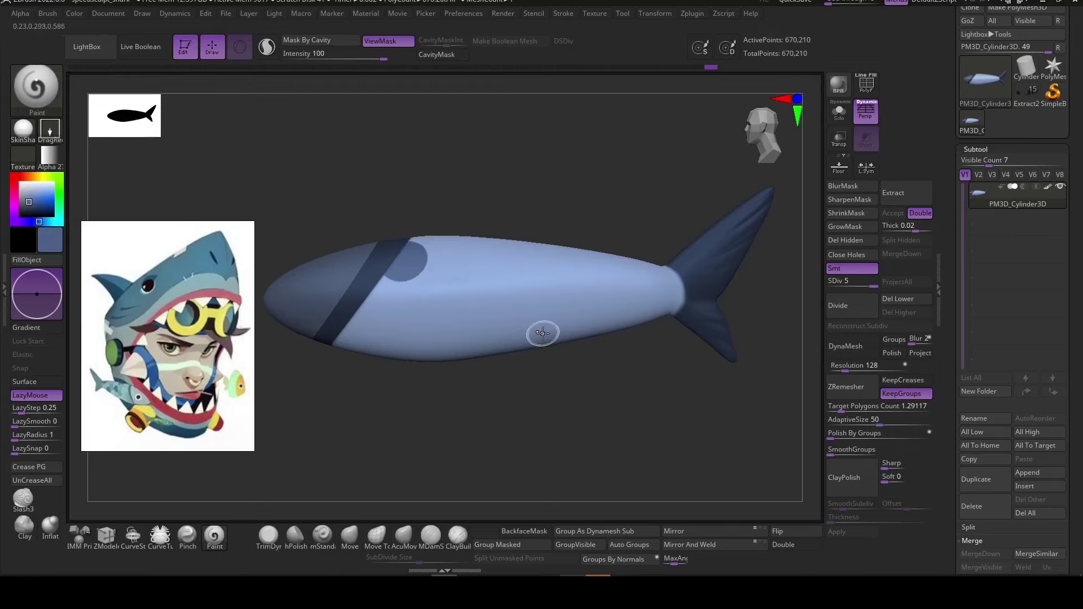
Stamp pale round spots on the body and near the tail in a paler colour.
{"action": "left_click", "coordinate": [31, 188]}
{"action": "left_click_drag", "start_coordinate": [396, 285], "coordinate": [397, 323]}
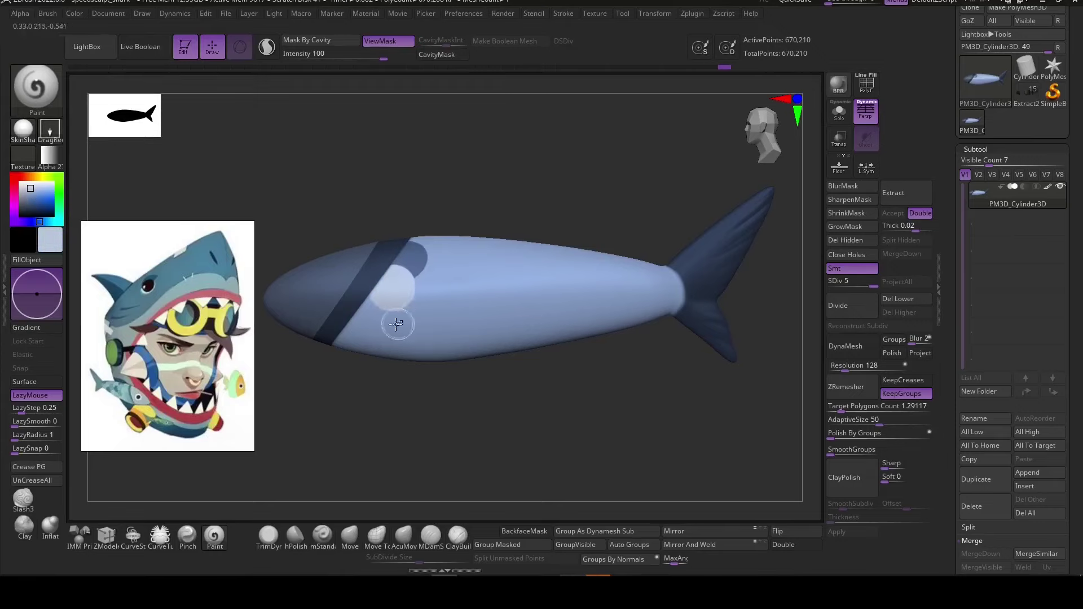
{"action": "left_click", "coordinate": [666, 293]}
{"action": "key", "text": "l"}
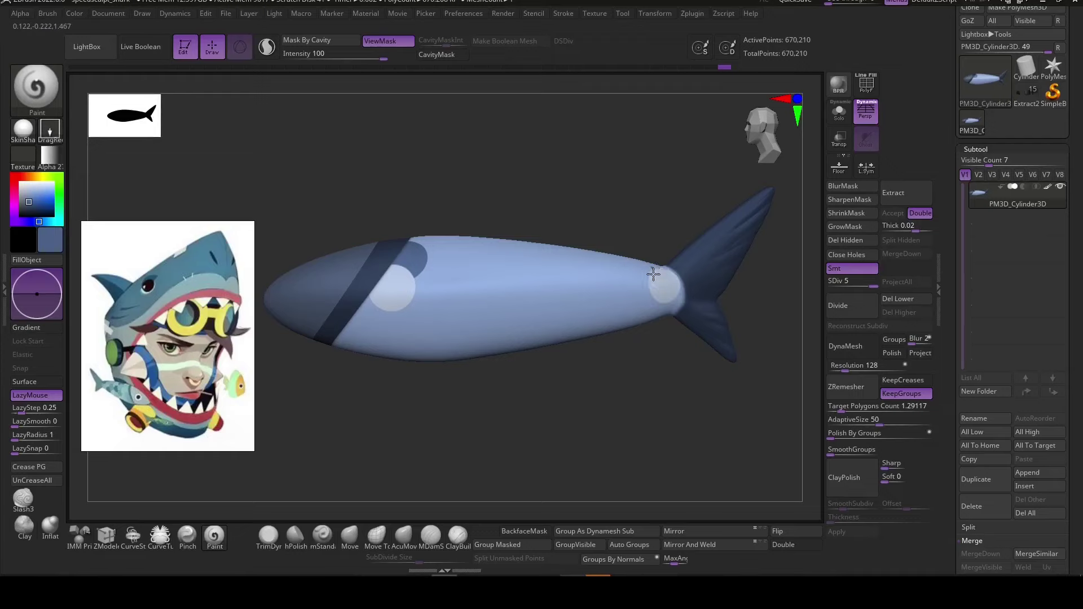
{"action": "left_click_drag", "start_coordinate": [648, 333], "coordinate": [643, 368]}
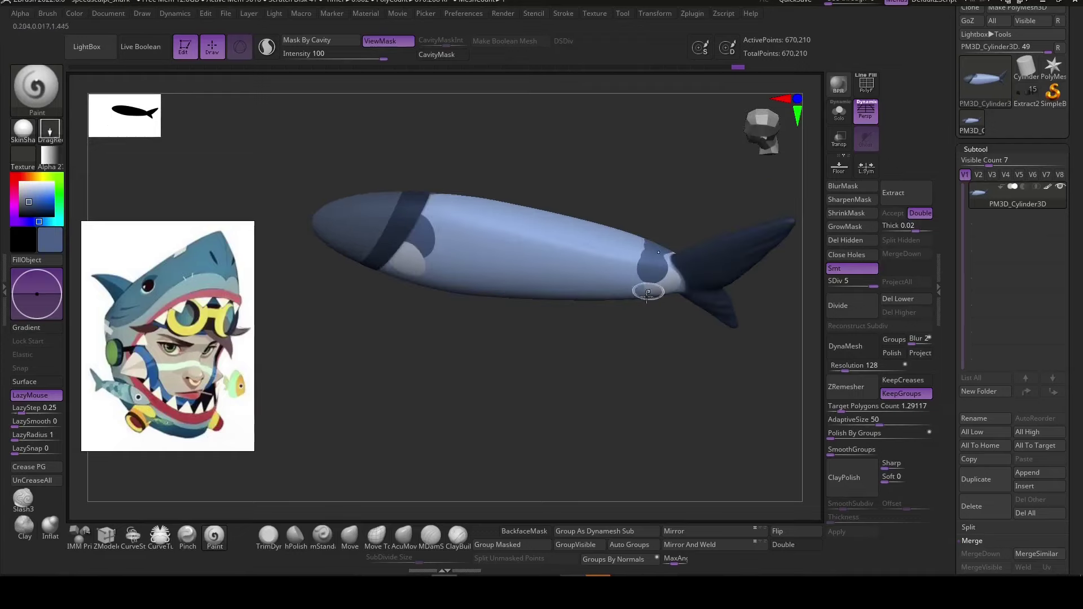
{"action": "left_click_drag", "start_coordinate": [648, 304], "coordinate": [671, 322]}
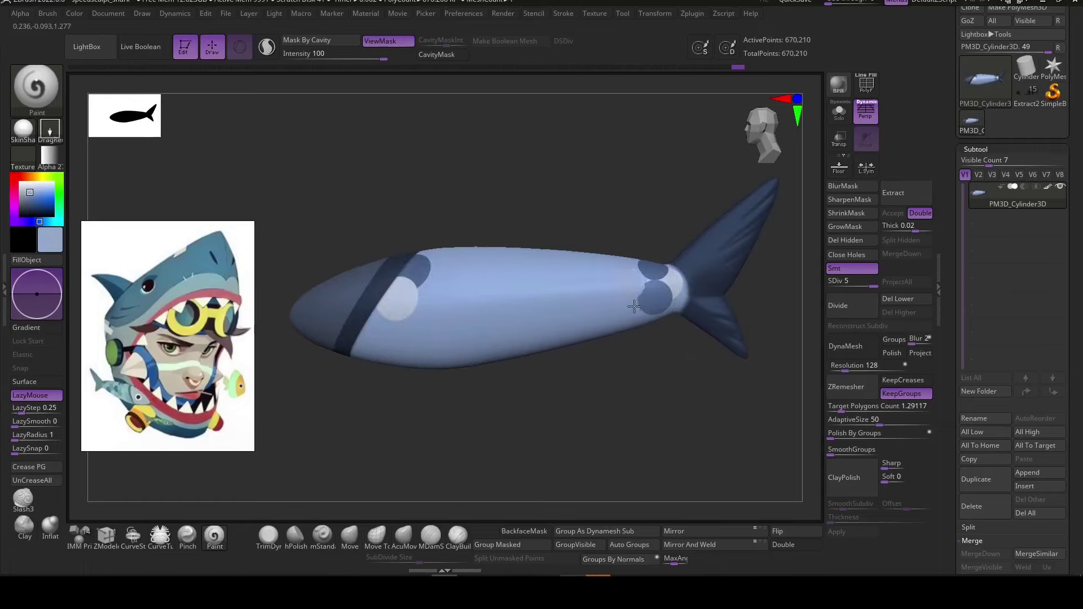
{"action": "left_click_drag", "start_coordinate": [631, 319], "coordinate": [638, 317]}
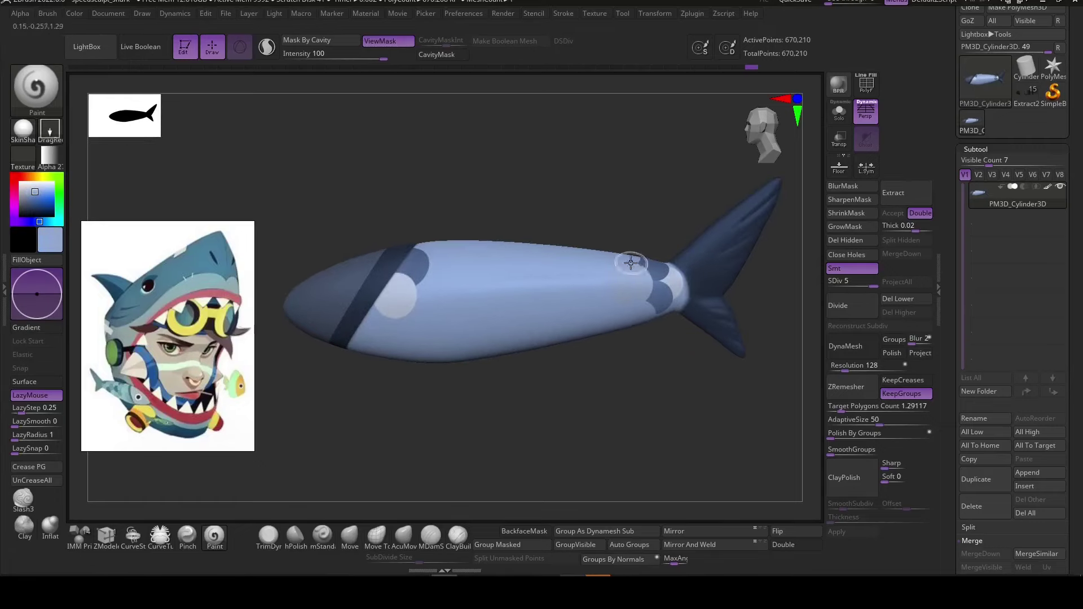
{"action": "mouse_move", "coordinate": [571, 299]}
{"action": "left_mouse_down"}
{"action": "mouse_move", "coordinate": [649, 264]}
{"action": "mouse_move", "coordinate": [656, 303]}
{"action": "left_mouse_up"}
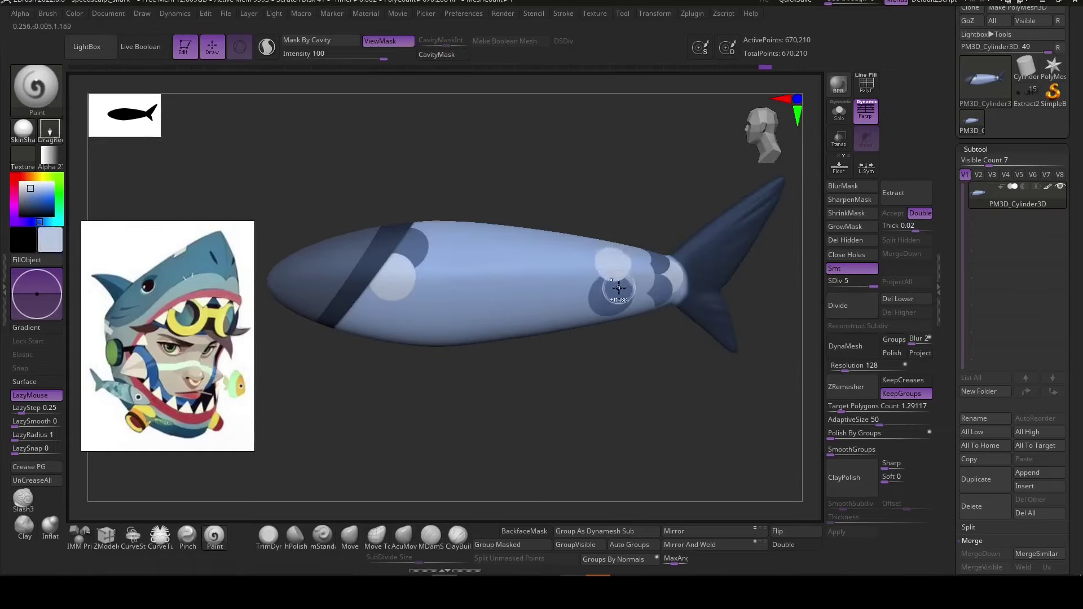
{"action": "mouse_move", "coordinate": [591, 322]}
{"action": "left_mouse_down"}
{"action": "mouse_move", "coordinate": [615, 348]}
{"action": "mouse_move", "coordinate": [598, 361]}
{"action": "mouse_move", "coordinate": [563, 342]}
{"action": "mouse_move", "coordinate": [587, 316]}
{"action": "left_mouse_up"}
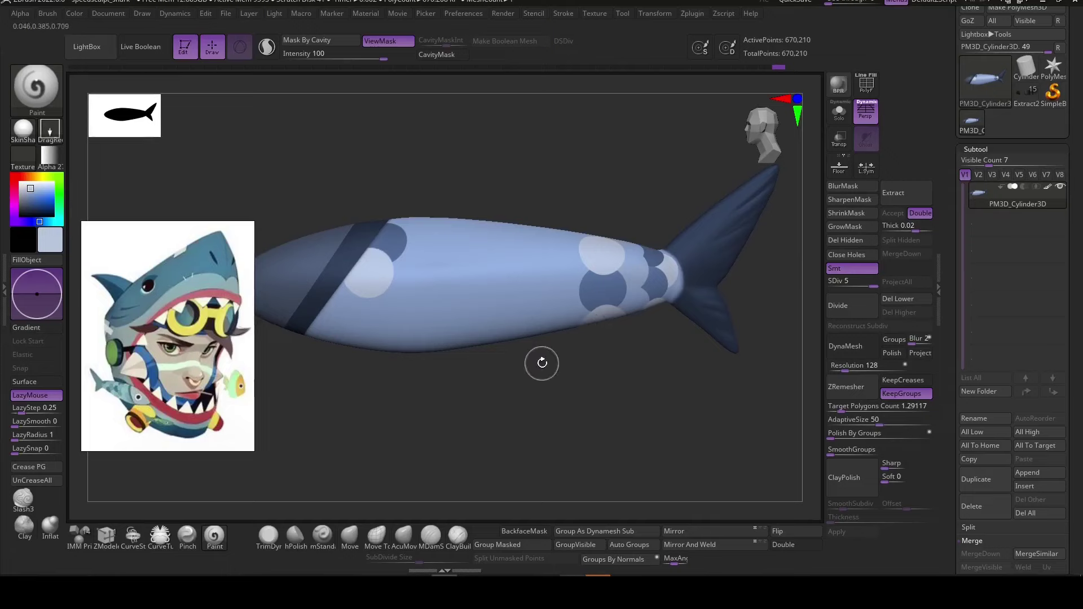
Try DragDot and Color Spray strokes, settle on Spray, and test-spray the fish.
{"action": "left_click", "coordinate": [52, 134]}
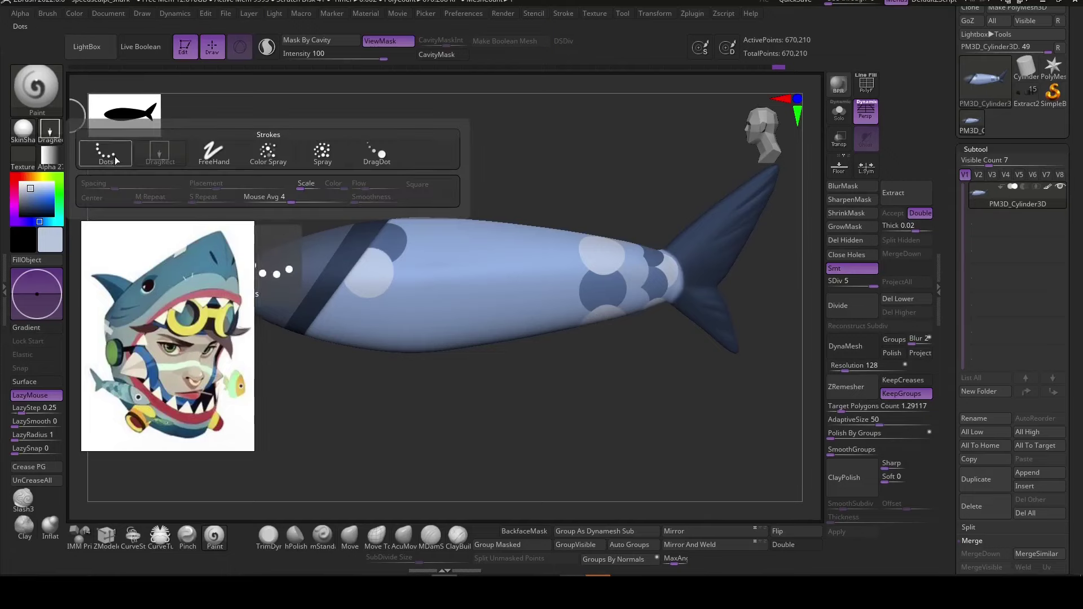
{"action": "left_click", "coordinate": [377, 152]}
{"action": "left_click", "coordinate": [51, 132]}
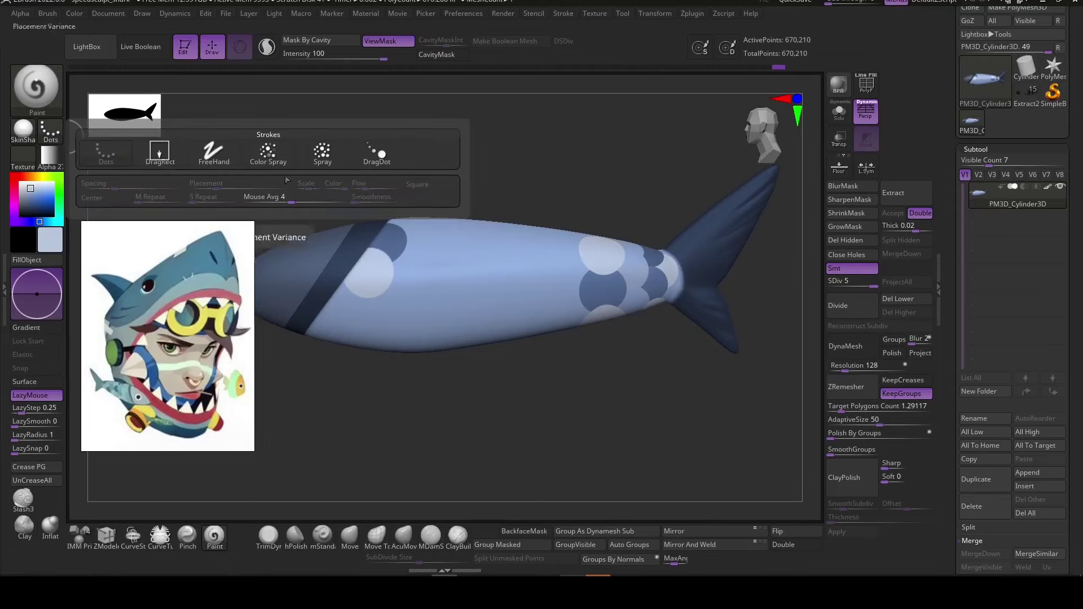
{"action": "left_click", "coordinate": [269, 151]}
{"action": "left_click", "coordinate": [49, 131]}
{"action": "left_click", "coordinate": [49, 131]}
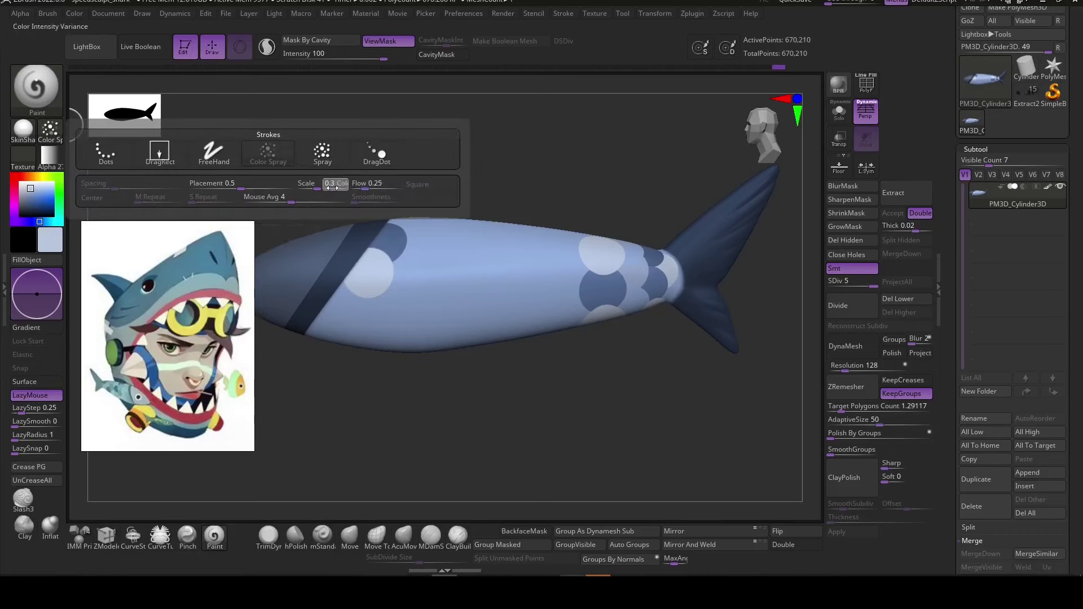
{"action": "left_click", "coordinate": [50, 133]}
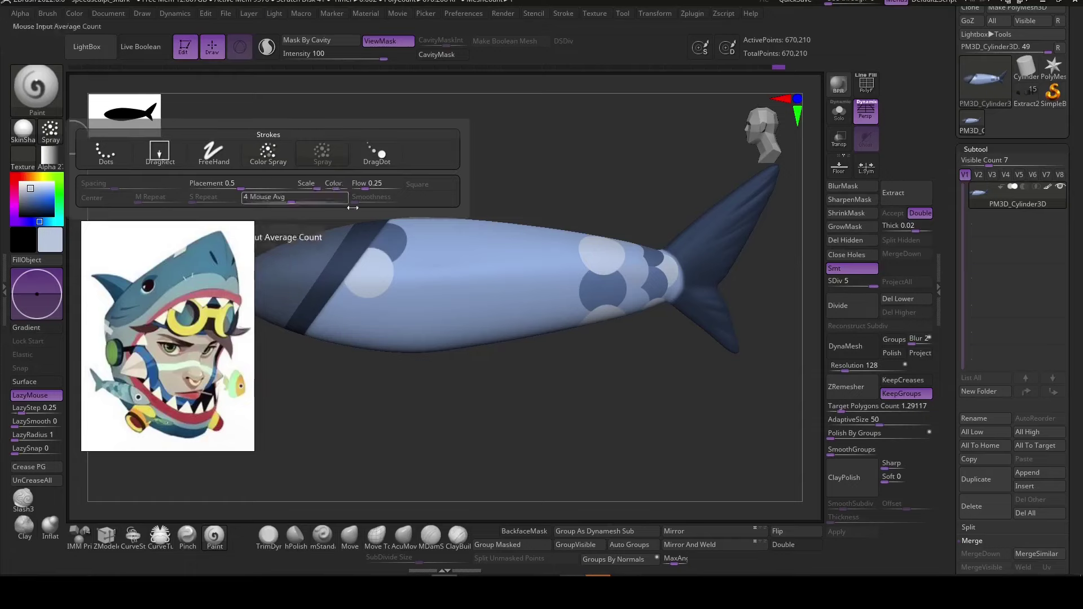
{"action": "left_click", "coordinate": [319, 158]}
{"action": "left_click", "coordinate": [49, 131]}
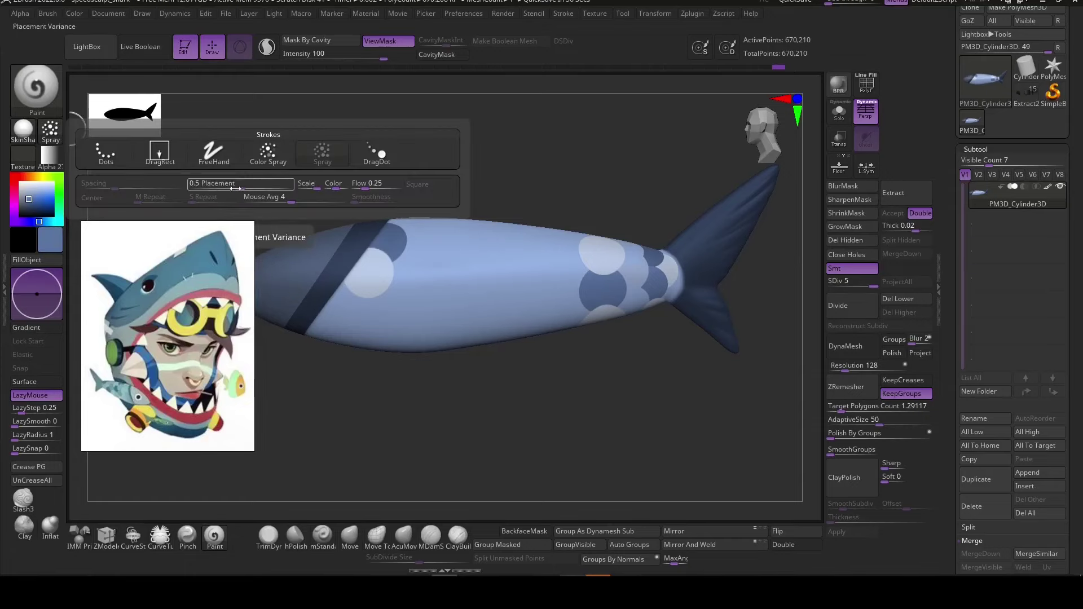
{"action": "left_click_drag", "start_coordinate": [491, 254], "coordinate": [501, 348]}
Undo the trial spray strokes, return to DragRect stamping, and pick a lighter blue.
{"action": "left_click_drag", "start_coordinate": [506, 254], "coordinate": [483, 382]}
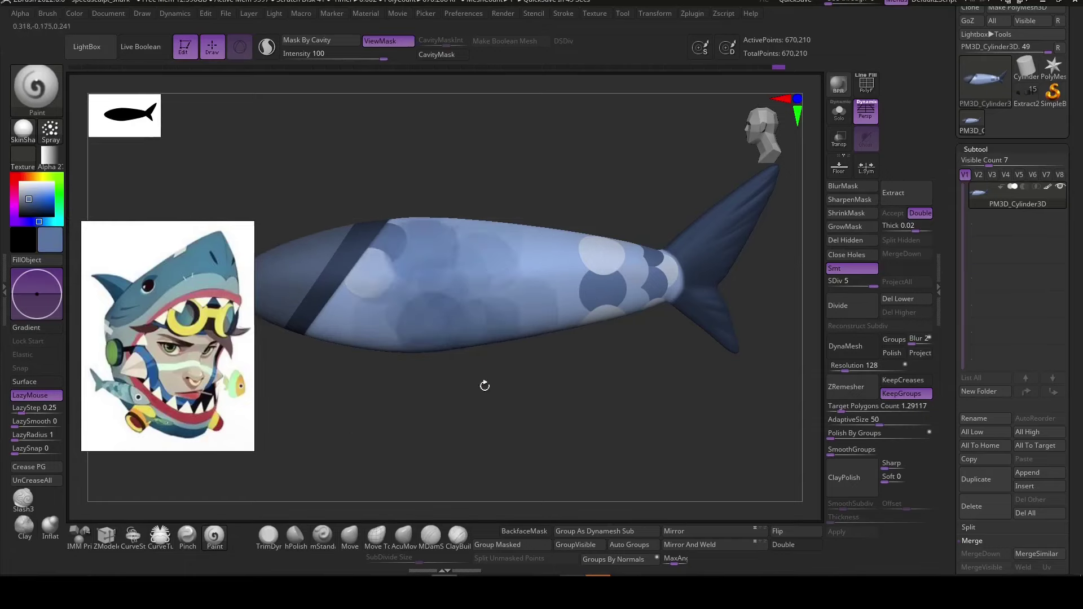
{"action": "key", "text": "ctrl+z"}
{"action": "left_click", "coordinate": [49, 131]}
{"action": "left_click", "coordinate": [141, 147]}
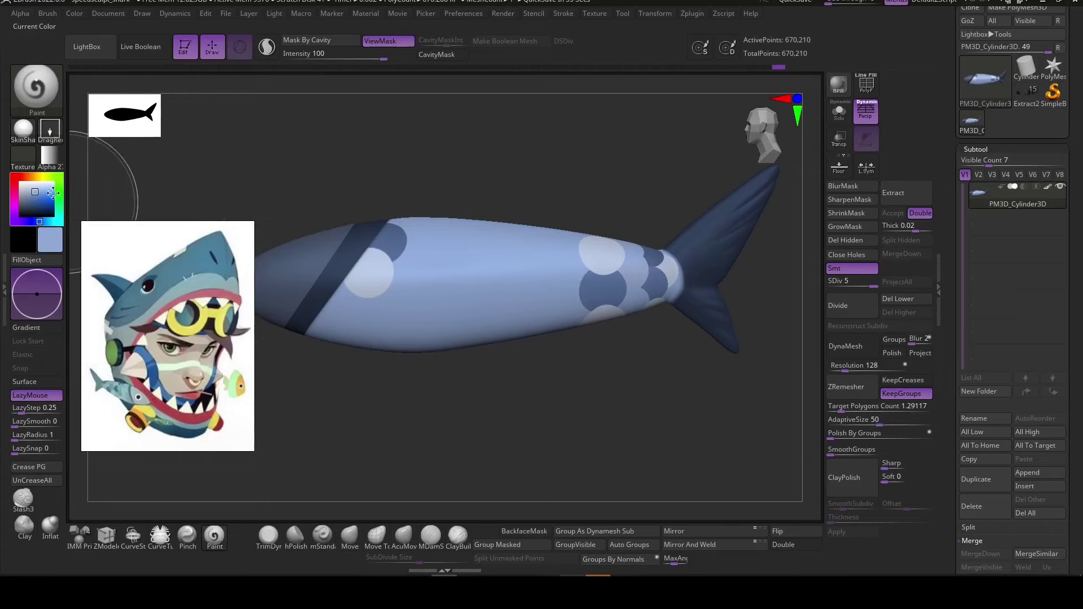
{"action": "left_click", "coordinate": [35, 192]}
Stamp teal and dark-blue scale dabs across the fish body, swapping colours with C.
{"action": "left_click_drag", "start_coordinate": [582, 269], "coordinate": [598, 282]}
{"action": "left_click_drag", "start_coordinate": [553, 395], "coordinate": [576, 412]}
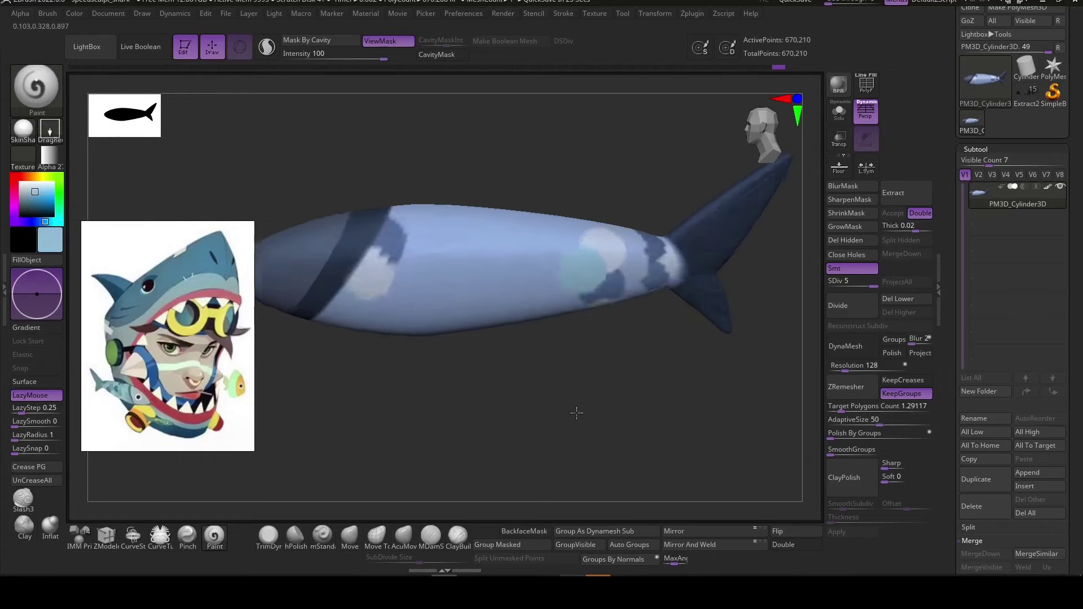
{"action": "left_click_drag", "start_coordinate": [583, 217], "coordinate": [587, 220]}
{"action": "left_click_drag", "start_coordinate": [564, 395], "coordinate": [576, 406]}
{"action": "left_click_drag", "start_coordinate": [558, 231], "coordinate": [563, 254]}
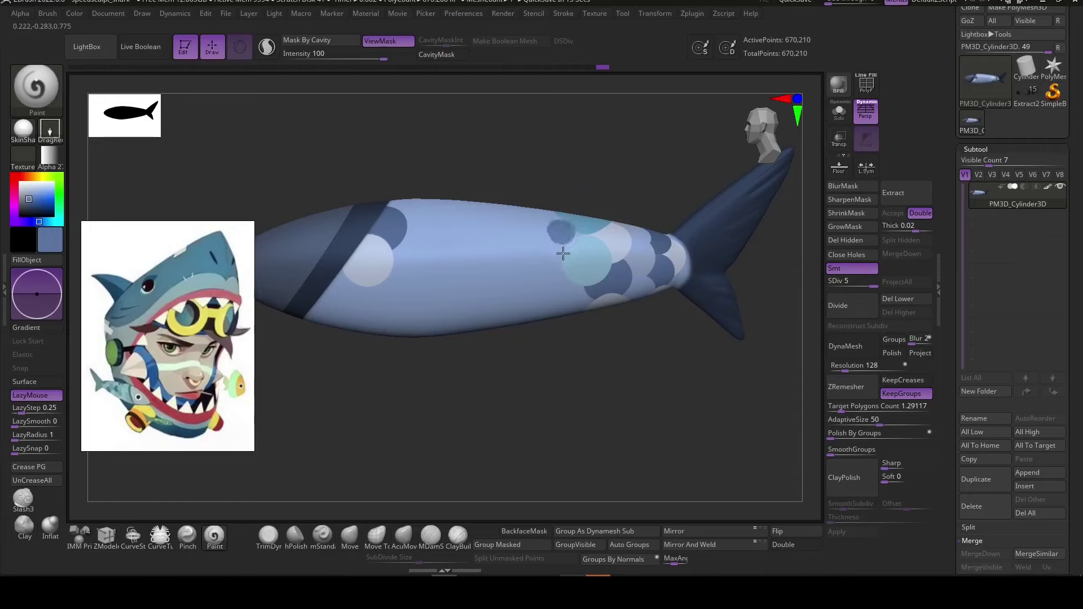
{"action": "left_click_drag", "start_coordinate": [640, 286], "coordinate": [640, 288]}
{"action": "key", "text": "c"}
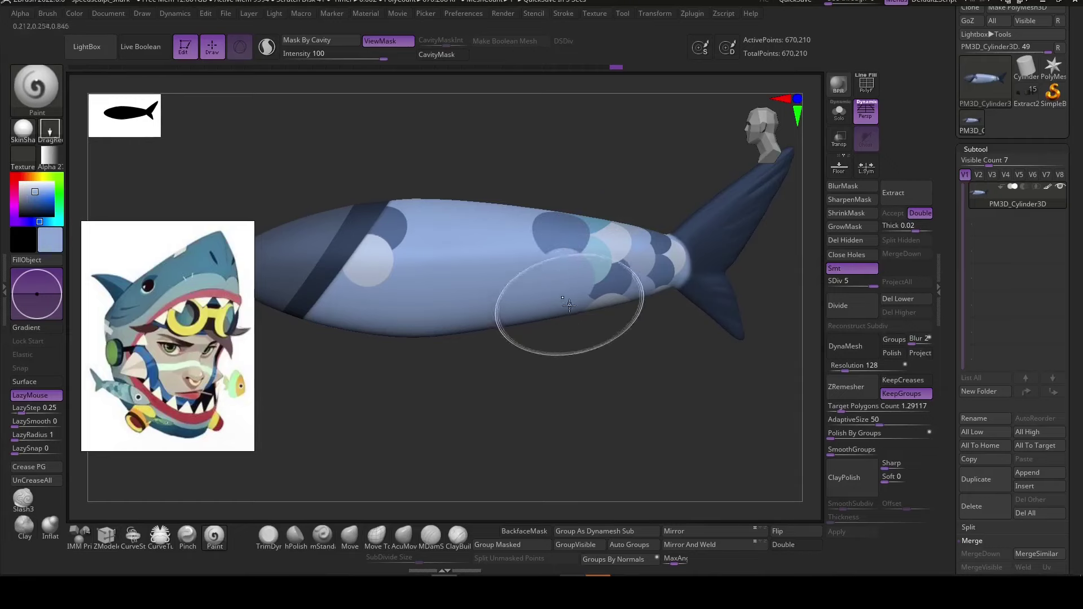
{"action": "key", "text": "c"}
{"action": "left_click_drag", "start_coordinate": [553, 404], "coordinate": [543, 305]}
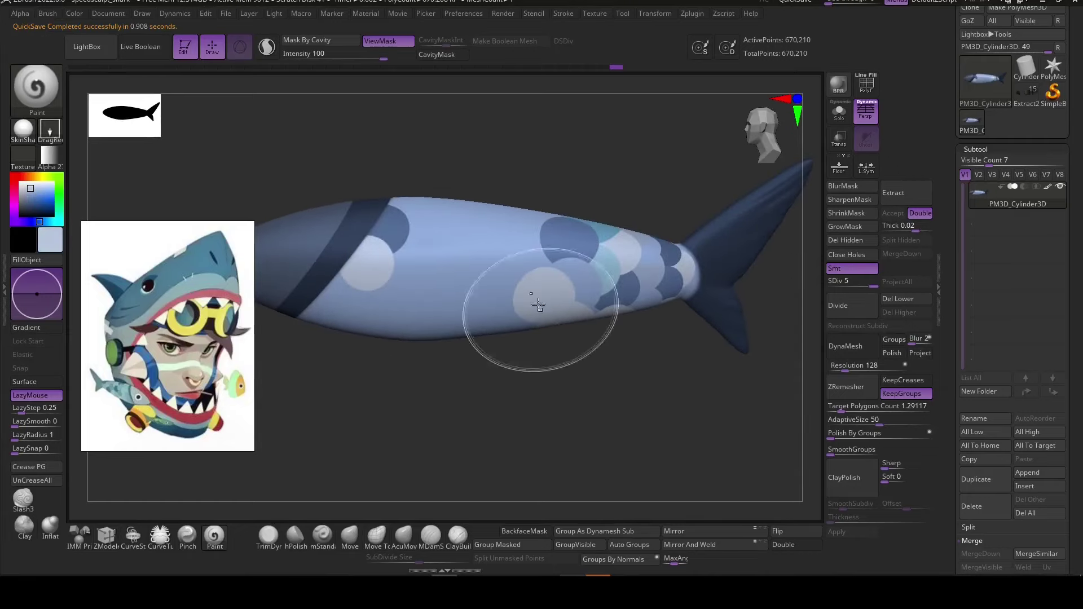
{"action": "key", "text": "c"}
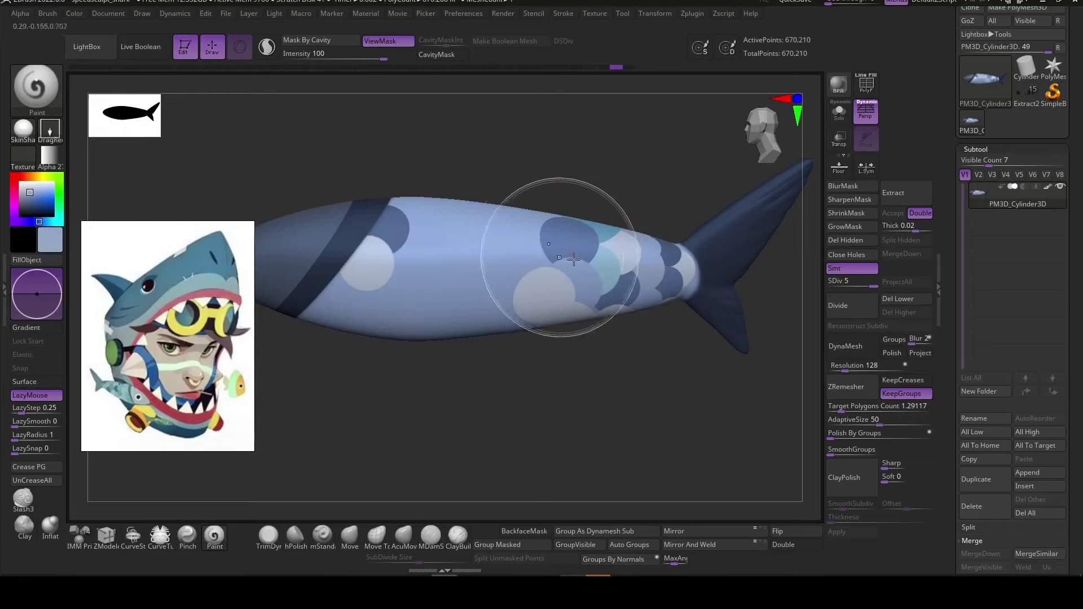
{"action": "key", "text": "c"}
{"action": "left_click_drag", "start_coordinate": [542, 395], "coordinate": [530, 311]}
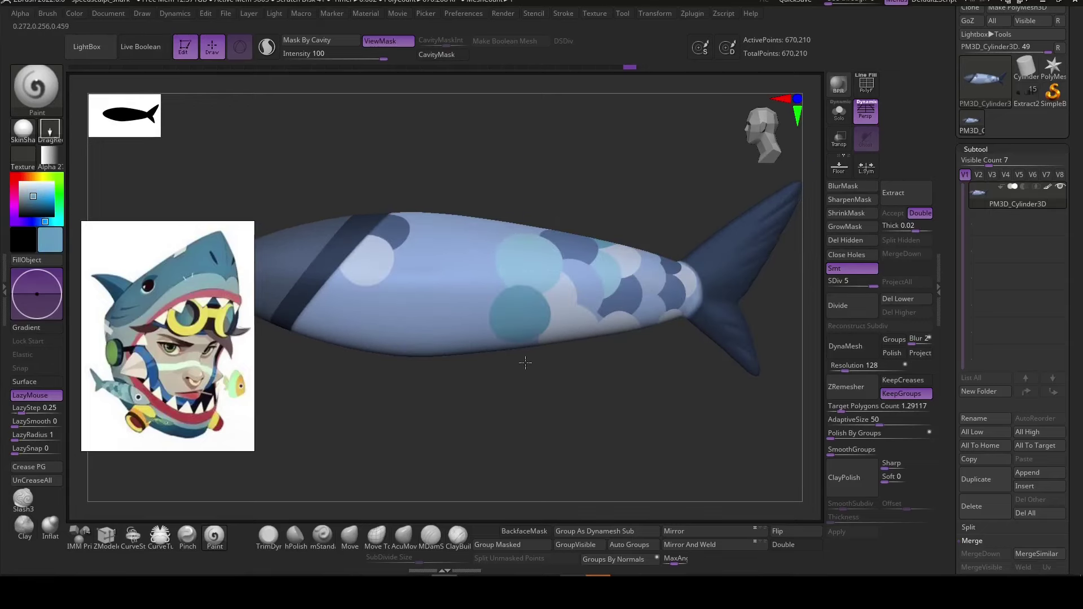
{"action": "left_click_drag", "start_coordinate": [525, 363], "coordinate": [595, 276]}
{"action": "key", "text": "c"}
{"action": "left_click", "coordinate": [568, 330]}
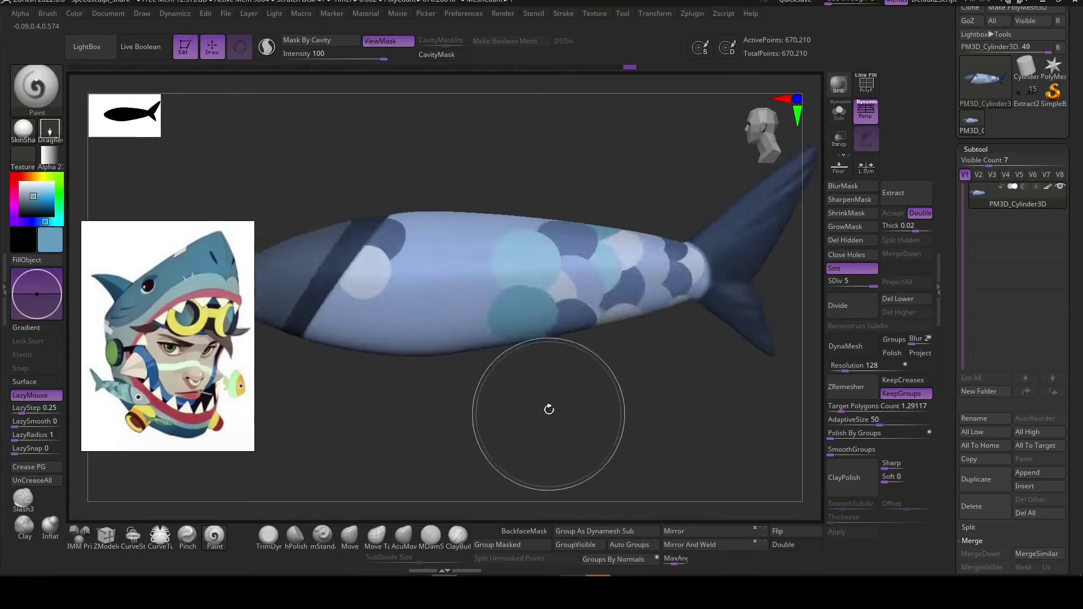
Add more dark-blue and bright teal scale dabs mid-body and toward the head.
{"action": "mouse_move", "coordinate": [547, 409]}
{"action": "left_mouse_down"}
{"action": "mouse_move", "coordinate": [666, 254]}
{"action": "mouse_move", "coordinate": [653, 220]}
{"action": "left_mouse_up"}
{"action": "key", "text": "c"}
{"action": "left_click", "coordinate": [465, 246]}
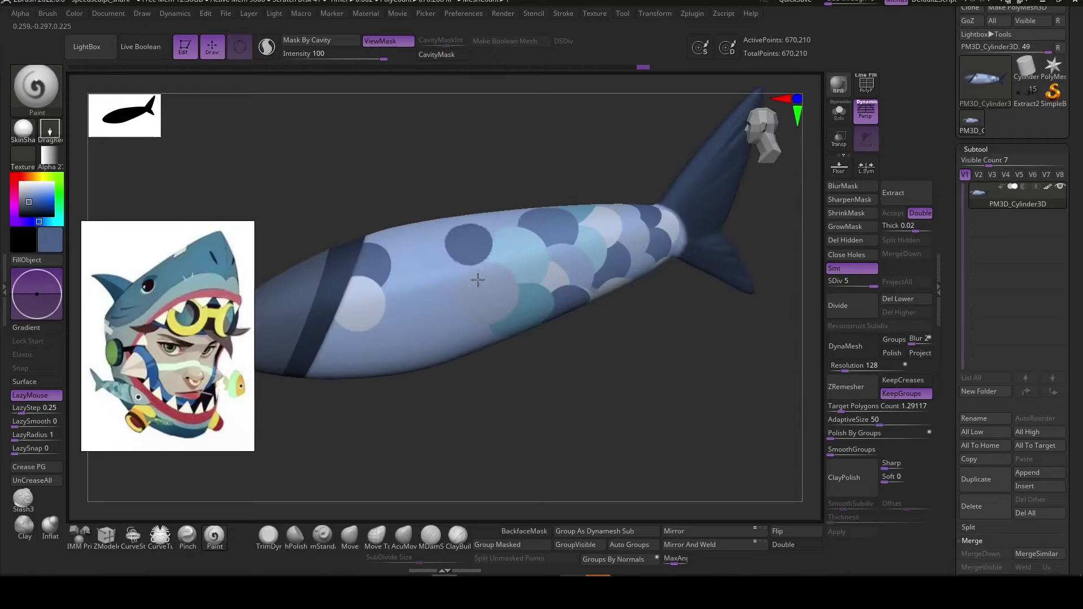
{"action": "mouse_move", "coordinate": [508, 349]}
{"action": "left_mouse_down"}
{"action": "mouse_move", "coordinate": [485, 387]}
{"action": "mouse_move", "coordinate": [476, 213]}
{"action": "left_mouse_up"}
{"action": "key", "text": "c"}
{"action": "mouse_move", "coordinate": [486, 366]}
{"action": "left_mouse_down"}
{"action": "mouse_move", "coordinate": [519, 361]}
{"action": "mouse_move", "coordinate": [507, 338]}
{"action": "left_mouse_up"}
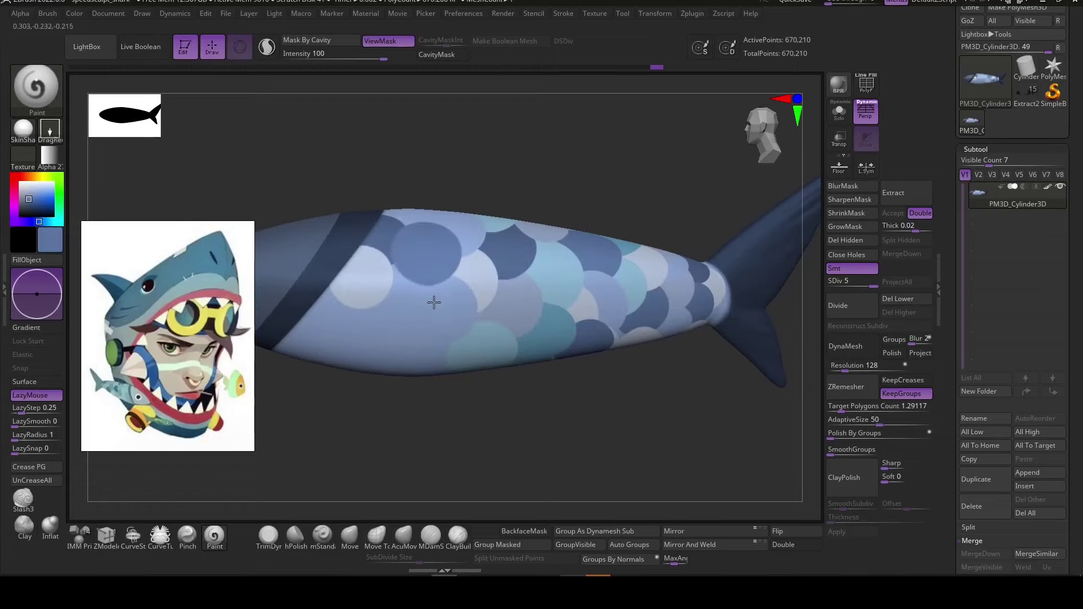
{"action": "mouse_move", "coordinate": [435, 303]}
{"action": "left_mouse_down"}
{"action": "mouse_move", "coordinate": [701, 230]}
{"action": "mouse_move", "coordinate": [477, 358]}
{"action": "mouse_move", "coordinate": [507, 405]}
{"action": "left_mouse_up"}
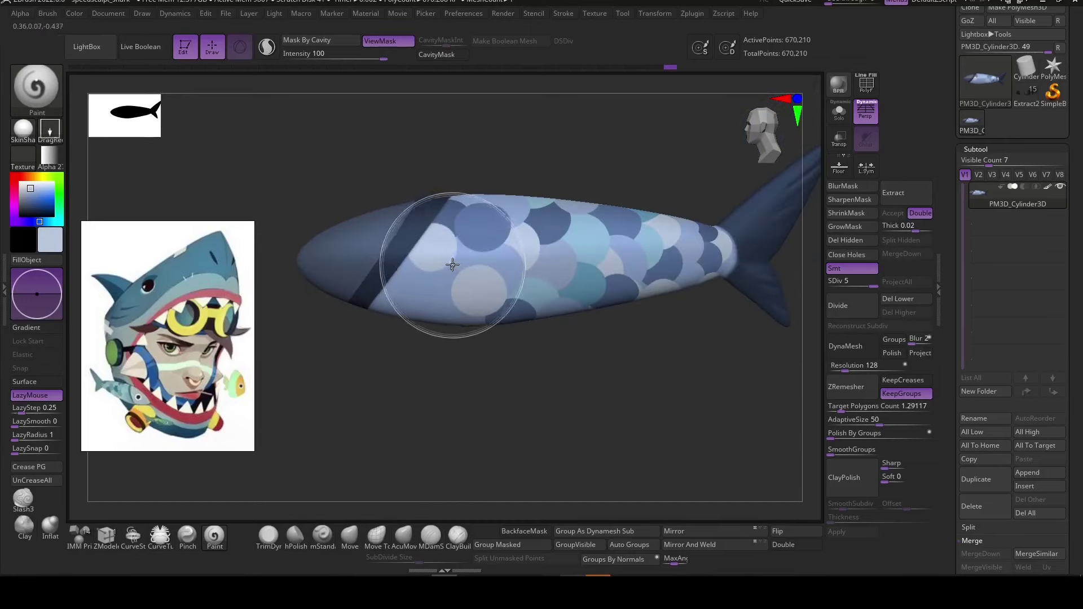
{"action": "mouse_move", "coordinate": [445, 291]}
{"action": "left_mouse_down"}
{"action": "mouse_move", "coordinate": [484, 271]}
{"action": "mouse_move", "coordinate": [629, 302]}
{"action": "mouse_move", "coordinate": [473, 367]}
{"action": "left_mouse_up"}
{"action": "key", "text": "c"}
{"action": "key", "text": "c"}
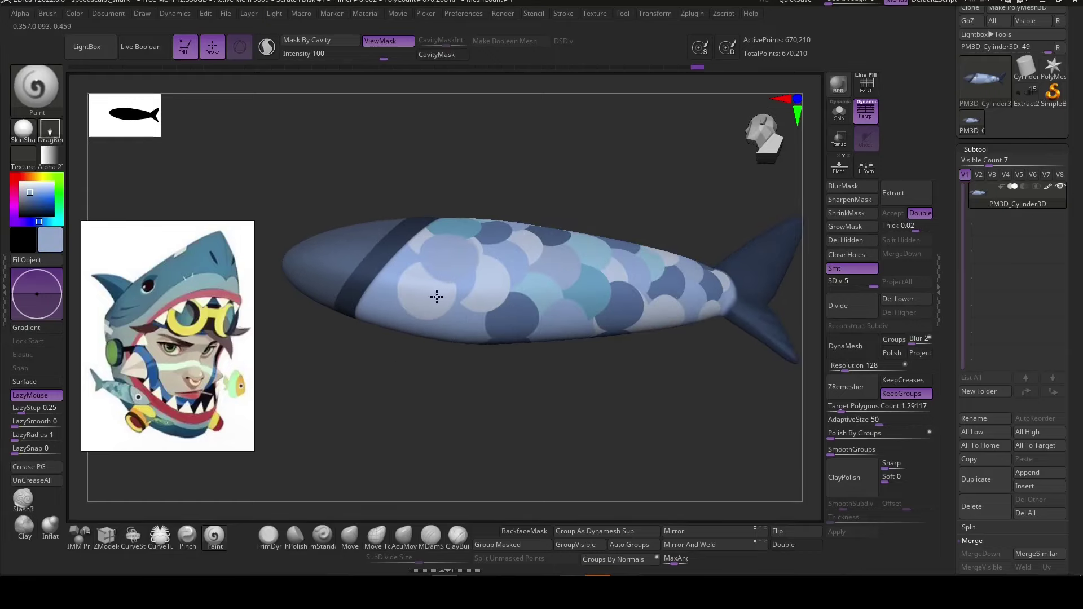
{"action": "key", "text": "c"}
{"action": "key", "text": "c"}
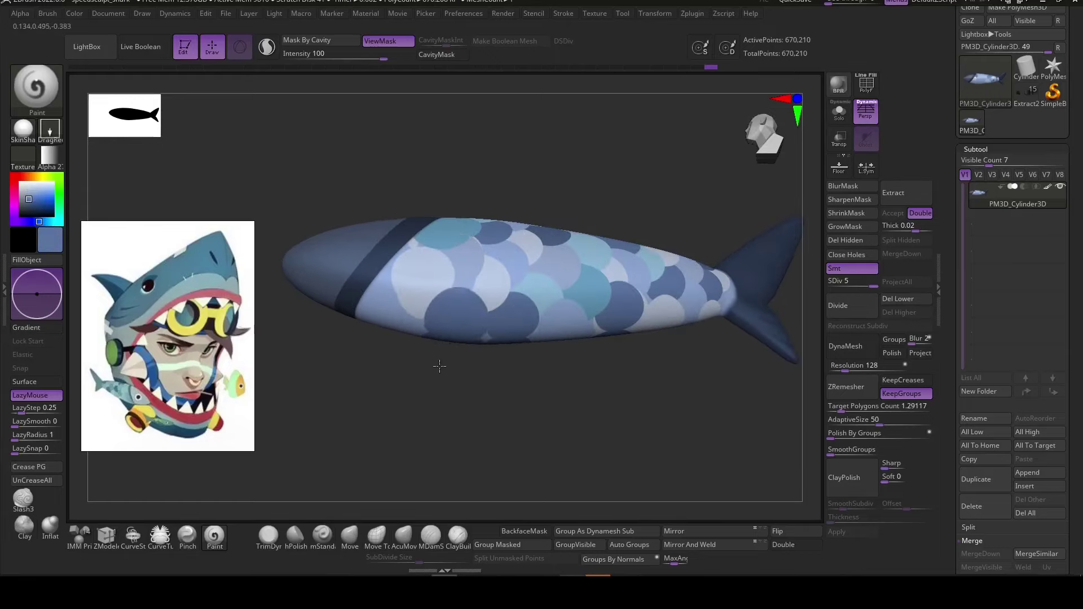
{"action": "key", "text": "c"}
{"action": "key", "text": "c"}
{"action": "left_click_drag", "start_coordinate": [409, 331], "coordinate": [404, 325]}
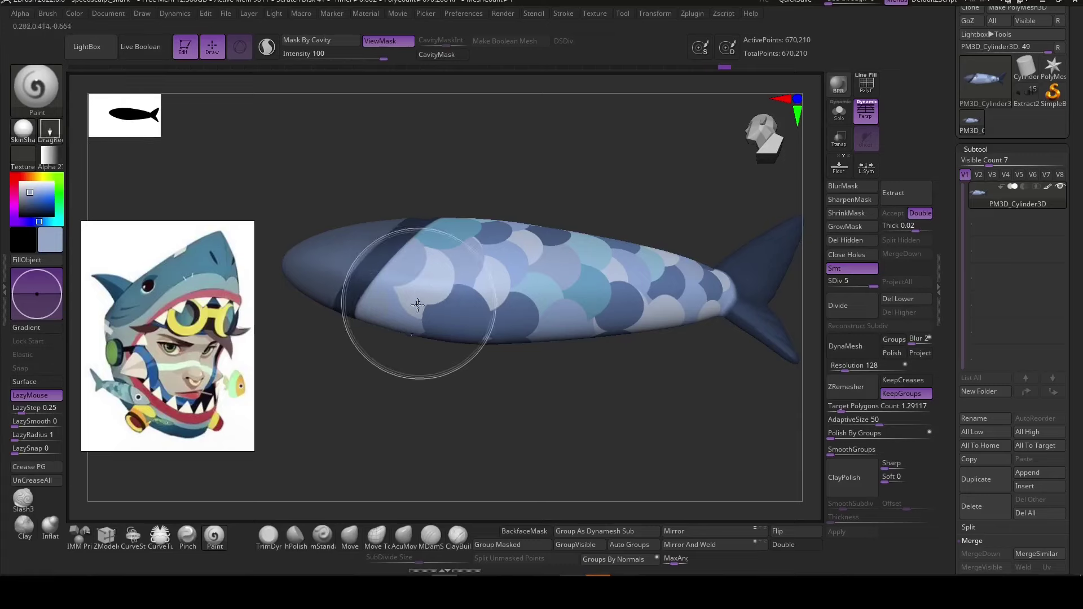
{"action": "key", "text": "c"}
{"action": "mouse_move", "coordinate": [500, 404]}
{"action": "left_mouse_down"}
{"action": "mouse_move", "coordinate": [487, 338]}
{"action": "mouse_move", "coordinate": [530, 380]}
{"action": "mouse_move", "coordinate": [594, 380]}
{"action": "mouse_move", "coordinate": [541, 258]}
{"action": "left_mouse_up"}
{"action": "key", "text": "c"}
{"action": "left_click_drag", "start_coordinate": [567, 291], "coordinate": [518, 209]}
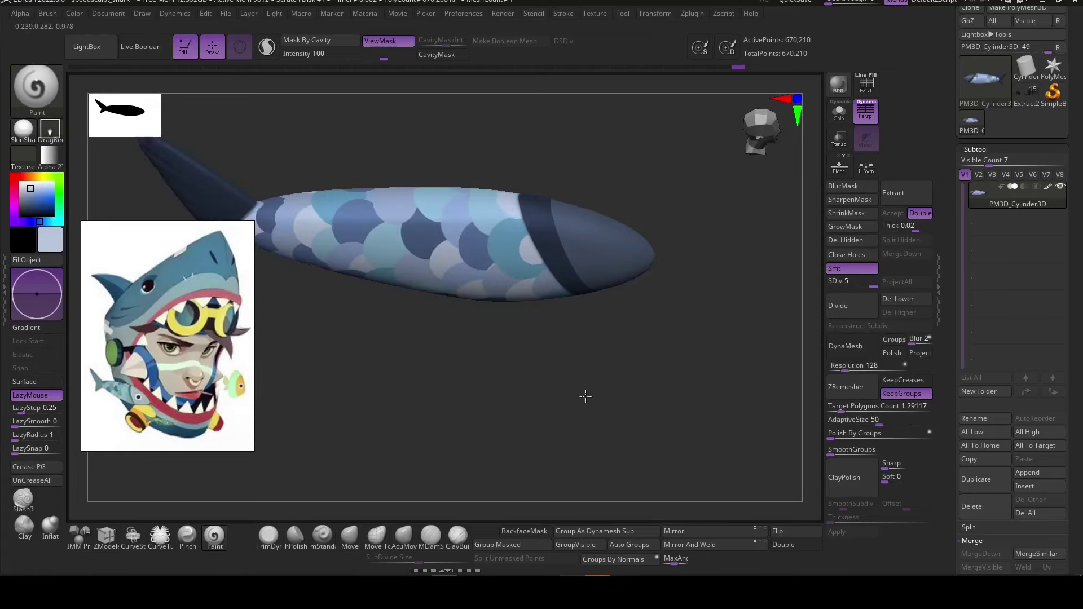
{"action": "left_click_drag", "start_coordinate": [585, 396], "coordinate": [573, 387]}
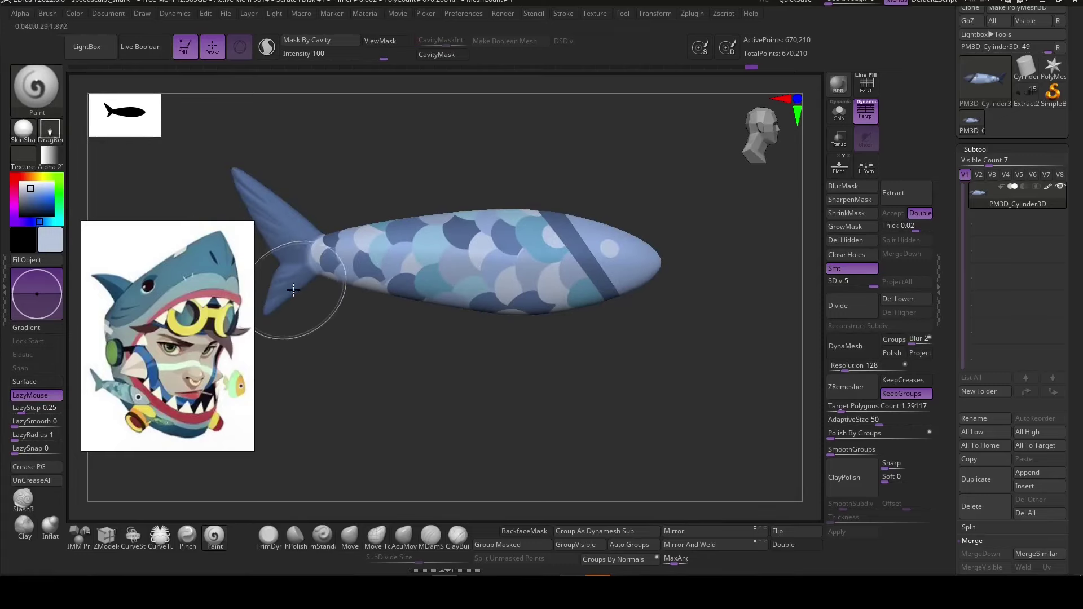
Paint a dark eye on the fish head and drop to the lowest subdivision level.
{"action": "left_click", "coordinate": [610, 249]}
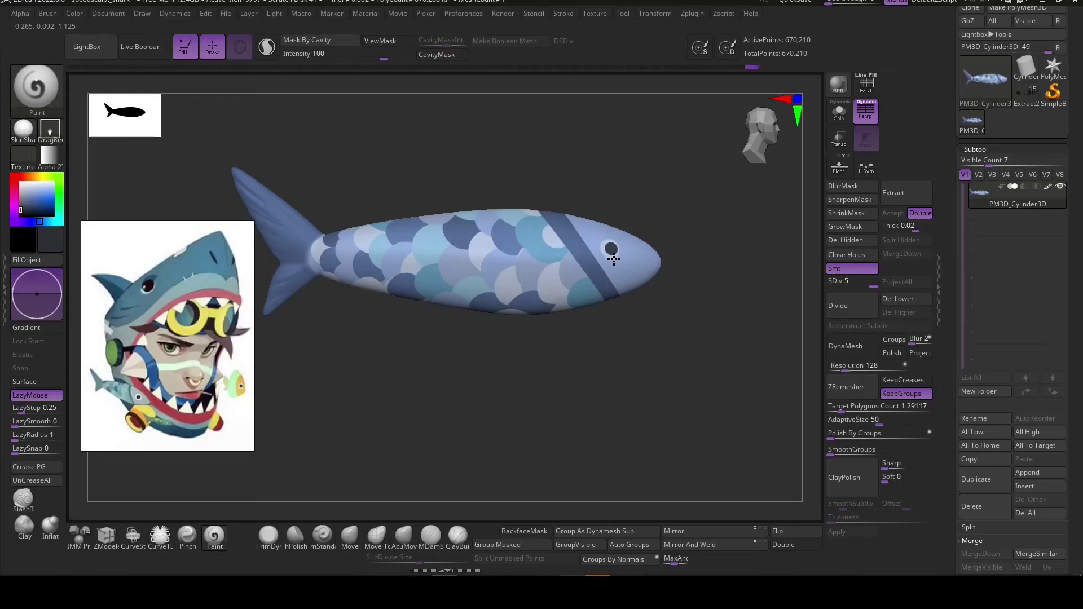
{"action": "left_click_drag", "start_coordinate": [643, 395], "coordinate": [467, 392]}
{"action": "key", "text": "space"}
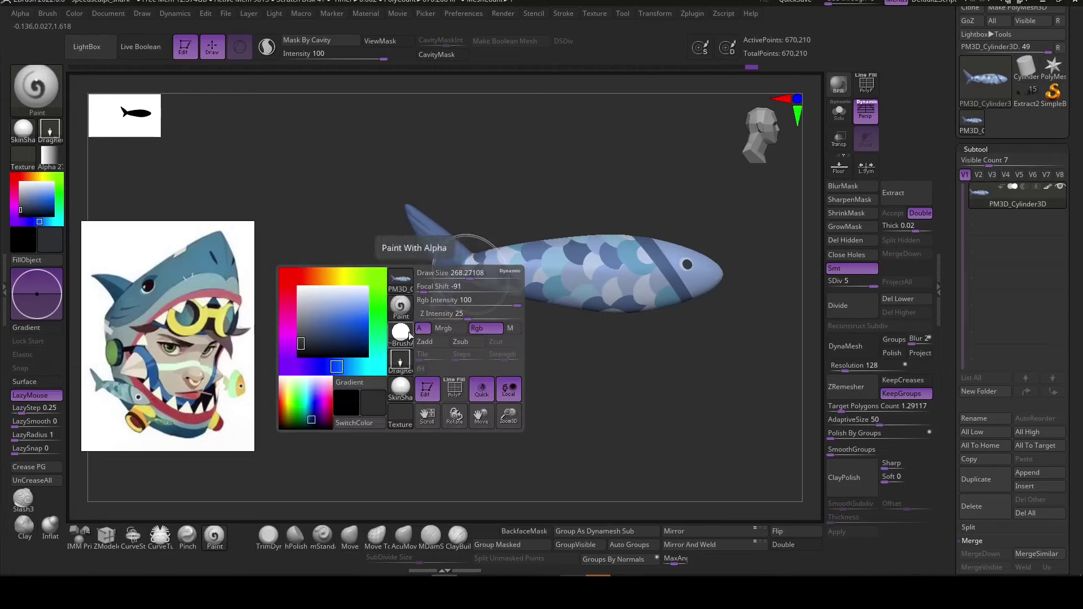
{"action": "left_click_drag", "start_coordinate": [418, 317], "coordinate": [383, 282]}
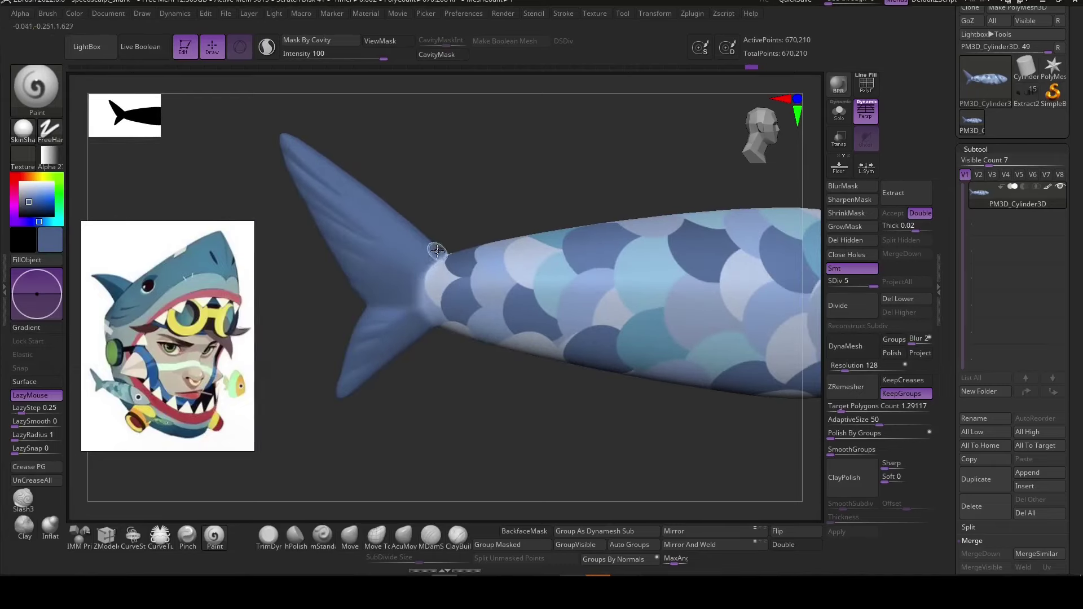
{"action": "left_click_drag", "start_coordinate": [442, 438], "coordinate": [777, 322]}
{"action": "key", "text": "shift+d"}
{"action": "key", "text": "shift+d"}
{"action": "key", "text": "shift+d"}
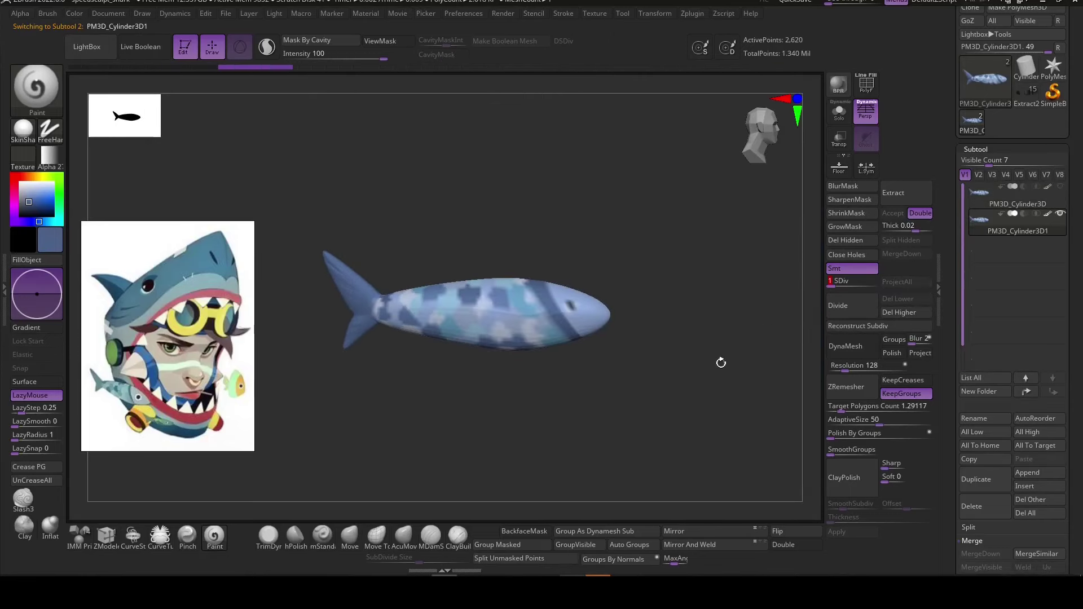
Pull the duplicate fish body taller and round out its back with the move brush.
{"action": "key", "text": "w"}
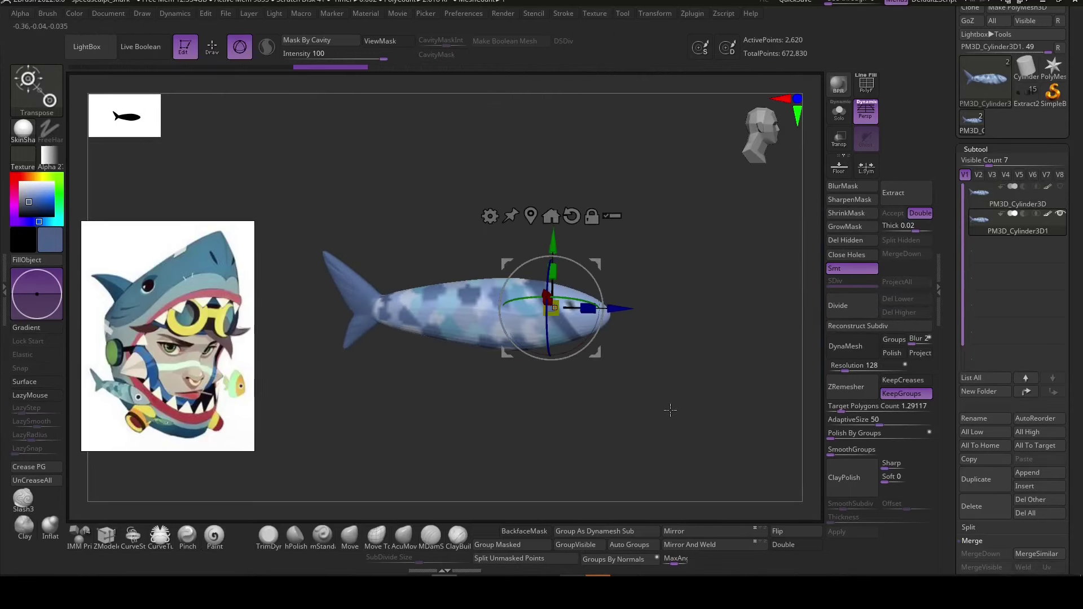
{"action": "key", "text": "q"}
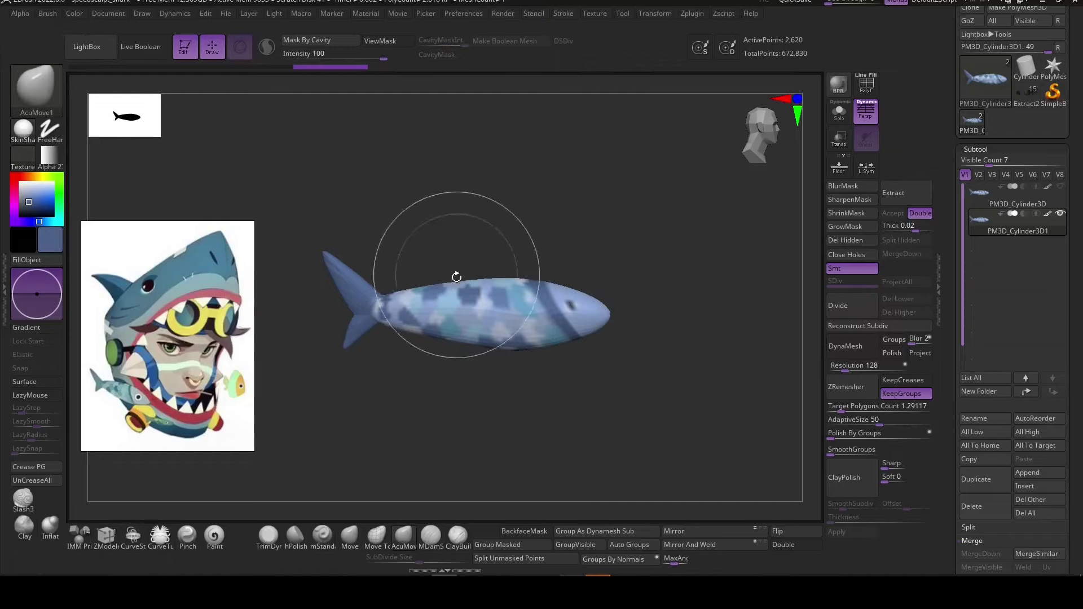
{"action": "left_click_drag", "start_coordinate": [454, 278], "coordinate": [448, 220]}
{"action": "mouse_move", "coordinate": [430, 349]}
{"action": "left_mouse_down"}
{"action": "mouse_move", "coordinate": [519, 370]}
{"action": "mouse_move", "coordinate": [537, 229]}
{"action": "mouse_move", "coordinate": [564, 253]}
{"action": "mouse_move", "coordinate": [406, 225]}
{"action": "mouse_move", "coordinate": [401, 376]}
{"action": "left_mouse_up"}
{"action": "left_click_drag", "start_coordinate": [573, 362], "coordinate": [592, 302]}
{"action": "key", "text": "space"}
{"action": "left_click_drag", "start_coordinate": [474, 428], "coordinate": [441, 447]}
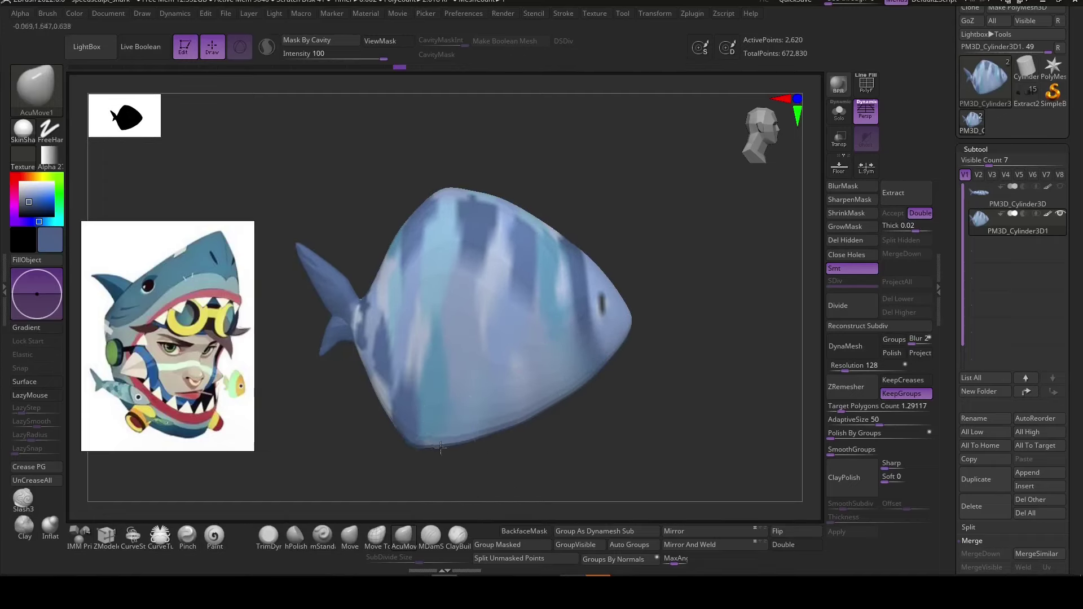
Reshape the fish near the tail and smooth its surface.
{"action": "mouse_move", "coordinate": [377, 275]}
{"action": "left_mouse_down"}
{"action": "mouse_move", "coordinate": [331, 327]}
{"action": "mouse_move", "coordinate": [370, 406]}
{"action": "left_mouse_up"}
{"action": "left_click_drag", "start_coordinate": [362, 290], "coordinate": [369, 363]}
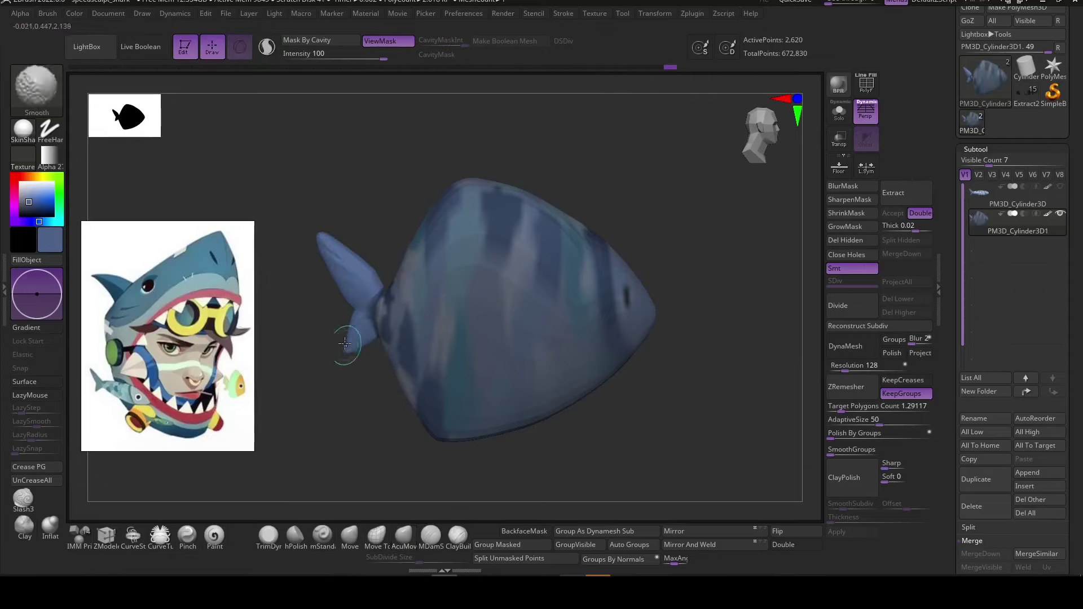
{"action": "key", "text": "space"}
{"action": "left_click_drag", "start_coordinate": [345, 344], "coordinate": [349, 278]}
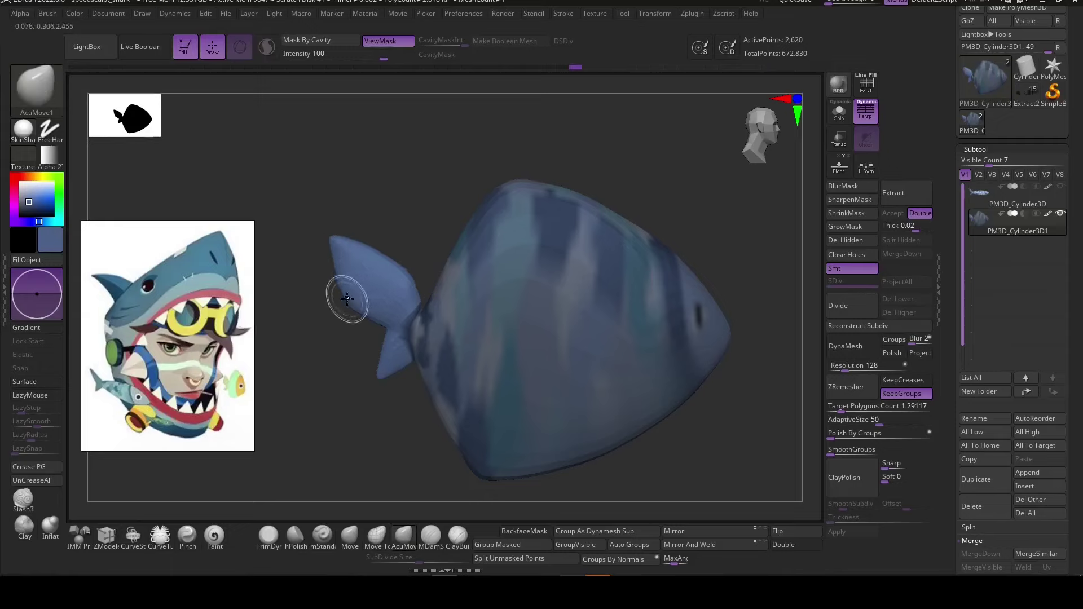
{"action": "left_click_drag", "start_coordinate": [415, 360], "coordinate": [574, 228]}
{"action": "key", "text": "ctrl+h"}
{"action": "key", "text": "shift"}
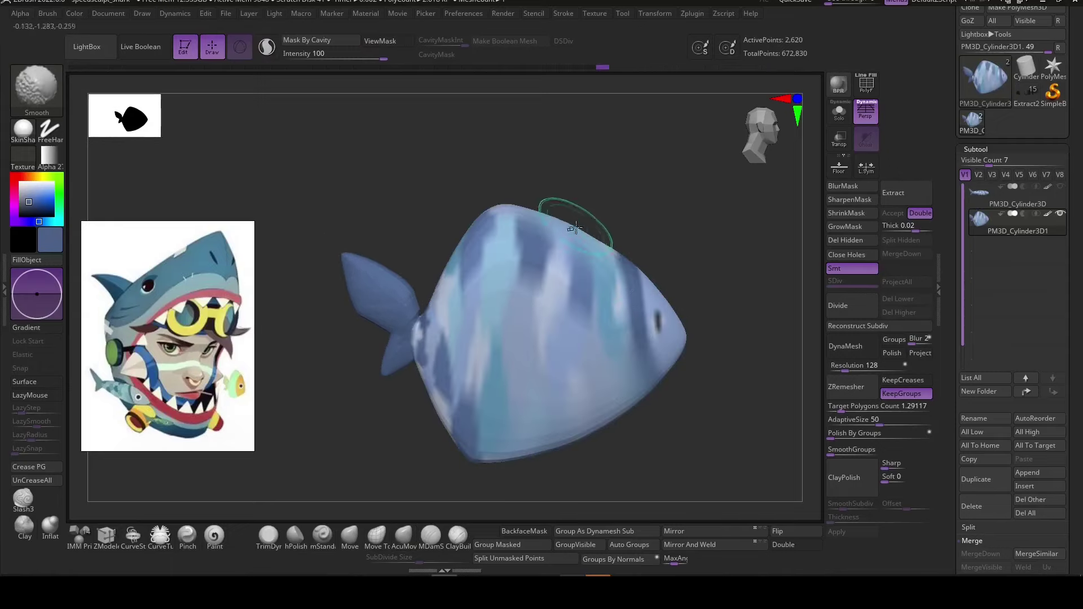
Turn the fish upright, continue reshaping from an earlier undo state, and accept the Undo History warning.
{"action": "mouse_move", "coordinate": [439, 393]}
{"action": "left_mouse_down"}
{"action": "mouse_move", "coordinate": [534, 464]}
{"action": "mouse_move", "coordinate": [542, 401]}
{"action": "mouse_move", "coordinate": [515, 375]}
{"action": "left_mouse_up"}
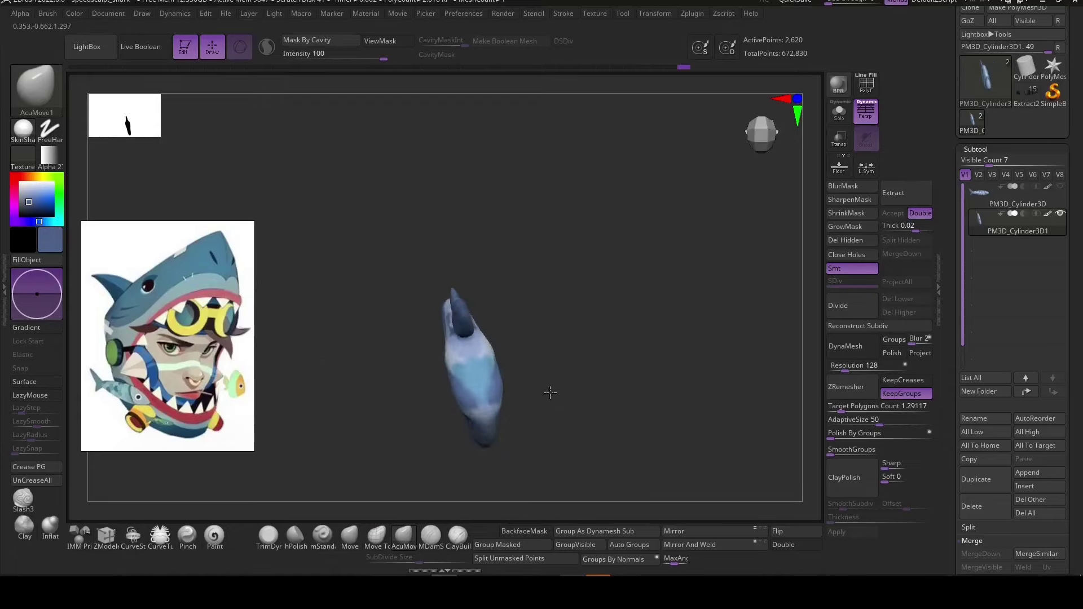
{"action": "mouse_move", "coordinate": [505, 357]}
{"action": "right_mouse_down"}
{"action": "mouse_move", "coordinate": [491, 291]}
{"action": "mouse_move", "coordinate": [537, 308]}
{"action": "mouse_move", "coordinate": [531, 335]}
{"action": "mouse_move", "coordinate": [590, 352]}
{"action": "right_mouse_up"}
{"action": "right_click_drag", "start_coordinate": [551, 309], "coordinate": [540, 296]}
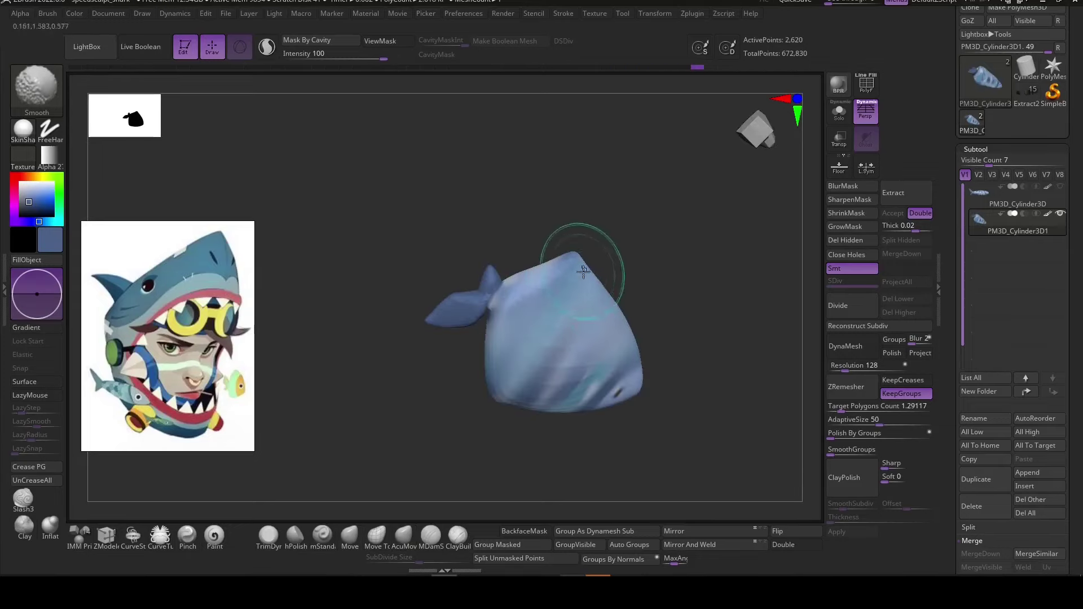
{"action": "right_click_drag", "start_coordinate": [636, 361], "coordinate": [491, 341]}
{"action": "mouse_move", "coordinate": [500, 394]}
{"action": "right_mouse_down"}
{"action": "mouse_move", "coordinate": [600, 307]}
{"action": "mouse_move", "coordinate": [530, 403]}
{"action": "mouse_move", "coordinate": [399, 438]}
{"action": "mouse_move", "coordinate": [631, 397]}
{"action": "mouse_move", "coordinate": [551, 454]}
{"action": "mouse_move", "coordinate": [652, 387]}
{"action": "mouse_move", "coordinate": [650, 276]}
{"action": "right_mouse_up"}
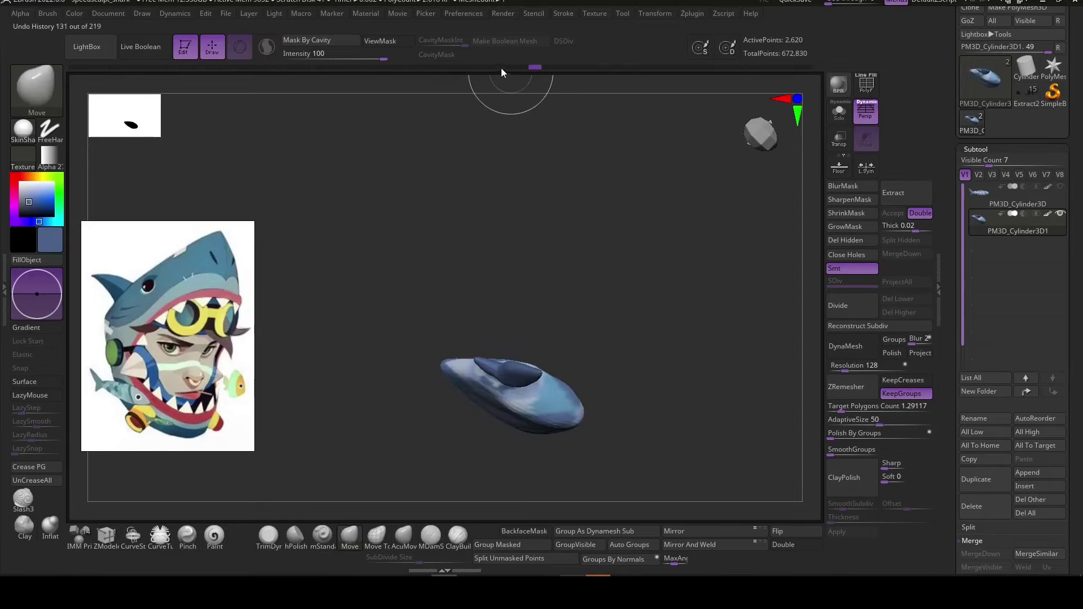
{"action": "mouse_move", "coordinate": [501, 72]}
{"action": "right_mouse_down"}
{"action": "mouse_move", "coordinate": [624, 326]}
{"action": "mouse_move", "coordinate": [669, 392]}
{"action": "mouse_move", "coordinate": [665, 326]}
{"action": "mouse_move", "coordinate": [456, 369]}
{"action": "right_mouse_up"}
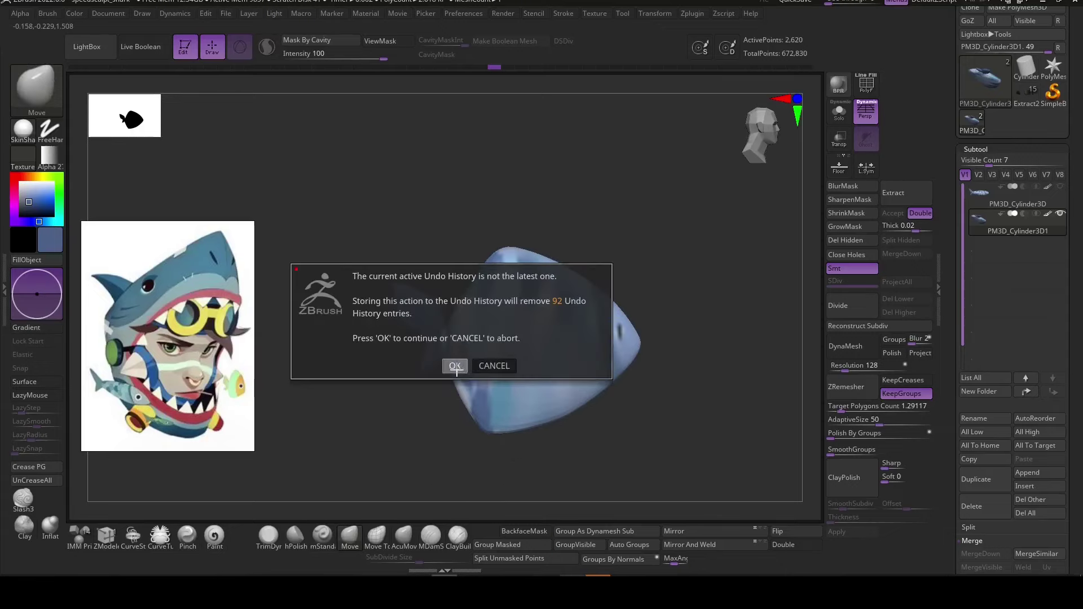
{"action": "left_click", "coordinate": [454, 367]}
Subdivide the round fish and mask its front as the face.
{"action": "left_click", "coordinate": [850, 313]}
{"action": "left_click", "coordinate": [850, 313]}
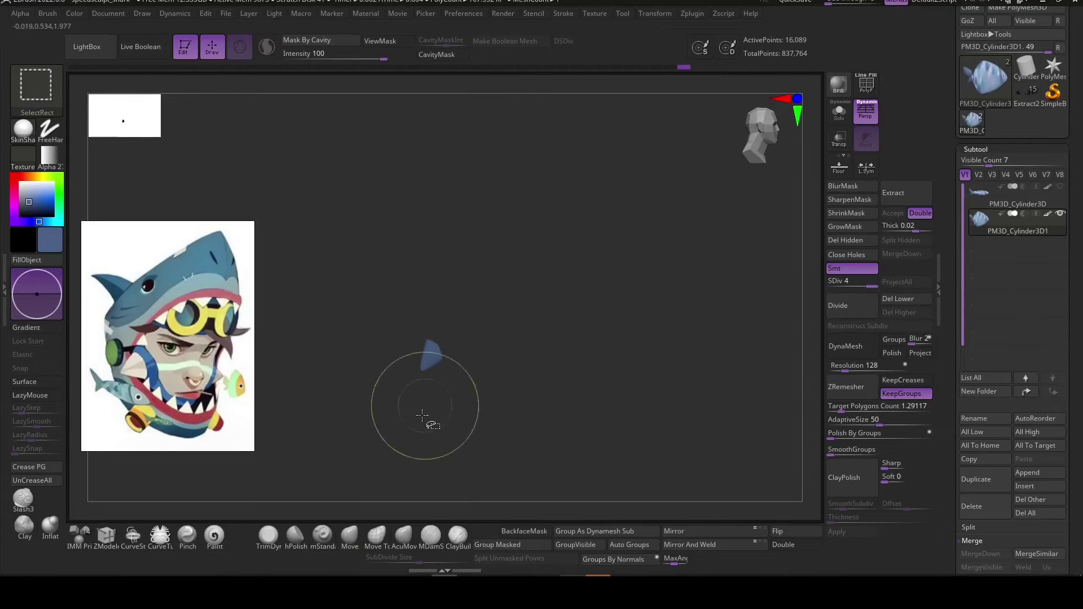
{"action": "right_click_drag", "start_coordinate": [406, 391], "coordinate": [447, 315], "text": "ctrl"}
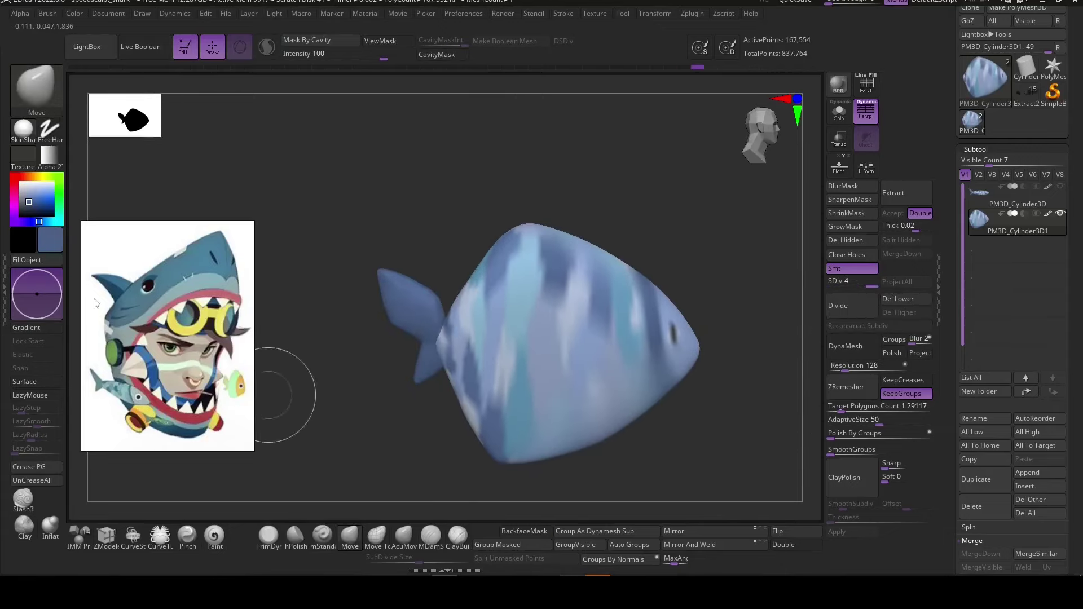
{"action": "right_click_drag", "start_coordinate": [374, 363], "coordinate": [616, 452]}
{"action": "key", "text": "shift+f"}
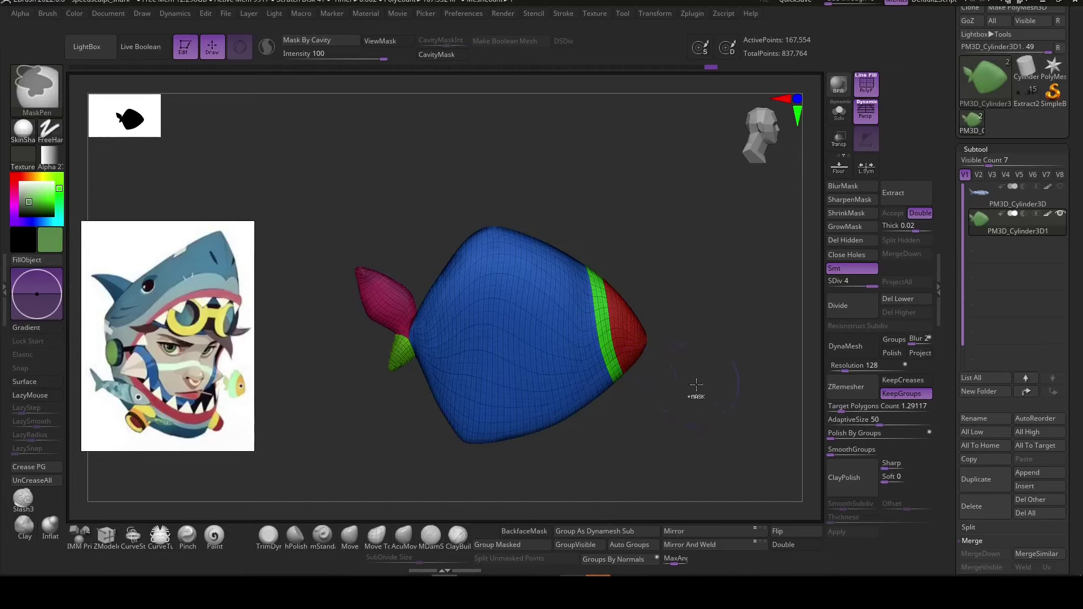
{"action": "key", "text": "shift+f"}
{"action": "left_click_drag", "start_coordinate": [638, 374], "coordinate": [599, 287], "text": "ctrl"}
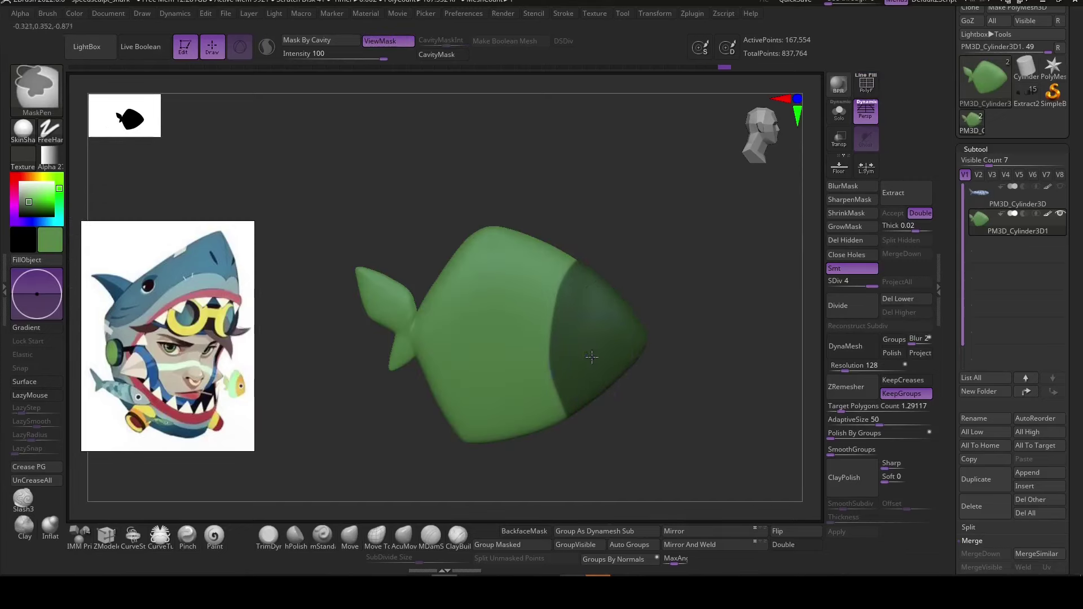
Fill the round fish body mint green, invert the mask, paint the face orange, and clear the mask.
{"action": "left_click", "coordinate": [27, 260]}
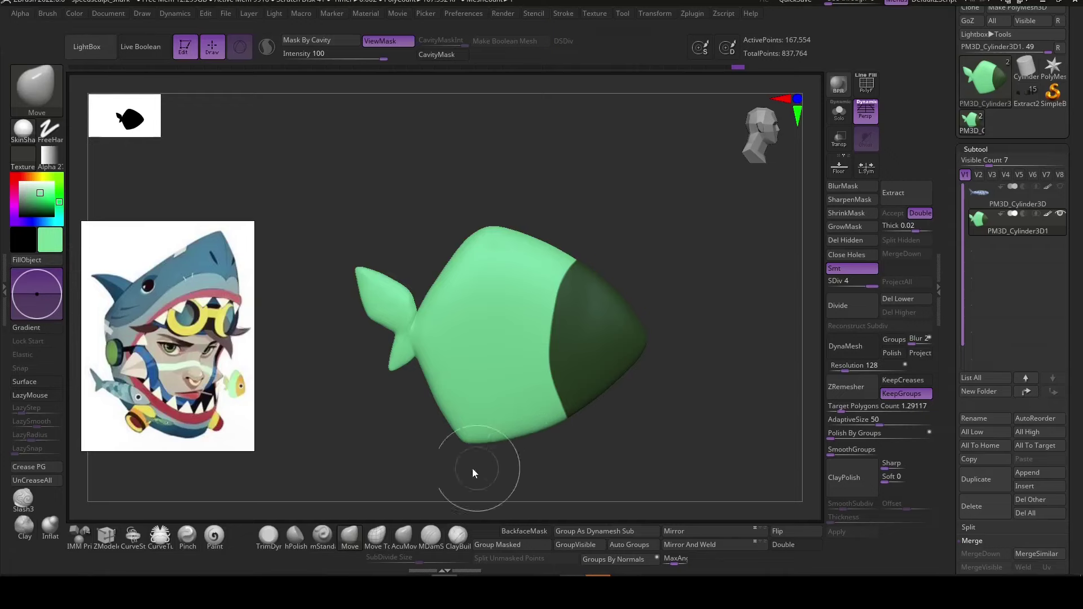
{"action": "left_click", "coordinate": [474, 472], "text": "ctrl"}
{"action": "left_click", "coordinate": [50, 196]}
{"action": "left_click", "coordinate": [27, 260]}
{"action": "left_click_drag", "start_coordinate": [607, 457], "coordinate": [396, 314], "text": "ctrl"}
{"action": "left_click", "coordinate": [396, 314], "text": "ctrl"}
{"action": "left_click", "coordinate": [374, 428], "text": "ctrl"}
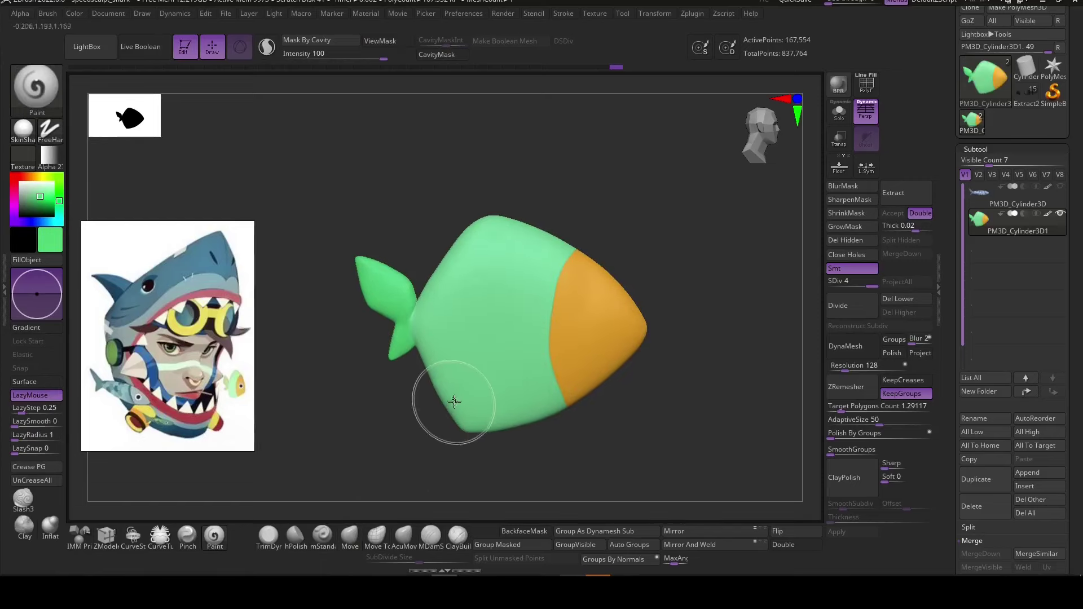
Change the paint stroke setting and add another subdivision level to the round fish.
{"action": "left_click", "coordinate": [559, 411]}
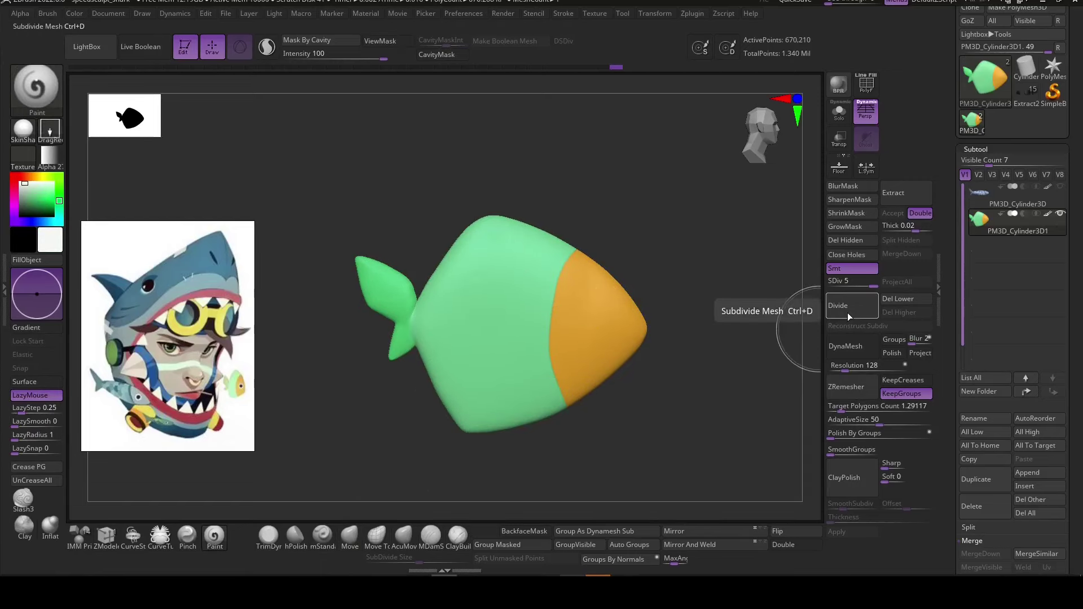
{"action": "left_click_drag", "start_coordinate": [631, 416], "coordinate": [598, 425]}
{"action": "key", "text": "ctrl+d"}
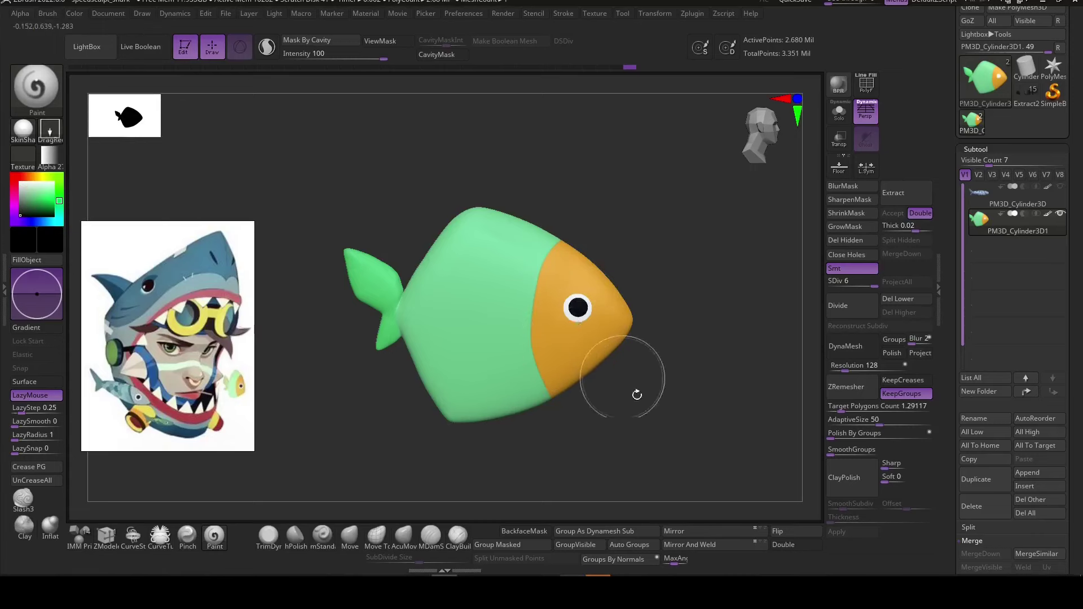
{"action": "mouse_move", "coordinate": [637, 395]}
{"action": "left_mouse_down"}
{"action": "mouse_move", "coordinate": [496, 435]}
{"action": "mouse_move", "coordinate": [611, 428]}
{"action": "left_mouse_up"}
Shift the slim scaled fish's polypaint hue to green.
{"action": "left_click", "coordinate": [1061, 215]}
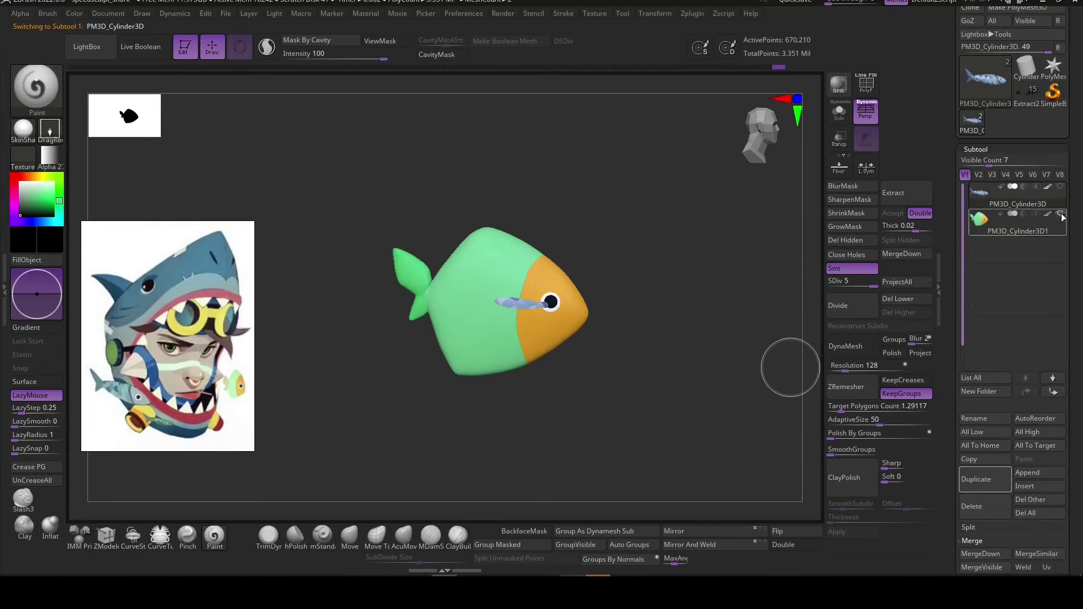
{"action": "scroll", "coordinate": [1009, 338], "scroll_direction": "down", "scroll_amount": 5}
{"action": "scroll", "coordinate": [981, 366], "scroll_direction": "down", "scroll_amount": 5}
{"action": "scroll", "coordinate": [949, 388], "scroll_direction": "down", "scroll_amount": 5}
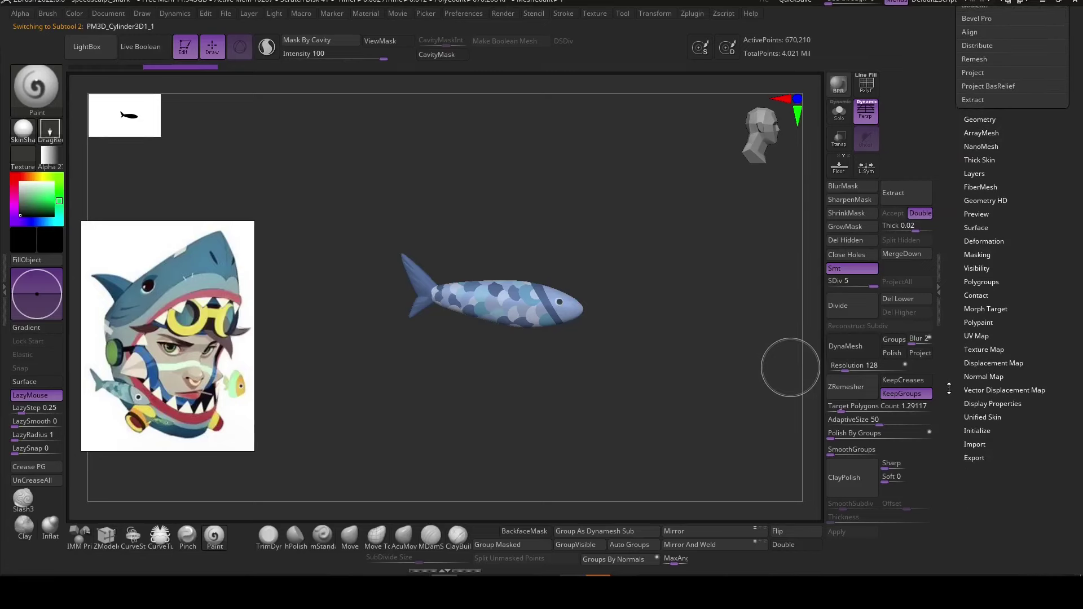
{"action": "left_click", "coordinate": [978, 322]}
{"action": "left_click", "coordinate": [994, 292]}
{"action": "left_click_drag", "start_coordinate": [660, 464], "coordinate": [630, 469]}
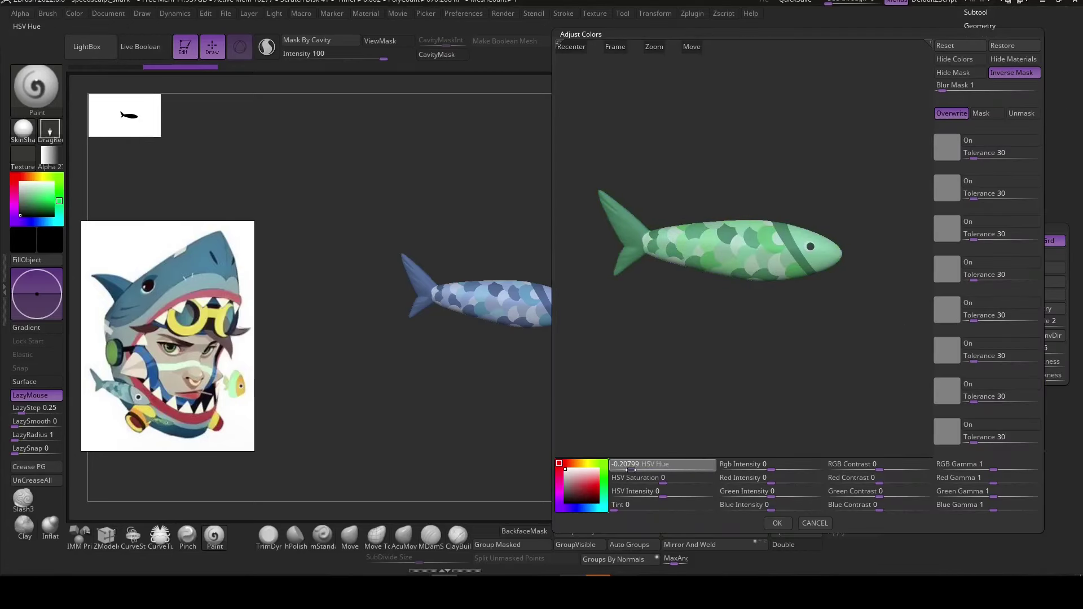
{"action": "left_click", "coordinate": [777, 523]}
Show the round green fish again and load the shark-head character tool.
{"action": "key", "text": "alt+Down"}
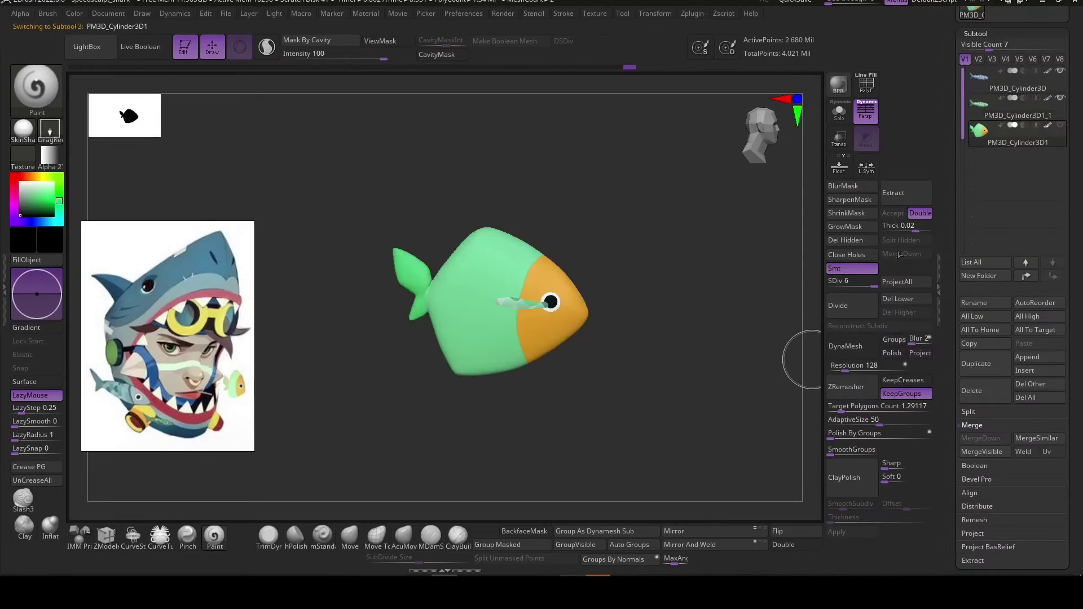
{"action": "key", "text": "b"}
{"action": "left_click", "coordinate": [581, 423]}
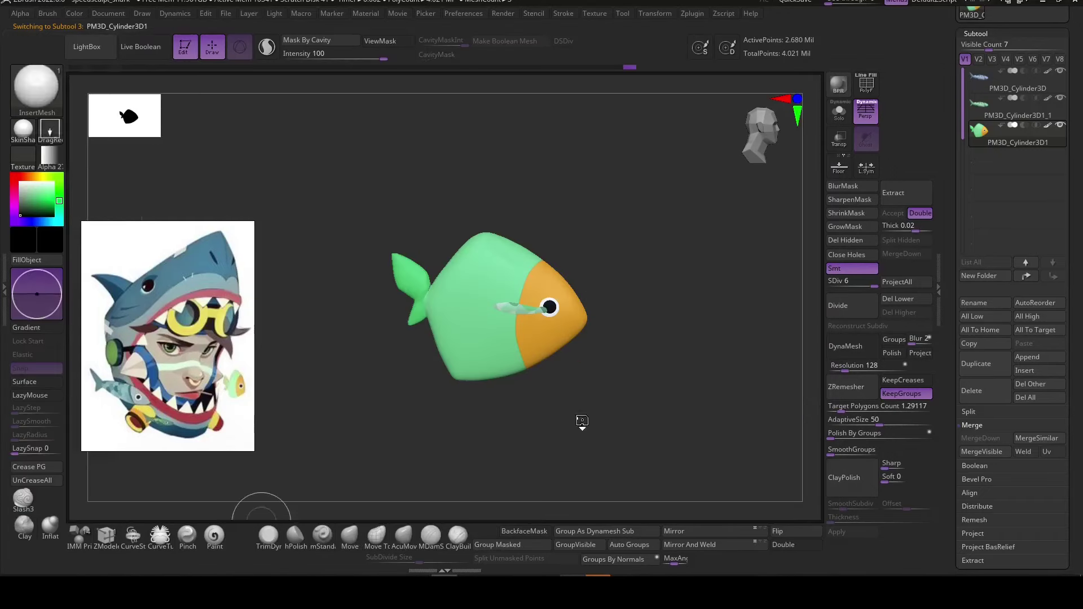
Insert the slim scaled fish mesh against the lower shark head with InsertMesh.
{"action": "key", "text": "f"}
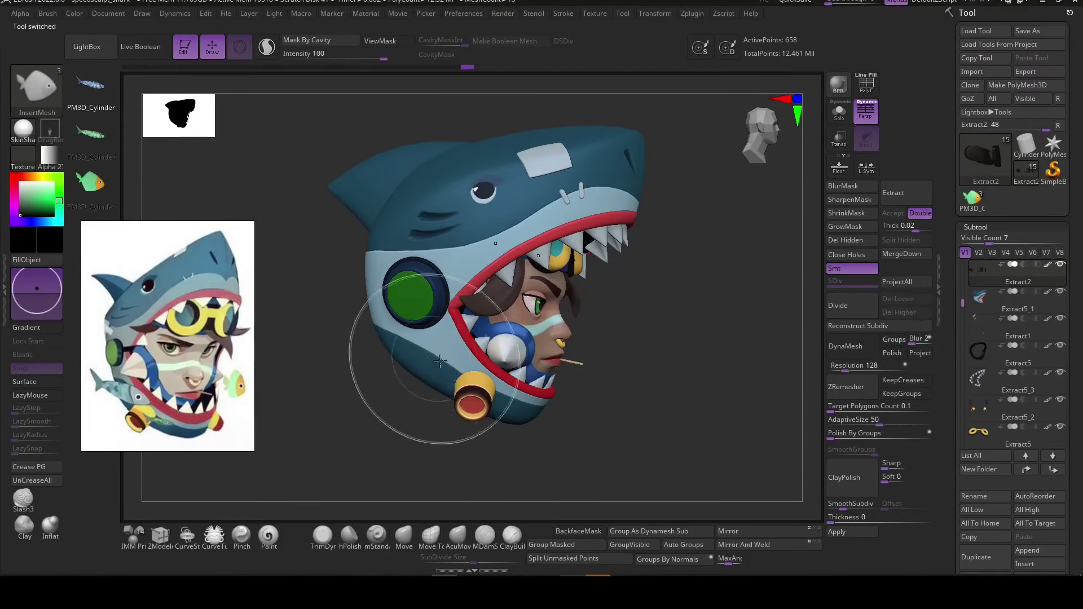
{"action": "key", "text": "m"}
{"action": "left_click", "coordinate": [541, 381]}
{"action": "left_click_drag", "start_coordinate": [471, 338], "coordinate": [533, 388]}
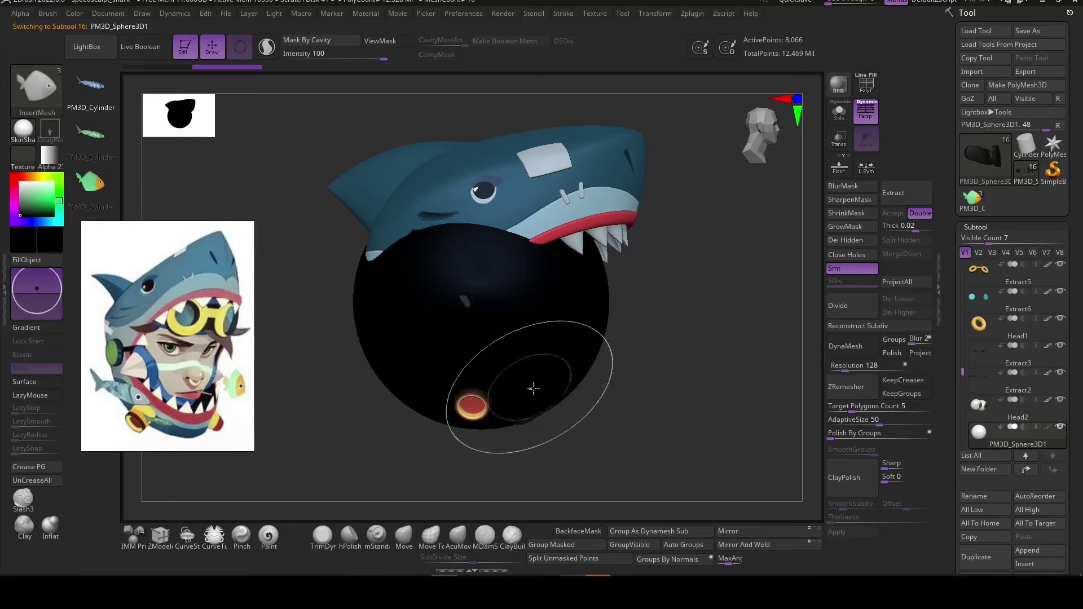
{"action": "left_click_drag", "start_coordinate": [475, 429], "coordinate": [582, 463]}
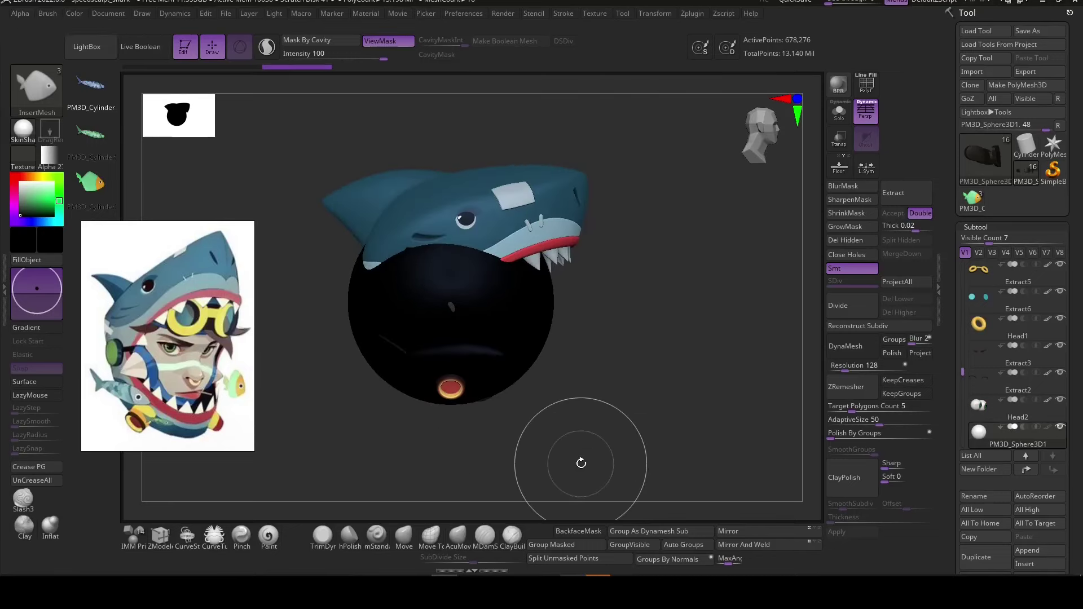
{"action": "key", "text": "space"}
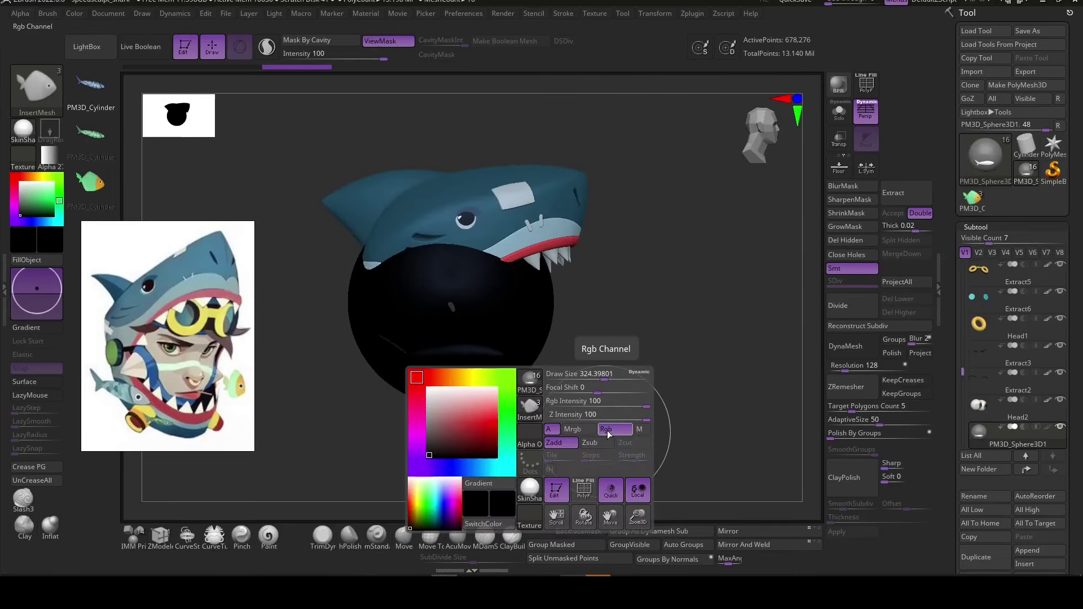
{"action": "left_click", "coordinate": [423, 374]}
{"action": "left_click_drag", "start_coordinate": [496, 460], "coordinate": [334, 387]}
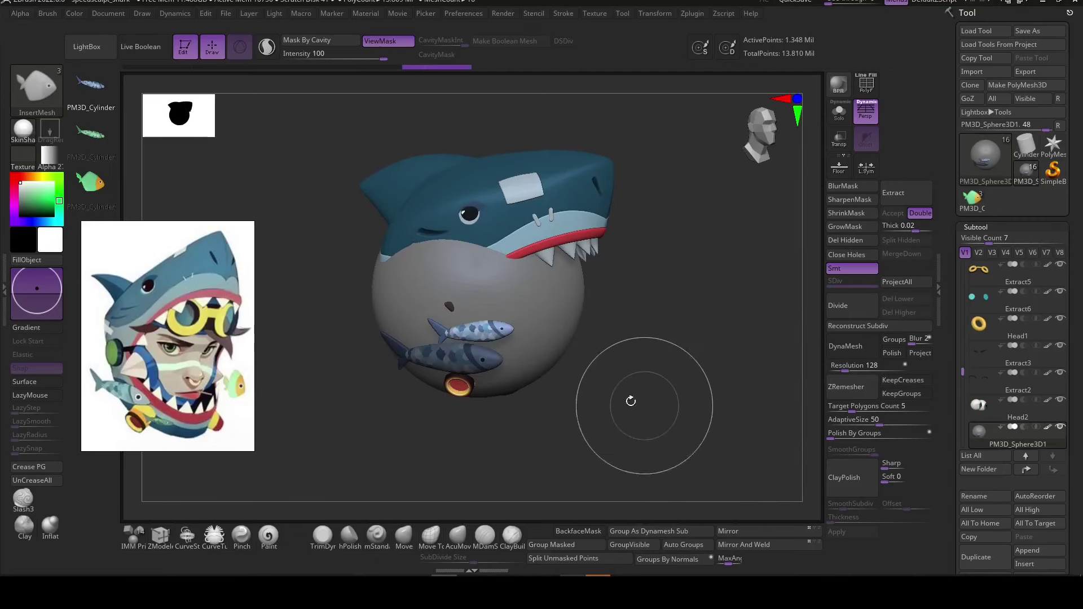
Select the inserted slim fish with the Transpose gizmo and hide the helper sphere.
{"action": "key", "text": "w"}
{"action": "left_click", "coordinate": [429, 342], "text": "alt"}
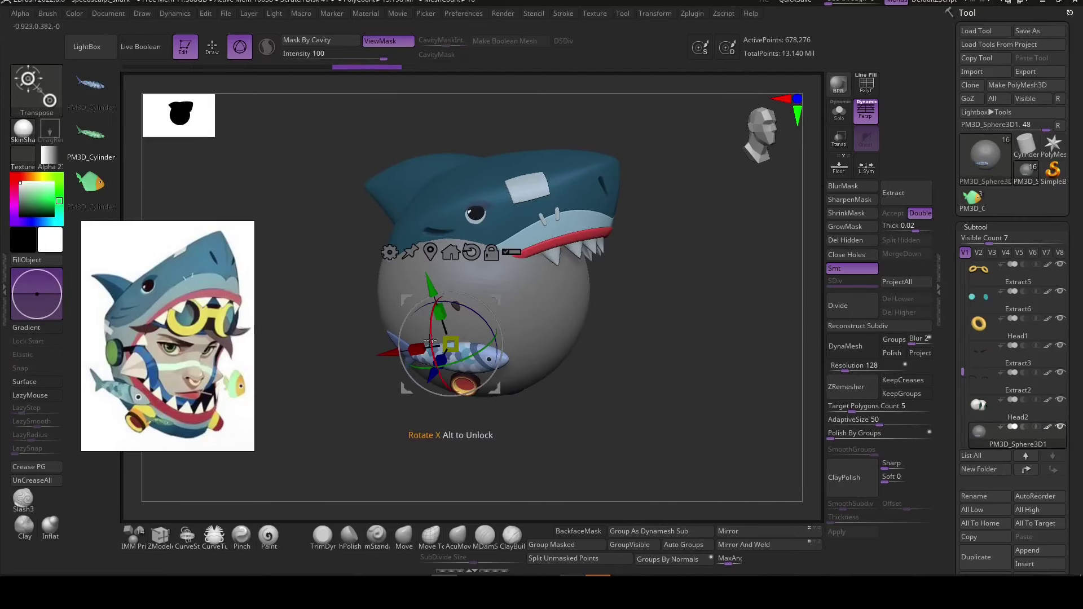
{"action": "mouse_move", "coordinate": [490, 348]}
{"action": "left_mouse_down"}
{"action": "mouse_move", "coordinate": [397, 309]}
{"action": "mouse_move", "coordinate": [453, 393]}
{"action": "left_mouse_up"}
{"action": "key", "text": "q"}
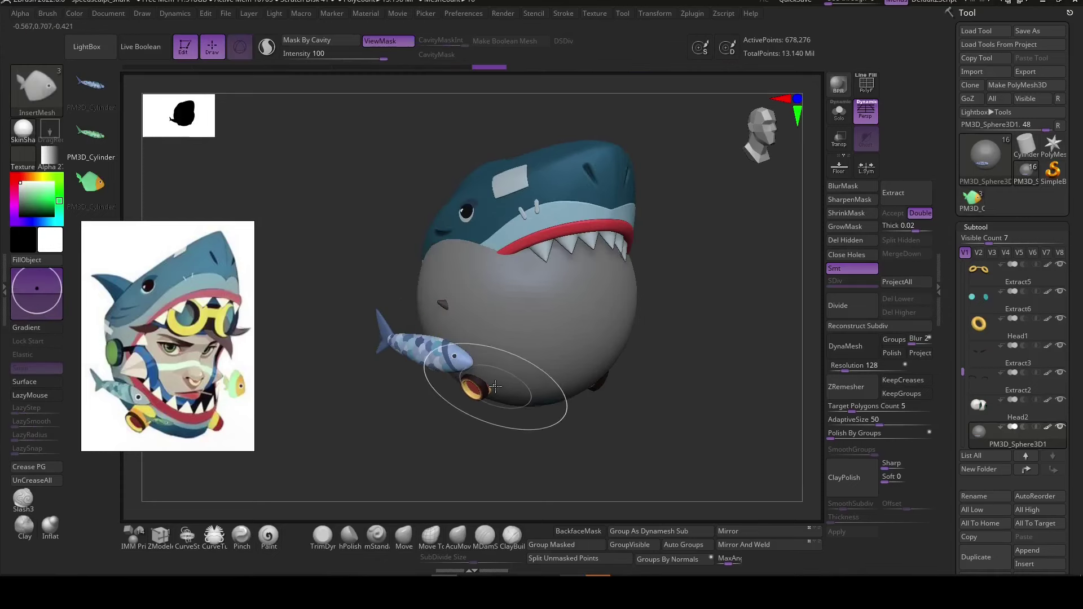
{"action": "key", "text": "ctrl+z"}
{"action": "left_click_drag", "start_coordinate": [593, 454], "coordinate": [670, 413]}
Move the blue scaled fish into place along the shark hood's lower jaw.
{"action": "key", "text": "w"}
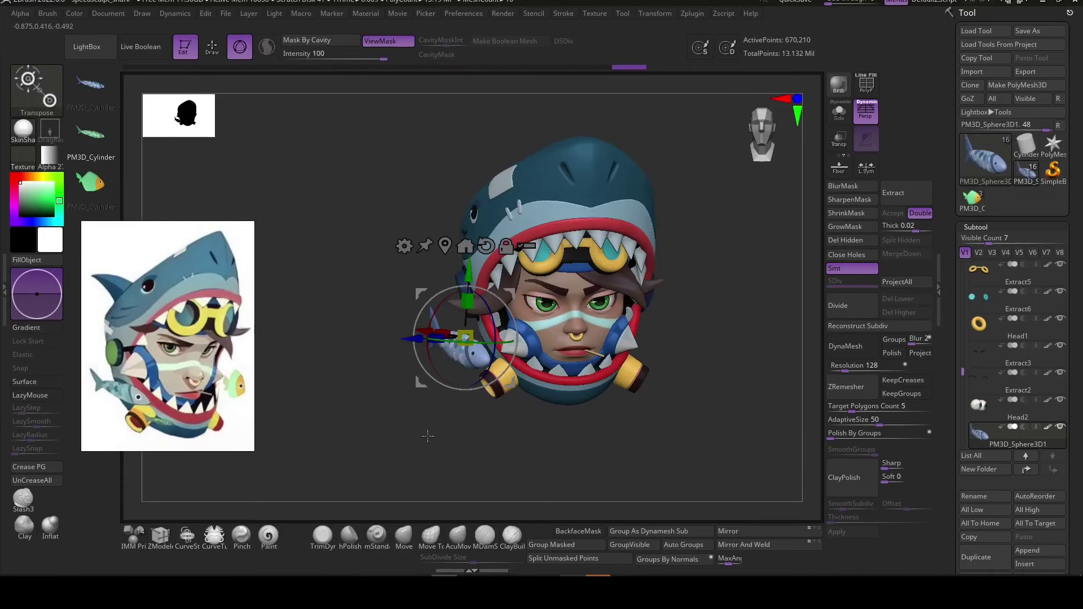
{"action": "mouse_move", "coordinate": [435, 338]}
{"action": "left_mouse_down"}
{"action": "mouse_move", "coordinate": [474, 323]}
{"action": "mouse_move", "coordinate": [491, 332]}
{"action": "left_mouse_up"}
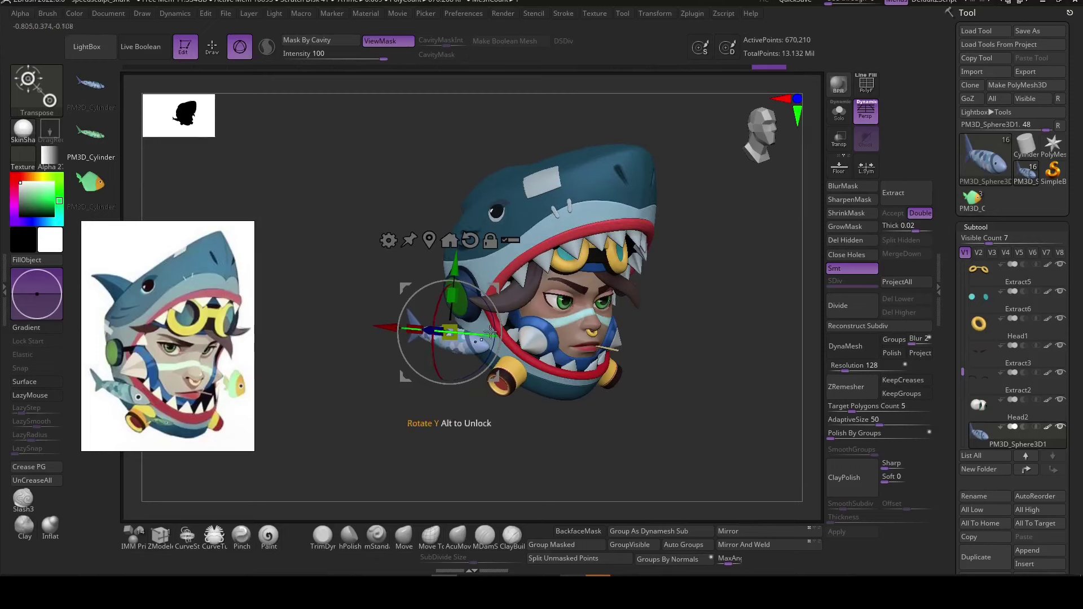
{"action": "left_click_drag", "start_coordinate": [383, 327], "coordinate": [438, 390]}
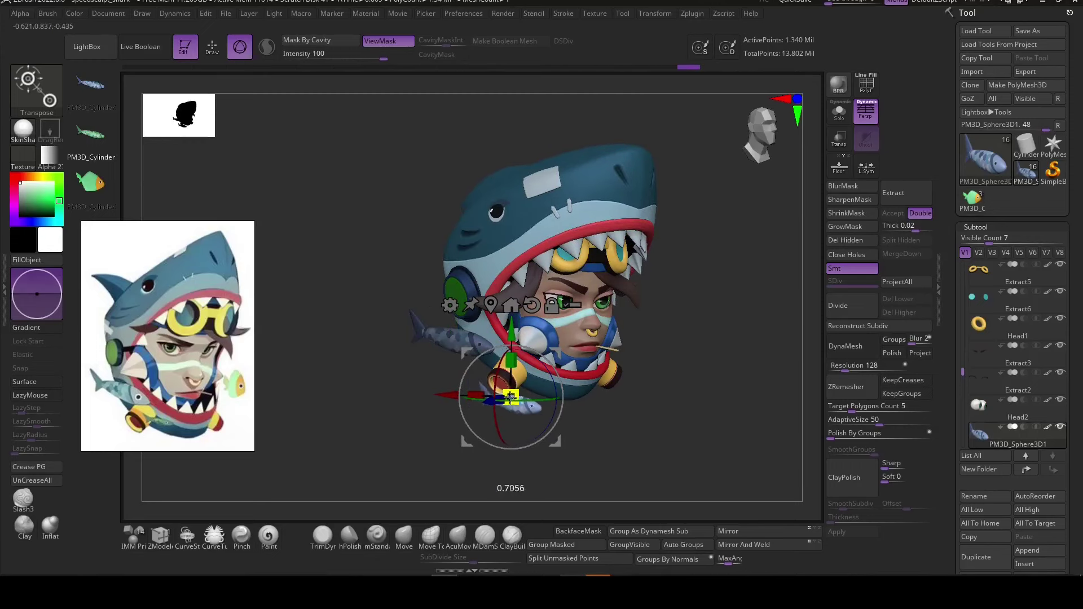
{"action": "left_click_drag", "start_coordinate": [516, 379], "coordinate": [487, 387]}
{"action": "left_click_drag", "start_coordinate": [575, 385], "coordinate": [619, 417]}
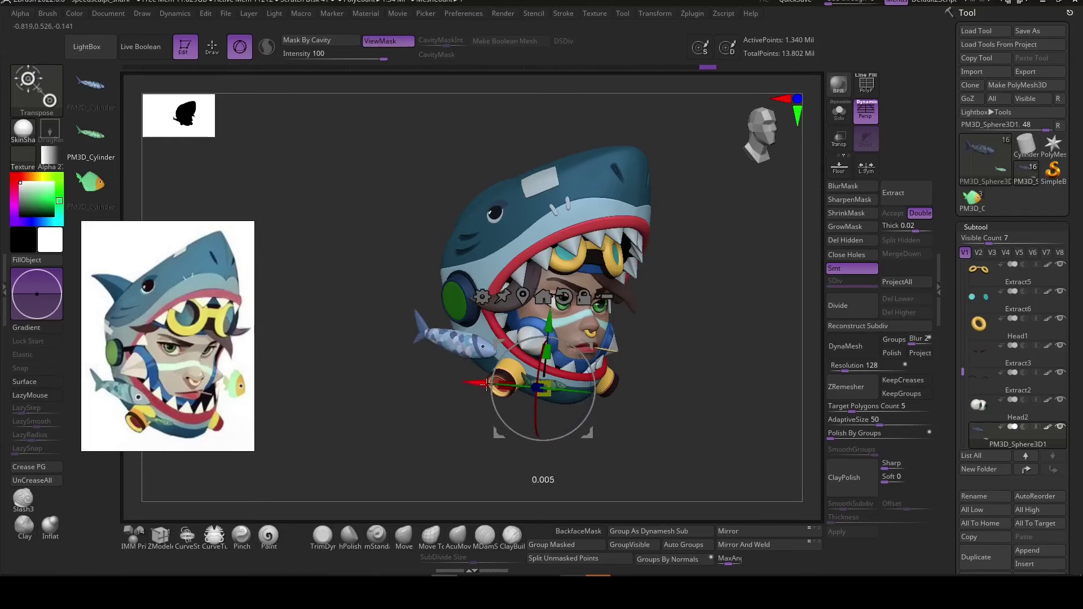
{"action": "left_click_drag", "start_coordinate": [591, 339], "coordinate": [616, 351]}
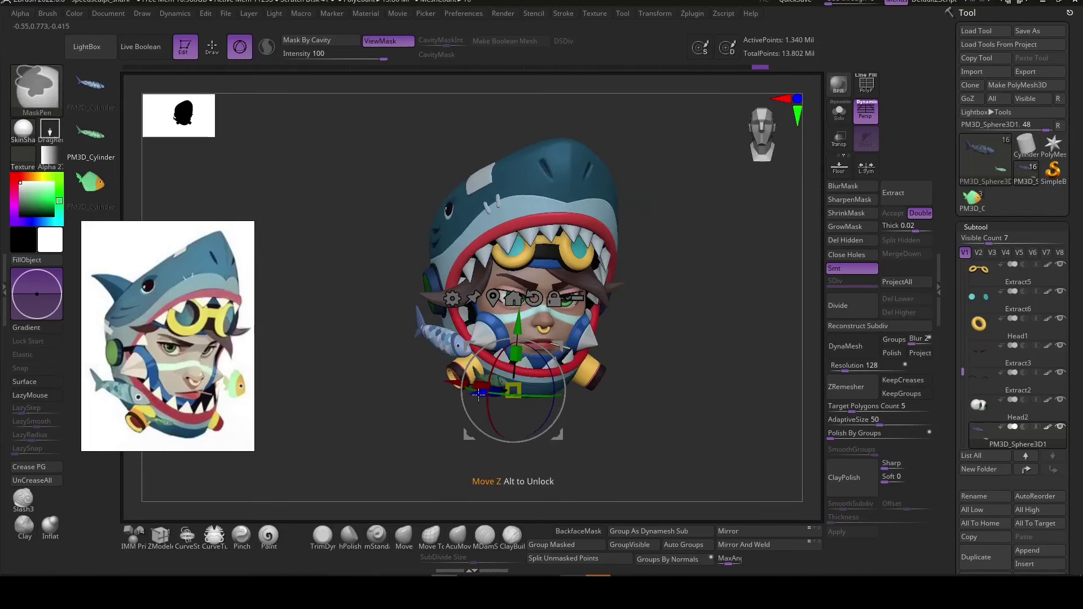
Move the small green round fish beside the character's face.
{"action": "left_click_drag", "start_coordinate": [695, 401], "coordinate": [329, 320]}
{"action": "left_click", "coordinate": [502, 333]}
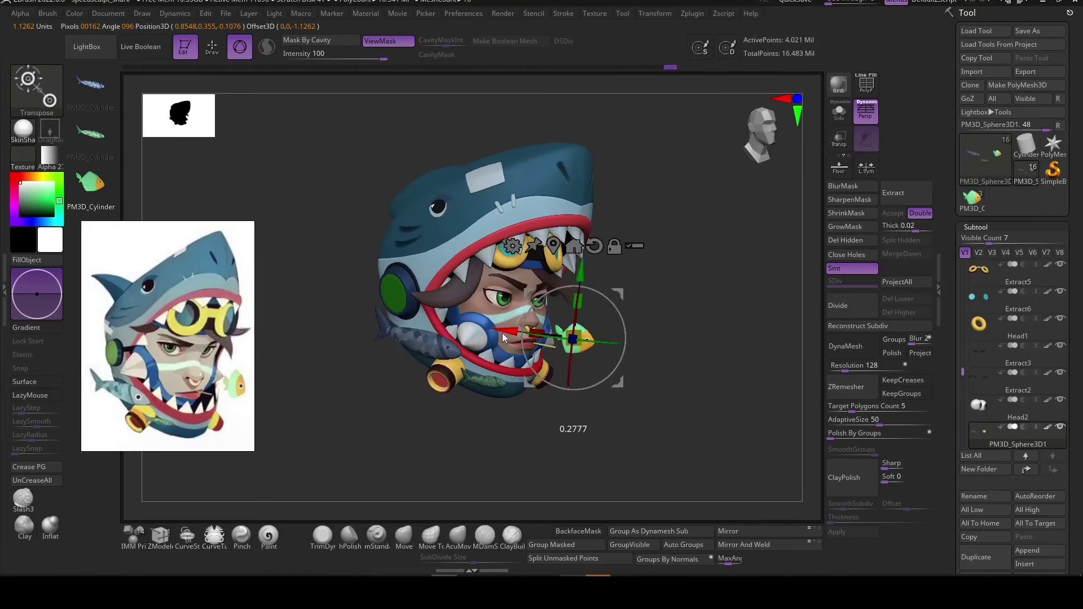
{"action": "mouse_move", "coordinate": [557, 297]}
{"action": "left_mouse_down"}
{"action": "mouse_move", "coordinate": [639, 418]}
{"action": "mouse_move", "coordinate": [600, 398]}
{"action": "mouse_move", "coordinate": [615, 436]}
{"action": "left_mouse_up"}
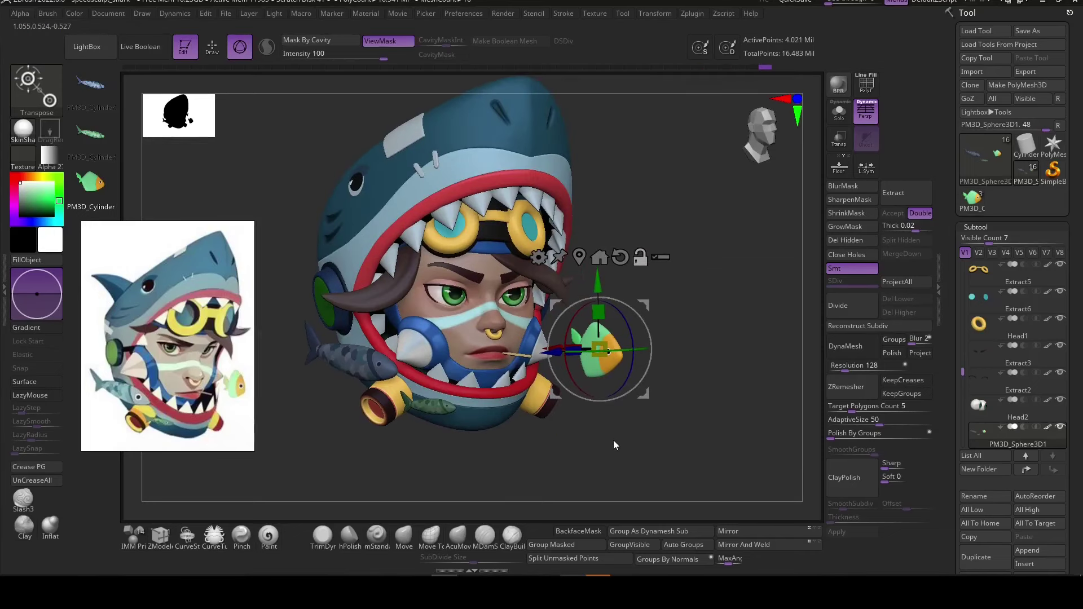
{"action": "key", "text": "q"}
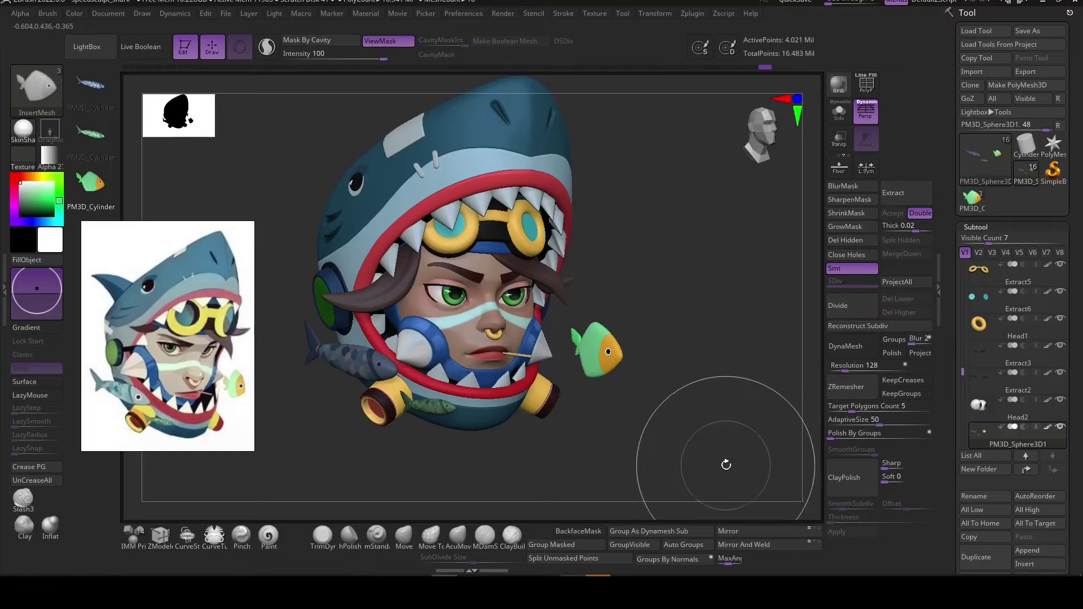
{"action": "key", "text": "w"}
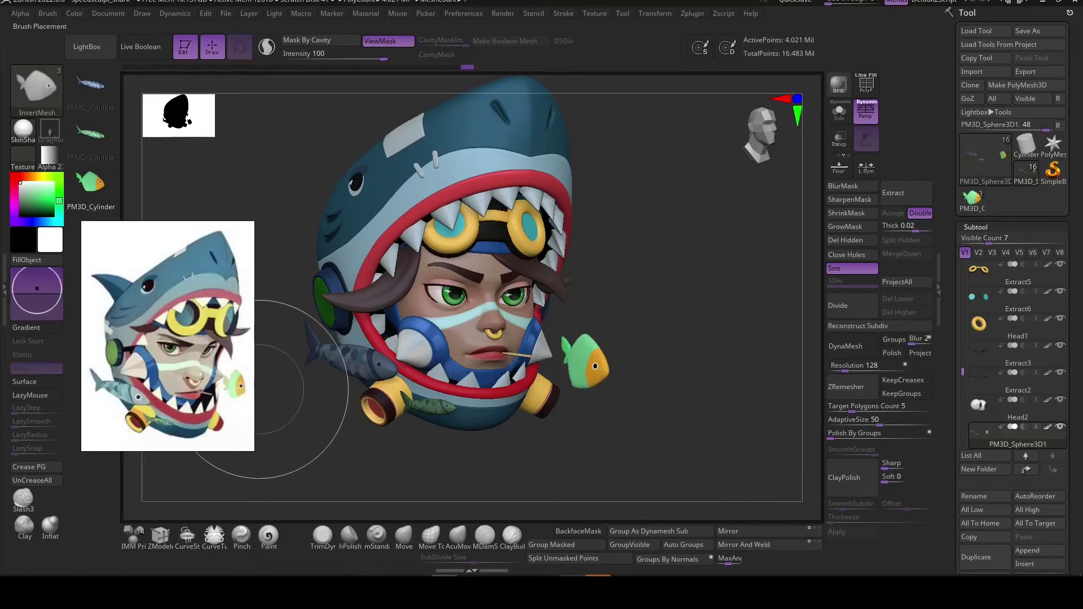